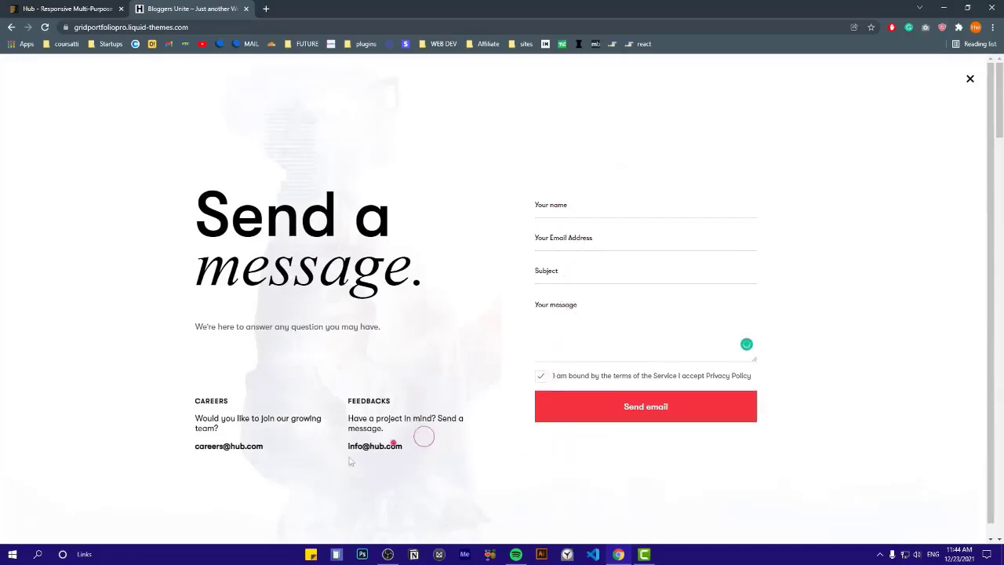
Close the Send a message form and scroll down the home page
left_click(966, 83)
scroll(855, 251, "down", 4)
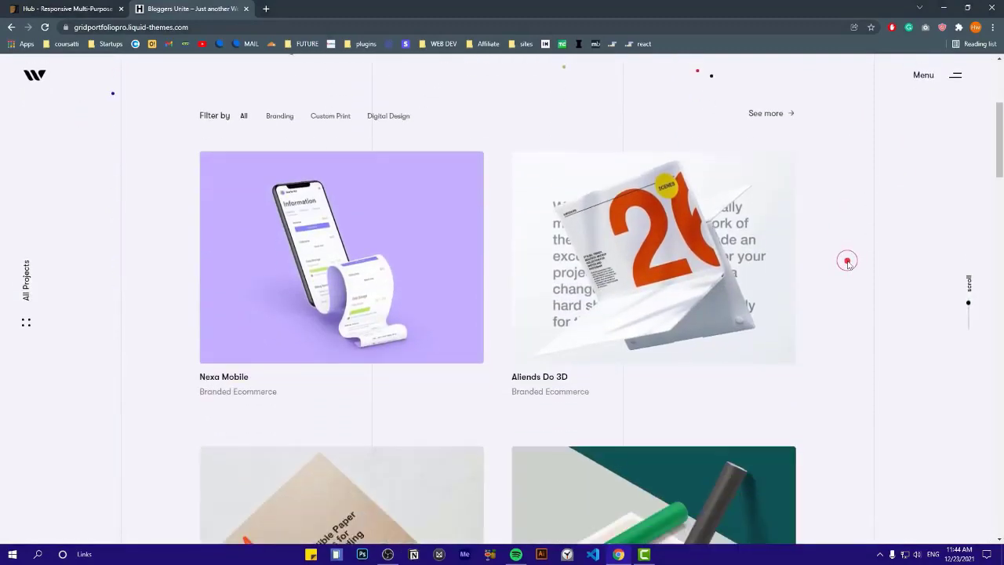
scroll(408, 219, "down", 3)
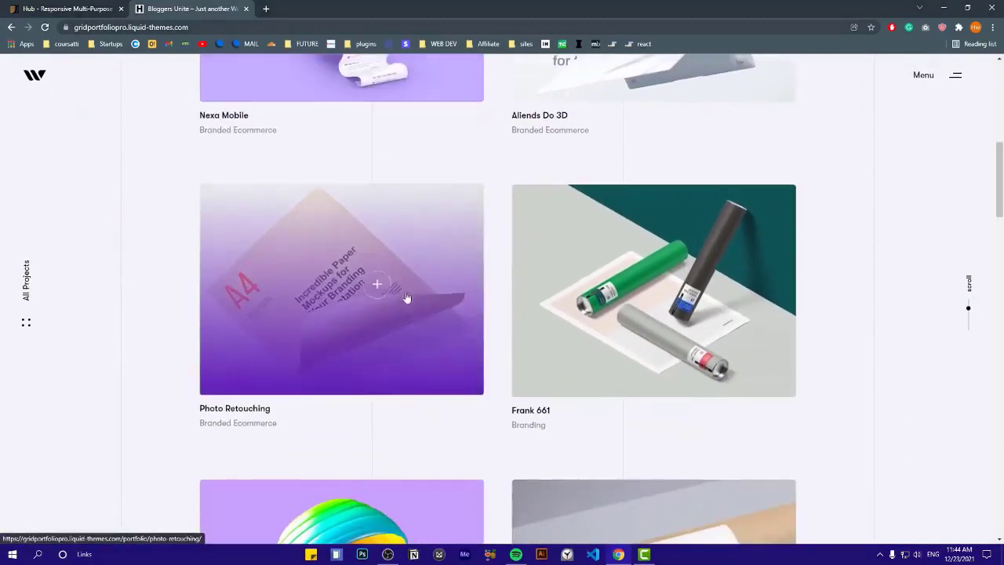
scroll(406, 298, "down", 4)
scroll(392, 329, "down", 3)
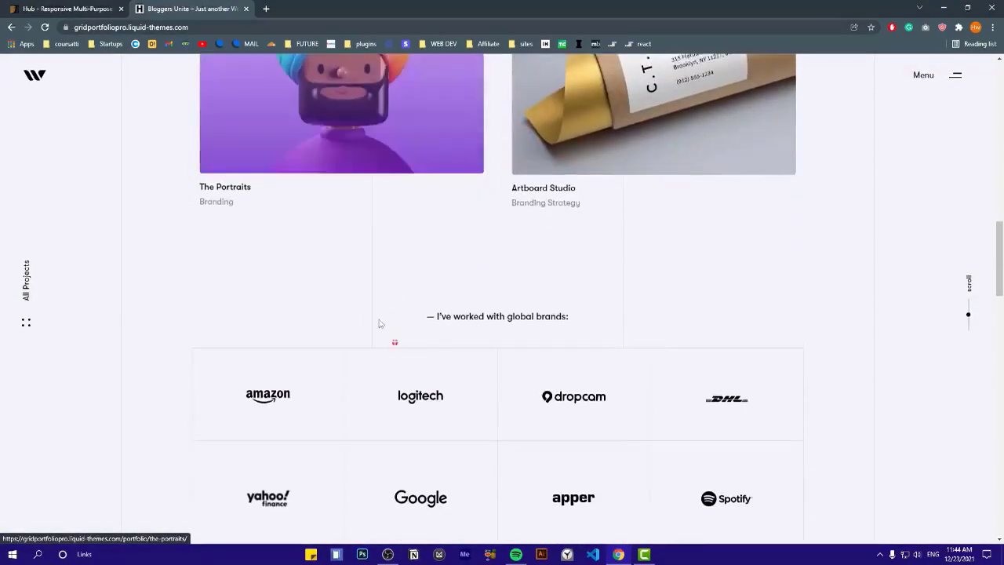
scroll(314, 314, "down", 2)
scroll(345, 325, "down", 3)
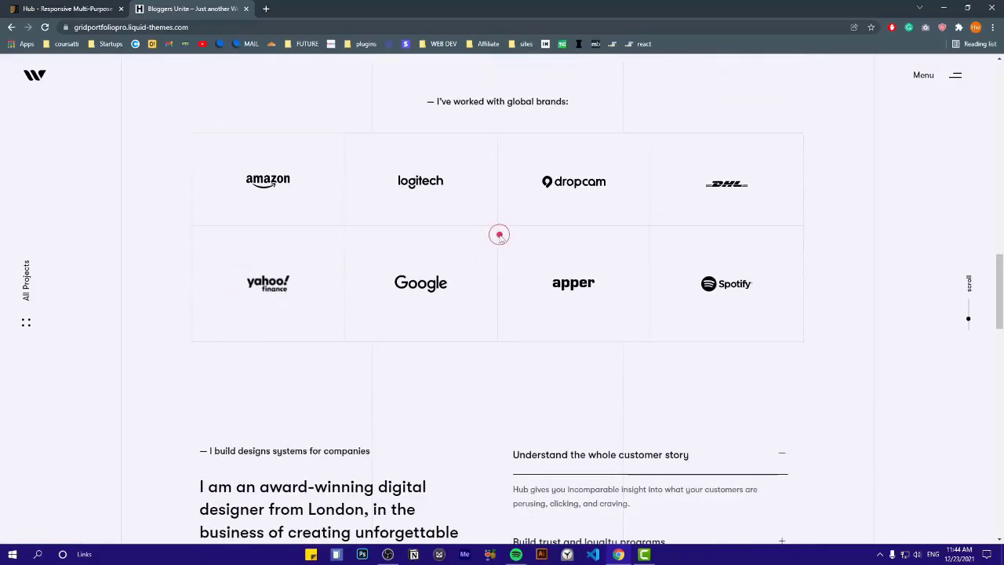
scroll(413, 248, "down", 3)
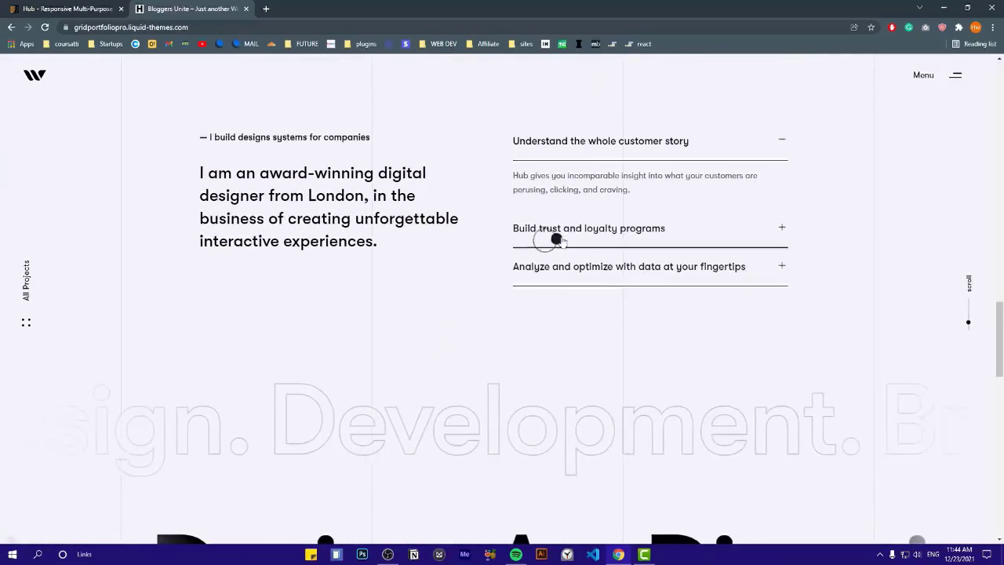
Expand the Build trust and loyalty programs, Analyze and optimize with data, and Understand the whole customer story items
left_click(560, 227)
left_click(552, 269)
left_click_drag(421, 174, 312, 220)
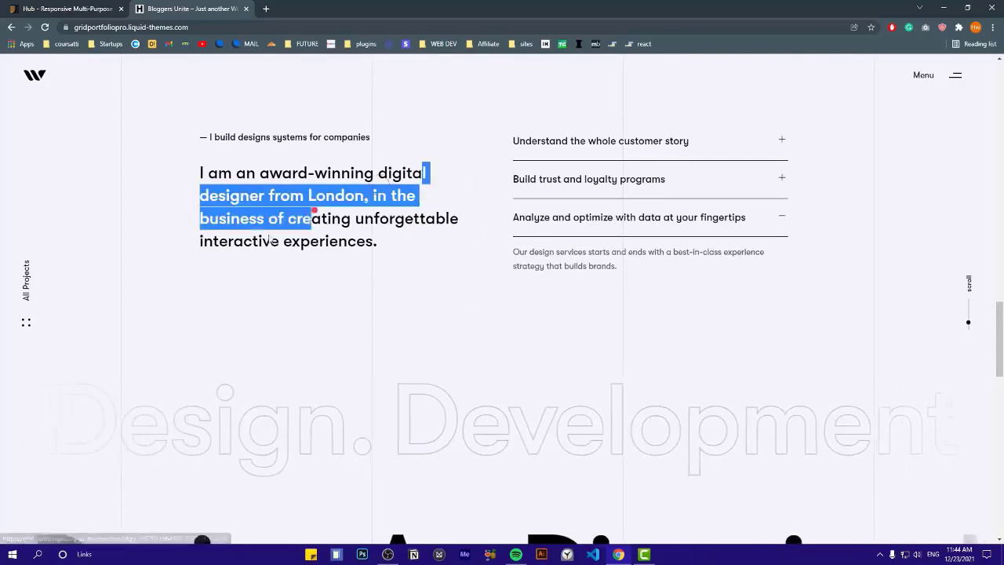
left_click(413, 243)
left_click(544, 149)
Slide the outlined services marquee back and forth
scroll(478, 204, "down", 3)
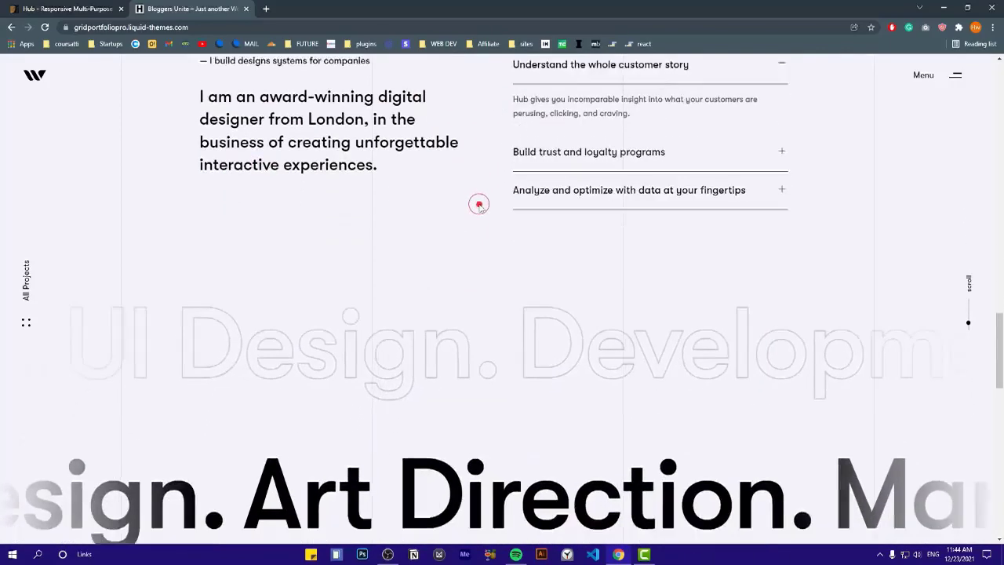
left_click_drag(337, 224, 695, 208)
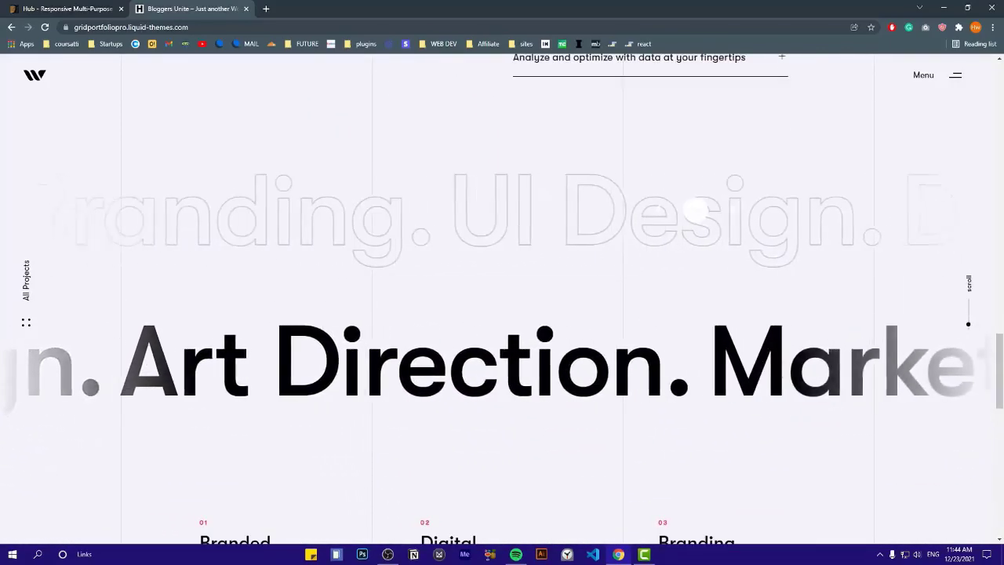
left_click_drag(269, 219, 729, 214)
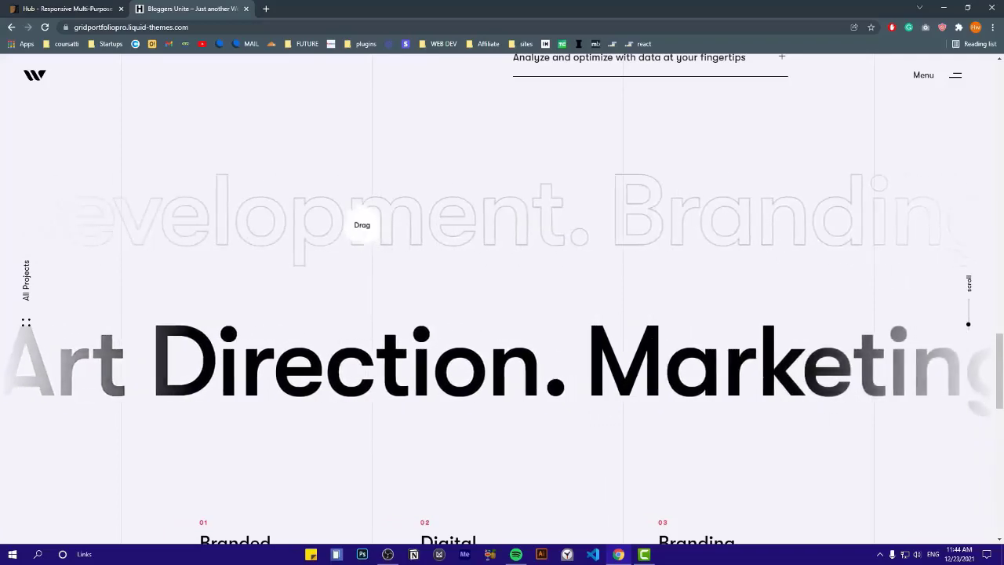
left_click_drag(298, 225, 753, 213)
left_click_drag(330, 243, 588, 298)
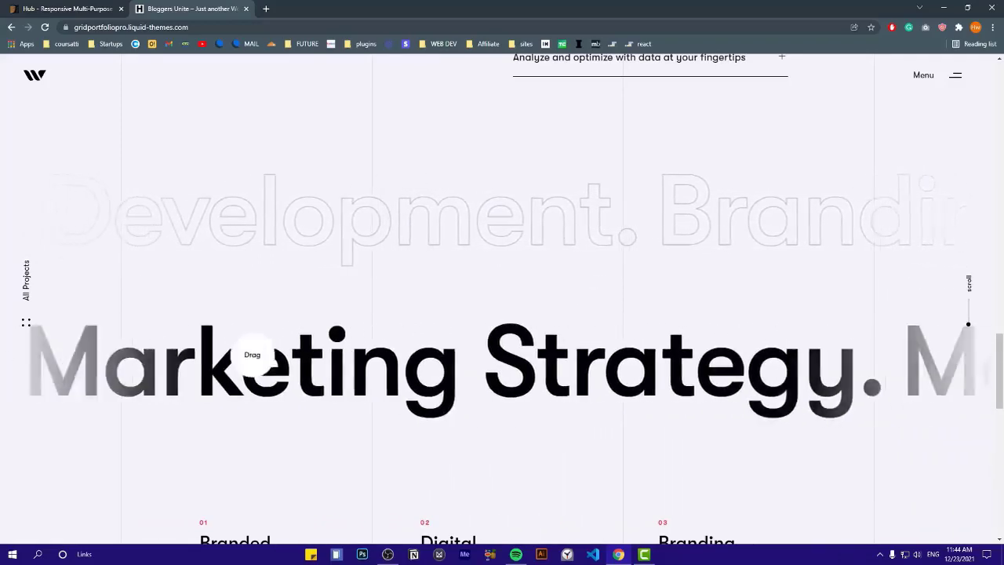
Scroll through the awards and contact footer, then back up to the top hero
scroll(410, 285, "down", 2)
scroll(410, 285, "down", 3)
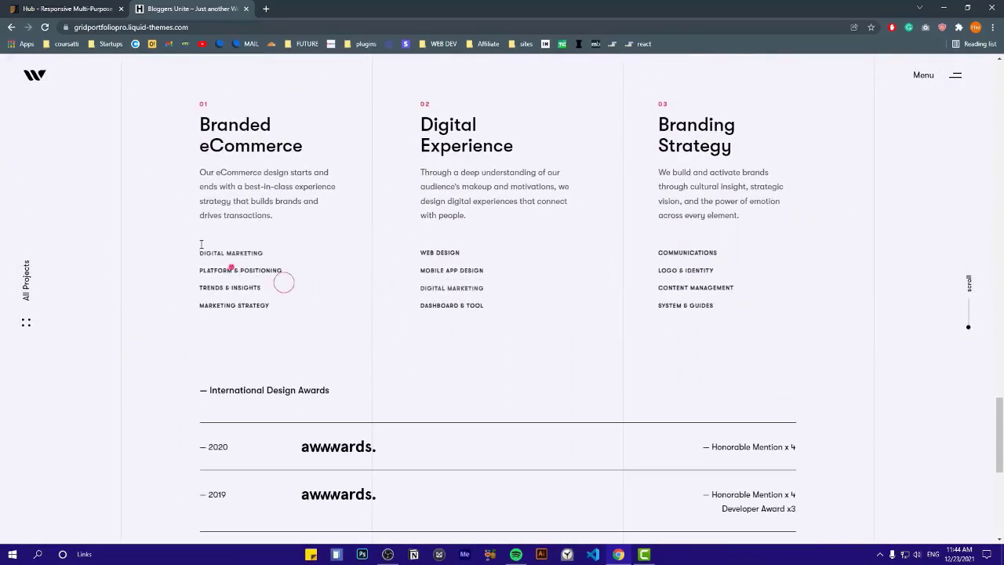
scroll(329, 234, "up", 1)
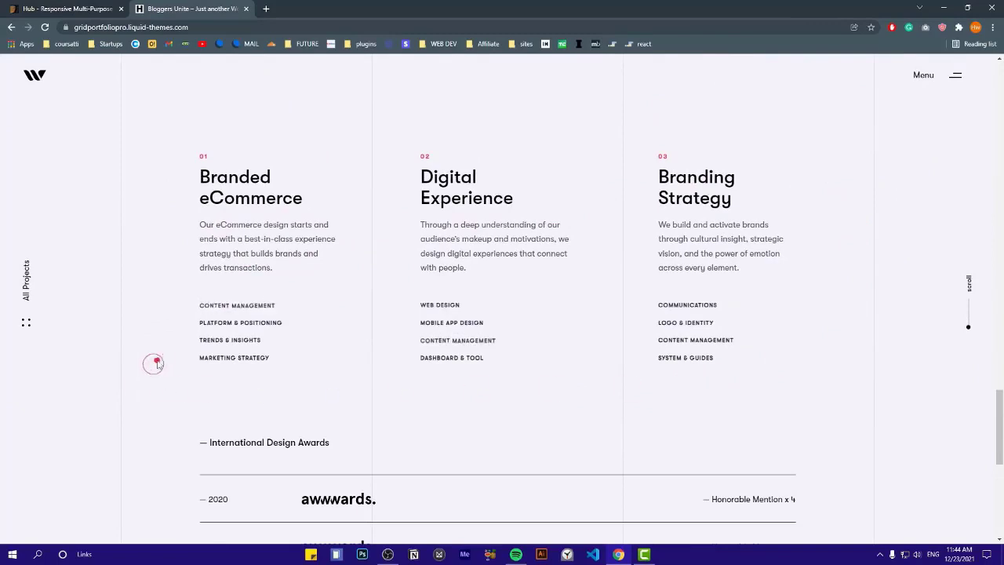
scroll(636, 325, "down", 4)
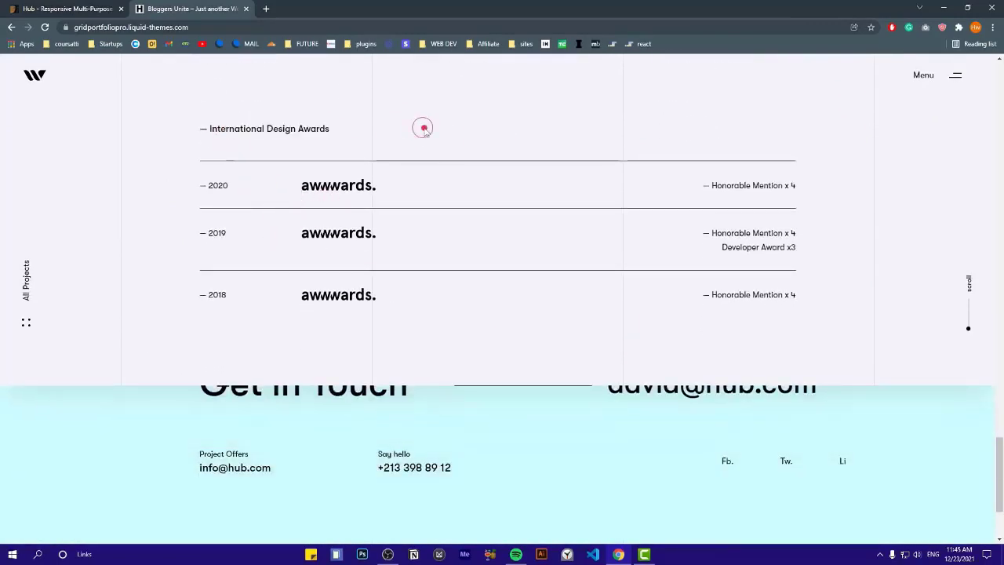
scroll(430, 141, "down", 2)
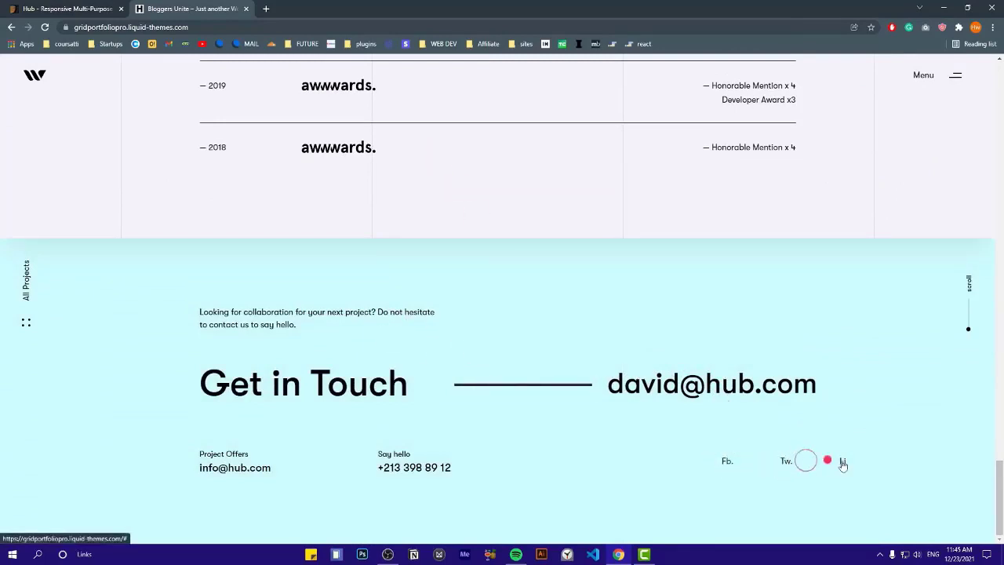
scroll(194, 438, "up", 10)
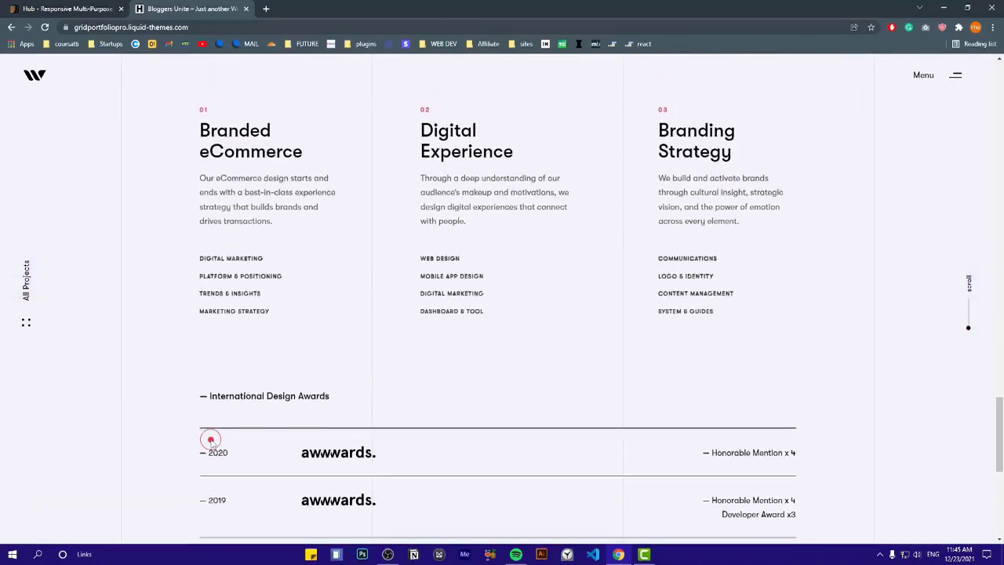
scroll(210, 441, "up", 10)
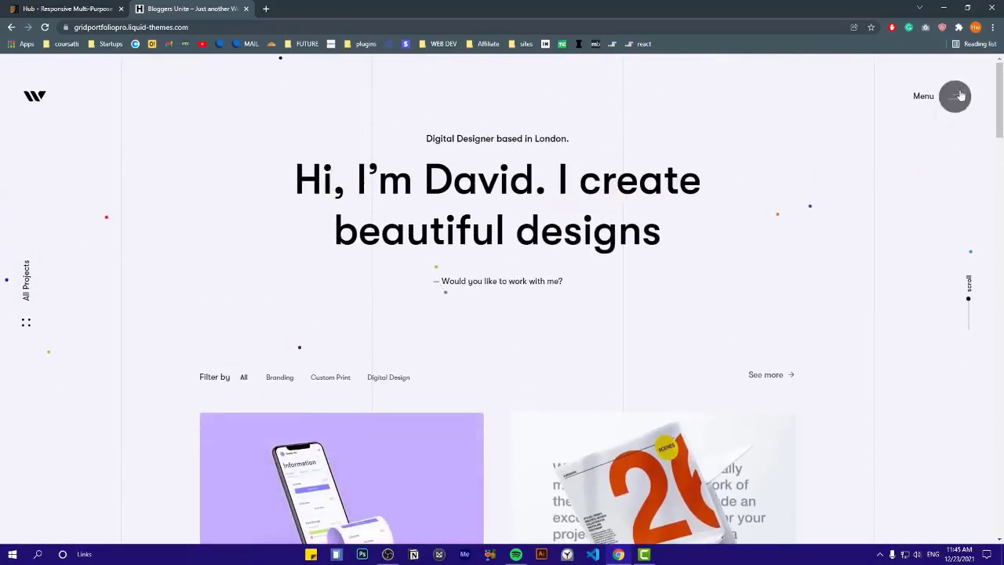
Open the site's Menu panel and look over the Works portfolio styles submenu
left_click(957, 99)
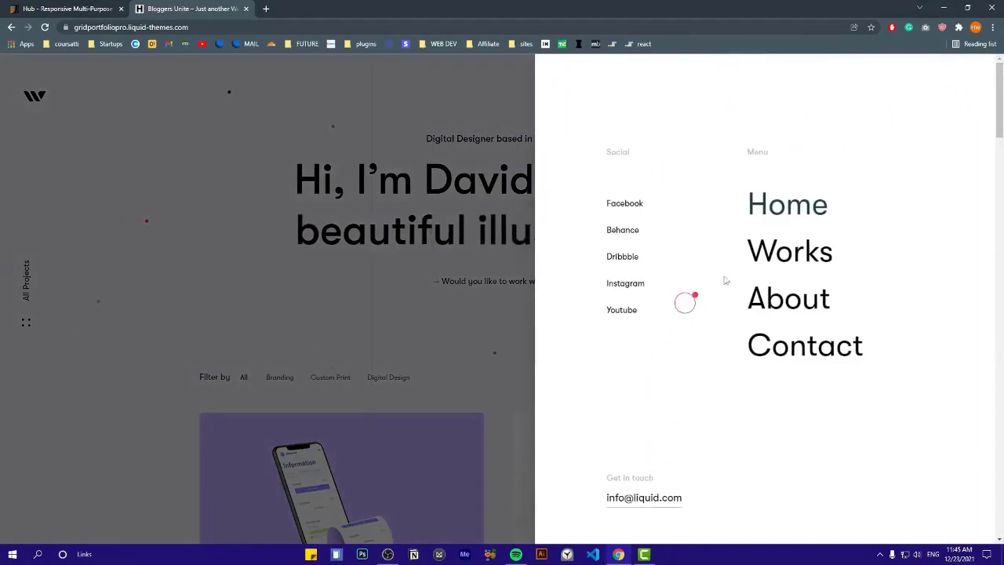
mouse_move(769, 253)
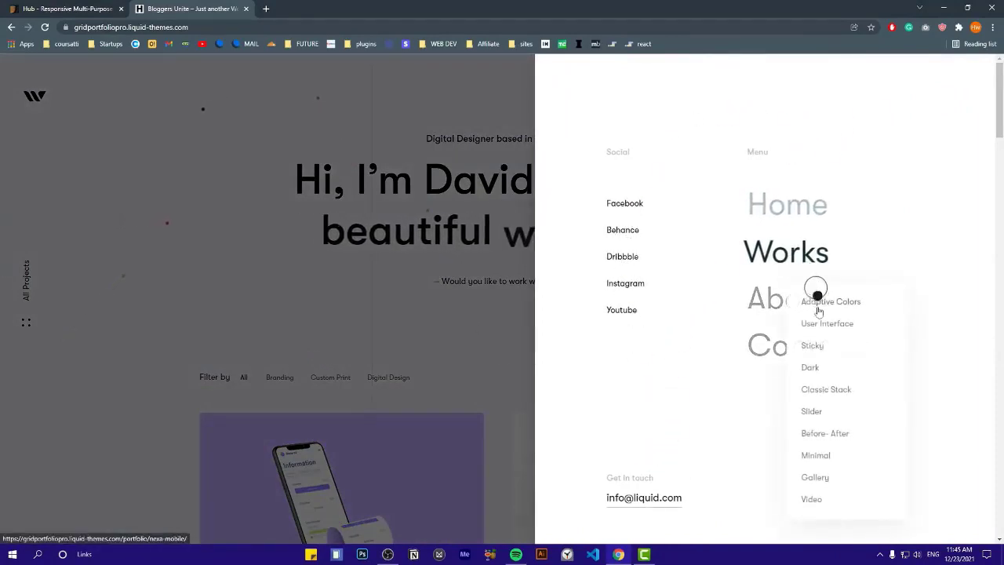
scroll(818, 317, "down", 1)
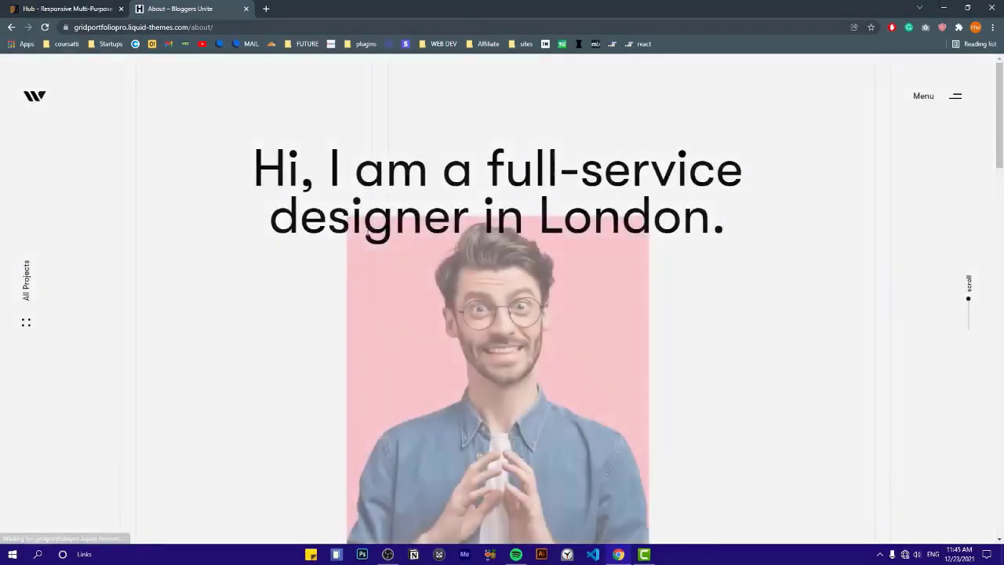
Browse down the About page from its designer heading
left_click_drag(256, 171, 731, 218)
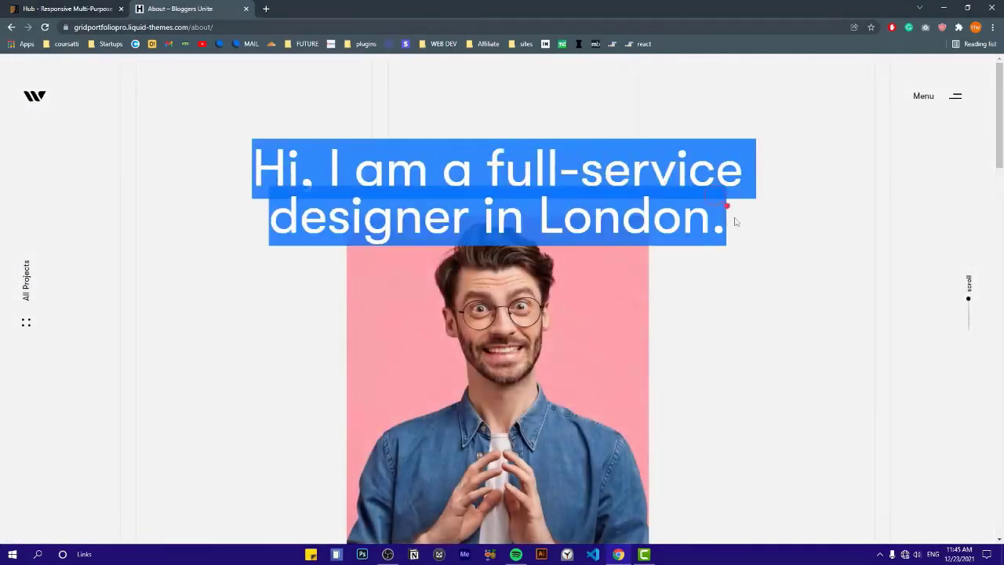
left_click(735, 221)
scroll(510, 302, "down", 2)
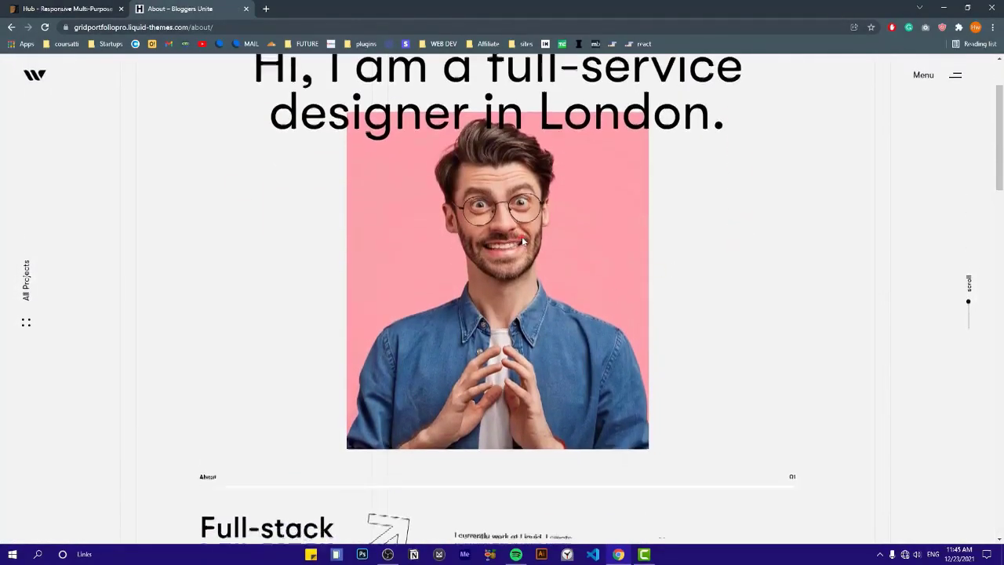
scroll(410, 298, "up", 2)
scroll(262, 264, "down", 4)
scroll(307, 253, "down", 1)
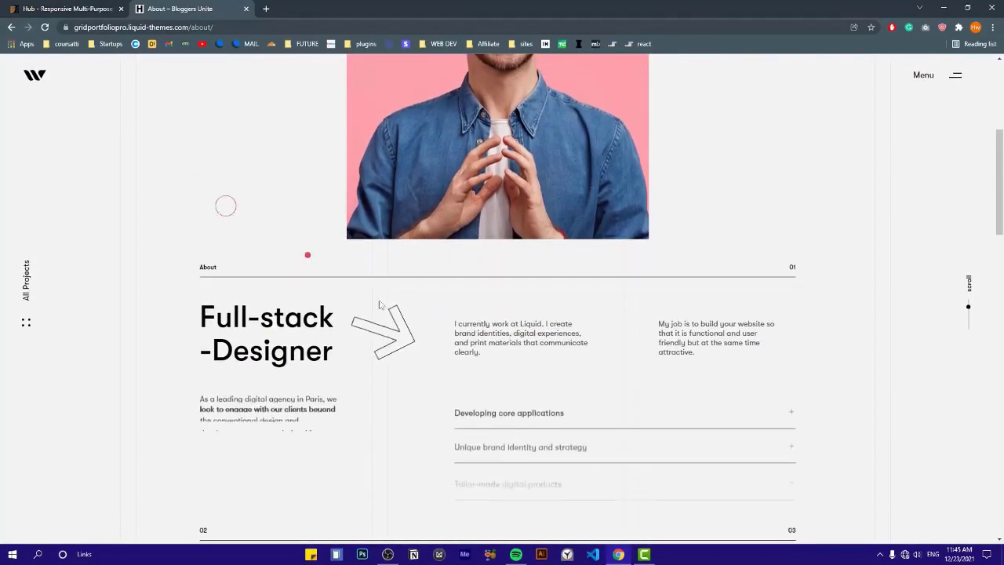
scroll(387, 332, "down", 2)
scroll(382, 248, "up", 3)
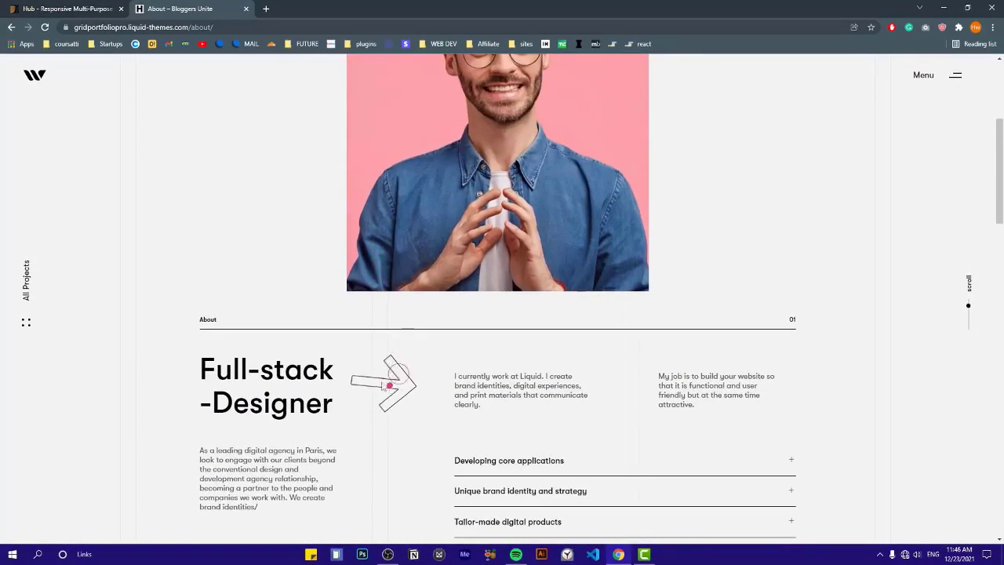
scroll(390, 363, "down", 3)
Expand Tailor-made digital products, Unique brand identity and strategy, and Developing core applications, then reopen the menu from the top
left_click(512, 312)
left_click(524, 283)
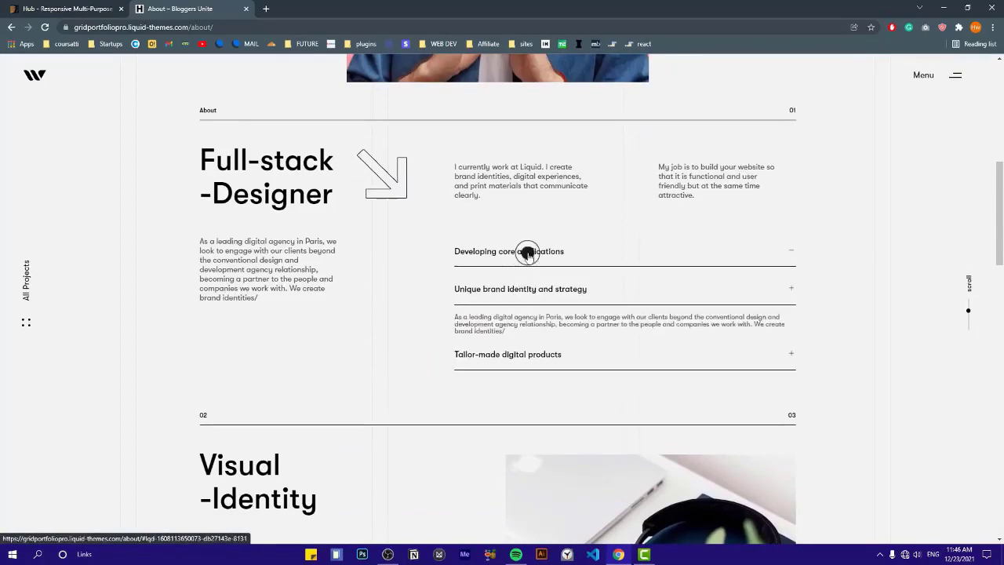
left_click(529, 251)
scroll(500, 193, "down", 4)
scroll(388, 178, "down", 4)
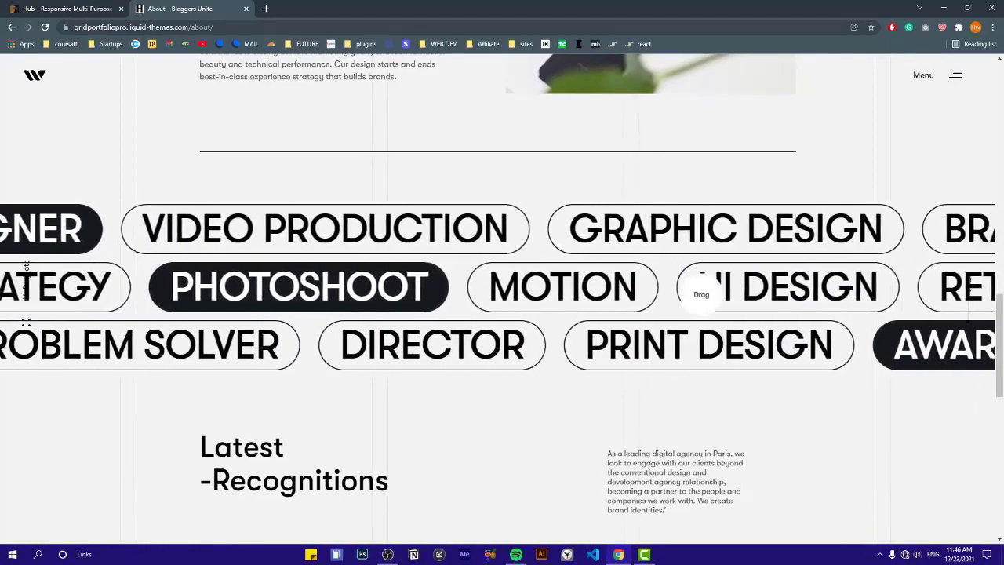
scroll(364, 282, "down", 7)
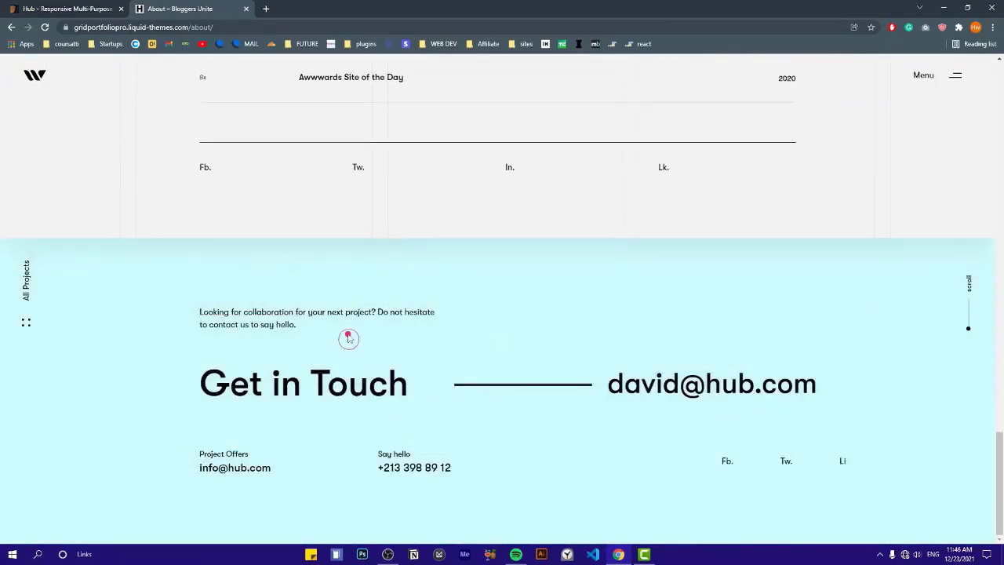
scroll(349, 338, "up", 15)
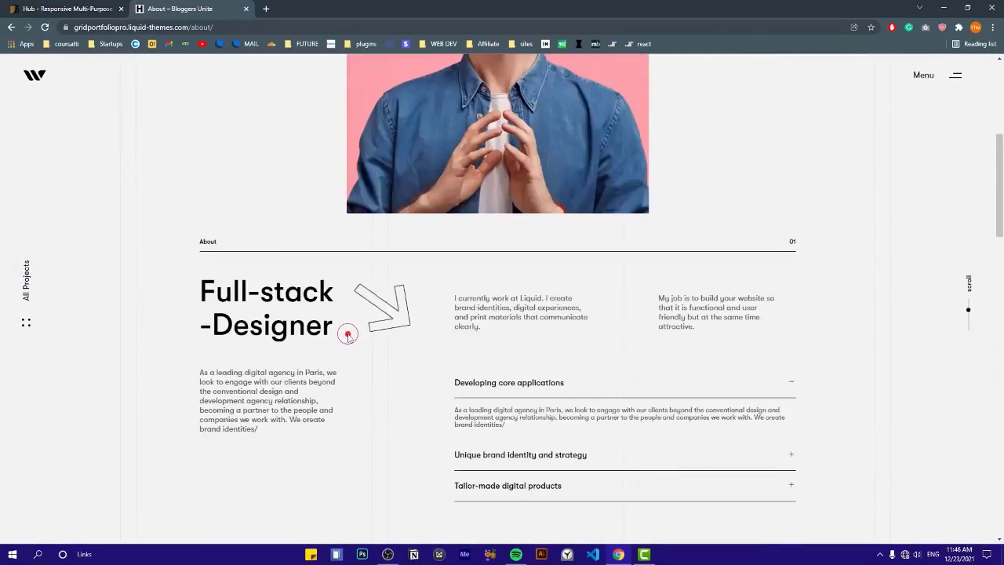
scroll(348, 335, "up", 5)
left_click(965, 105)
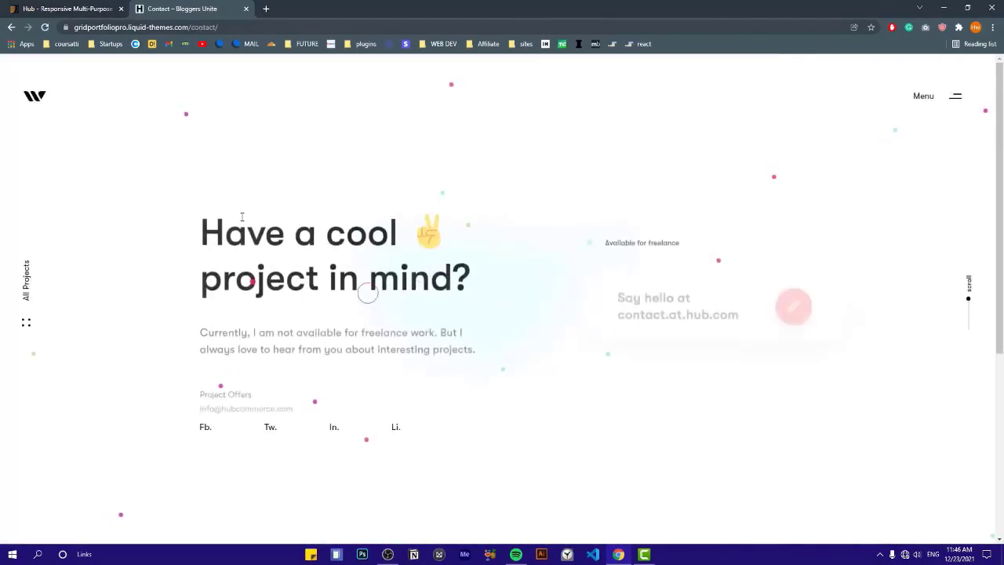
Browse the 'Have a cool project in mind?' contact page heading and freelance availability line
left_click_drag(201, 228, 430, 269)
left_click(436, 266)
scroll(437, 267, "down", 3)
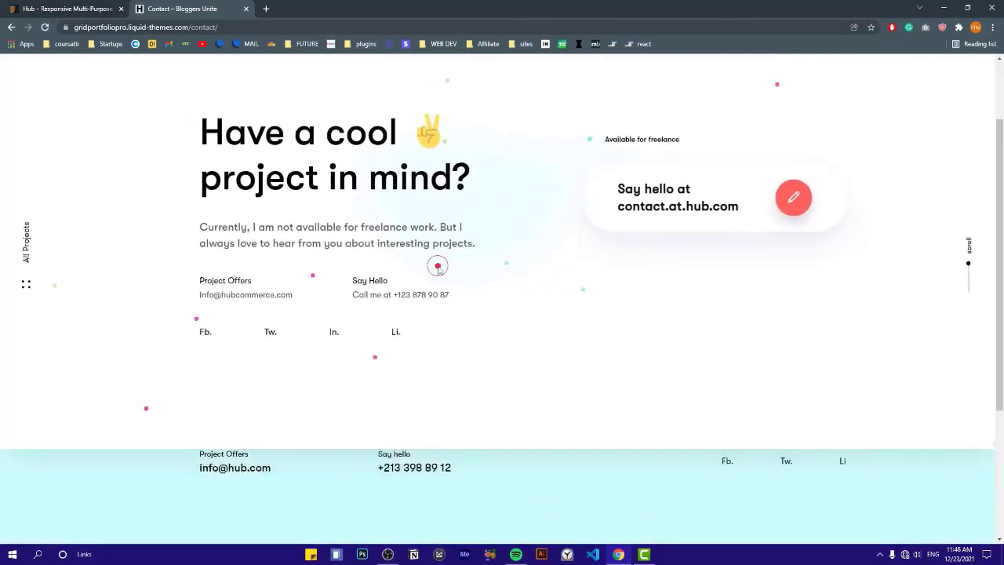
scroll(509, 270, "up", 3)
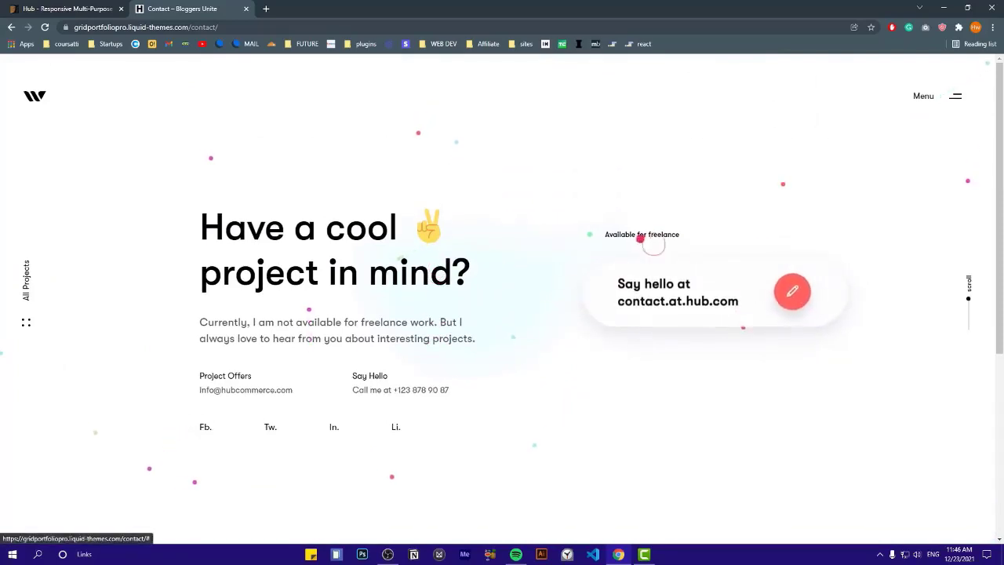
left_click_drag(638, 237, 531, 239)
left_click(531, 238)
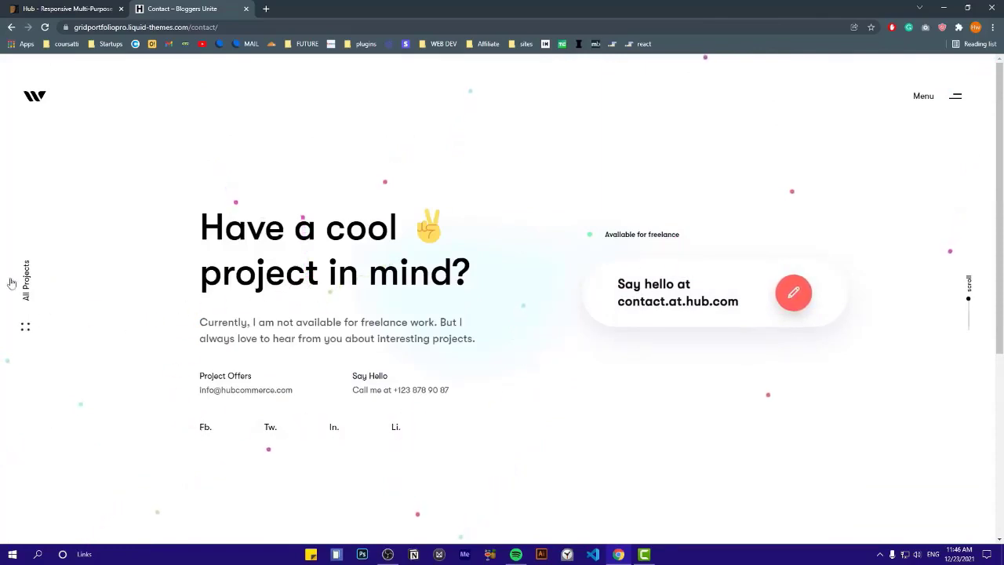
Open the All Projects overlay, close it, and return home via the logo
left_click(25, 316)
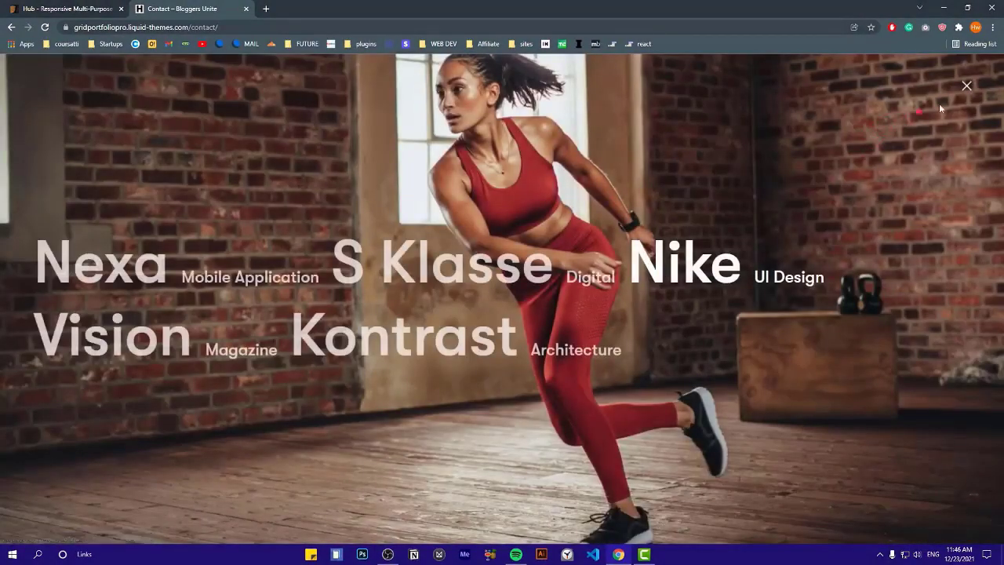
left_click(966, 92)
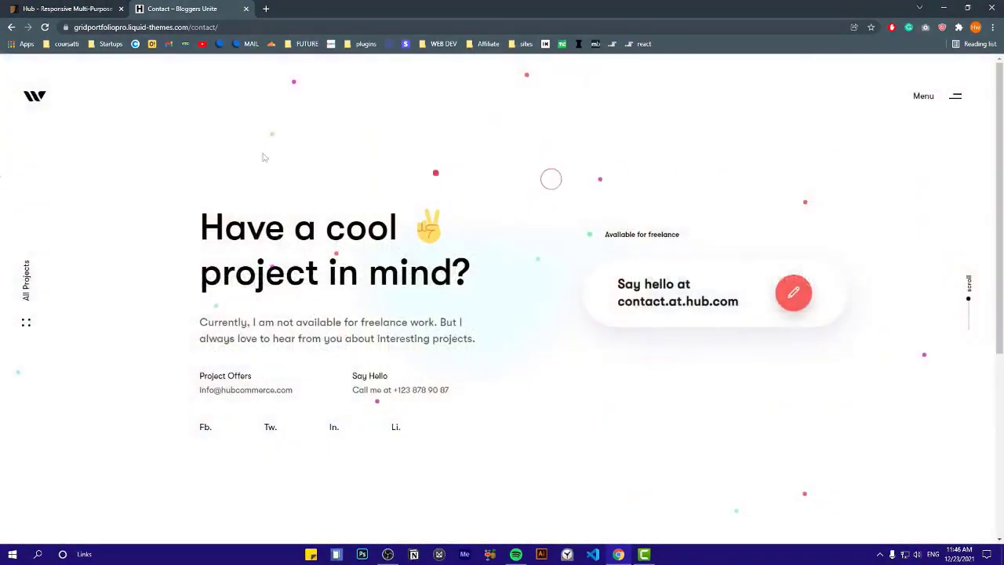
left_click(39, 98)
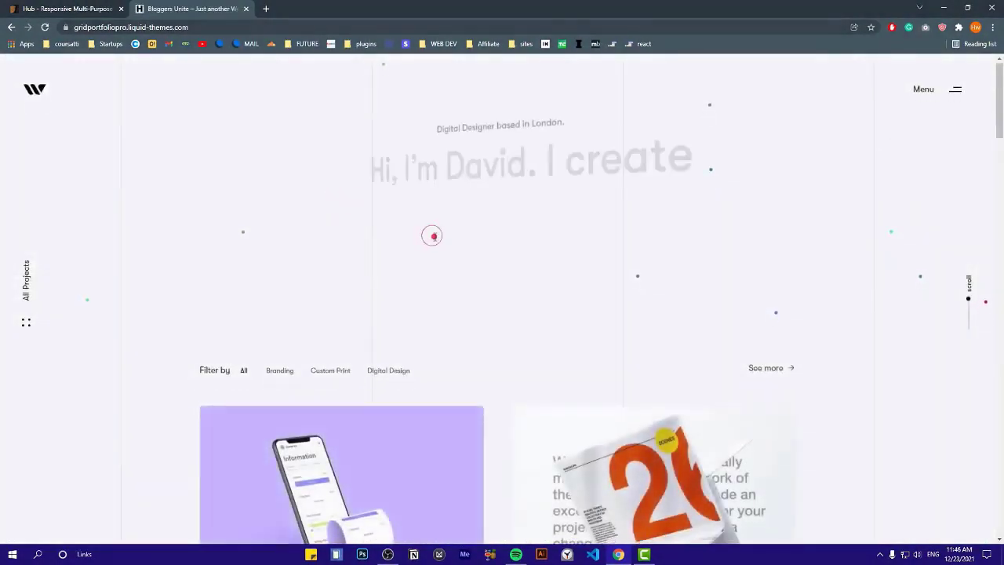
Open the Nexa Mobile project from the home grid and scroll into its sections
scroll(433, 235, "down", 3)
left_click(322, 269)
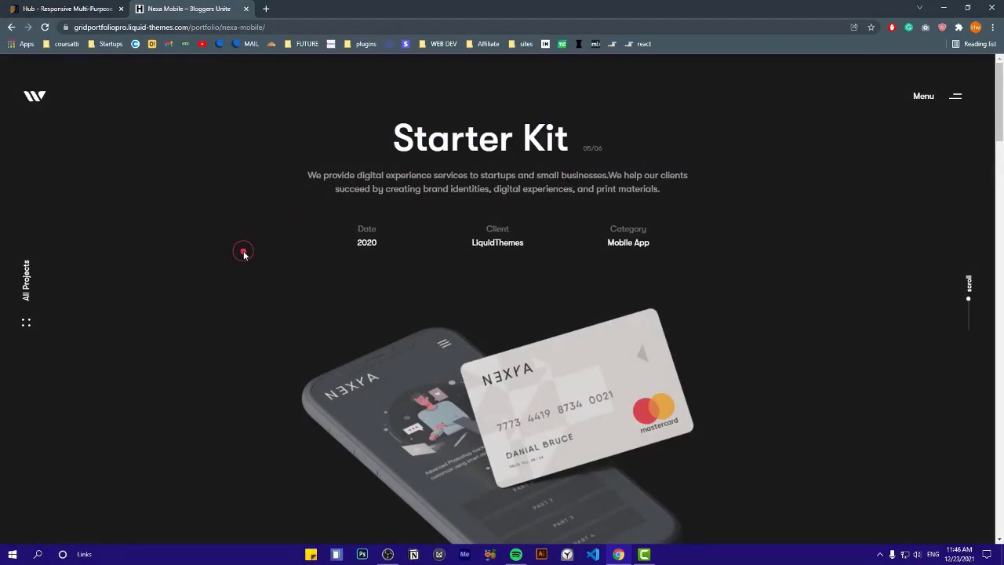
scroll(243, 253, "down", 5)
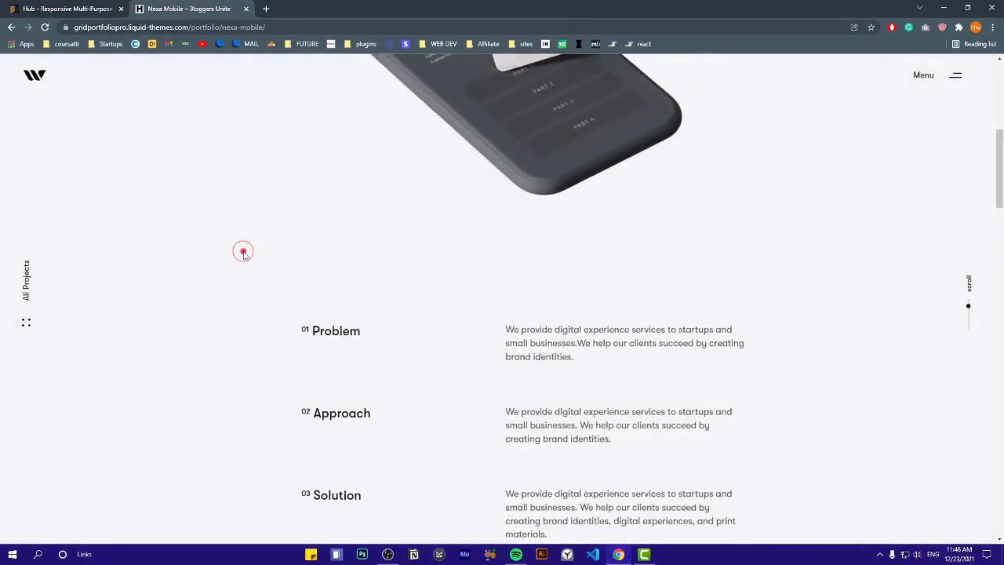
scroll(243, 253, "up", 5)
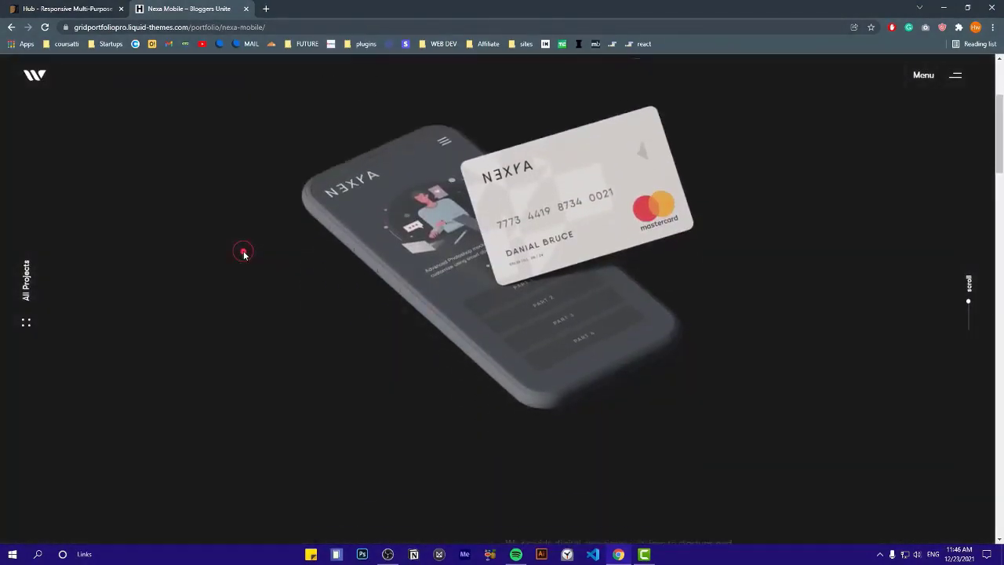
scroll(243, 253, "down", 5)
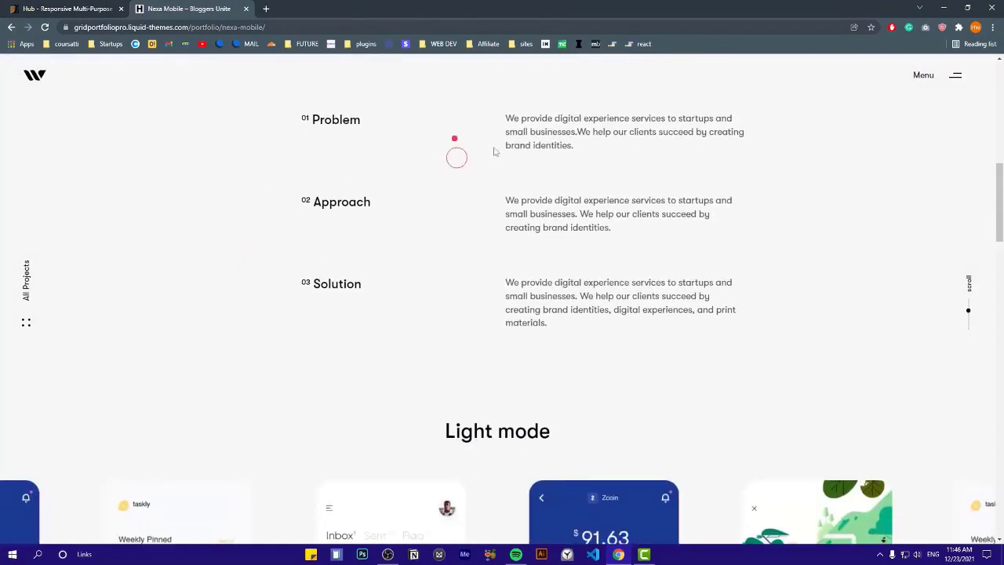
scroll(224, 228, "down", 5)
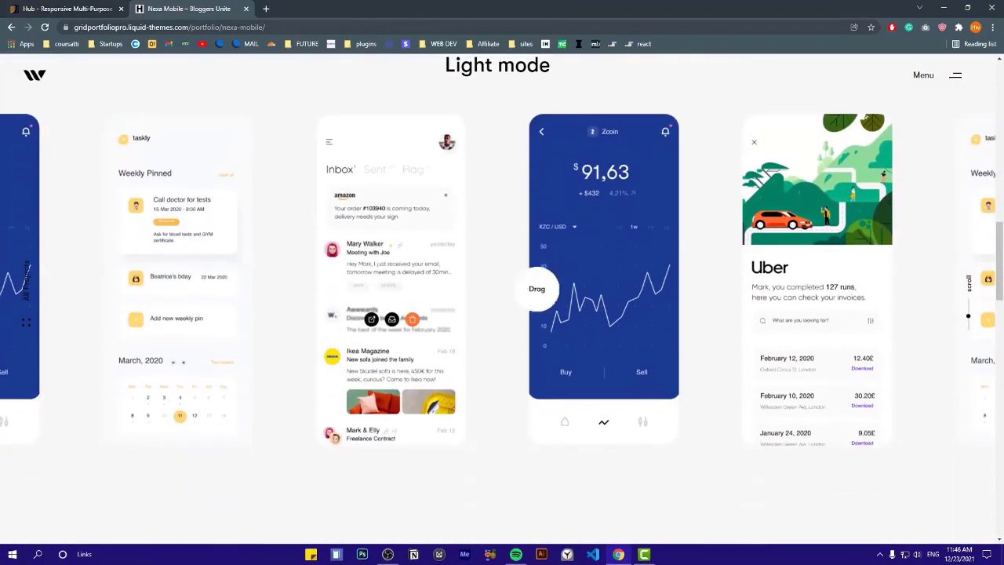
Slide the first phone mockup carousel along to its later screens
left_click_drag(678, 276, 353, 265)
left_click_drag(604, 266, 215, 271)
scroll(350, 251, "down", 3)
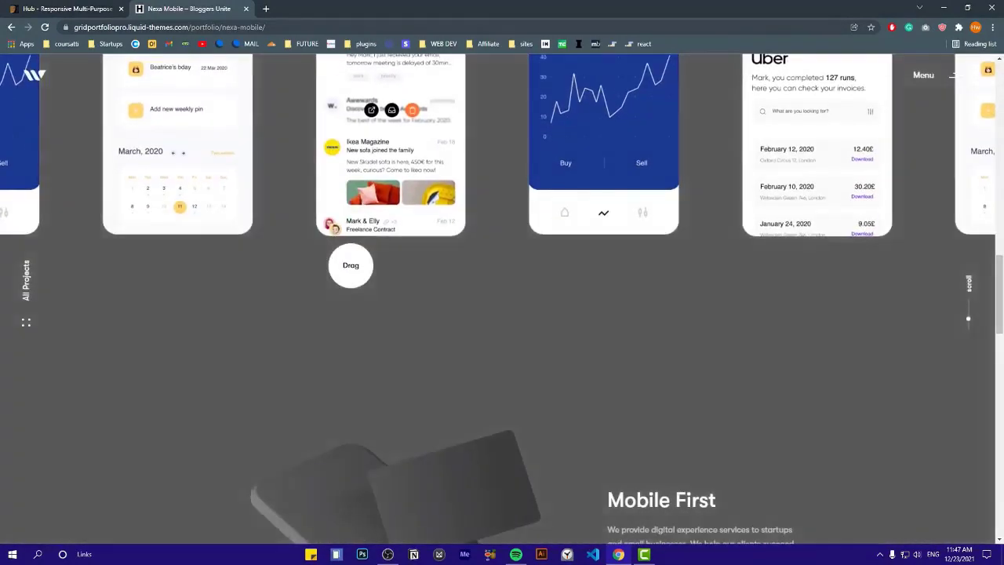
scroll(351, 265, "up", 1)
scroll(371, 241, "down", 5)
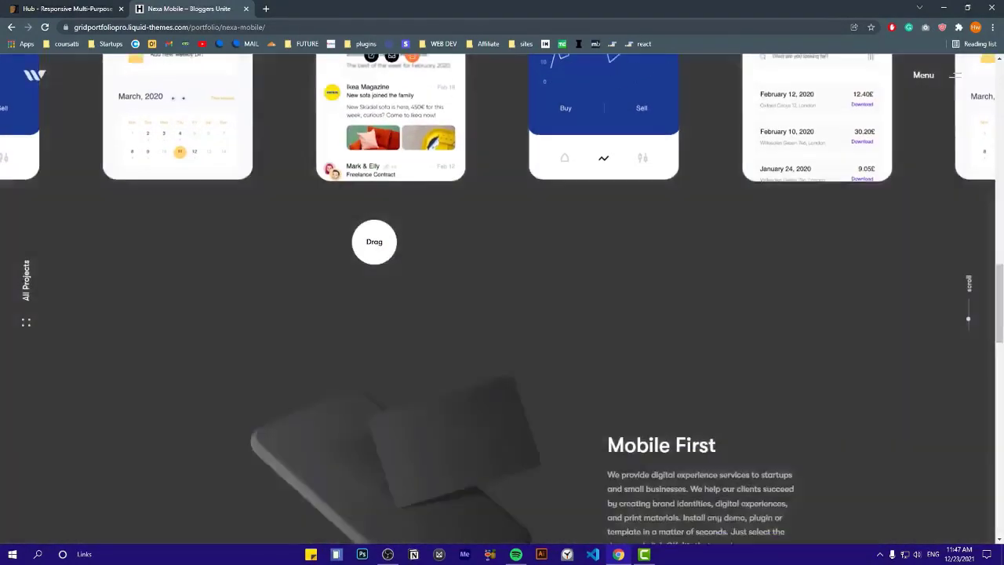
scroll(207, 207, "up", 4)
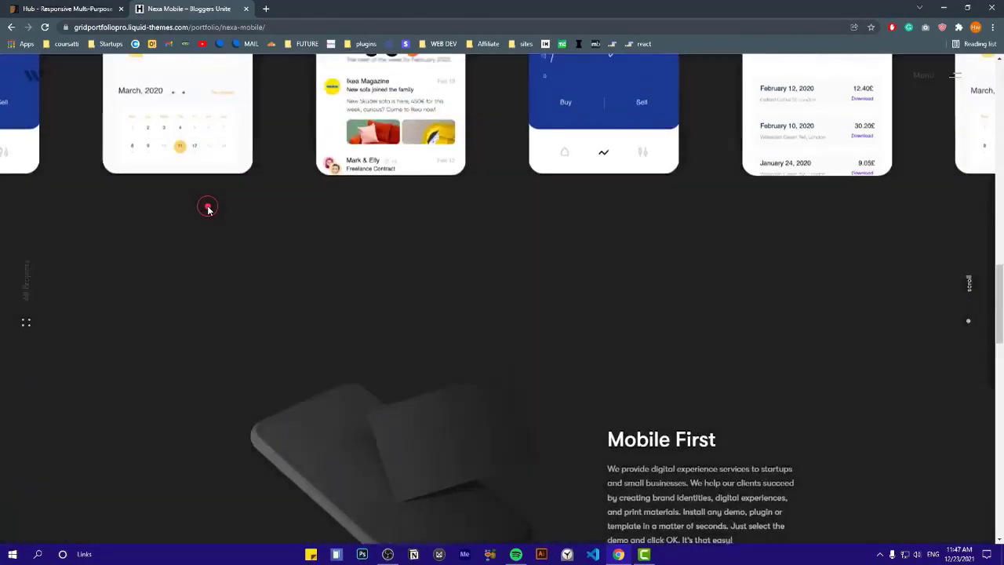
Drag the next phone carousel and scroll down to the 'Aliends Do 3D' previous-project link
scroll(207, 206, "down", 3)
scroll(616, 269, "down", 4)
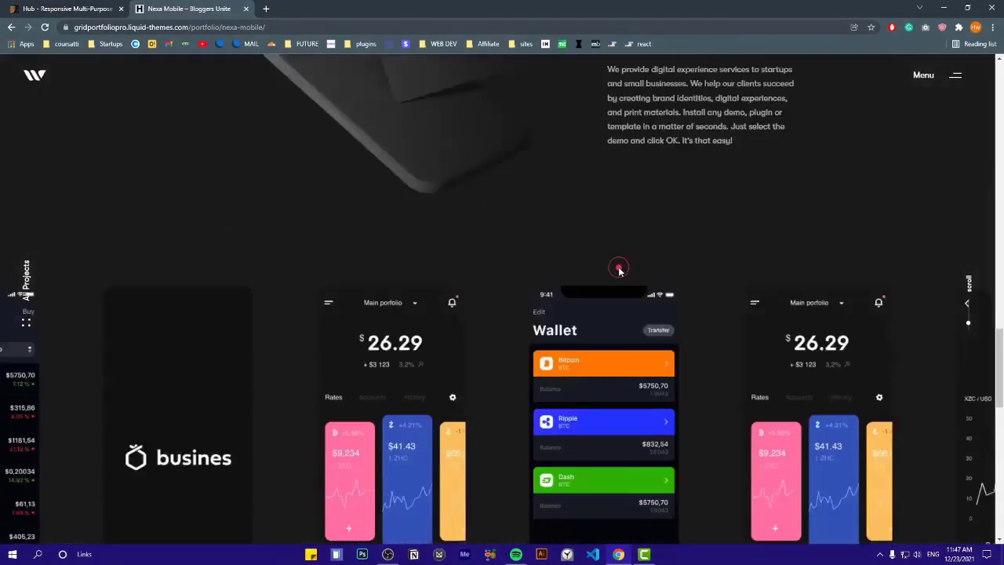
left_click_drag(589, 272, 314, 283)
left_click_drag(544, 277, 417, 291)
scroll(427, 293, "down", 3)
scroll(416, 305, "down", 2)
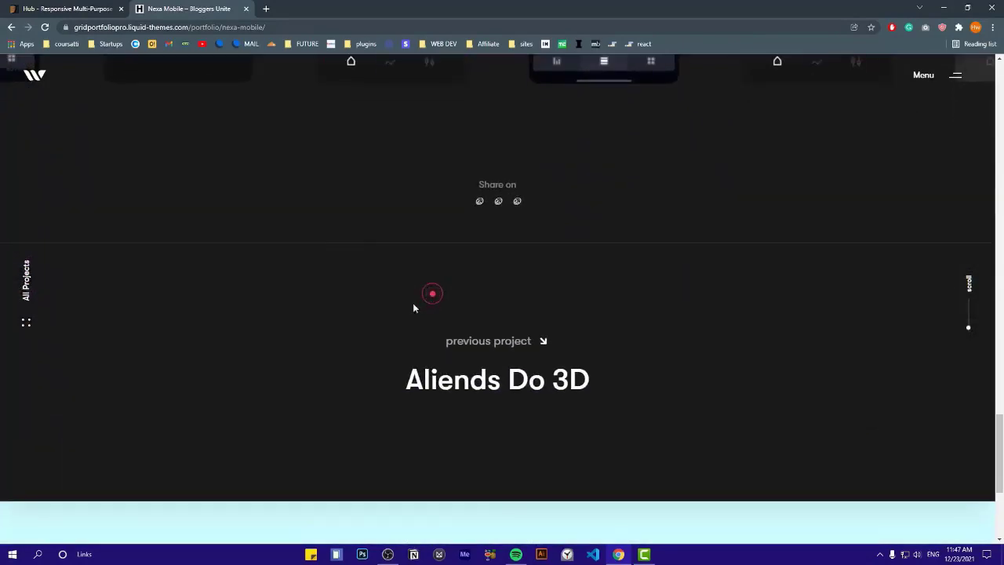
scroll(534, 250, "down", 3)
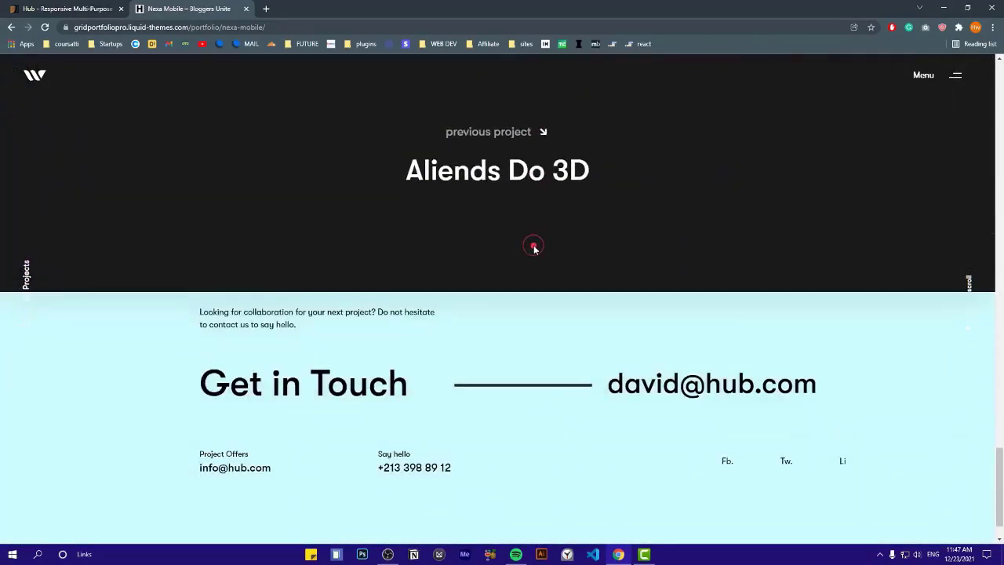
scroll(471, 146, "down", 1)
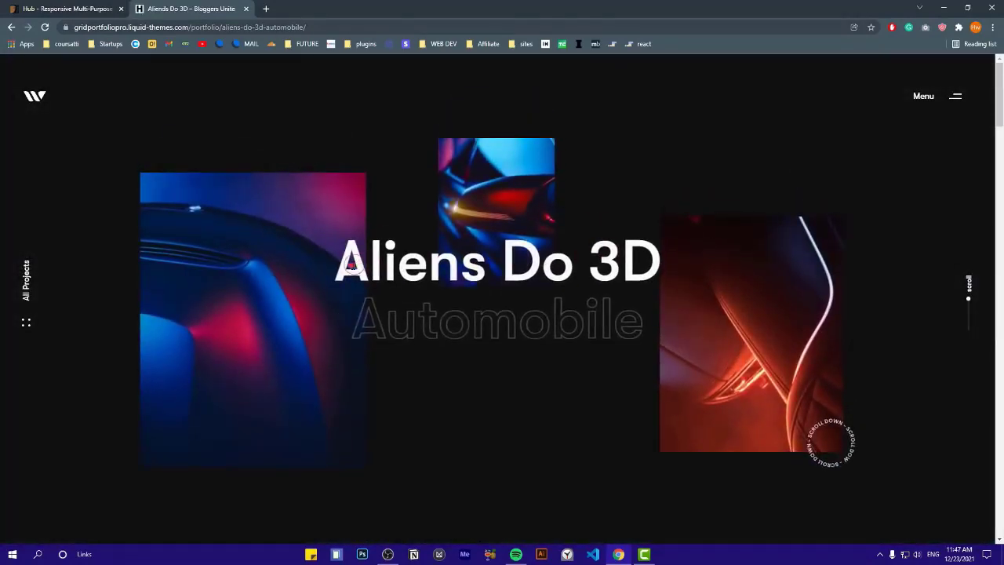
left_click_drag(339, 260, 622, 317)
left_click(622, 317)
scroll(446, 235, "down", 8)
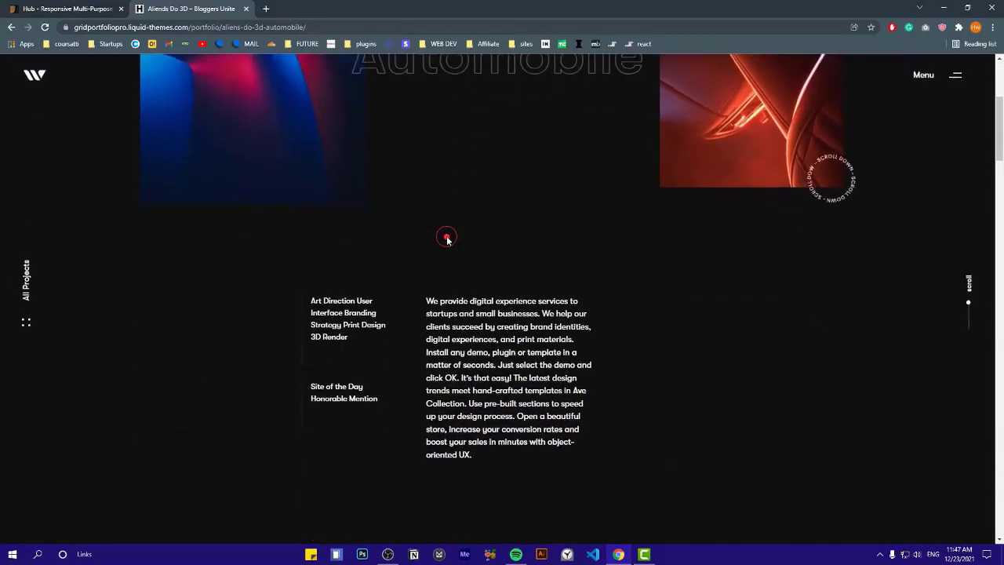
scroll(529, 249, "down", 3)
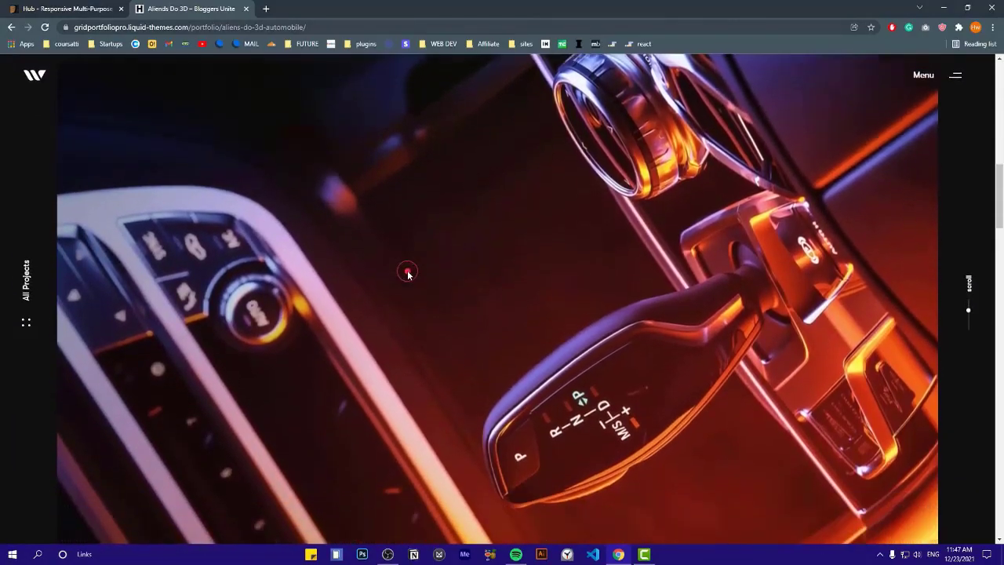
scroll(406, 273, "up", 1)
scroll(406, 273, "down", 5)
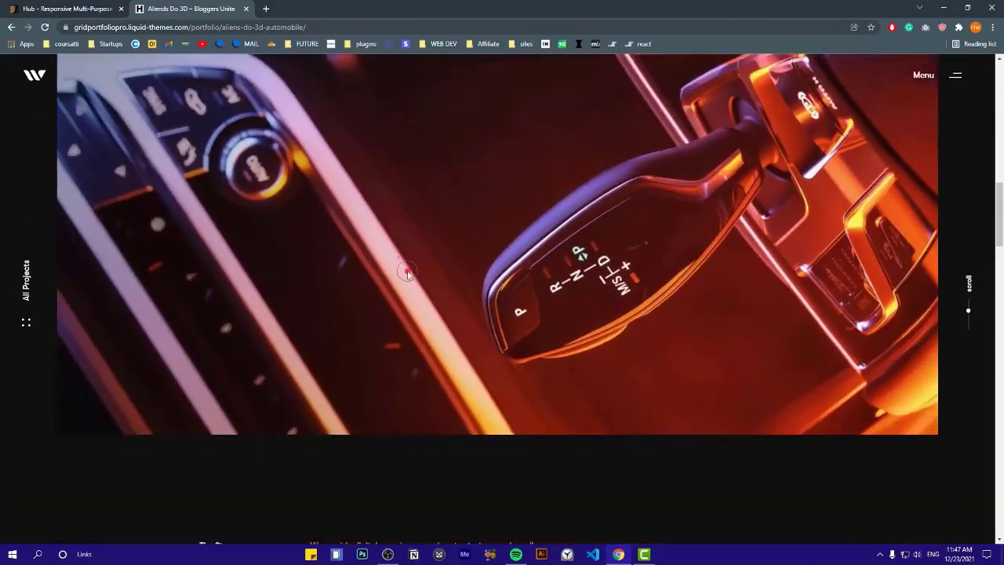
scroll(503, 266, "down", 10)
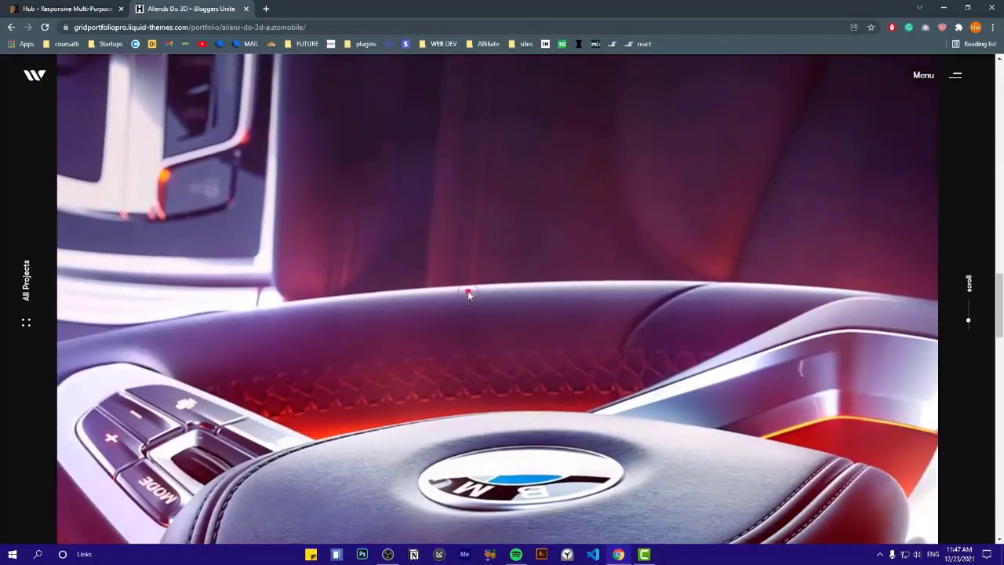
scroll(431, 245, "down", 10)
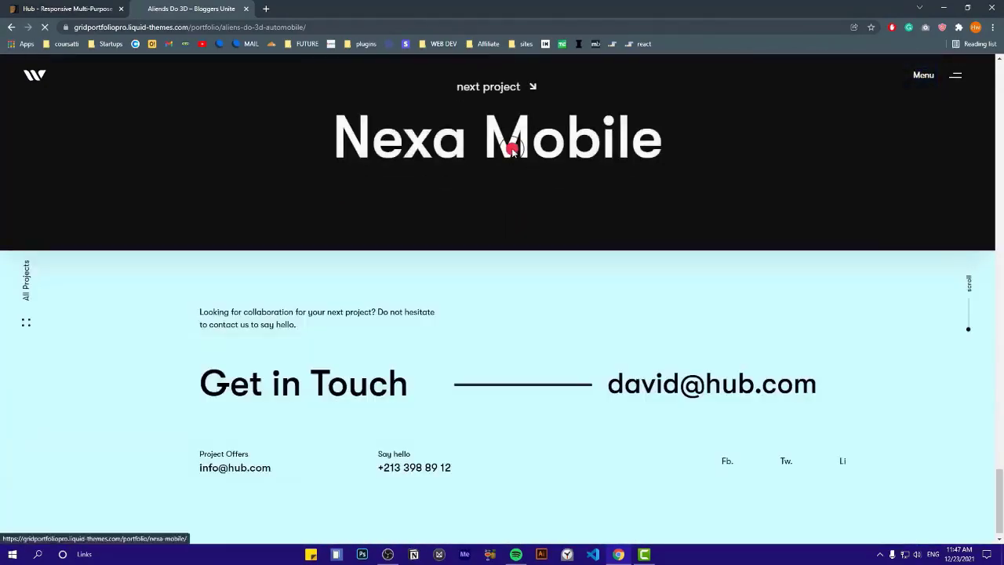
left_click(512, 150)
scroll(345, 169, "down", 3)
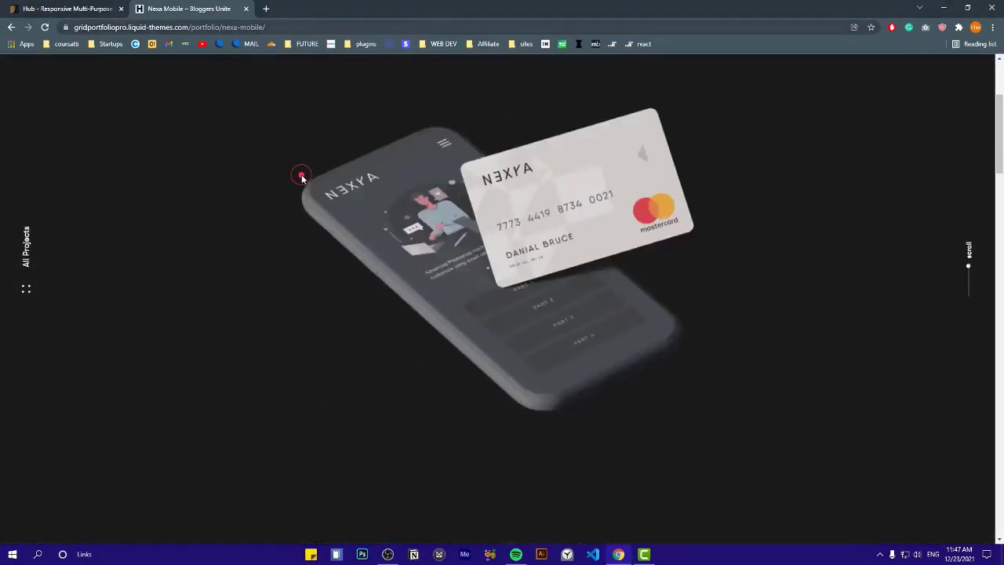
scroll(301, 175, "down", 10)
left_click_drag(999, 228, 1000, 527)
scroll(488, 127, "up", 5)
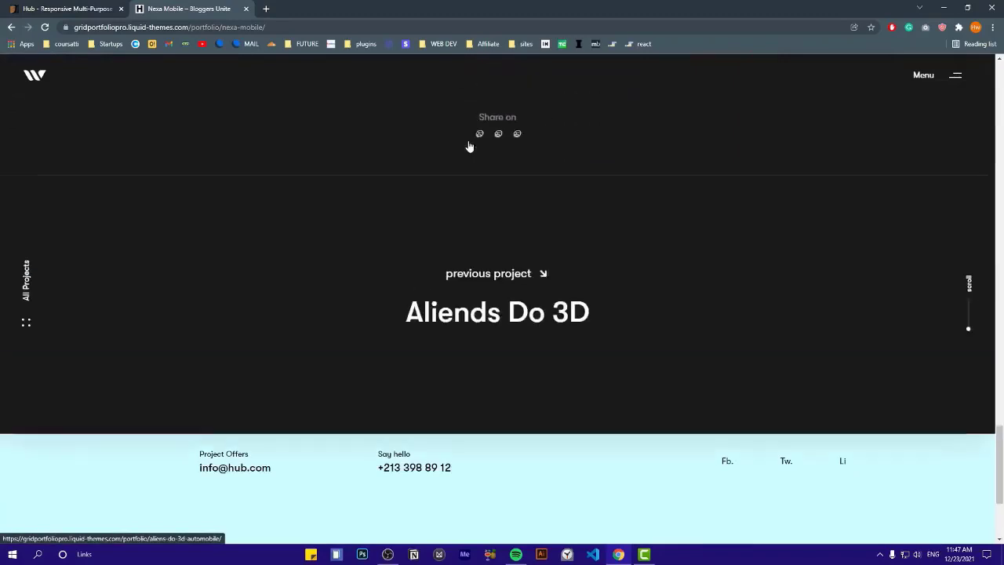
Go to the Villa in Dallas project page from the full-screen navigation
left_click(942, 81)
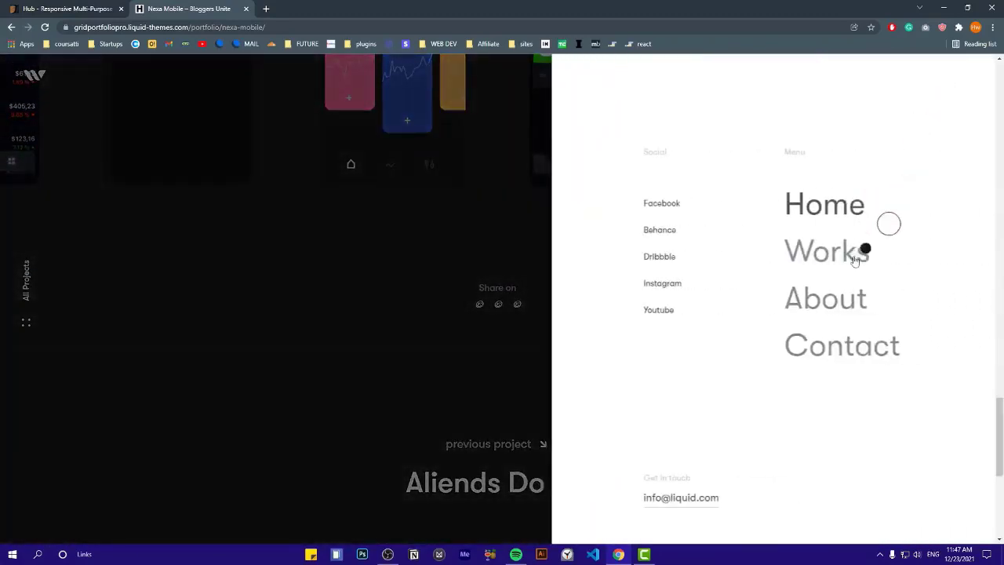
mouse_move(815, 268)
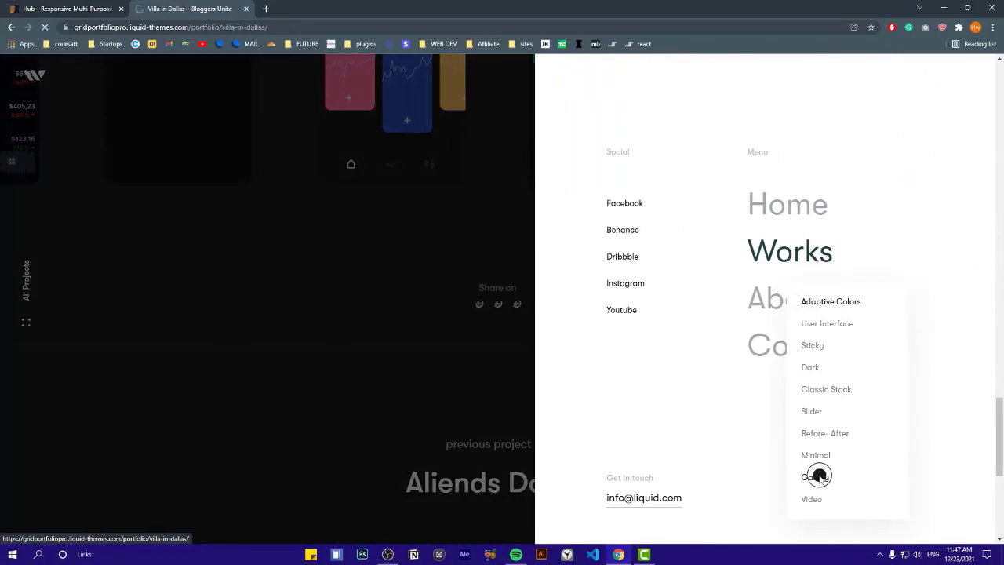
left_click(818, 476)
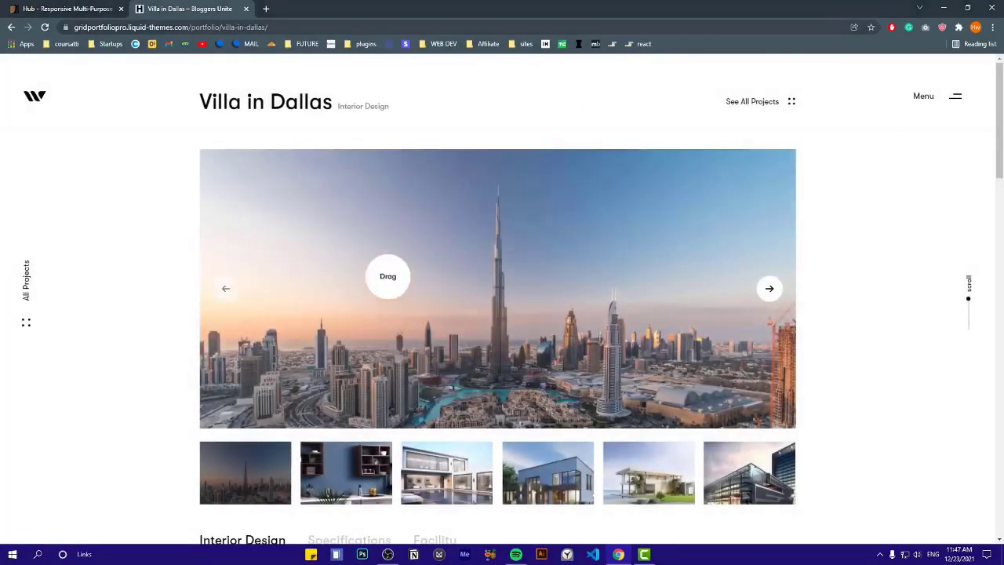
Advance the villa gallery to the beach house image, slide the thumbnails, and show Specifications
left_click(770, 290)
left_click(770, 291)
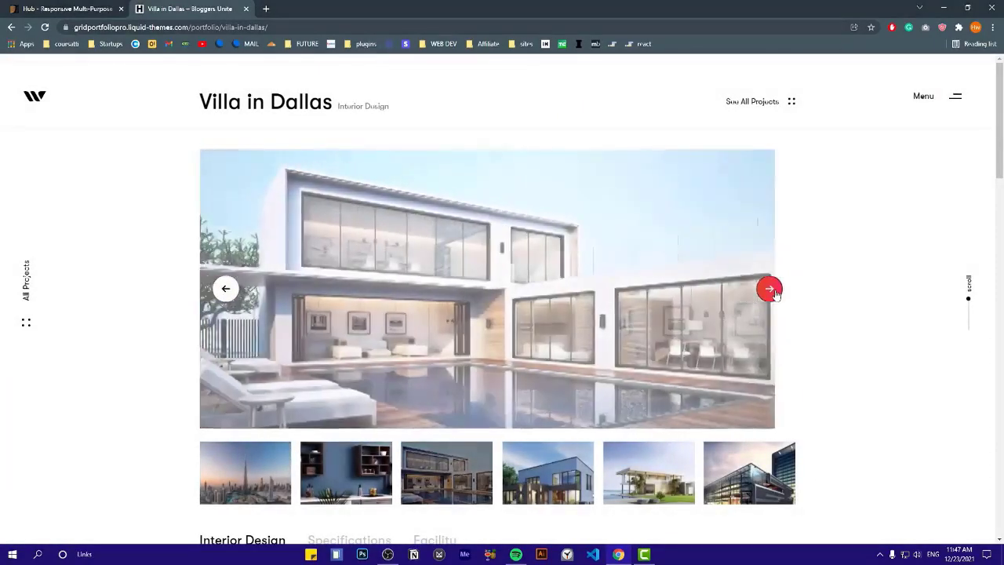
left_click(770, 291)
left_click(770, 290)
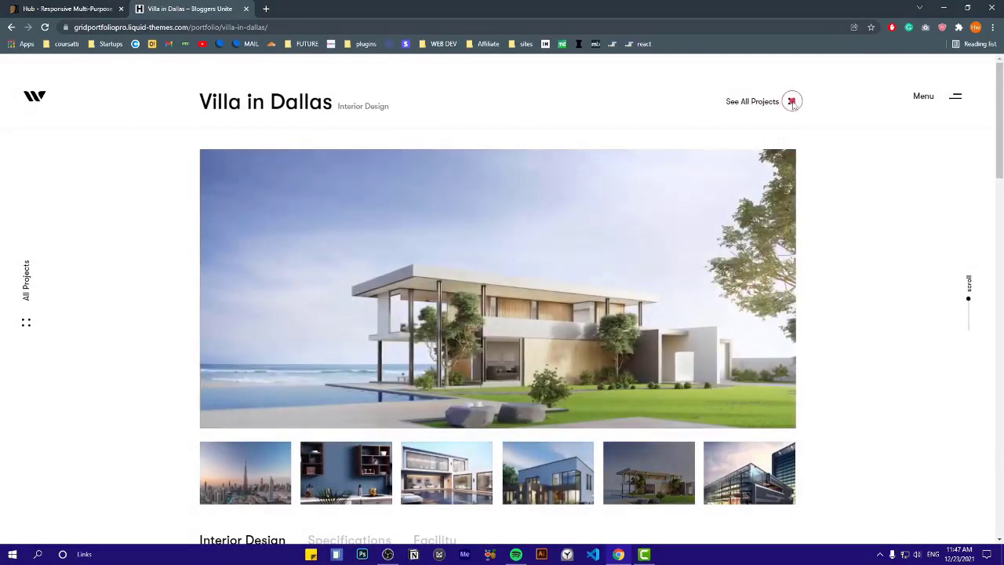
scroll(834, 206, "down", 3)
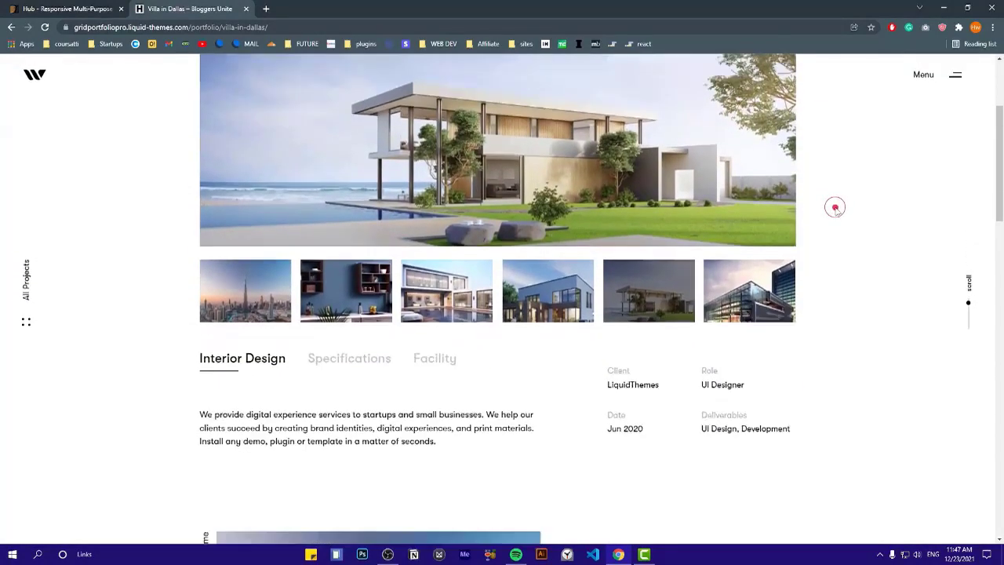
scroll(424, 324, "up", 1)
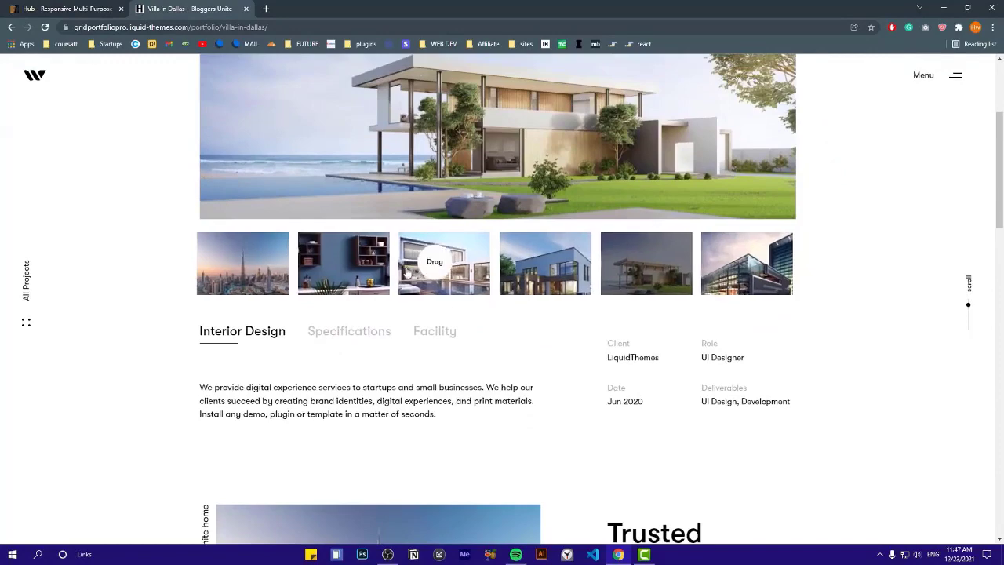
left_click_drag(408, 274, 275, 272)
left_click(344, 334)
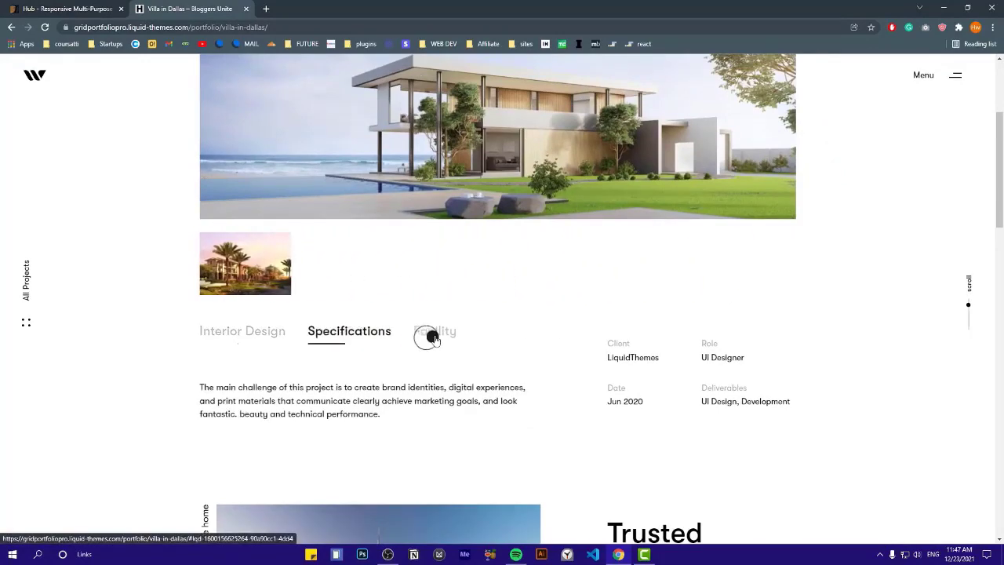
Browse the Related Projects carousel forward and back until Nexa Mobile leads
scroll(556, 348, "down", 7)
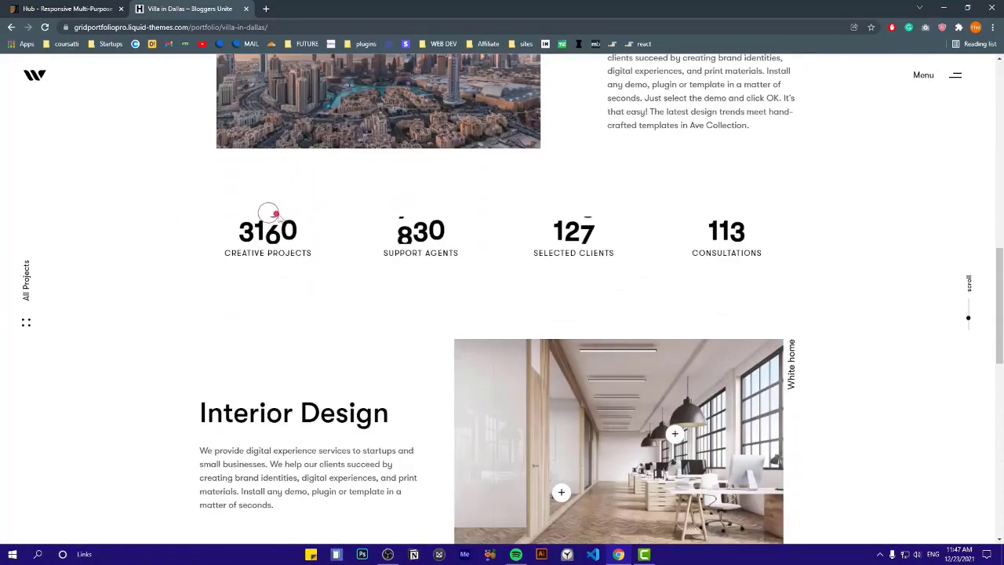
scroll(361, 214, "down", 5)
scroll(536, 266, "up", 3)
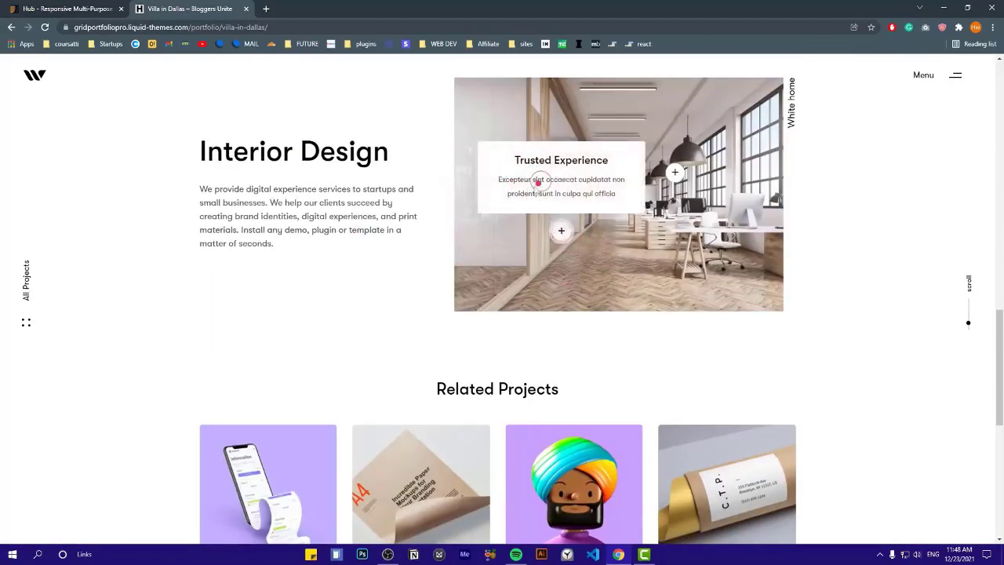
scroll(500, 202, "down", 2)
scroll(499, 202, "down", 1)
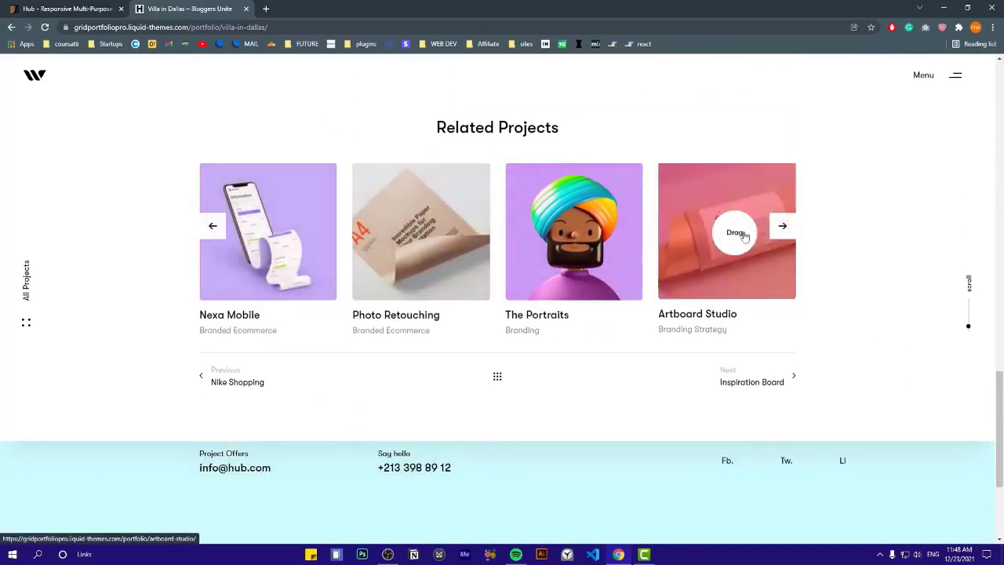
left_click(788, 237)
left_click_drag(666, 260, 236, 255)
left_click_drag(527, 248, 636, 267)
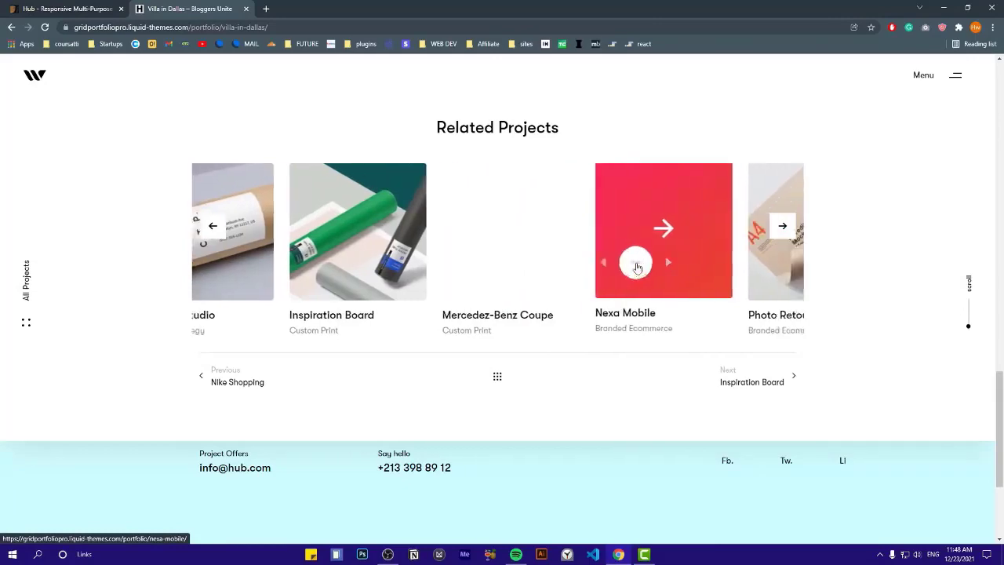
left_click_drag(402, 271, 596, 278)
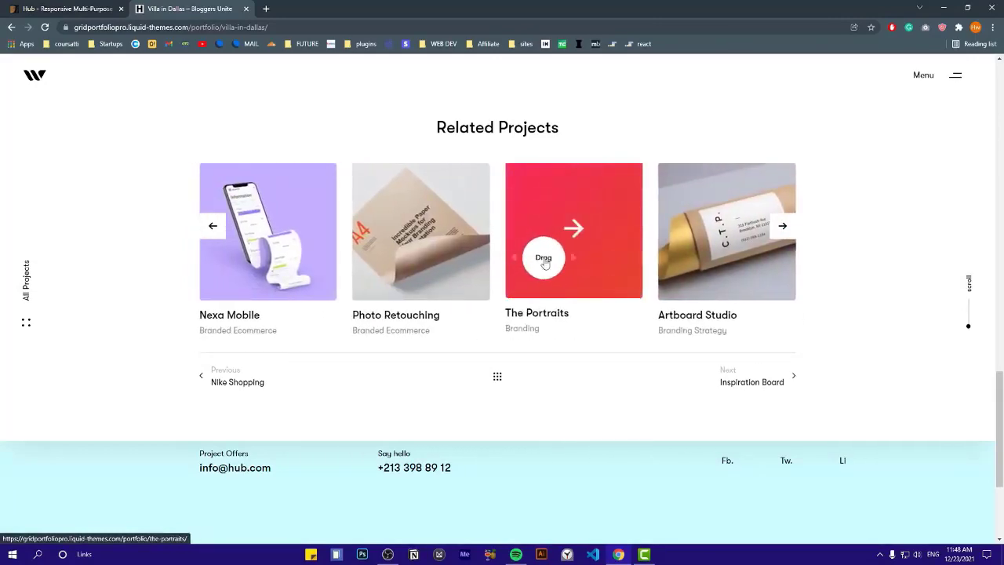
Open The Portraits project and page through its photo lightbox to the close-up eye photo
left_click(545, 263)
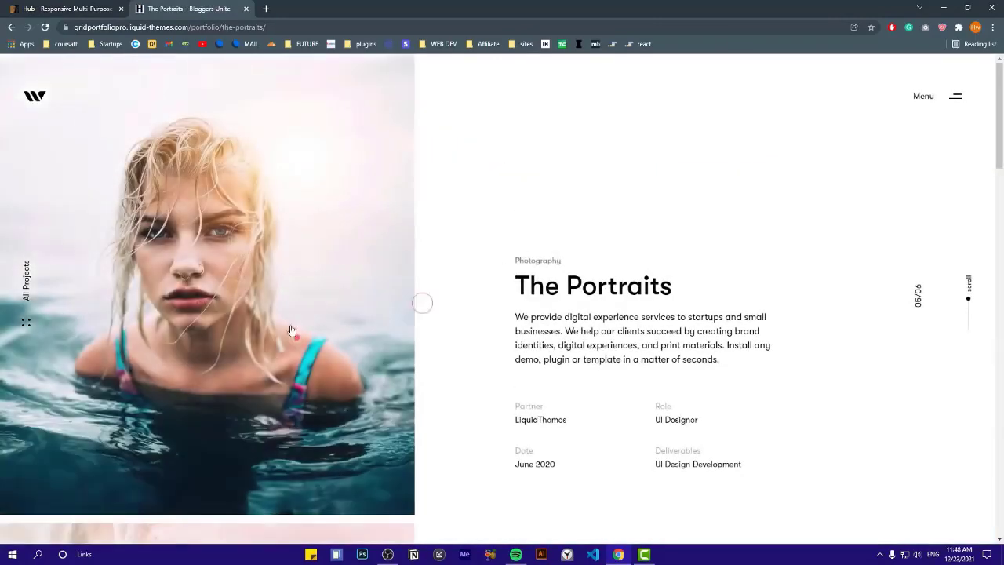
scroll(263, 263, "down", 2)
scroll(263, 264, "down", 10)
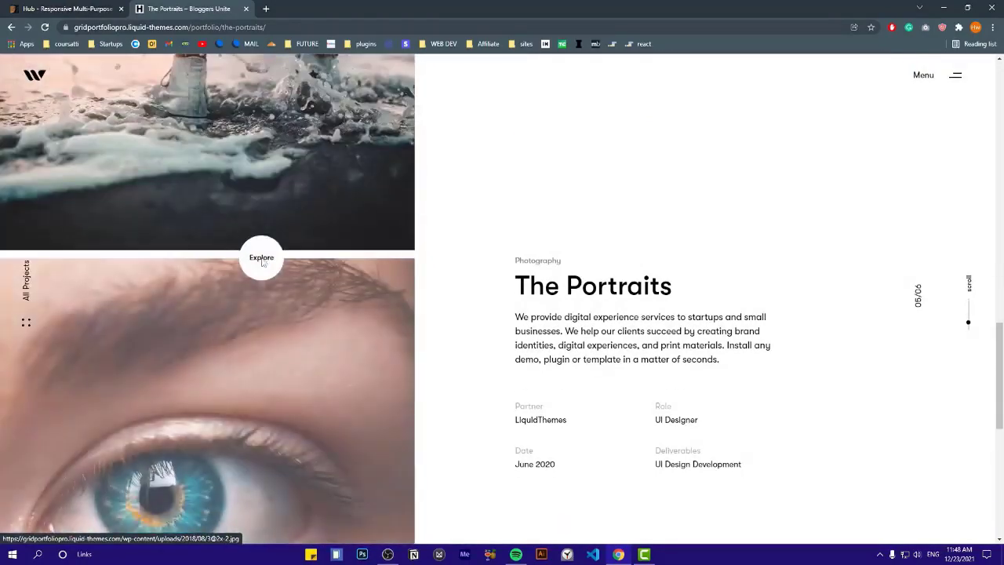
scroll(262, 264, "down", 2)
scroll(262, 263, "up", 6)
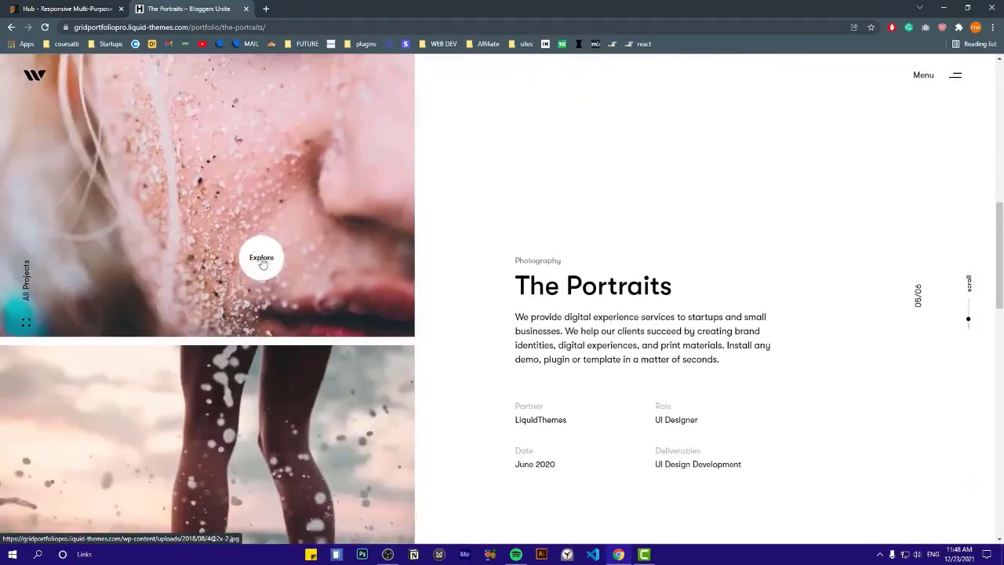
left_click(263, 261)
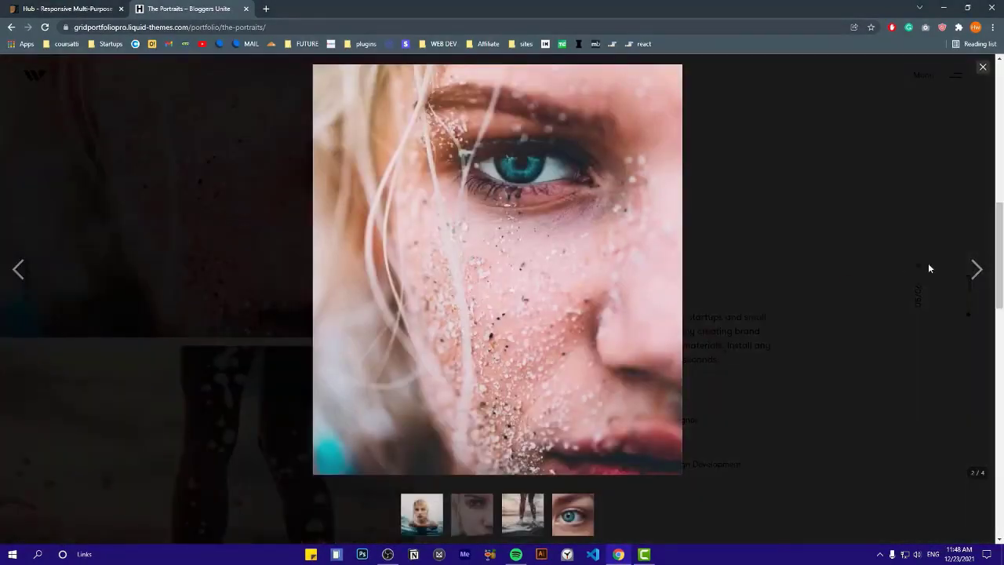
left_click(973, 269)
left_click(973, 270)
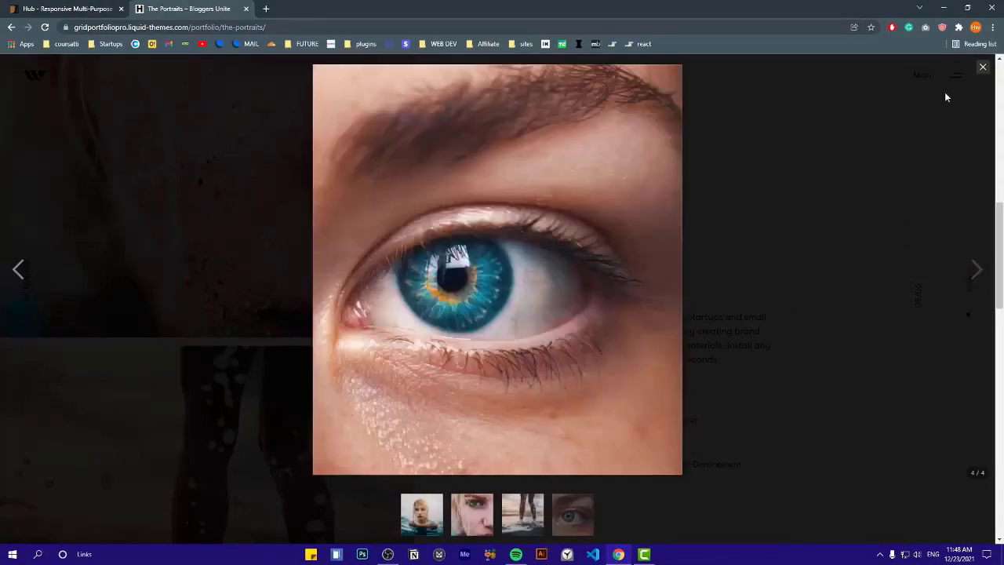
left_click(983, 71)
left_click_drag(993, 239, 999, 482)
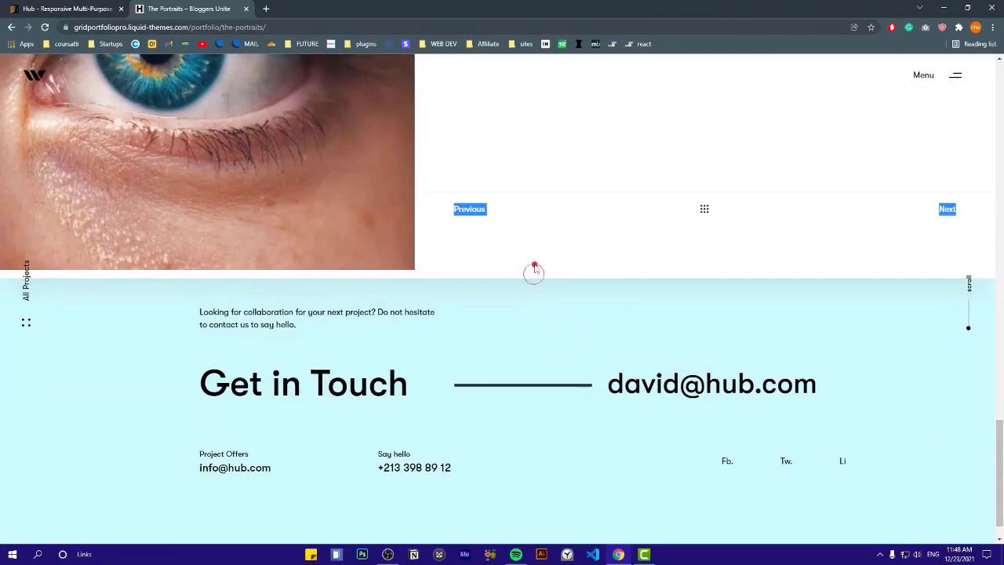
Move on to the Kontrast project and view its gallery up to image 3 of 5
left_click(944, 209)
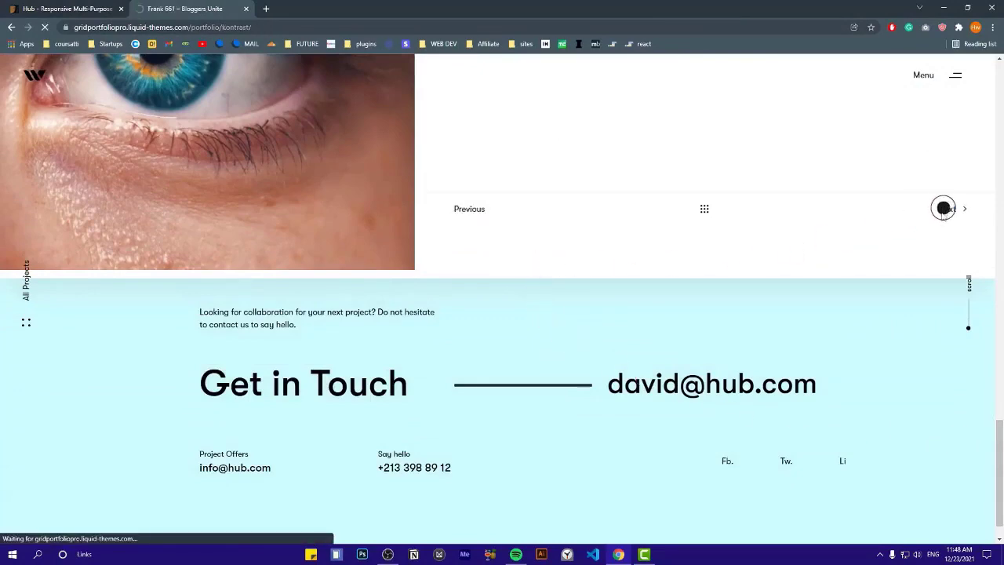
scroll(447, 224, "down", 4)
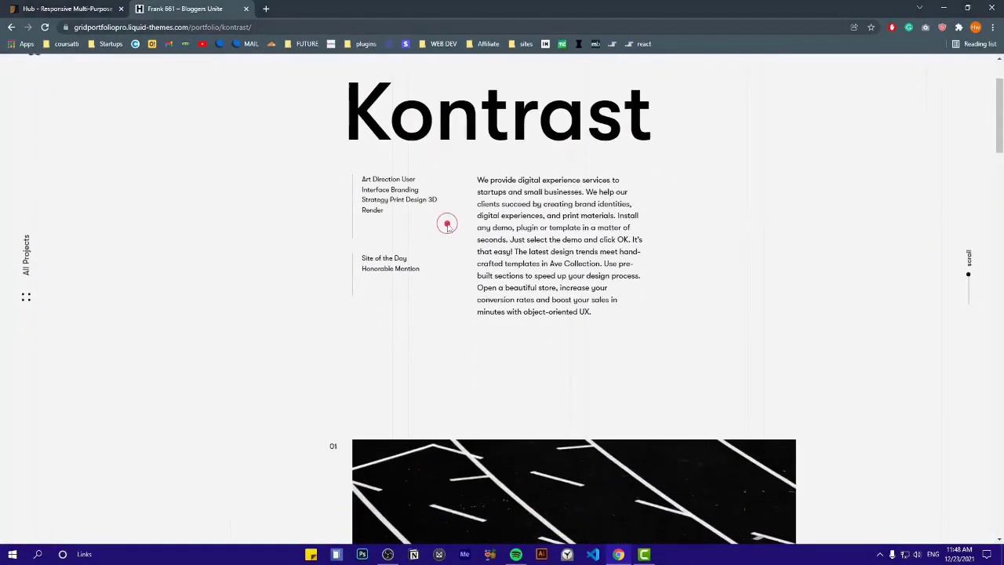
scroll(433, 206, "down", 4)
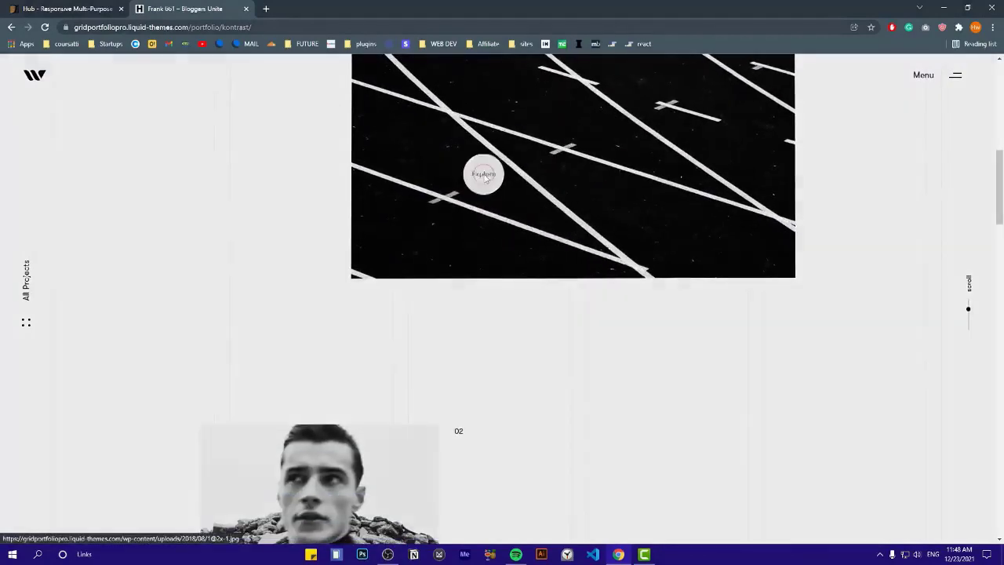
left_click(485, 177)
left_click(975, 269)
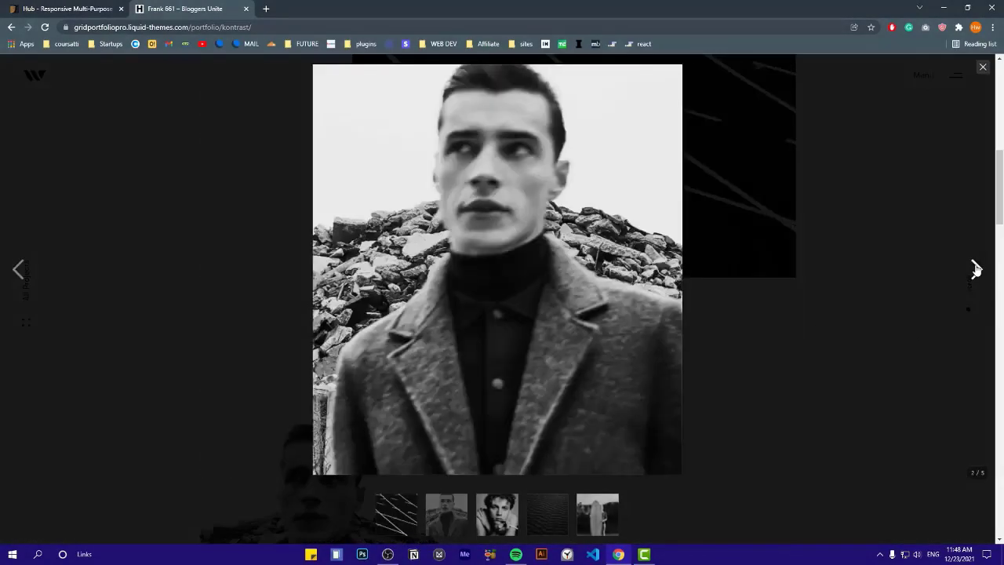
left_click(975, 269)
left_click(976, 78)
Scroll down and open the Photo Retouching project page
scroll(531, 285, "down", 15)
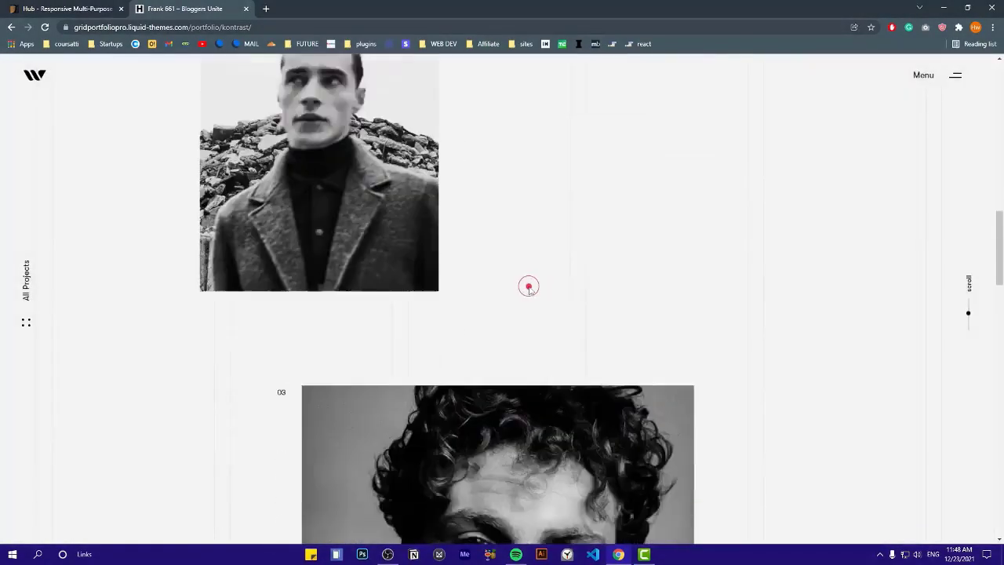
scroll(528, 287, "down", 10)
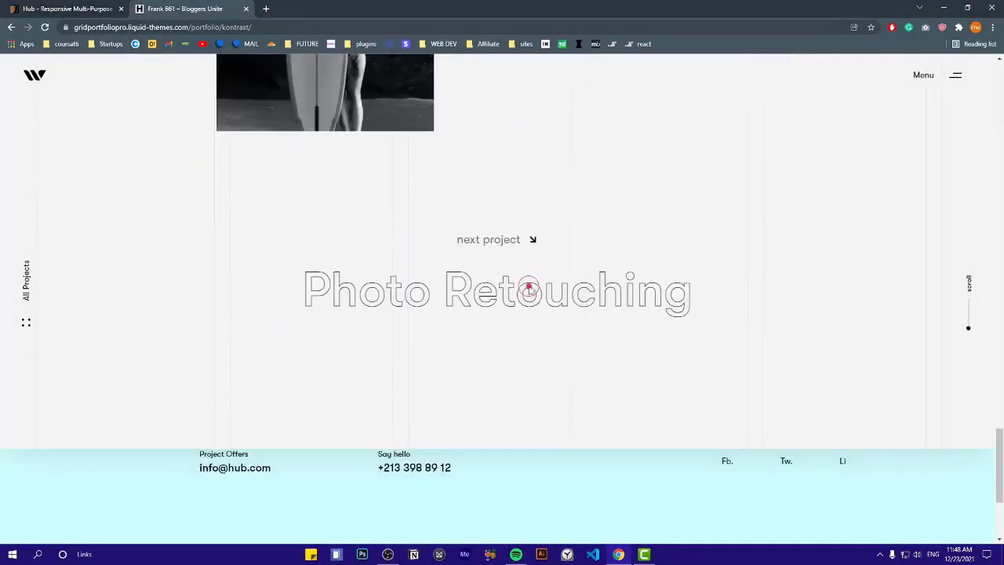
left_click(443, 138)
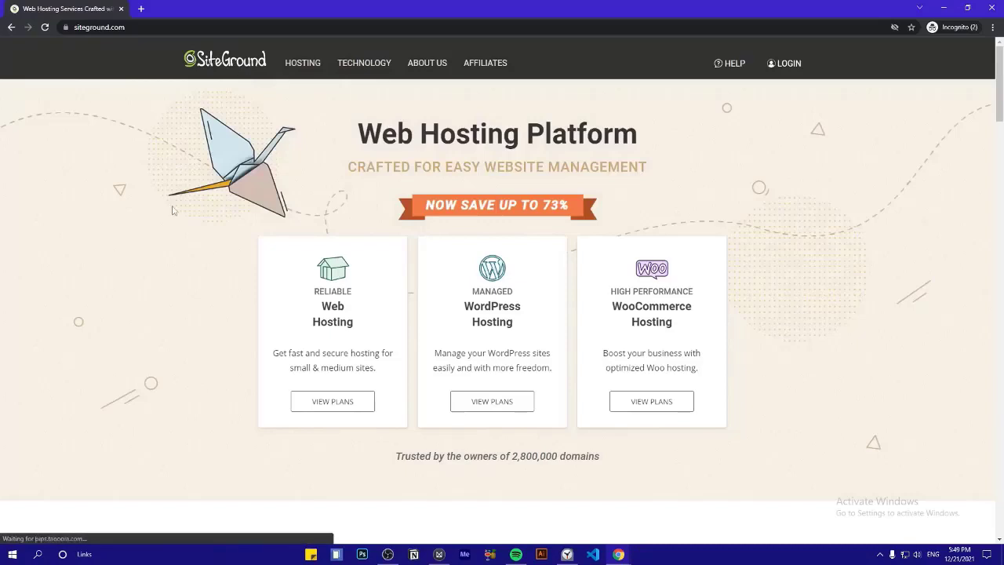
Go to the WordPress Hosting plans on siteground.com
scroll(547, 290, "down", 1)
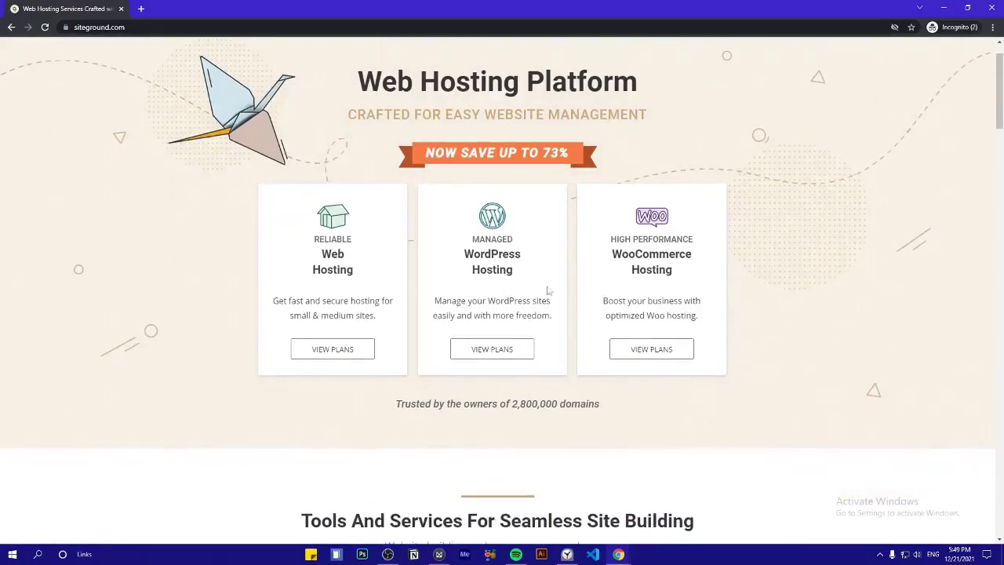
double_click(508, 272)
left_click(539, 285)
left_click(502, 353)
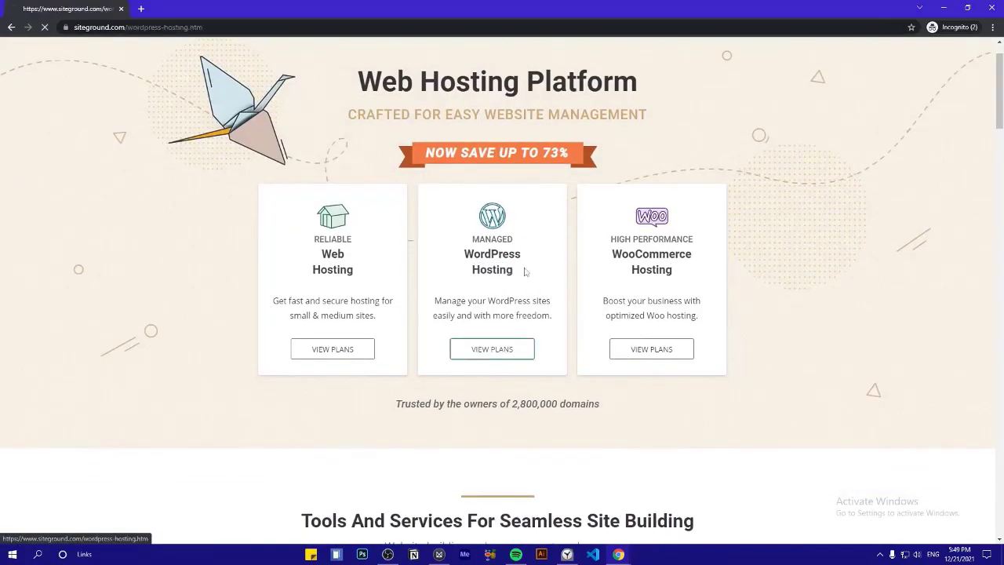
Highlight the StartUp, GrowBig and GoGeek plan names and prices, including $3.99/mo and GrowBig's 73% saving
scroll(480, 291, "down", 3)
double_click(290, 203)
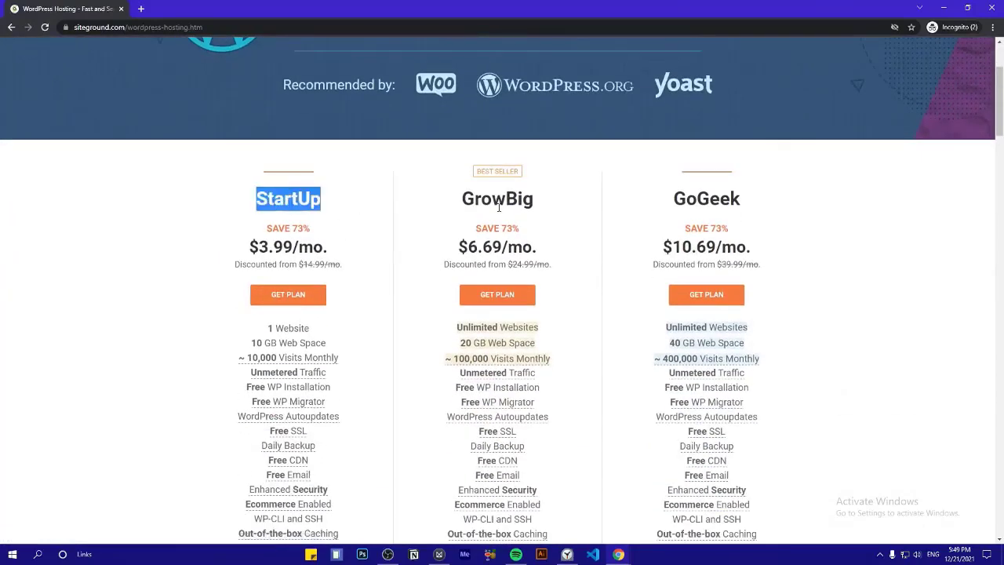
double_click(498, 202)
double_click(710, 202)
left_click_drag(810, 253, 227, 247)
left_click(220, 247)
triple_click(278, 247)
double_click(508, 232)
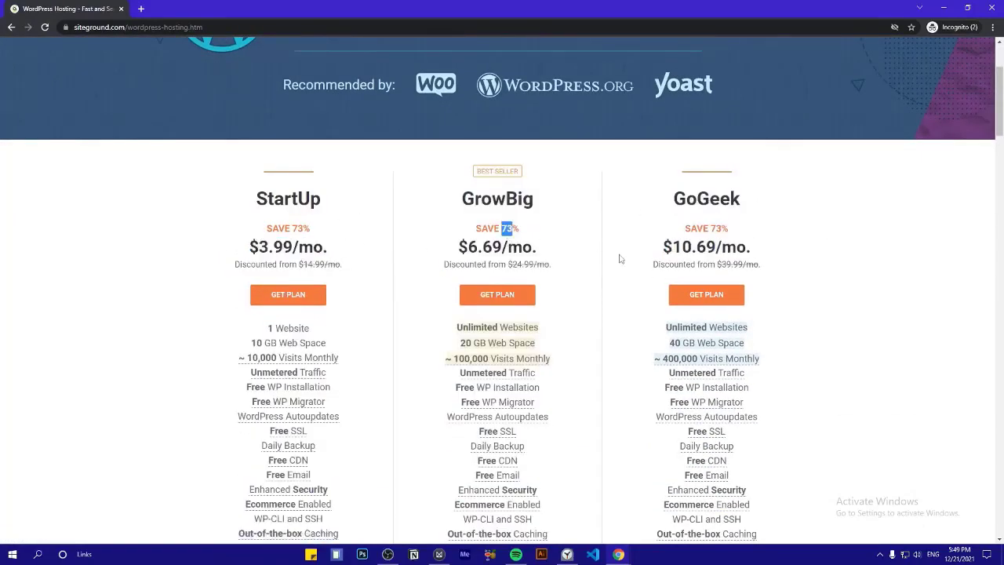
Compare website limits (1 vs Unlimited) and web space (10, 20, 40 GB) across the plans
scroll(549, 247, "down", 2)
triple_click(474, 170)
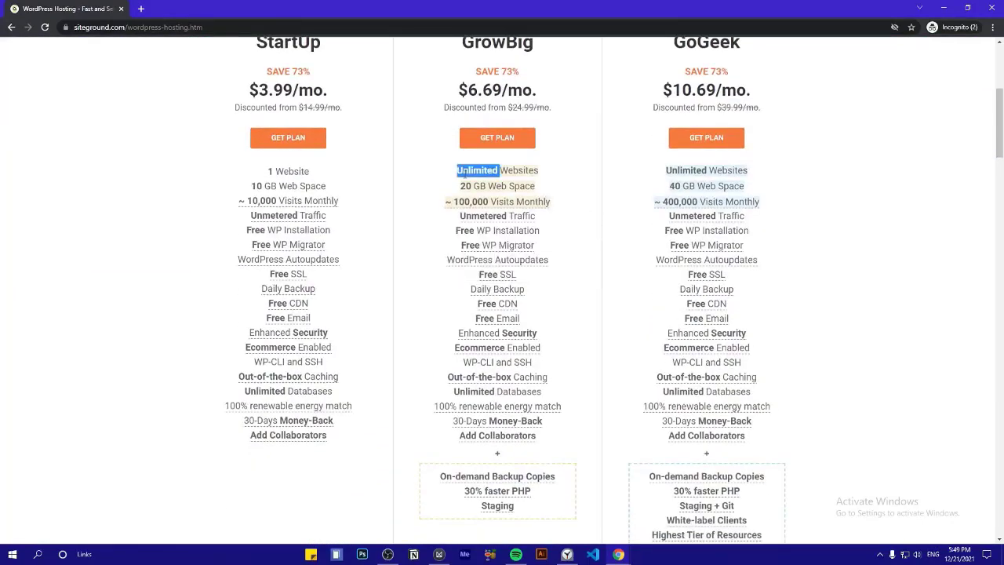
triple_click(687, 170)
triple_click(298, 171)
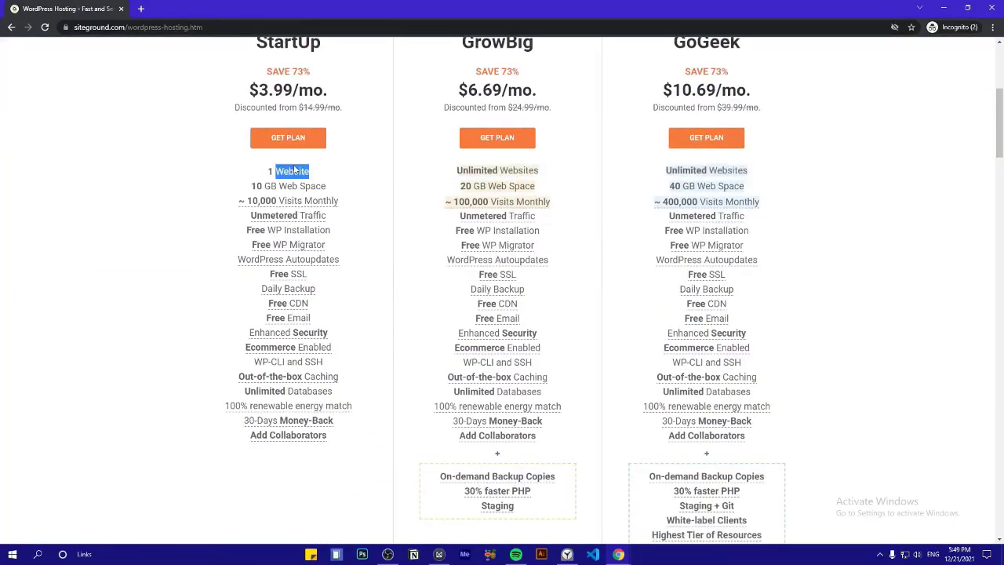
left_click(332, 186)
left_click_drag(314, 189, 217, 194)
left_click_drag(549, 189, 473, 187)
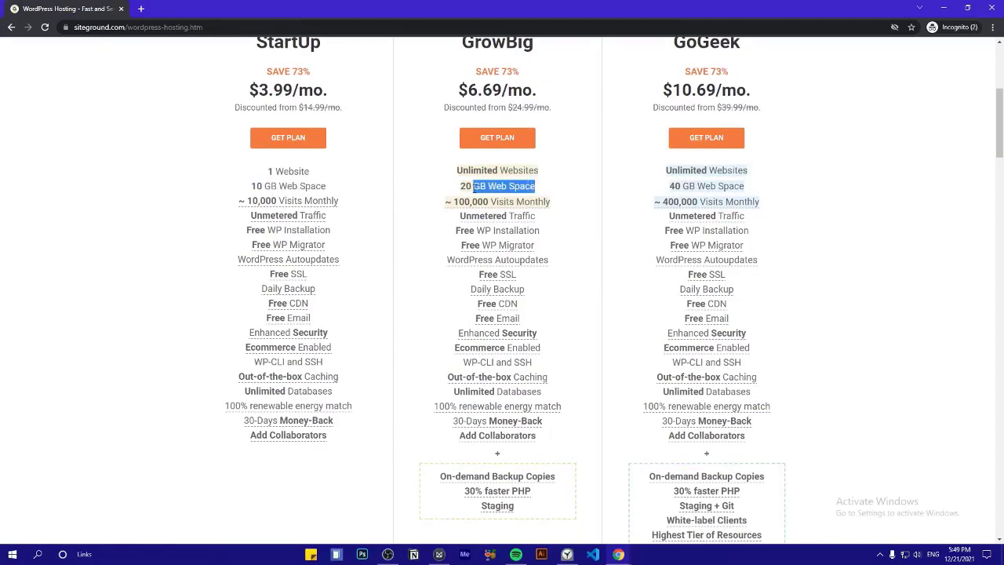
triple_click(711, 186)
left_click(675, 201)
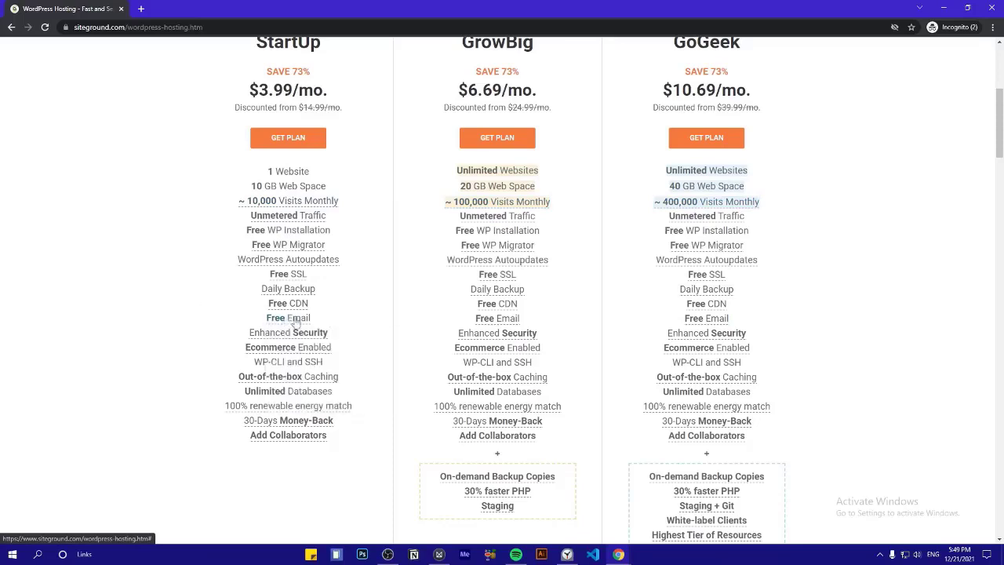
Highlight the Free Email feature on all three plans and GoGeek's Free CDN
triple_click(330, 317)
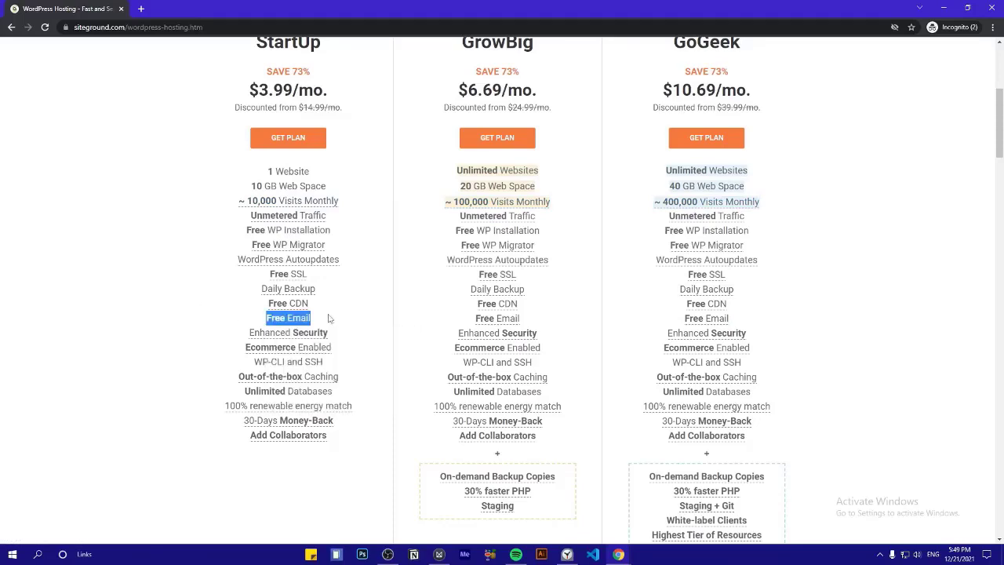
triple_click(540, 323)
triple_click(759, 318)
left_click(762, 303)
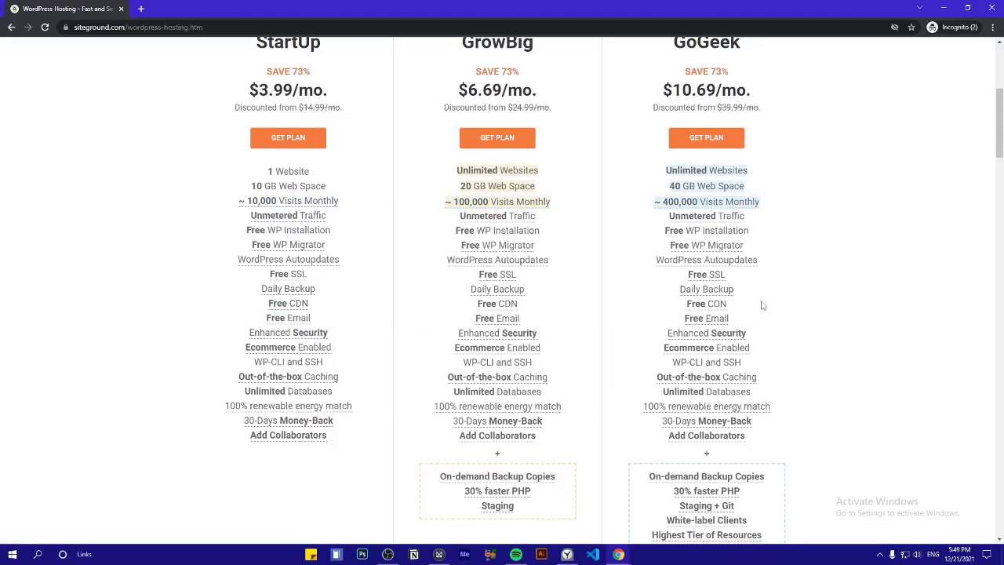
triple_click(762, 305)
left_click(760, 326)
Pick the StartUp plan and delete the suggested domain name
scroll(261, 323, "up", 1)
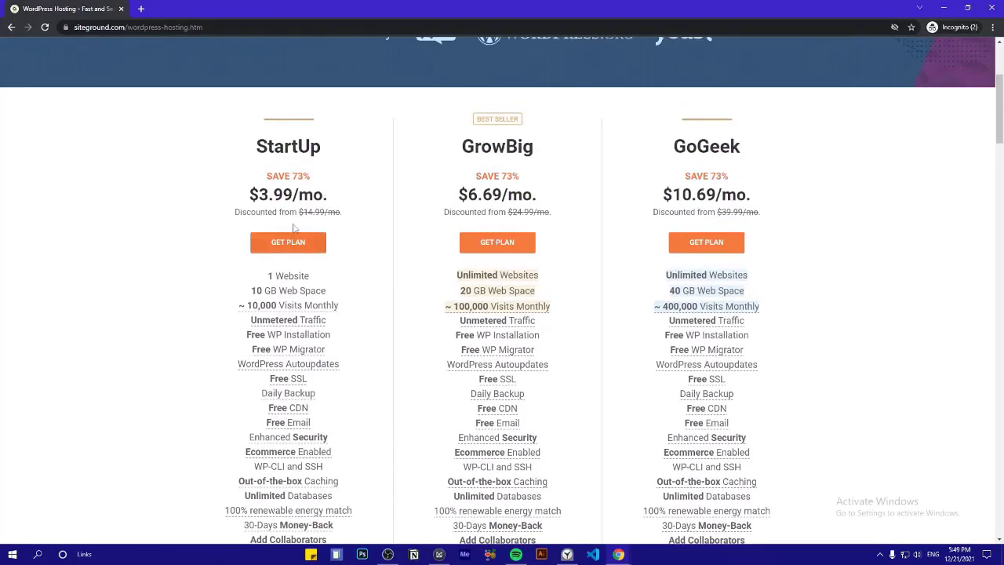
left_click(314, 241)
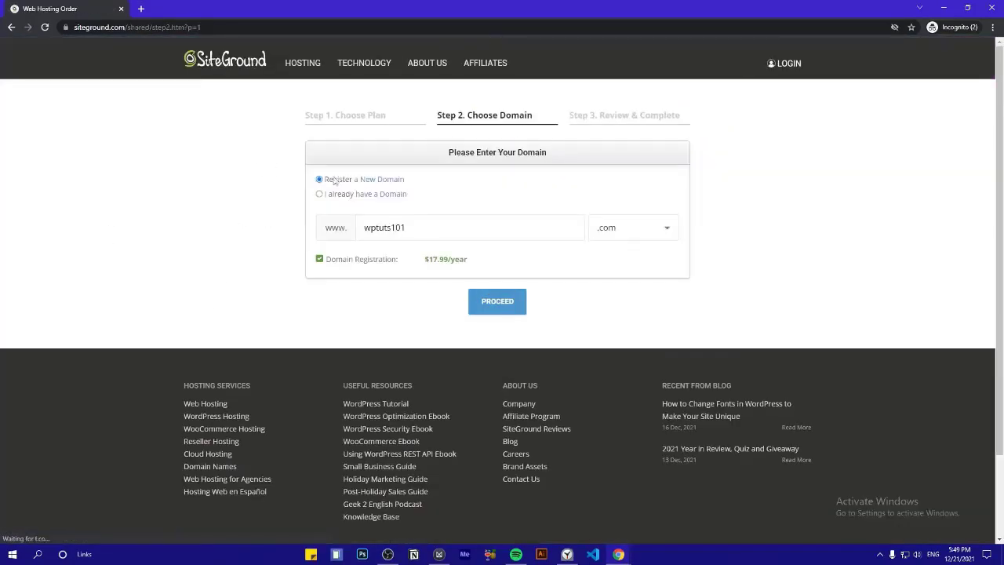
left_click(339, 196)
left_click(320, 179)
double_click(427, 228)
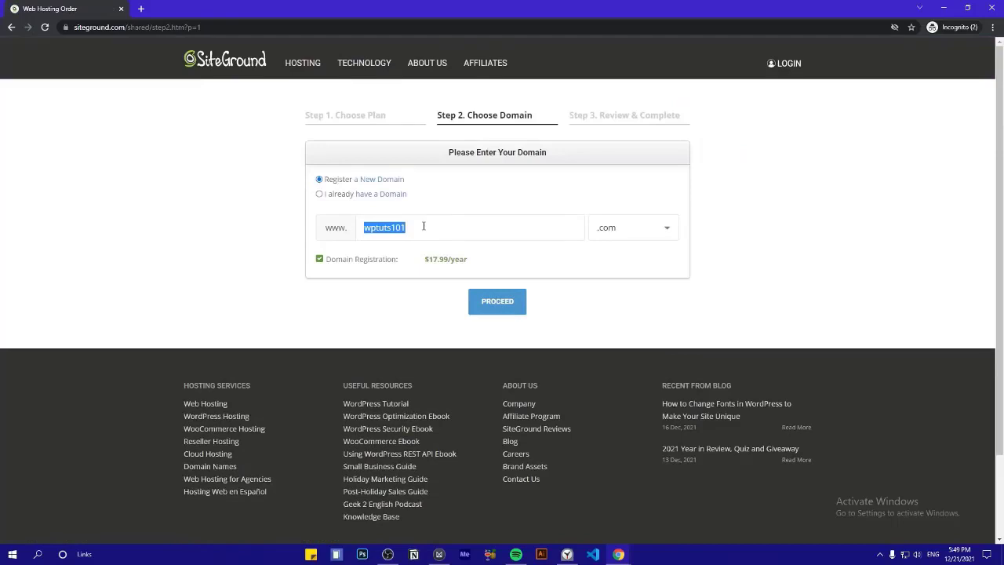
key("BackSpace")
Paste wptuts101.com back into the domain field
left_click(441, 230)
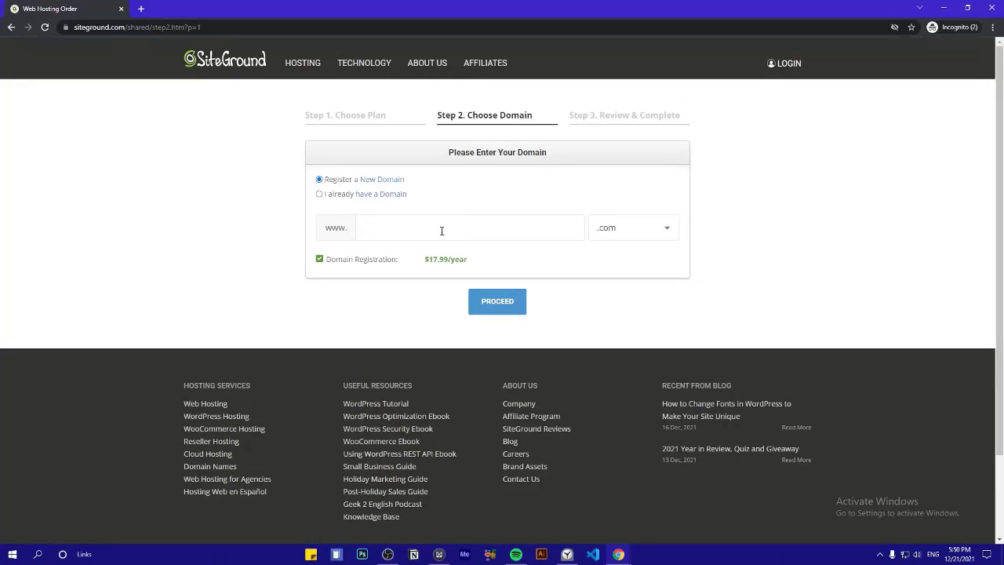
type("wptuts101.com")
key("ctrl+a")
key("ctrl+c")
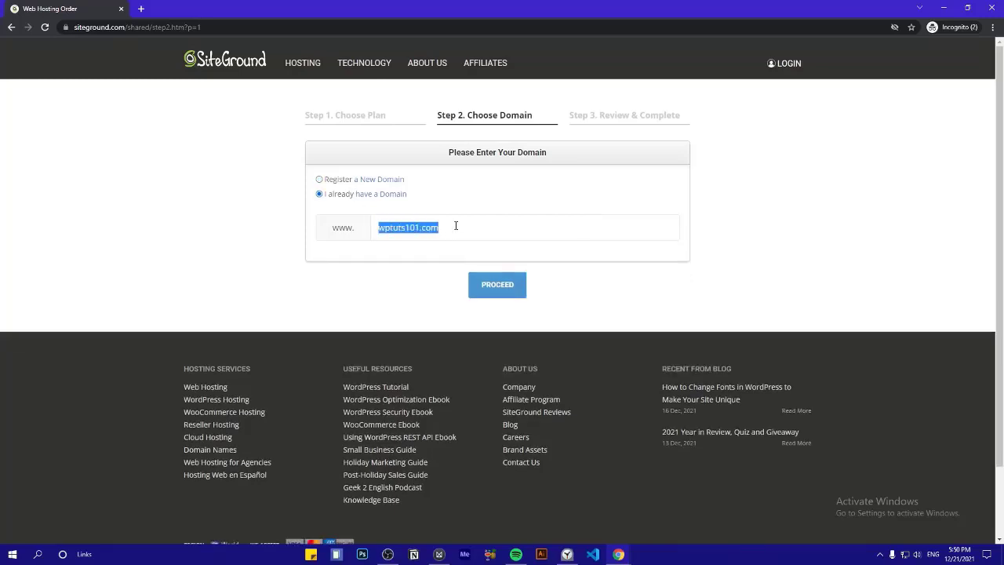
key("BackSpace")
key("ctrl+v")
key("ctrl+a")
left_click(365, 199)
key("ctrl+a")
left_click(448, 233)
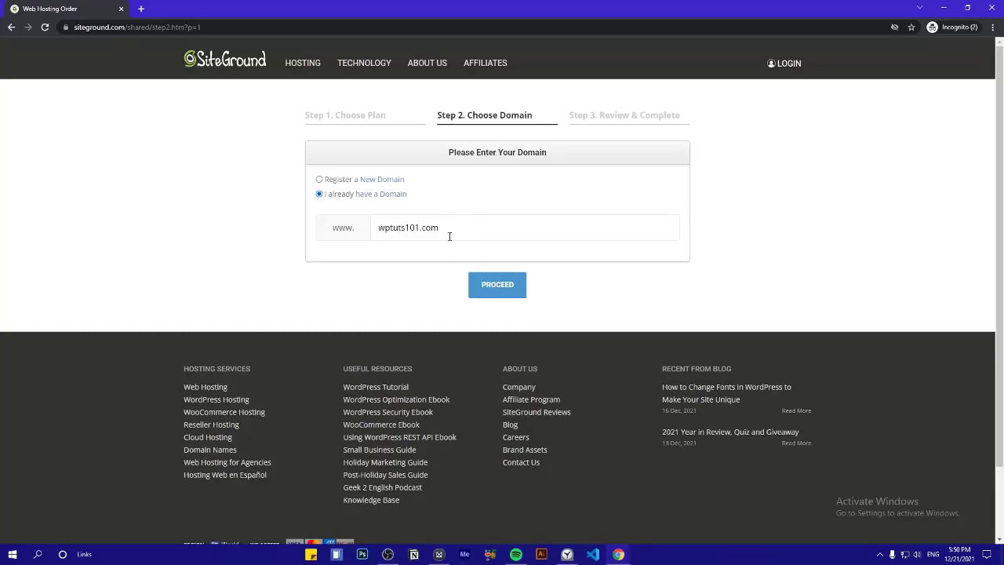
key("ctrl+a")
left_click(436, 224)
Clear the domain field, choose Register a New Domain, and proceed to Review & Complete
key("ctrl+a")
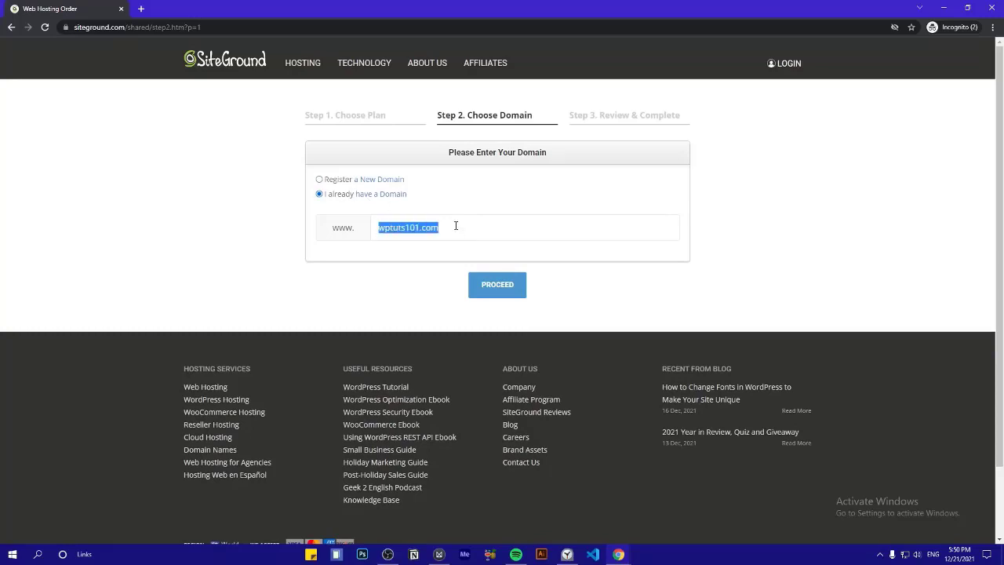
key("BackSpace")
left_click(338, 181)
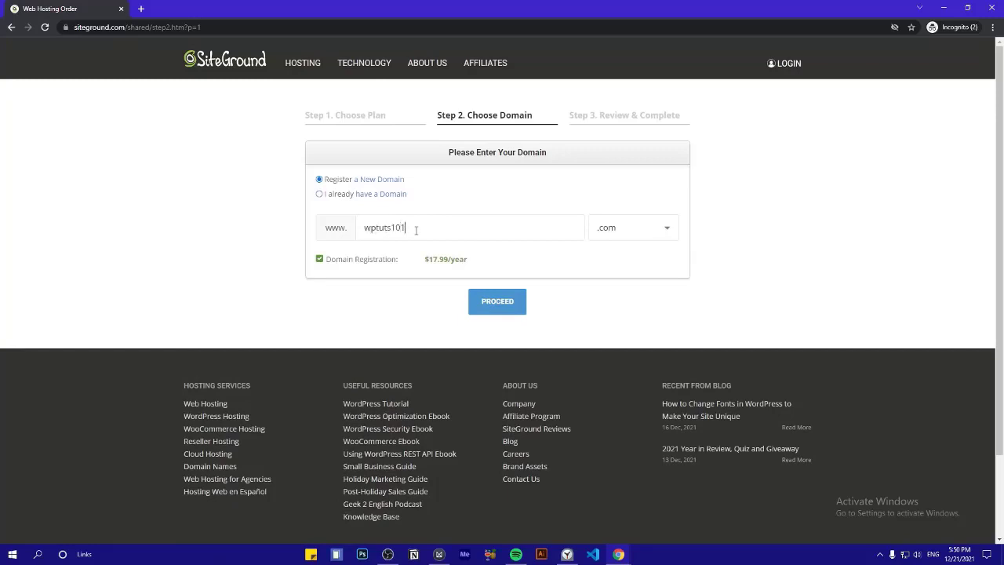
left_click(483, 301)
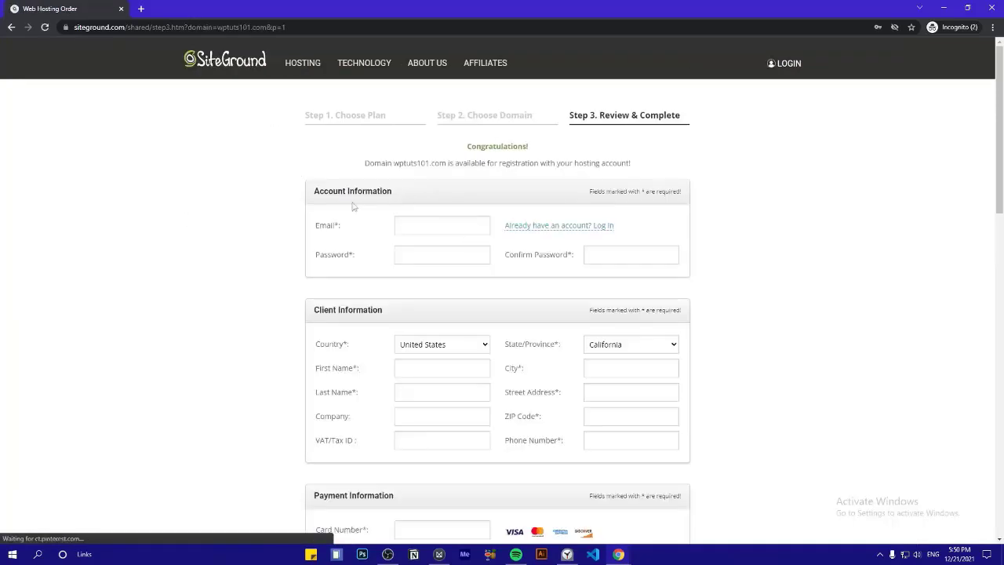
Autofill the account email, password and password confirmation from Chrome's saved login
triple_click(364, 164)
left_click(339, 167)
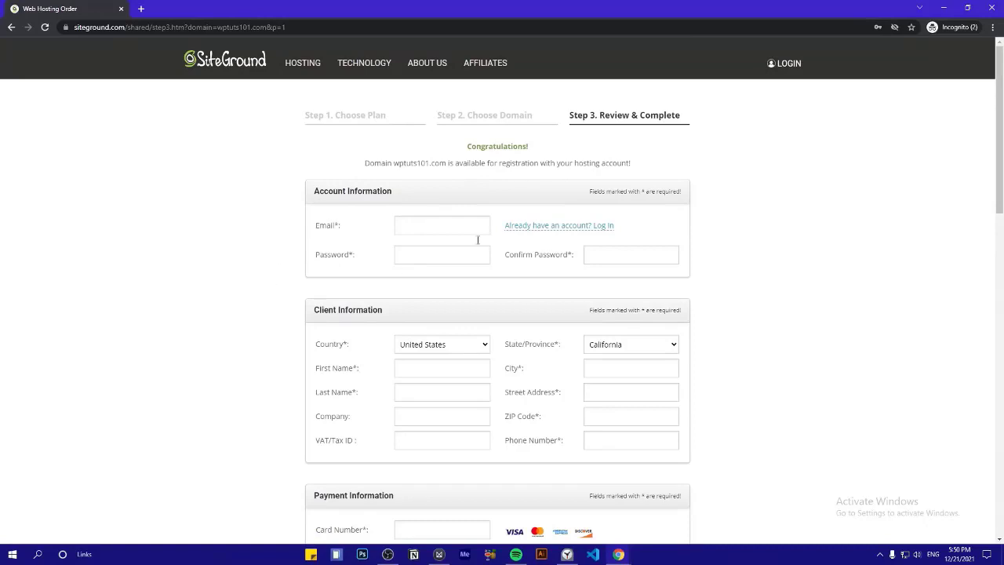
left_click(415, 227)
left_click(414, 277)
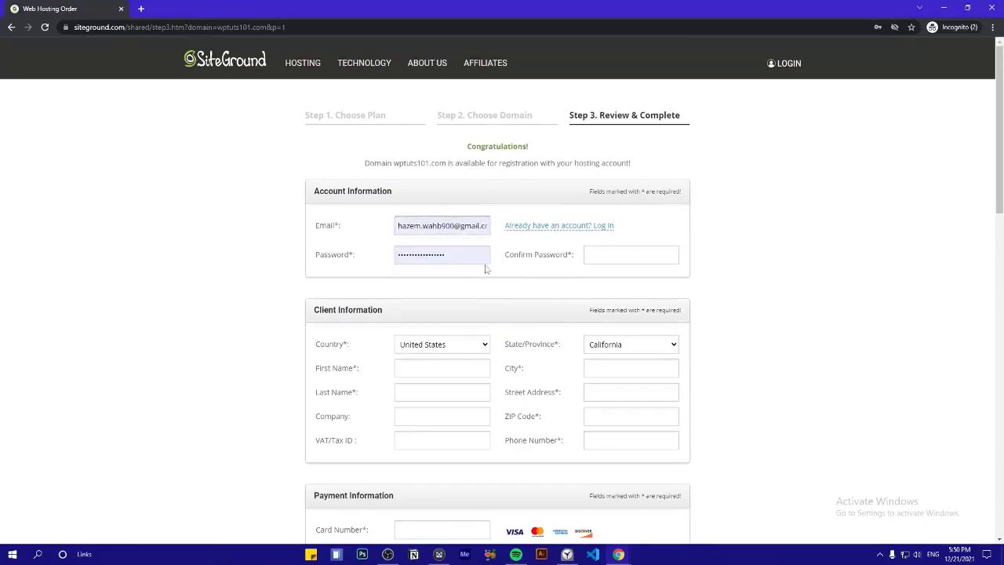
left_click(624, 263)
left_click(635, 308)
Keep United States as the country and California as the state
scroll(745, 296, "down", 2)
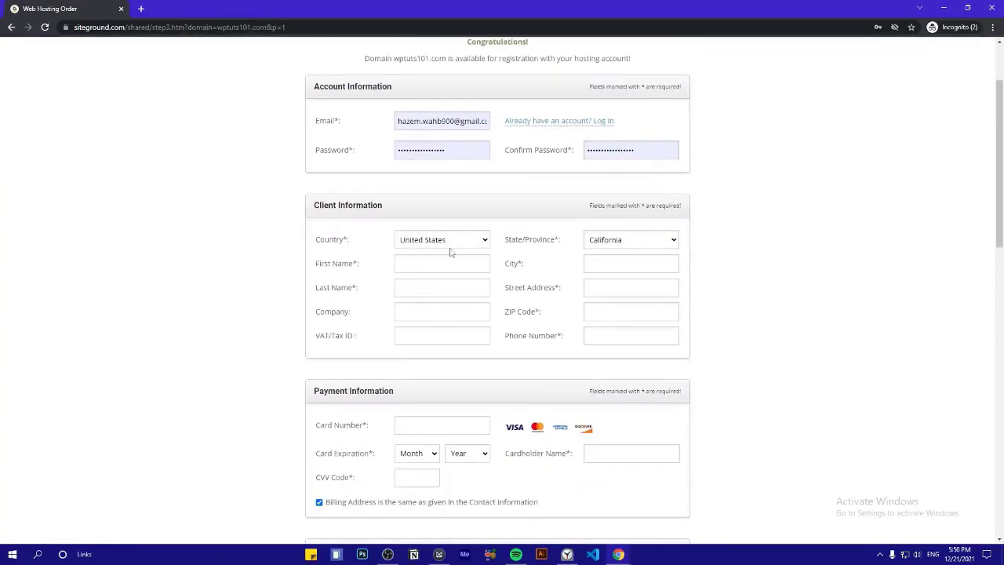
left_click(451, 242)
scroll(444, 418, "down", 3)
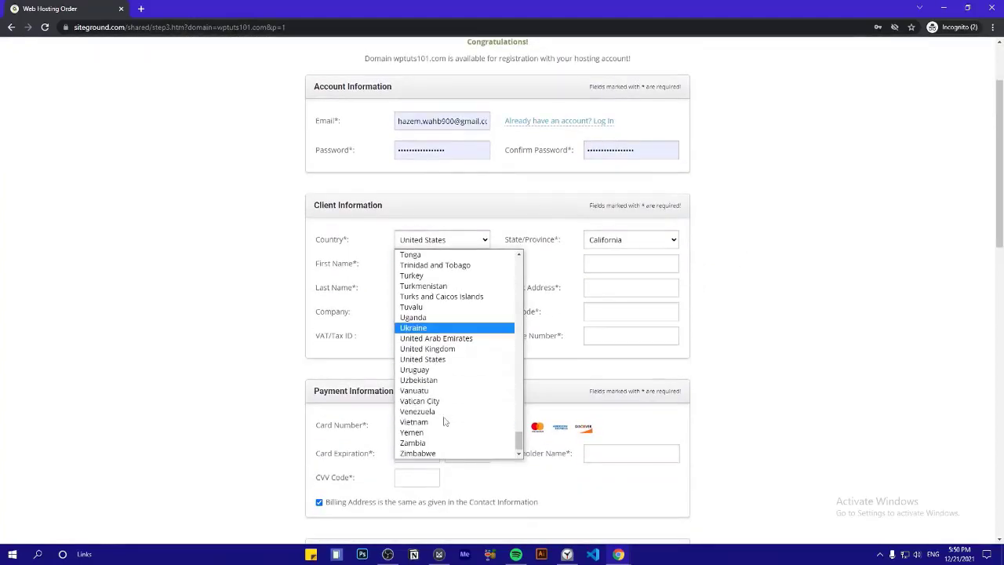
left_click(444, 360)
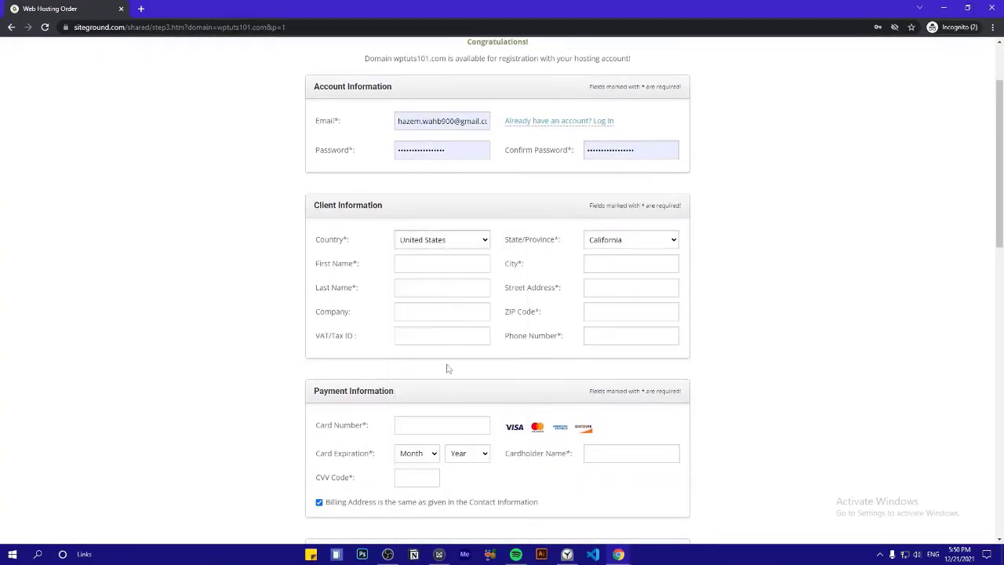
left_click(601, 245)
scroll(631, 408, "down", 5)
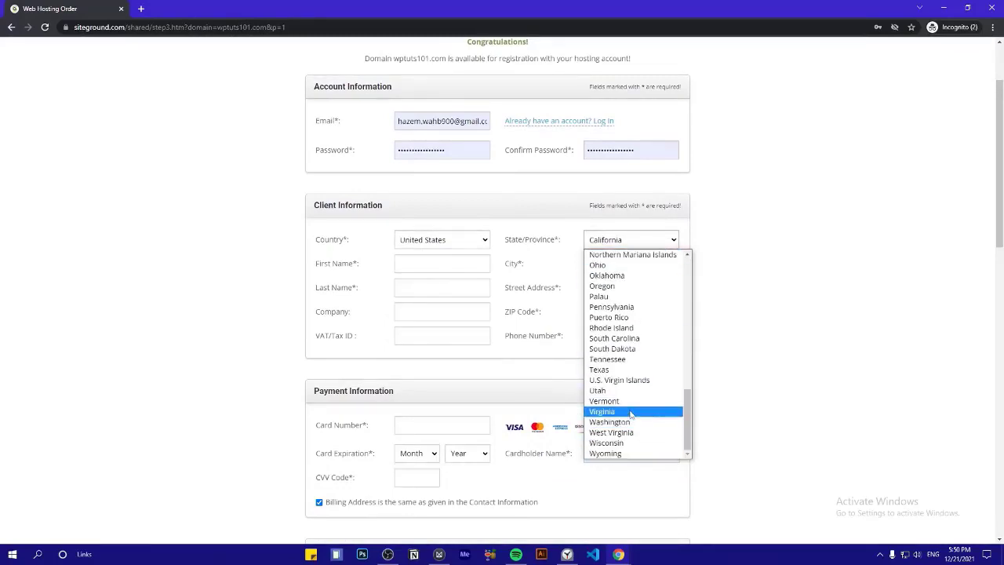
scroll(632, 428, "up", 5)
scroll(629, 433, "down", 2)
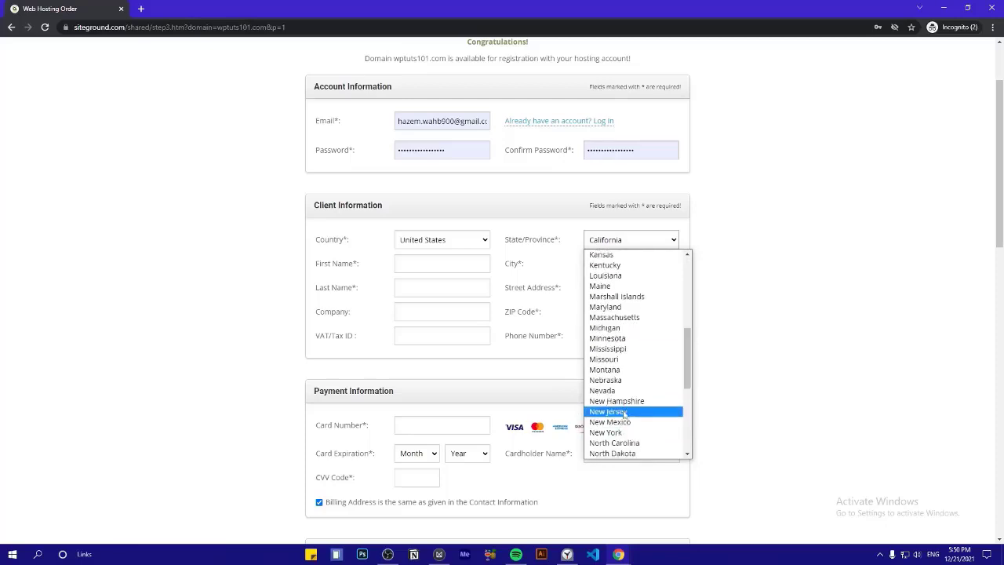
key("Escape")
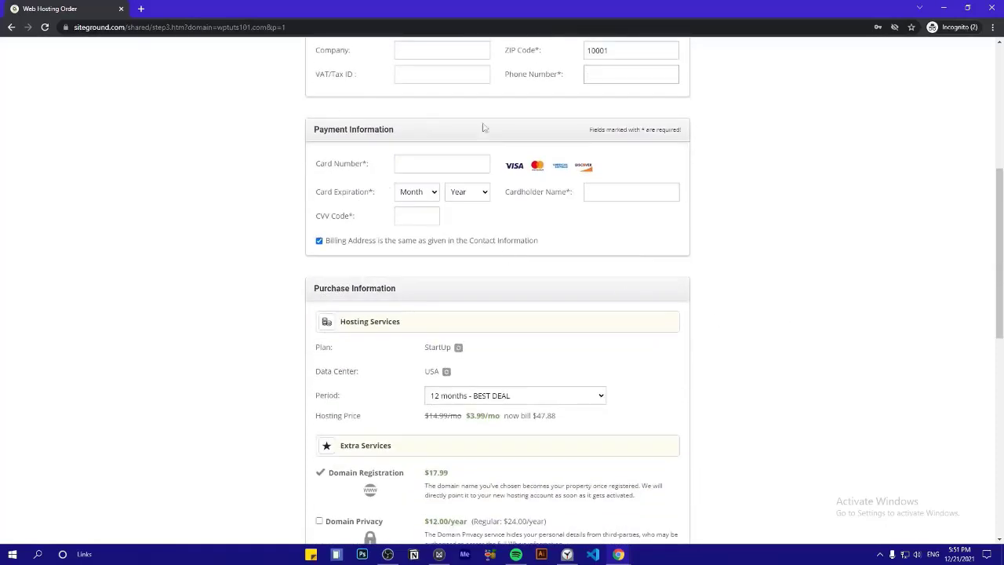
Review the Payment Information card number and expiration fields
triple_click(355, 141)
left_click(257, 149)
left_click_drag(359, 175, 316, 180)
double_click(321, 195)
left_click(358, 206)
scroll(376, 240, "down", 3)
Switch the hosting period between 1 month ($19.99/mo) and 12 months to compare totals
left_click(454, 191)
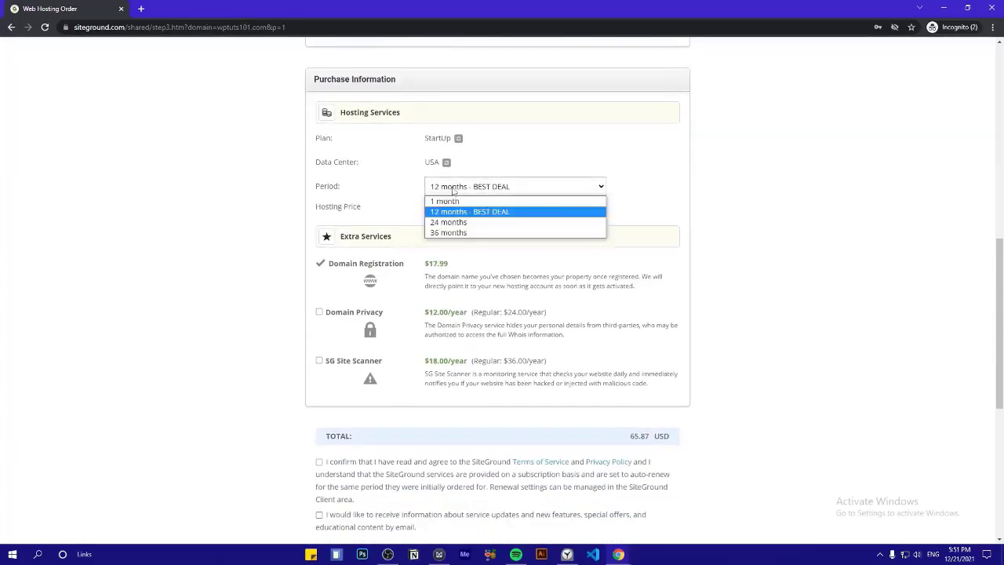
left_click(452, 202)
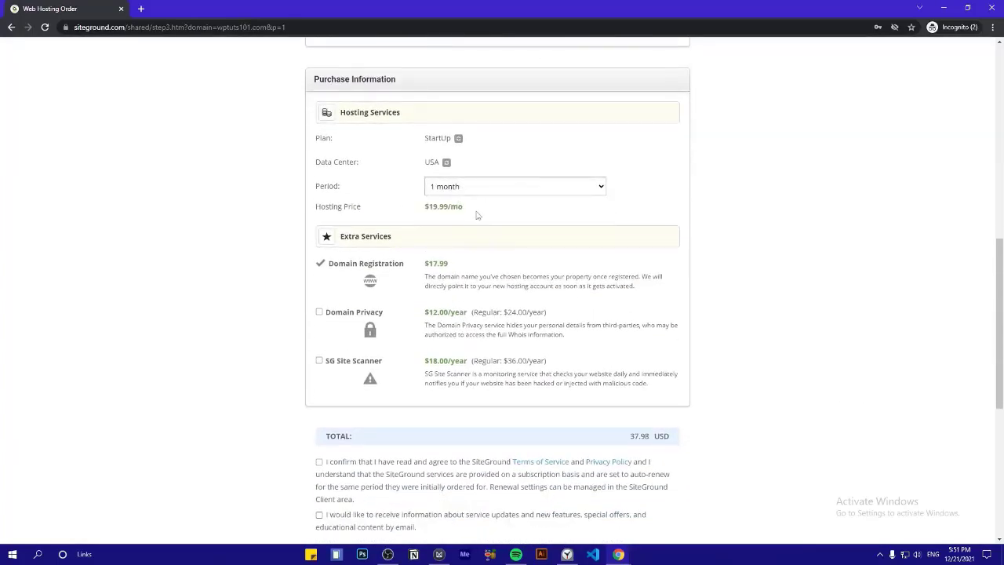
left_click_drag(476, 214, 400, 214)
left_click(484, 186)
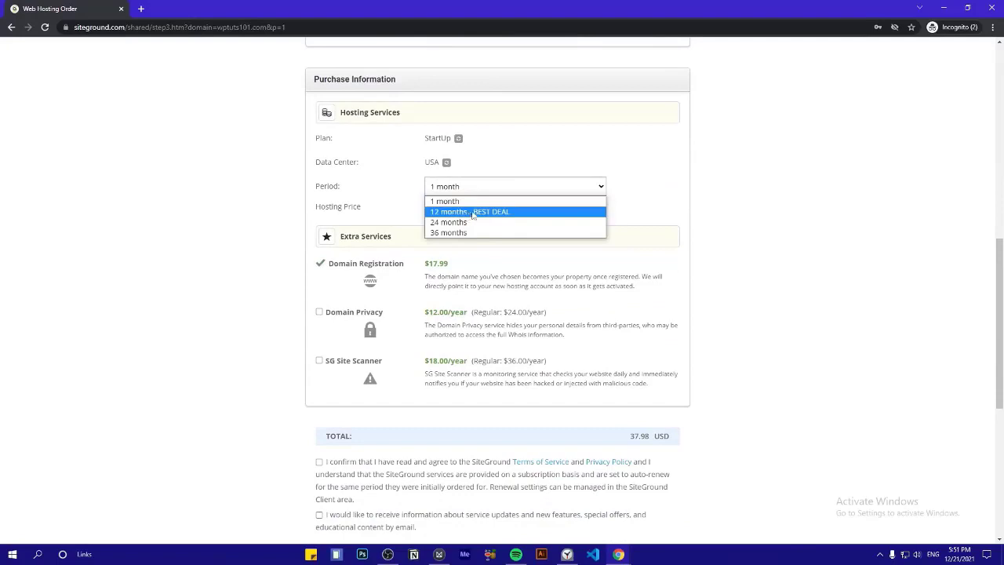
left_click(486, 188)
left_click(481, 186)
left_click(475, 210)
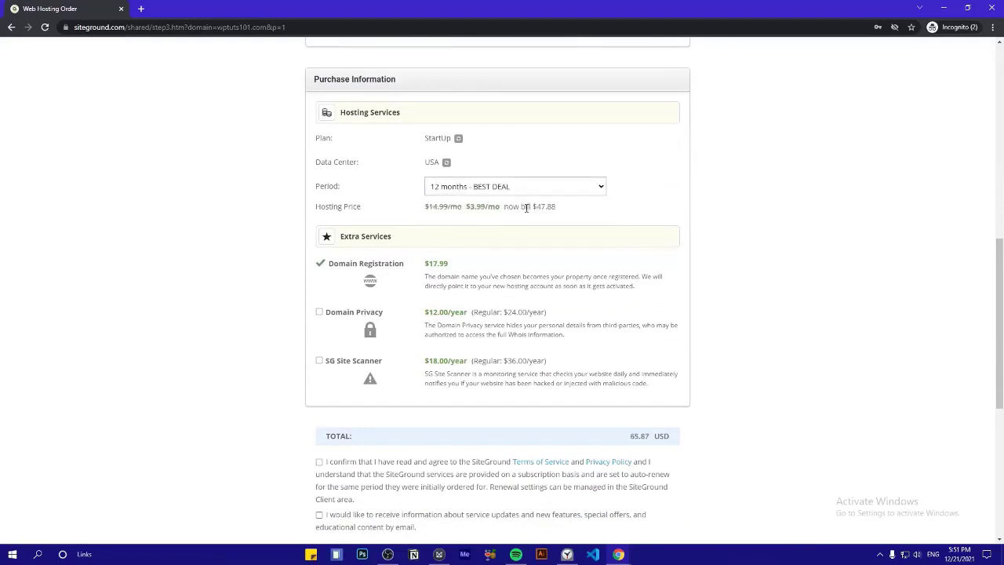
left_click_drag(497, 207, 417, 214)
left_click(417, 214)
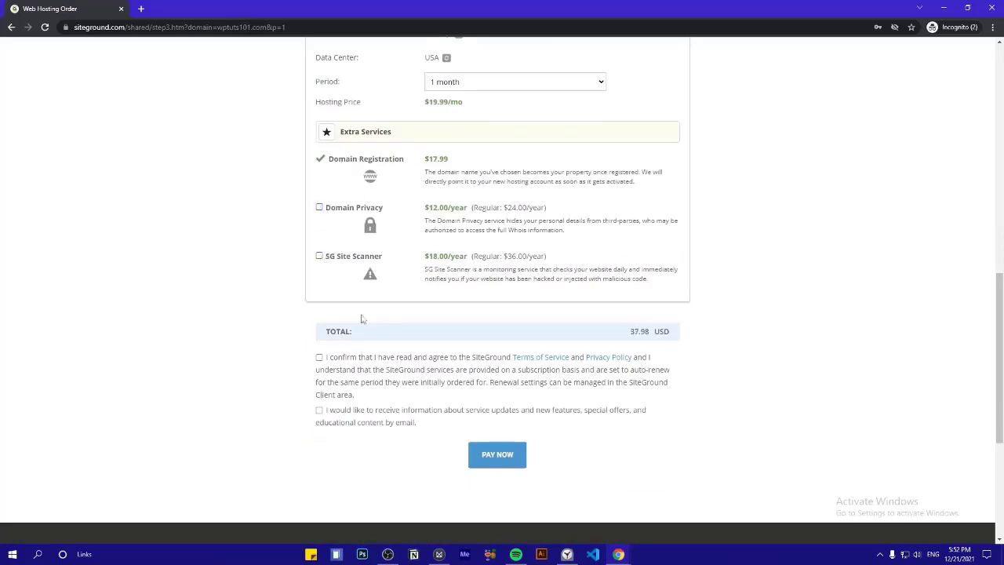
mouse_move(680, 349)
left_mouse_down()
mouse_move(672, 334)
mouse_move(673, 343)
left_mouse_up()
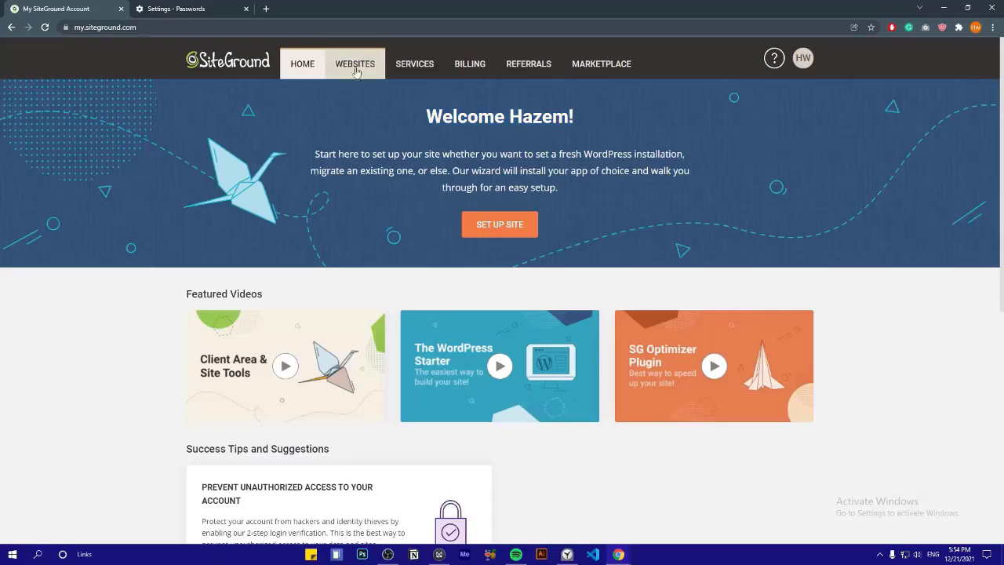
Open My Websites and start creating a new website
left_click(360, 66)
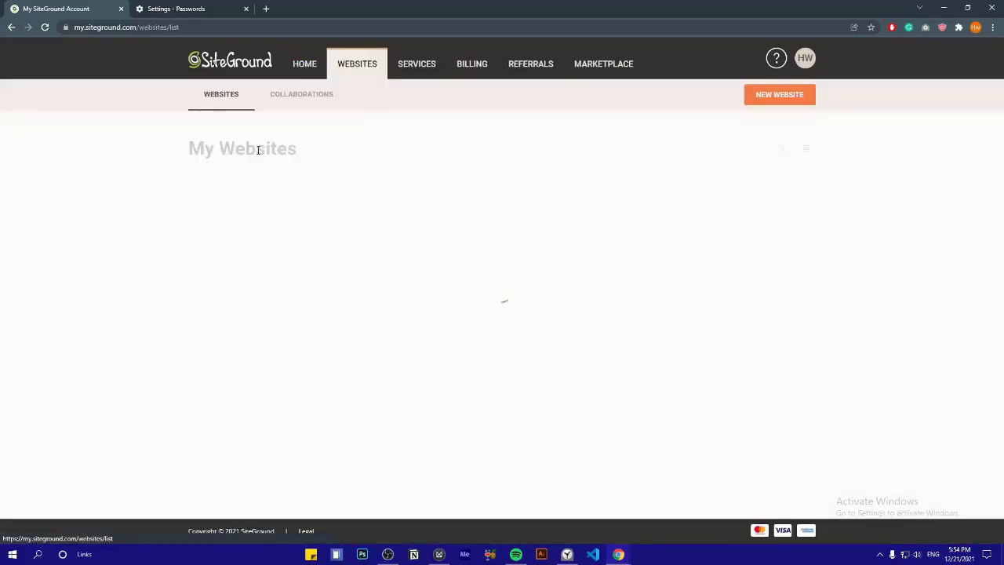
left_click_drag(297, 150, 178, 159)
left_click(177, 158)
double_click(536, 338)
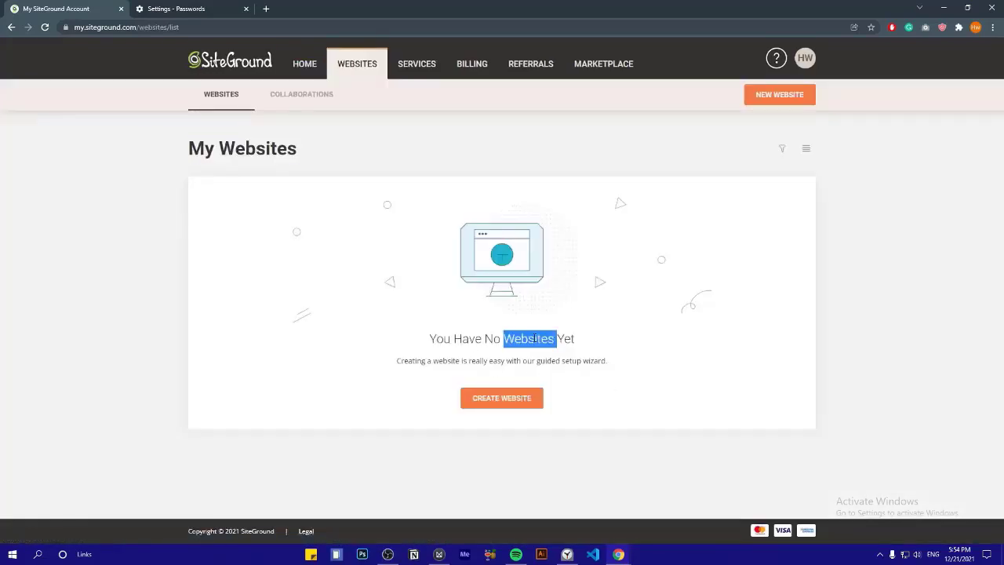
left_click(417, 354)
left_click(497, 401)
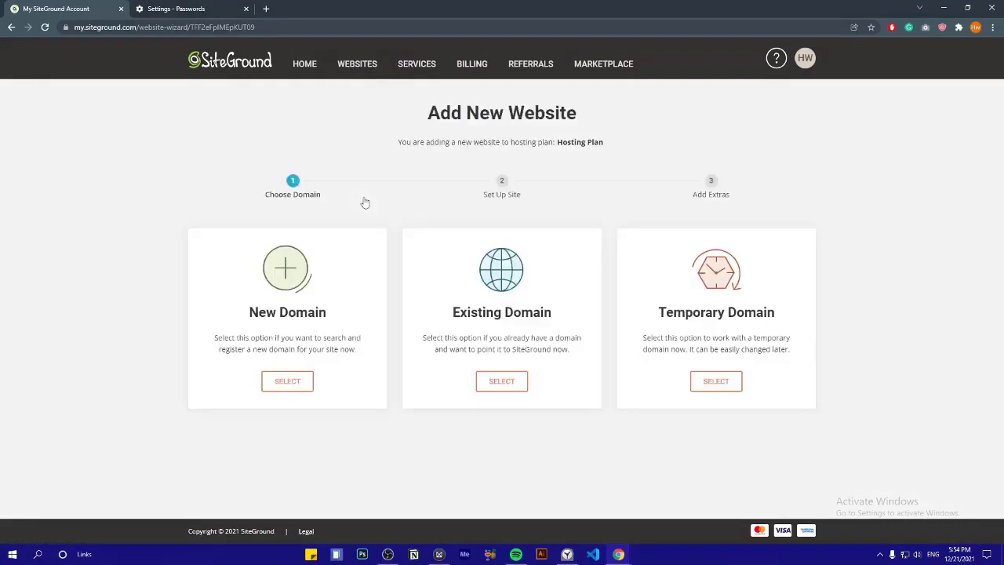
Choose the Existing Domain option and submit skillt.com
triple_click(509, 311)
triple_click(690, 312)
left_click(669, 336)
mouse_move(632, 339)
left_mouse_down()
mouse_move(781, 350)
mouse_move(642, 337)
left_mouse_up()
left_click(787, 352)
left_click_drag(553, 351, 478, 338)
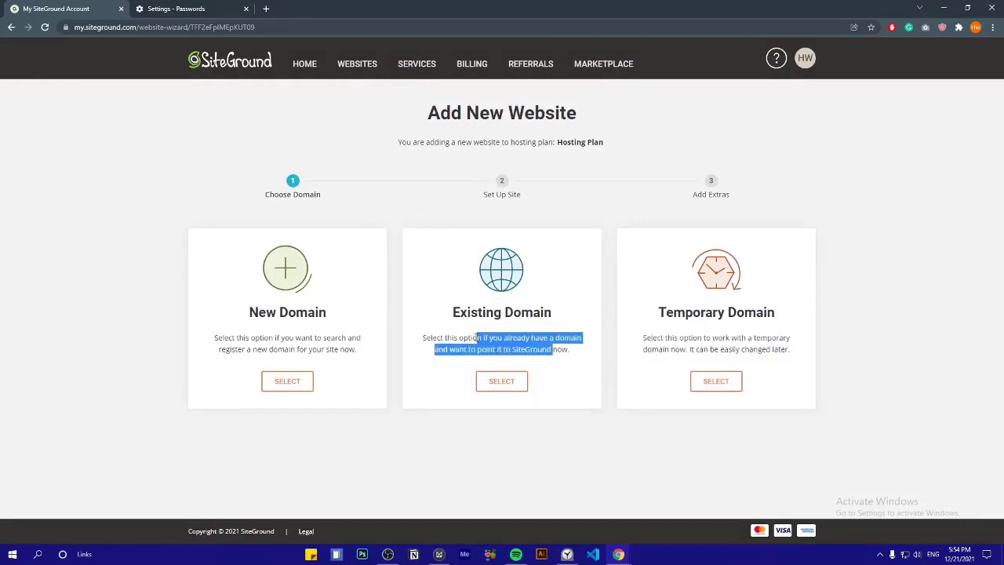
left_click(468, 336)
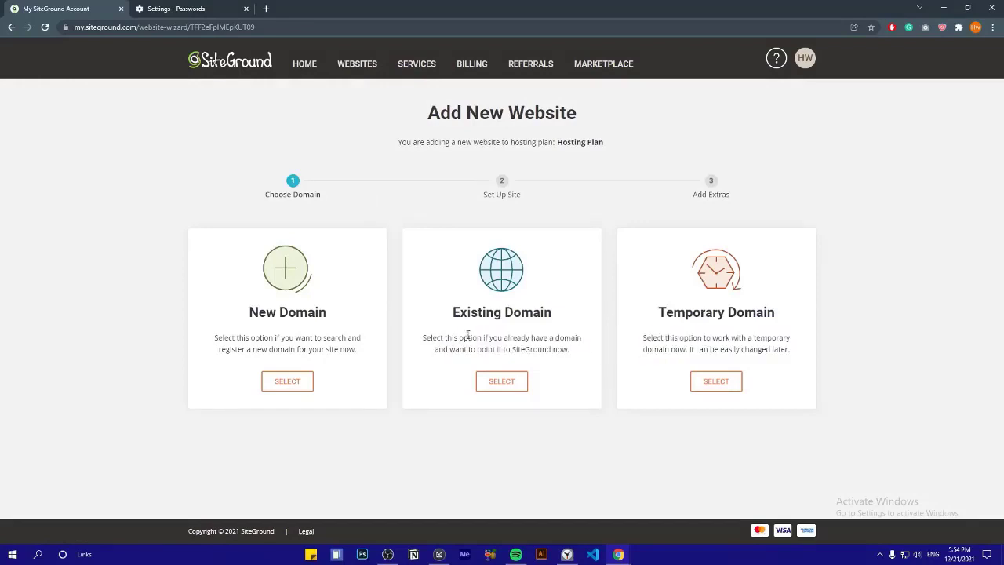
left_click(501, 381)
scroll(301, 383, "down", 2)
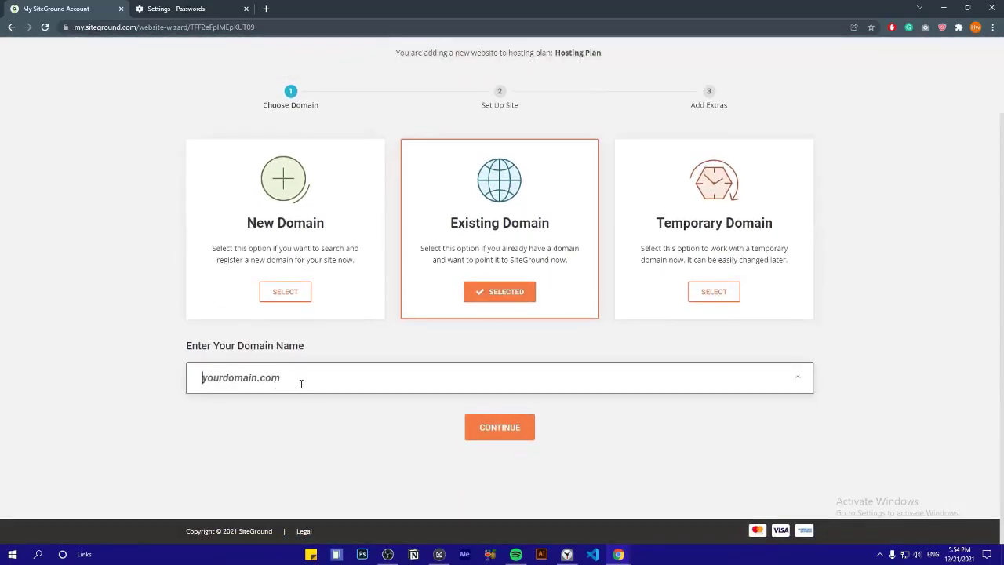
type("skill")
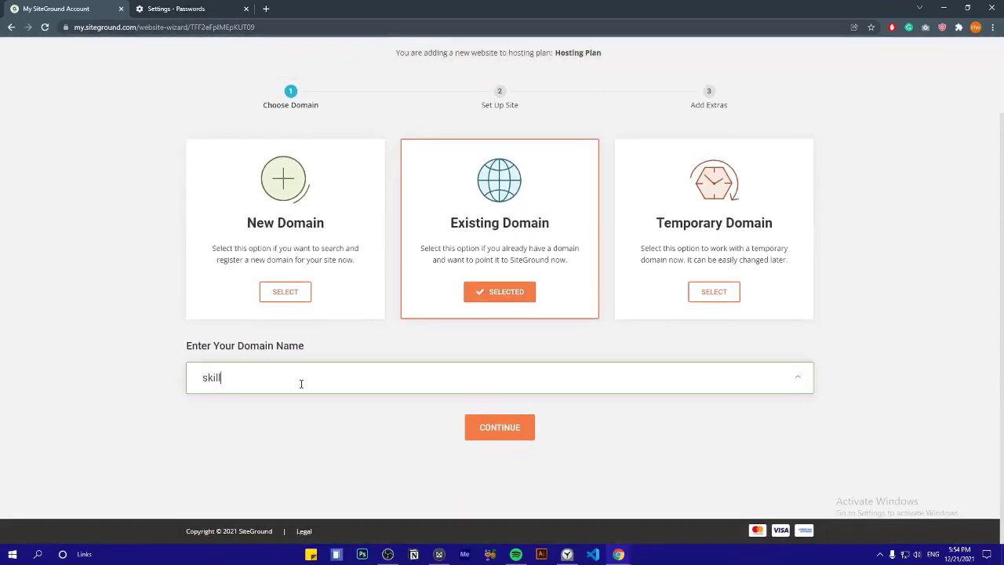
type("t.com")
key("Return")
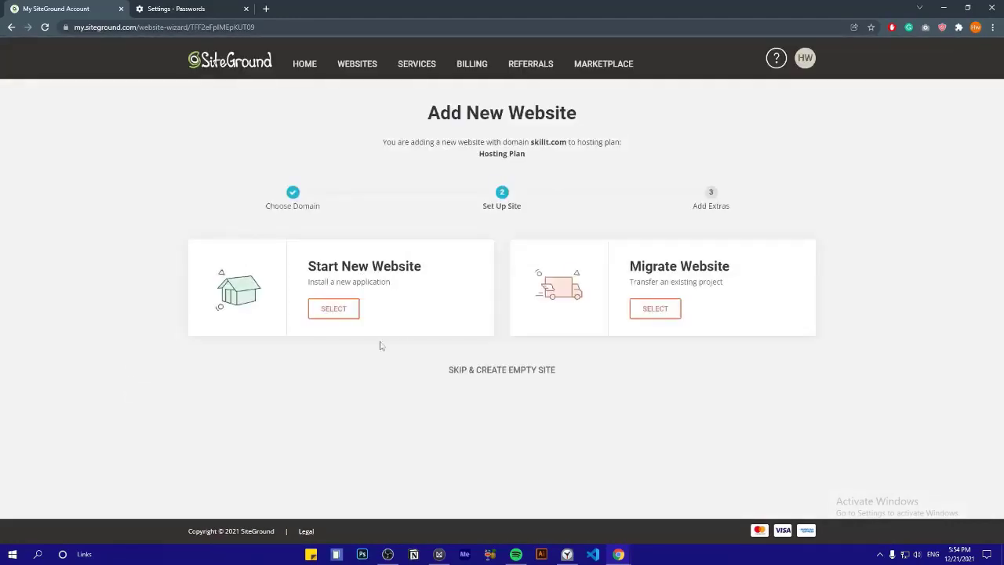
Start a new website with WordPress as the application
left_click(333, 308)
scroll(142, 350, "down", 1)
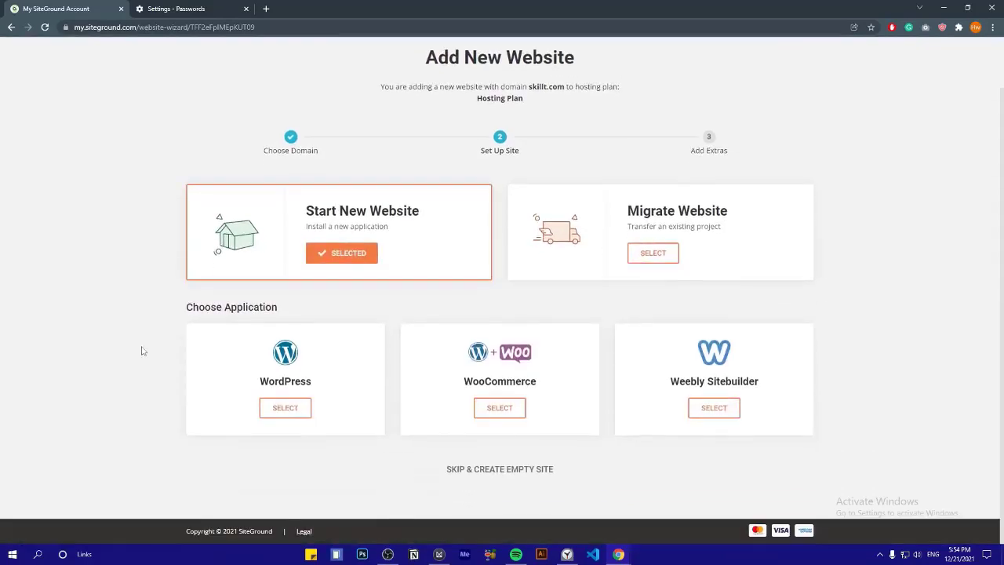
double_click(515, 385)
left_click(553, 388)
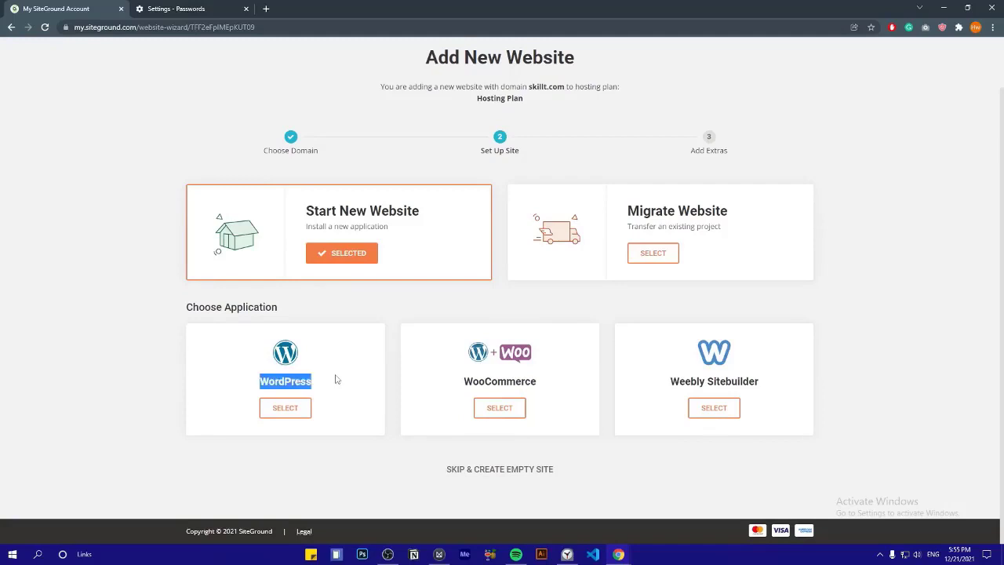
left_click(232, 413)
left_click(264, 408)
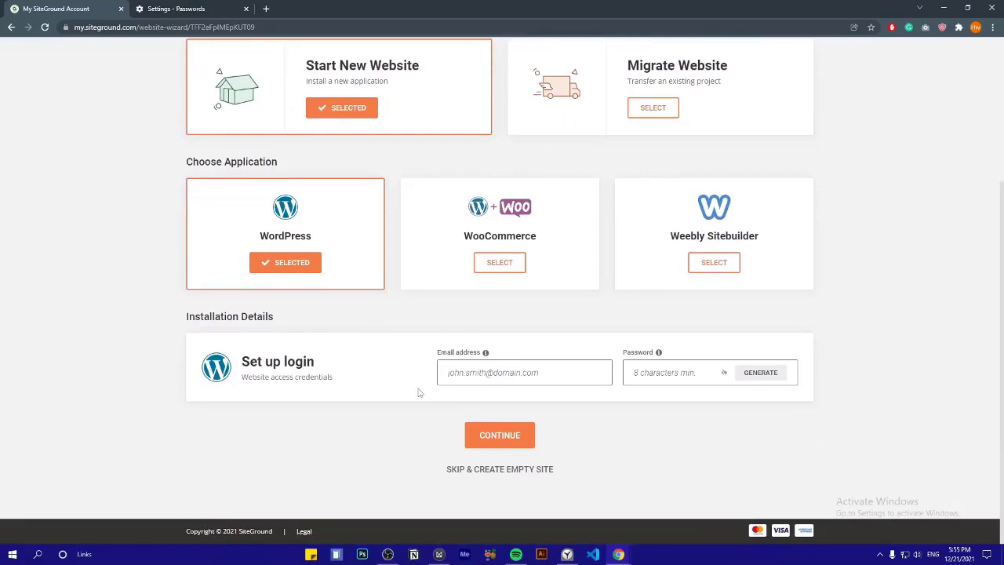
Autofill the admin email and password, continue, and finish without extras
left_click(490, 373)
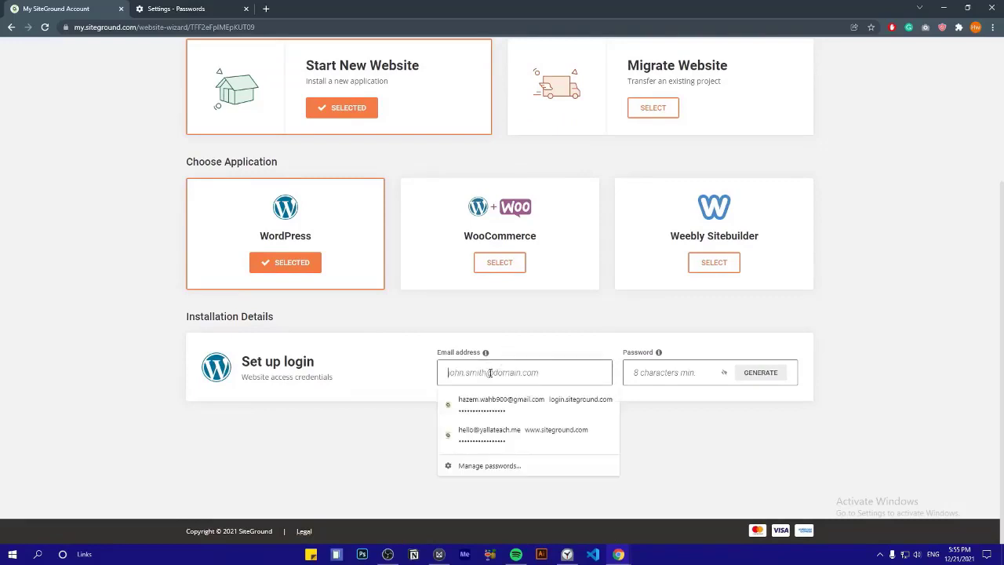
left_click(518, 403)
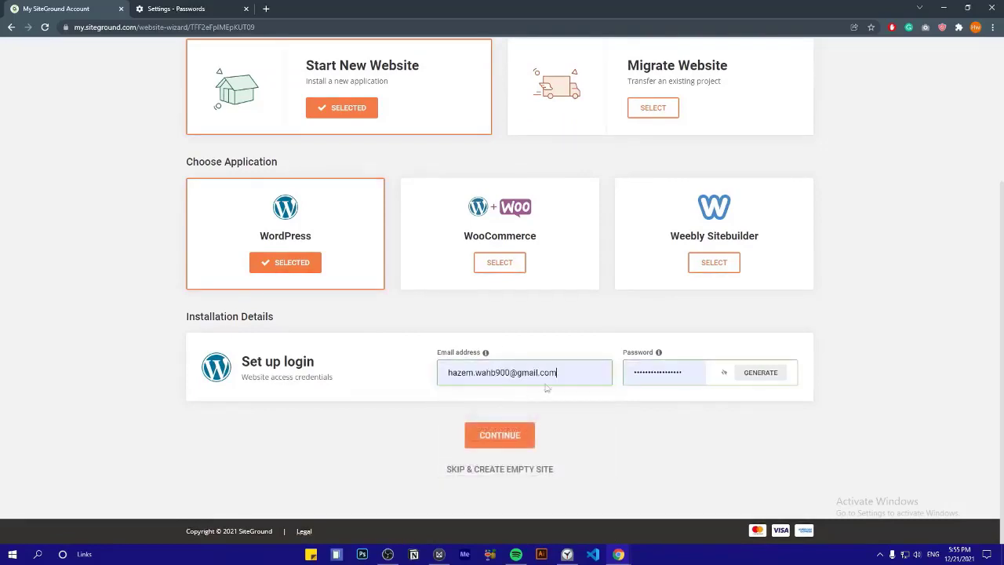
left_click(511, 438)
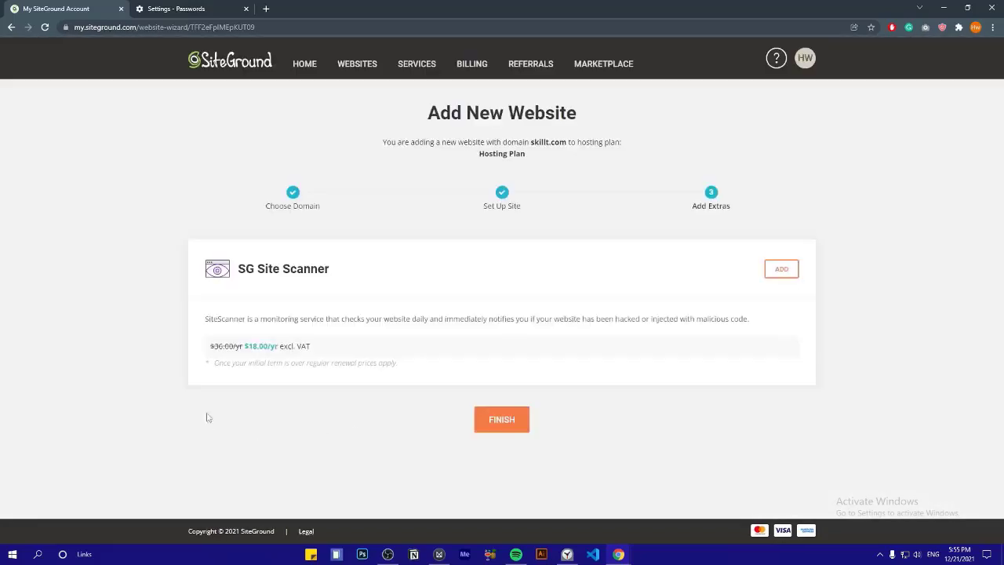
left_click_drag(205, 320, 531, 317)
left_click(531, 317)
left_click(497, 427)
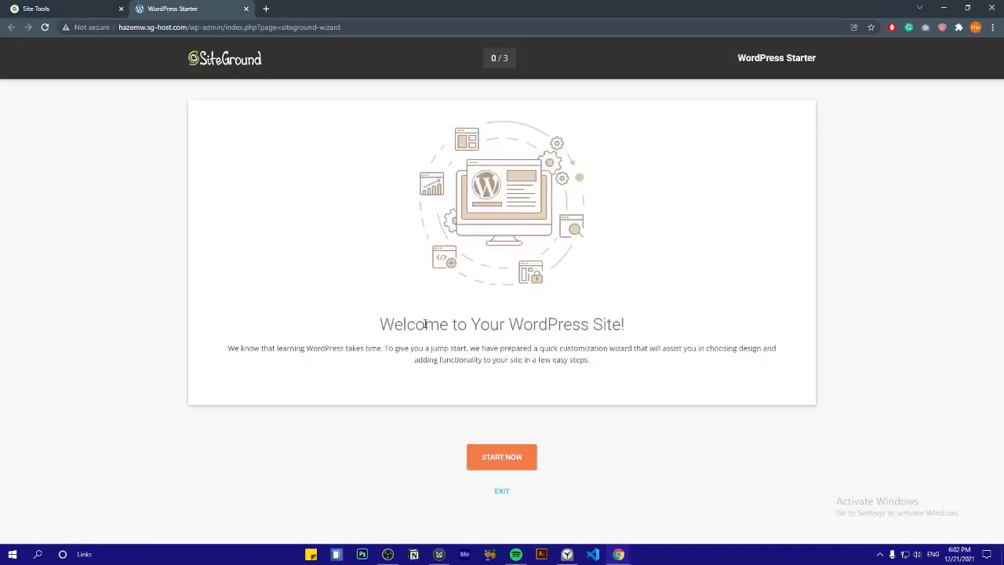
Start the WordPress Starter wizard and exit it without choosing a theme
triple_click(408, 317)
left_click(362, 332)
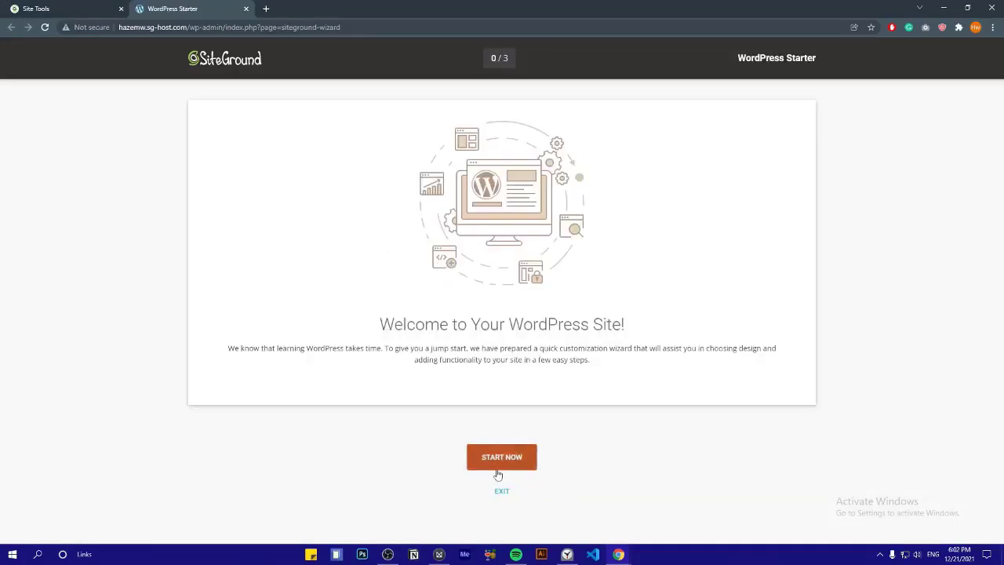
left_click(498, 466)
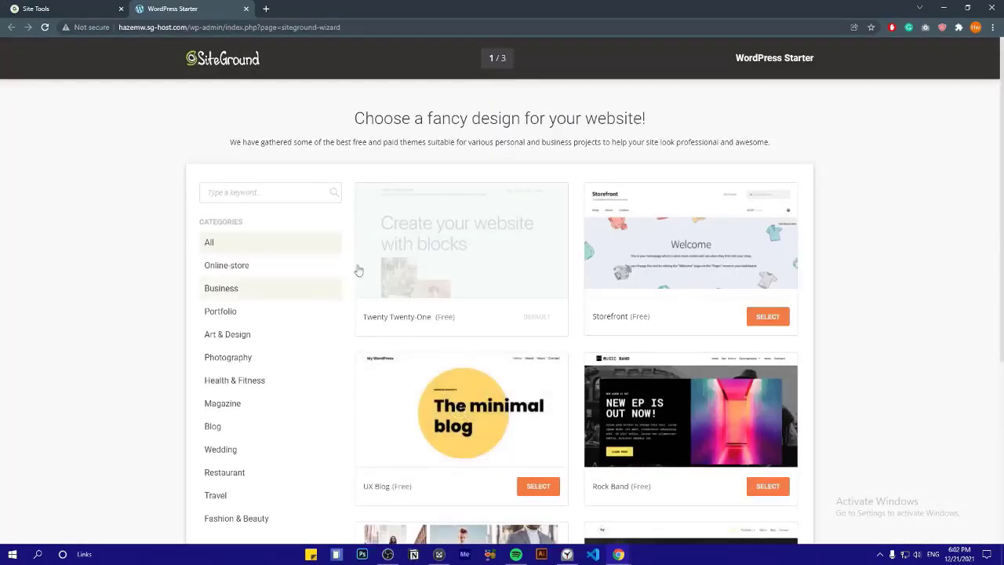
scroll(876, 261, "down", 3)
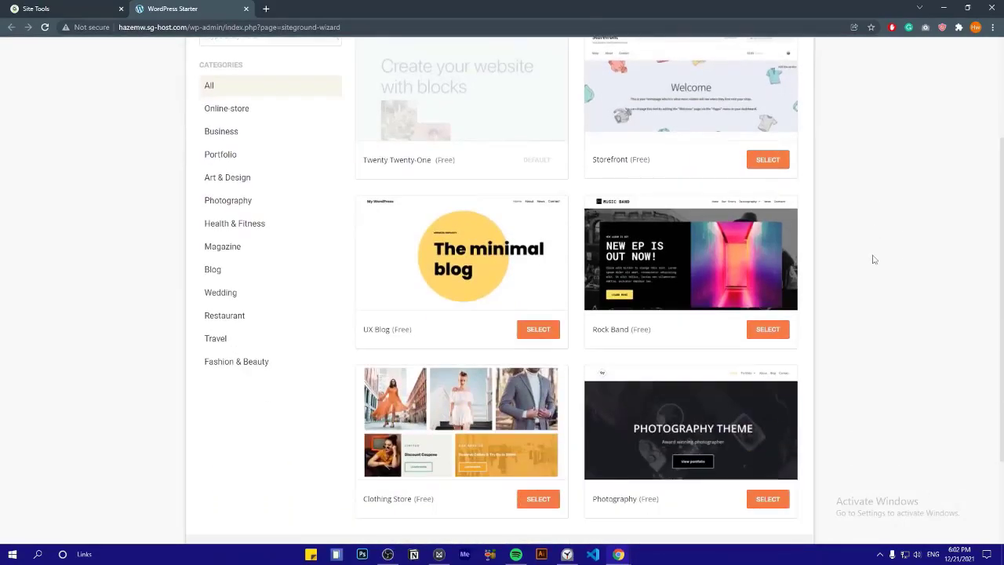
scroll(460, 263, "down", 5)
scroll(461, 258, "down", 18)
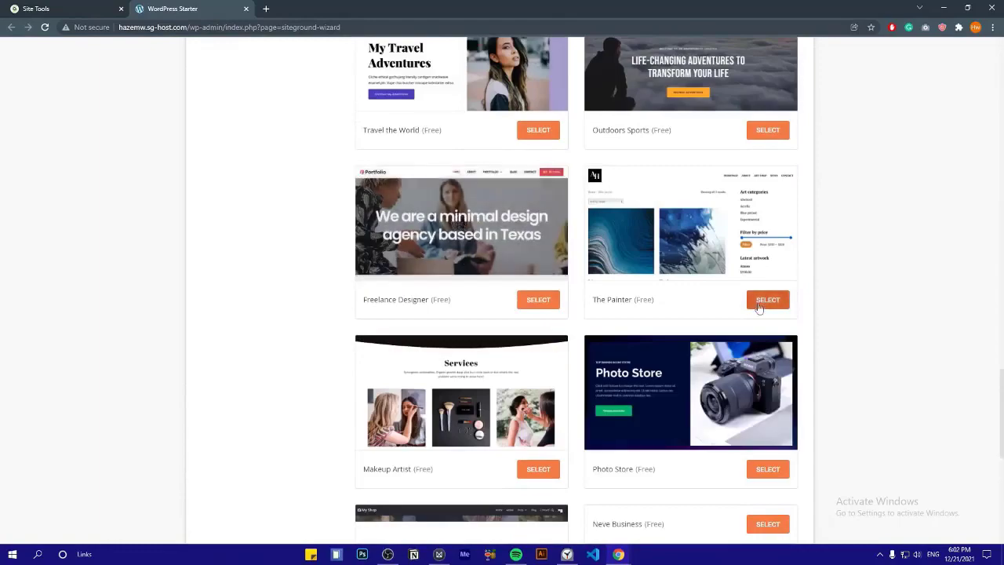
scroll(758, 304, "up", 18)
scroll(757, 306, "up", 3)
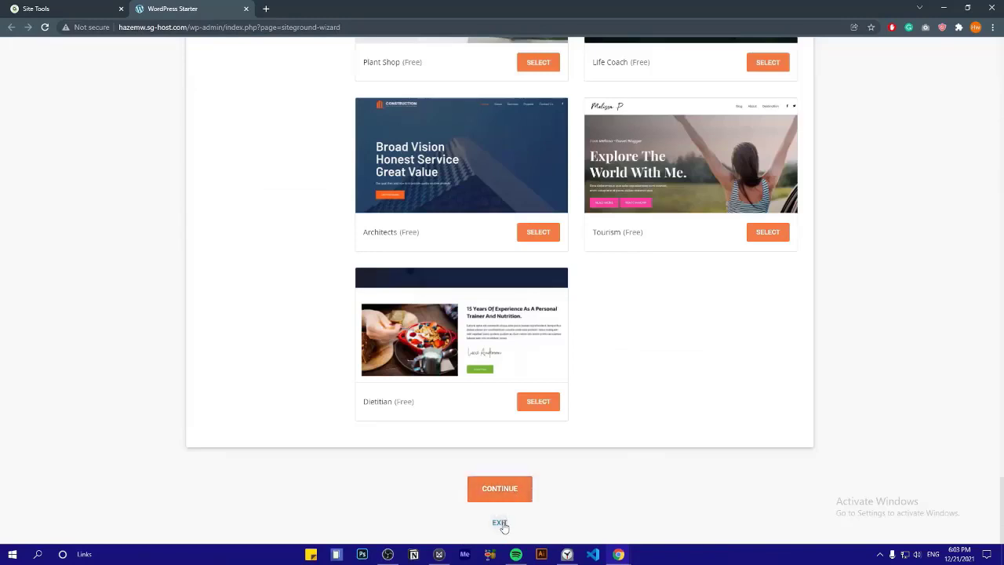
left_click(505, 519)
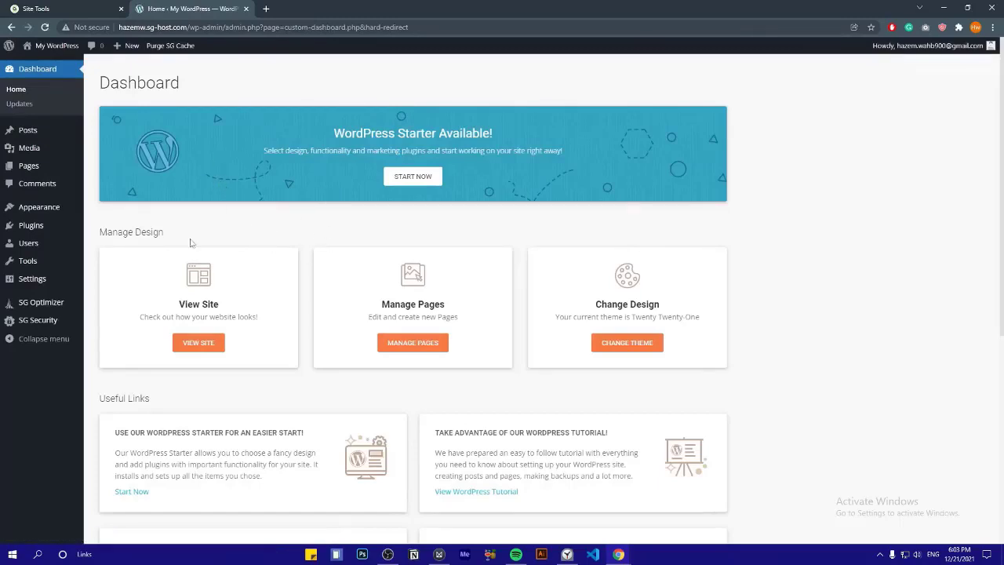
Open General Settings from the dashboard sidebar
scroll(287, 225, "down", 6)
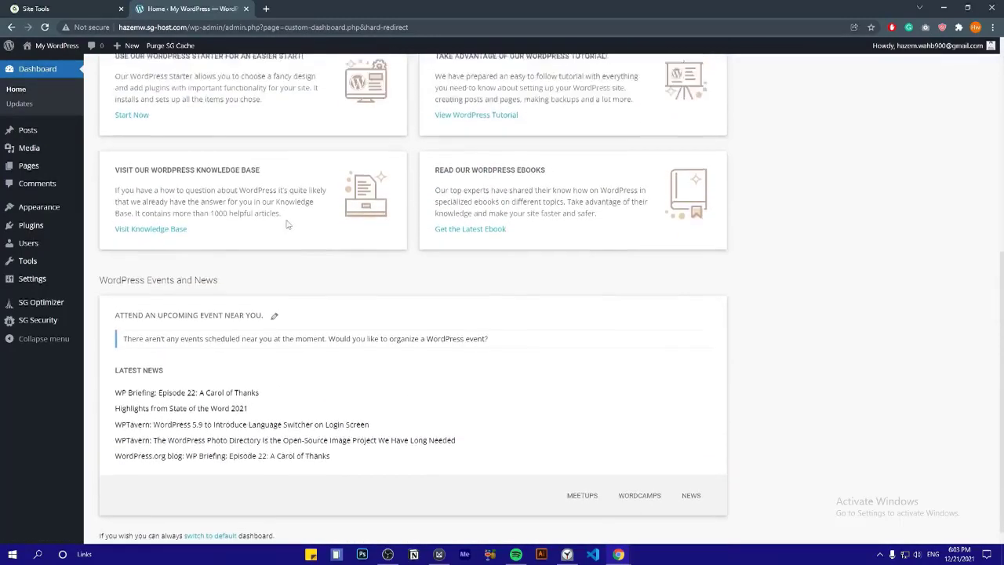
scroll(287, 224, "up", 6)
left_click(74, 280)
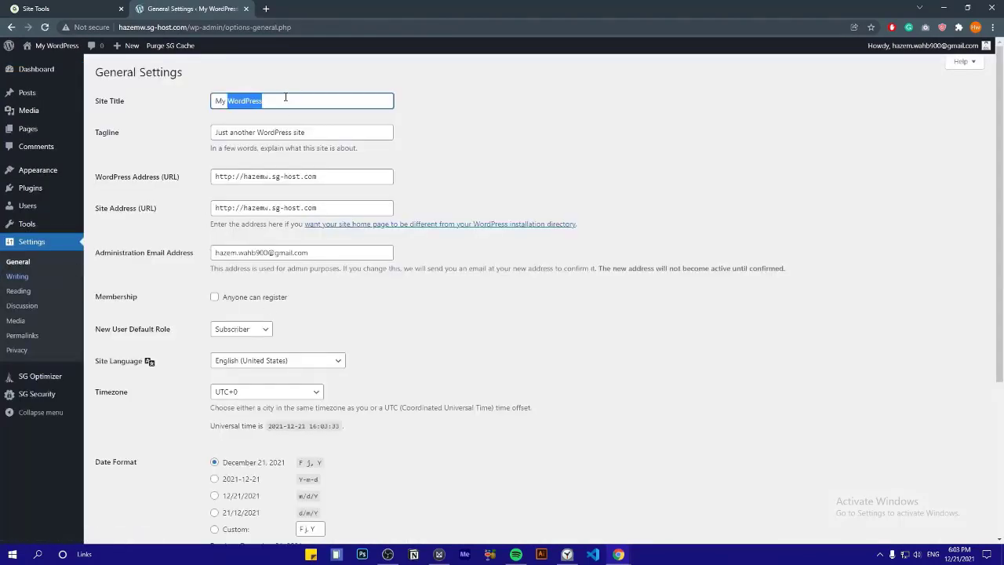
Enter 'portfolio' as the Site Title and replace the tagline with the owner's portfolio description
type("portfolio")
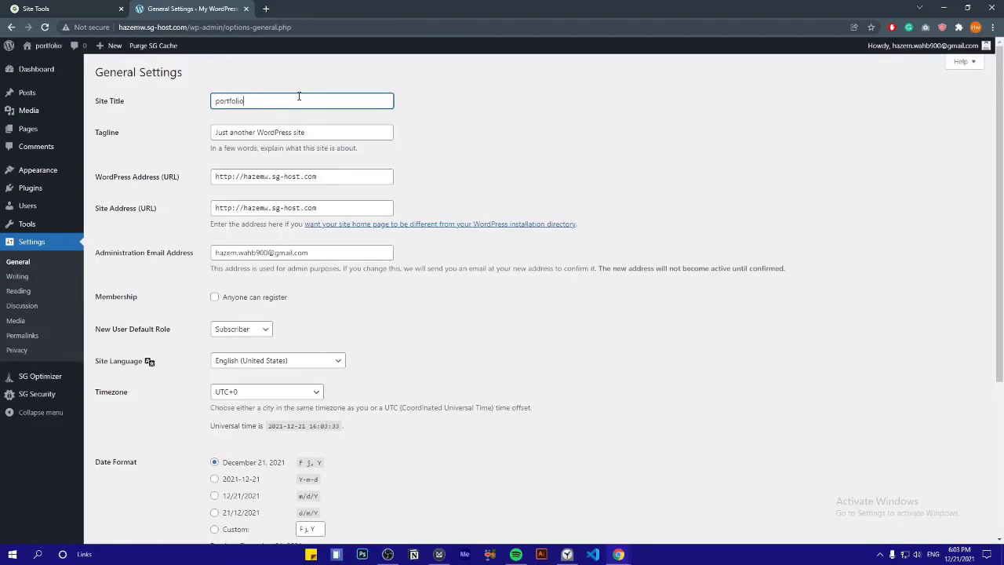
left_click(299, 126)
triple_click(295, 126)
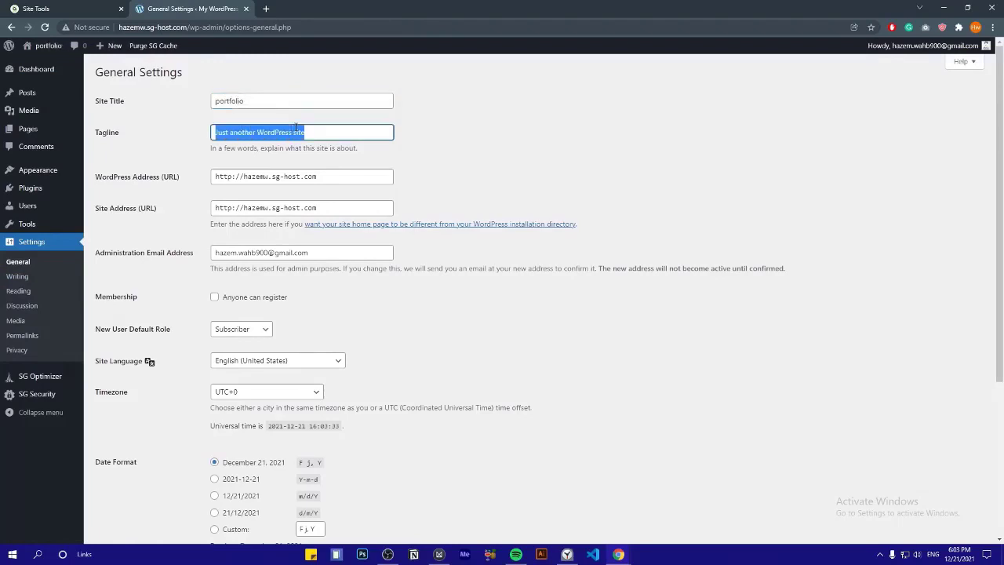
type("David Portfolio")
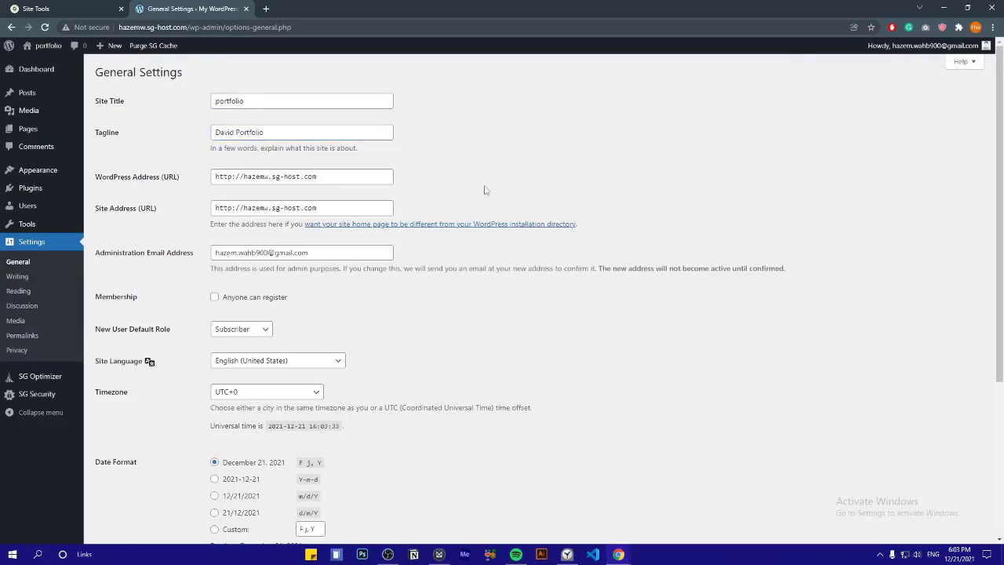
scroll(440, 192, "down", 2)
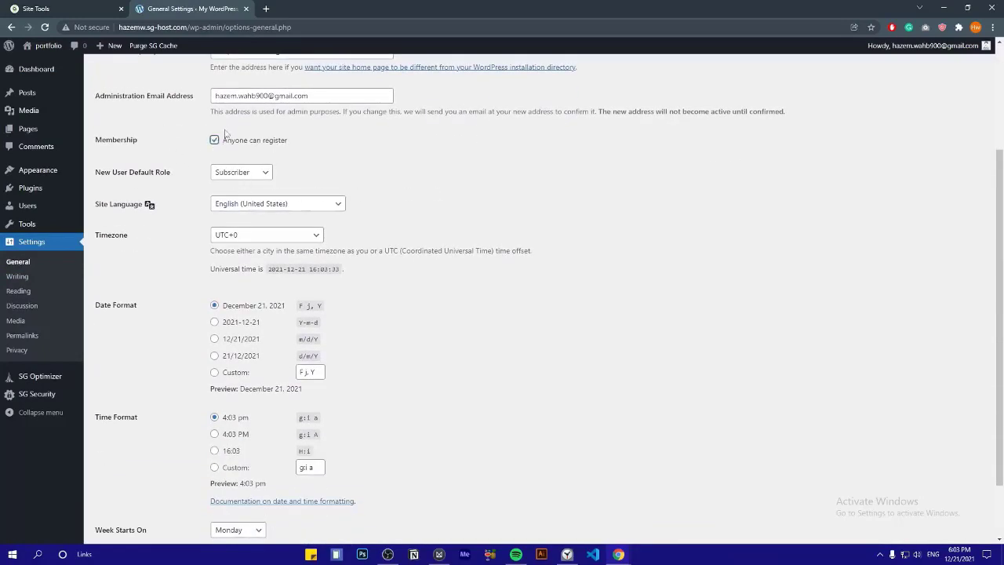
scroll(363, 190, "down", 1)
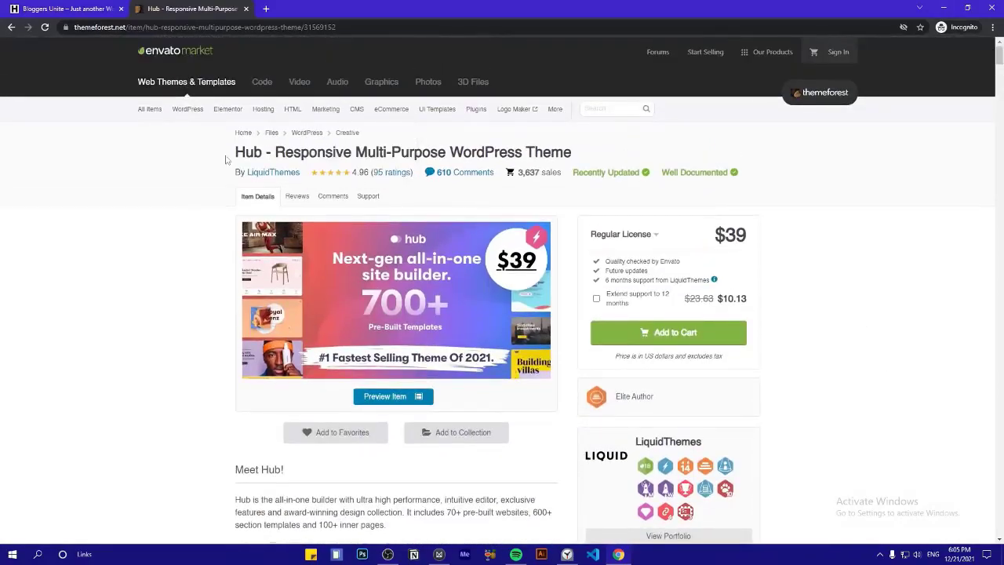
Scroll through the Hub product page and launch the live preview from its main image
triple_click(227, 159)
left_click(210, 182)
scroll(209, 189, "down", 7)
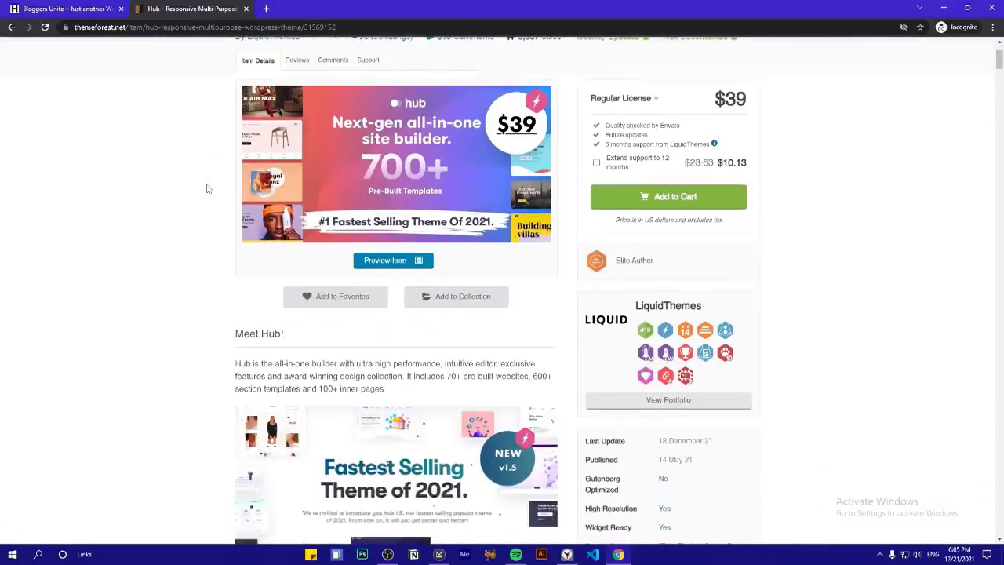
scroll(198, 259, "down", 3)
scroll(198, 259, "up", 8)
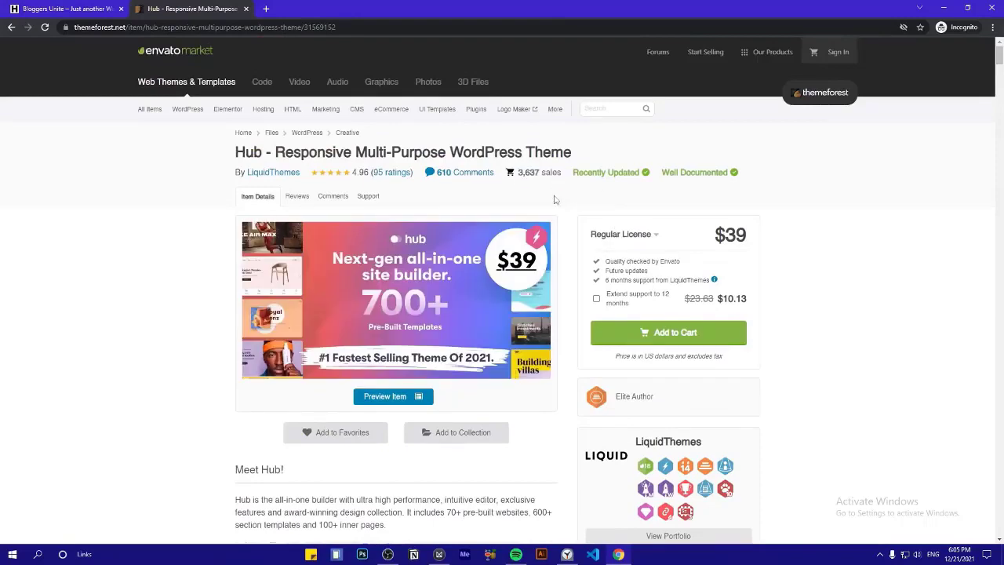
scroll(553, 200, "down", 2)
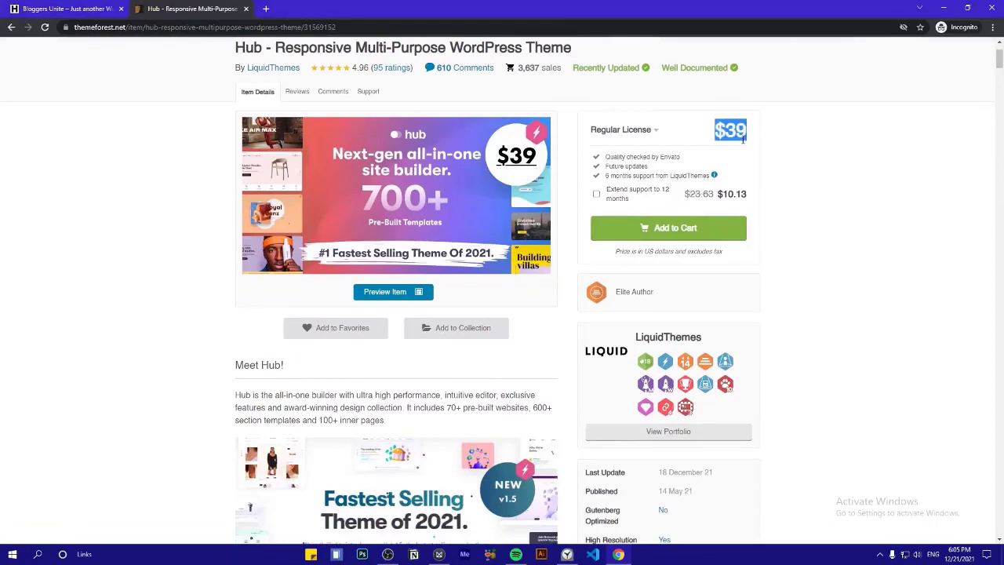
scroll(776, 146, "down", 4)
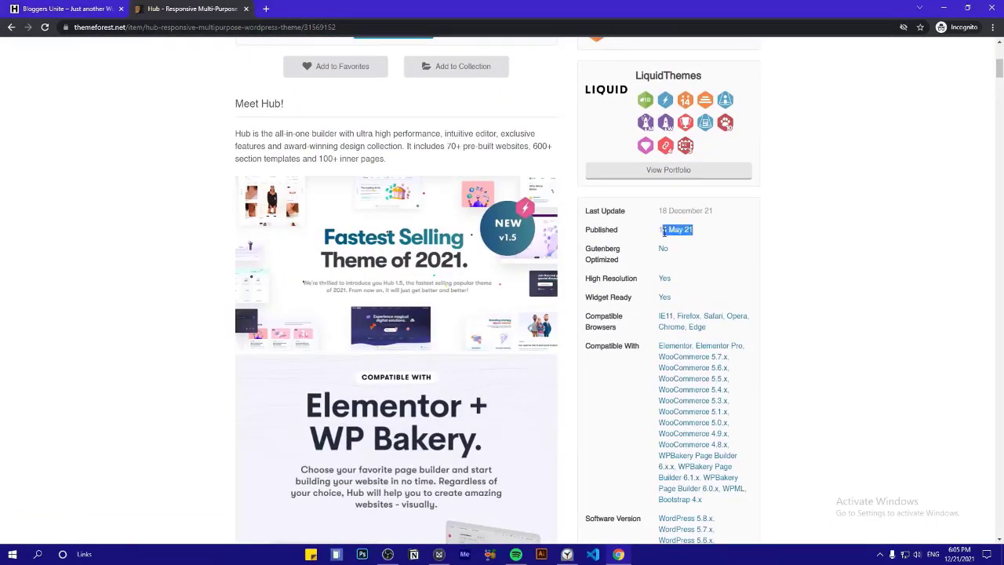
scroll(349, 252, "down", 7)
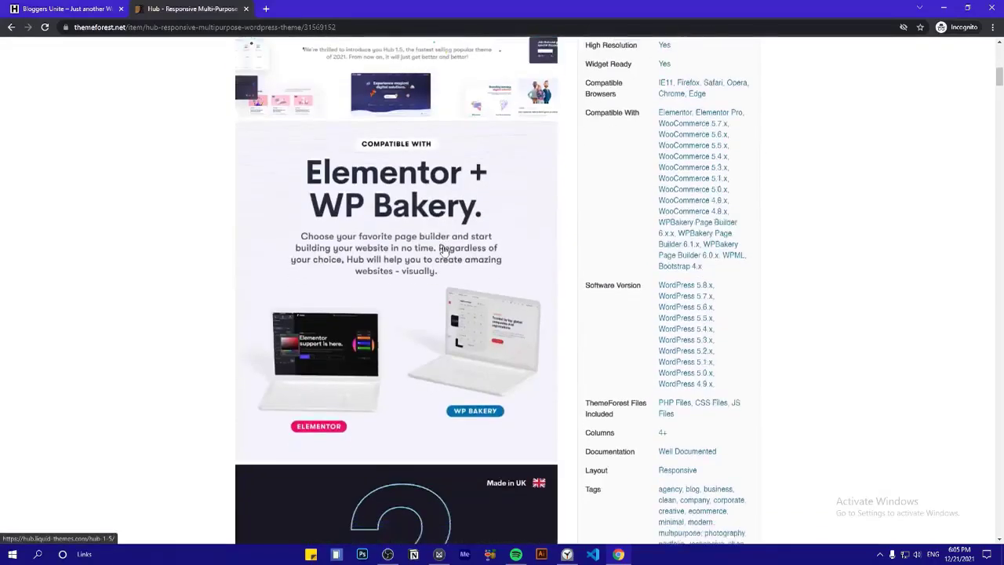
scroll(349, 253, "up", 3)
scroll(362, 247, "down", 3)
scroll(362, 247, "down", 15)
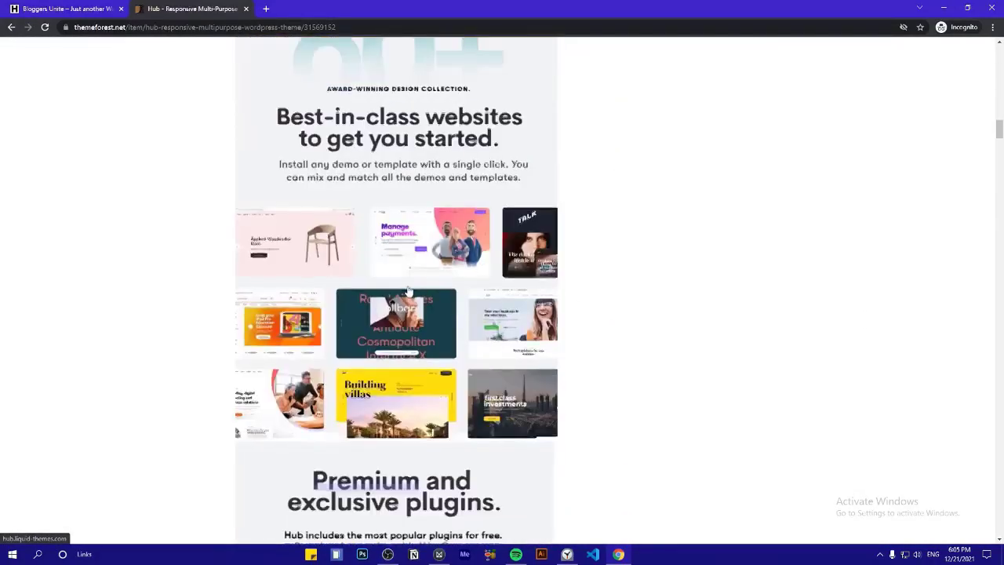
scroll(349, 240, "up", 12)
scroll(341, 238, "up", 15)
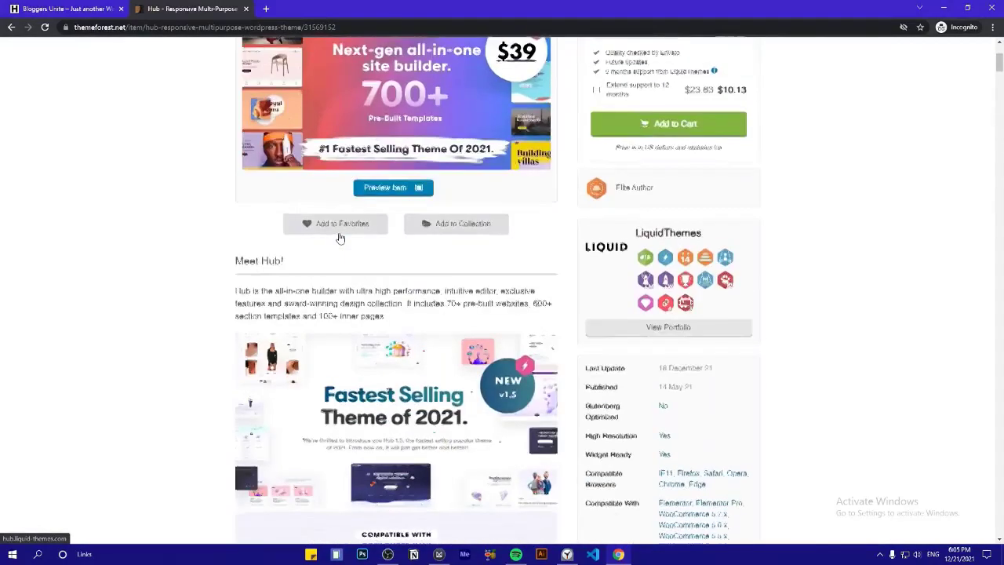
left_click(395, 292)
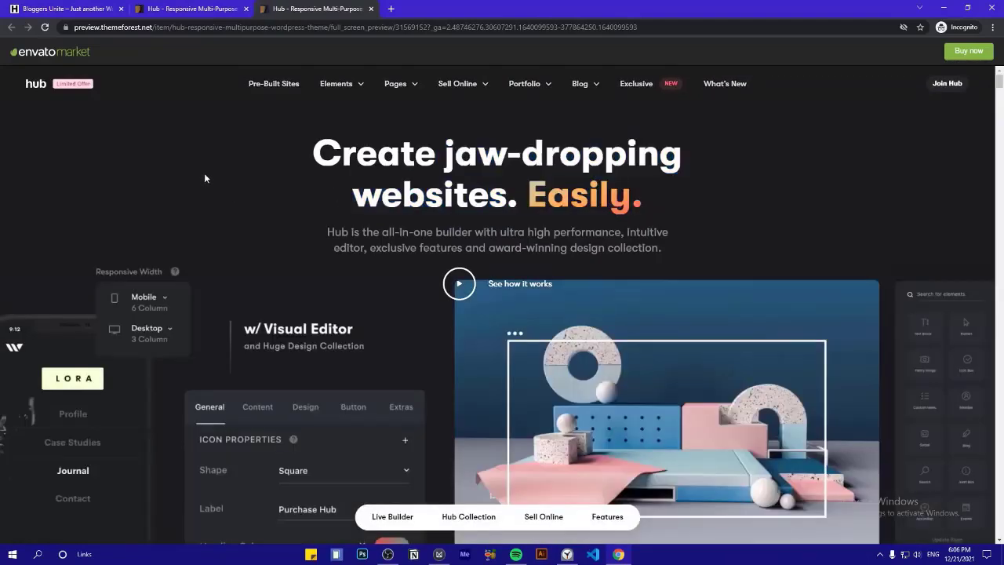
Scroll through the Hub preview's pre-built sites, from Company Hub down to IT Business, Corporate and Lawyer
scroll(205, 174, "down", 2)
scroll(376, 250, "down", 3)
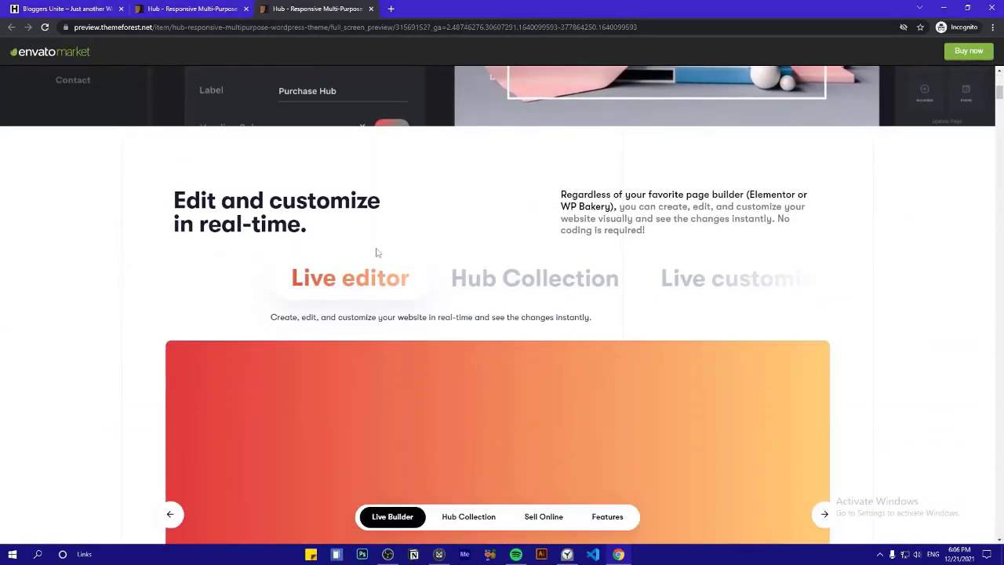
scroll(674, 264, "down", 3)
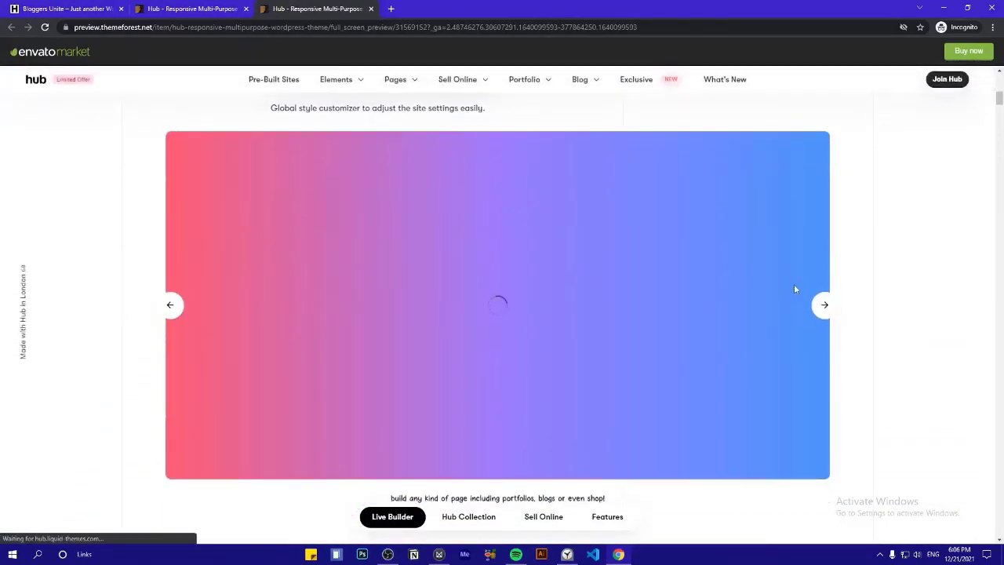
scroll(619, 284, "down", 6)
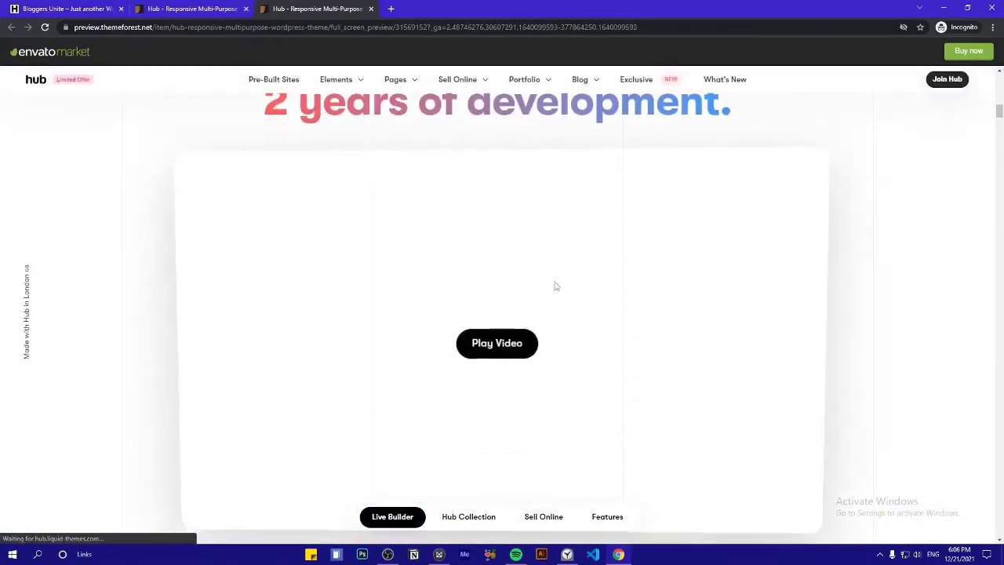
scroll(555, 286, "down", 1)
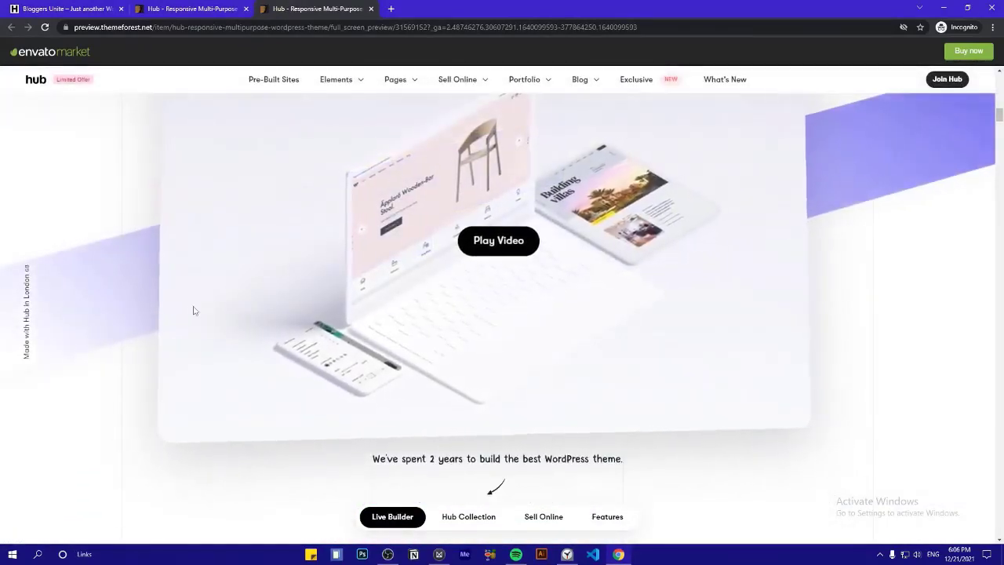
scroll(194, 310, "down", 5)
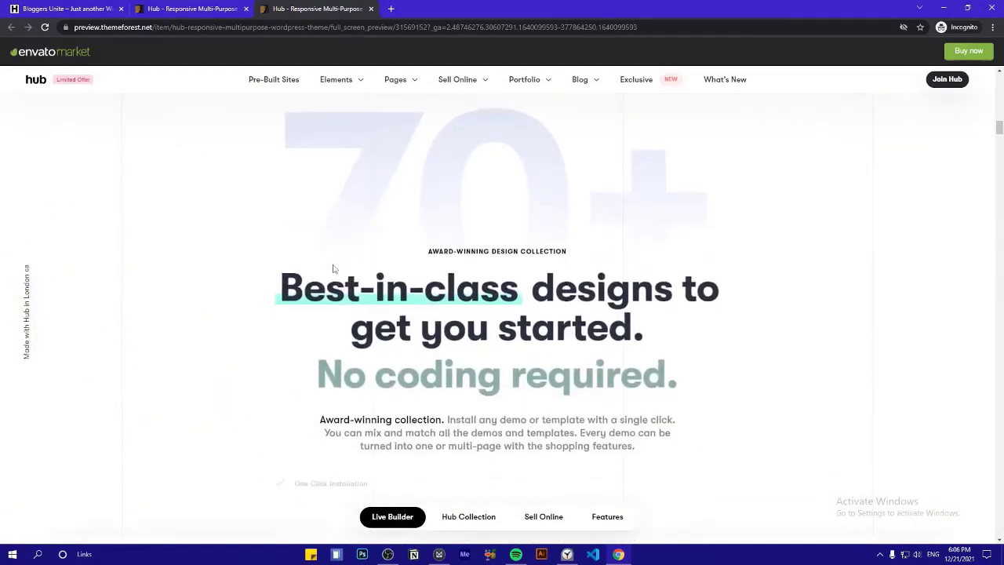
scroll(396, 202, "down", 2)
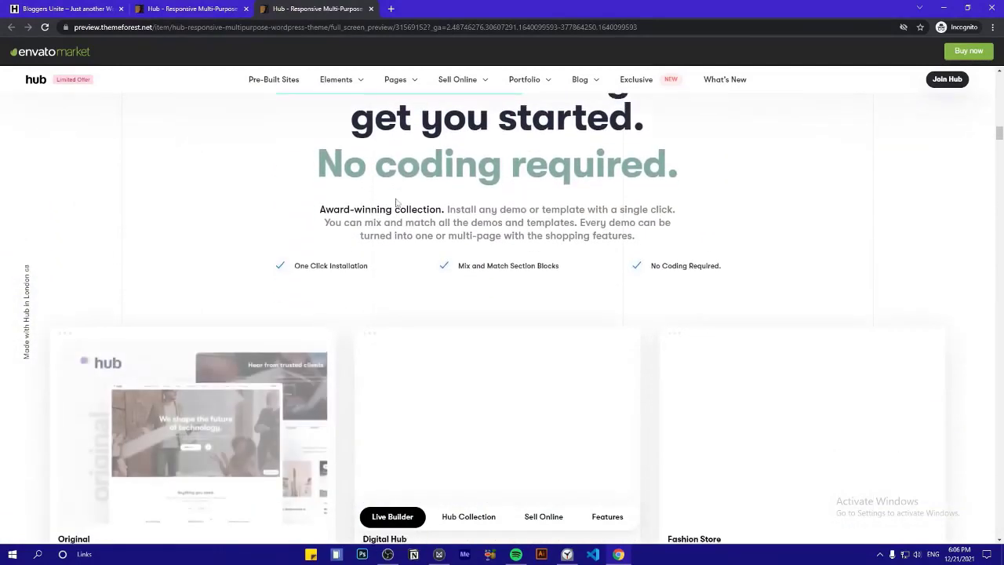
scroll(331, 178, "down", 1)
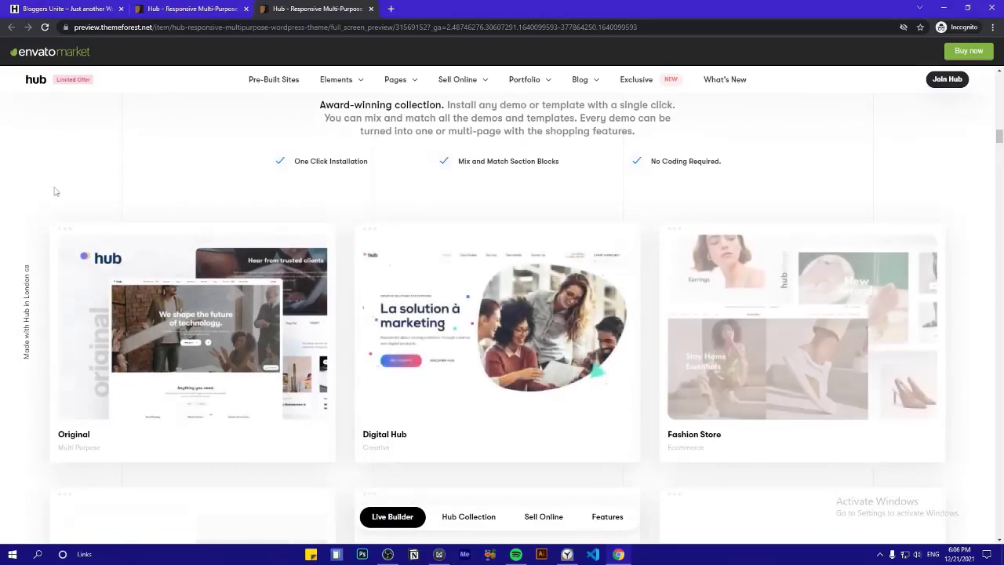
scroll(436, 251, "down", 4)
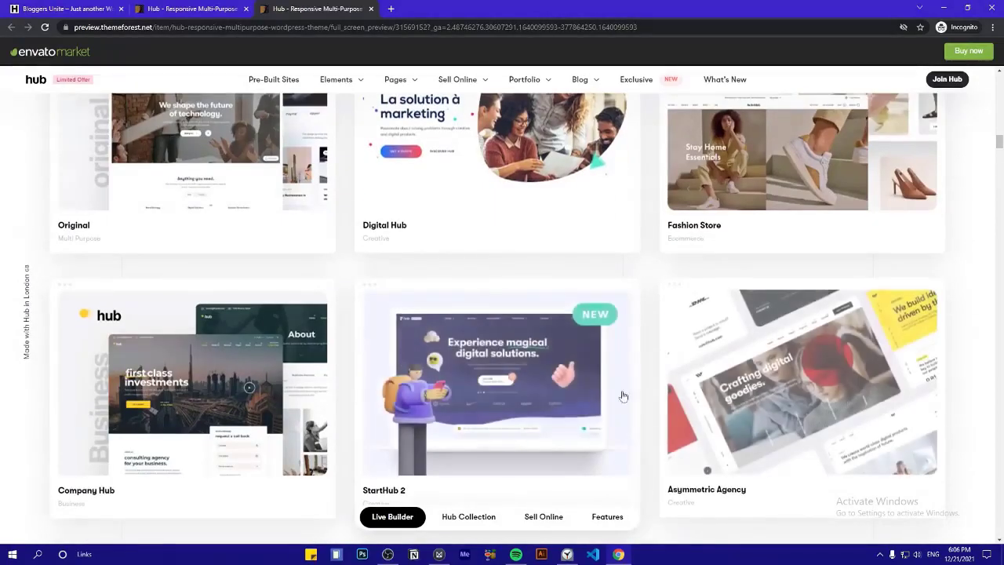
scroll(625, 352, "down", 2)
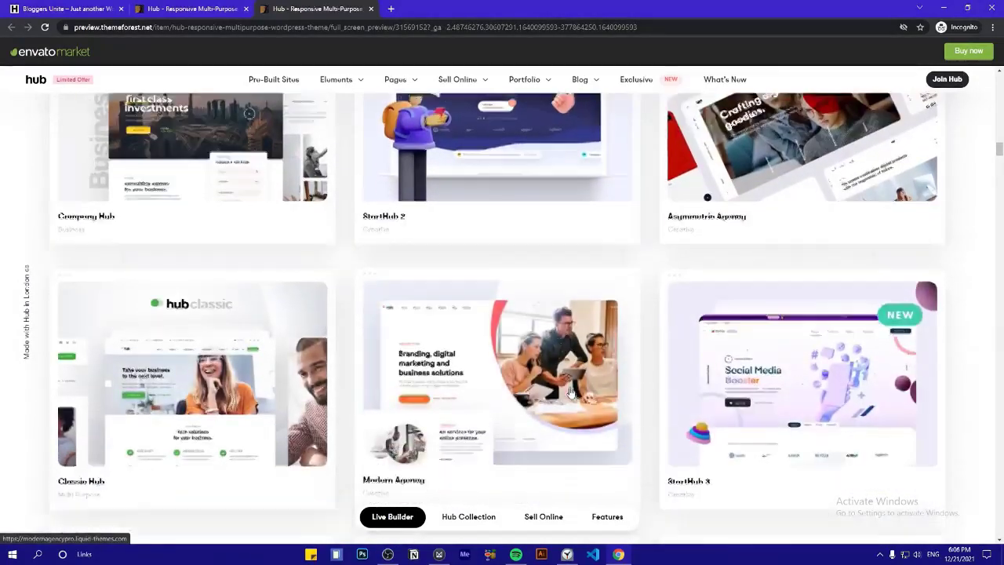
scroll(415, 313, "down", 3)
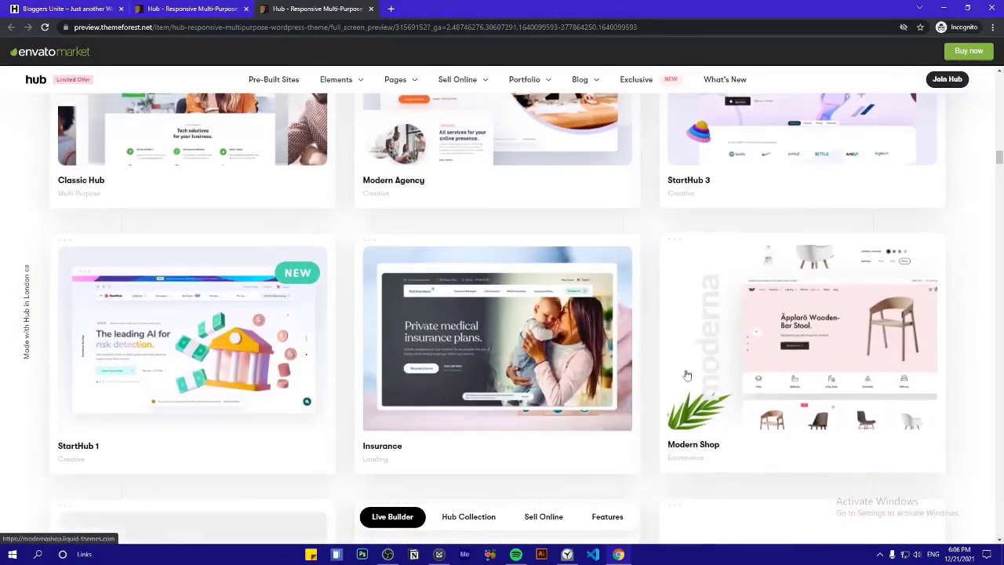
scroll(145, 329, "down", 2)
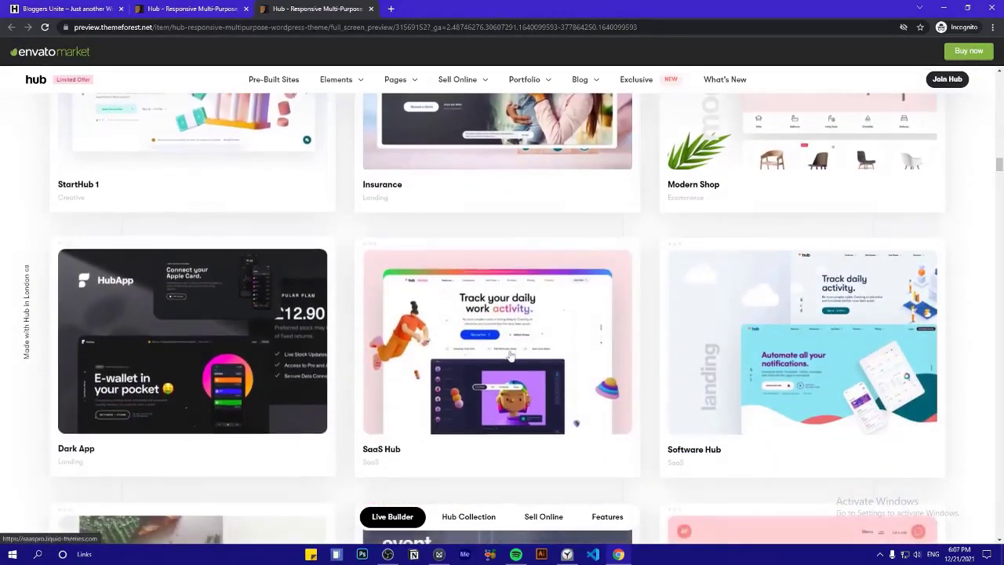
scroll(541, 345, "down", 2)
scroll(609, 385, "down", 4)
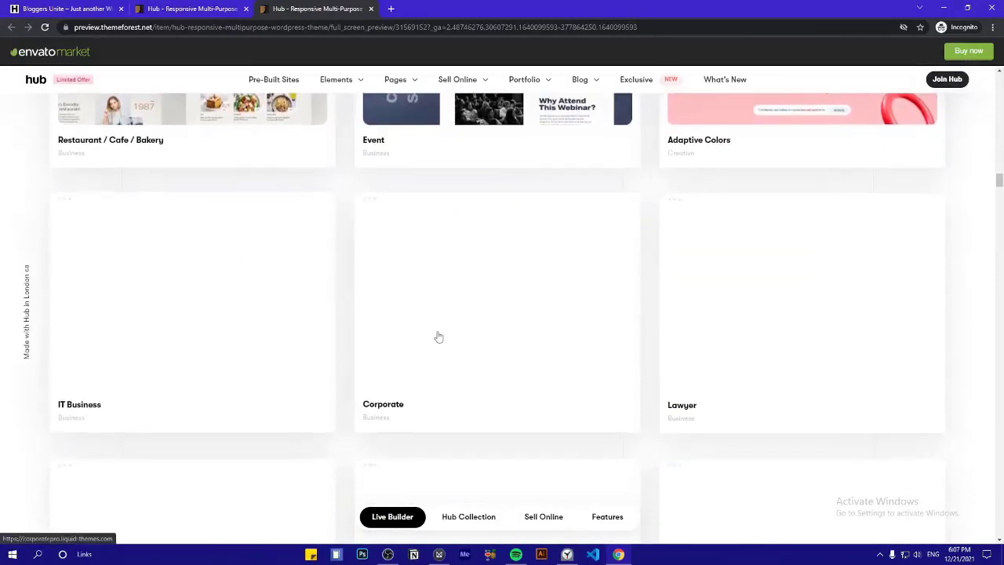
scroll(533, 326, "down", 3)
scroll(559, 321, "down", 2)
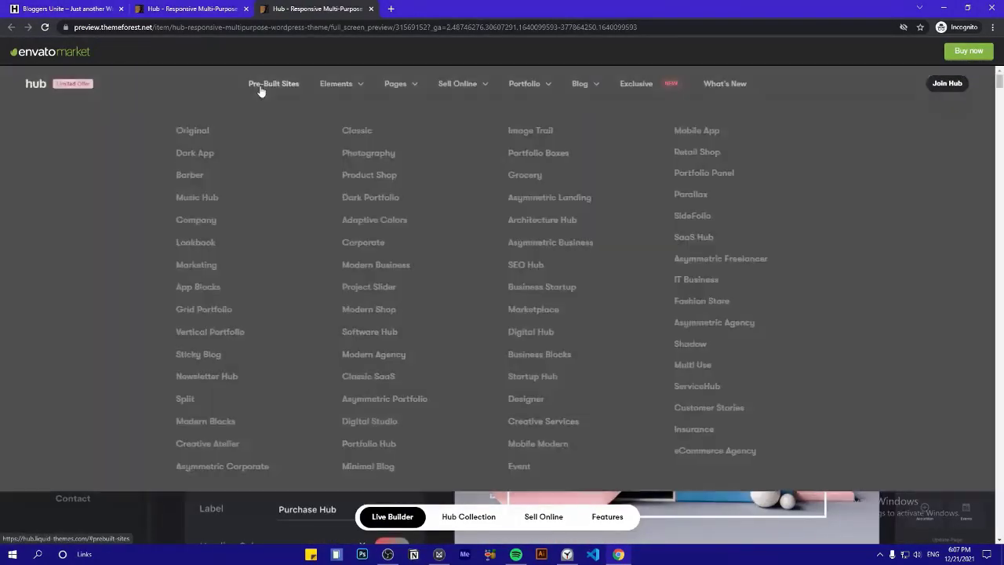
mouse_move(335, 86)
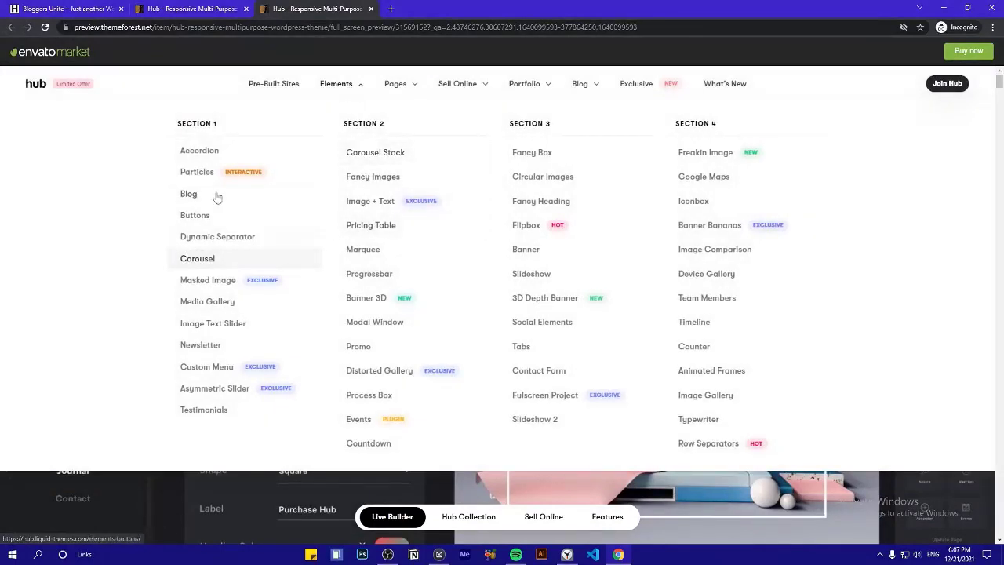
In the Accordion demo, expand Footer Builder, Live Editor, 60+ Prebuilt Websites and Hub Collection
left_click(214, 160)
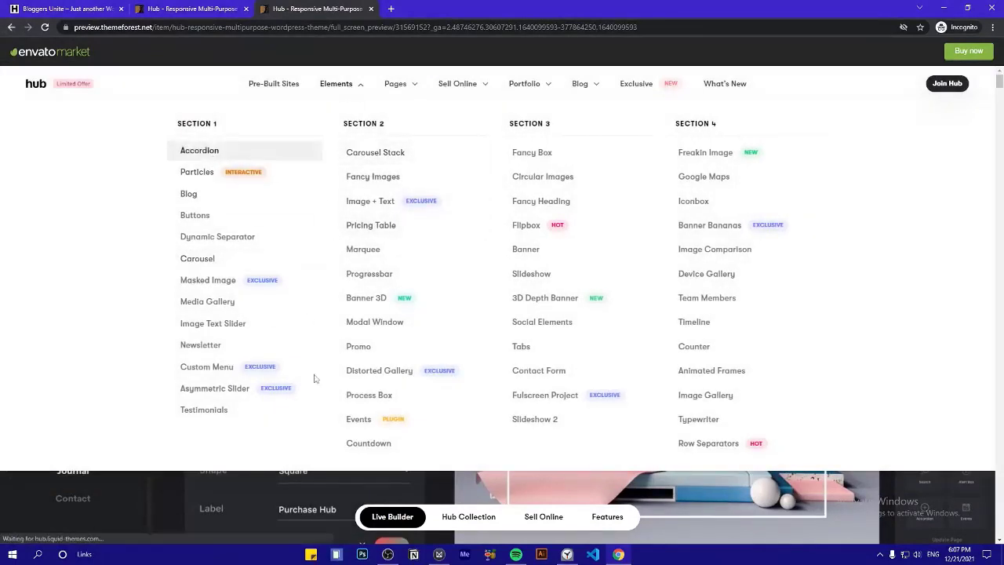
scroll(305, 247, "down", 3)
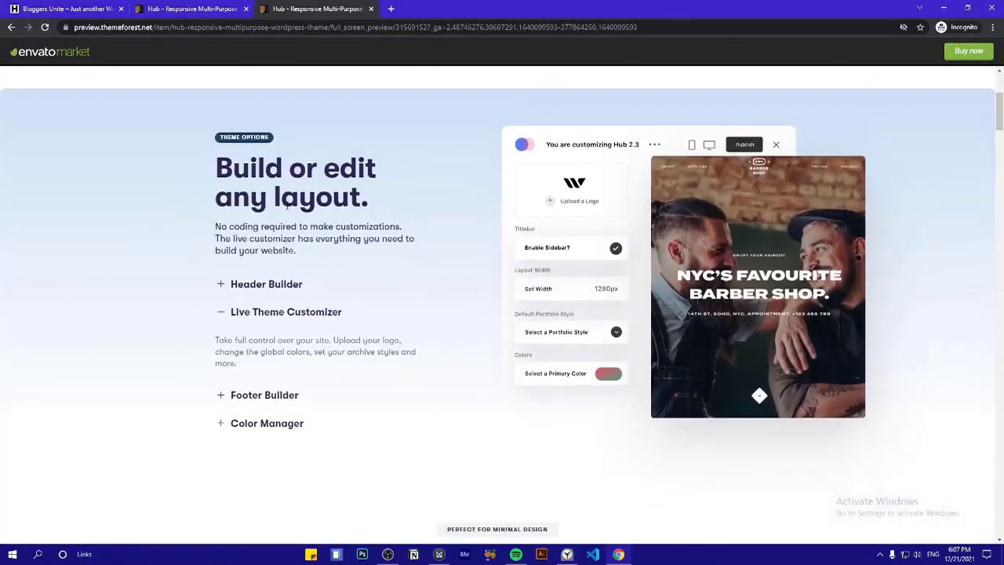
scroll(299, 262, "up", 2)
scroll(265, 324, "down", 3)
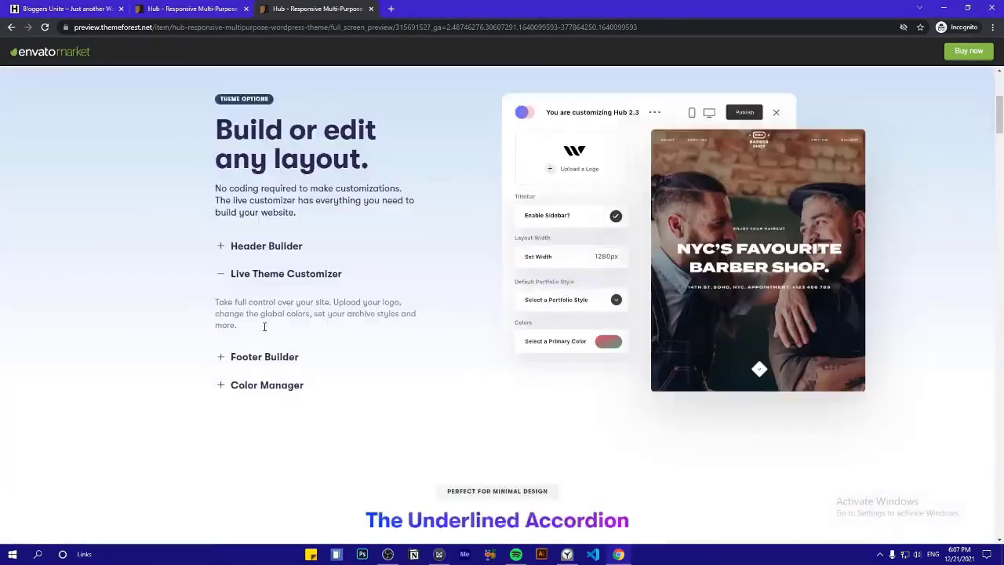
left_click(265, 314)
scroll(265, 342, "down", 5)
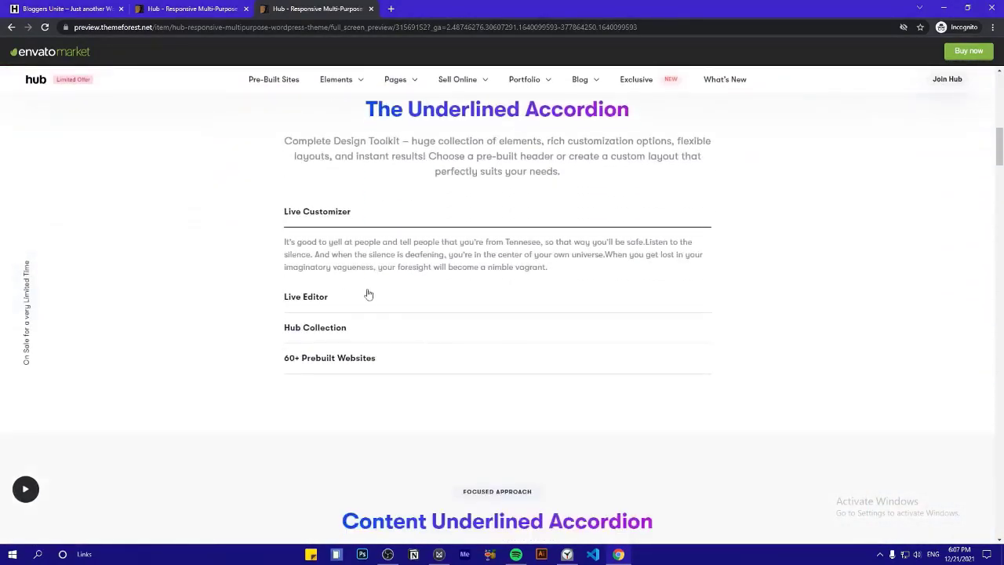
left_click(368, 302)
left_click(349, 366)
left_click(306, 286)
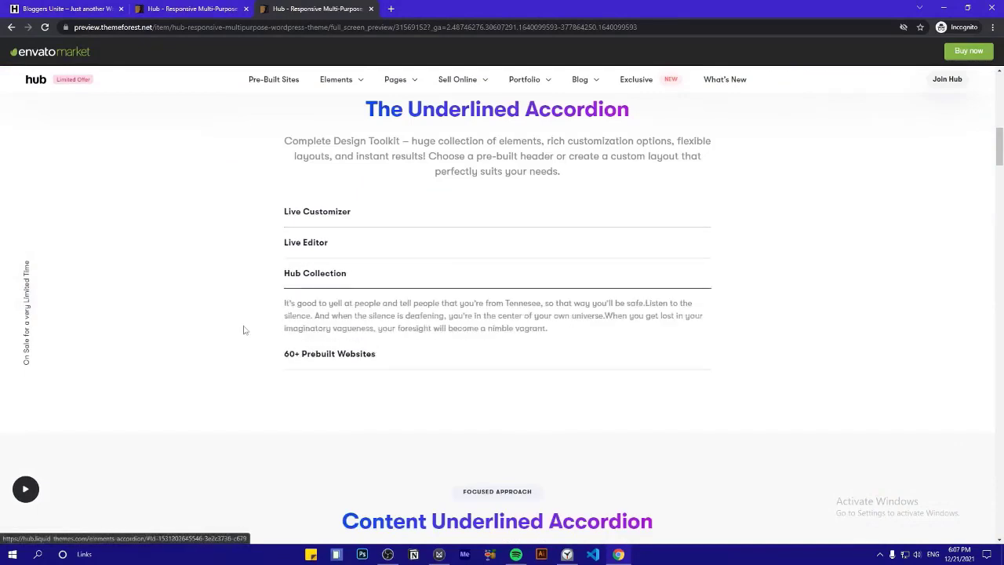
Try the Underlined and Bordered accordions, then open Sections 2 and 3 of the filled accordion
scroll(244, 329, "down", 5)
left_click(411, 271)
scroll(298, 274, "down", 3)
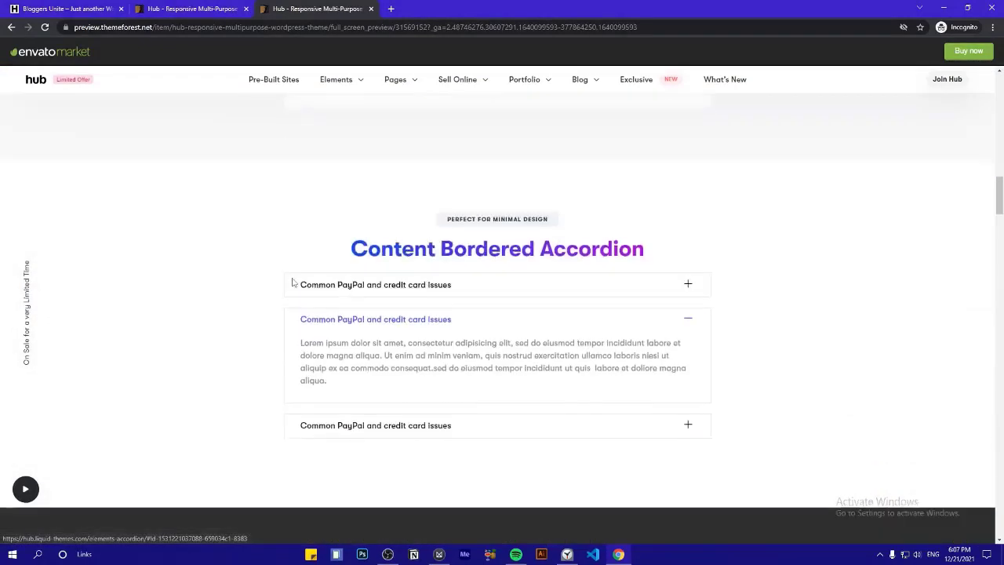
left_click(355, 284)
scroll(239, 319, "down", 4)
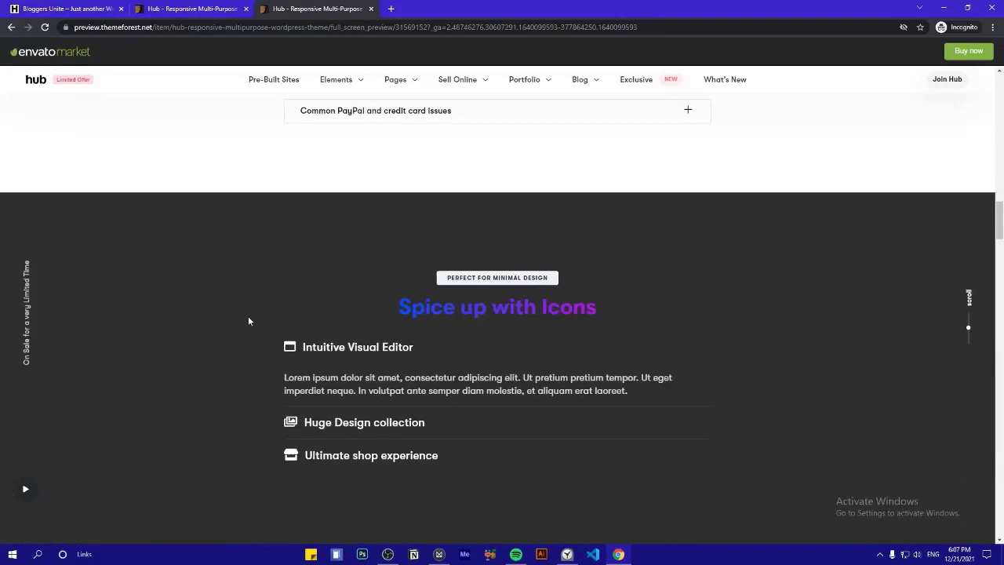
scroll(248, 316, "down", 5)
scroll(274, 323, "down", 3)
left_click(298, 345)
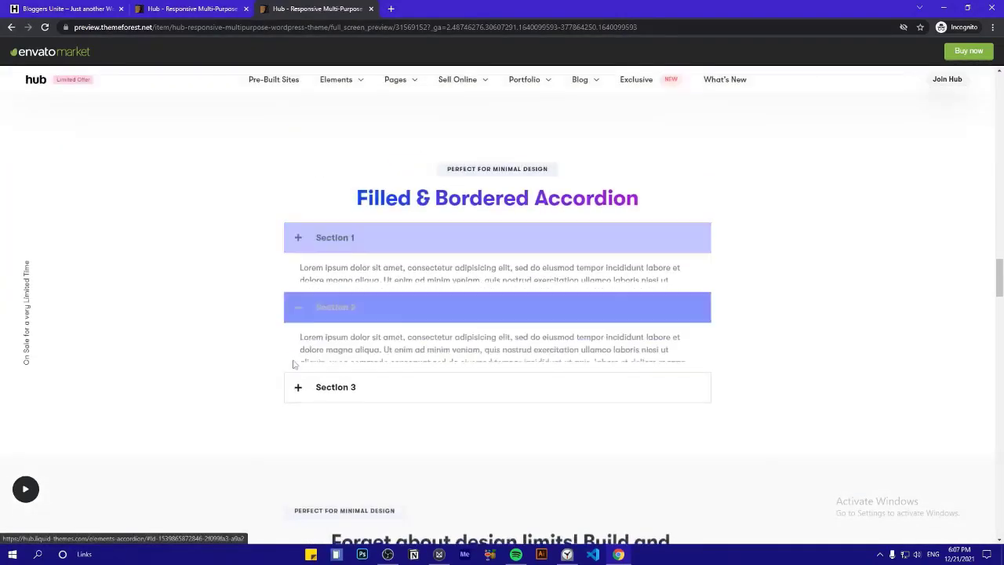
left_click(298, 378)
Browse the Banner 3D element demo, then open the Services – Agency demo page
mouse_move(333, 82)
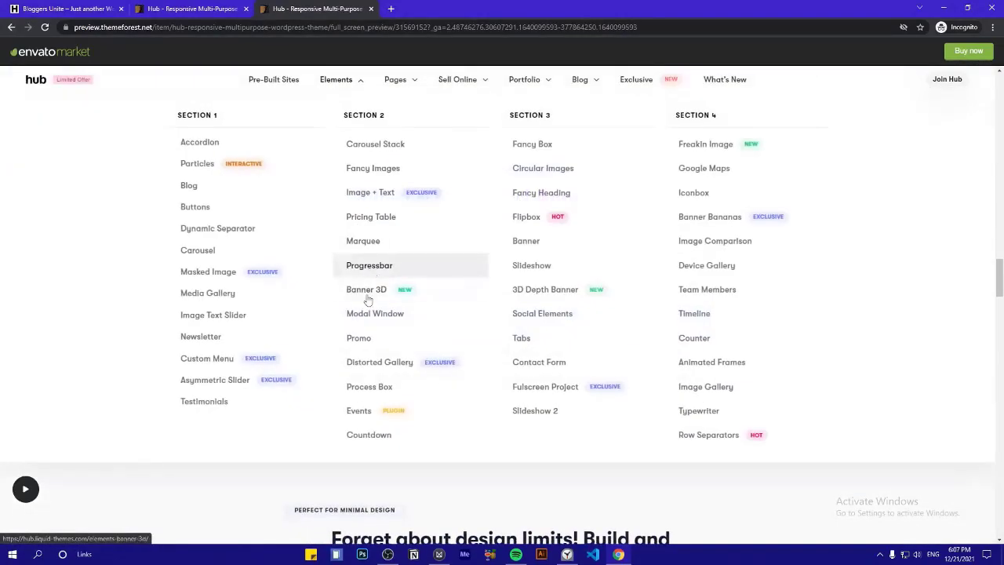
left_click(440, 297)
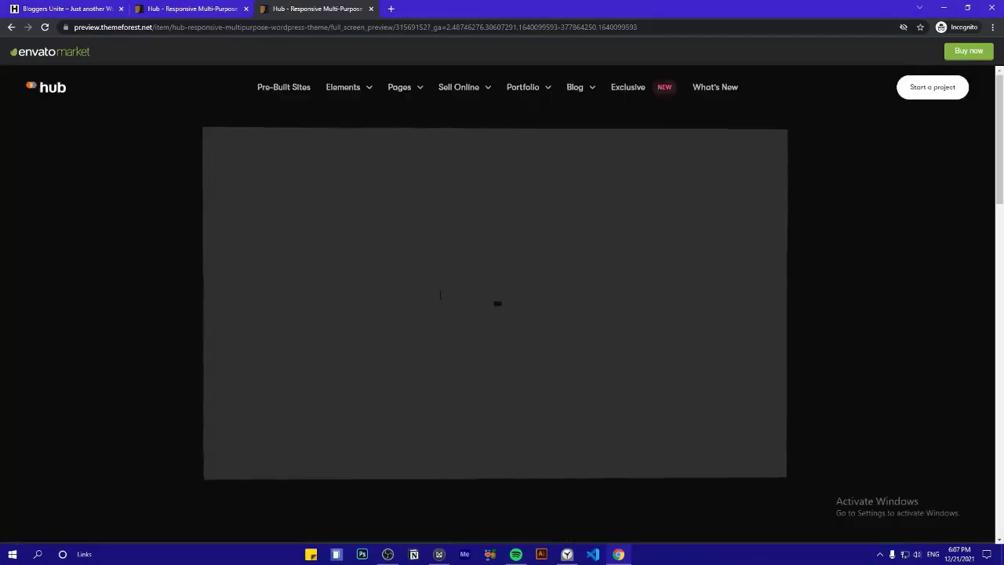
scroll(556, 388, "down", 5)
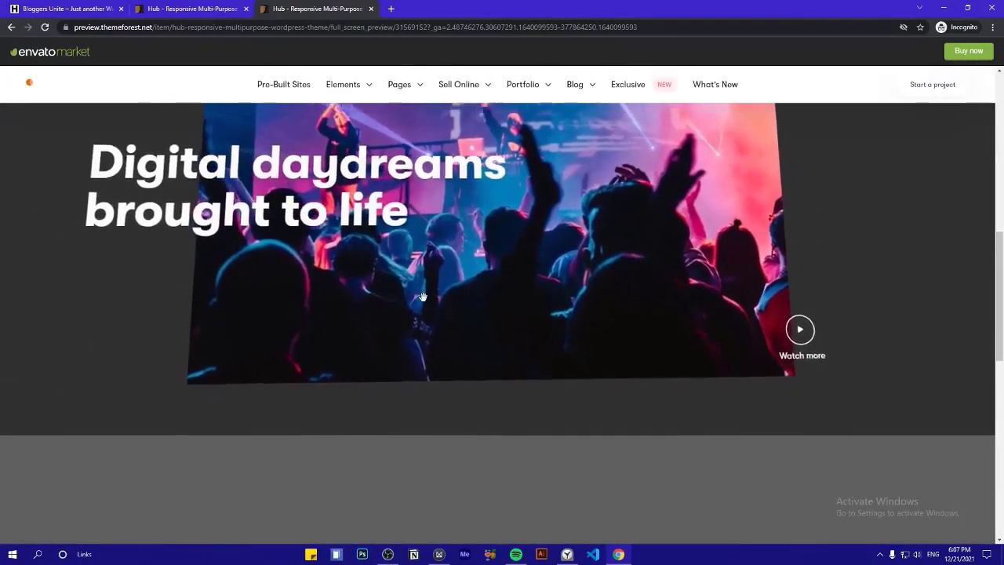
scroll(495, 419, "down", 5)
mouse_move(399, 84)
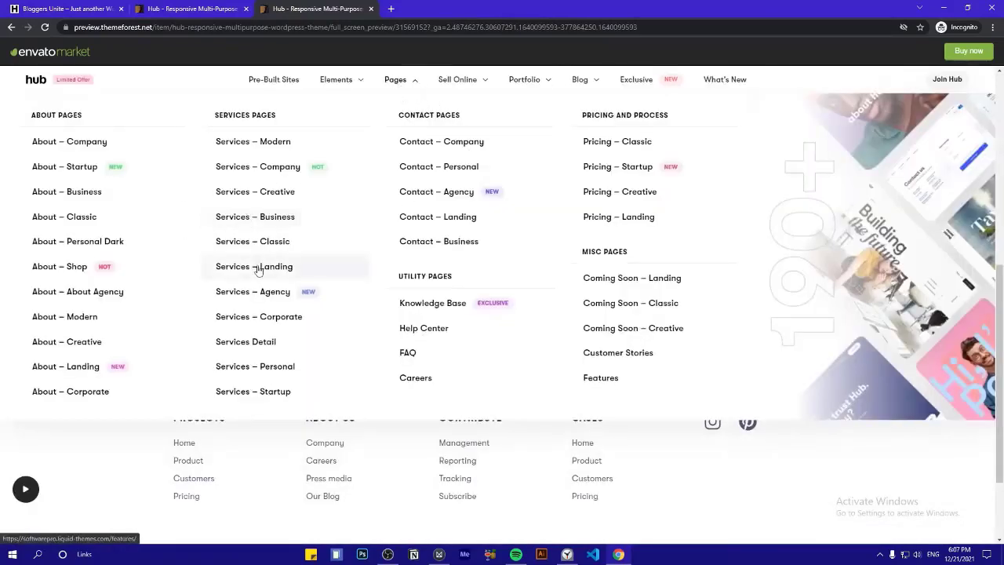
left_click(251, 298)
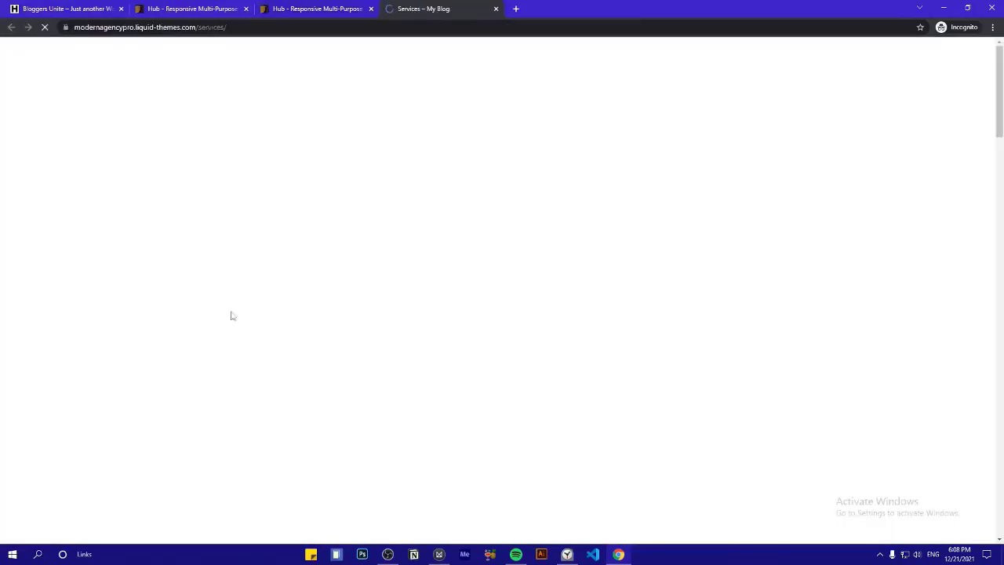
Scroll through the Services demo, view the next client testimonial, and close its tab
scroll(467, 201, "down", 10)
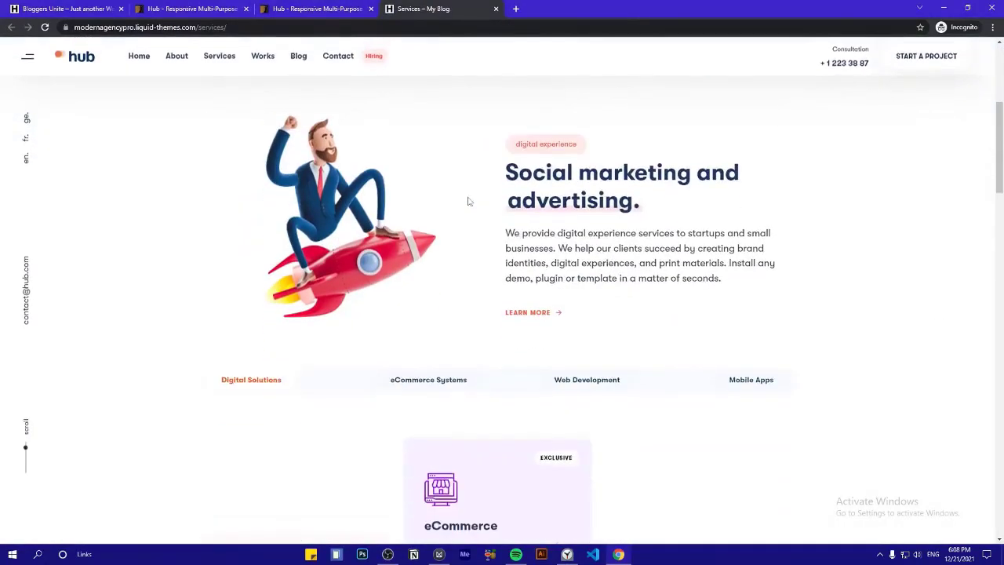
scroll(321, 276, "down", 7)
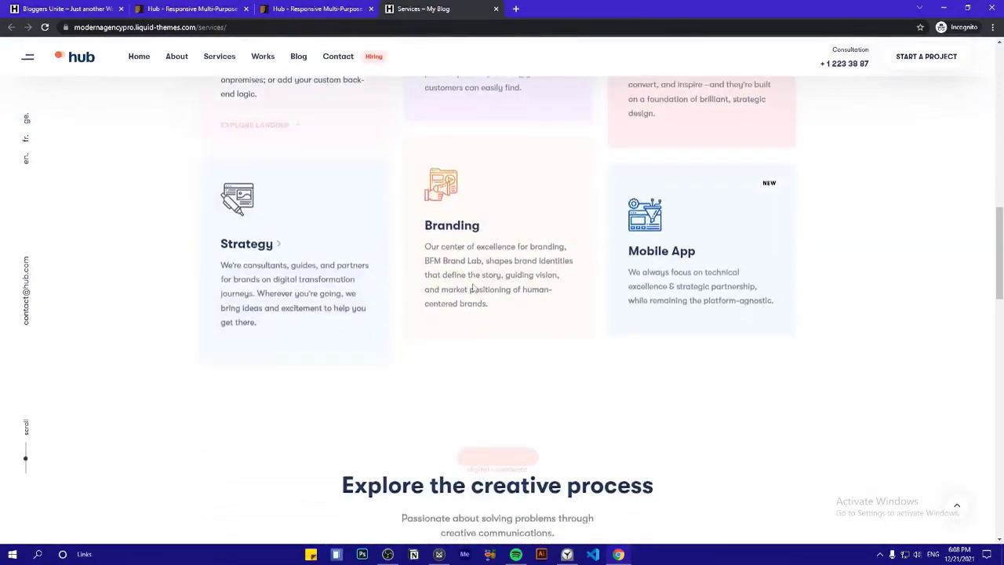
scroll(894, 312, "down", 5)
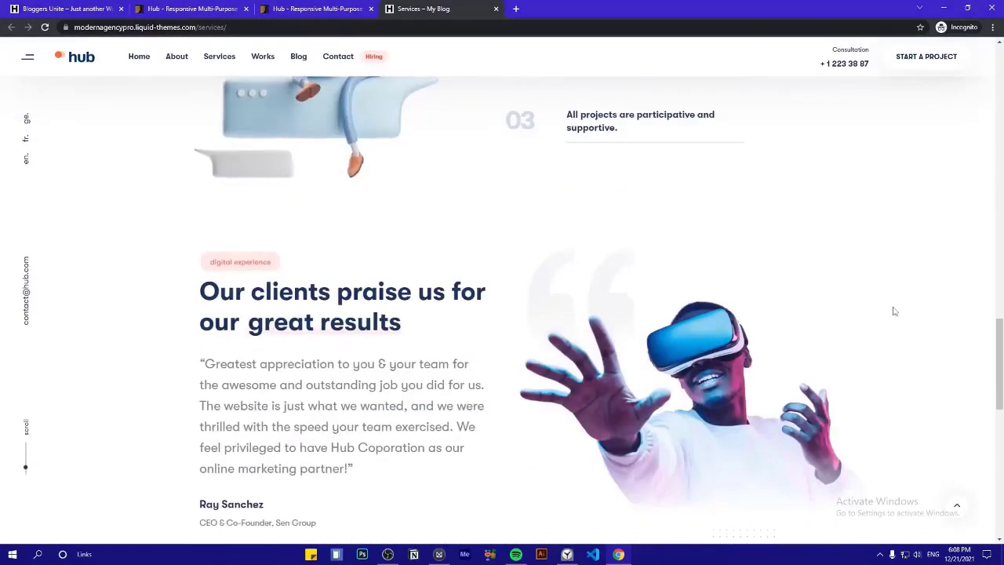
scroll(282, 193, "down", 4)
scroll(280, 196, "up", 1)
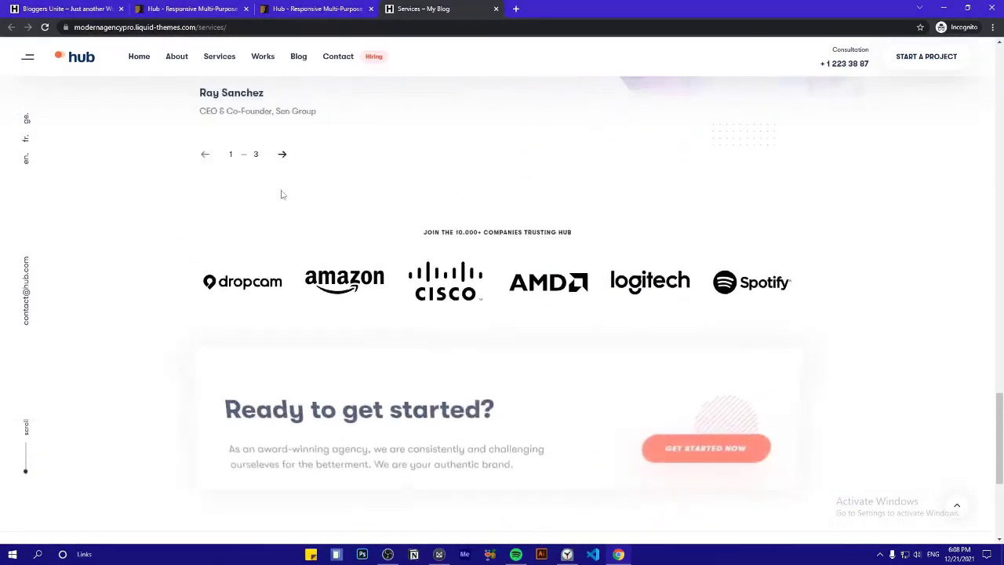
left_click(284, 200)
scroll(287, 202, "down", 4)
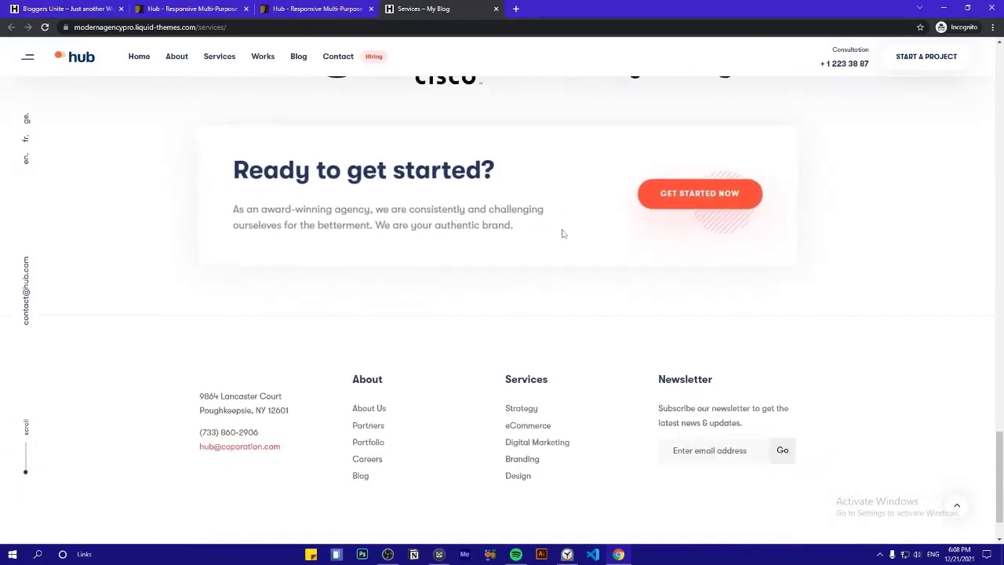
left_click(495, 8)
Browse the Progressbar element demo down to Infinite Colors, then return to the Hub item page
mouse_move(335, 83)
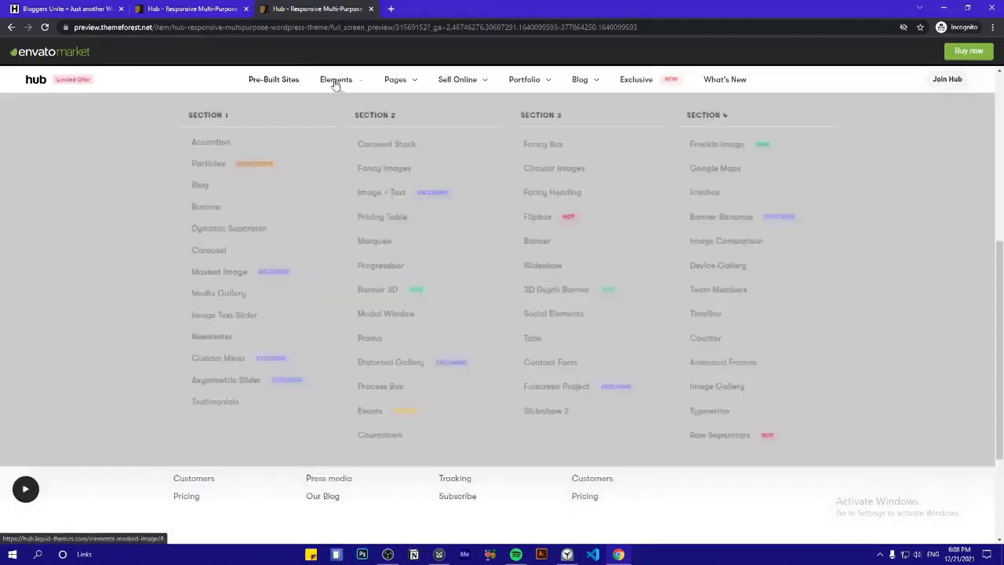
left_click(369, 267)
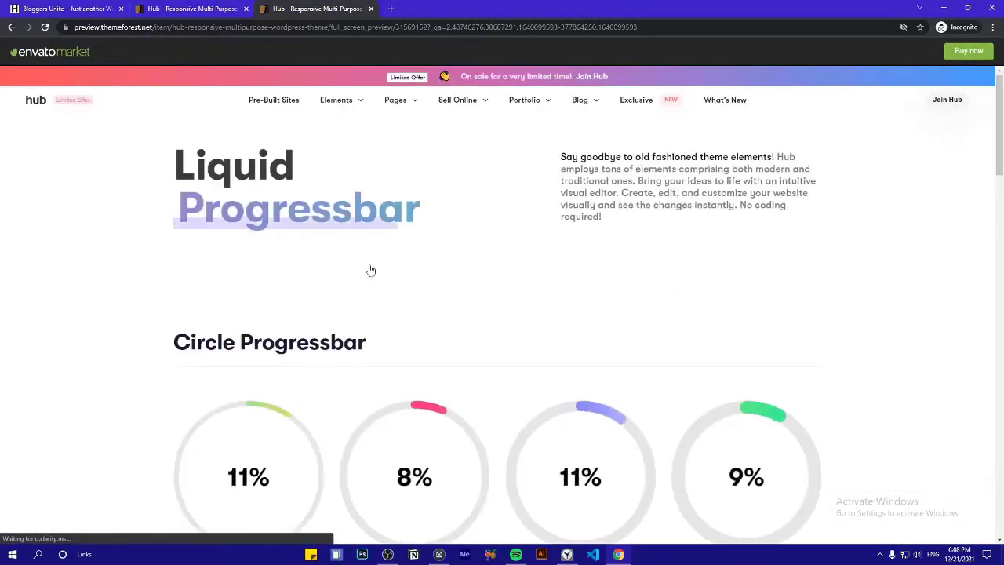
scroll(372, 272, "down", 2)
scroll(310, 283, "down", 3)
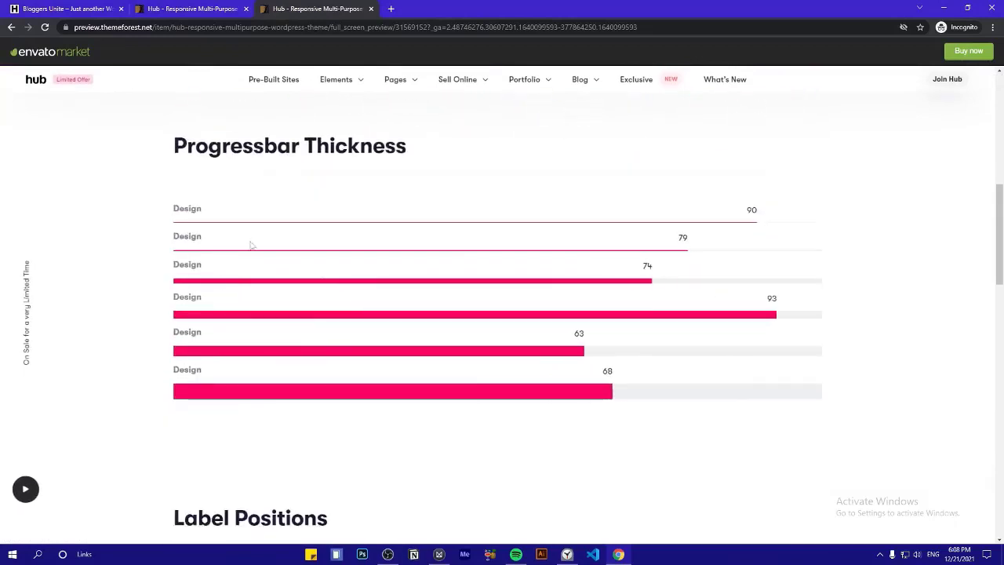
scroll(261, 248, "down", 2)
scroll(274, 320, "down", 10)
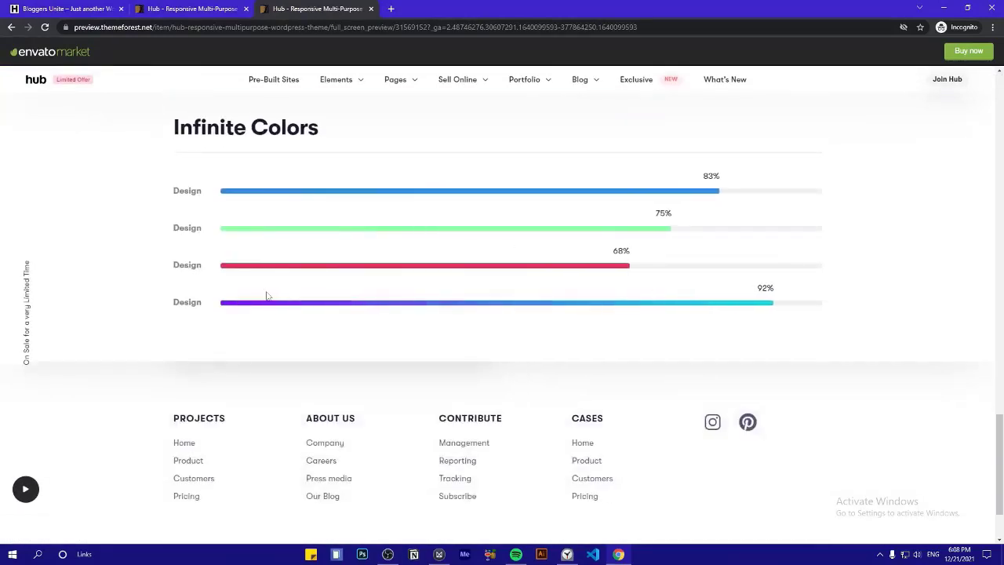
key("alt+Left")
Add the Hub theme to the cart and proceed to checkout
left_click(643, 331)
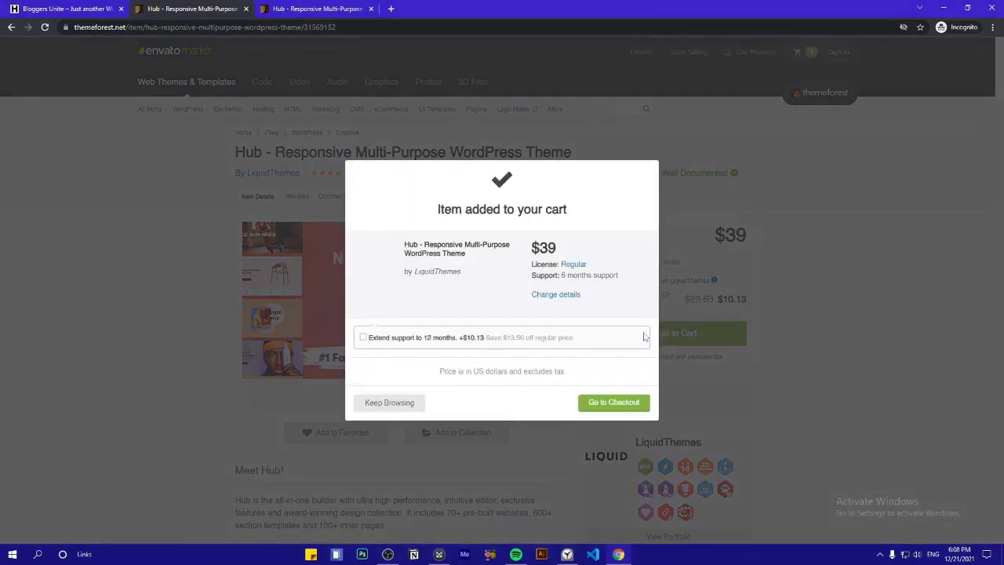
left_click_drag(469, 256, 403, 242)
left_click(441, 311)
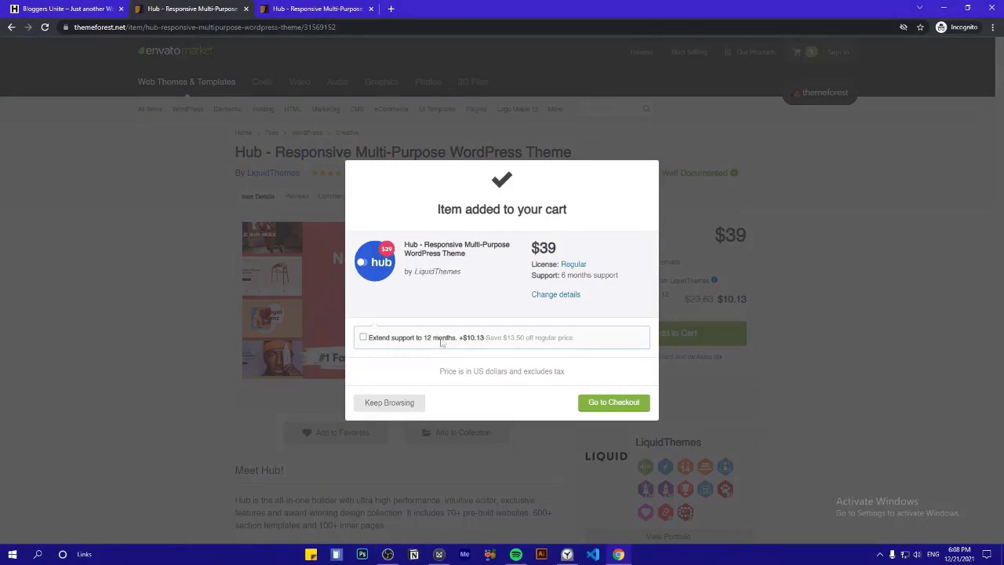
left_click(615, 403)
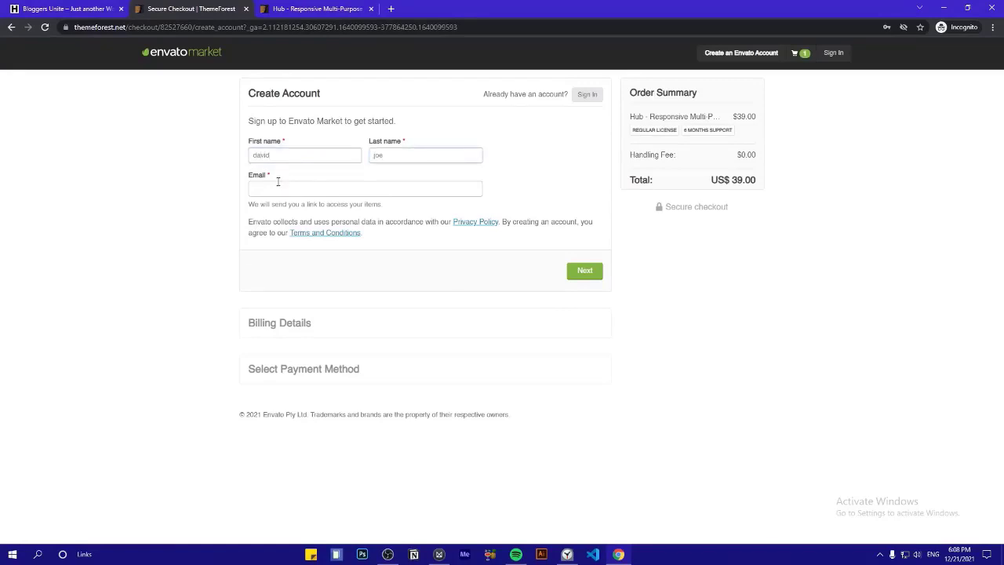
Enter the account e-mail address in the checkout sign-in form
left_click(278, 182)
left_click(303, 208)
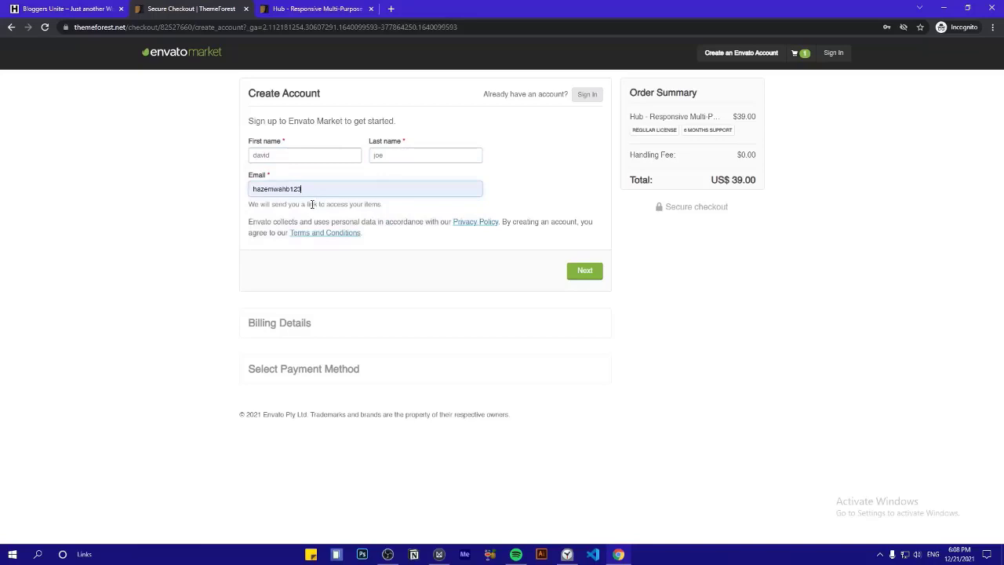
double_click(385, 188)
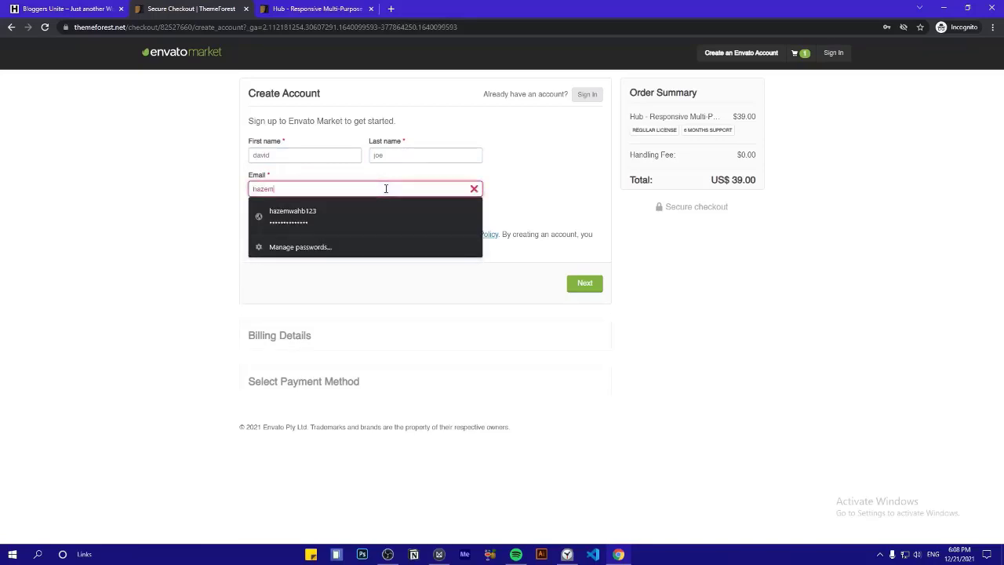
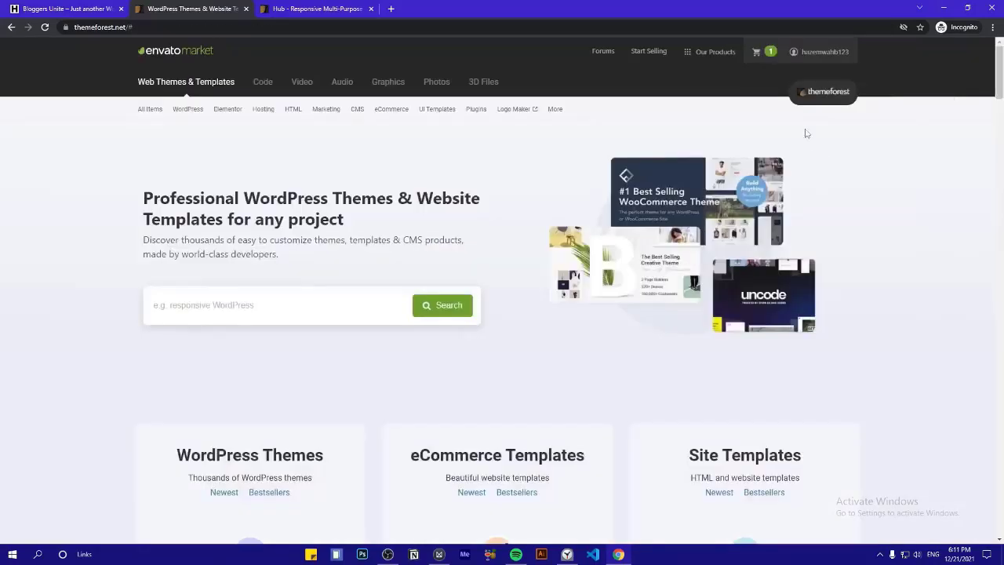
From the account menu, open Downloads and show the EduMall theme's download options
left_click(813, 57)
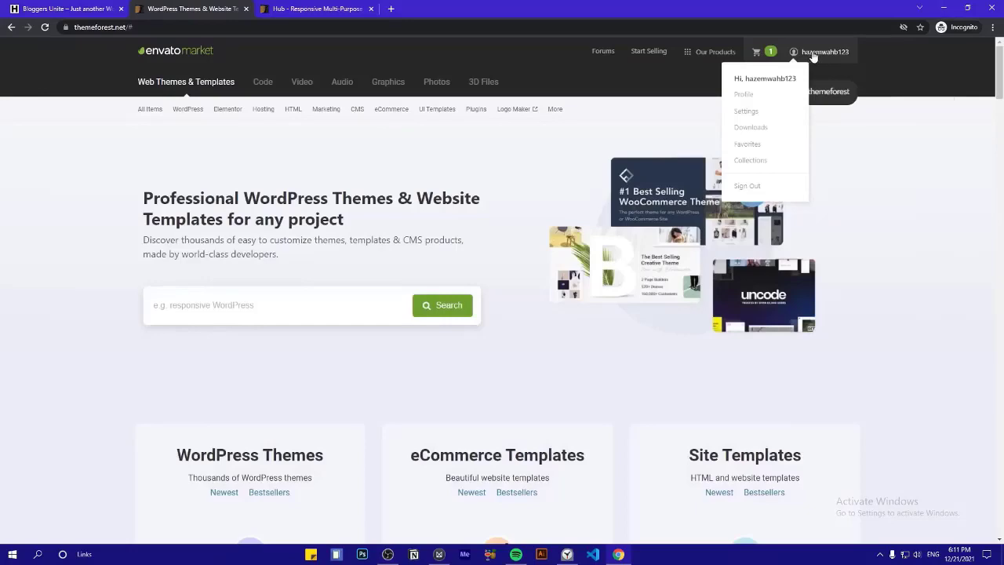
left_click(753, 128)
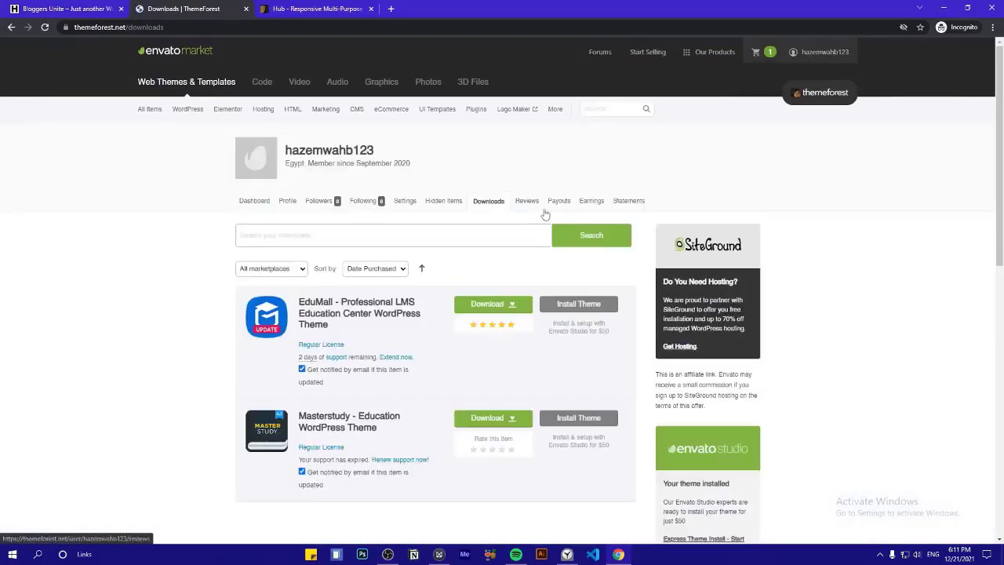
scroll(156, 366, "down", 2)
scroll(156, 367, "up", 2)
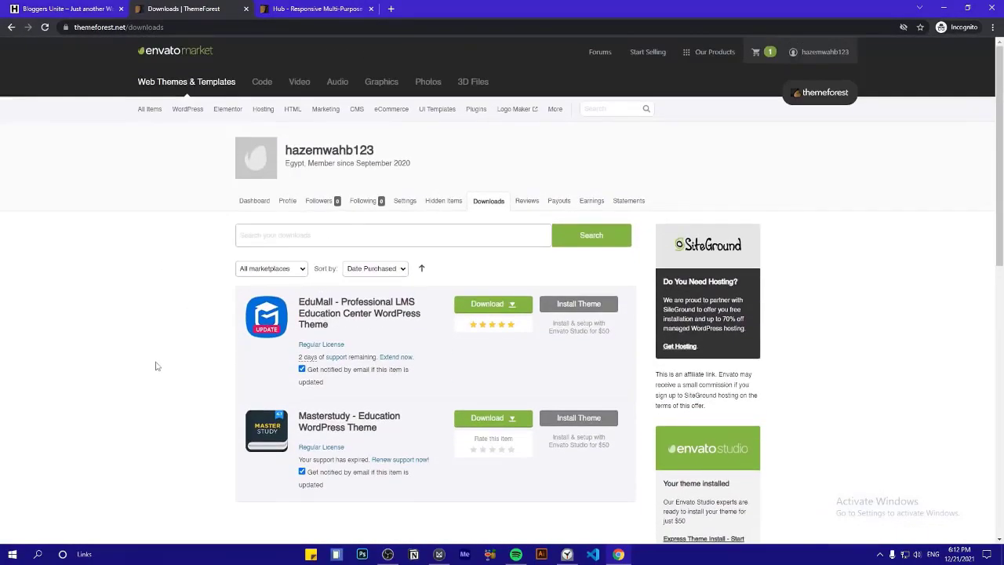
left_click(506, 311)
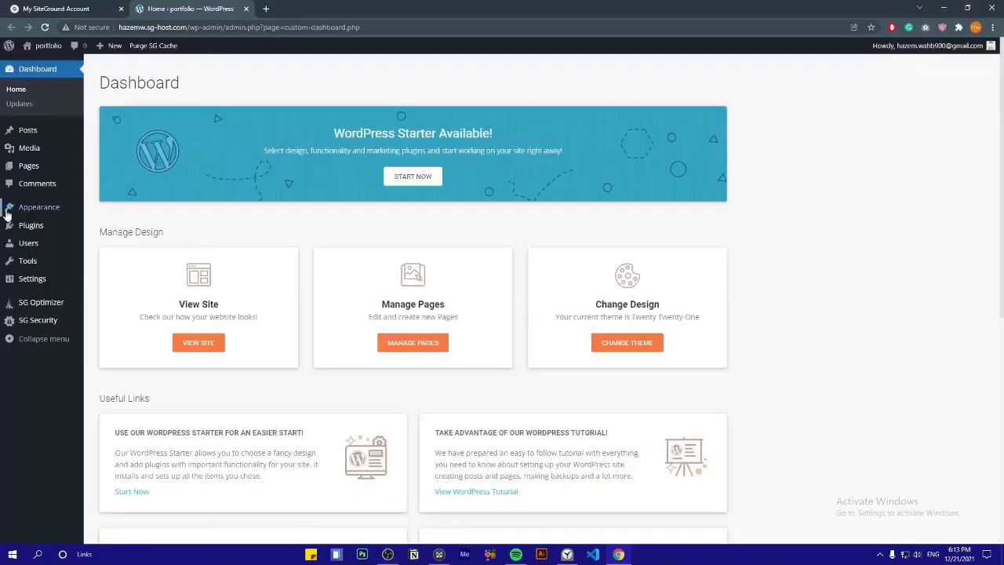
Upload and install hub.zip from the Downloads folder as a theme, then activate Hub
mouse_move(16, 208)
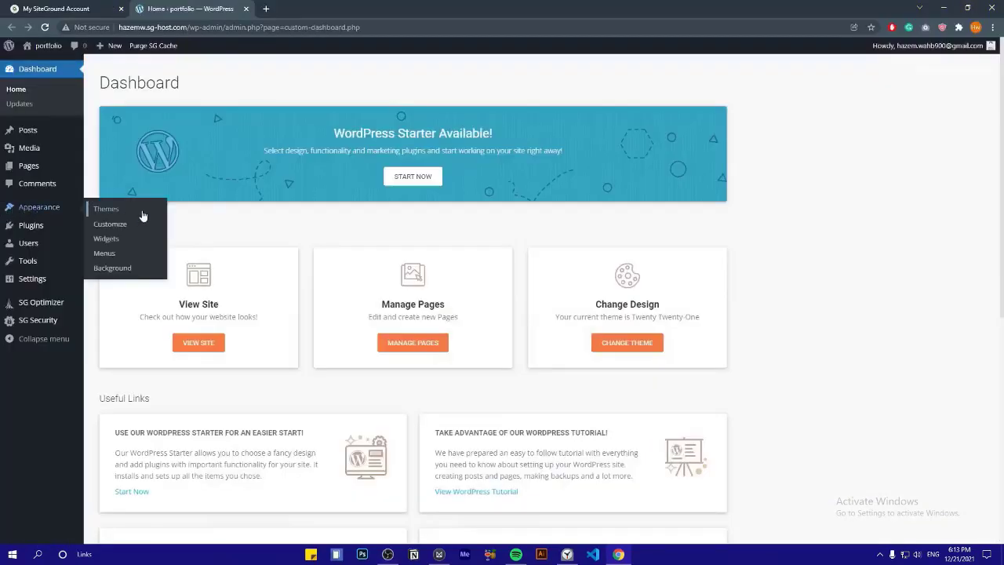
left_click(107, 209)
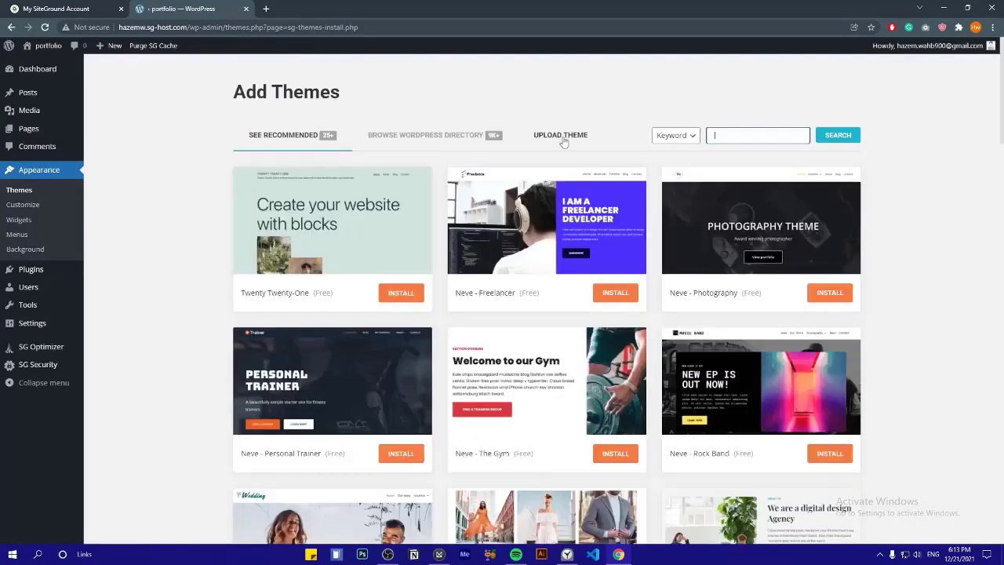
left_click(562, 139)
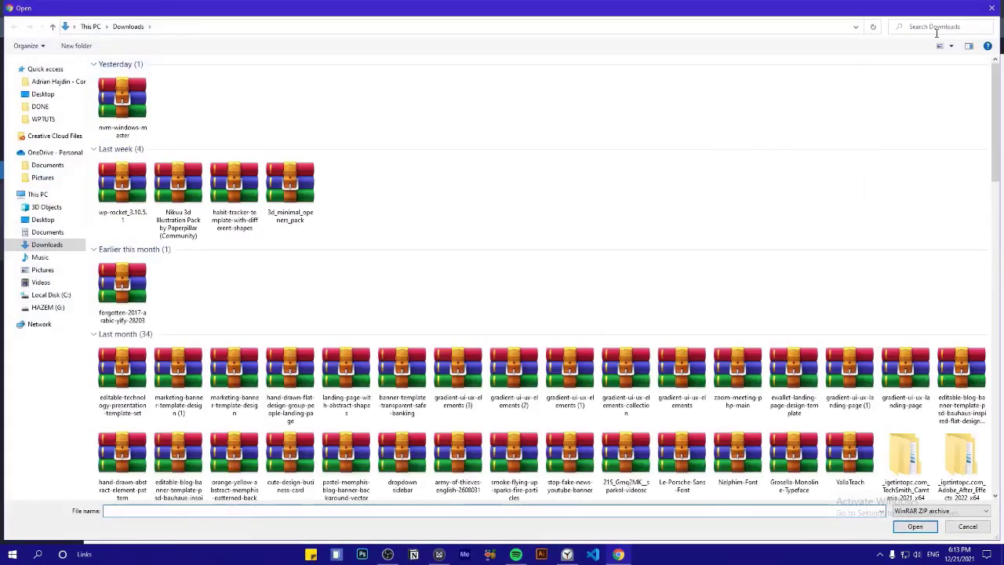
left_click(936, 31)
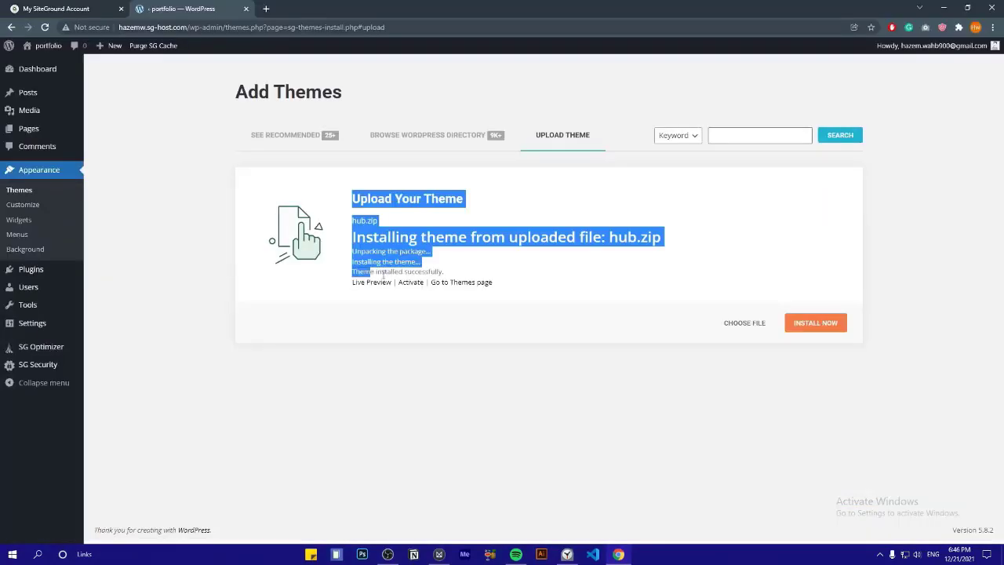
left_click(451, 272)
triple_click(451, 272)
left_click(436, 289)
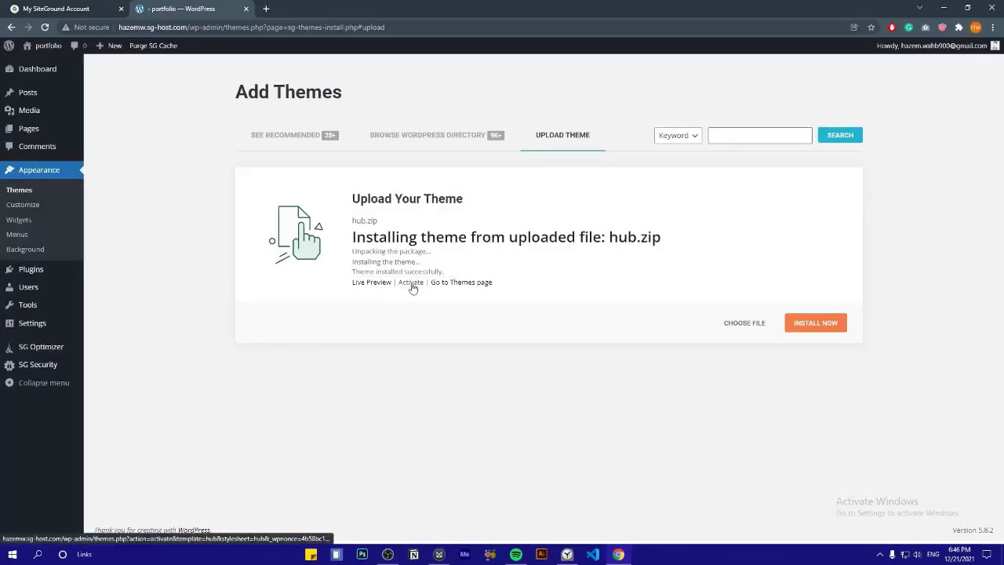
left_click(411, 284)
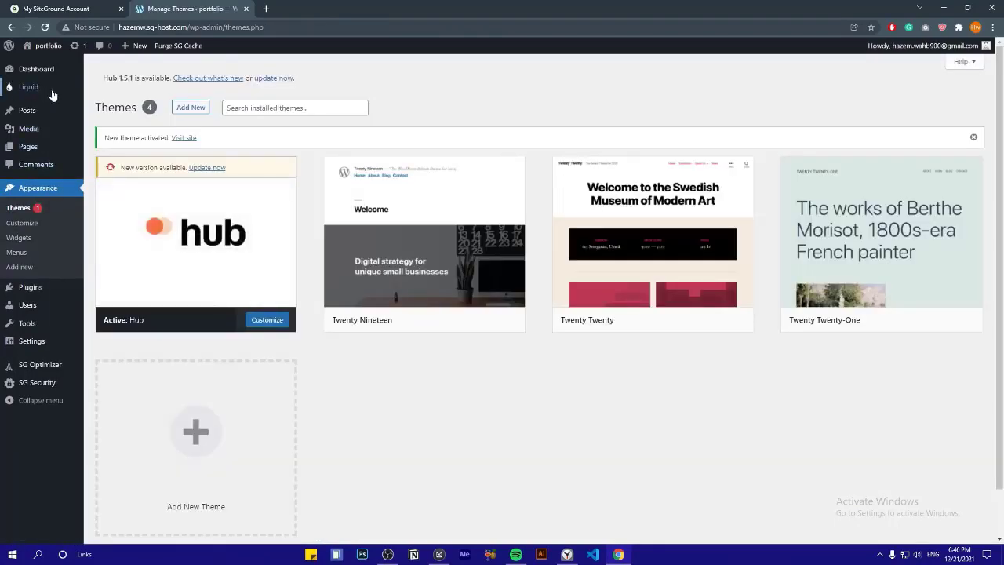
Review Liquid's Hub verification welcome page, then go to the theme's plugin installer
mouse_move(34, 94)
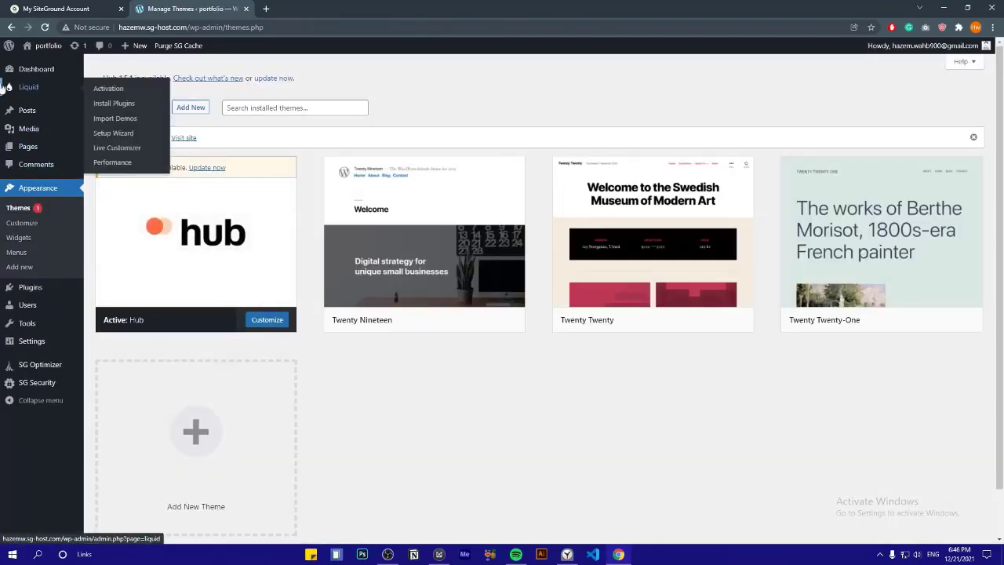
left_click(28, 88)
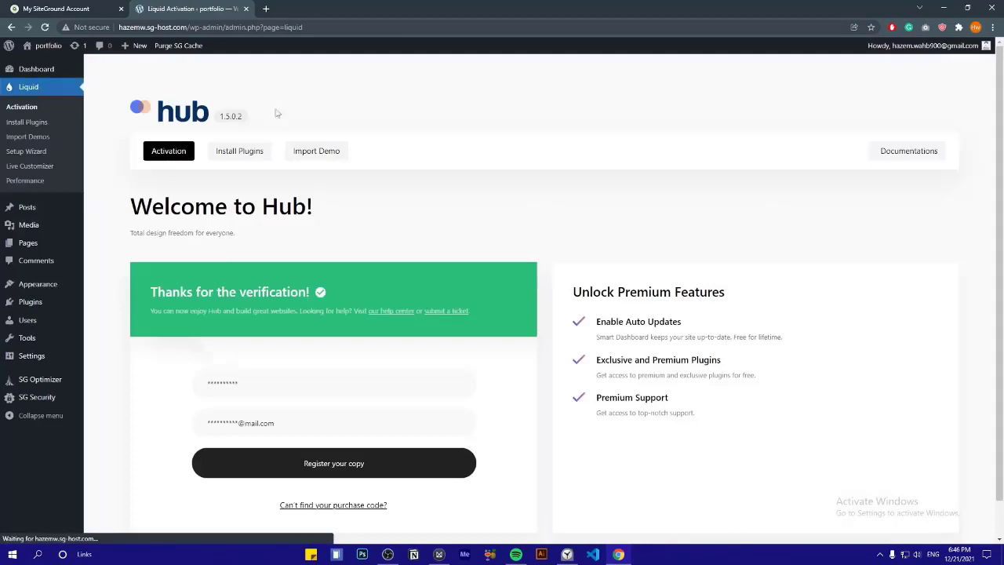
left_click_drag(215, 304, 149, 292)
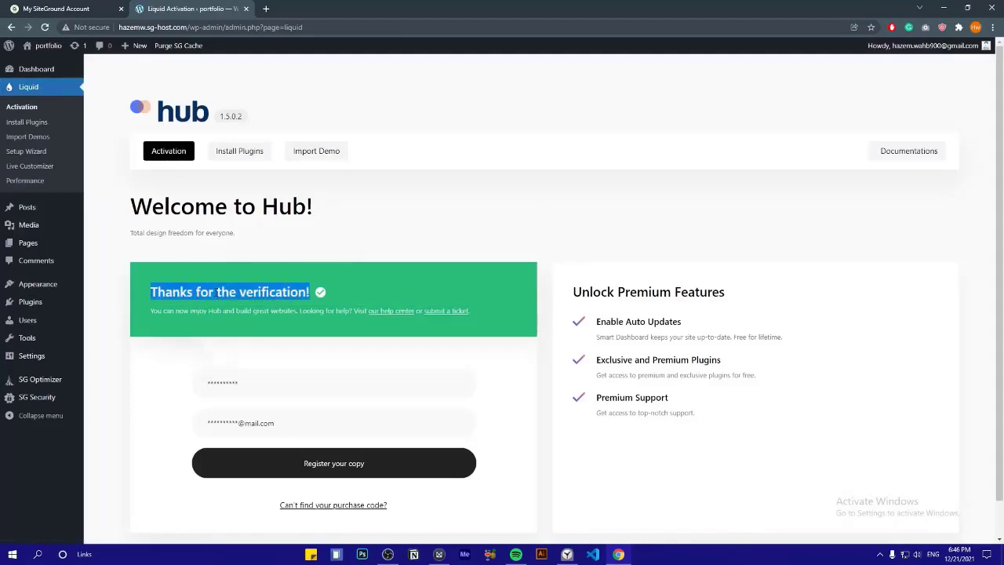
left_click(144, 305)
scroll(142, 311, "down", 1)
scroll(142, 311, "up", 1)
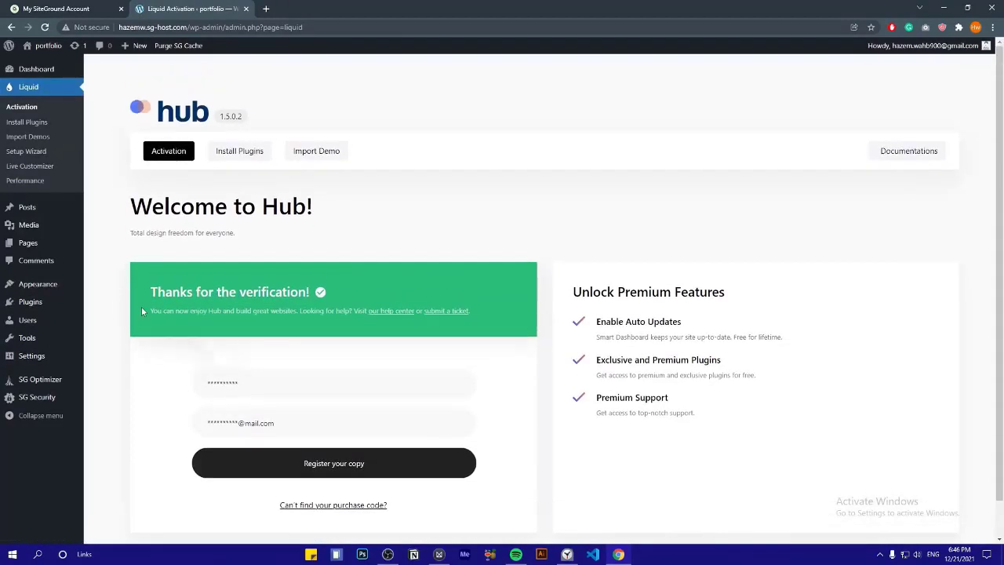
left_click(228, 151)
scroll(228, 220, "down", 2)
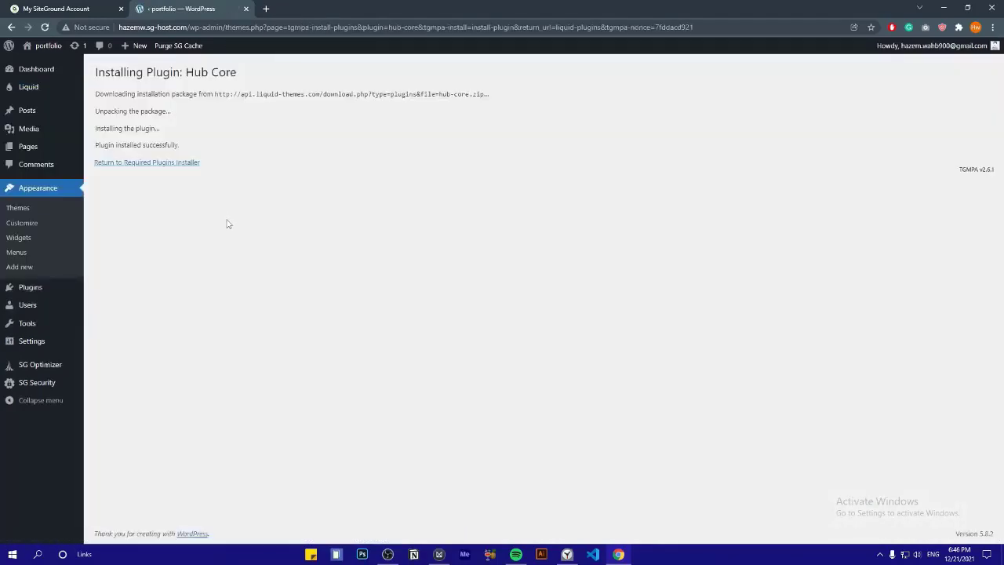
Bulk-install all the required and recommended plugins from the Required Plugins list
left_click(157, 162)
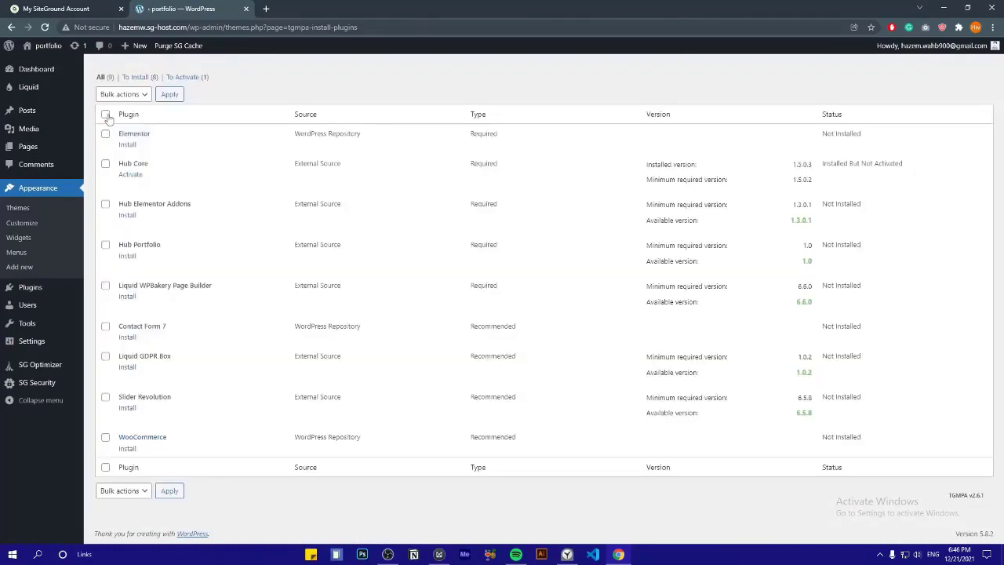
left_click(119, 95)
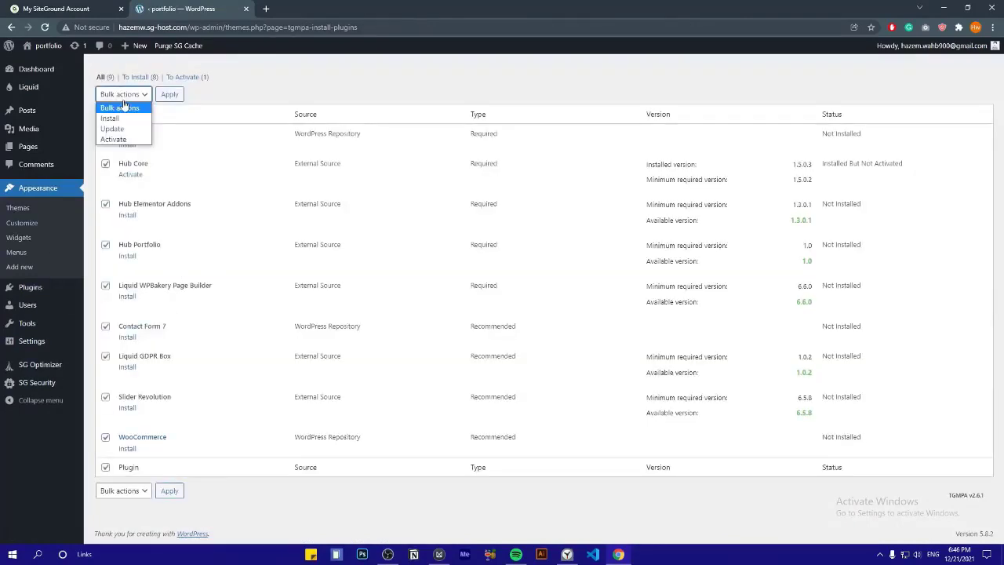
left_click(122, 119)
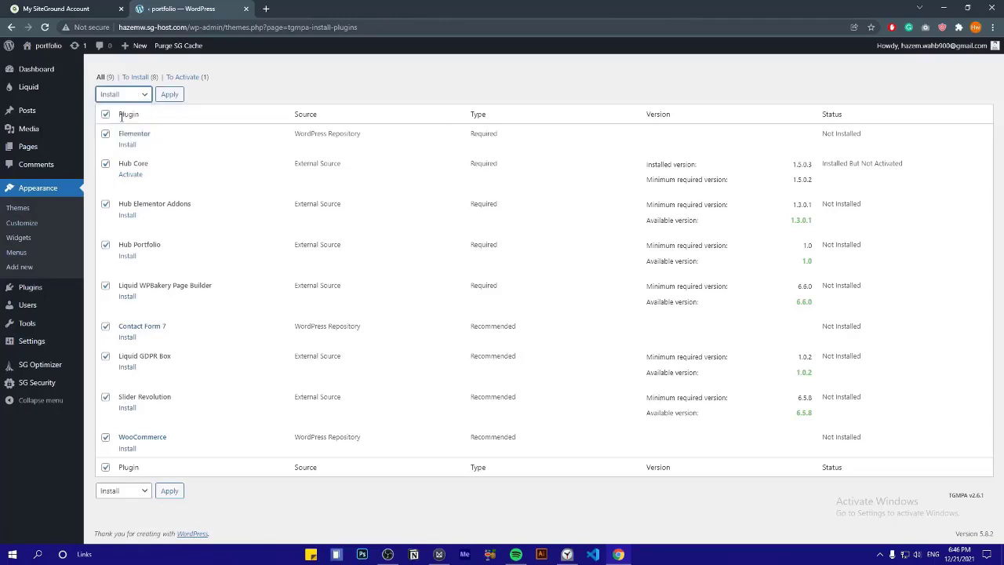
left_click(167, 97)
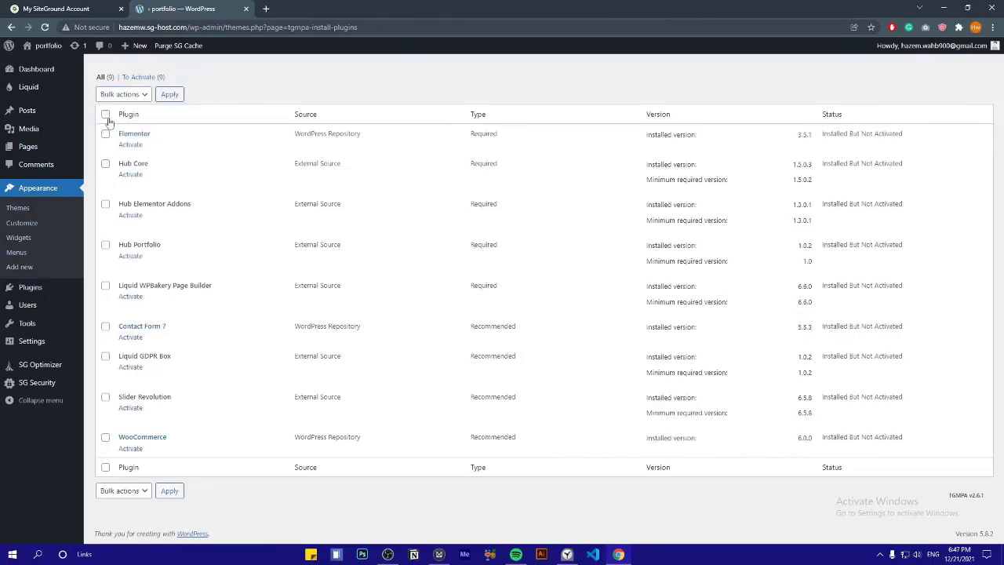
Bulk-activate all nine installed plugins
left_click(121, 94)
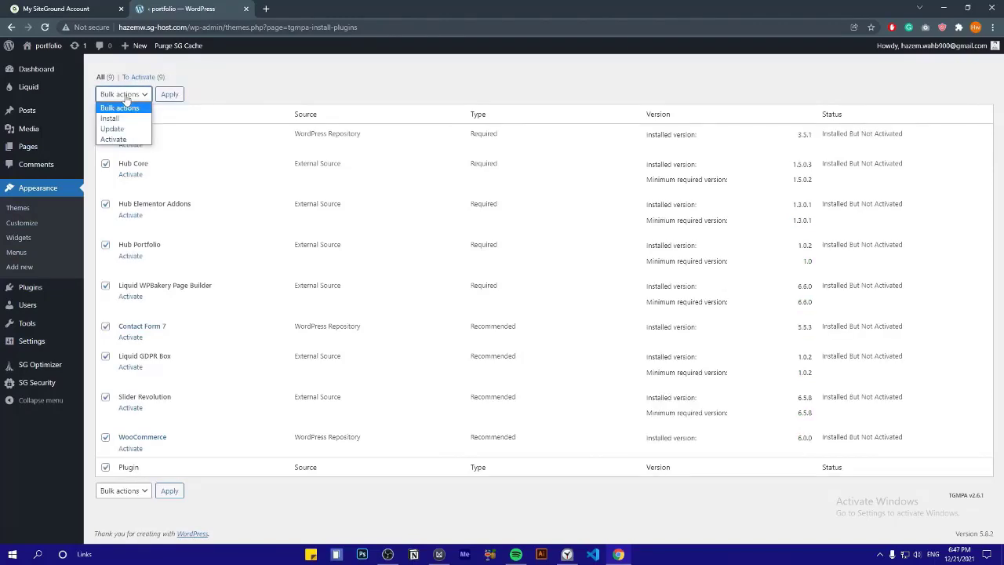
left_click(112, 142)
left_click(167, 95)
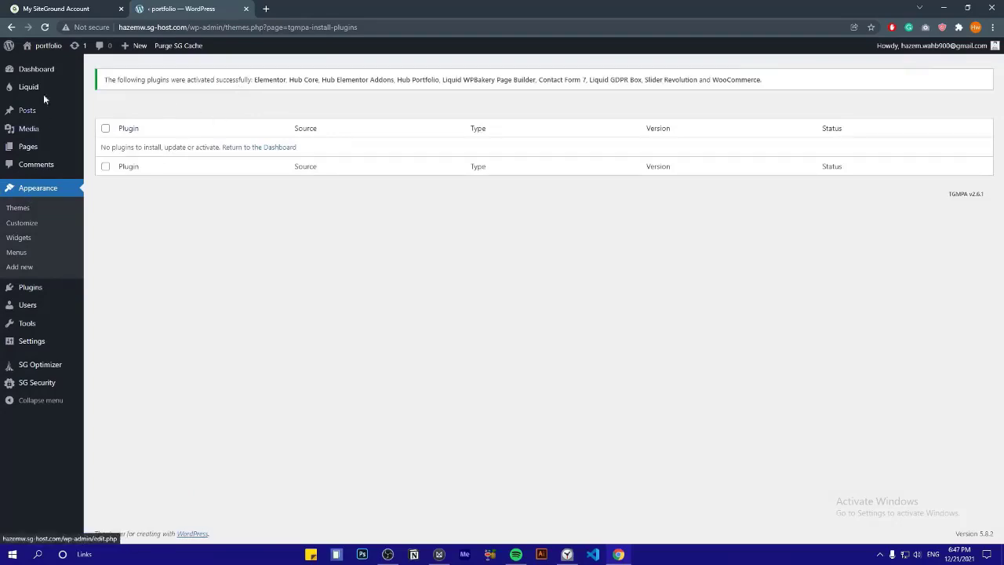
mouse_move(41, 92)
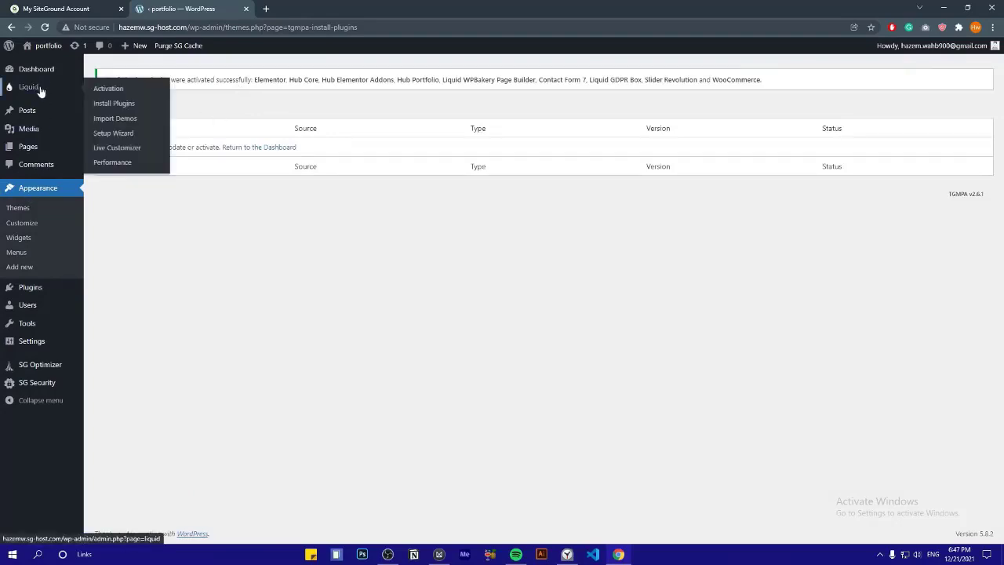
Open Liquid's Import Demos gallery and scroll down to Grid Portfolio
left_click(100, 122)
scroll(585, 222, "down", 5)
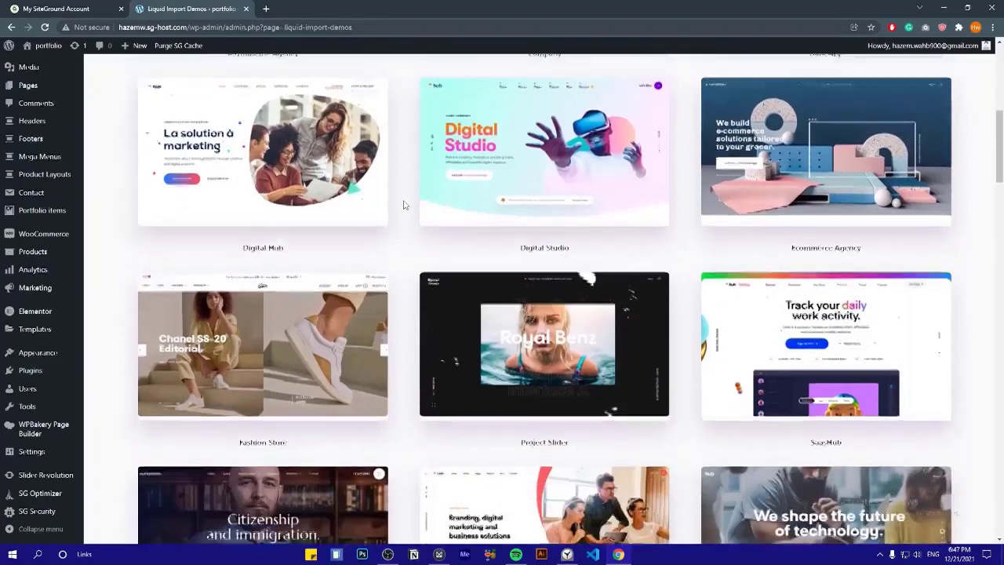
scroll(584, 223, "down", 7)
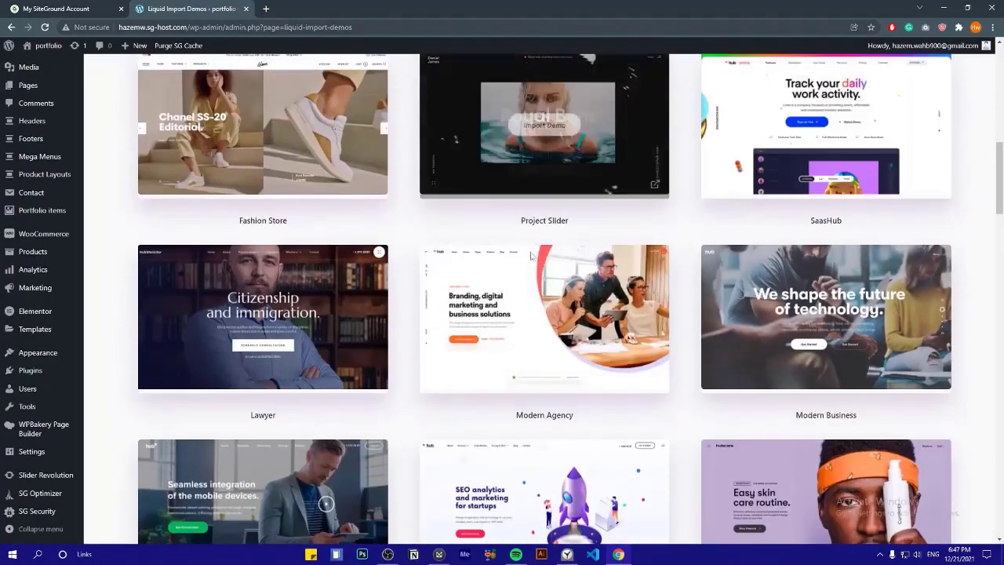
scroll(491, 293, "down", 8)
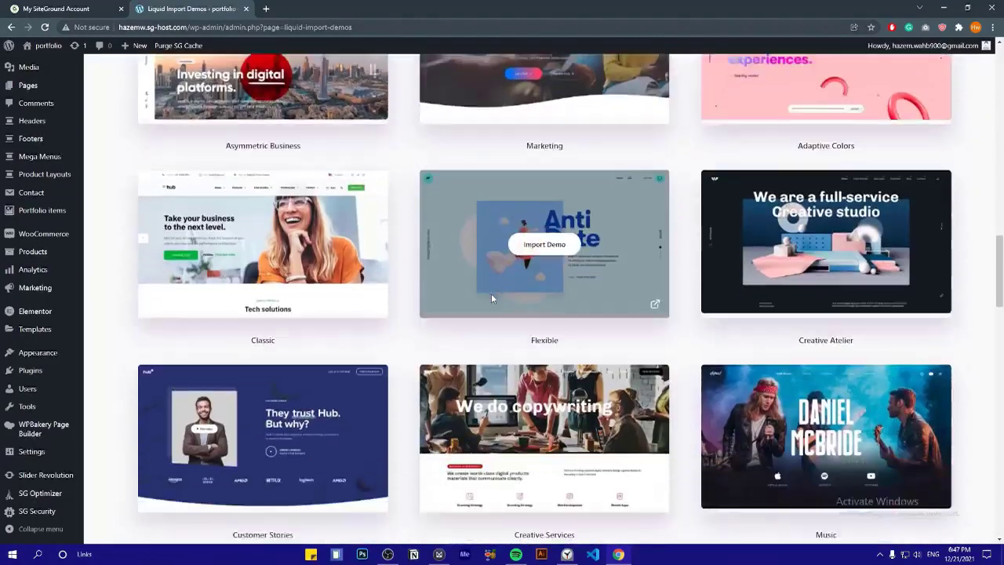
scroll(549, 304, "down", 8)
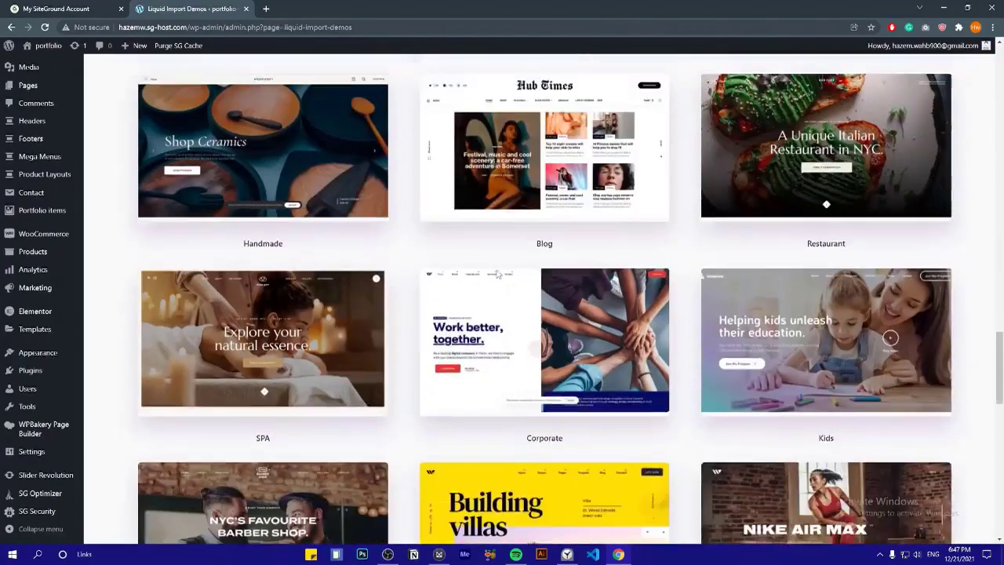
scroll(447, 251, "down", 8)
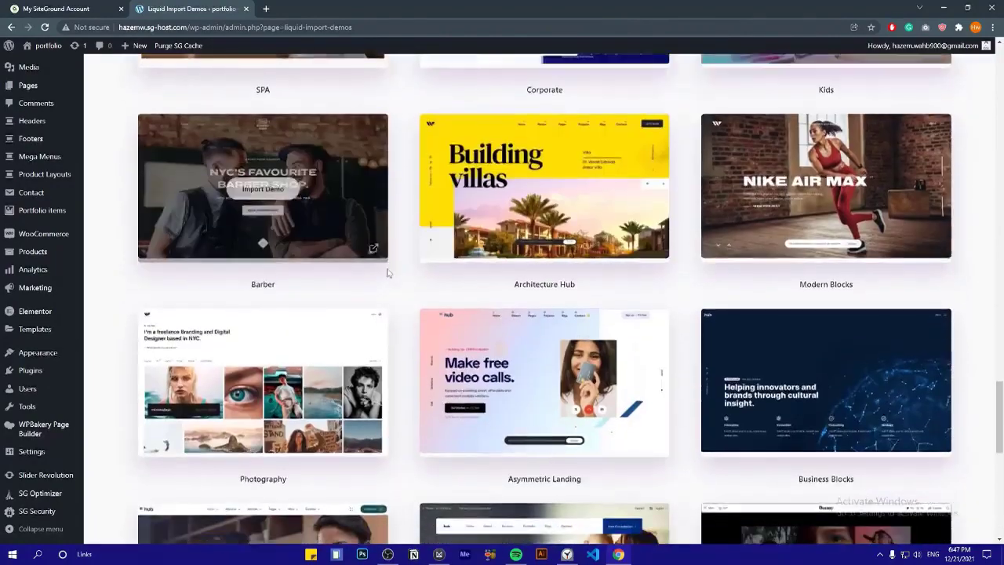
scroll(576, 350, "down", 2)
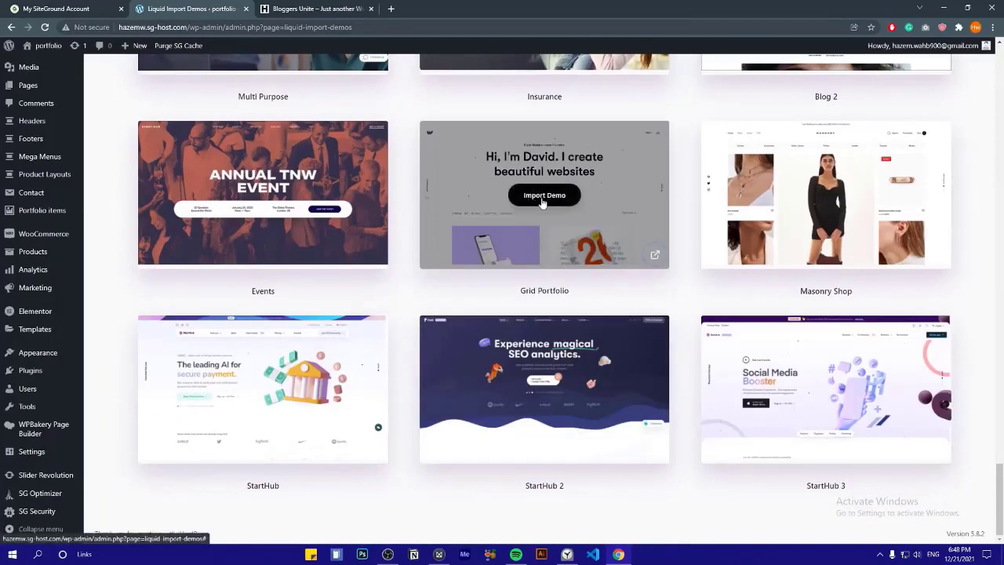
Import the Grid Portfolio demo, confirming the overwrite of current settings
left_click(544, 196)
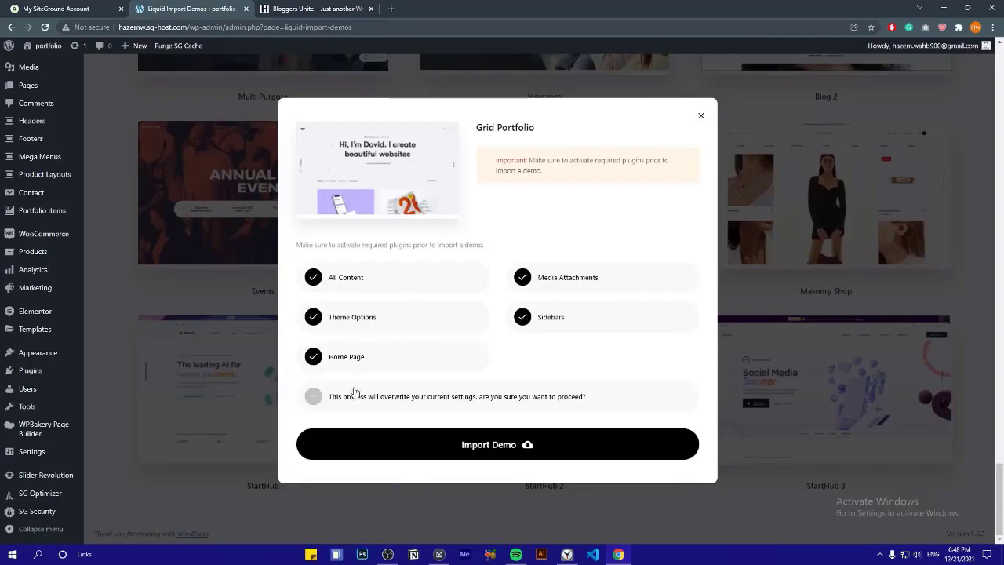
left_click(313, 398)
left_click(494, 444)
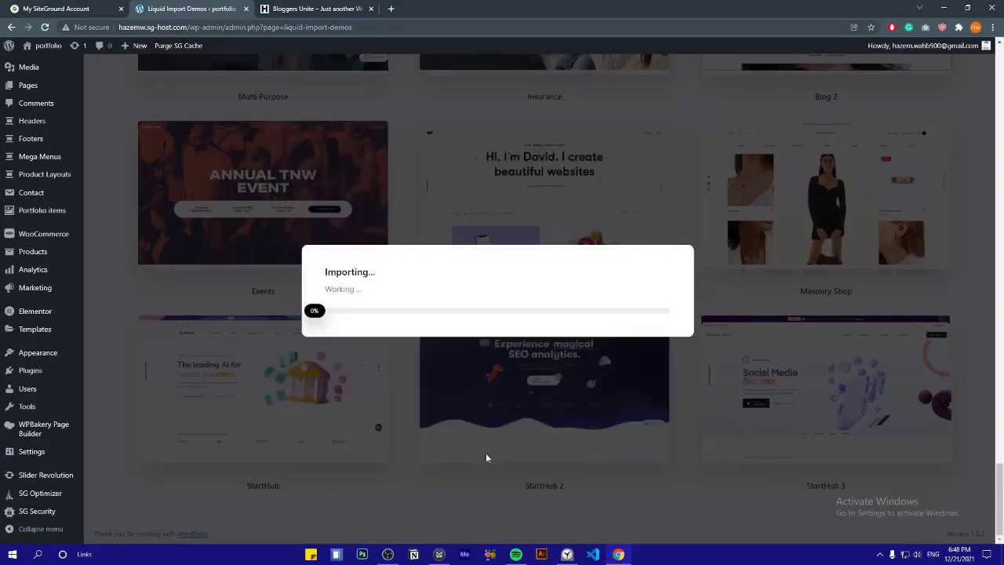
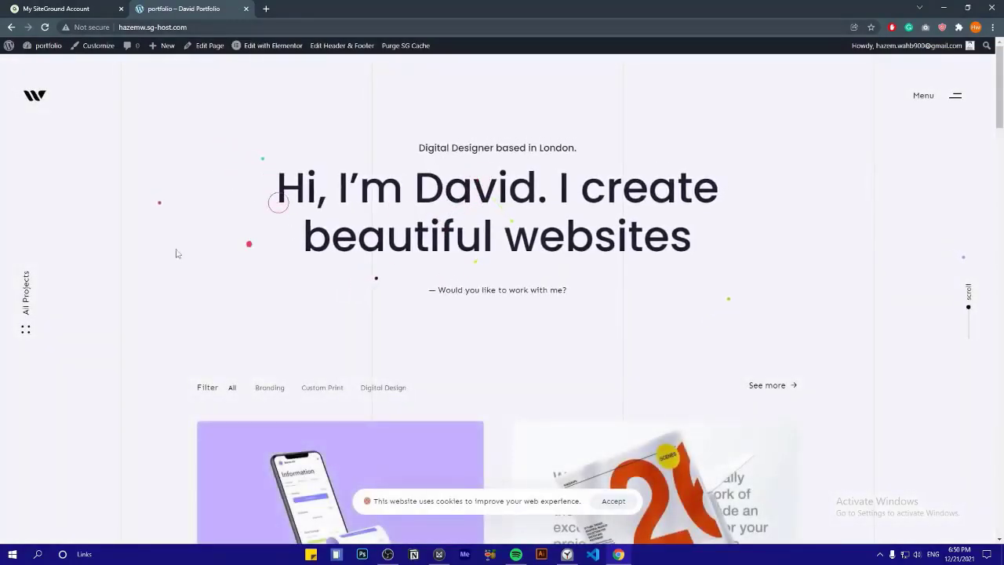
Scroll through the portfolio grid and open the Nexa Mobile project page
scroll(176, 253, "down", 10)
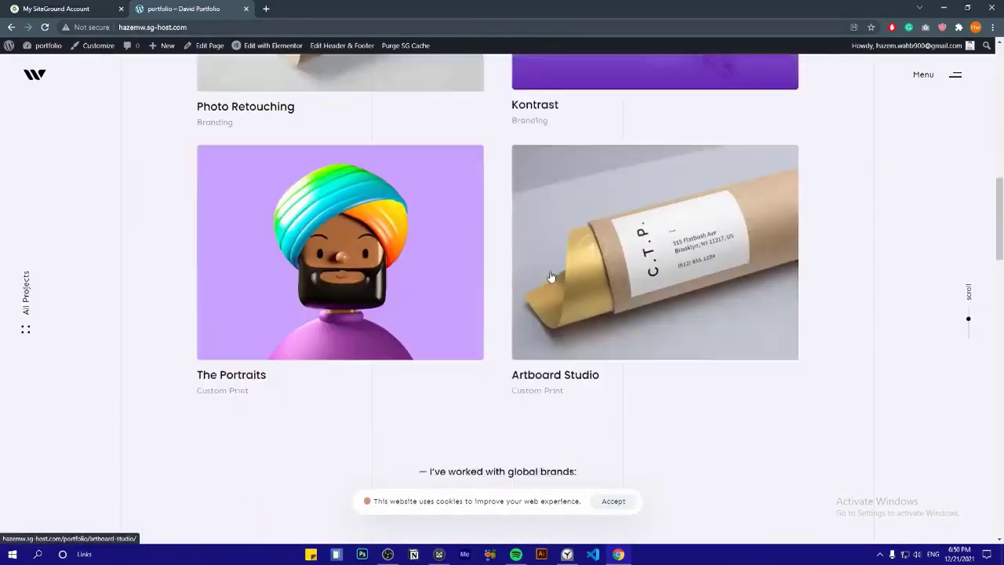
scroll(433, 302, "down", 3)
scroll(264, 251, "down", 5)
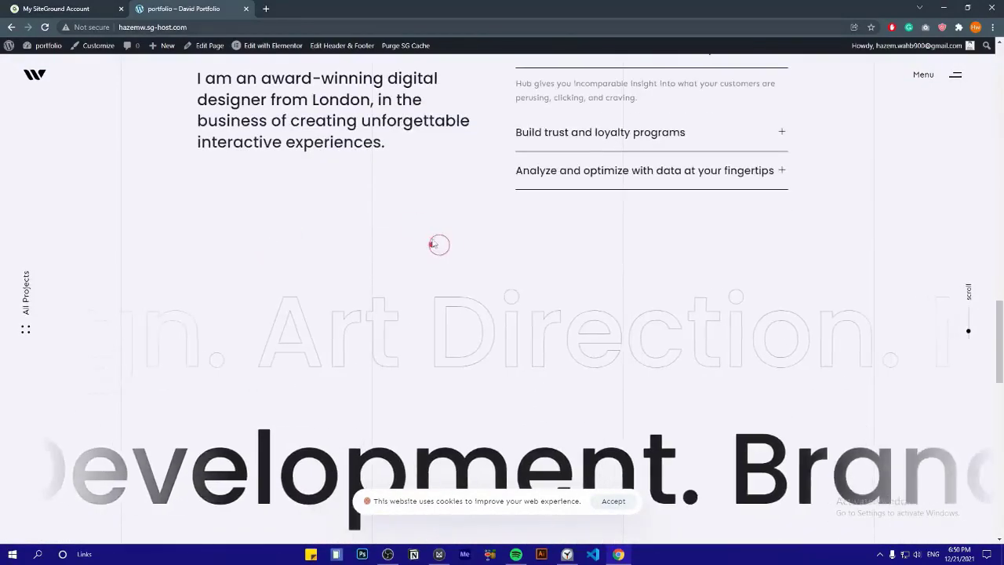
scroll(433, 245, "down", 10)
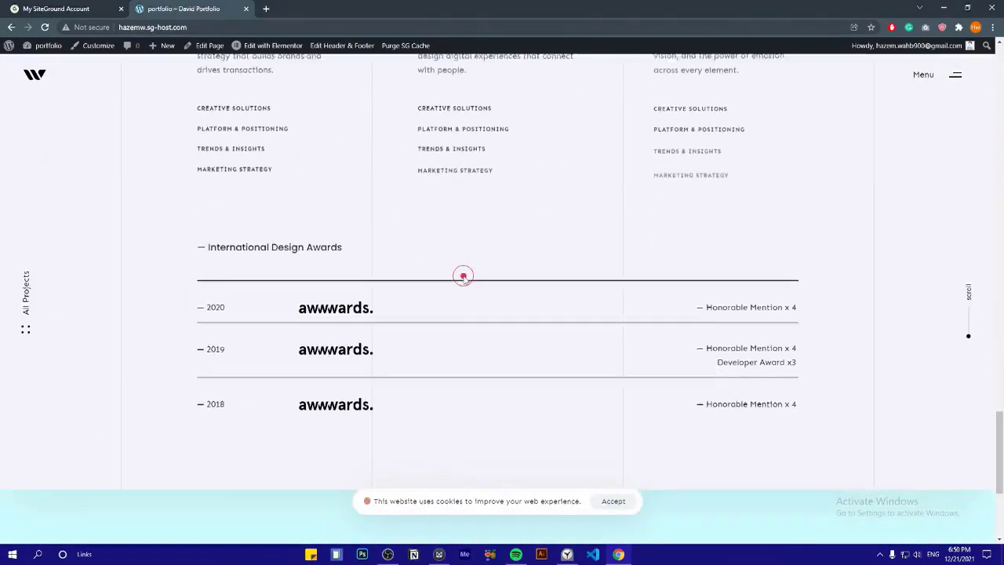
scroll(463, 277, "down", 5)
scroll(460, 282, "up", 8)
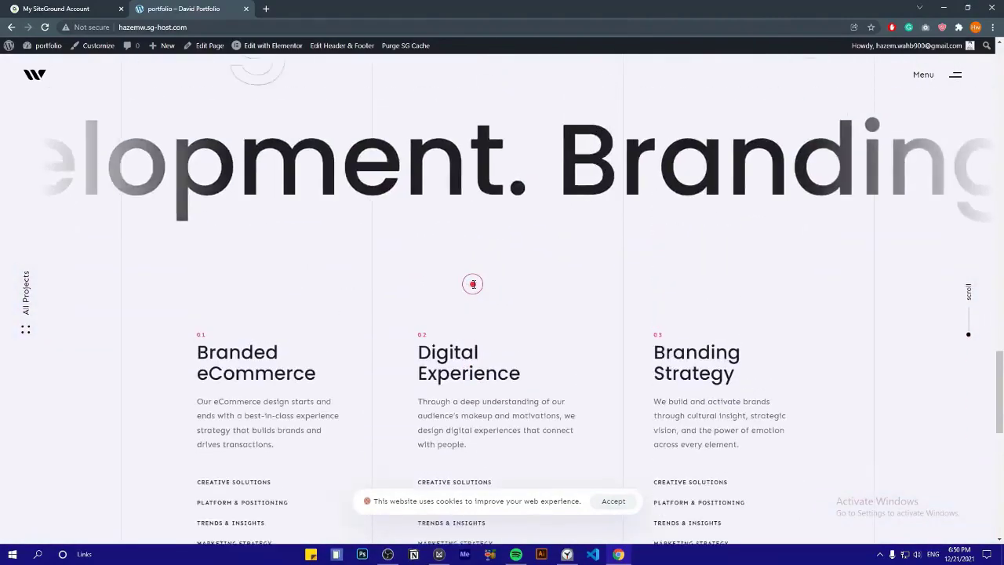
scroll(473, 284, "up", 5)
scroll(258, 303, "up", 5)
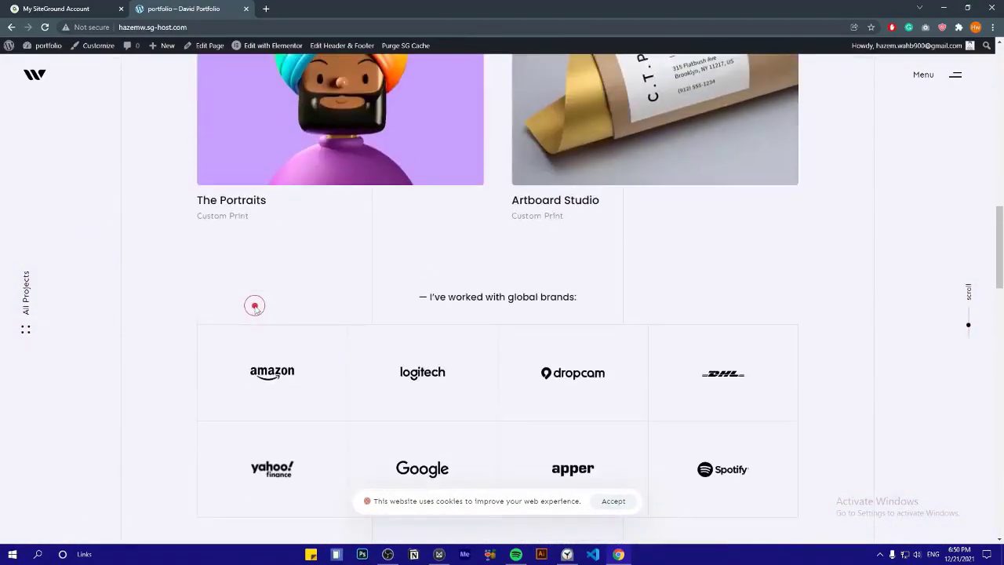
scroll(254, 306, "up", 12)
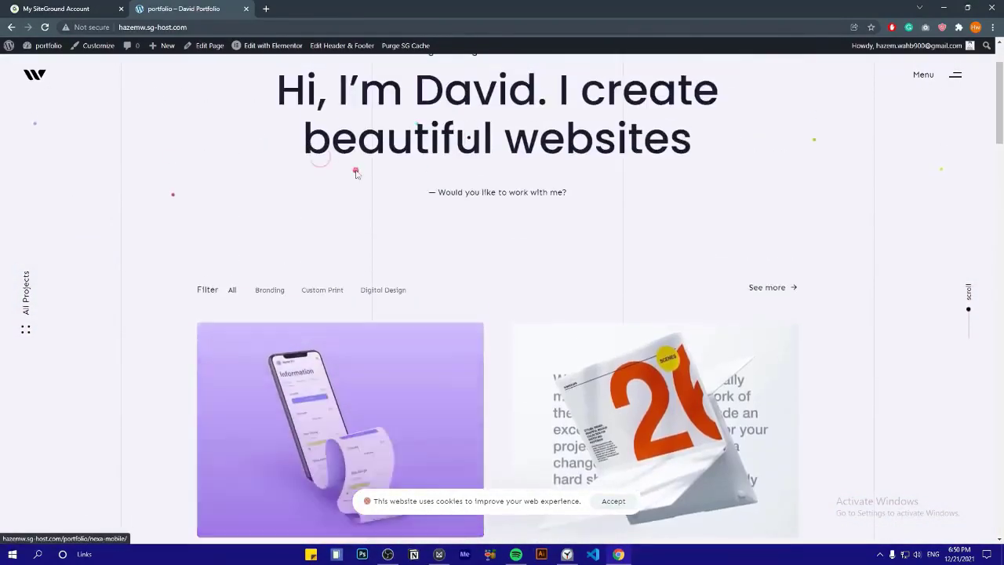
scroll(361, 185, "down", 2)
left_click(340, 267)
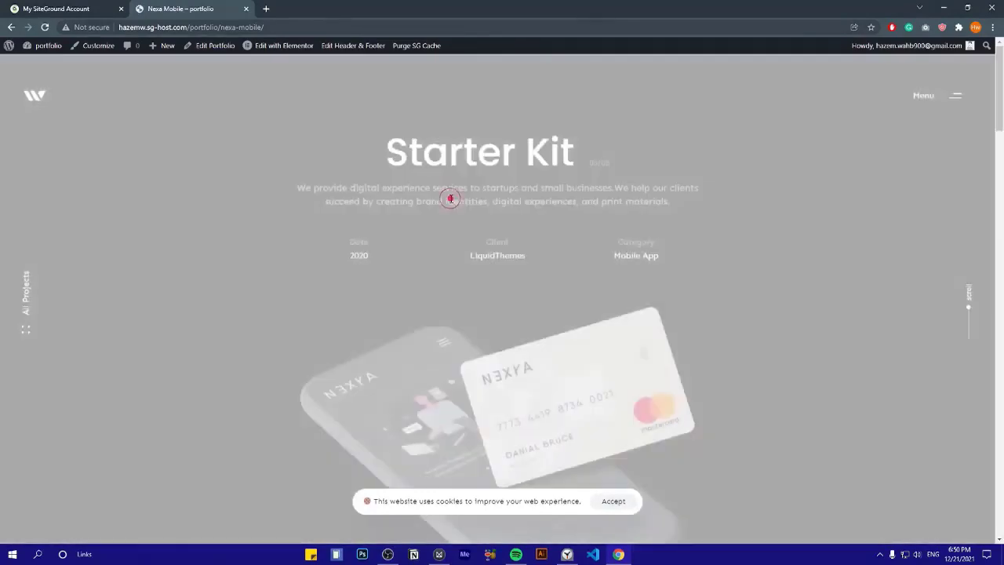
Browse the Nexa Mobile page and go to the previous project, Aliens do 3D Automobile
scroll(451, 198, "down", 10)
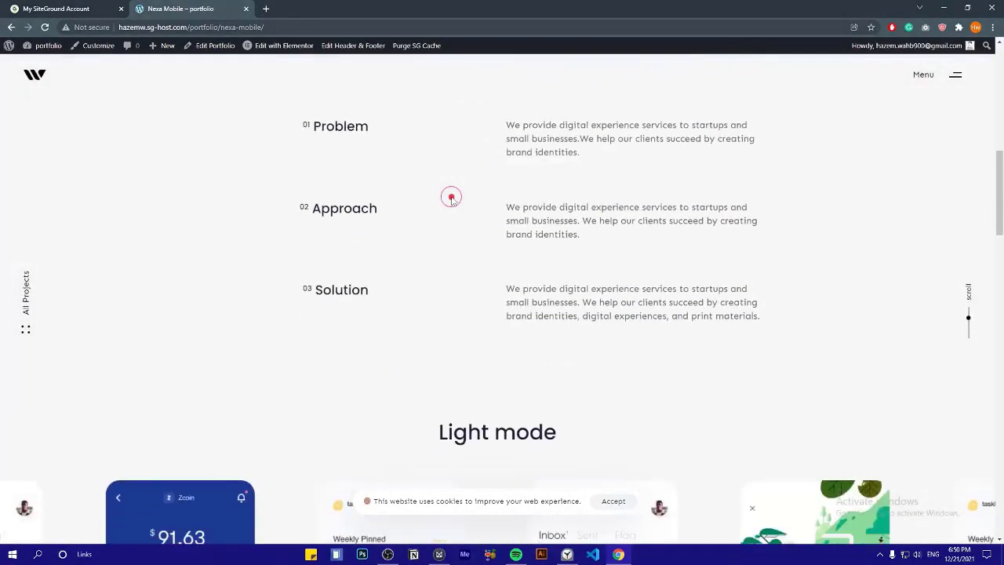
scroll(475, 243, "down", 4)
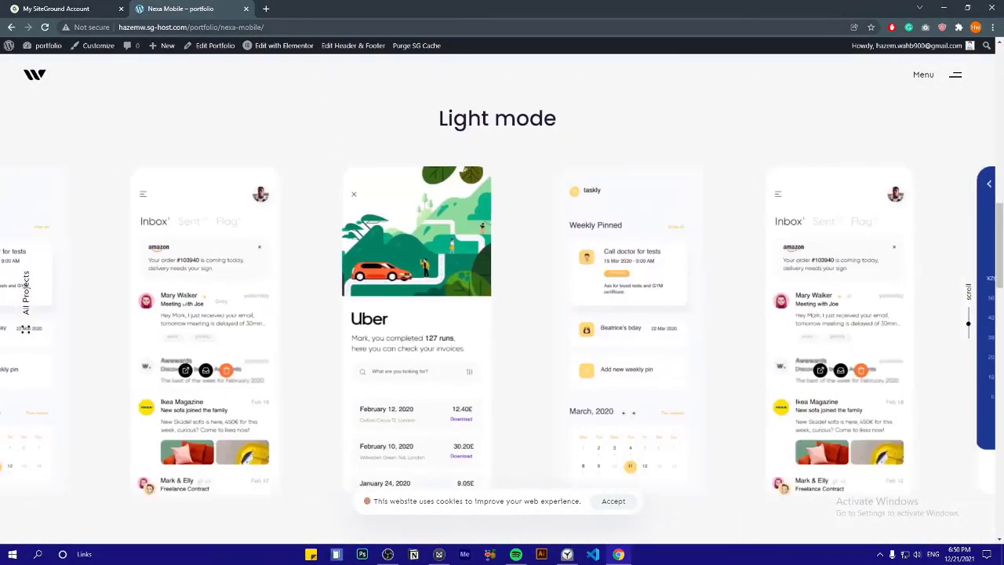
scroll(369, 239, "down", 5)
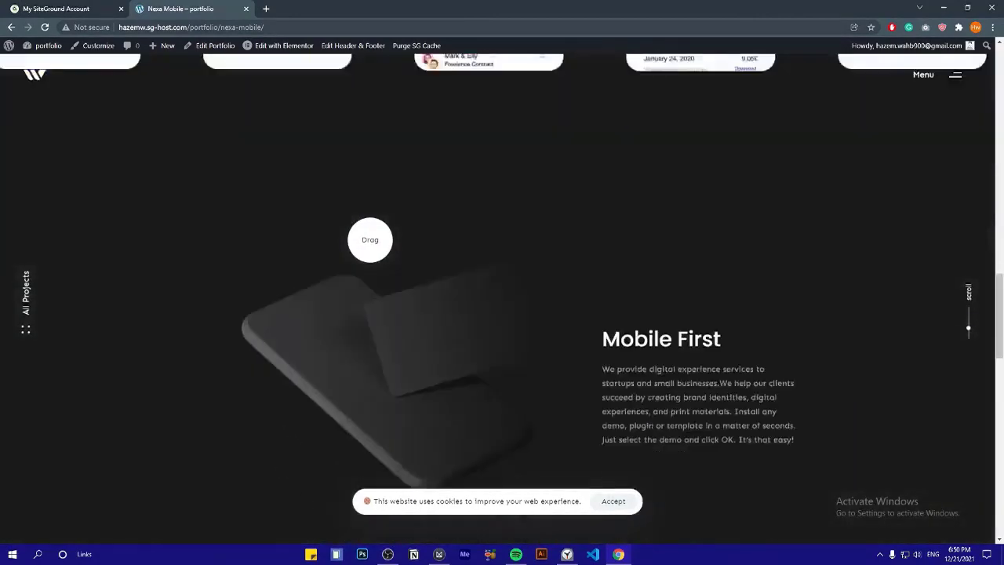
scroll(370, 239, "down", 6)
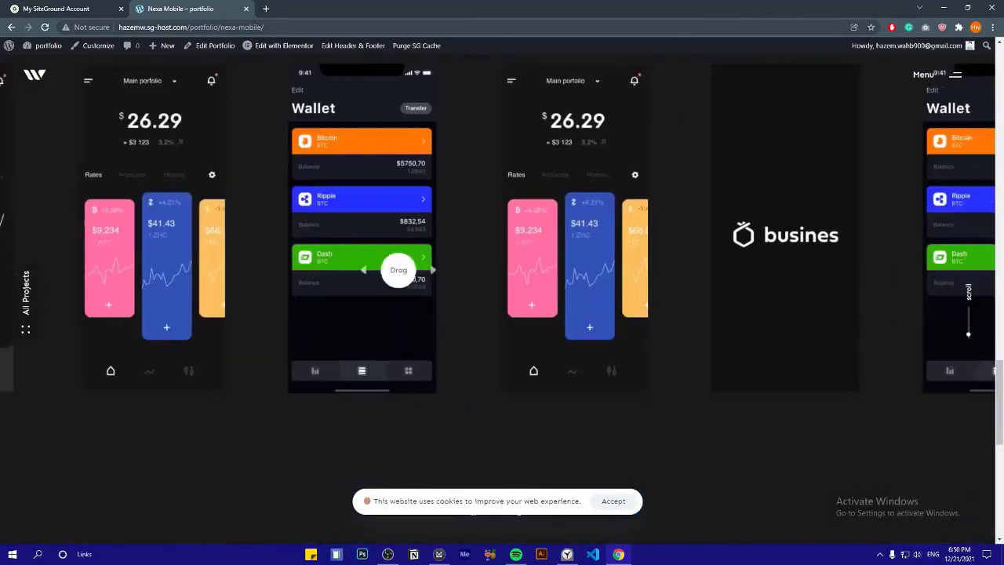
scroll(325, 253, "down", 5)
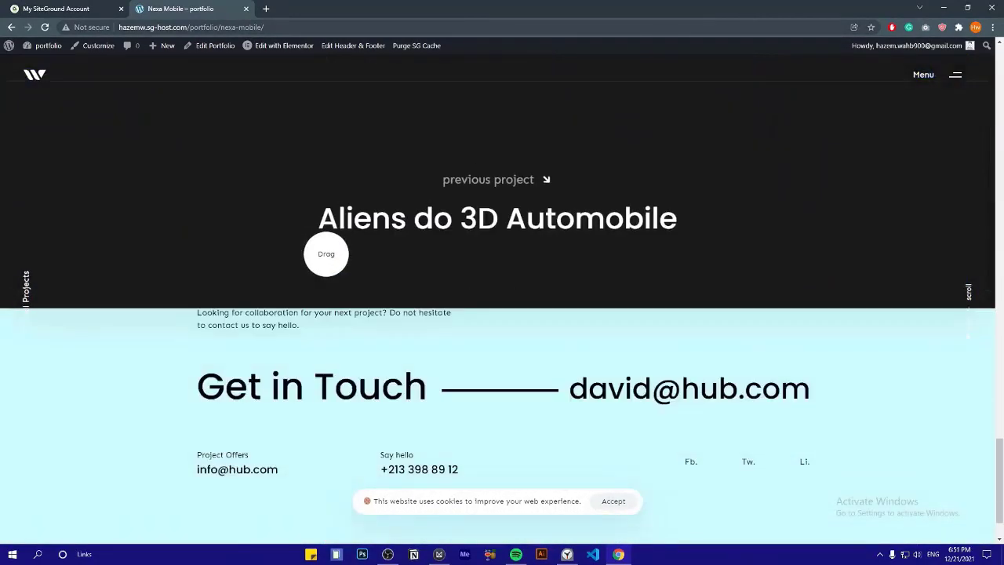
scroll(326, 255, "up", 2)
scroll(423, 237, "down", 1)
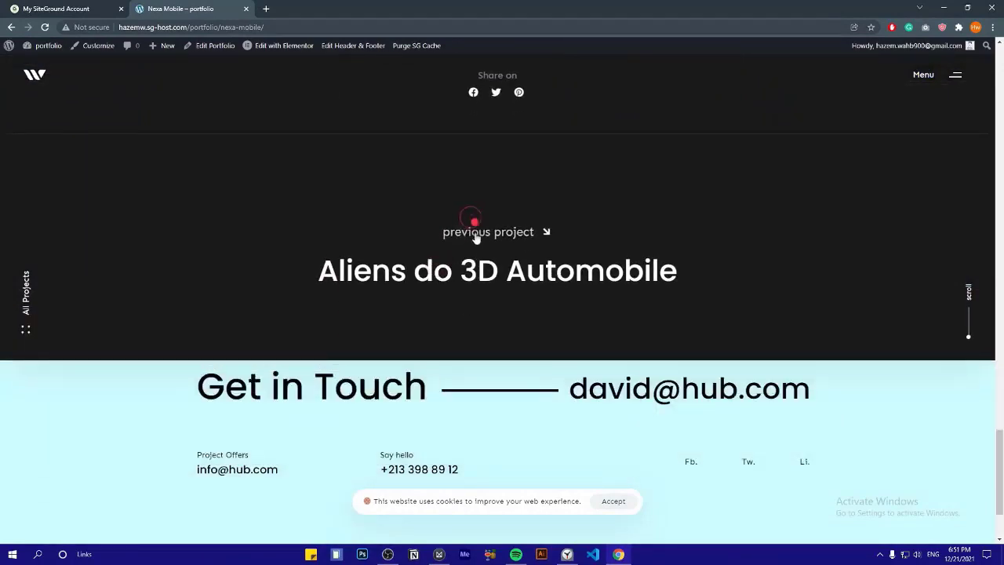
left_click(454, 280)
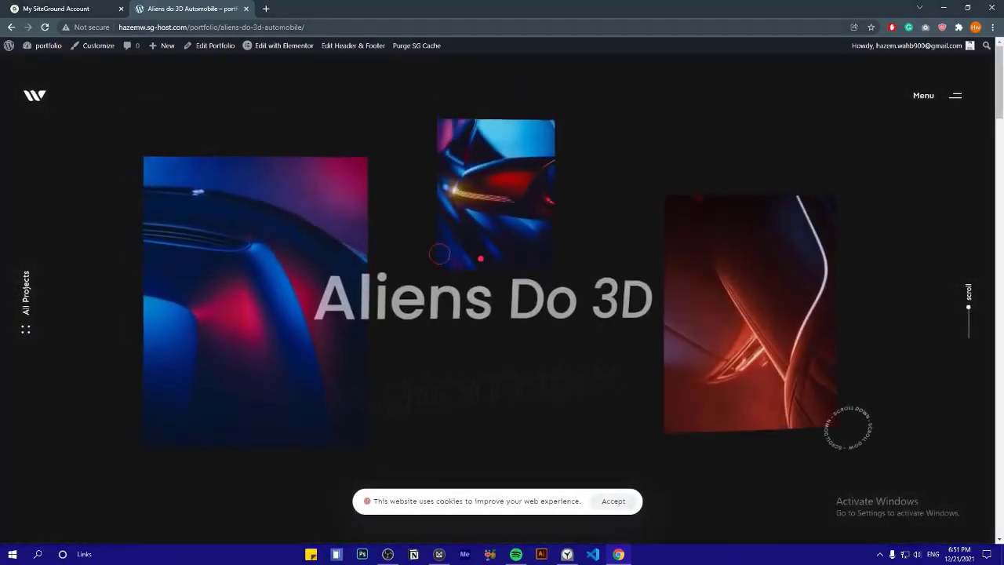
Browse the Aliens project page, open and close the site menu, then close the tab
scroll(475, 287, "down", 2)
scroll(541, 205, "down", 2)
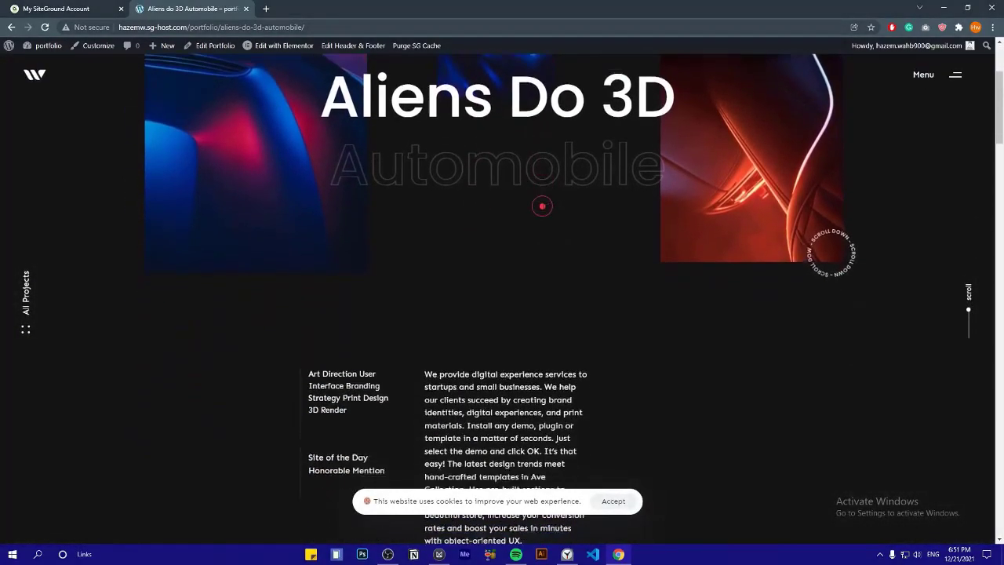
scroll(541, 206, "down", 5)
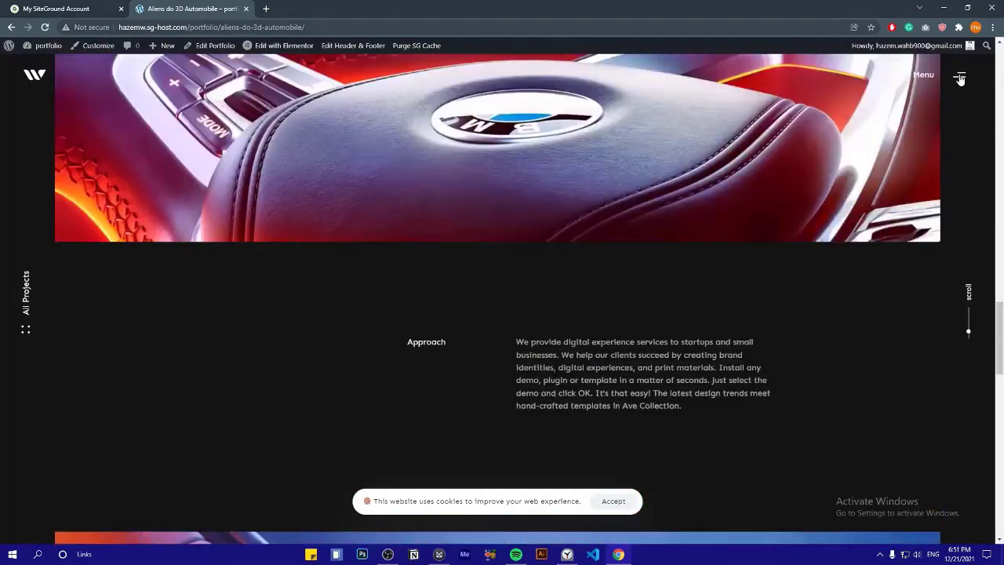
left_click(960, 78)
scroll(831, 218, "down", 2)
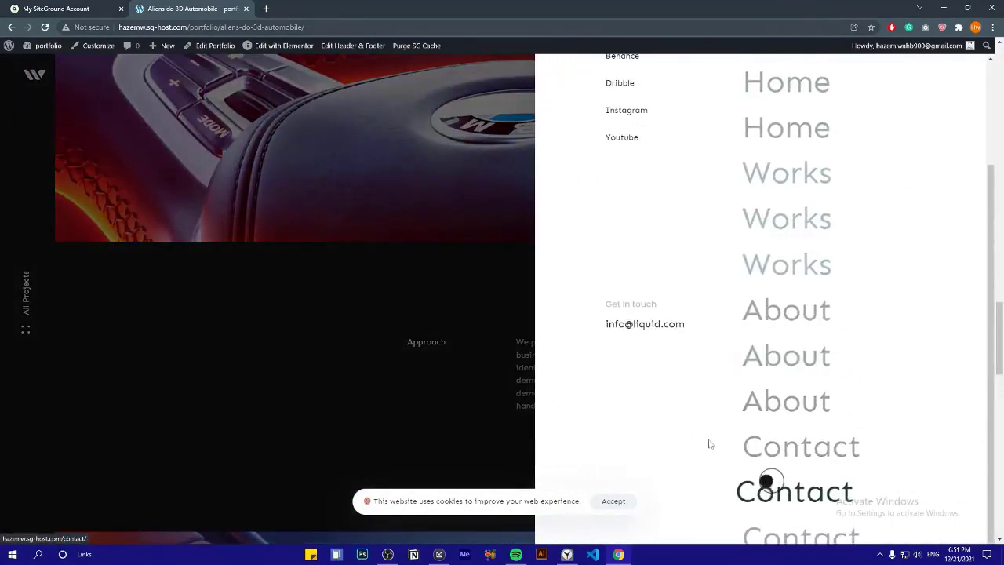
scroll(709, 443, "up", 3)
left_click(360, 270)
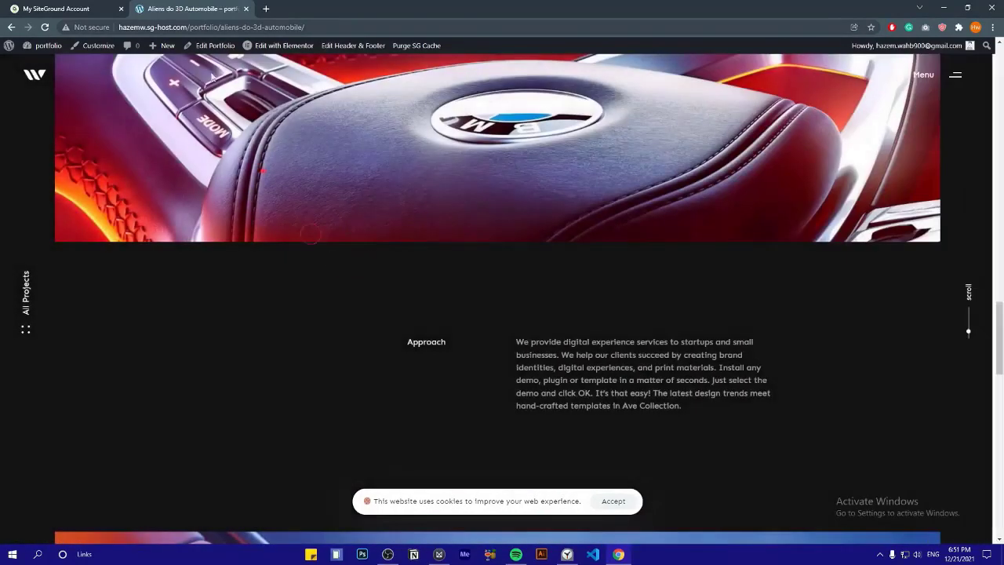
left_click(246, 9)
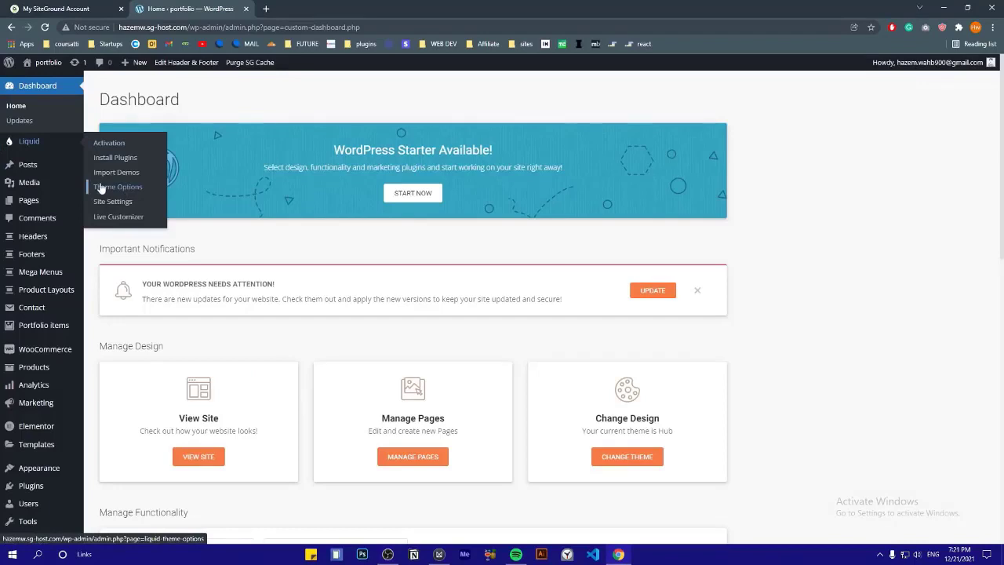
Open the Hub Theme Options and review the Header settings
left_click(116, 187)
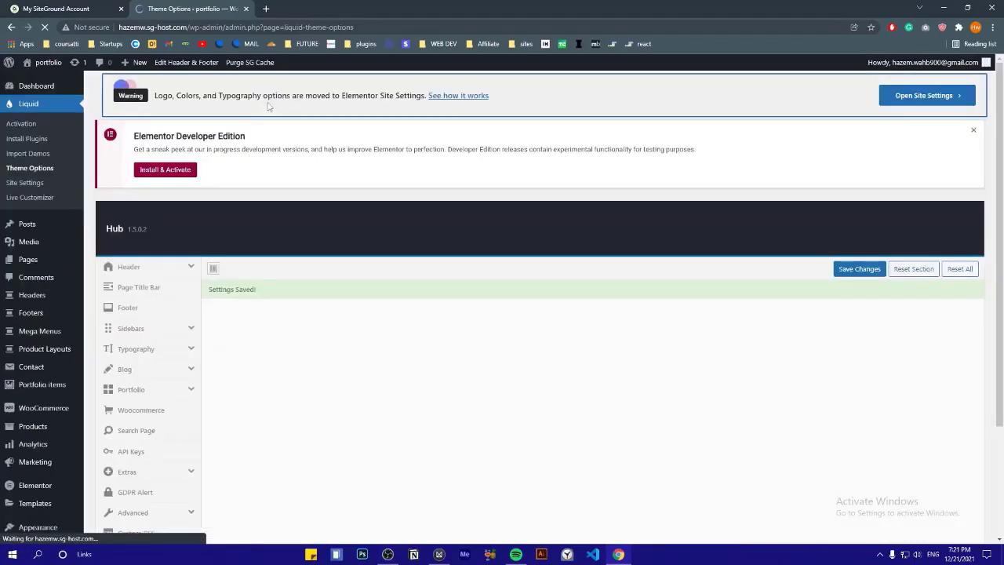
scroll(292, 275, "down", 3)
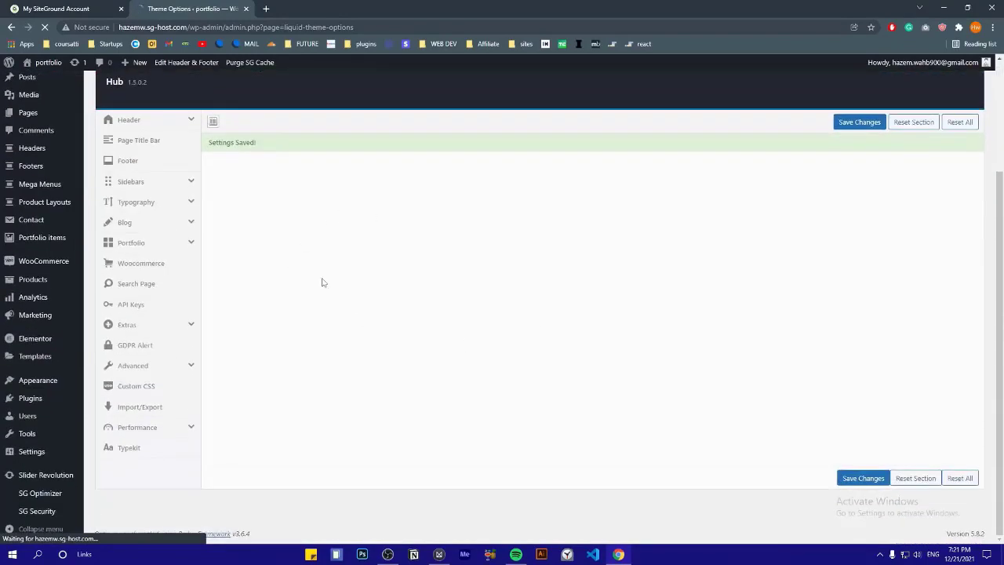
scroll(448, 273, "up", 2)
left_click(145, 228)
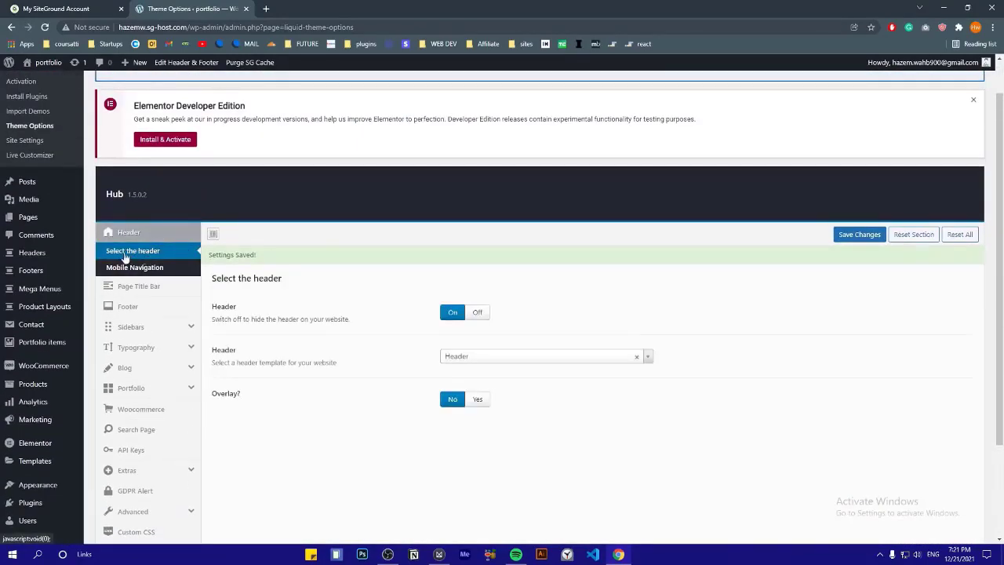
scroll(298, 268, "down", 1)
triple_click(259, 265)
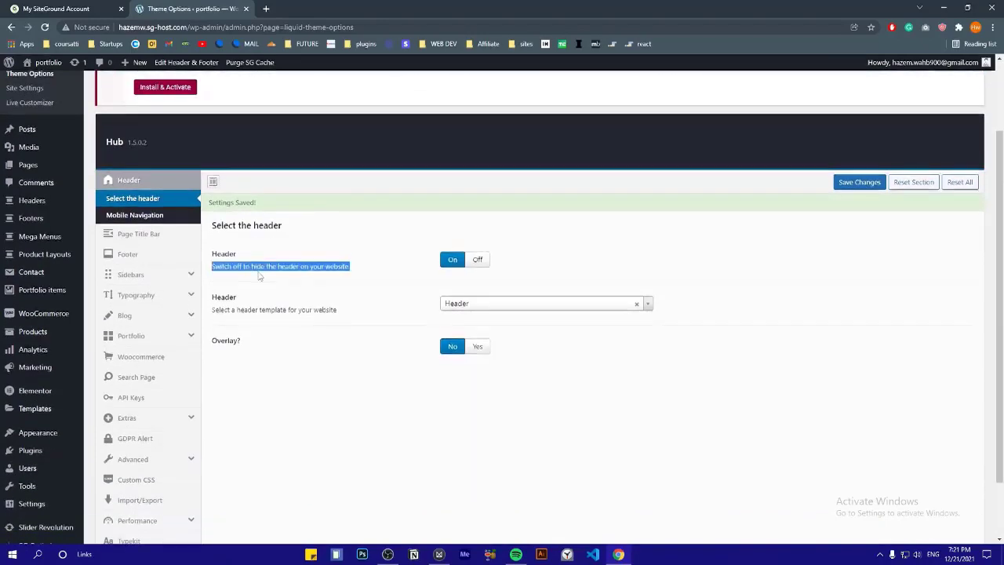
left_click(262, 276)
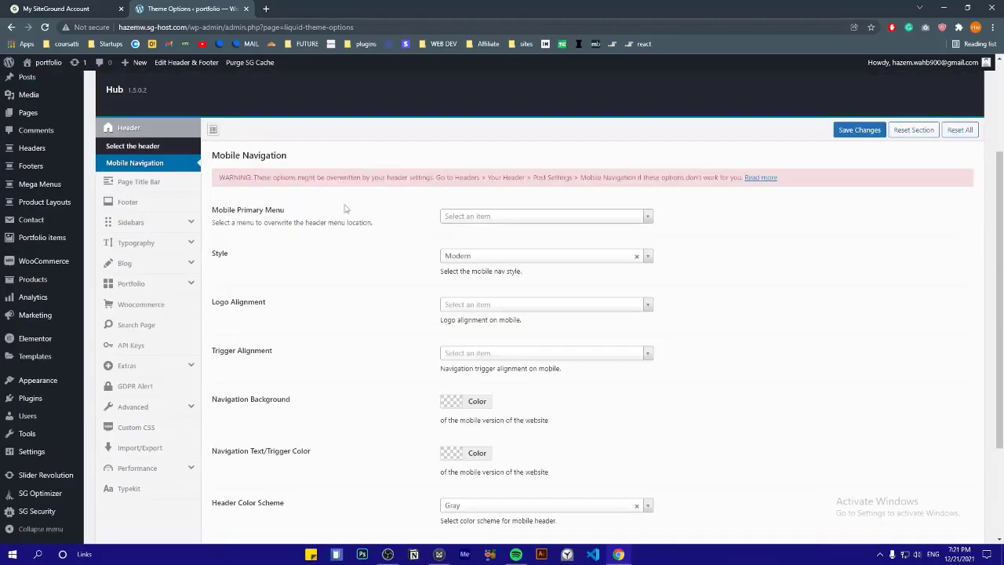
Look through the Page Title Bar, Sidebars and Typography theme option sections
scroll(345, 242, "down", 2)
scroll(343, 242, "up", 10)
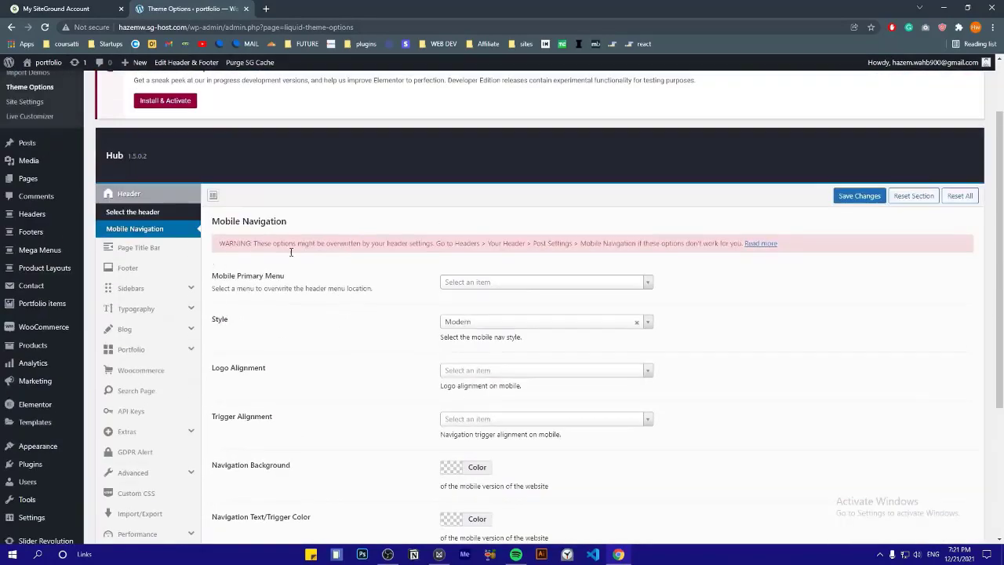
left_click(152, 251)
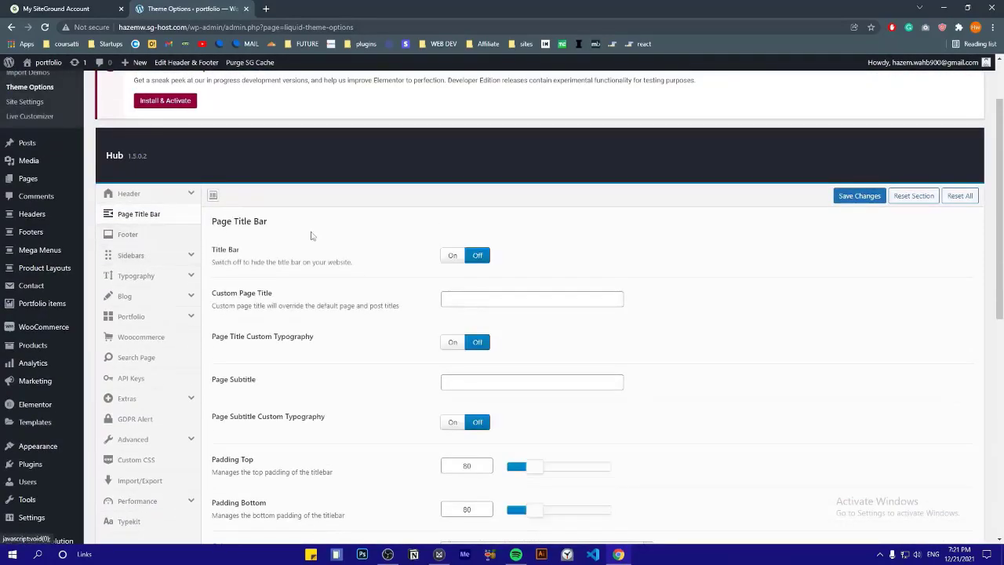
scroll(321, 227, "down", 2)
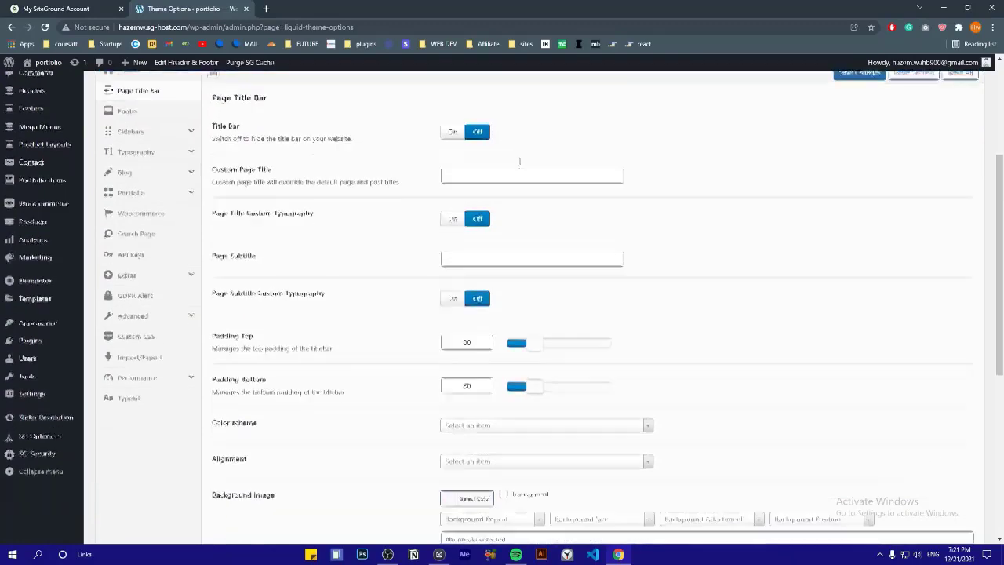
left_click(131, 150)
scroll(165, 319, "down", 1)
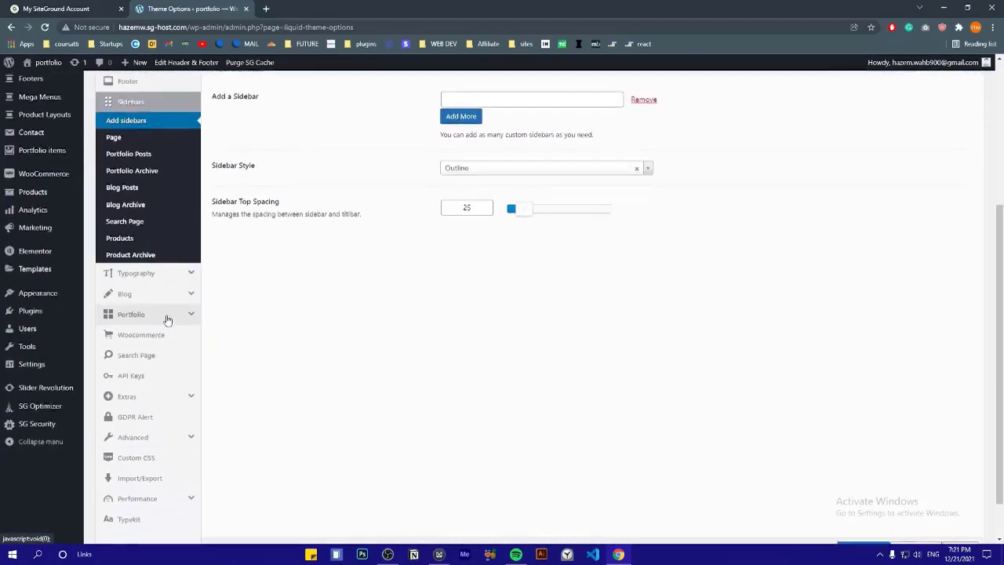
left_click(172, 271)
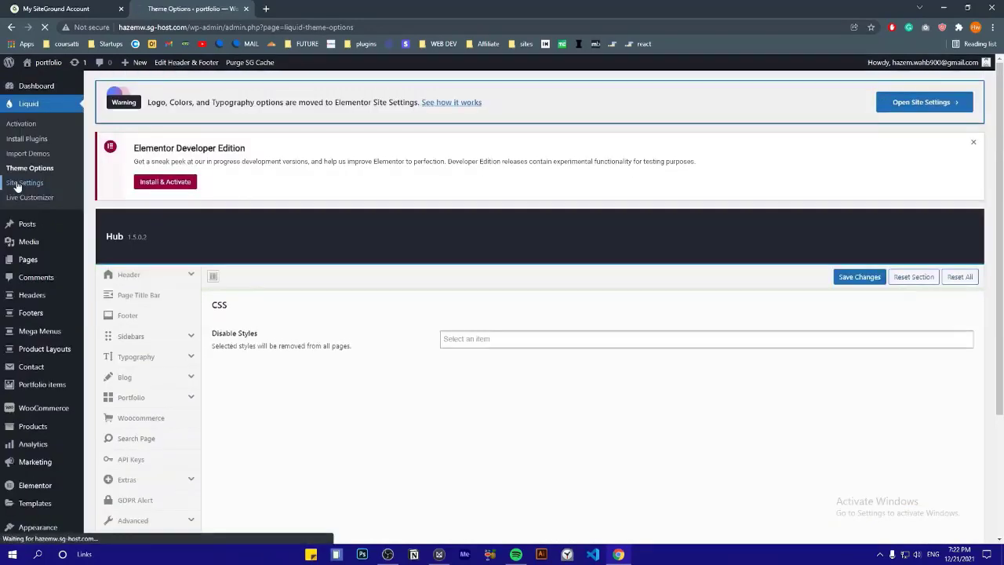
In Global Colors, make Accent a dark green and shift Primary to violet #7365E4
left_click(17, 185)
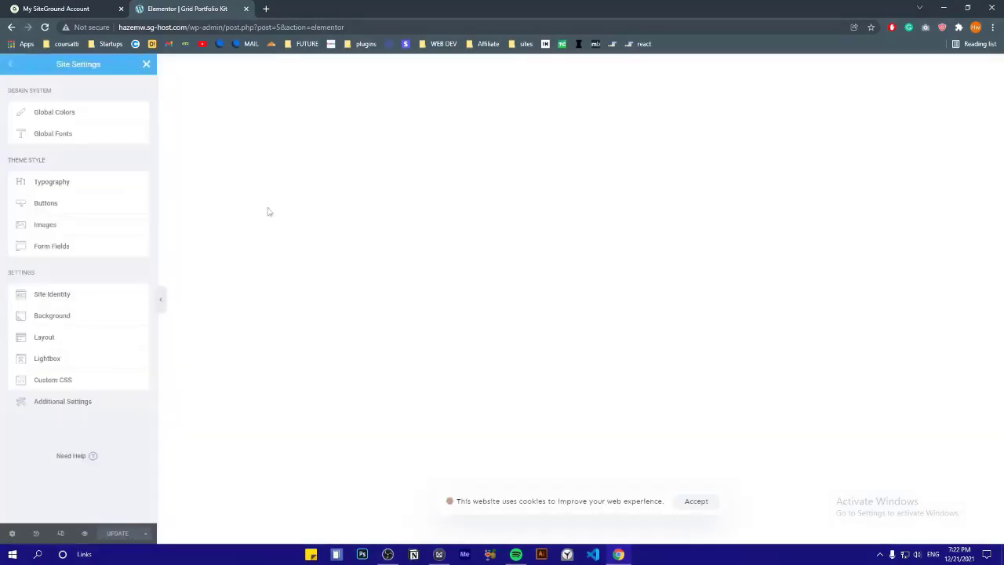
left_click(41, 116)
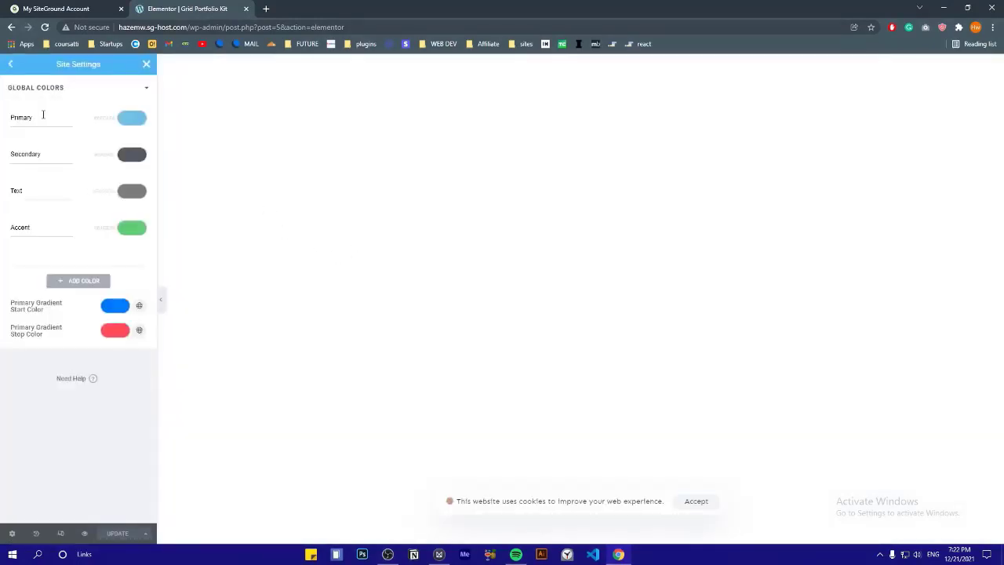
left_click(133, 228)
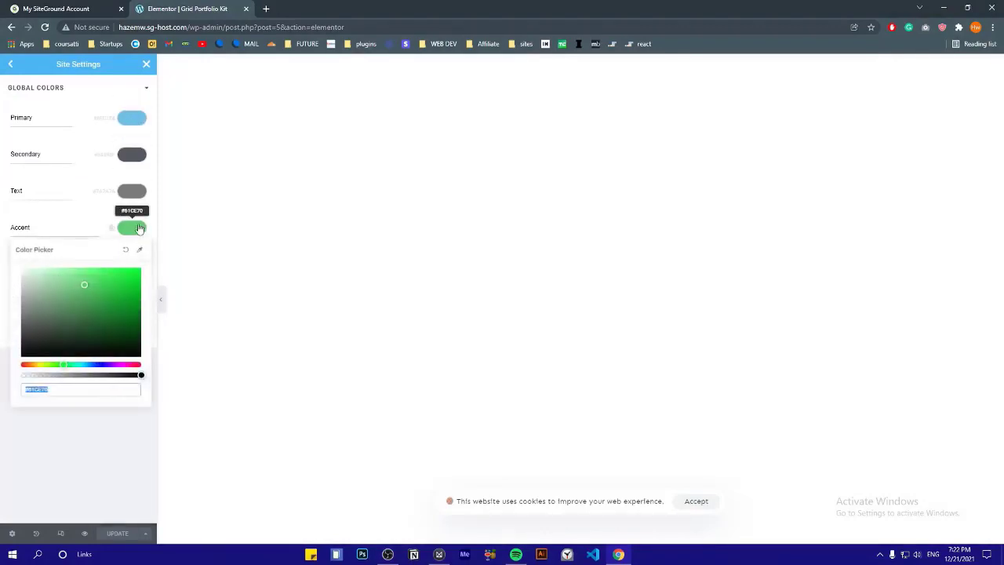
left_click(100, 314)
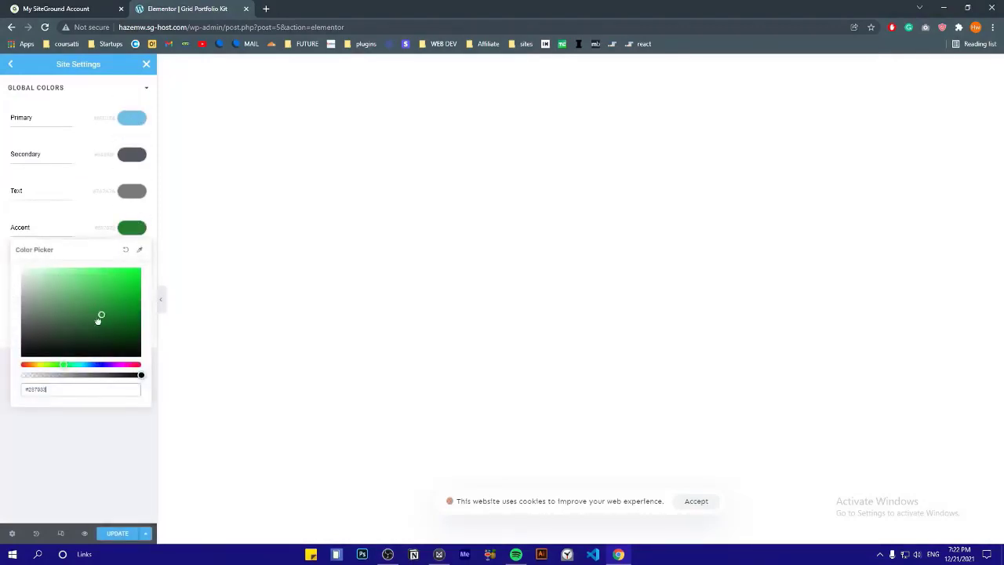
left_click_drag(98, 319, 78, 342)
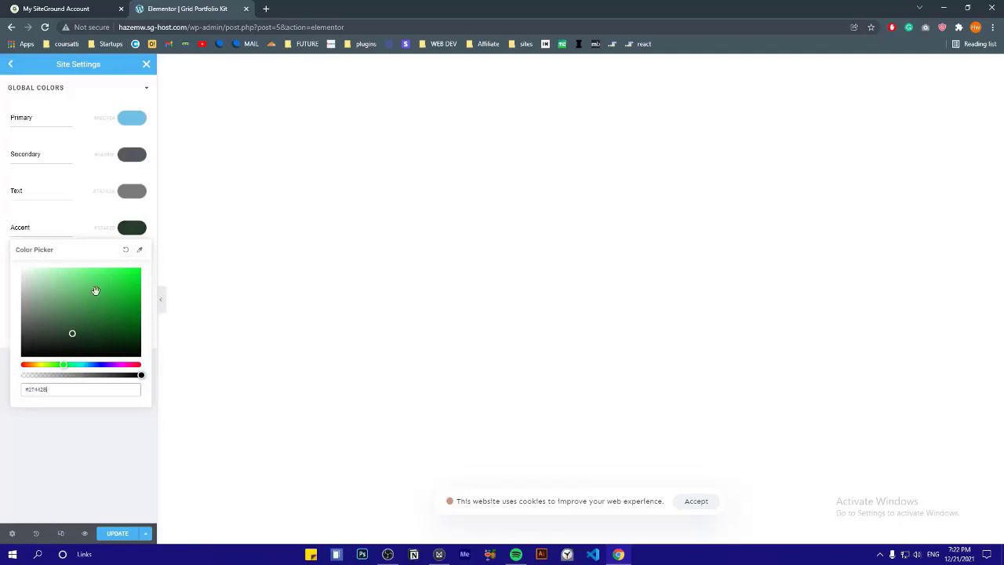
left_click(132, 118)
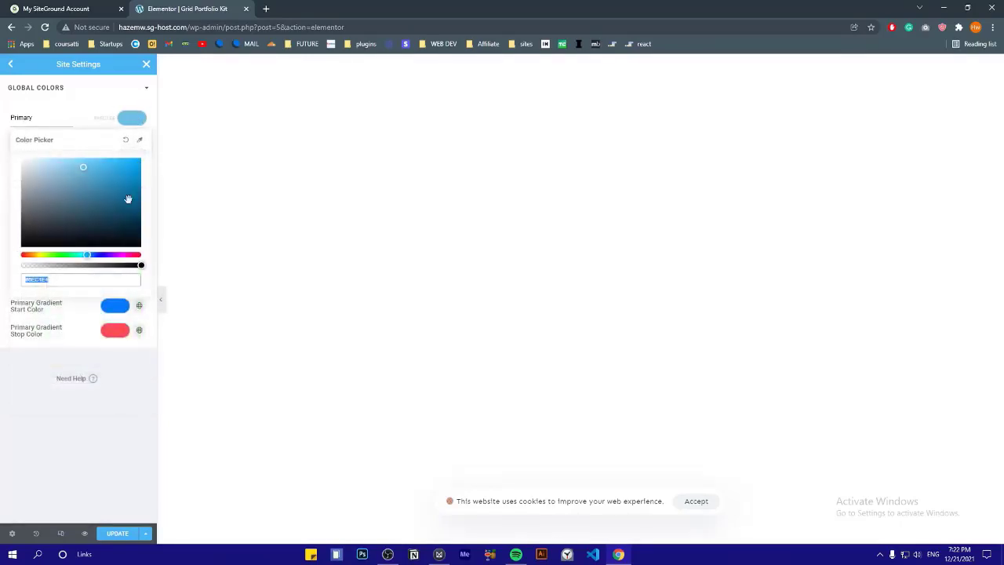
left_click_drag(87, 256, 102, 255)
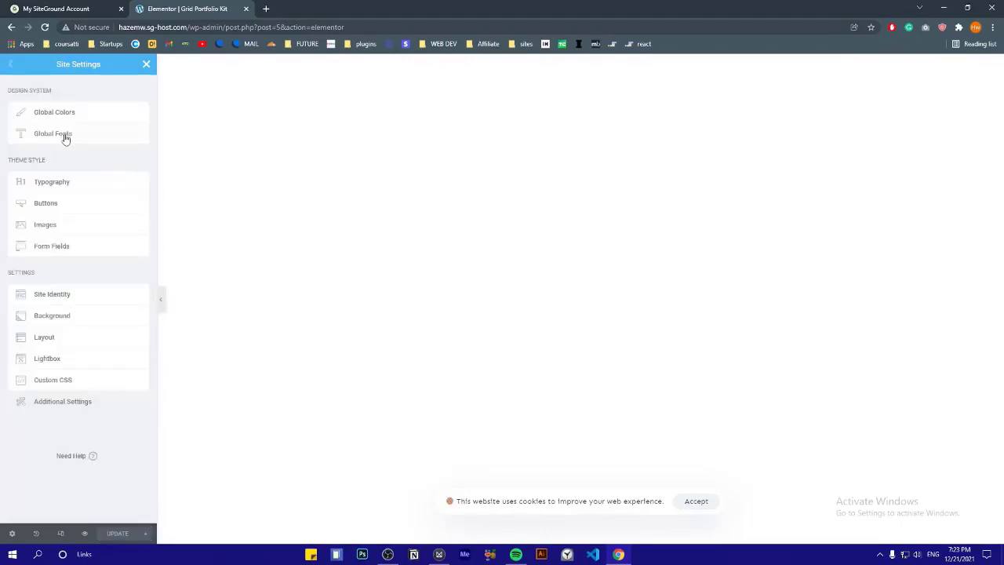
In Global Fonts, change the Primary typography family from Roboto to Rhodium Libre
left_click(66, 136)
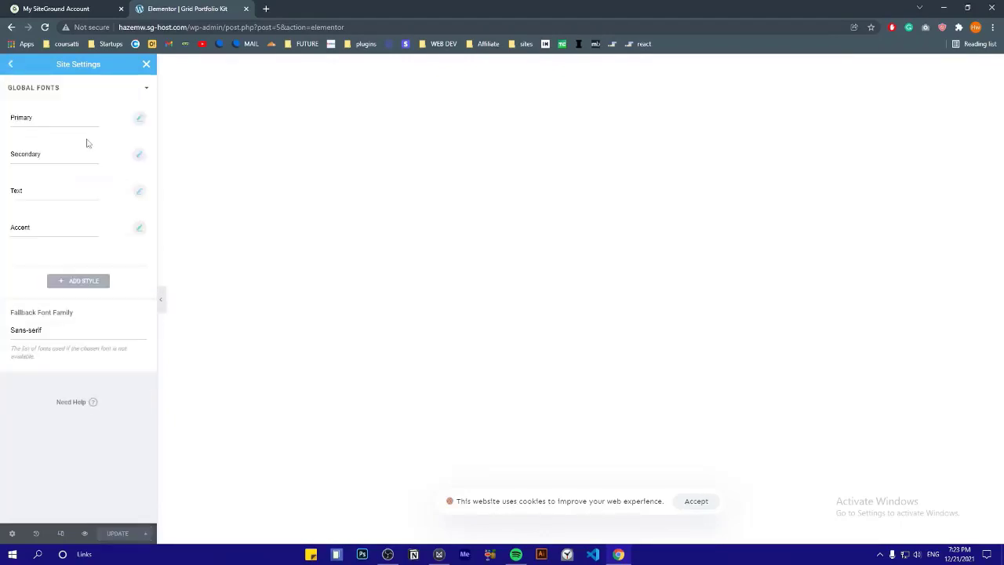
left_click(138, 117)
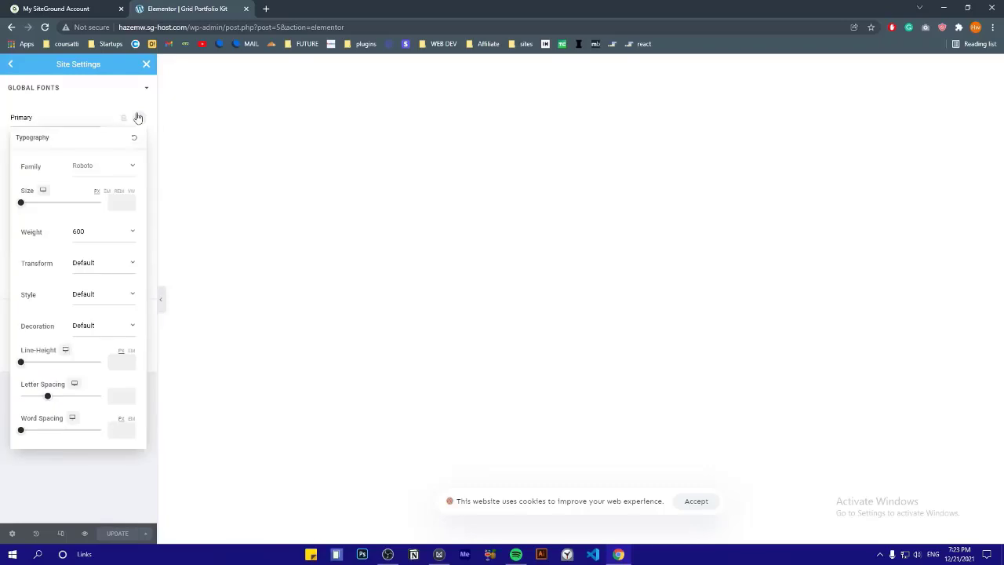
left_click(109, 167)
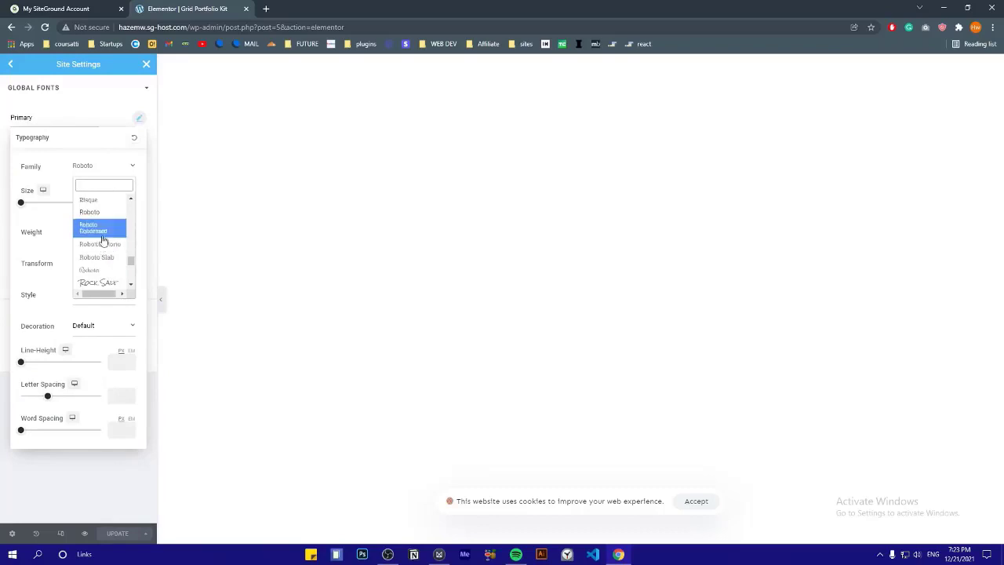
scroll(110, 261, "up", 2)
left_click(106, 264)
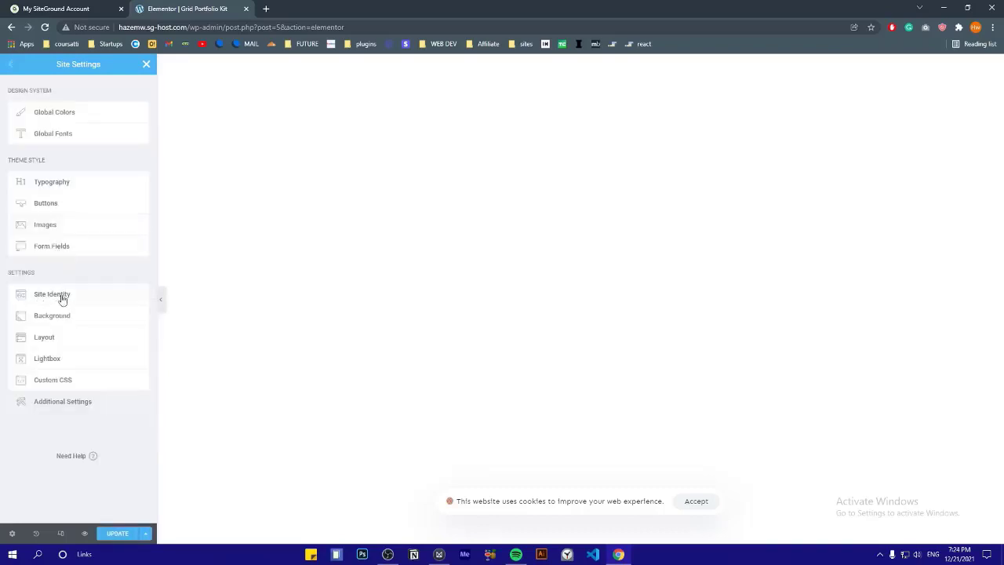
Replace the Site Identity default logo with a cartoon avatar image
left_click(56, 302)
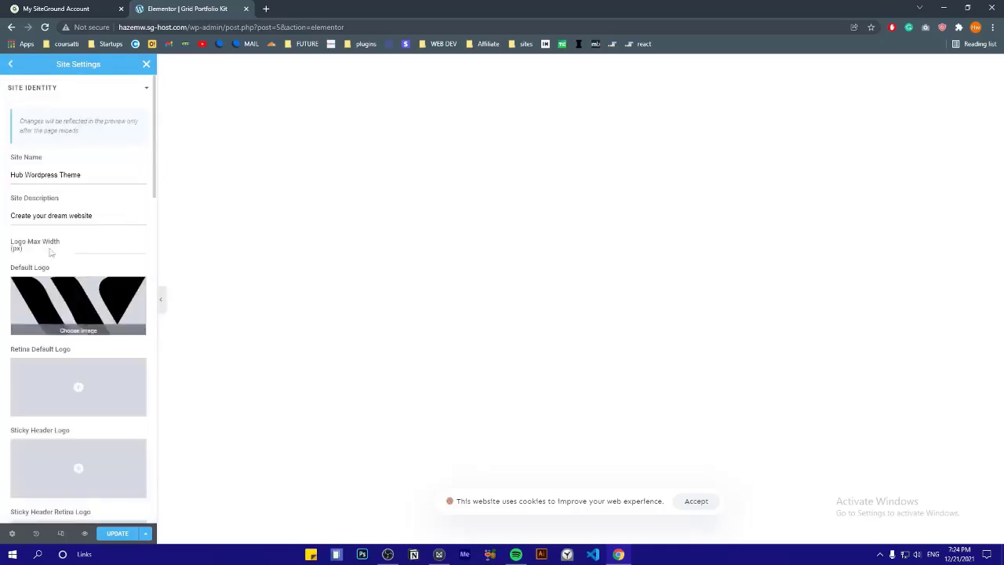
scroll(73, 231, "down", 2)
mouse_move(66, 201)
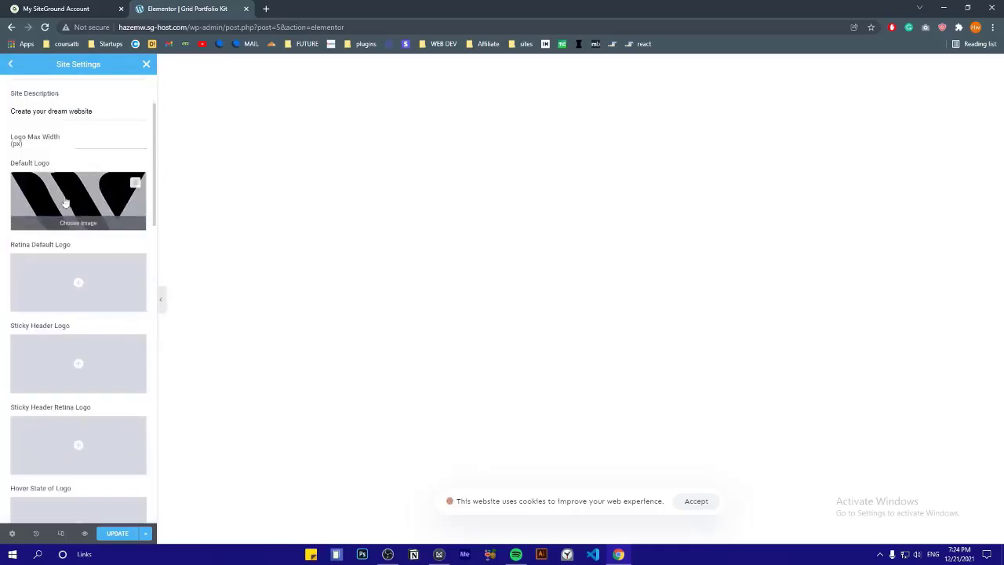
left_click(137, 186)
left_click(971, 517)
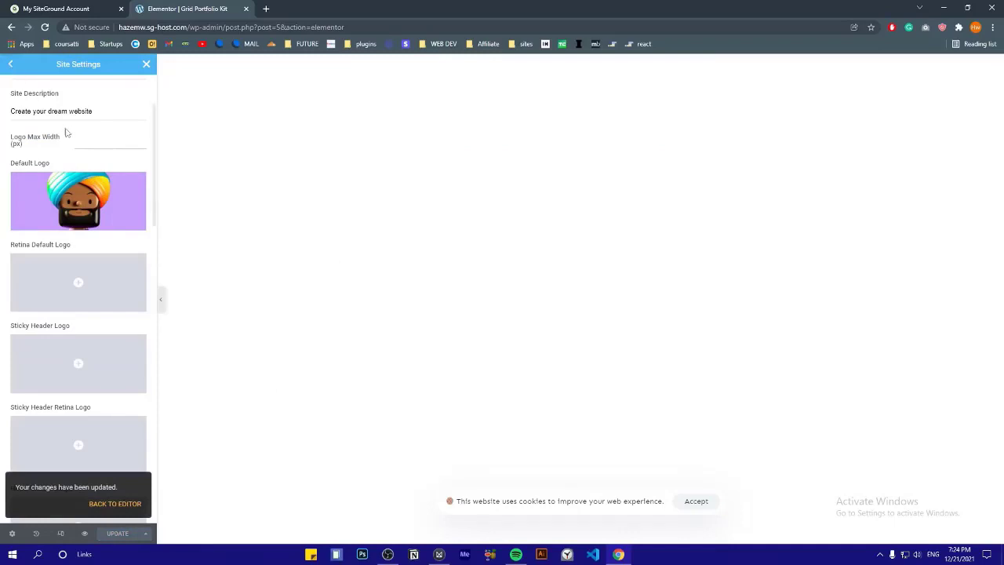
Set the Site Name to the owner's first name and save the site settings
scroll(86, 203, "up", 2)
triple_click(61, 175)
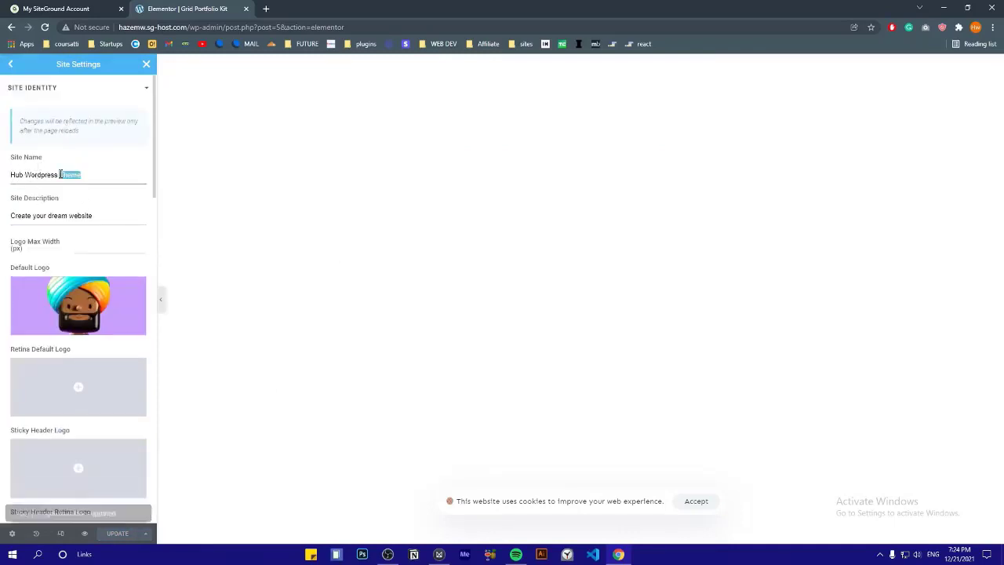
type("David")
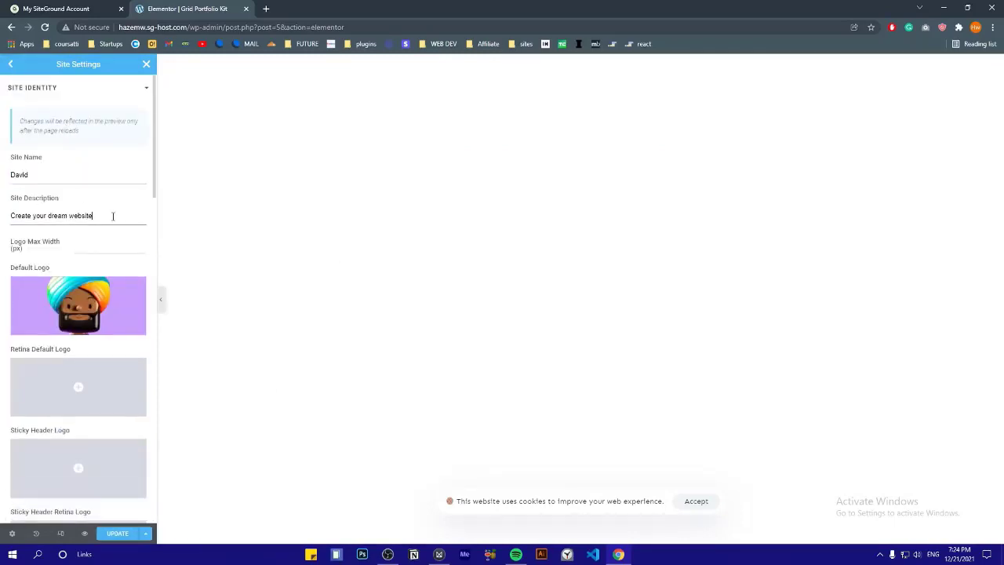
left_click(112, 534)
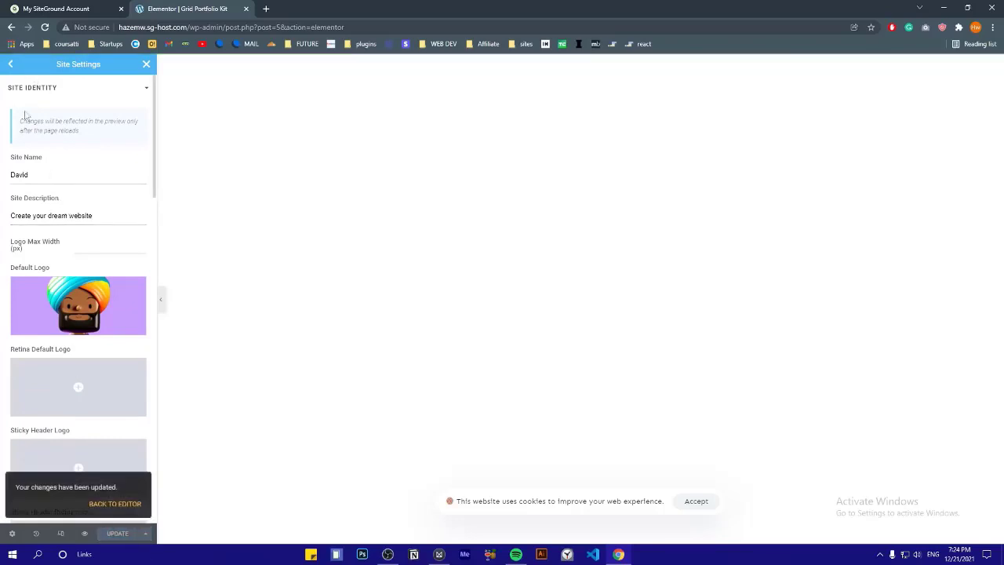
left_click(11, 65)
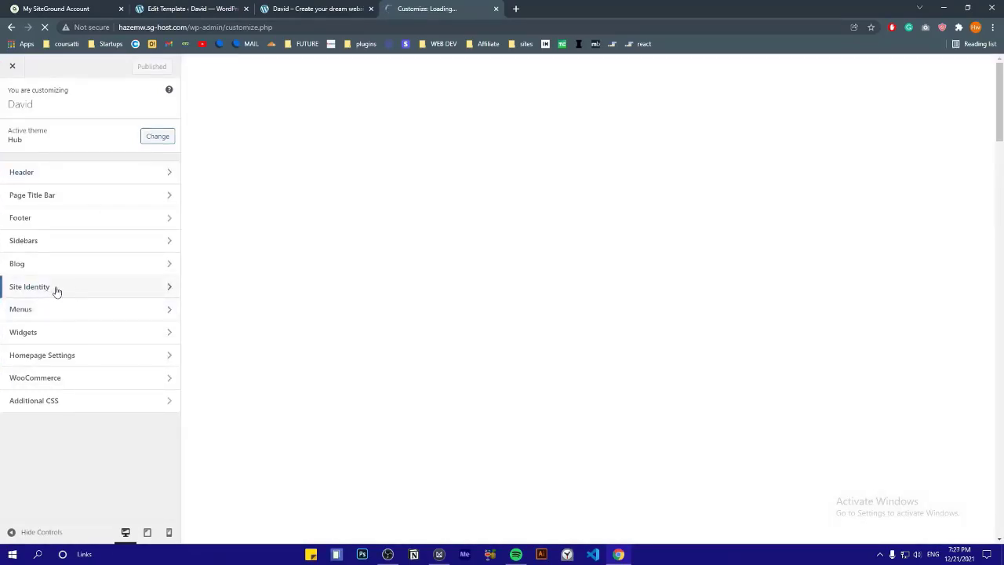
Review the Customizer's Site Title and Tagline fields, leaving them unchanged
left_click(57, 291)
left_click(55, 149)
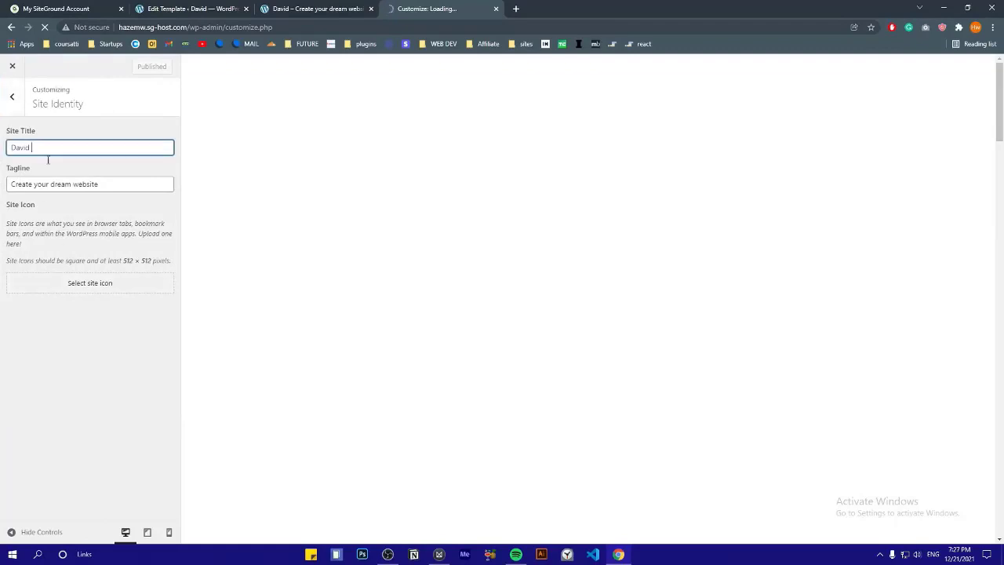
left_click(59, 183)
left_click(61, 212)
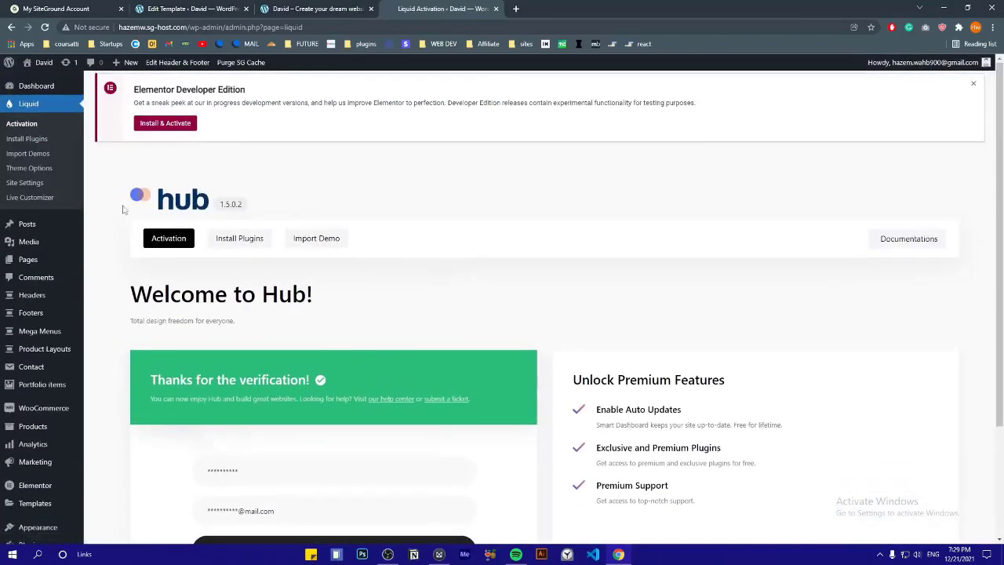
Open the Homepage's Edit with Elementor link in a new tab from the Pages list
left_click(36, 265)
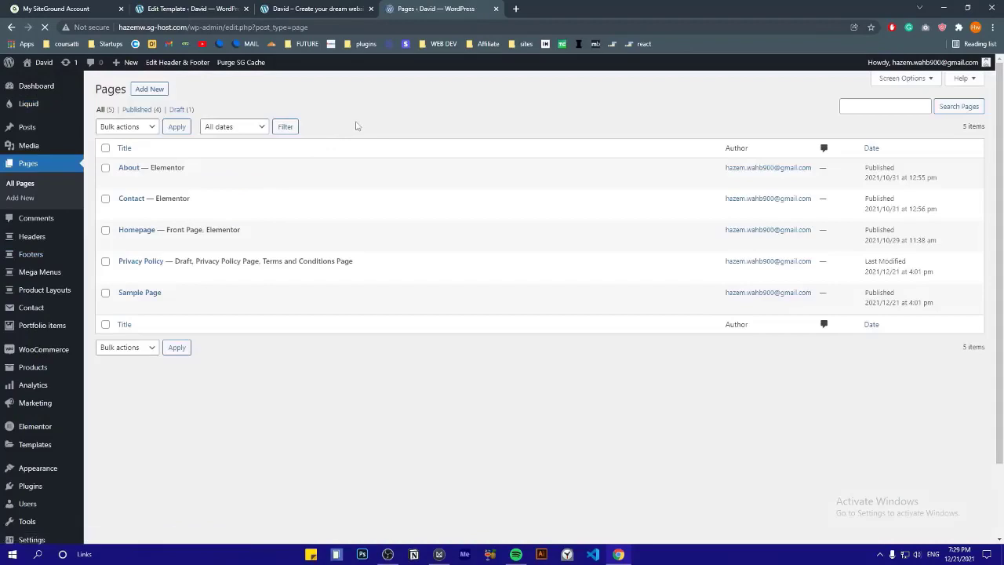
left_click(318, 9)
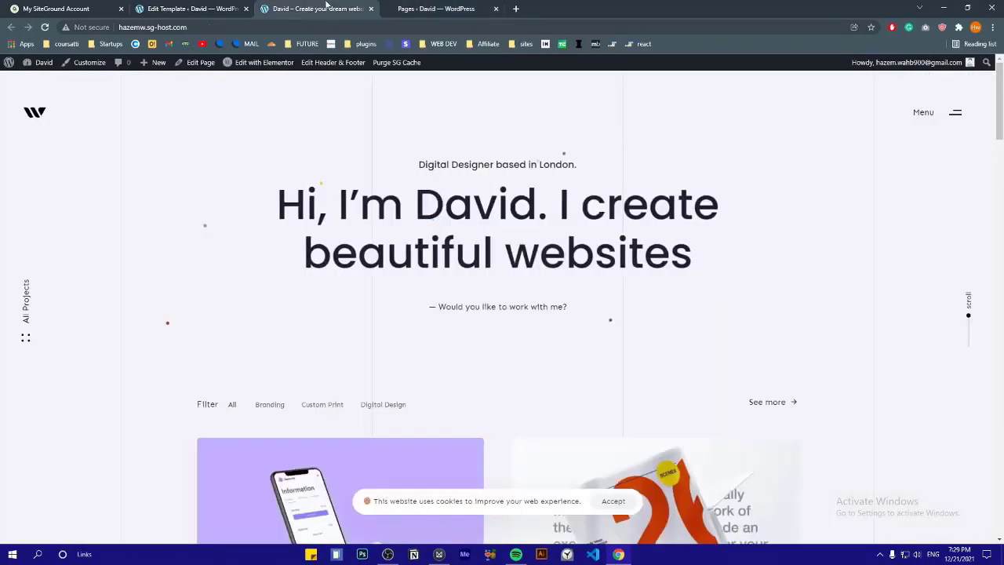
left_click(436, 9)
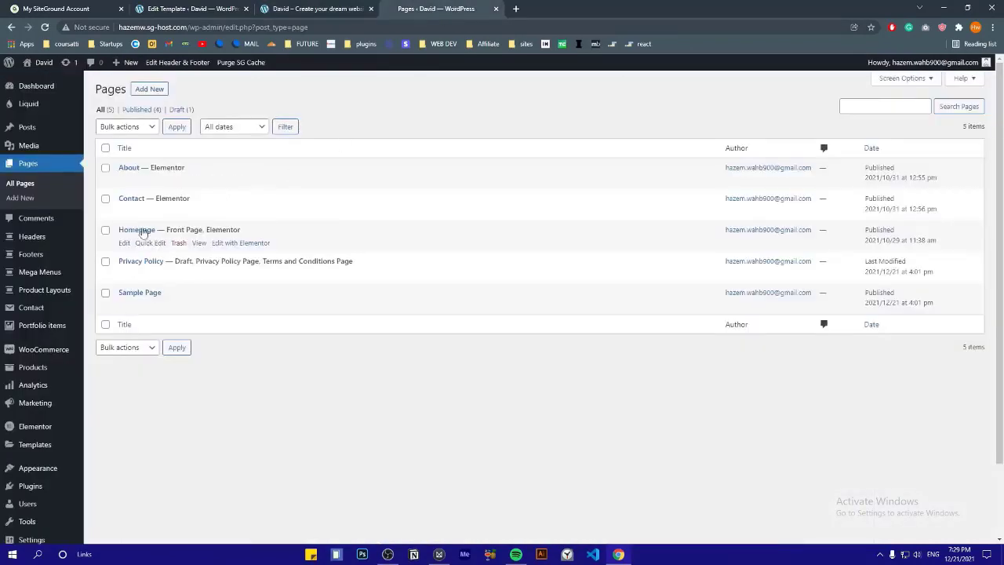
right_click(240, 243)
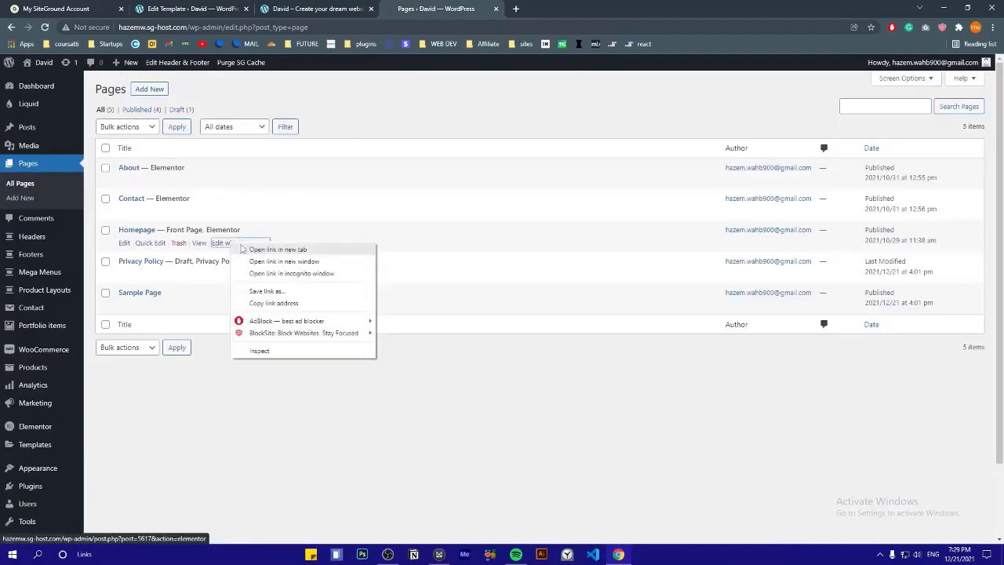
left_click(248, 250)
left_click(548, 7)
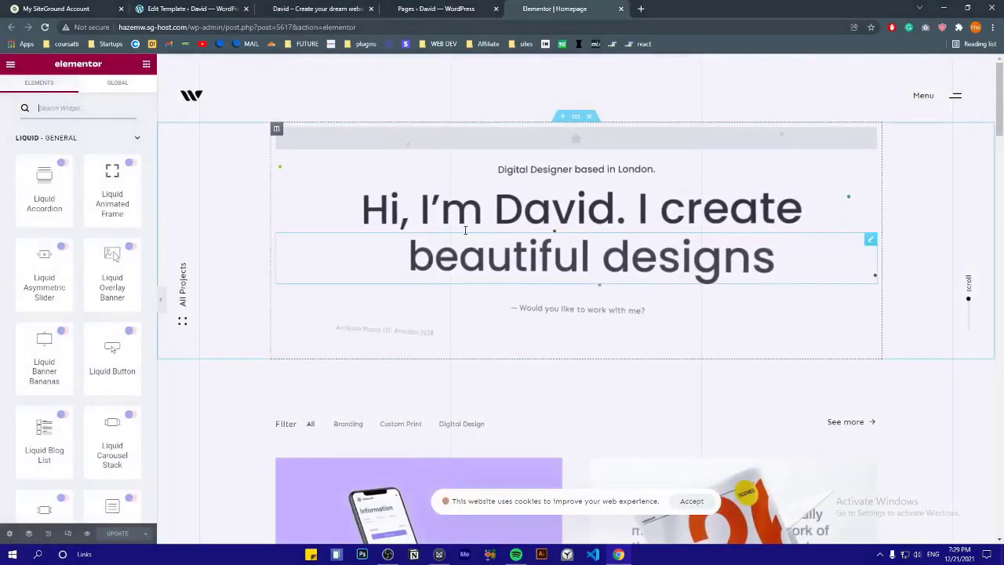
Scroll the homepage in Elementor and select the hero headline
scroll(374, 102, "down", 10)
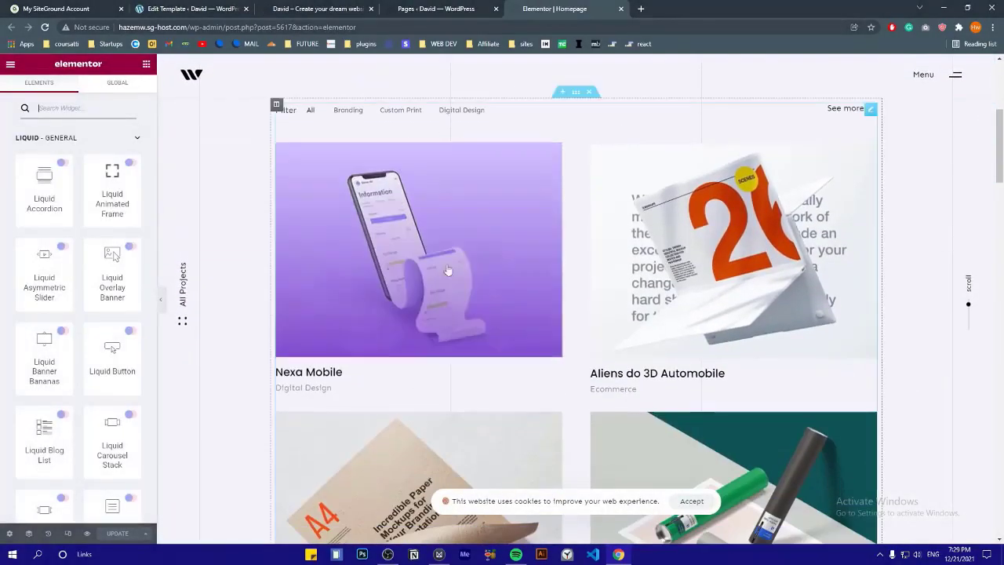
scroll(356, 300, "down", 6)
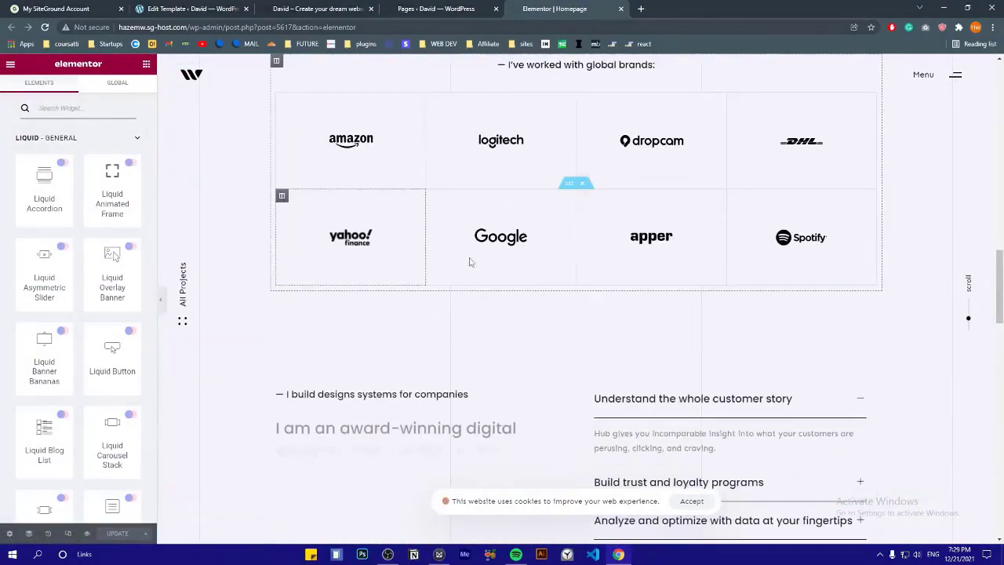
scroll(471, 259, "up", 2)
scroll(525, 240, "down", 8)
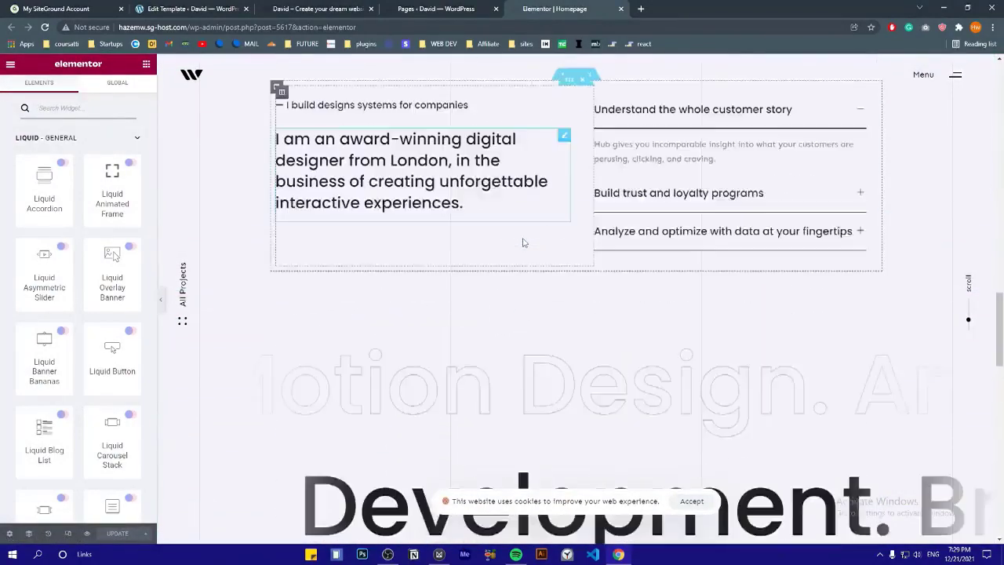
scroll(509, 193, "down", 10)
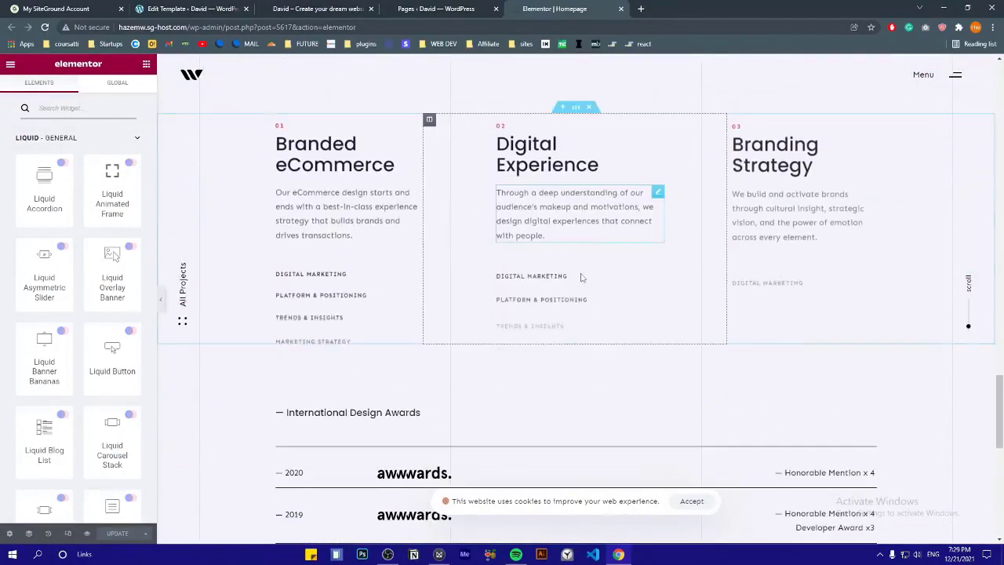
scroll(651, 338, "down", 2)
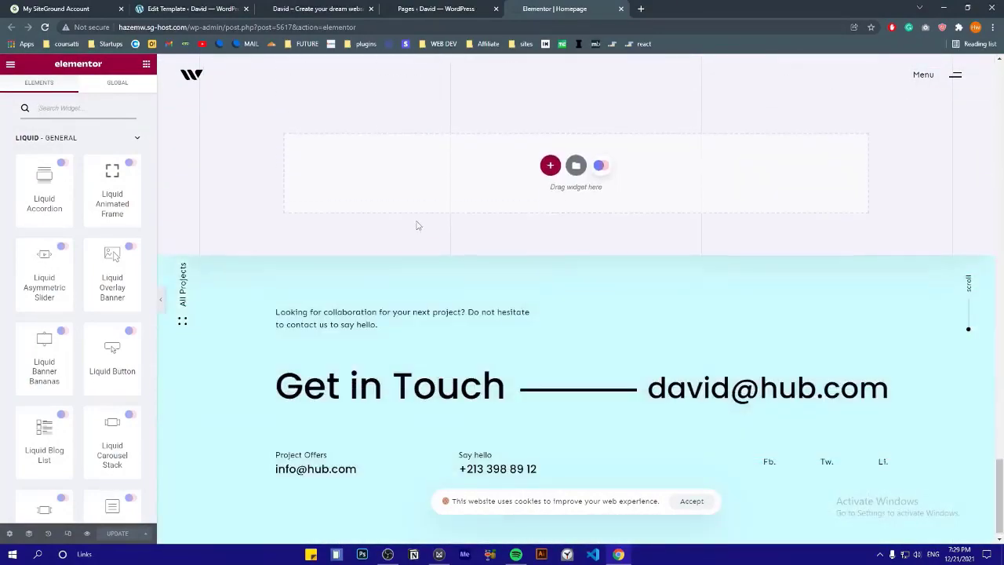
scroll(417, 224, "up", 10)
scroll(416, 225, "up", 10)
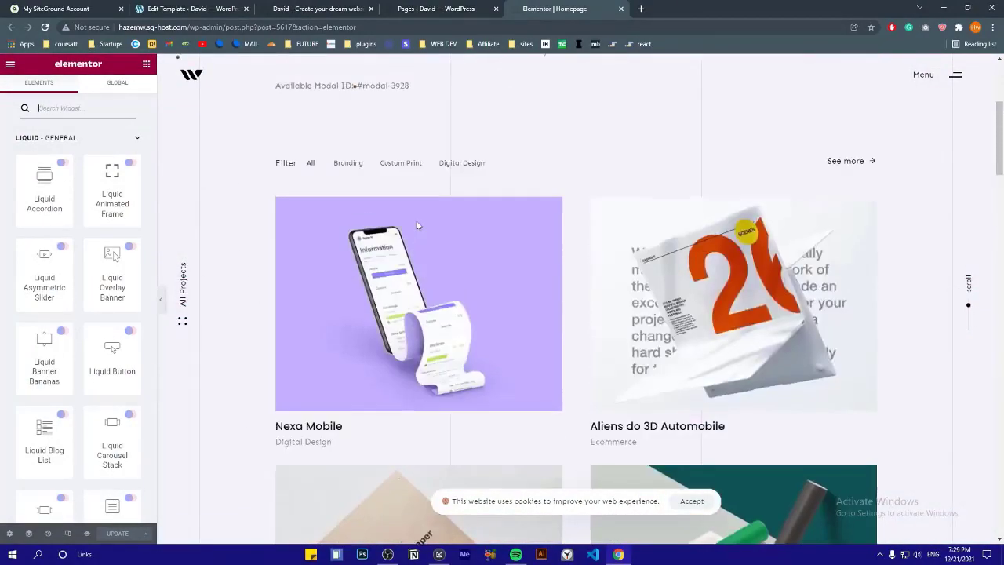
left_click(576, 210)
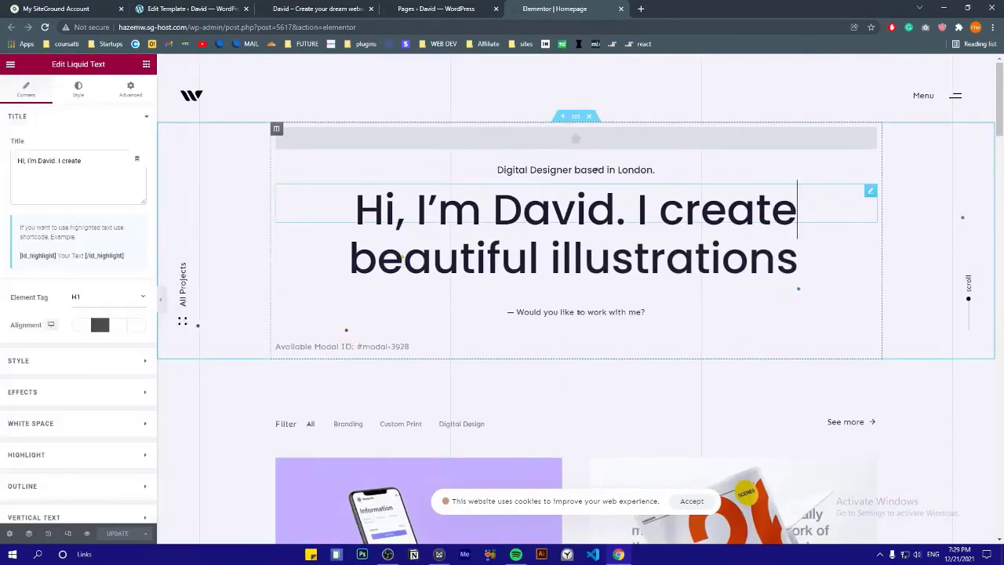
Type the owner's name into the headline's title text
left_click(94, 174)
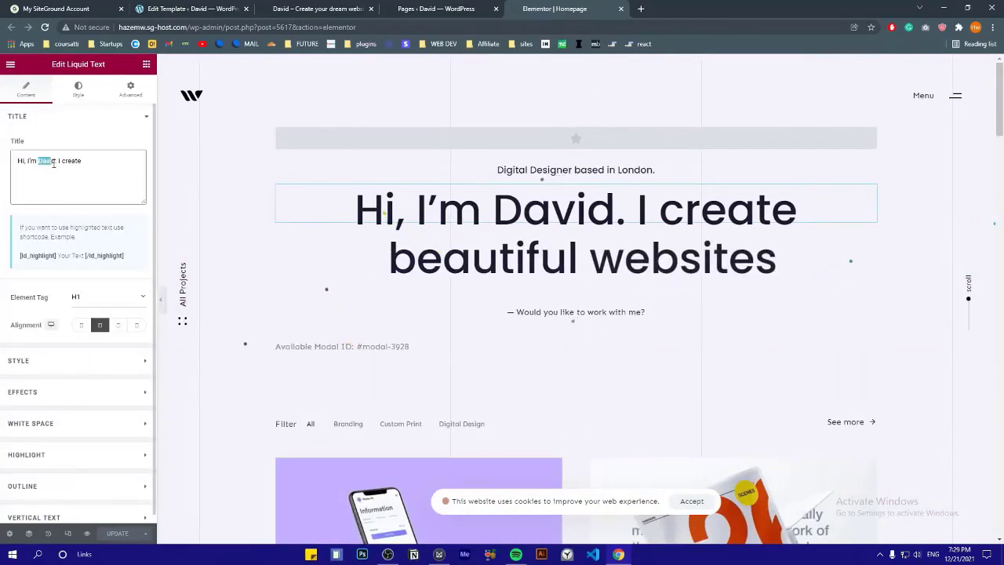
type("Ha")
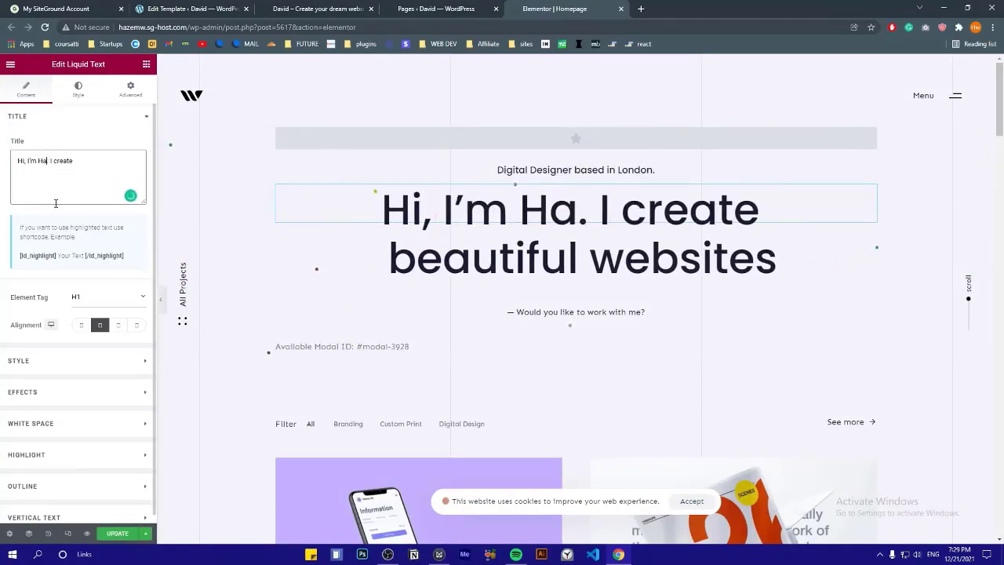
key("BackSpace")
key("BackSpace")
type("Hazem")
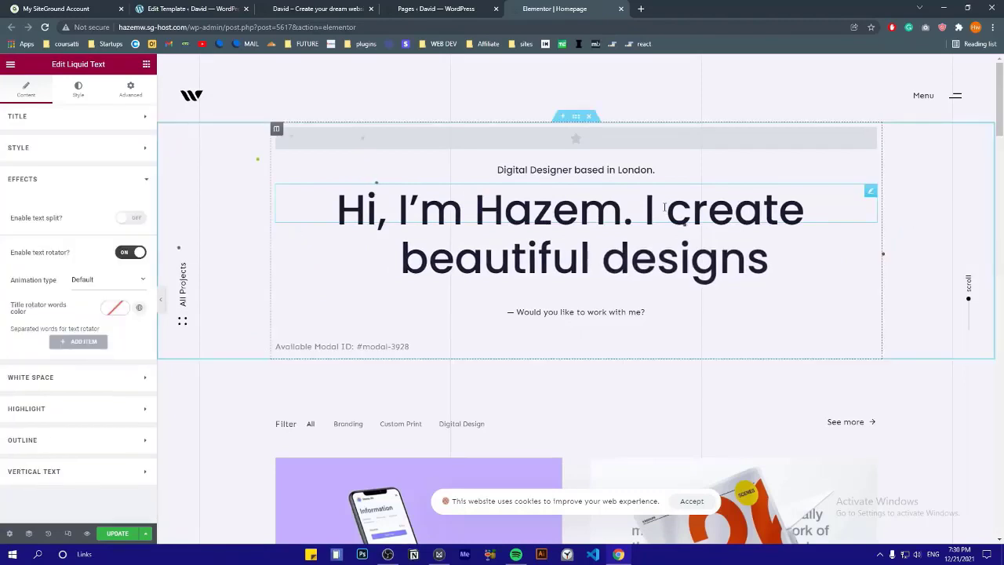
Open the 'beautiful designs' heading's Effects section to reach its text rotator
left_click(641, 261)
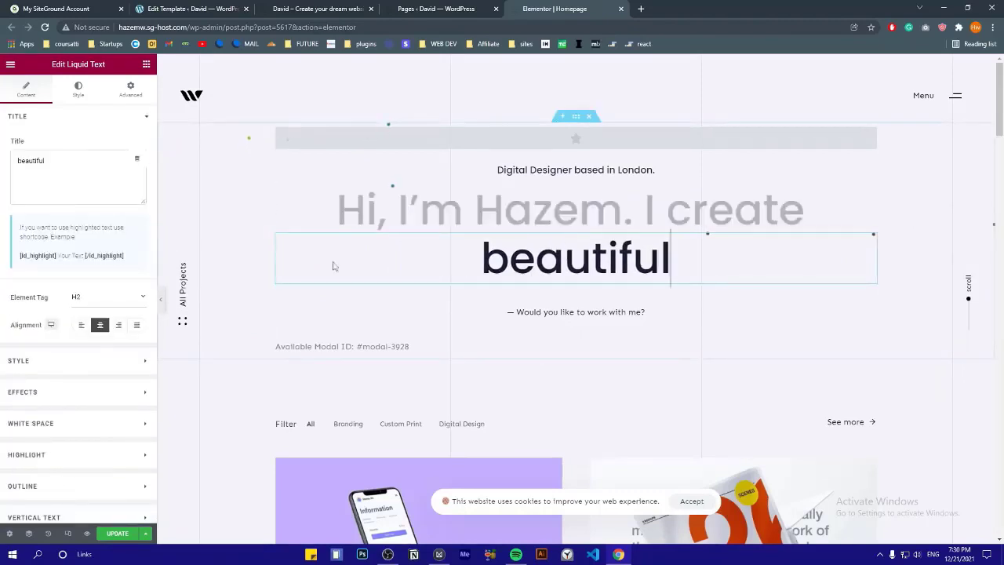
left_click(45, 157)
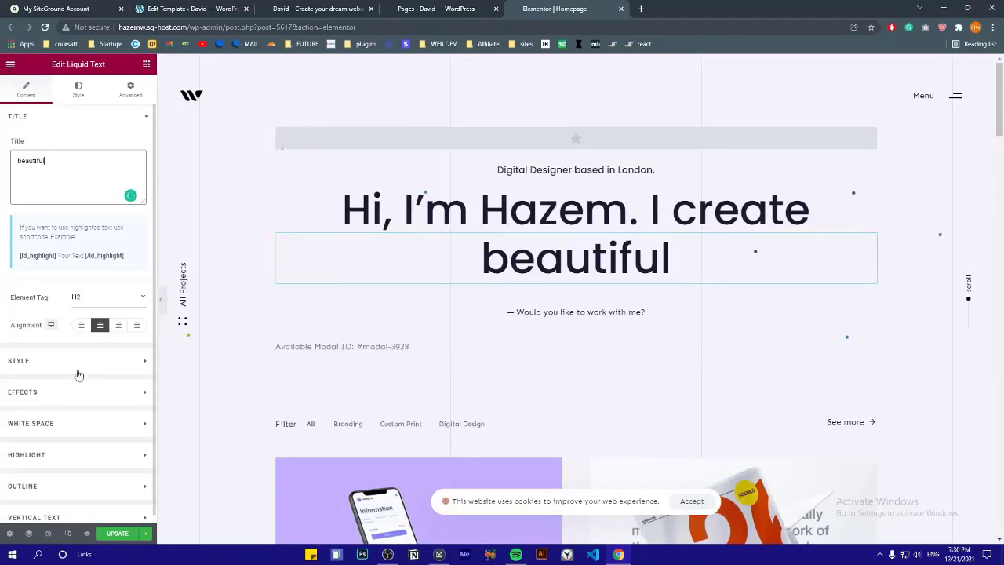
left_click(60, 395)
scroll(50, 323, "down", 1)
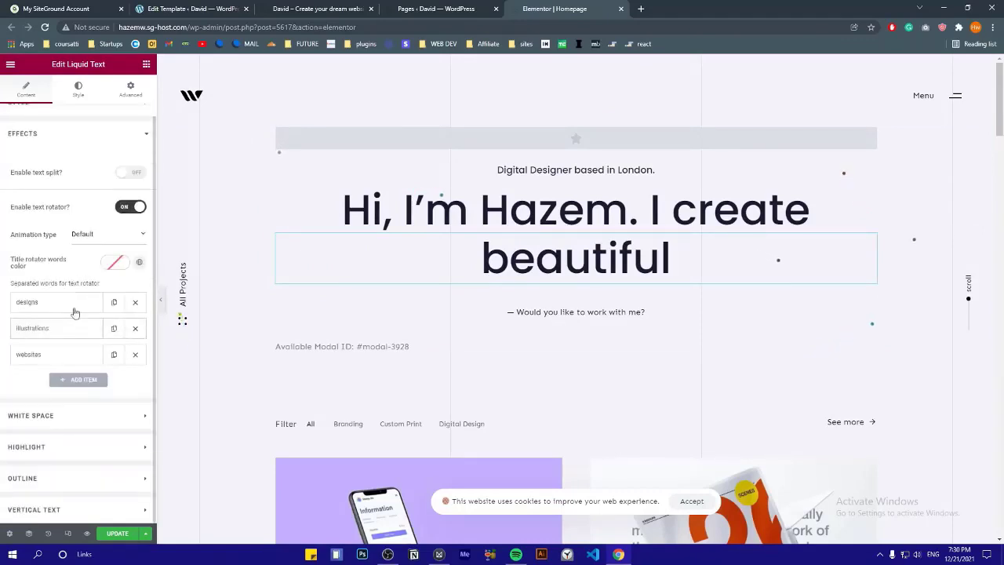
left_click(45, 142)
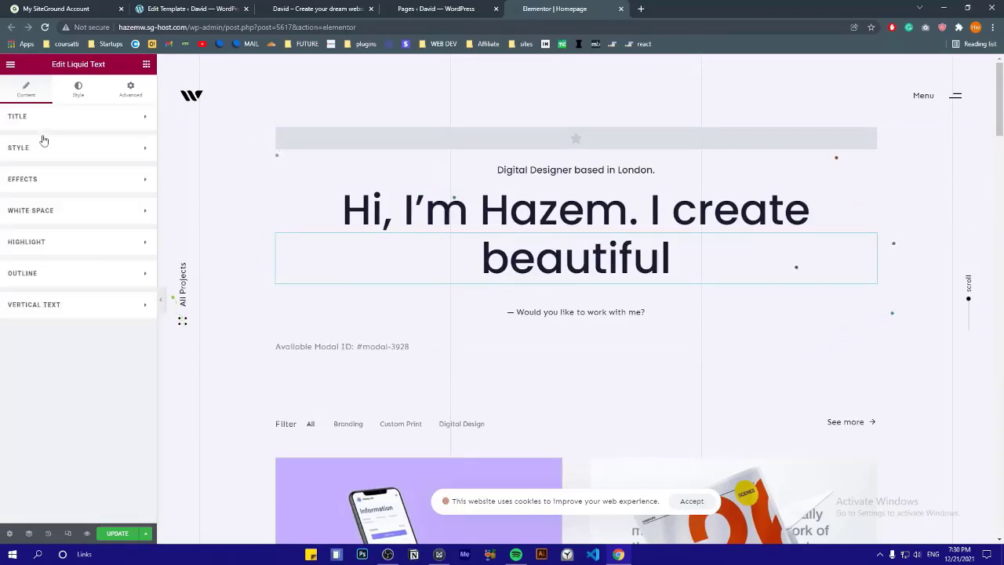
left_click(23, 184)
scroll(47, 345, "down", 1)
Replace the rotator words designs, illustrations, websites with Images, Videos and Designs
left_click(50, 305)
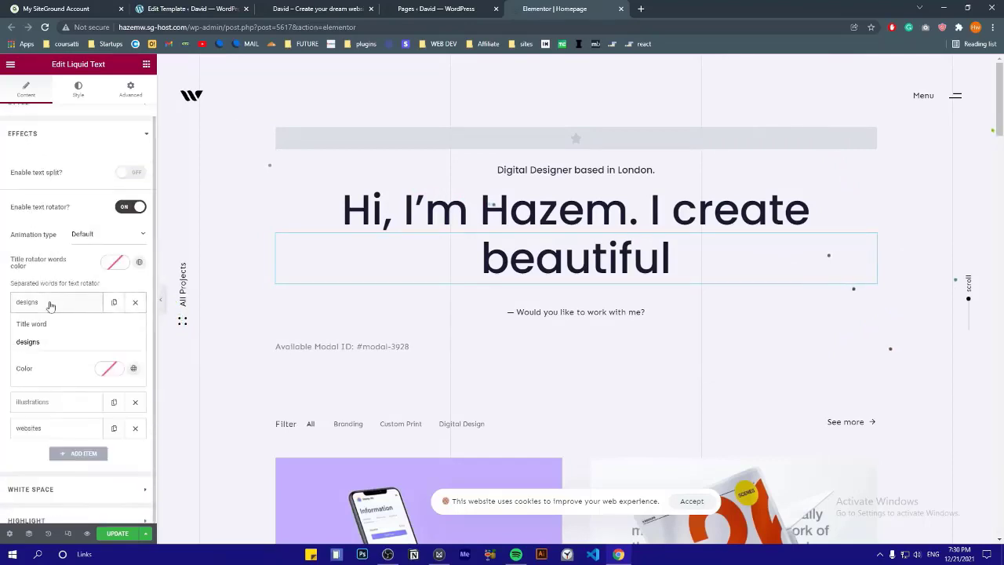
key("ctrl+a")
type("Images")
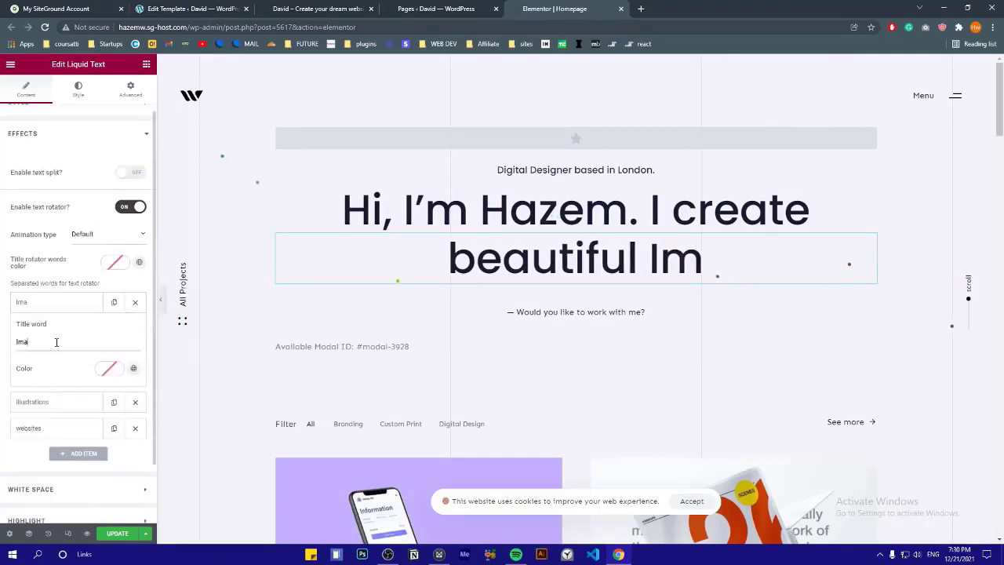
left_click(61, 311)
left_click(59, 329)
double_click(56, 367)
type("Videos")
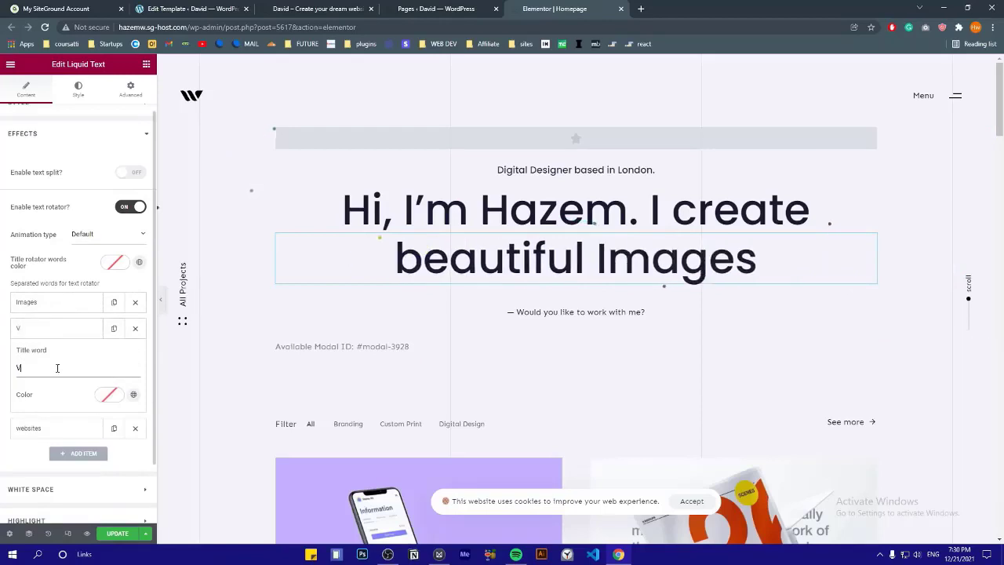
left_click(58, 336)
left_click(56, 354)
double_click(50, 394)
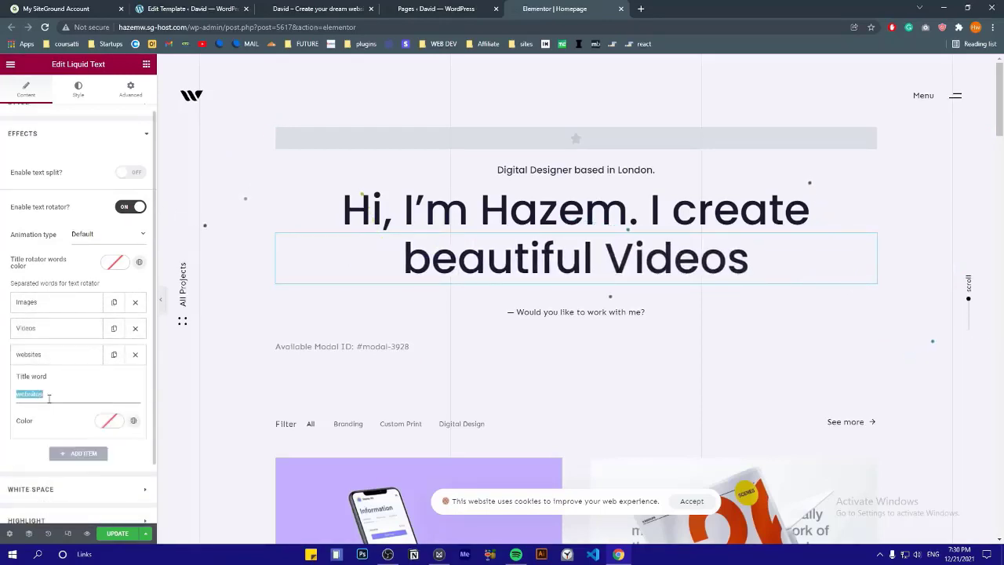
type("Designs")
left_click(57, 354)
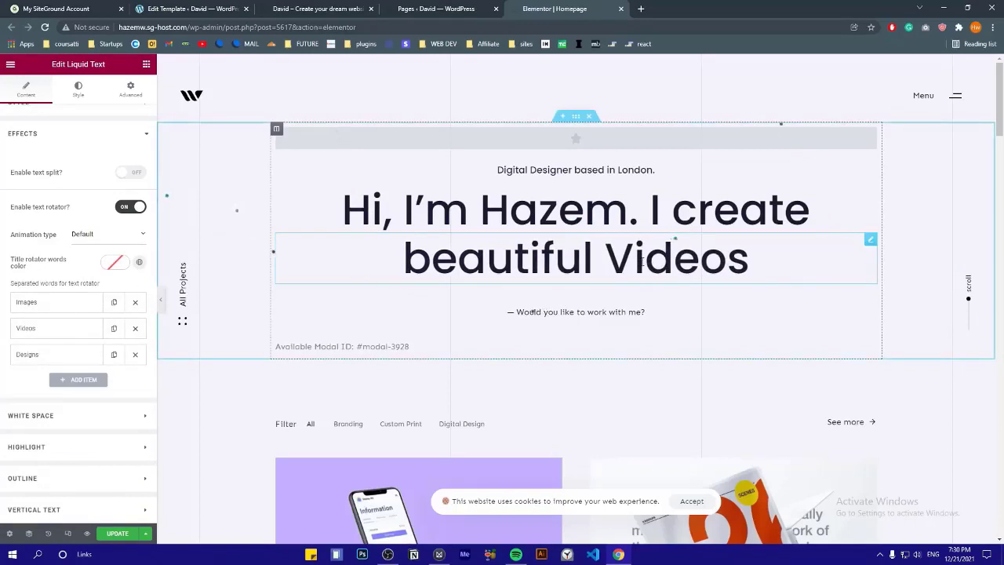
left_click(61, 135)
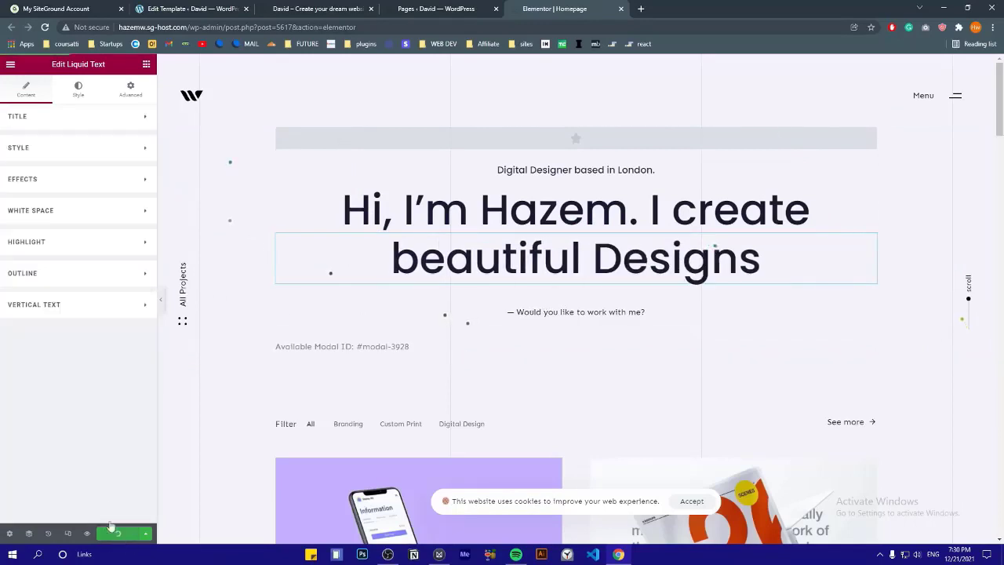
Replace the subtitle 'Digital Designer based in London.' with 'Web Developer Based in NewYork'
left_click(539, 168)
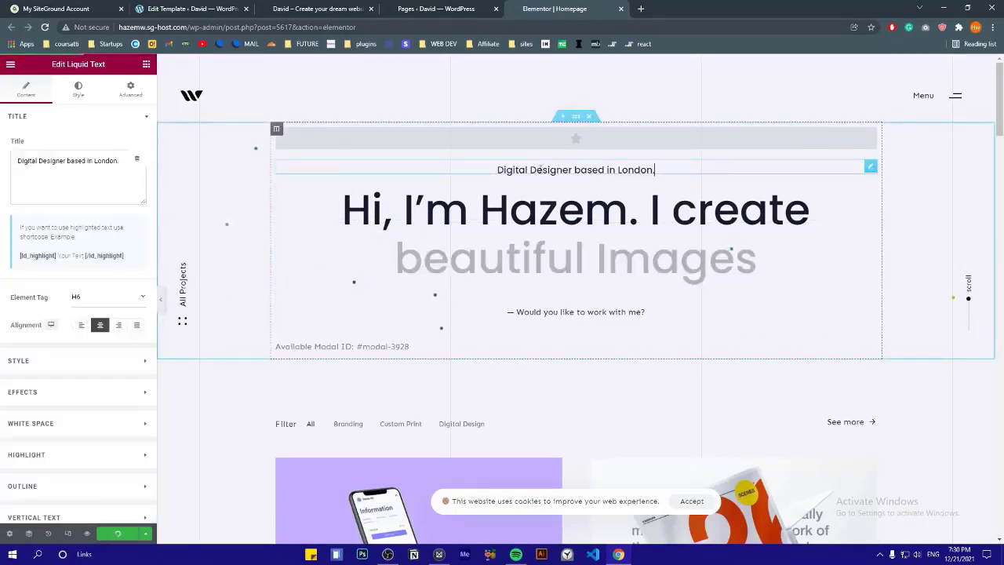
triple_click(78, 163)
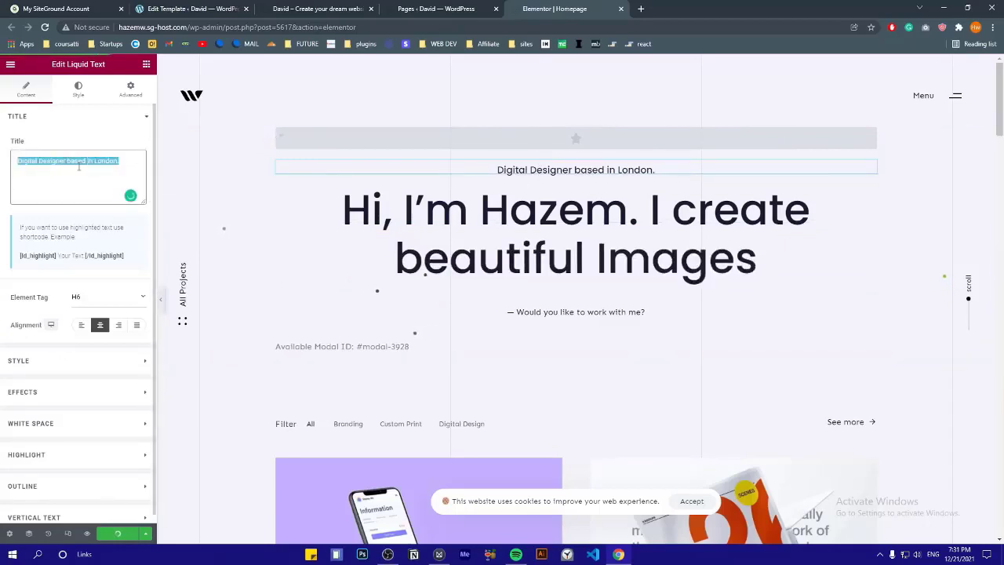
type("Web")
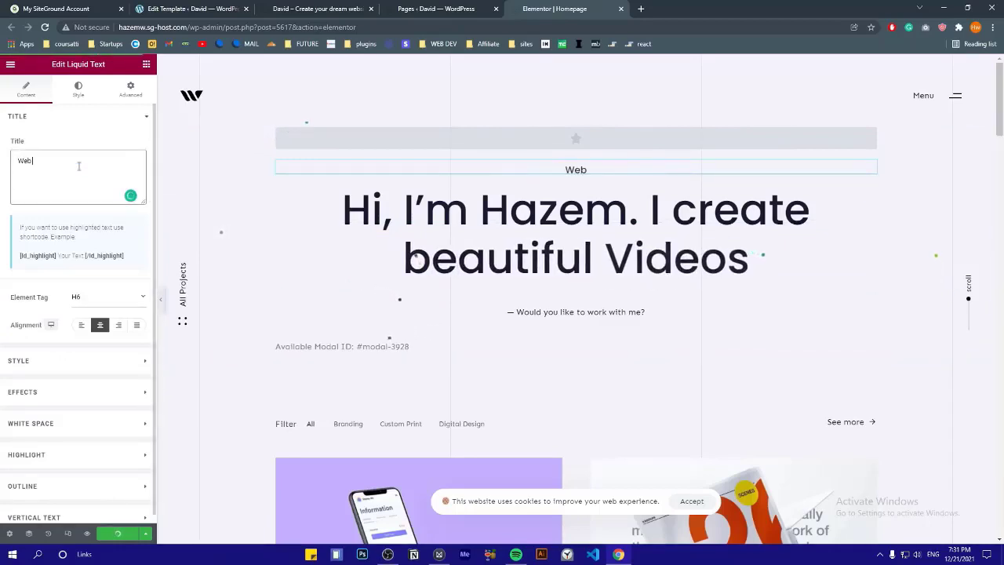
type(" Develo")
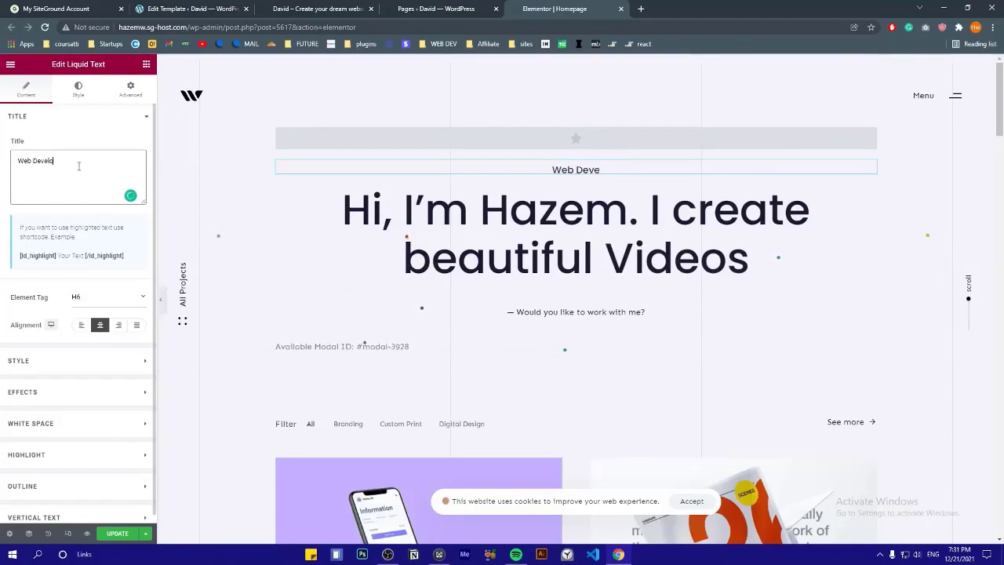
type("per Based in")
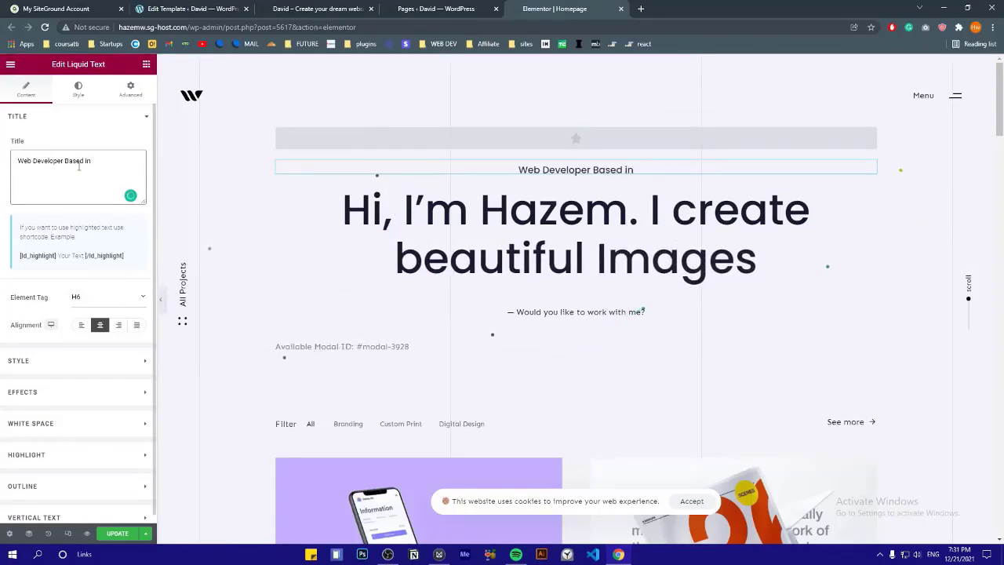
type(" NewYork")
scroll(545, 270, "down", 1)
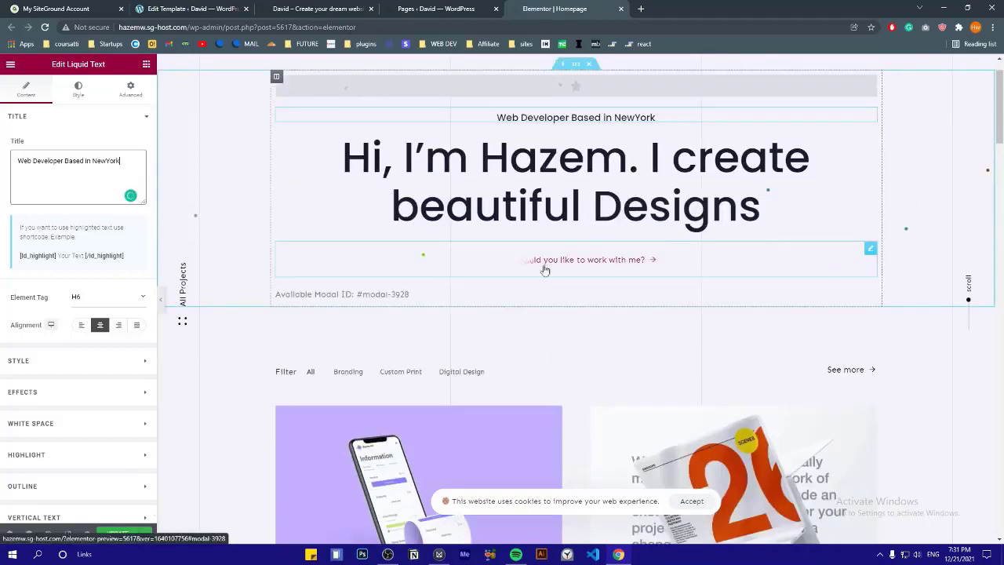
Switch the work-with-me button from Solid to Plain style, keeping the Hover Liquid Y effect
left_click(870, 248)
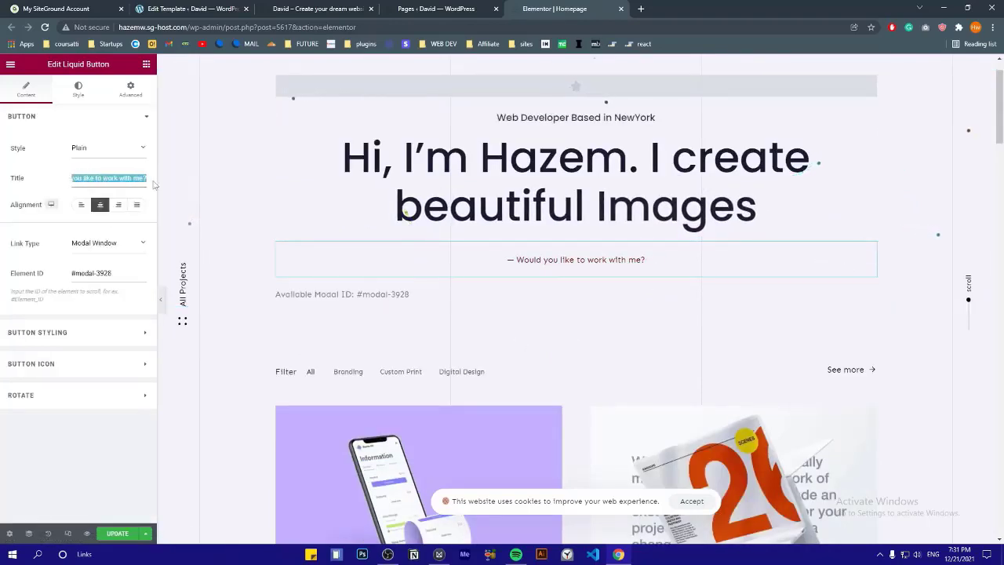
left_click(96, 149)
left_click(92, 168)
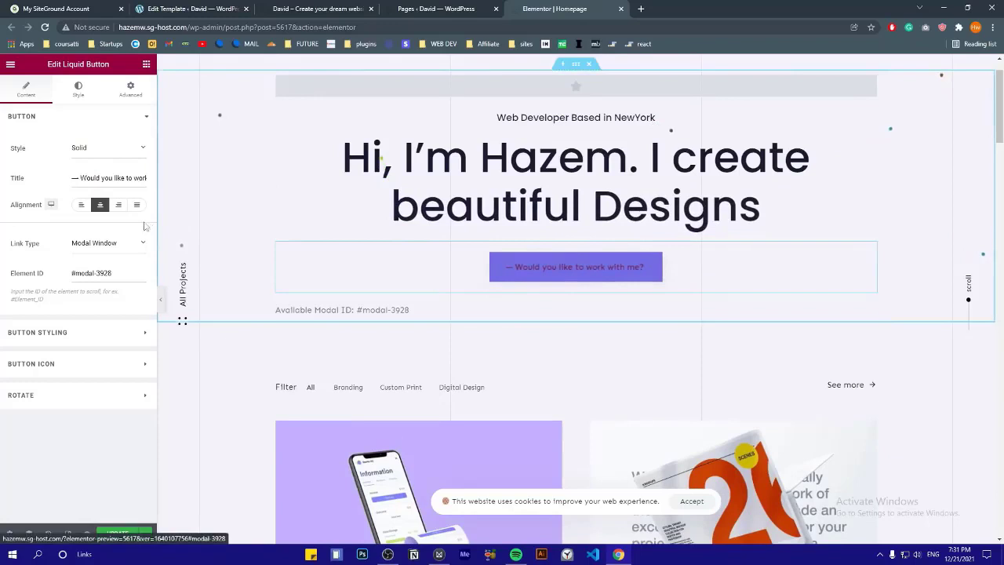
left_click(103, 151)
left_click(103, 181)
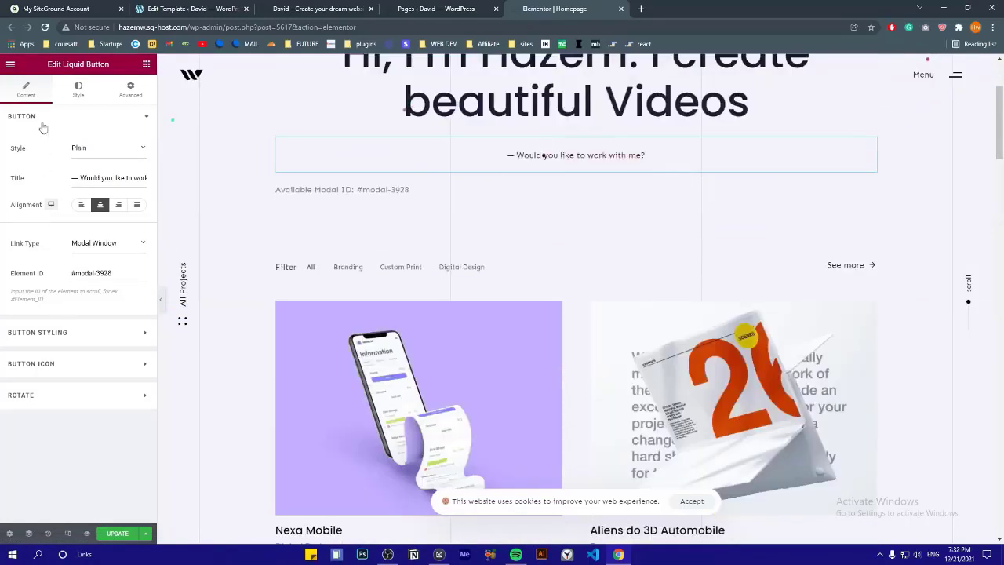
left_click(48, 329)
left_click(89, 179)
left_click(90, 179)
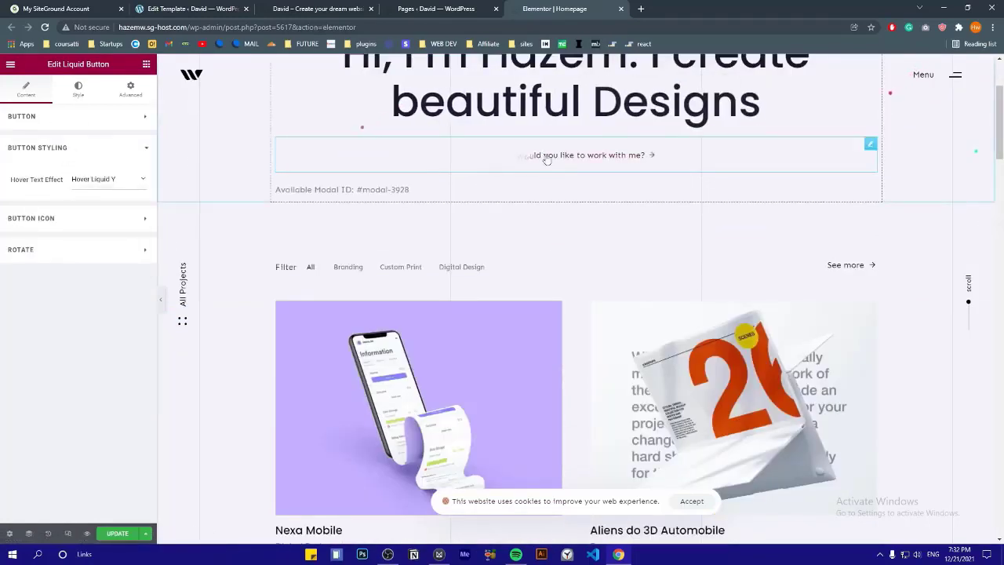
left_click(72, 147)
Set the button text colour to global Accent and its hover colour to violet Primary
left_click(78, 88)
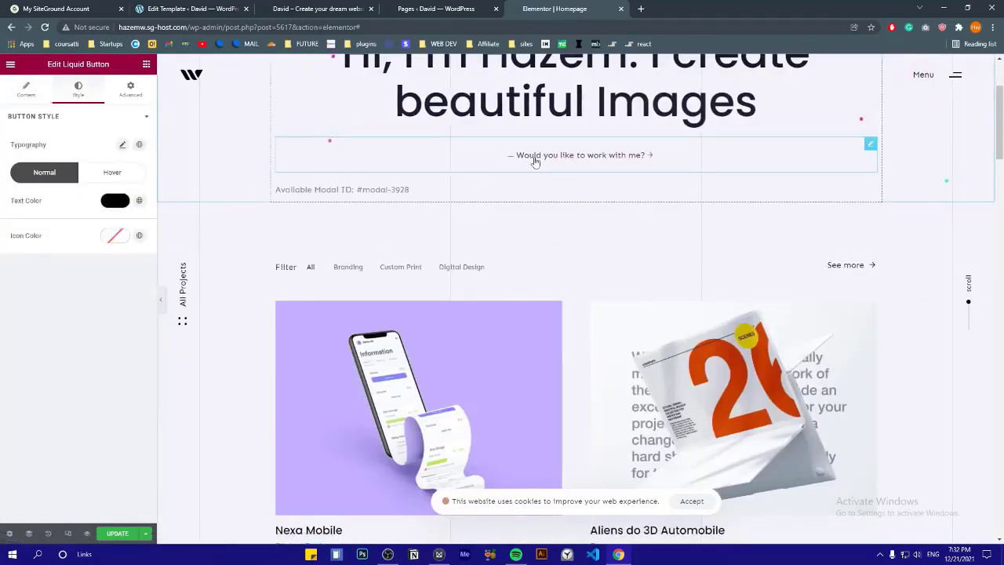
left_click(139, 200)
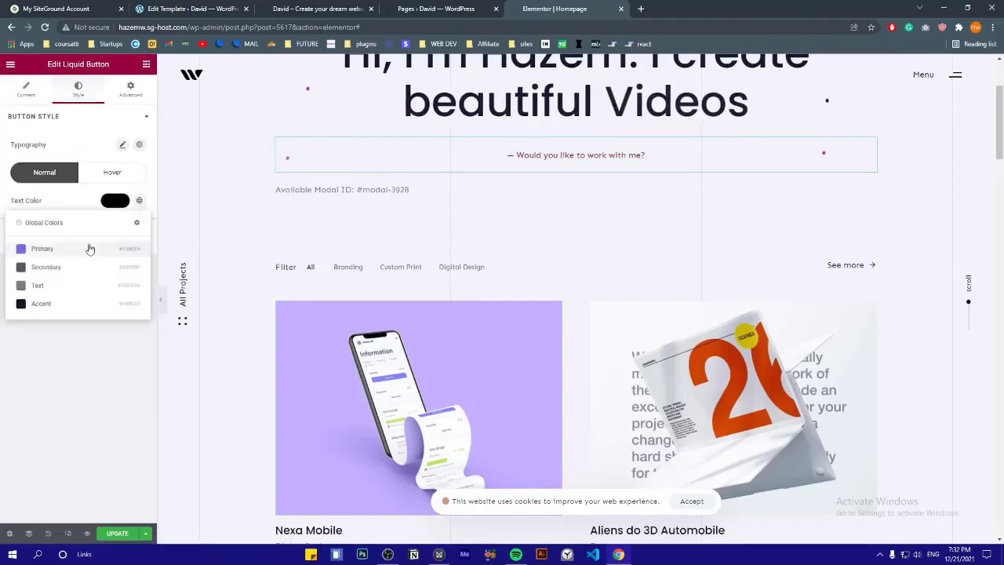
left_click(73, 305)
left_click(112, 172)
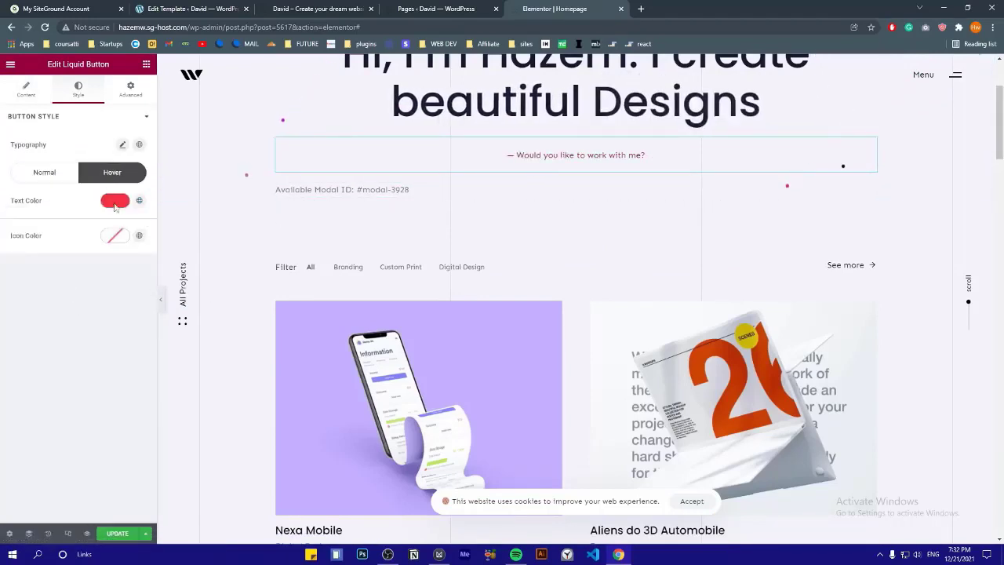
left_click(138, 200)
left_click(74, 249)
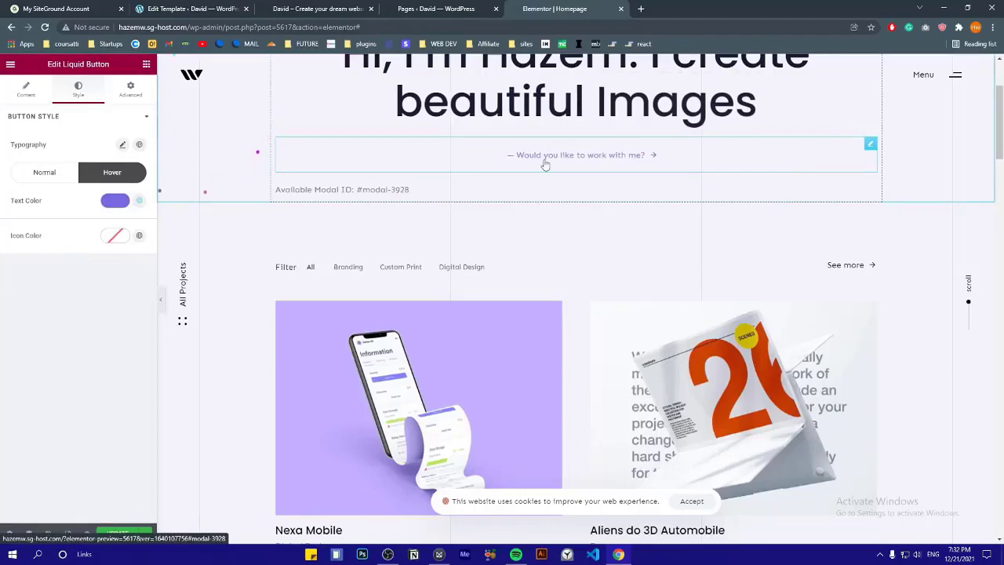
scroll(518, 218, "up", 1)
scroll(520, 214, "up", 1)
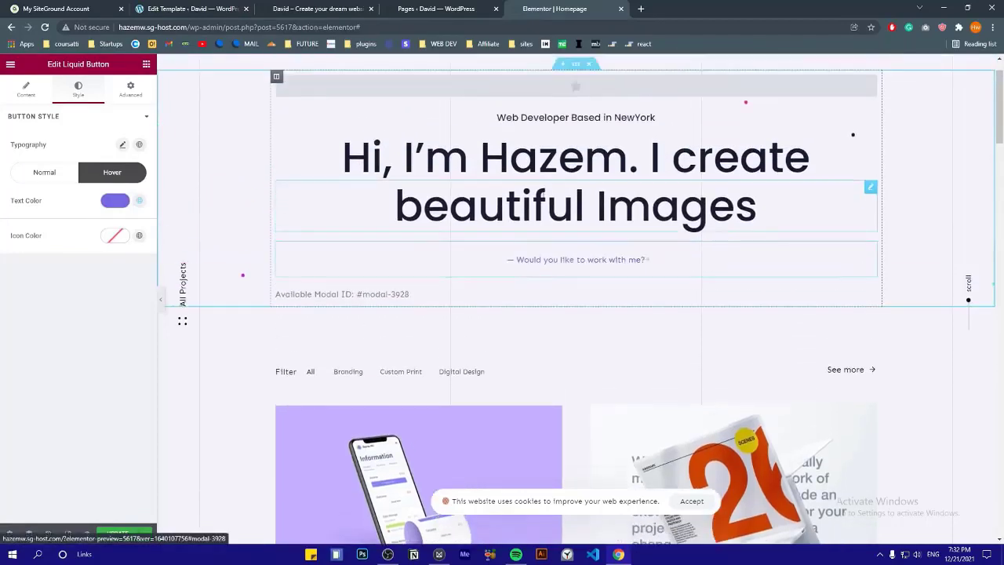
Select the projects section and drag a Liquid Text widget just above the portfolio Filter row
scroll(649, 191, "down", 4)
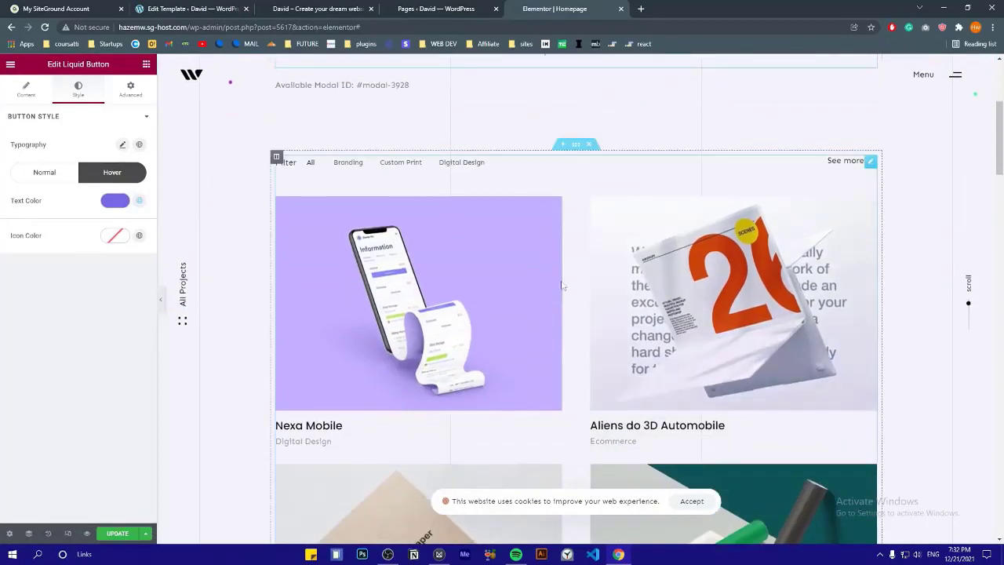
scroll(584, 141, "down", 7)
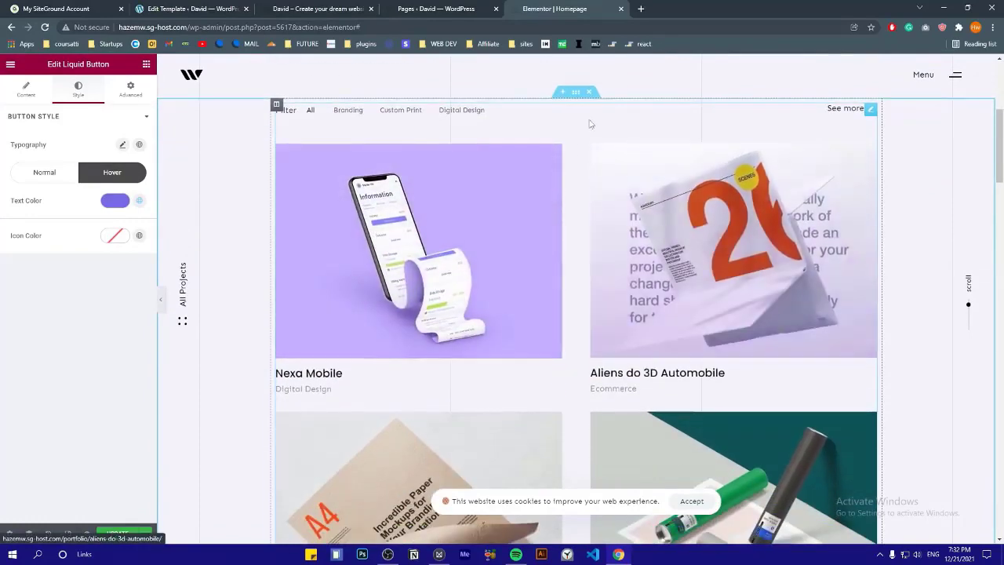
scroll(578, 151, "up", 5)
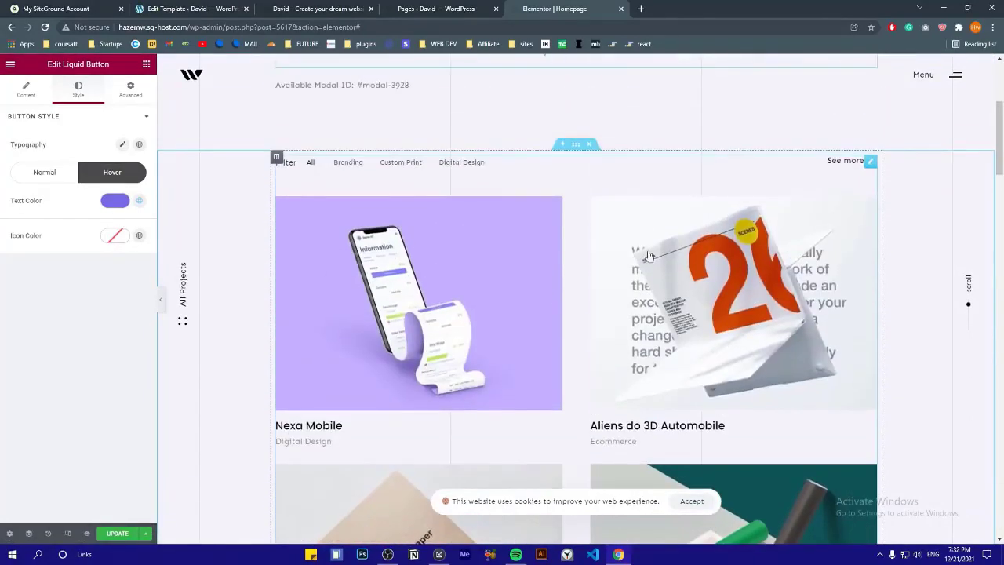
scroll(580, 247, "up", 2)
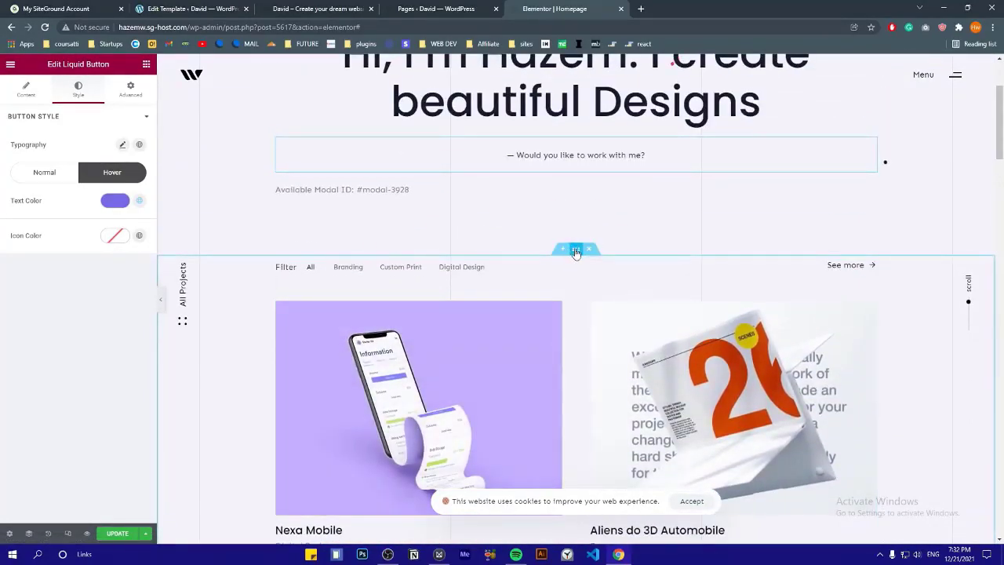
left_click(576, 251)
scroll(567, 231, "down", 1)
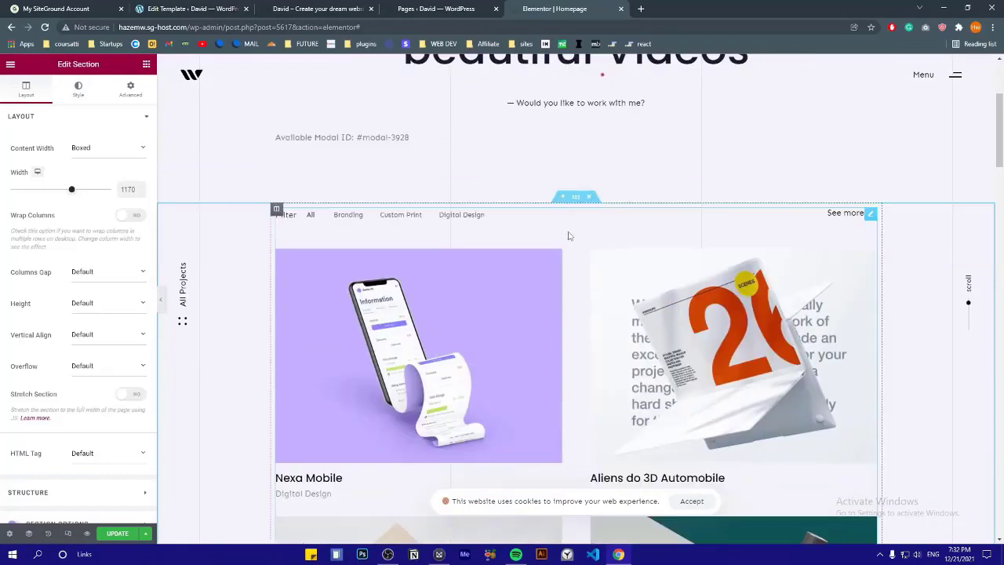
left_click(146, 65)
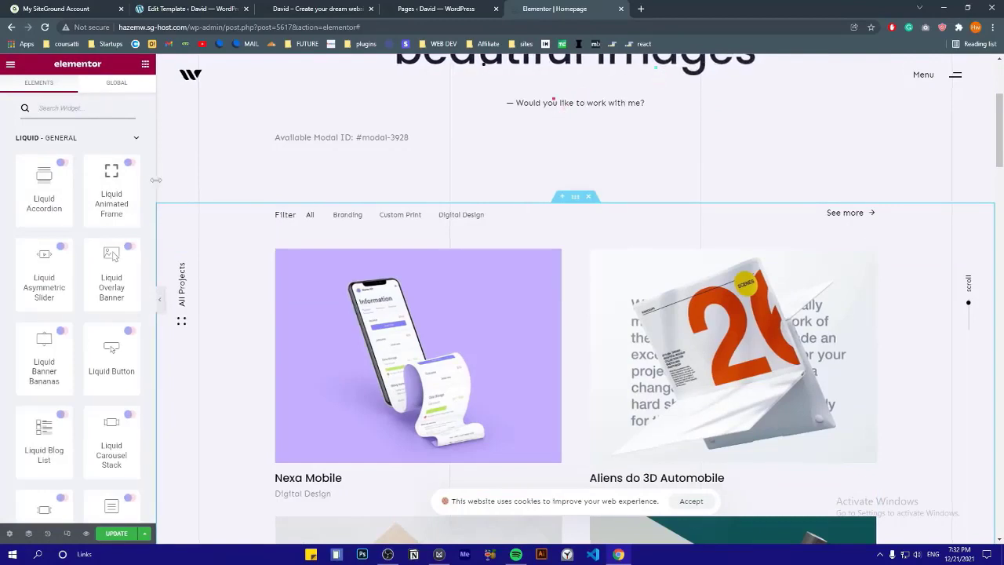
left_click_drag(159, 182, 186, 181)
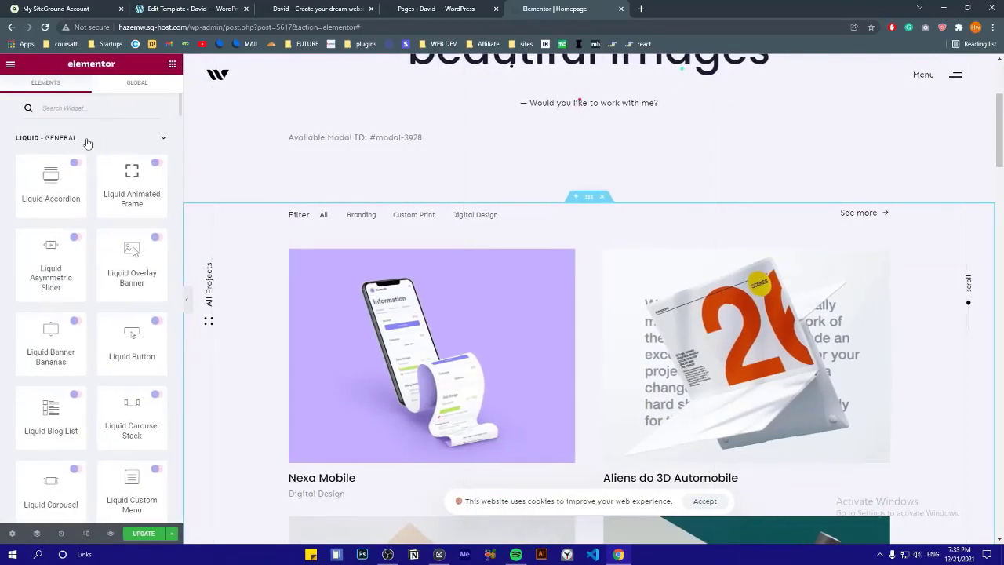
scroll(81, 188, "down", 3)
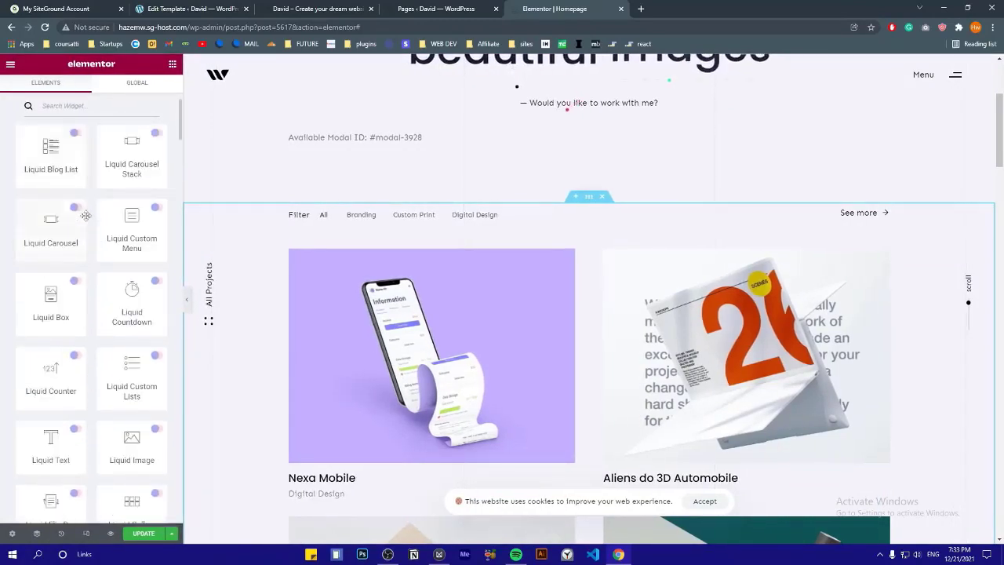
left_click_drag(65, 439, 541, 216)
Replace the placeholder heading with 'My Works' and centre-align it
key("ctrl+a")
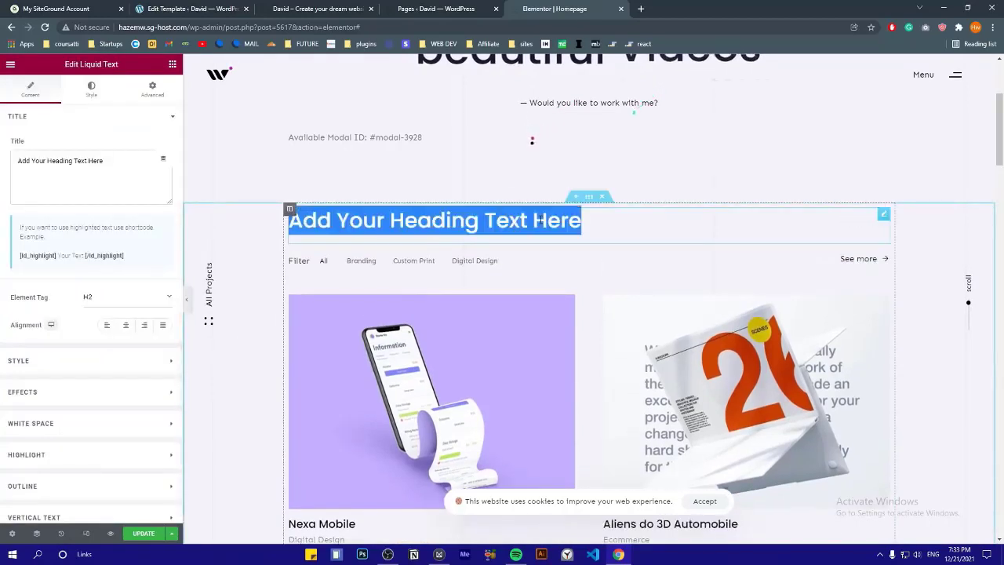
type("My Works")
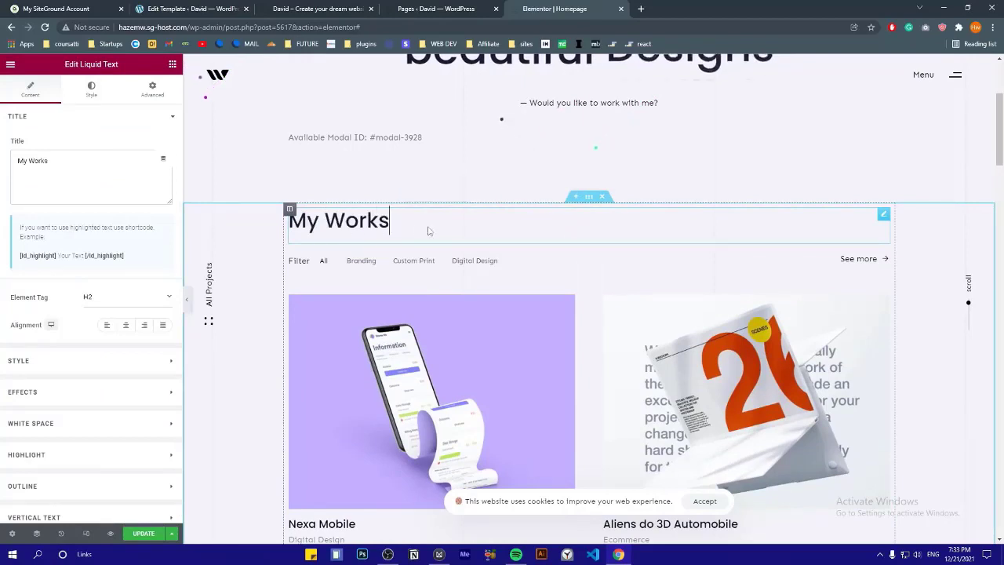
double_click(362, 227)
left_click(396, 229)
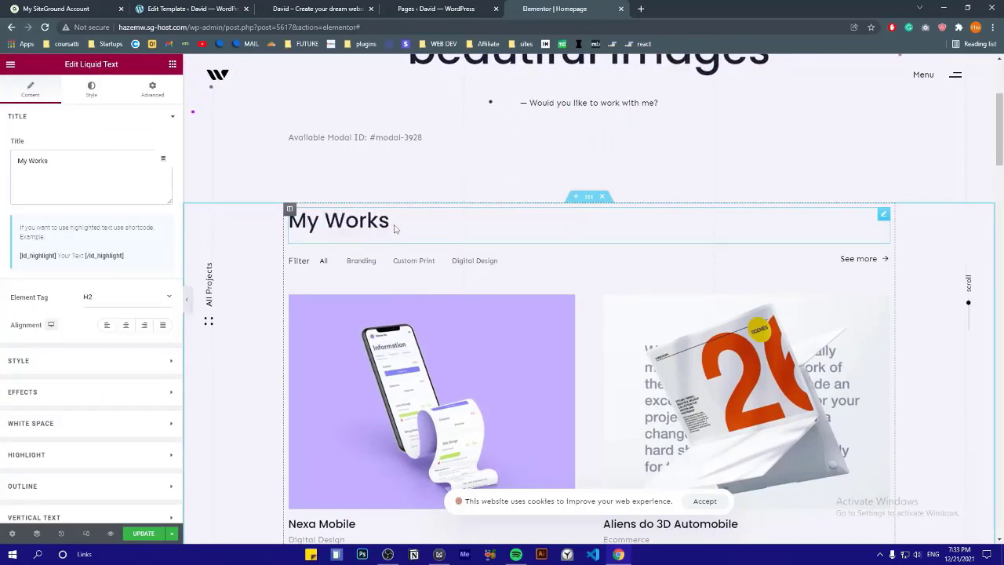
left_click(123, 328)
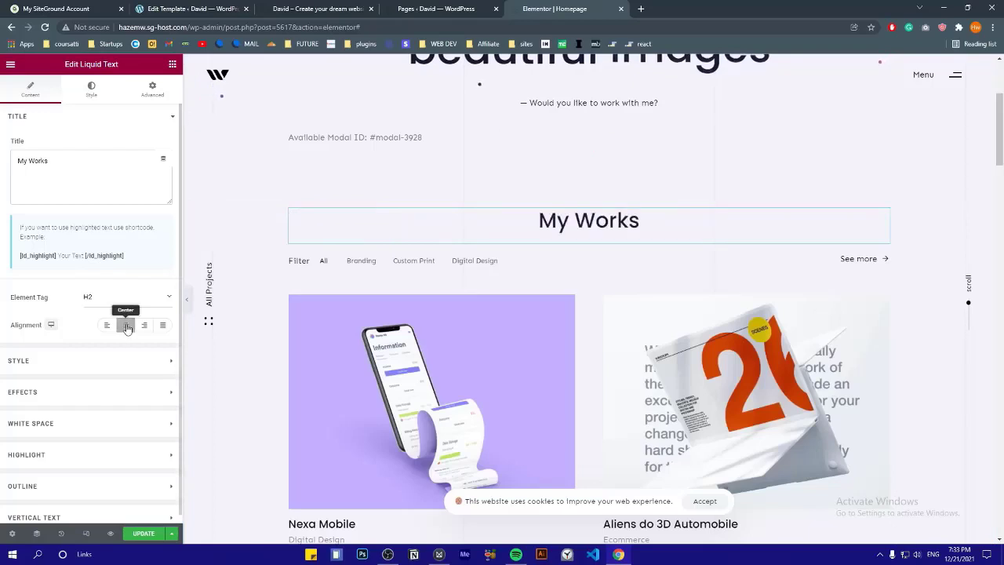
Wrap 'My Works' in the [ld_highlight] shortcode in the Title field to add a highlight
scroll(563, 227, "down", 1)
scroll(577, 231, "up", 1)
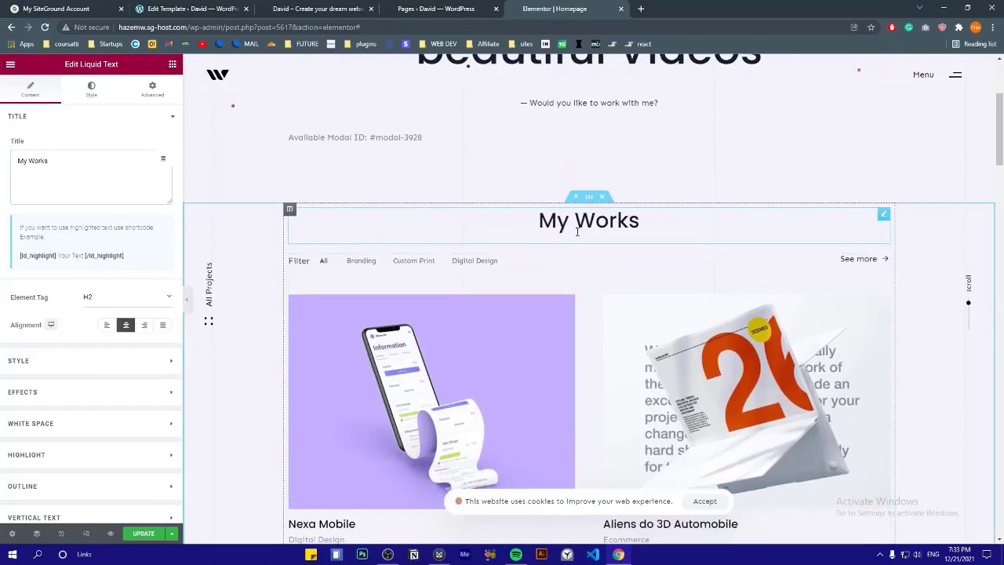
triple_click(557, 226)
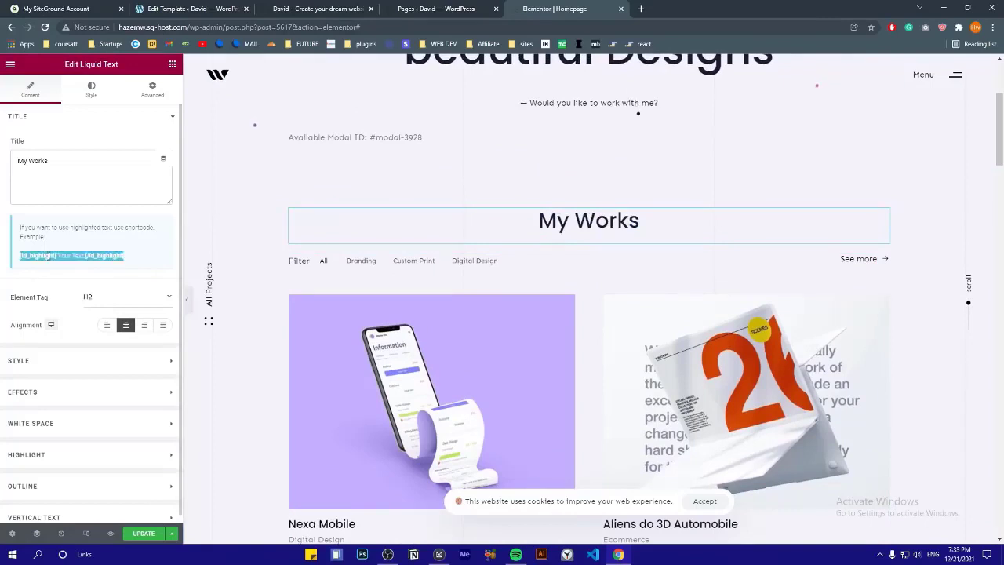
left_click(76, 161)
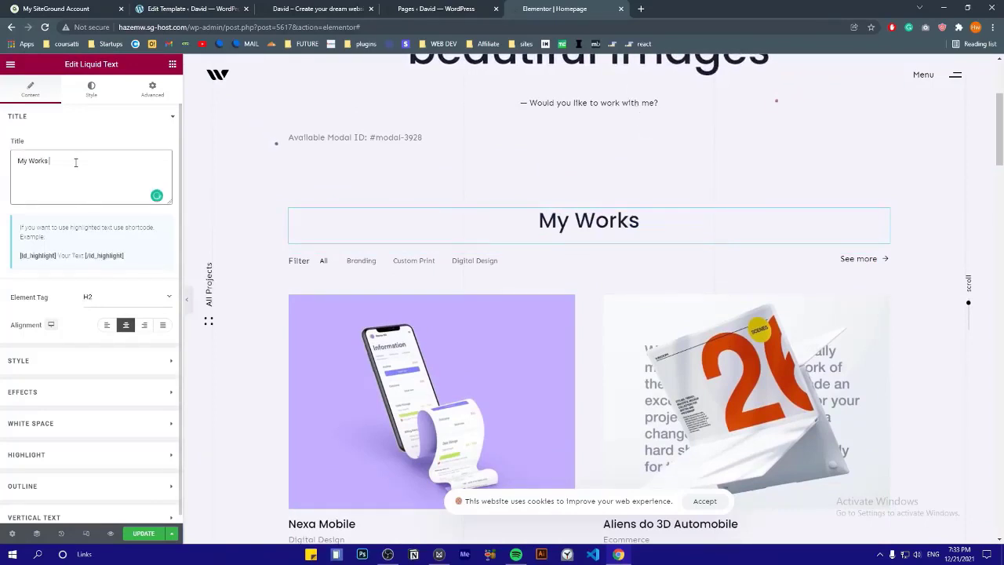
triple_click(78, 259)
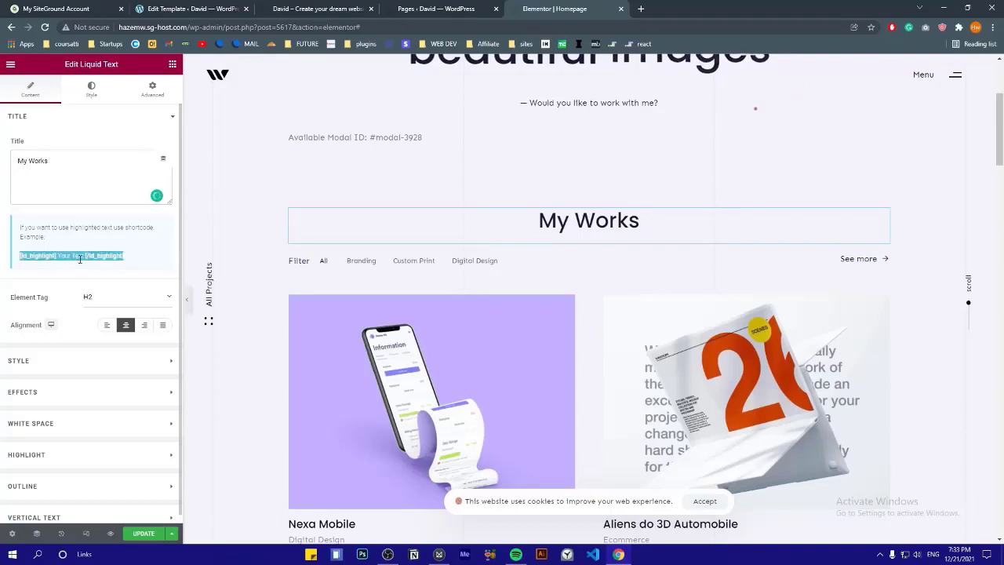
right_click(77, 259)
left_click(96, 271)
left_click(77, 167)
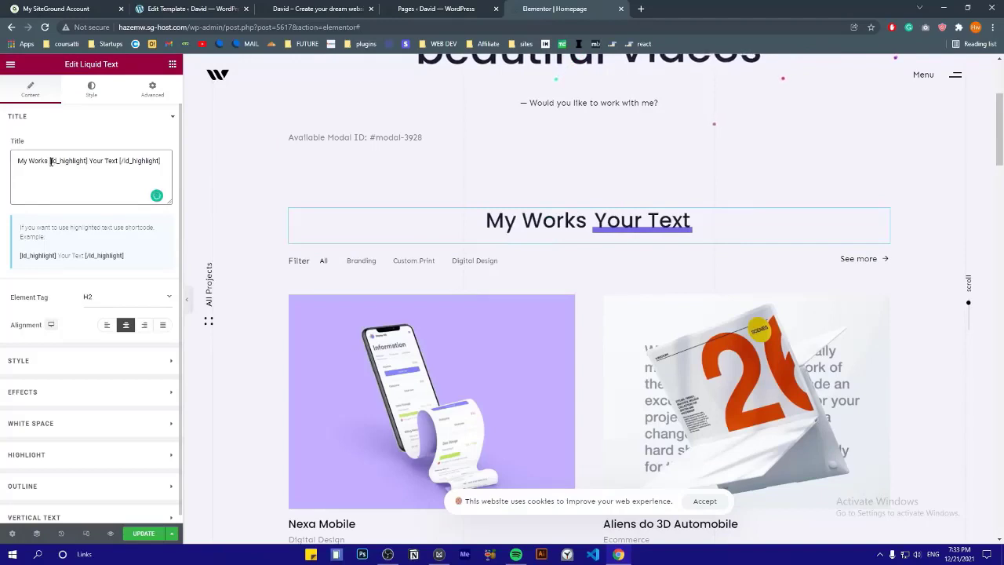
left_click_drag(50, 161, 12, 171)
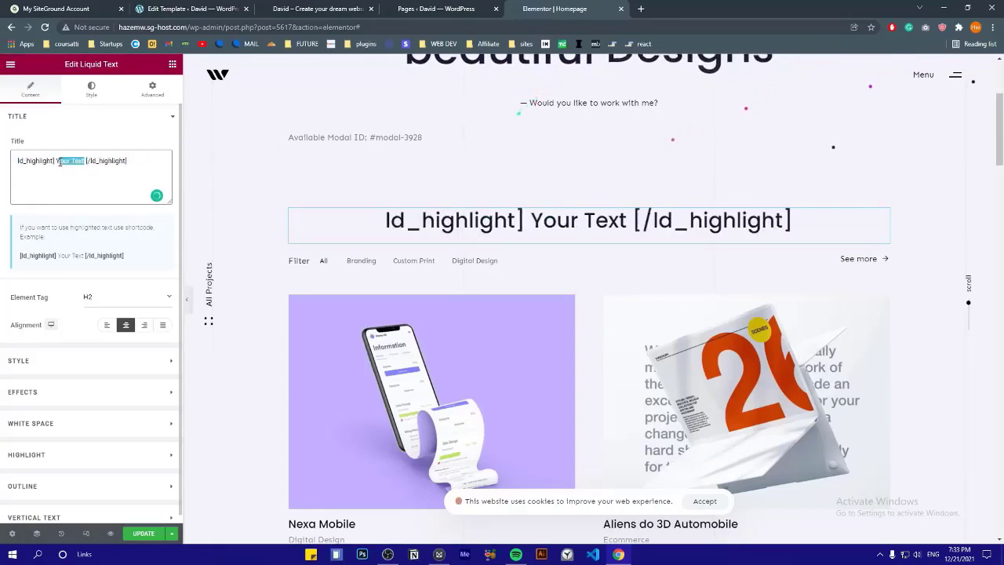
type("My Works [")
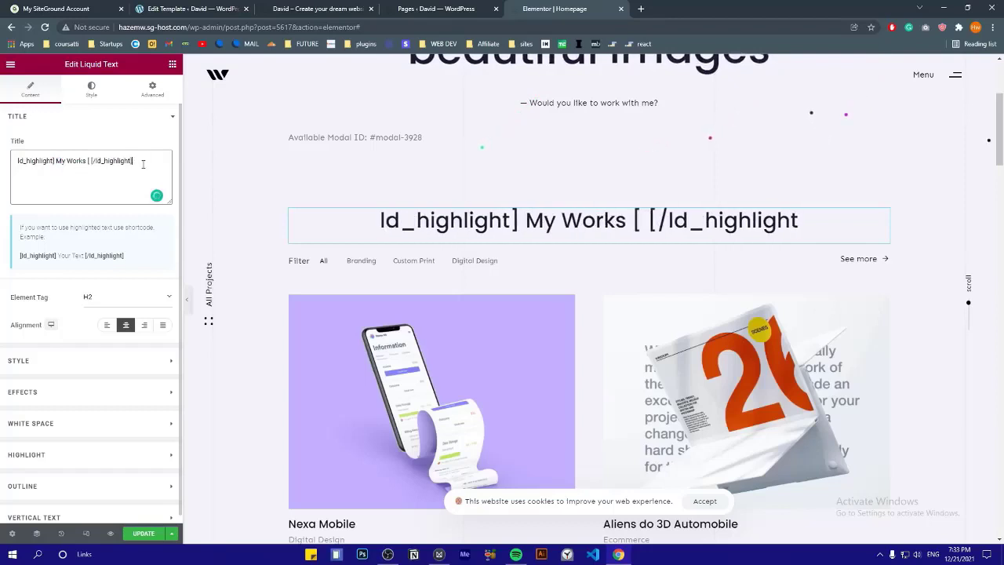
left_click(463, 221)
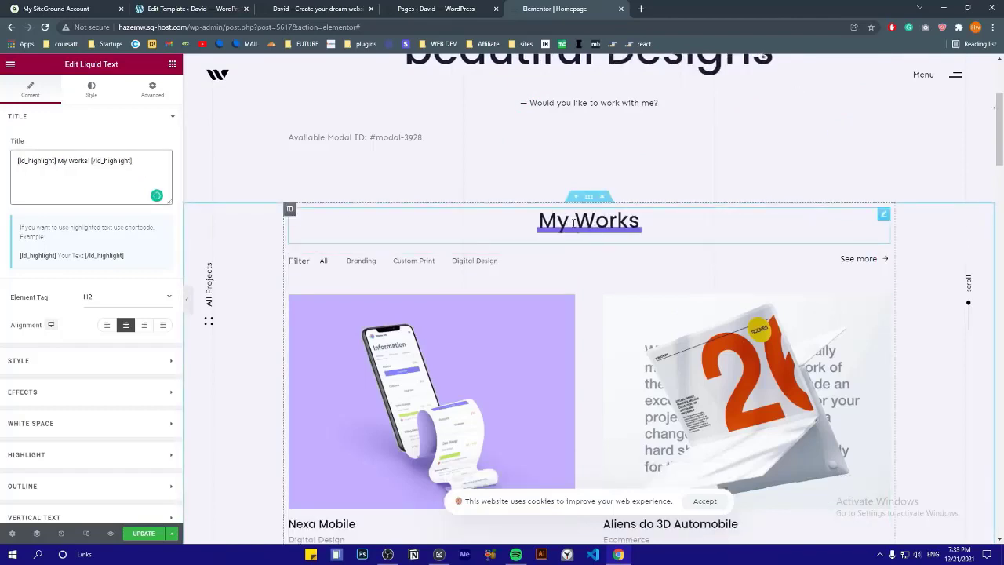
In the heading's Highlight settings, try brush and Underline Alt, then settle on Underline type
scroll(65, 291, "down", 1)
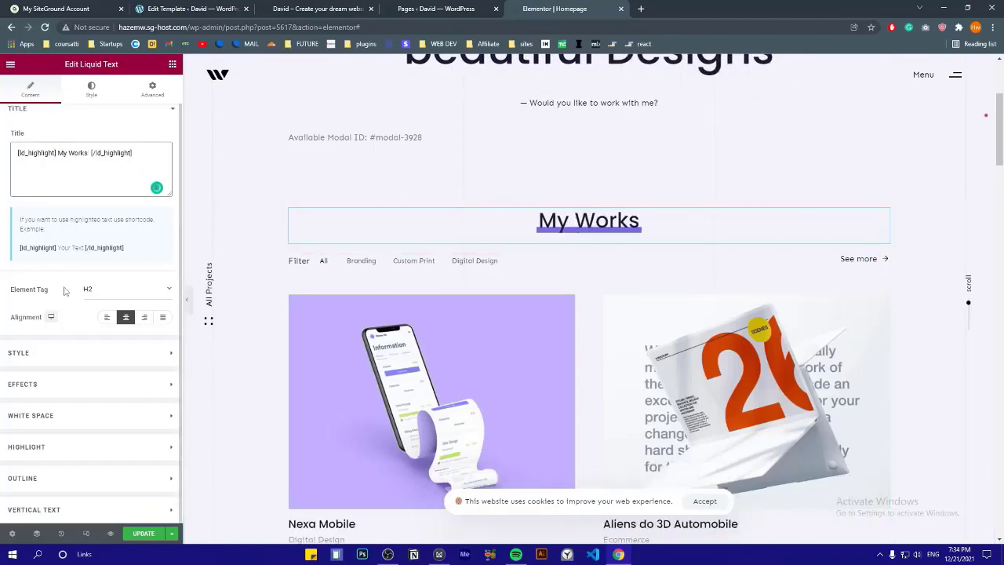
left_click(67, 110)
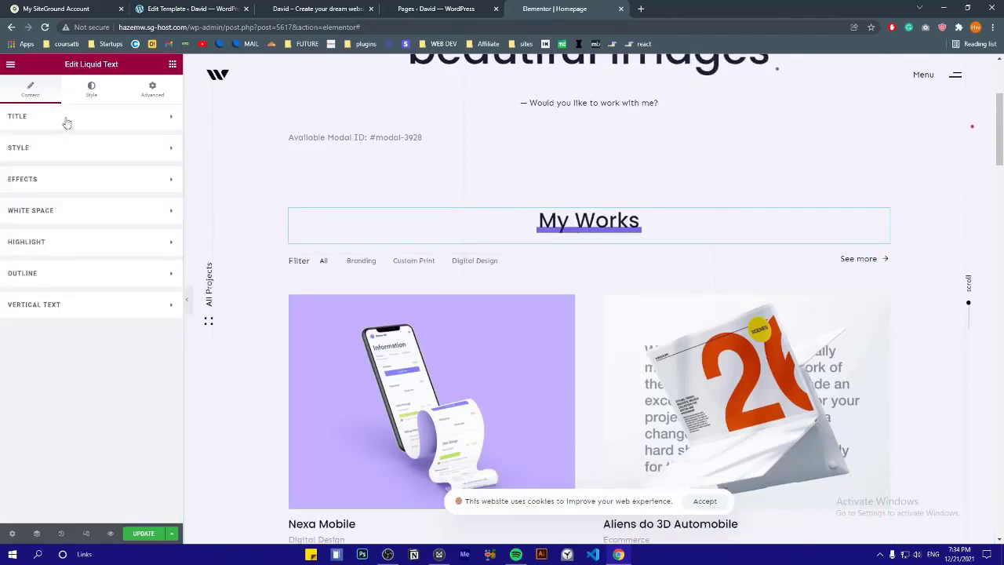
left_click(40, 248)
left_click(99, 274)
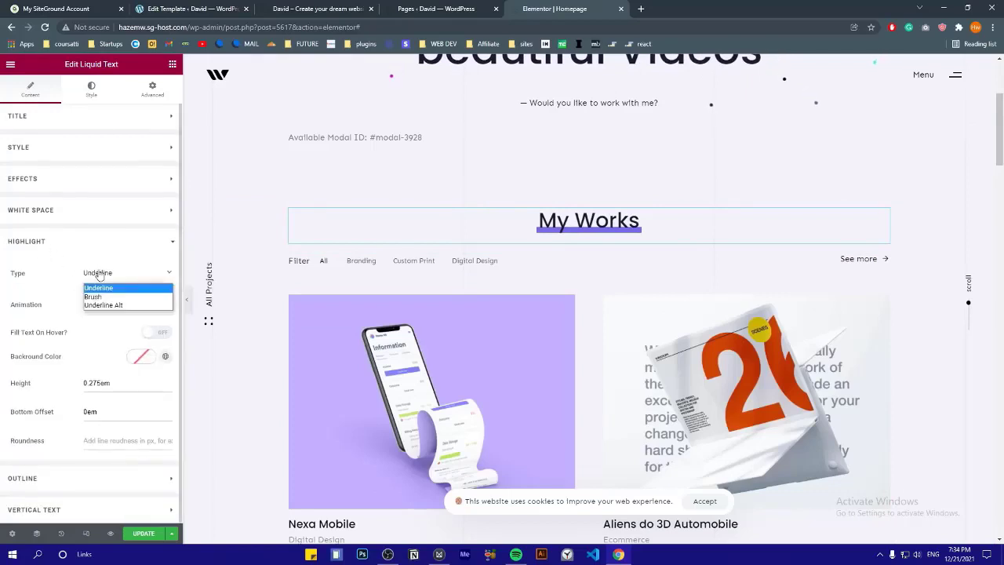
left_click(98, 274)
left_click(100, 274)
left_click(99, 296)
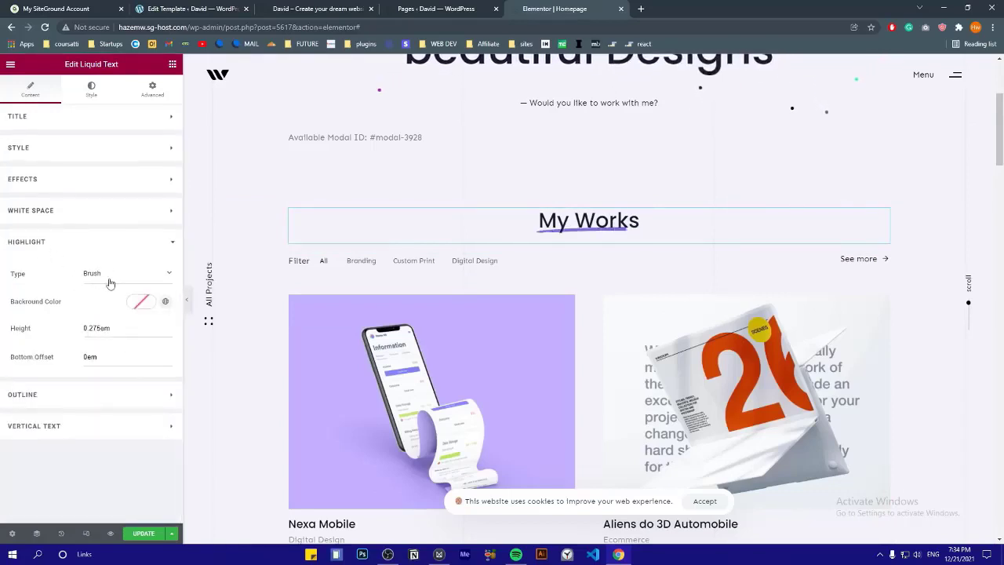
left_click(103, 280)
left_click(106, 309)
left_click(97, 276)
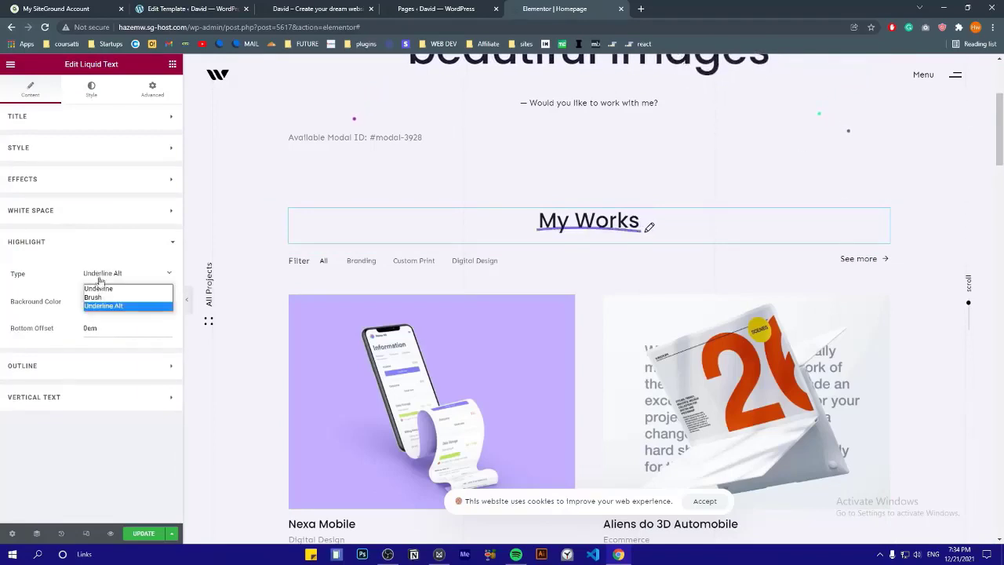
left_click(110, 287)
Give the highlight a Fade In animation, Fill Text On Hover, and 0.25em height
left_click(107, 305)
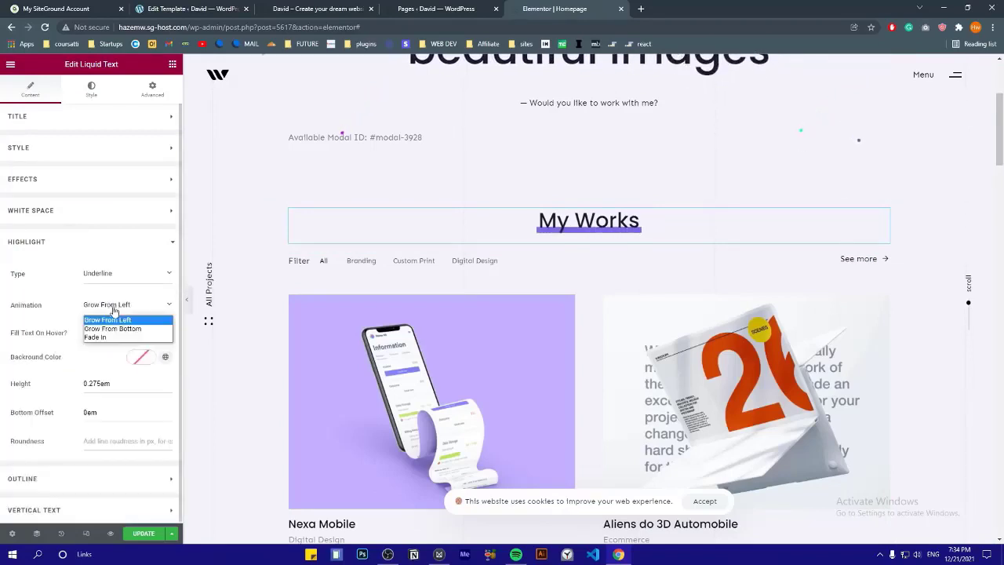
left_click(111, 337)
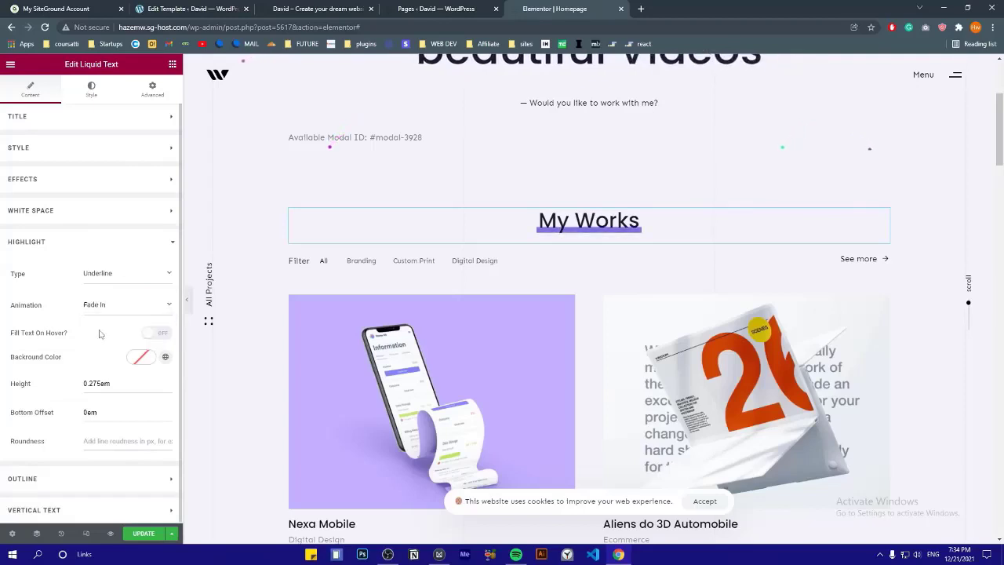
left_click(158, 339)
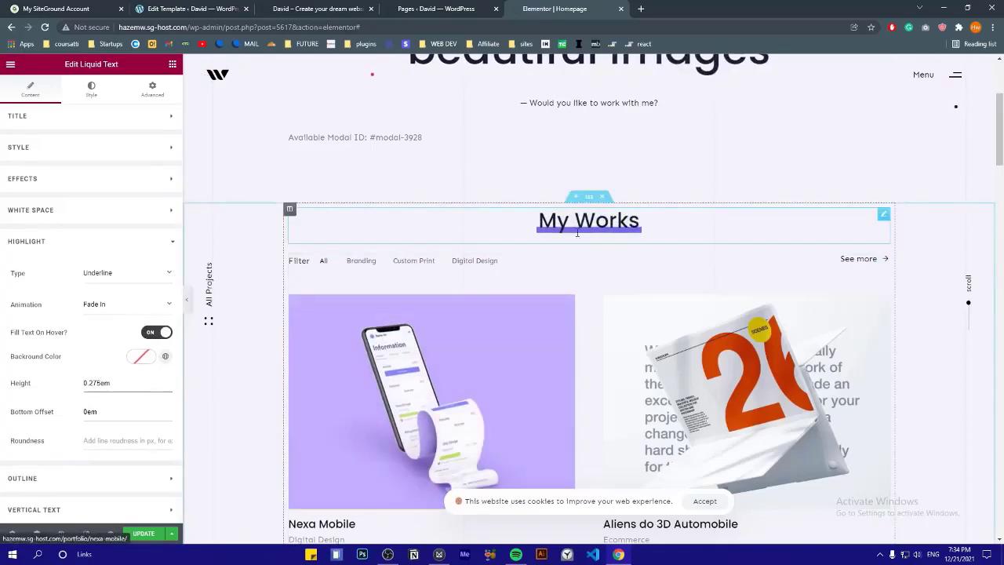
left_click_drag(88, 384, 94, 384)
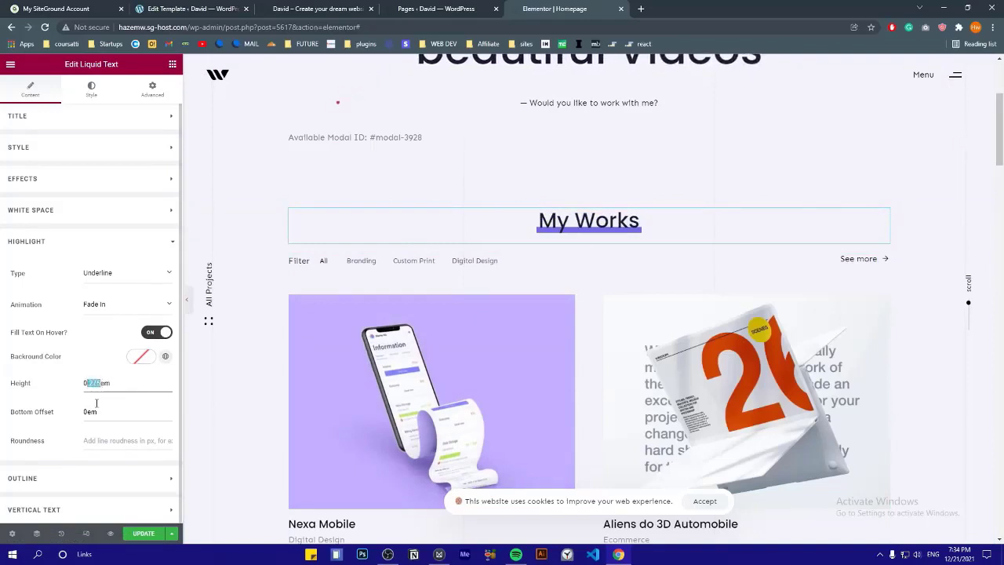
type("1")
left_click(88, 384)
type(".")
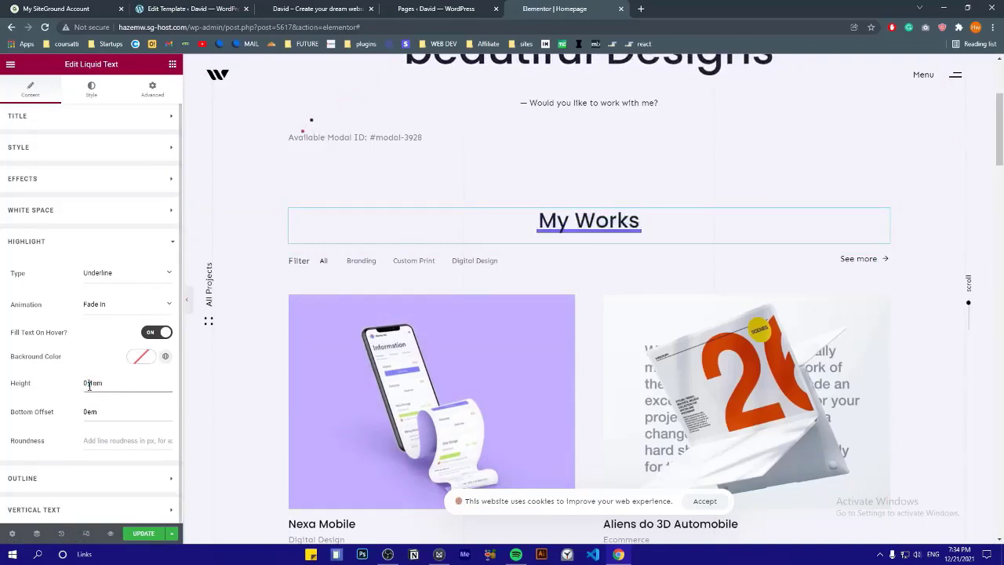
type("2")
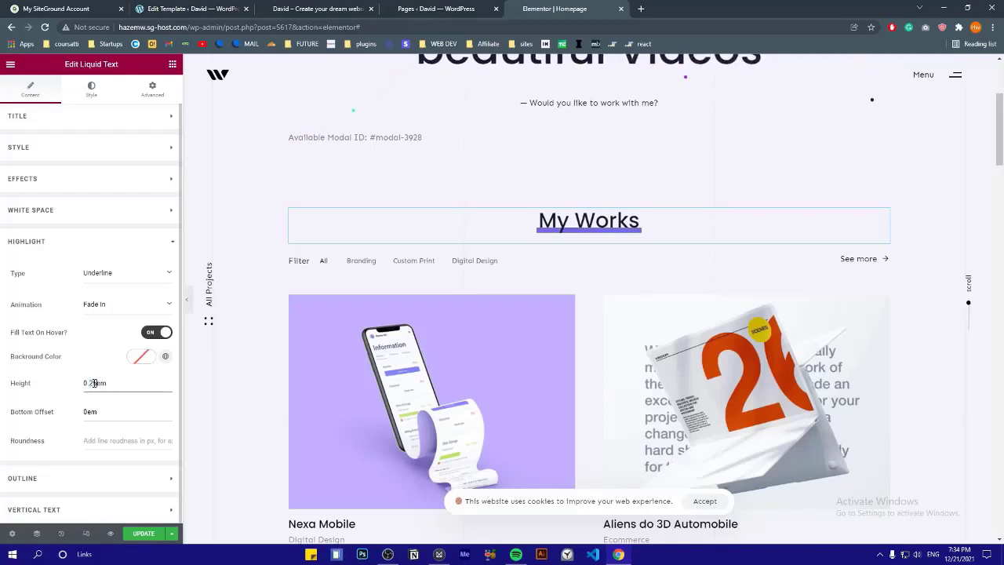
left_click(93, 411)
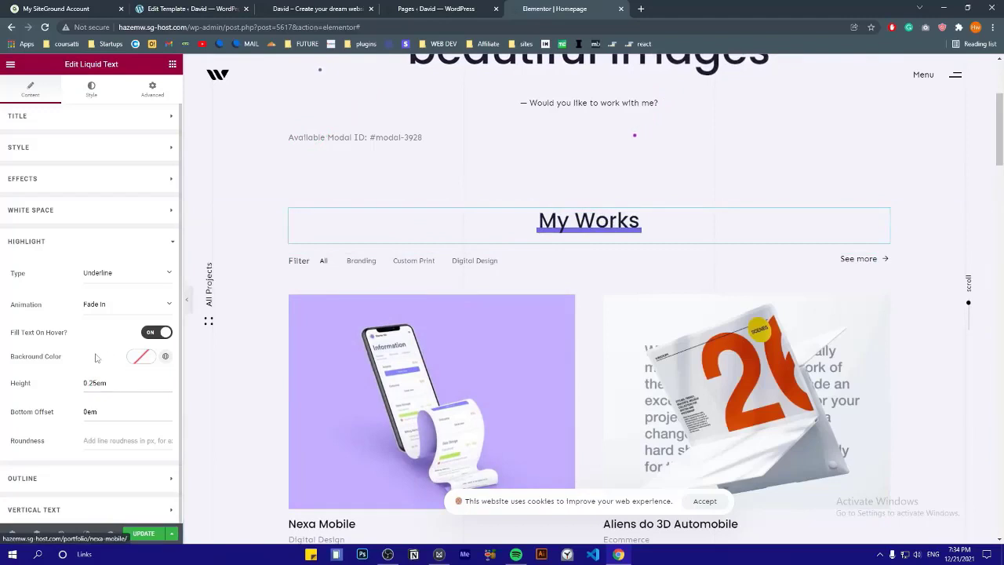
Make the highlight colour green and save the page with Update
left_click(152, 361)
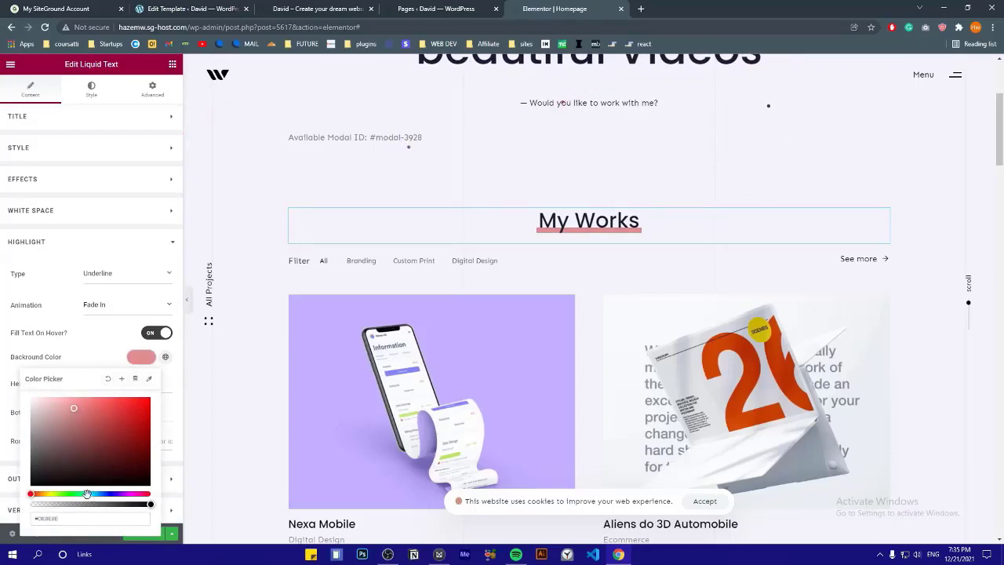
left_click(87, 494)
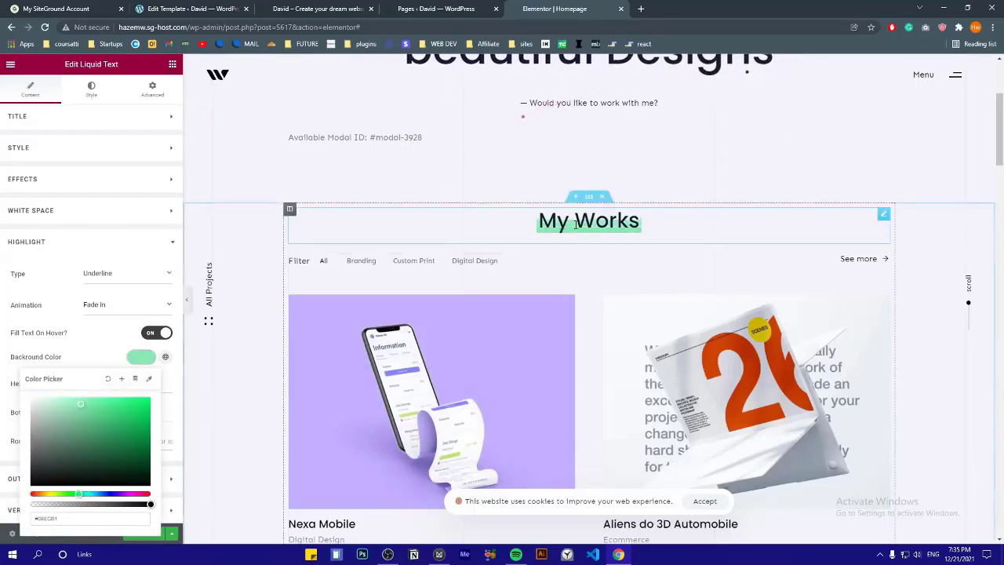
left_click(73, 241)
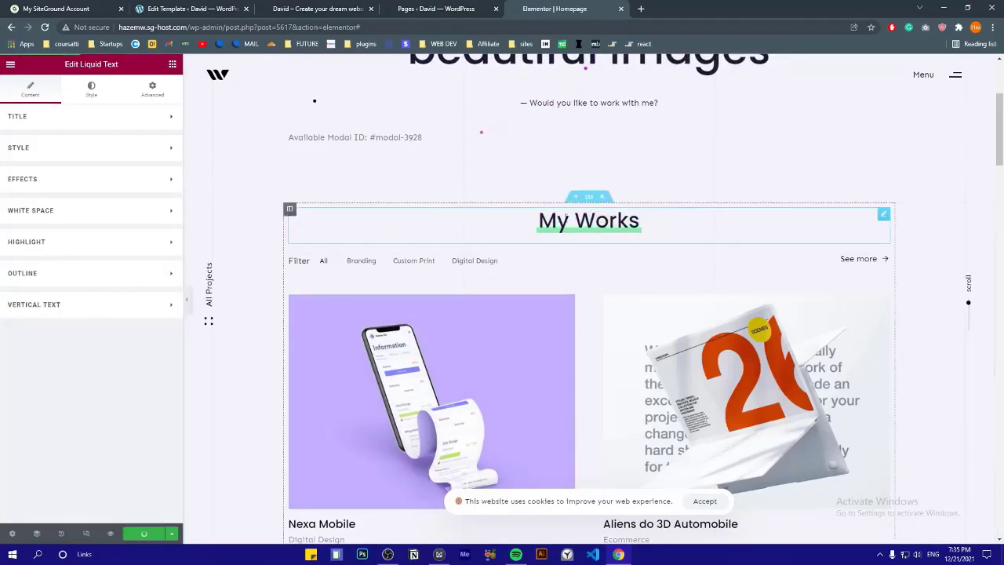
scroll(722, 169, "down", 1)
scroll(721, 158, "up", 1)
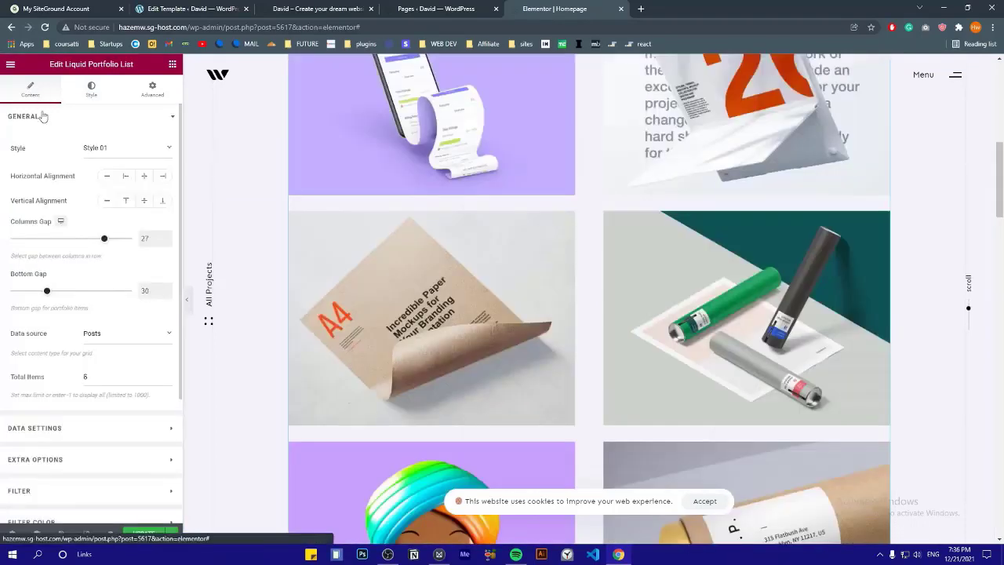
left_click(43, 116)
left_click(73, 120)
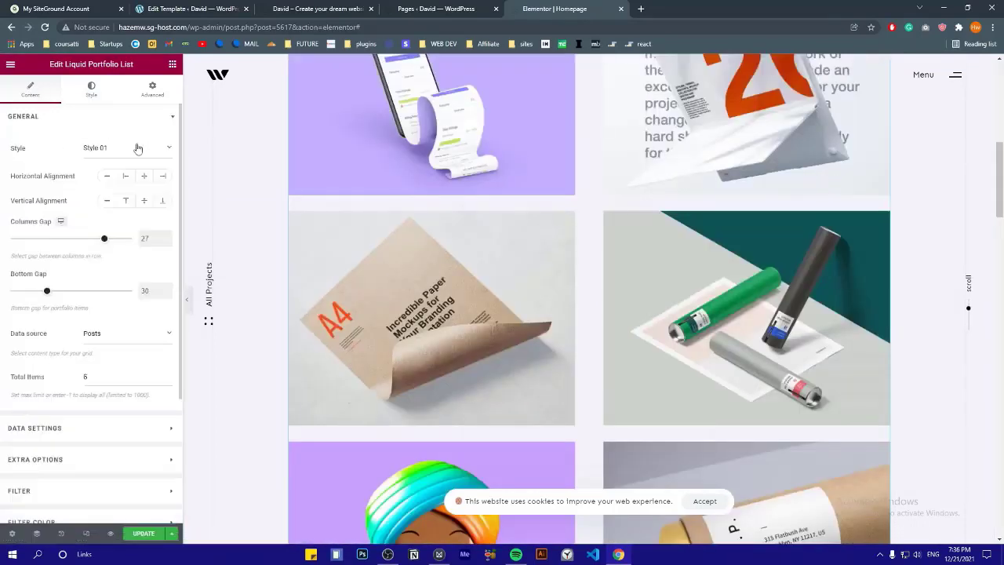
left_click(110, 147)
left_click(100, 180)
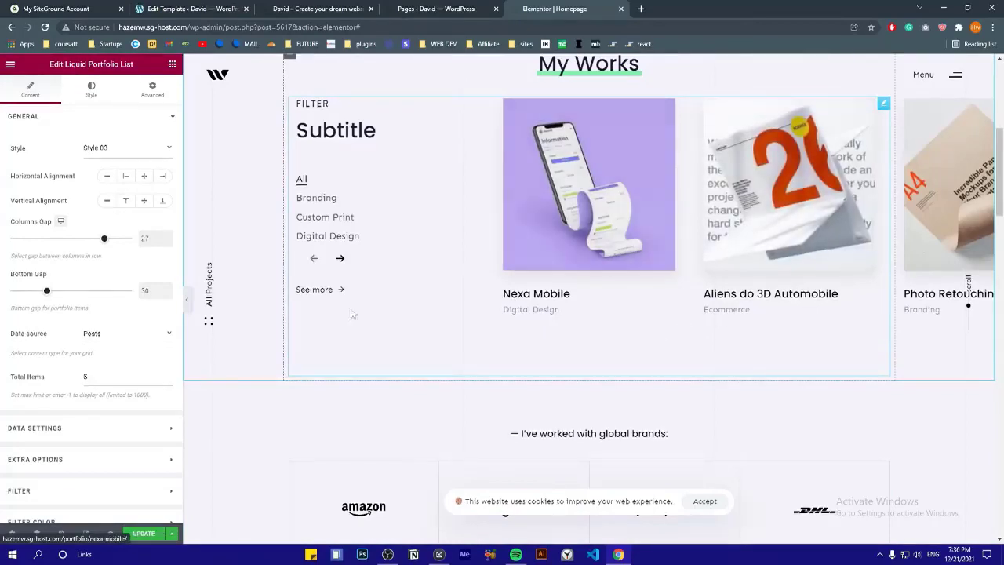
left_click(340, 259)
left_click(340, 263)
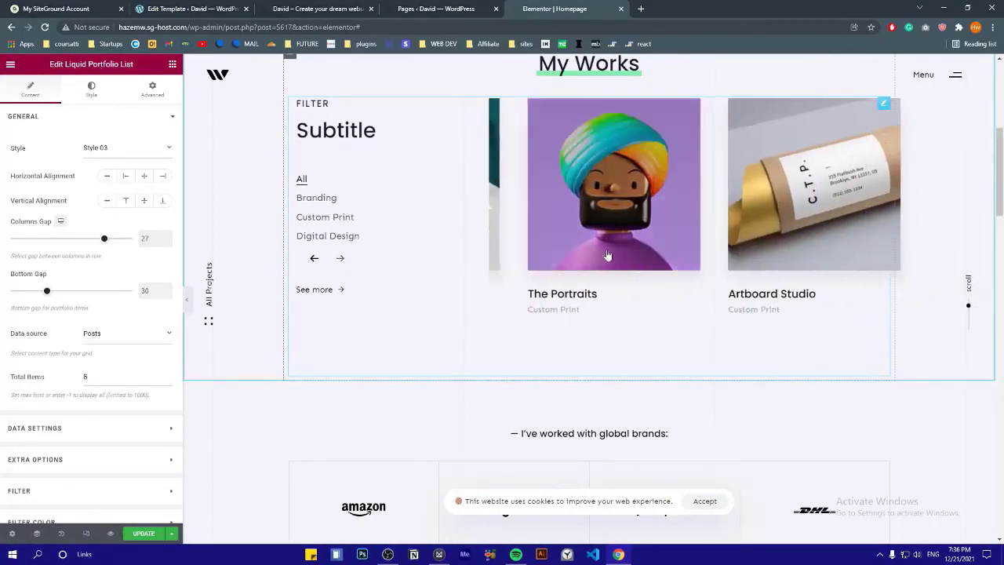
scroll(607, 256, "up", 4)
scroll(607, 256, "down", 2)
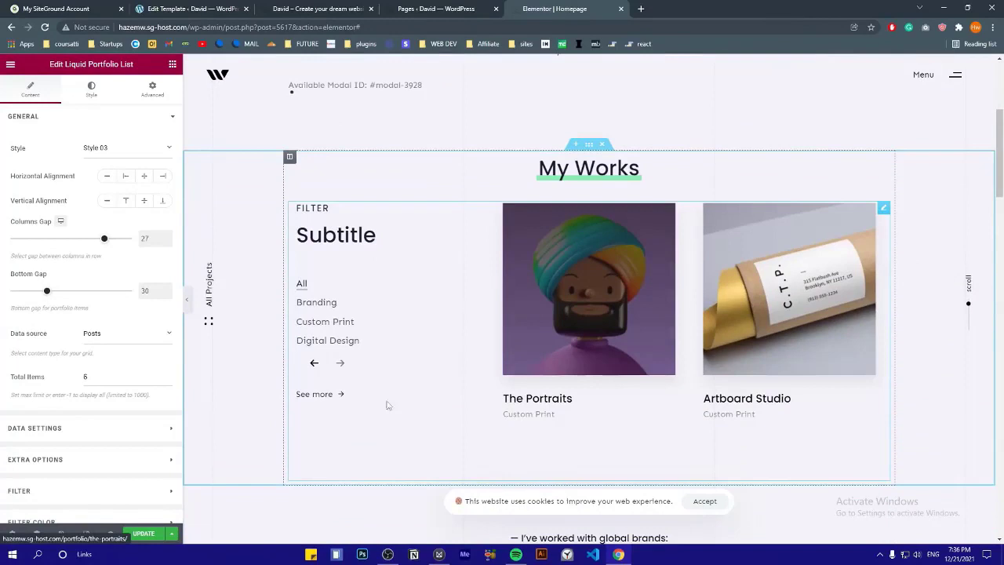
left_click(315, 364)
left_click(315, 364)
left_click(341, 364)
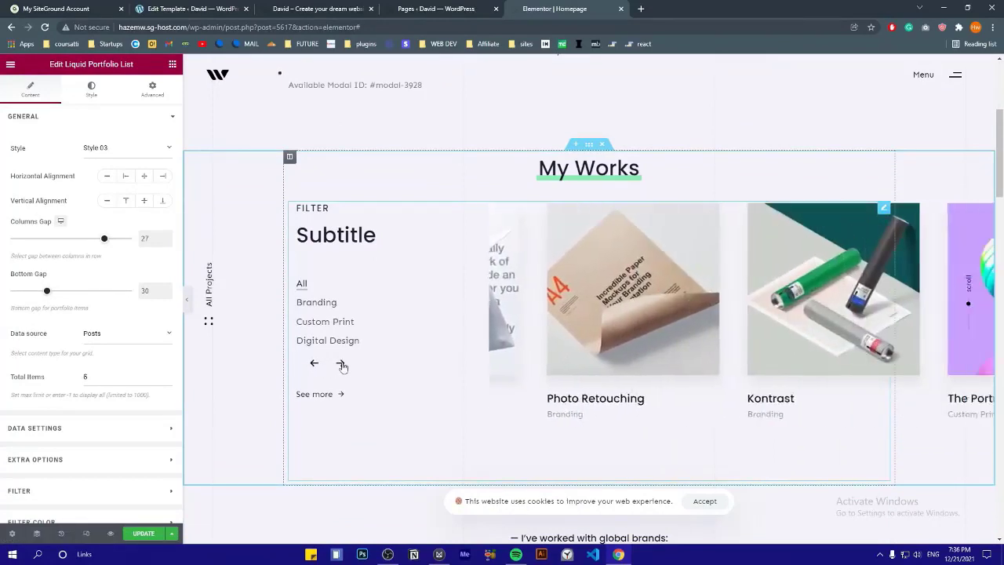
left_click(341, 364)
left_click(188, 299)
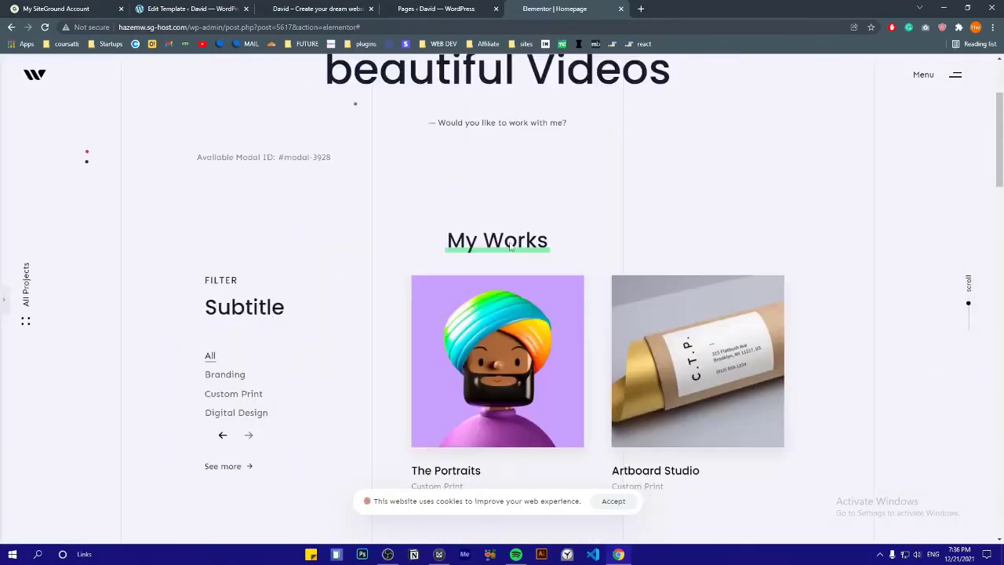
scroll(534, 229, "down", 2)
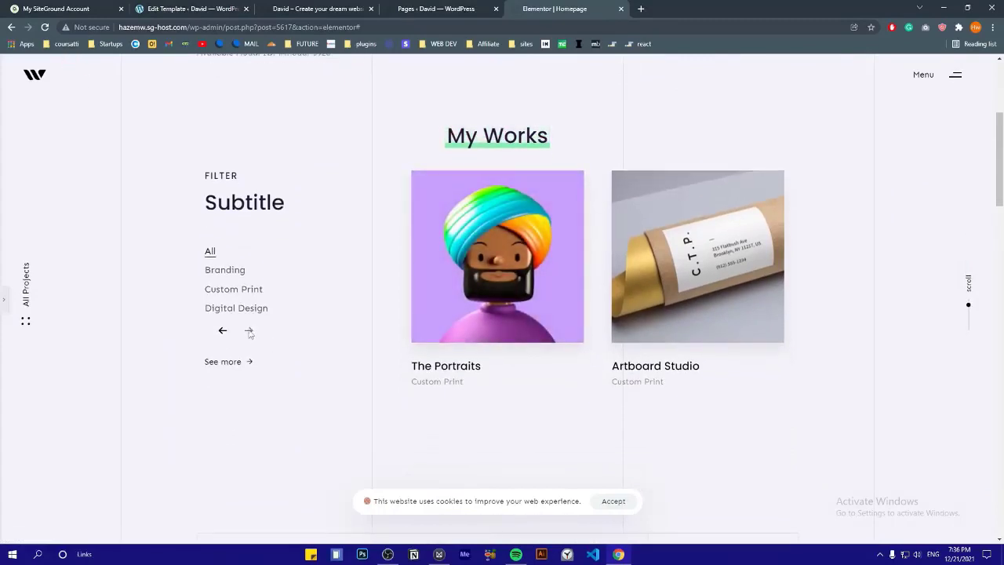
left_click(223, 335)
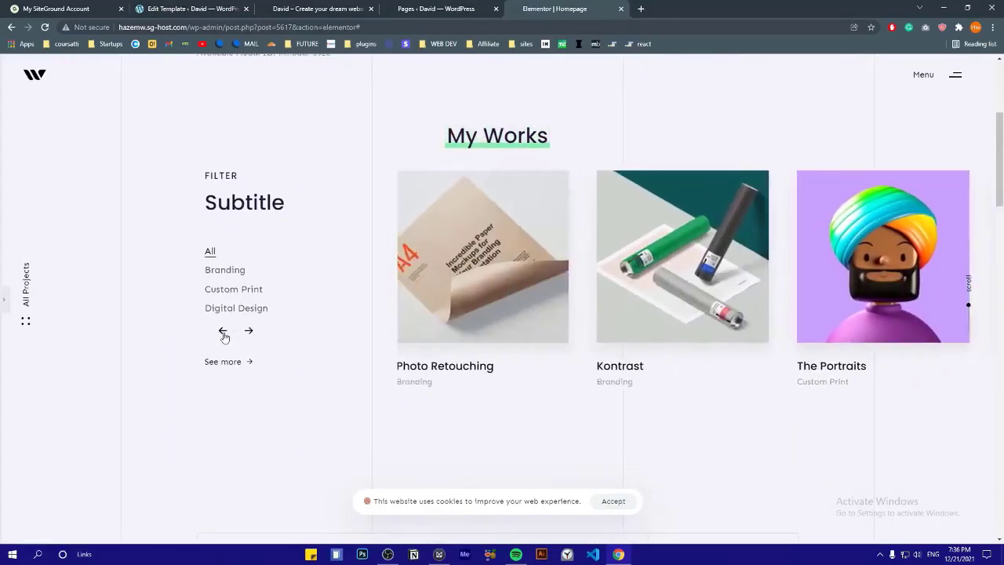
left_click(223, 334)
left_click_drag(672, 265, 408, 271)
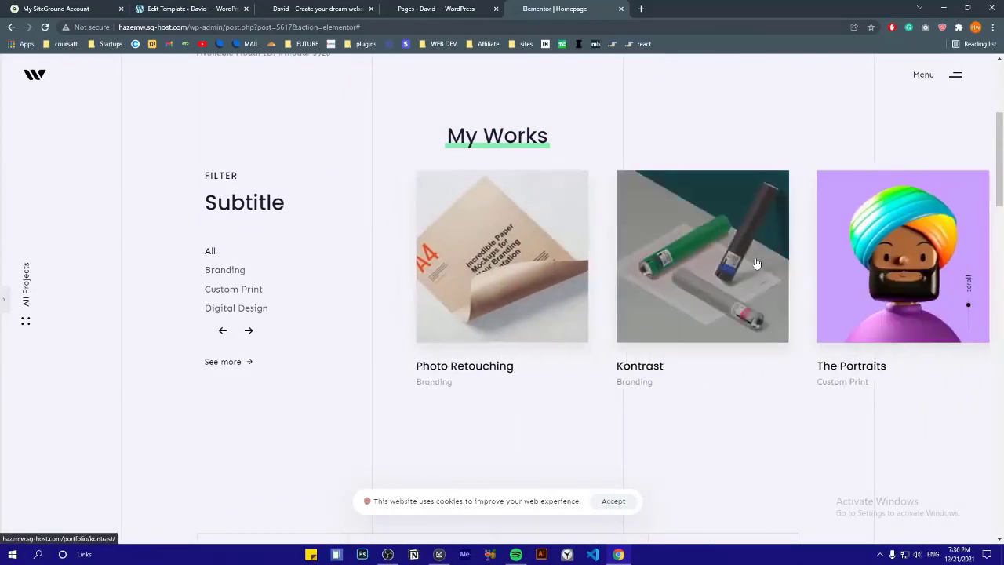
mouse_move(758, 264)
left_mouse_down()
mouse_move(504, 264)
mouse_move(549, 264)
left_mouse_up()
left_click_drag(713, 265, 450, 269)
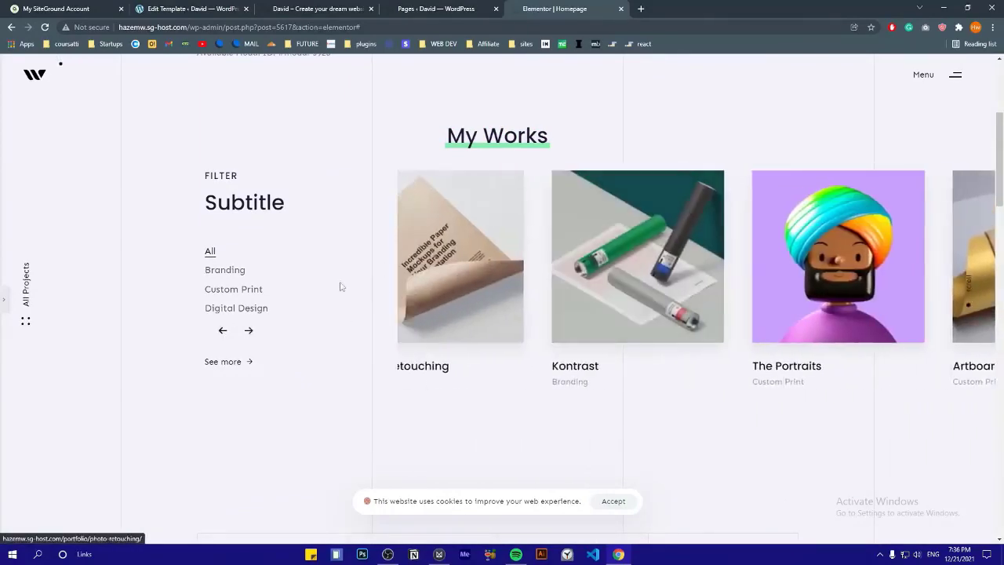
left_click(215, 272)
left_click(218, 291)
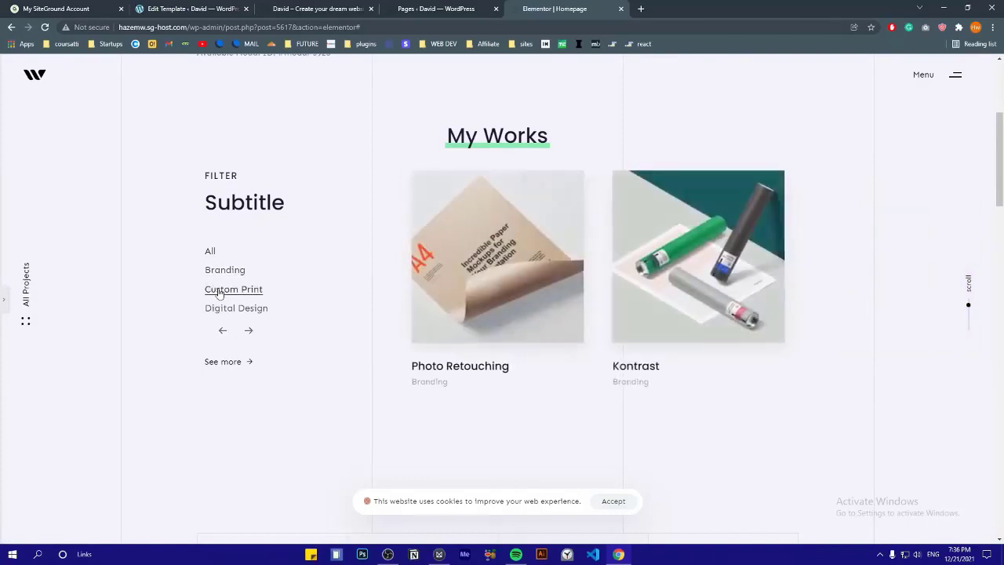
left_click(223, 308)
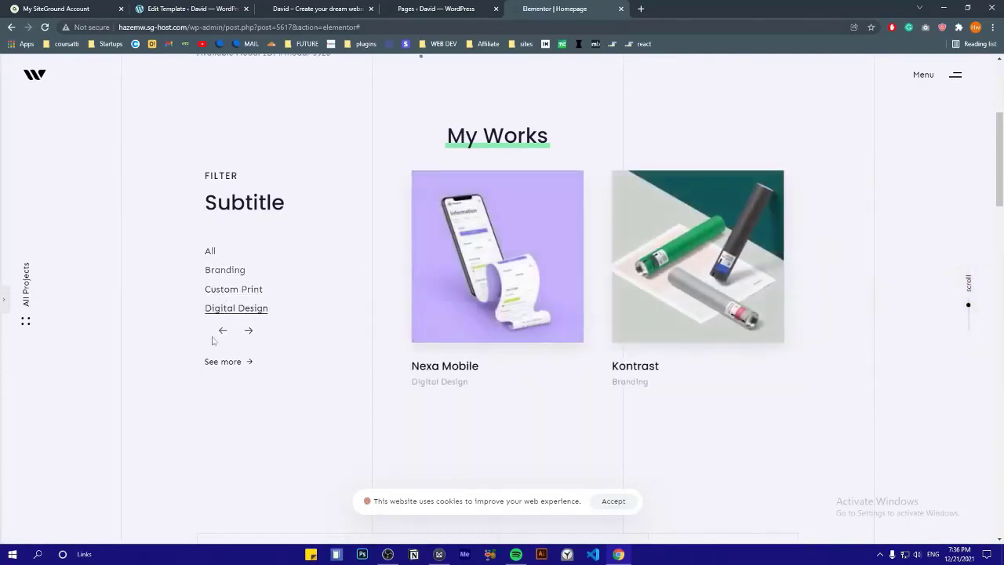
left_click(4, 300)
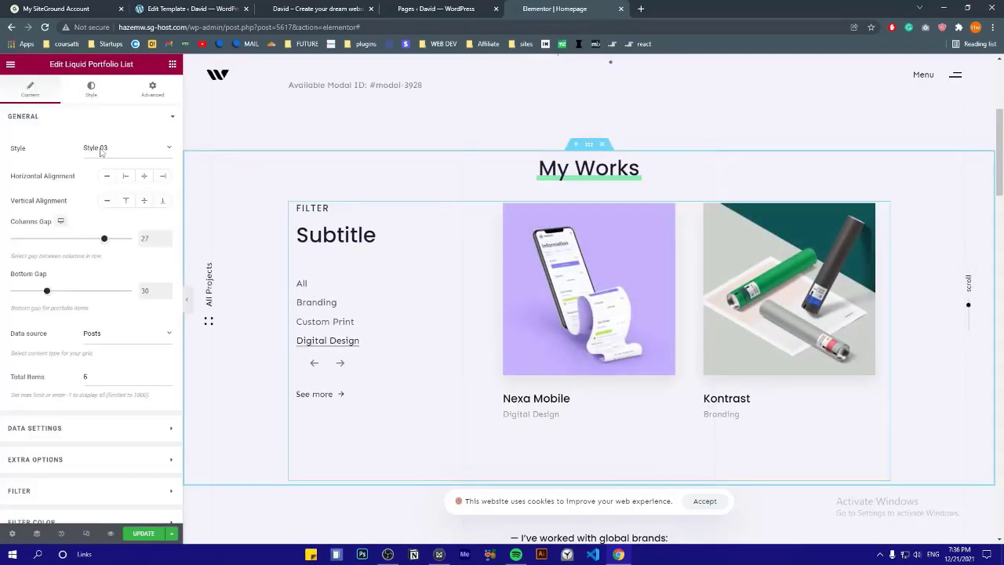
Switch the portfolio list layout to Style 04 and browse its carousel slides
left_click(111, 156)
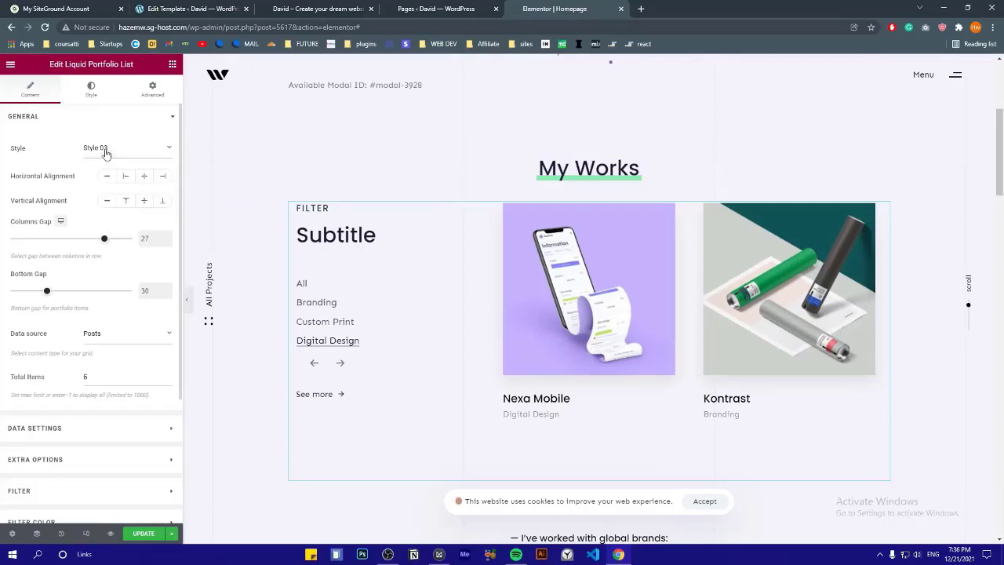
left_click(99, 149)
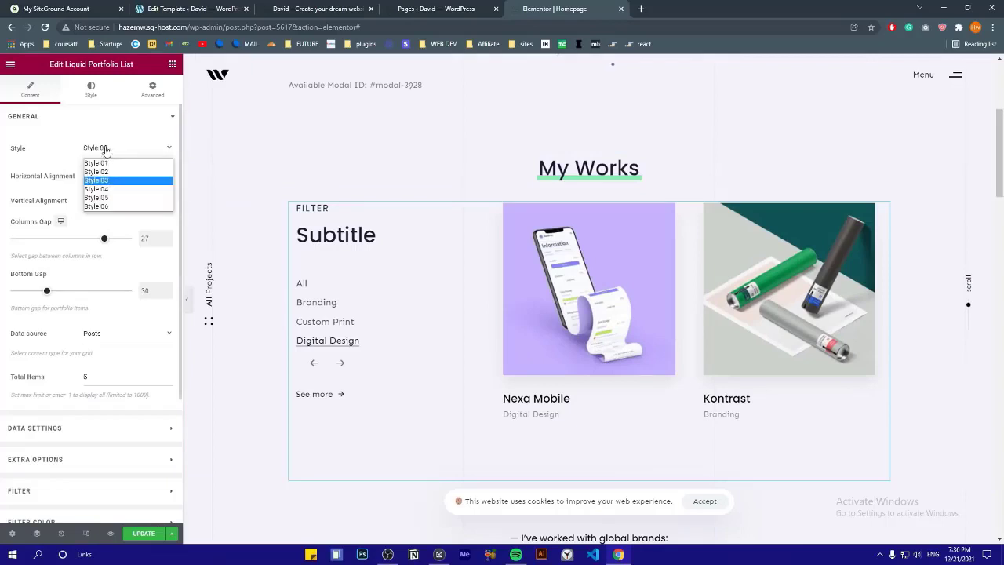
left_click(107, 191)
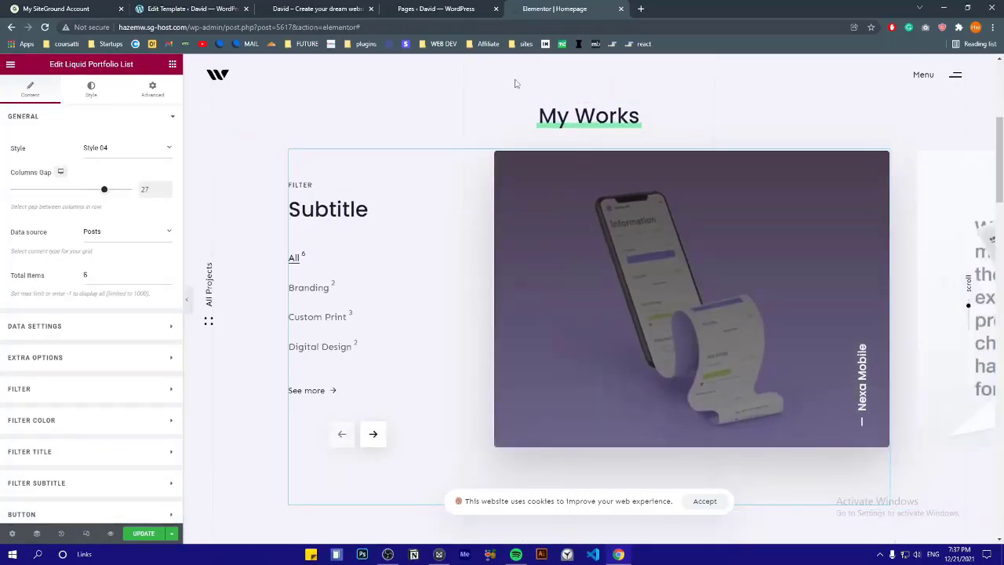
left_click_drag(753, 276, 592, 280)
mouse_move(674, 284)
left_mouse_down()
mouse_move(491, 293)
mouse_move(554, 301)
left_mouse_up()
left_click_drag(628, 300, 846, 301)
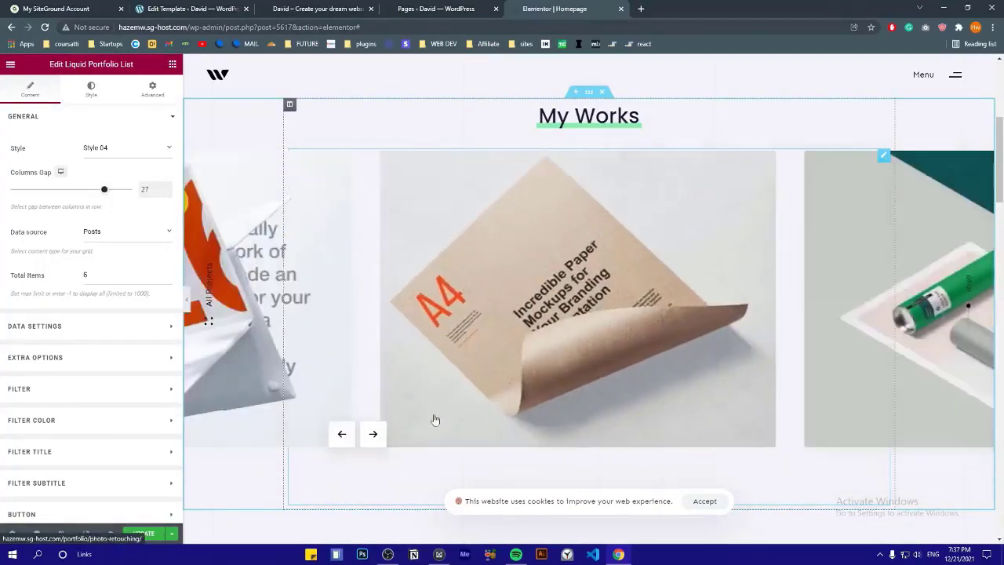
left_click(374, 439)
left_click(374, 438)
left_click(341, 442)
left_click(340, 441)
left_click(341, 441)
left_click(340, 441)
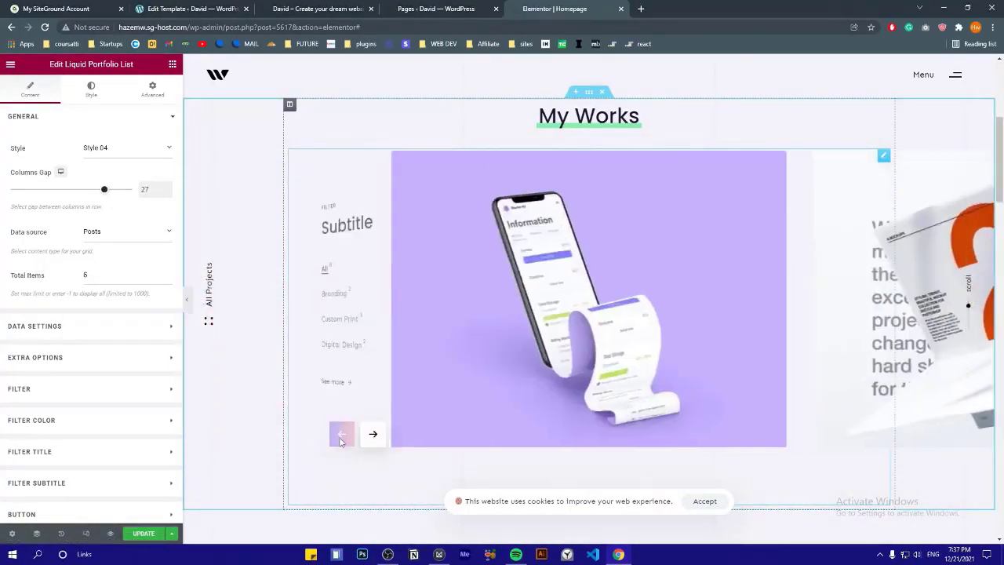
Filter the portfolio by Branding and Custom Print and browse the resulting carousel
left_click(315, 291)
left_click(325, 319)
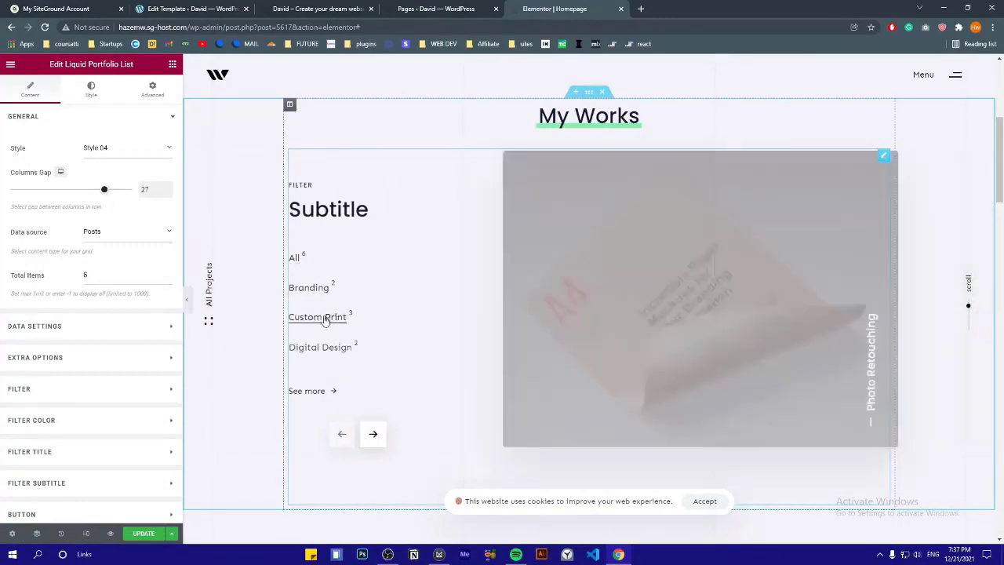
left_click(373, 435)
left_click(374, 436)
left_click(343, 436)
left_click(342, 436)
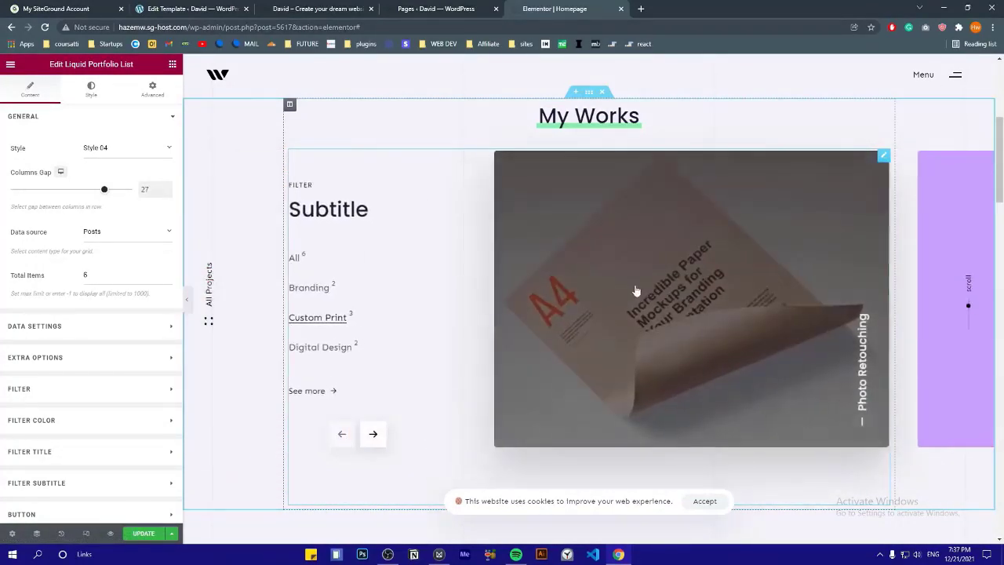
left_click_drag(826, 324, 683, 310)
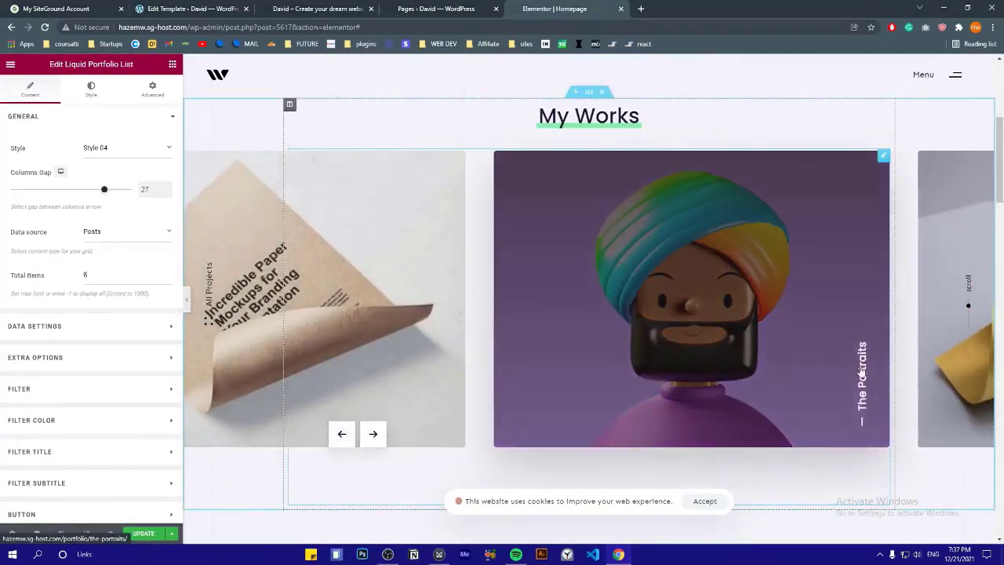
left_click_drag(861, 370, 567, 325)
Preview the portfolio list in the Style 05 layout
left_click(127, 148)
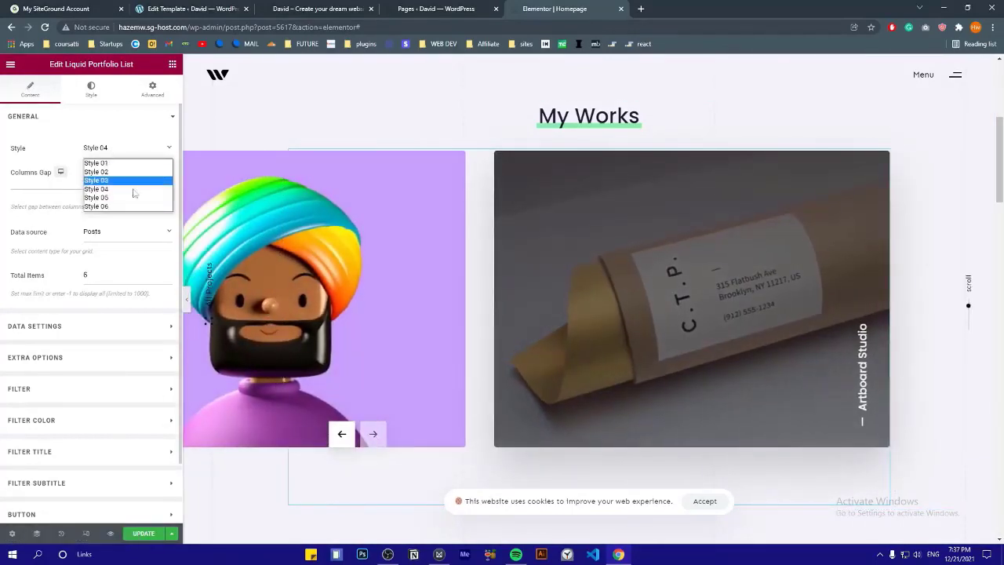
left_click(133, 196)
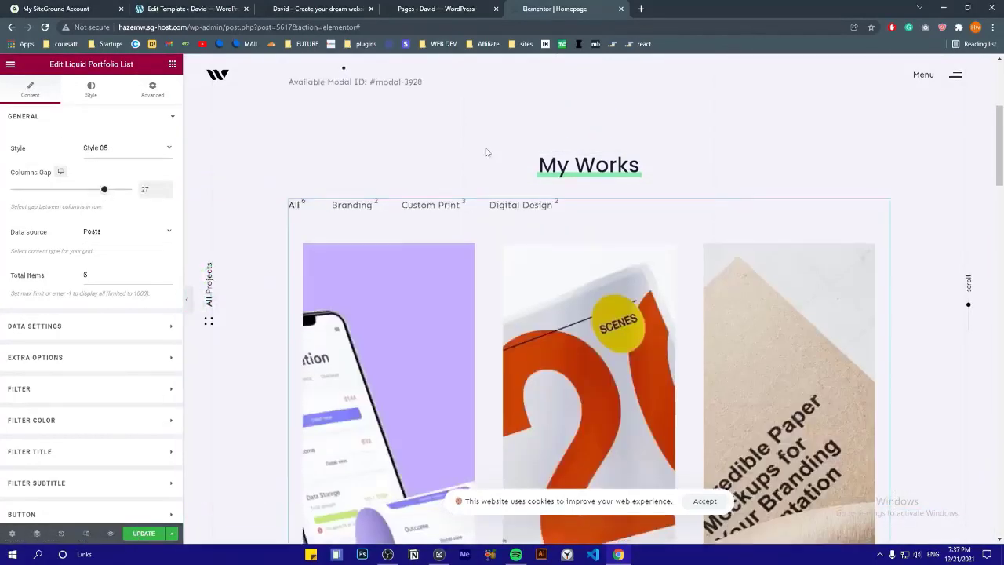
scroll(483, 188, "down", 4)
scroll(803, 256, "up", 3)
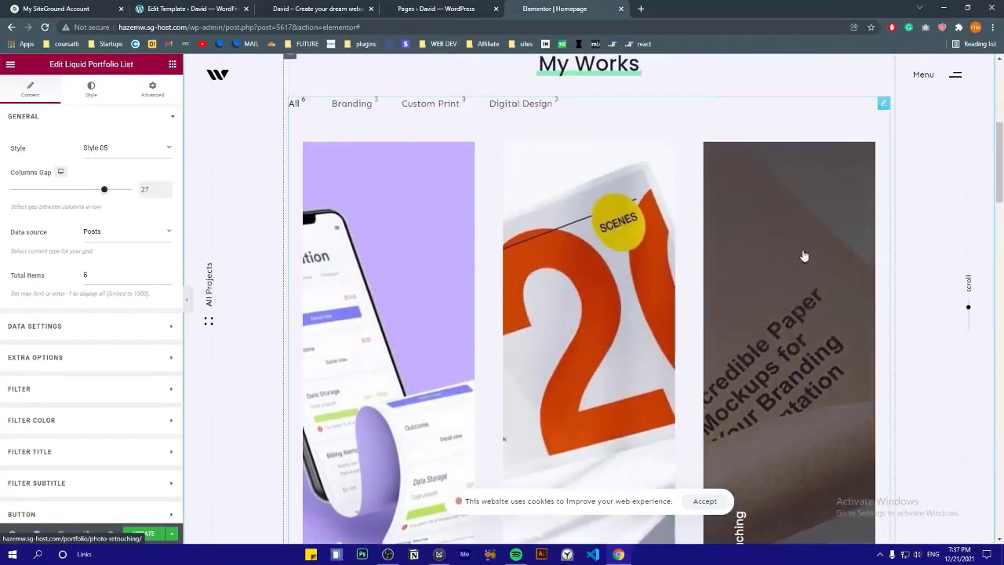
scroll(580, 265, "down", 3)
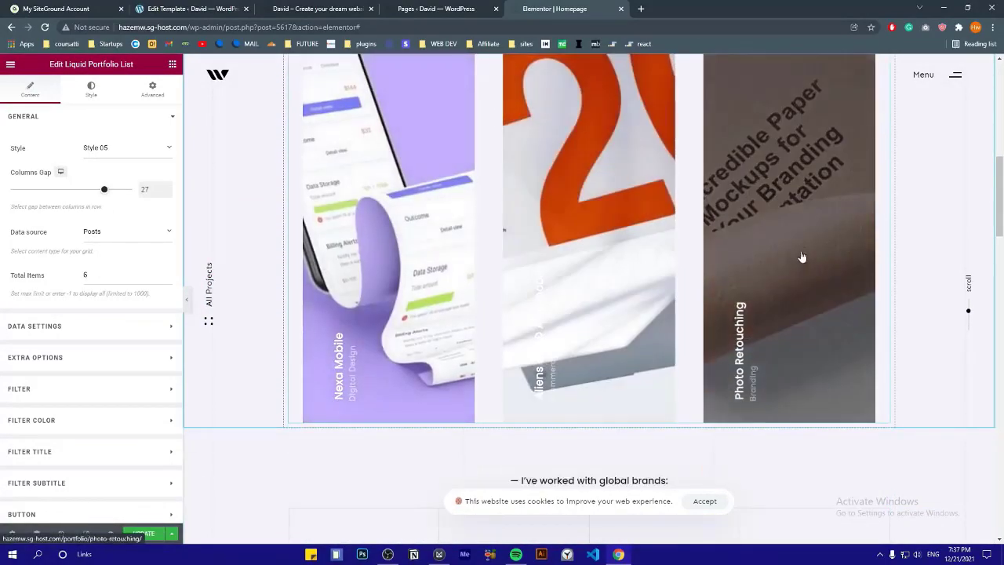
left_click_drag(801, 256, 596, 249)
left_click_drag(695, 243, 428, 262)
left_click_drag(690, 275, 504, 280)
scroll(444, 277, "up", 2)
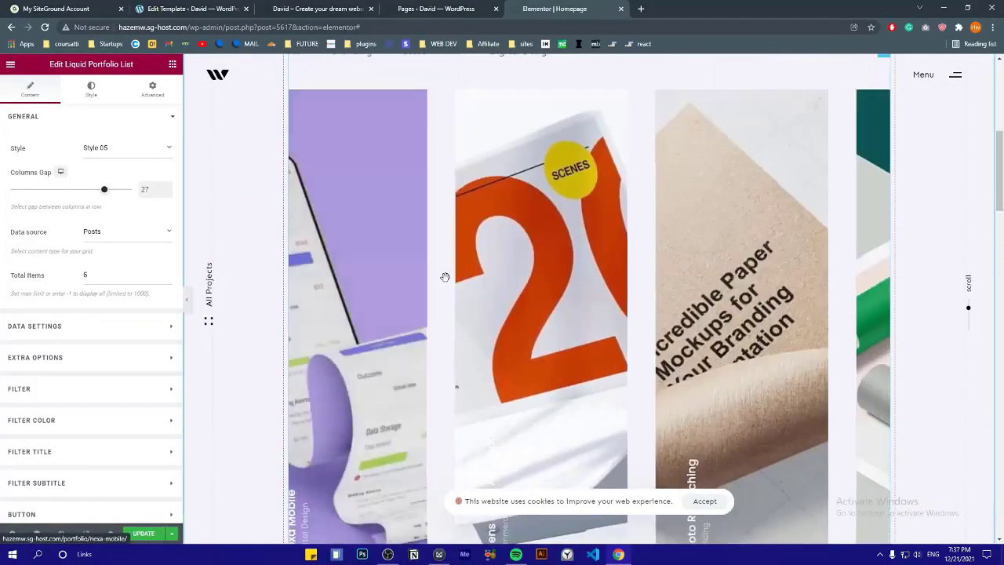
Preview the portfolio list in the Style 06 layout
left_click(94, 148)
left_click(98, 209)
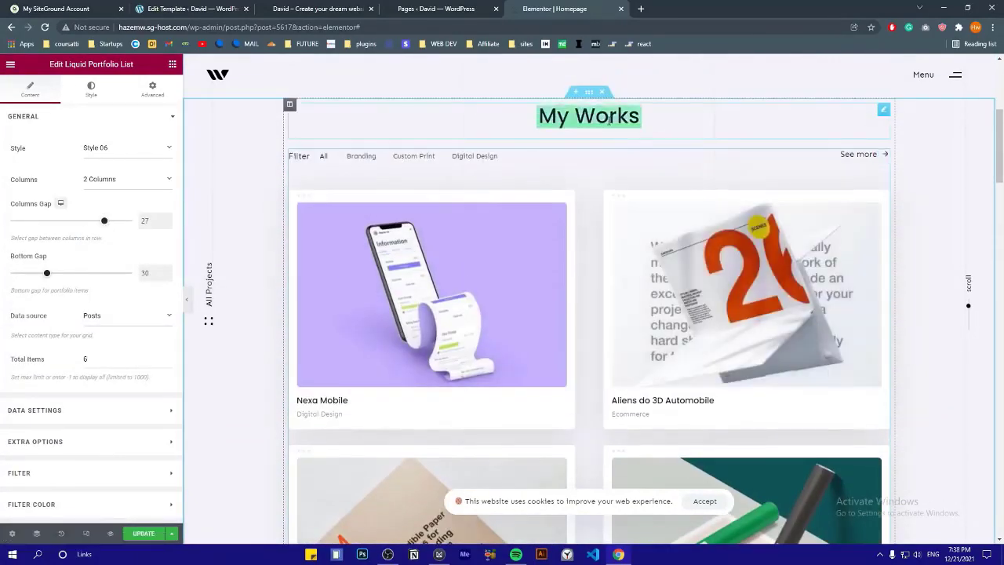
scroll(552, 302, "down", 6)
scroll(429, 311, "down", 1)
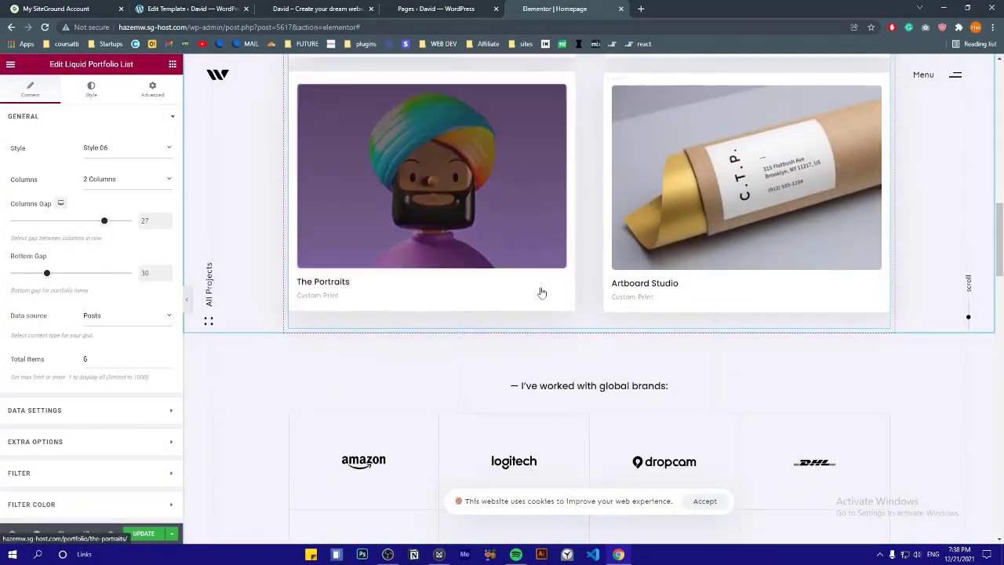
scroll(435, 227, "up", 8)
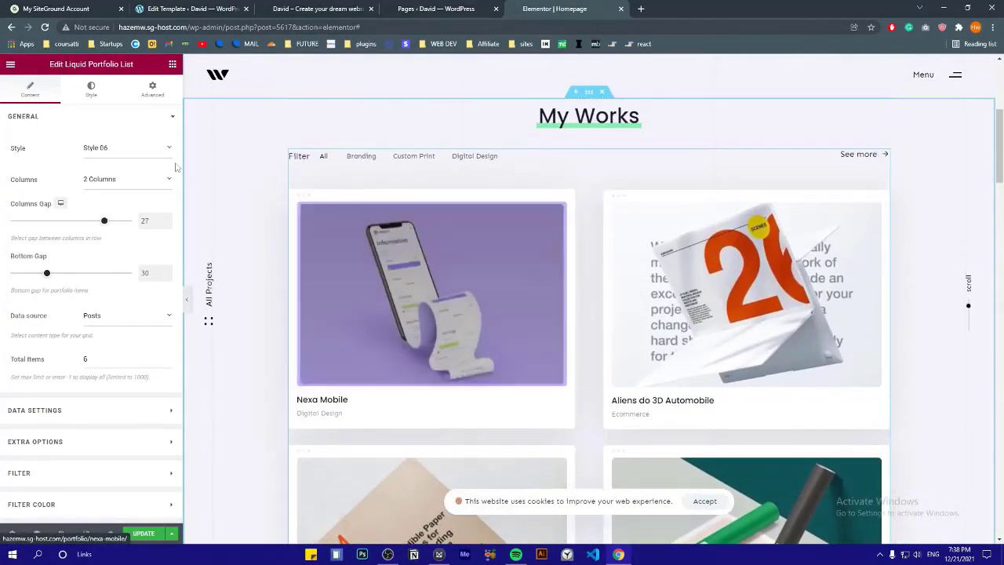
Preview the portfolio list in the Style 02 layout
left_click(157, 148)
left_click(118, 171)
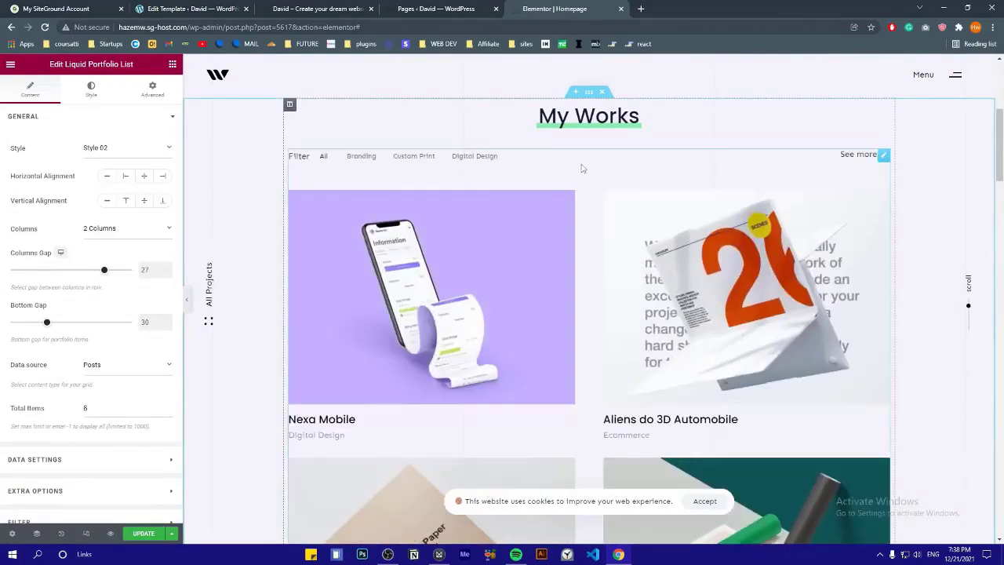
scroll(473, 235, "down", 3)
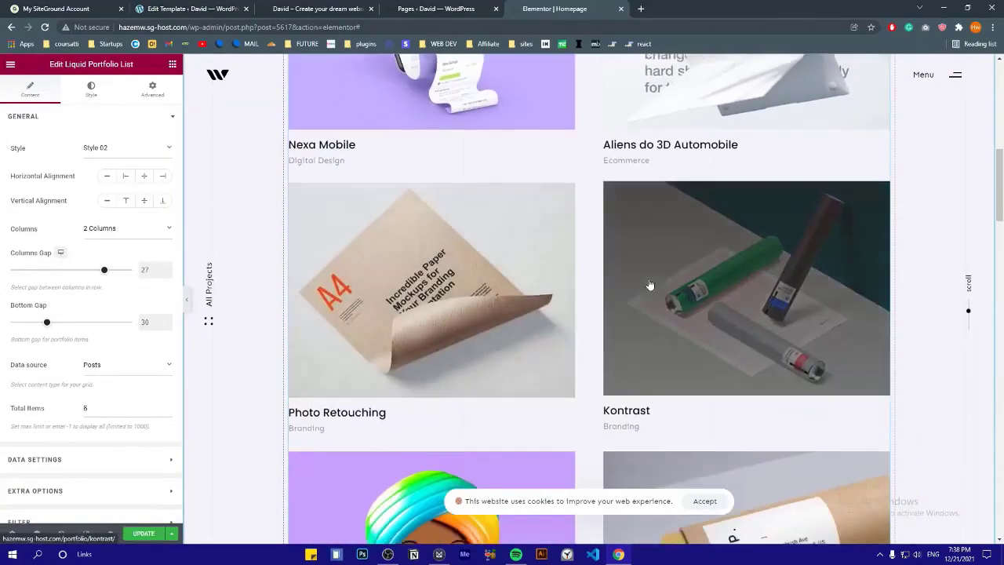
scroll(638, 285, "down", 3)
scroll(460, 285, "up", 10)
scroll(472, 370, "down", 3)
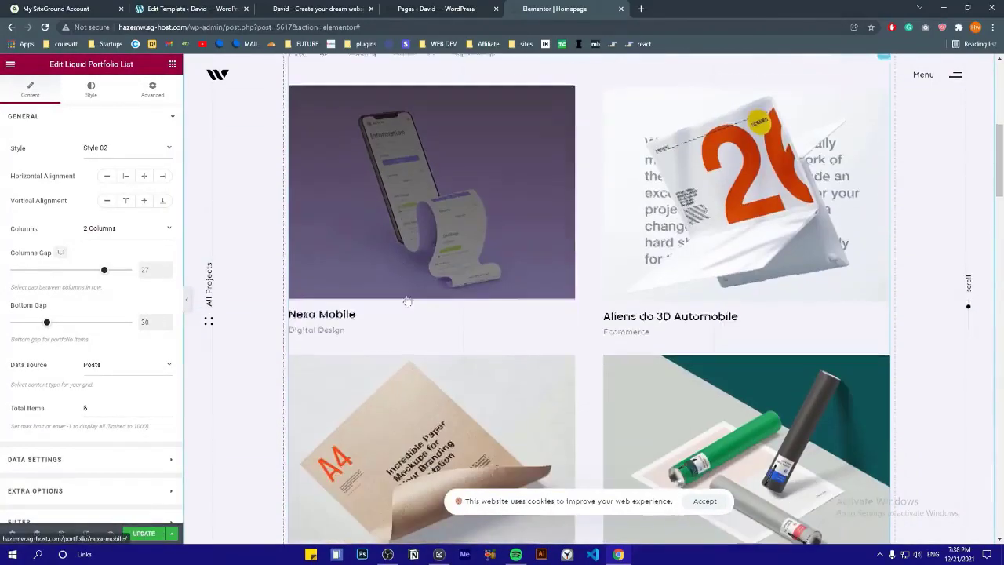
Return the portfolio layout to Style 04 and reset the carousel to the first slide
left_click(149, 148)
left_click(157, 193)
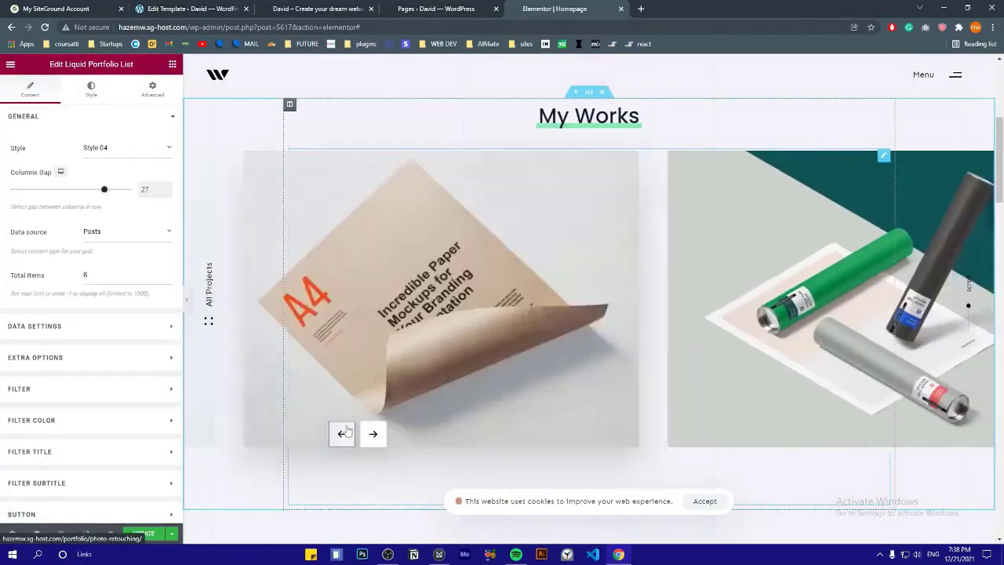
left_click(346, 434)
left_click(371, 436)
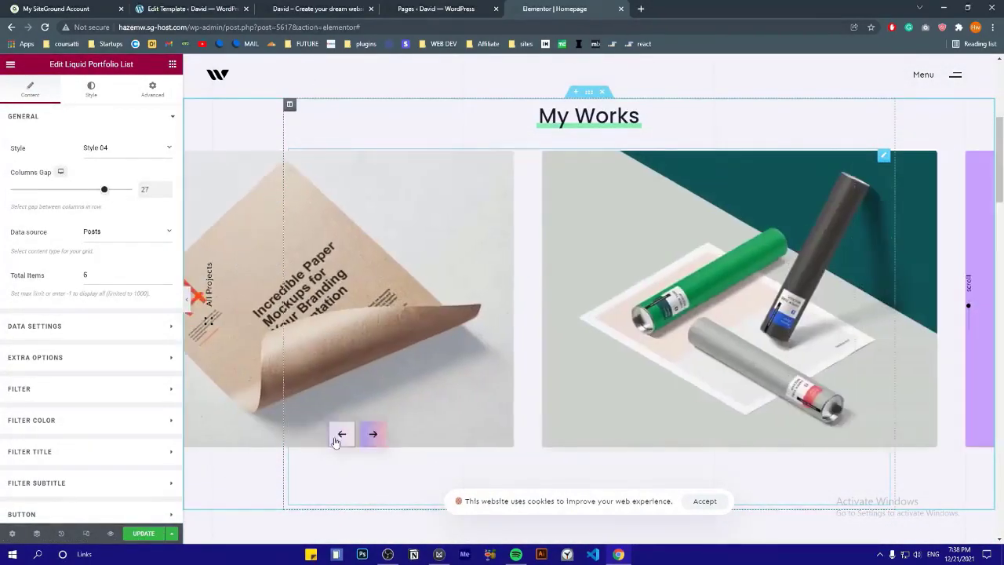
left_click(335, 441)
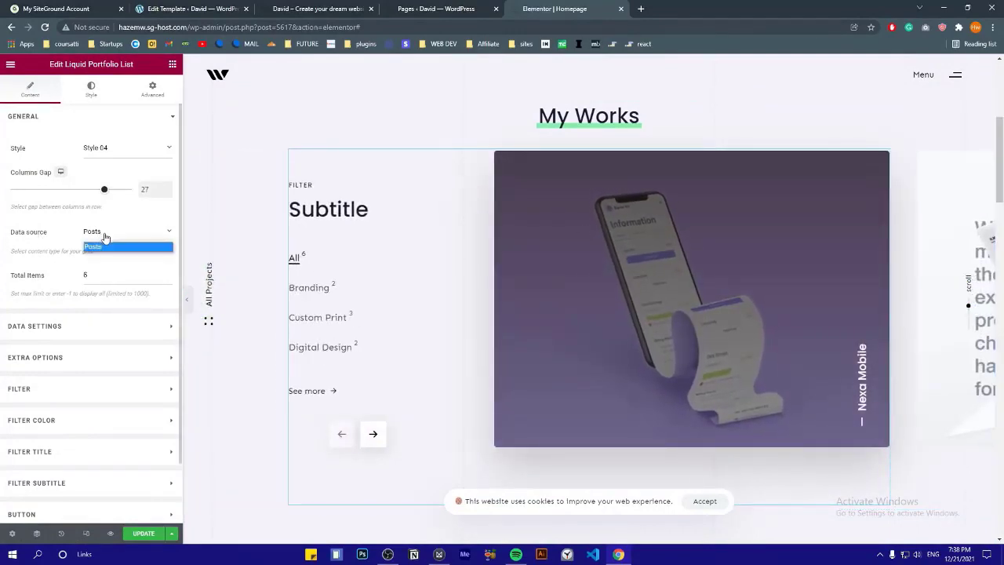
Review the portfolio list's Data Settings, keeping Date ordering, and scroll toward the brands section
left_click(55, 121)
left_click(55, 151)
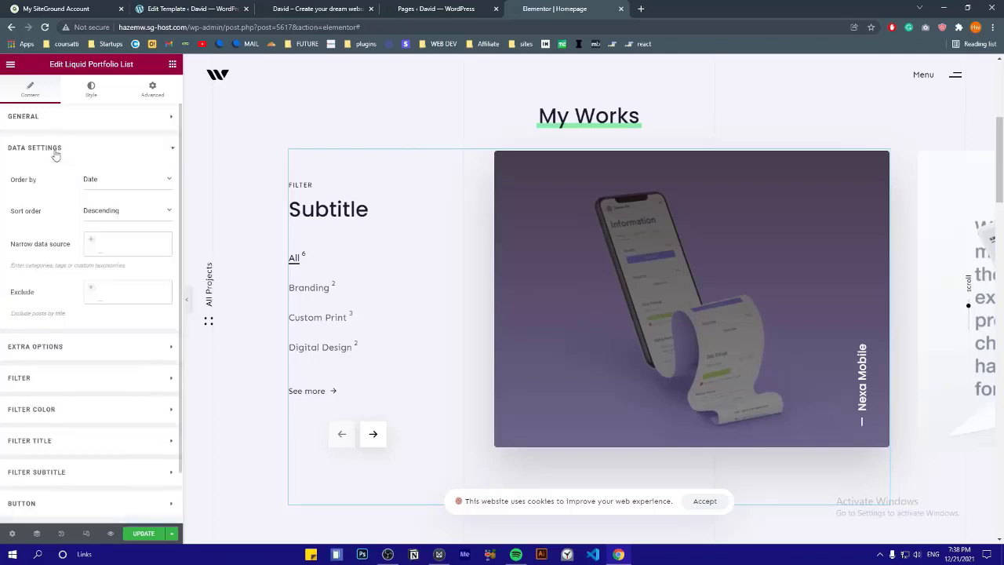
left_click(55, 151)
left_click(55, 151)
left_click(94, 182)
left_click(108, 188)
left_click(107, 188)
left_click(108, 189)
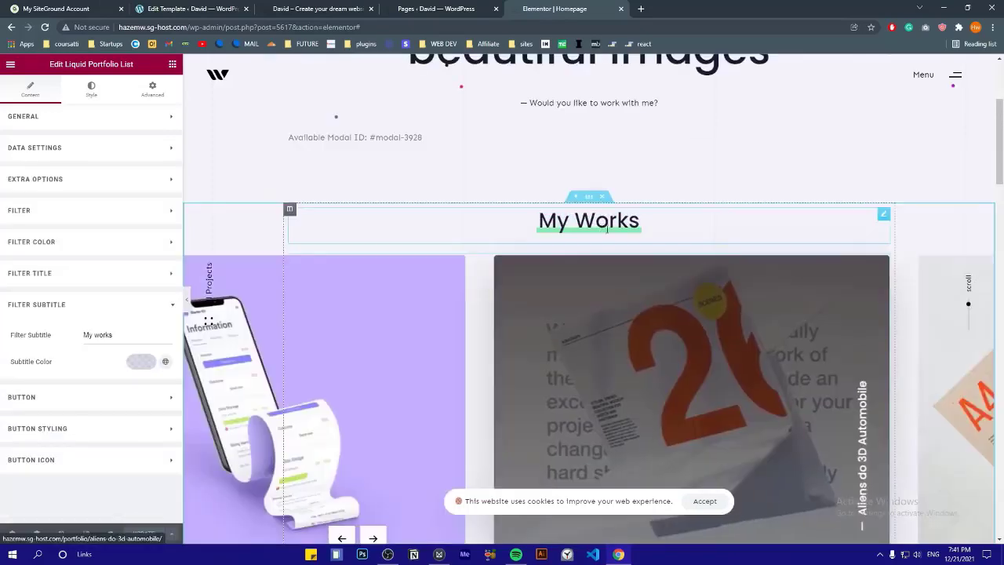
scroll(631, 233, "down", 5)
scroll(630, 233, "down", 2)
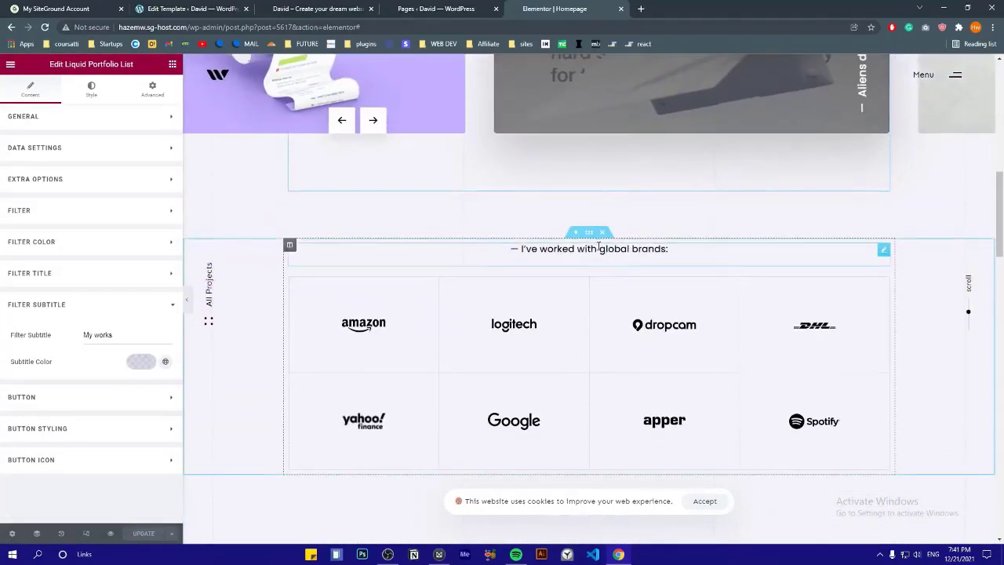
Change the brands heading to '— I've worked with global brands and clients :', removing the pasted highlight shortcode
left_click(581, 251)
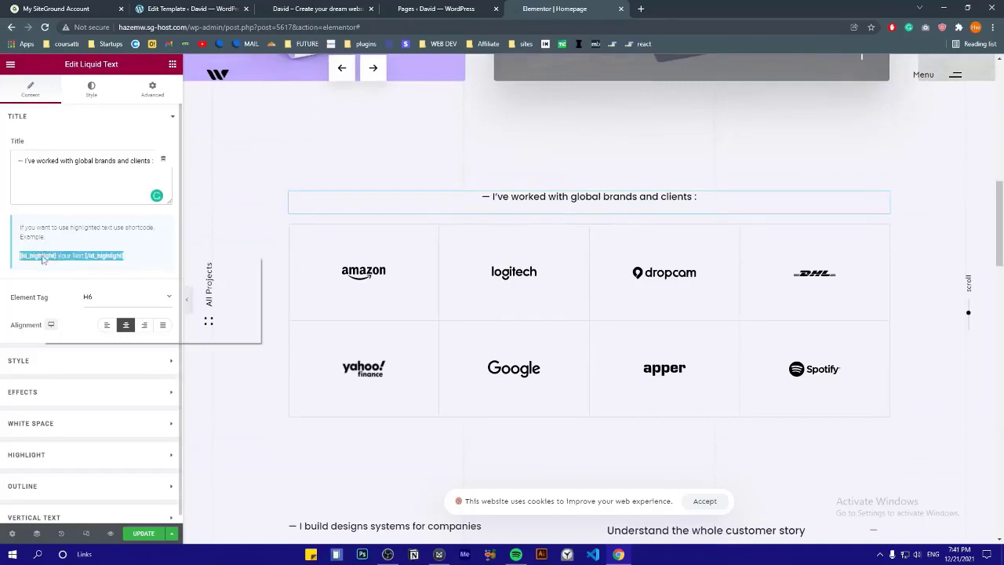
right_click(75, 162)
left_click(98, 239)
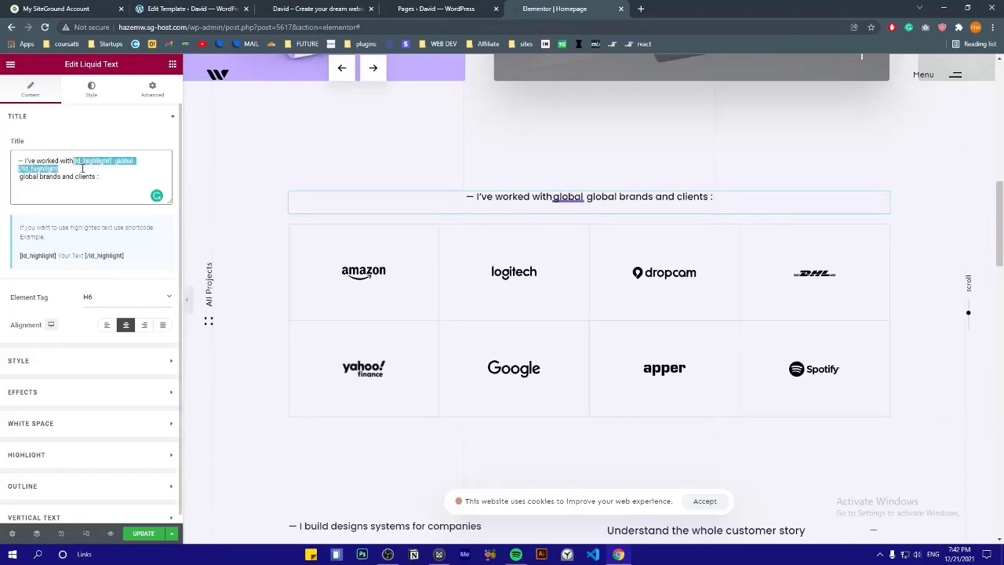
key("BackSpace")
left_click(348, 280)
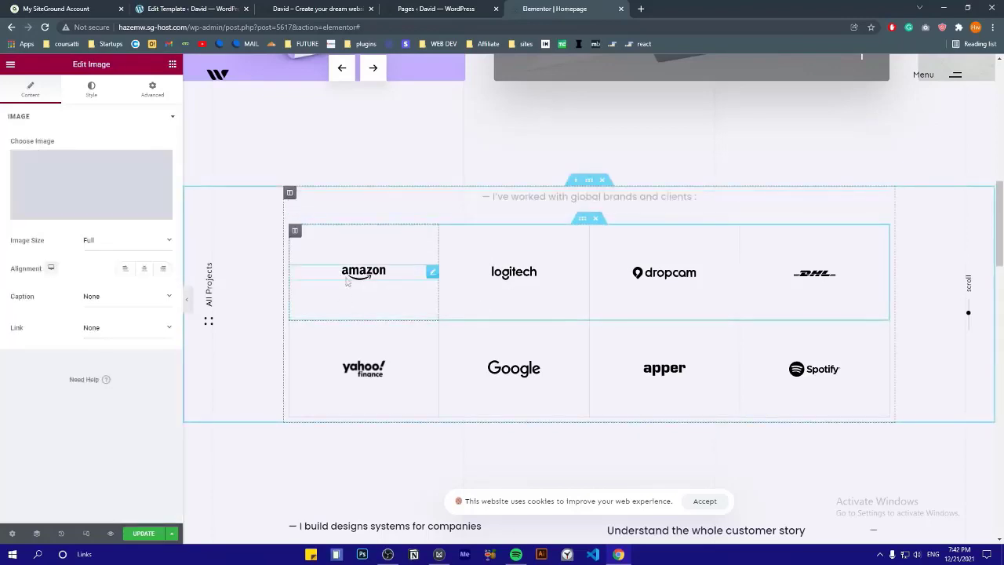
left_click(518, 275)
left_click(663, 277)
left_click(510, 368)
left_click(351, 276)
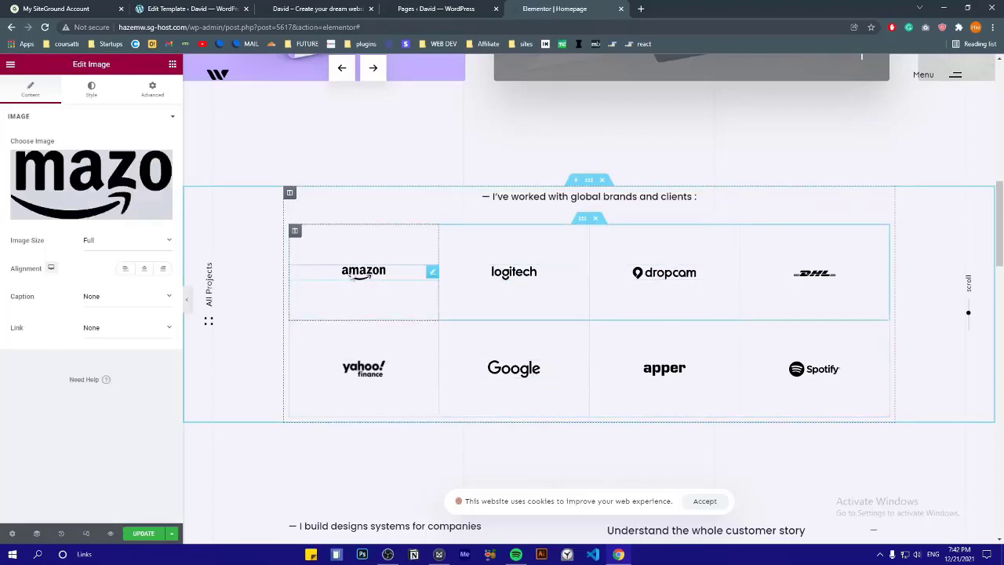
left_click(169, 171)
scroll(375, 294, "down", 3)
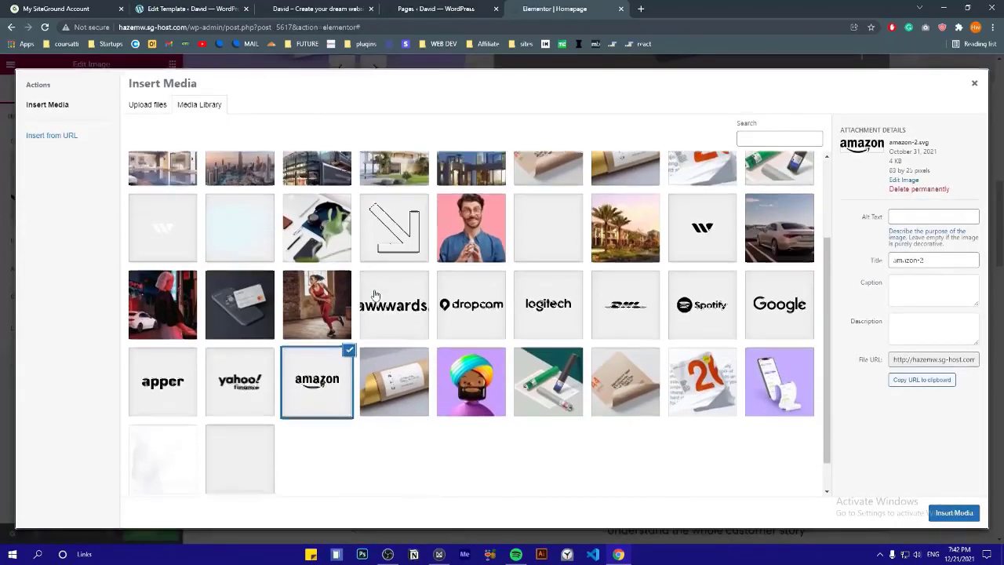
scroll(375, 294, "down", 1)
scroll(221, 302, "up", 3)
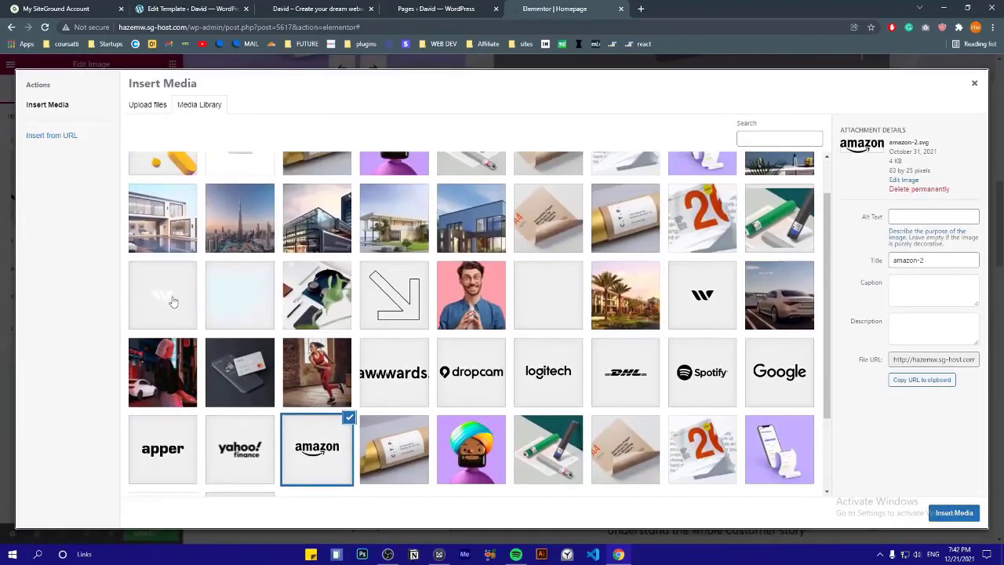
scroll(545, 331, "up", 1)
scroll(574, 323, "down", 4)
left_click(690, 351)
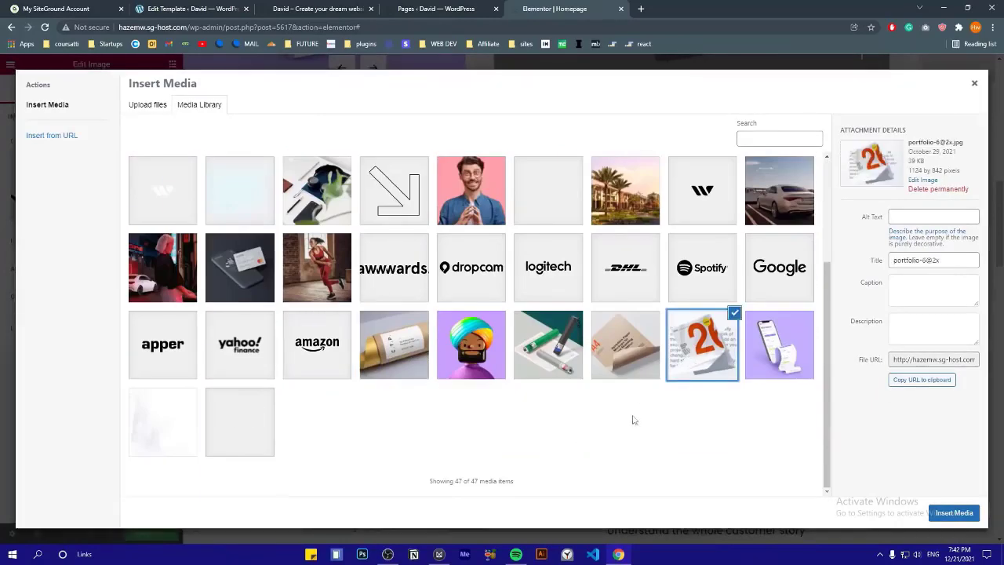
left_click(336, 361)
scroll(302, 430, "up", 3)
left_click(239, 360)
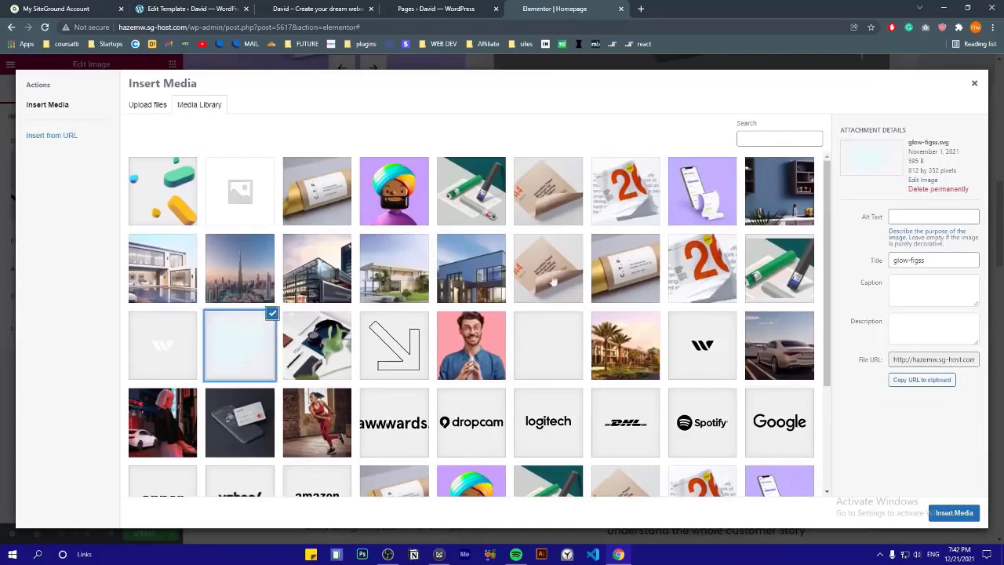
left_click(557, 188)
left_click(974, 83)
left_click(580, 363)
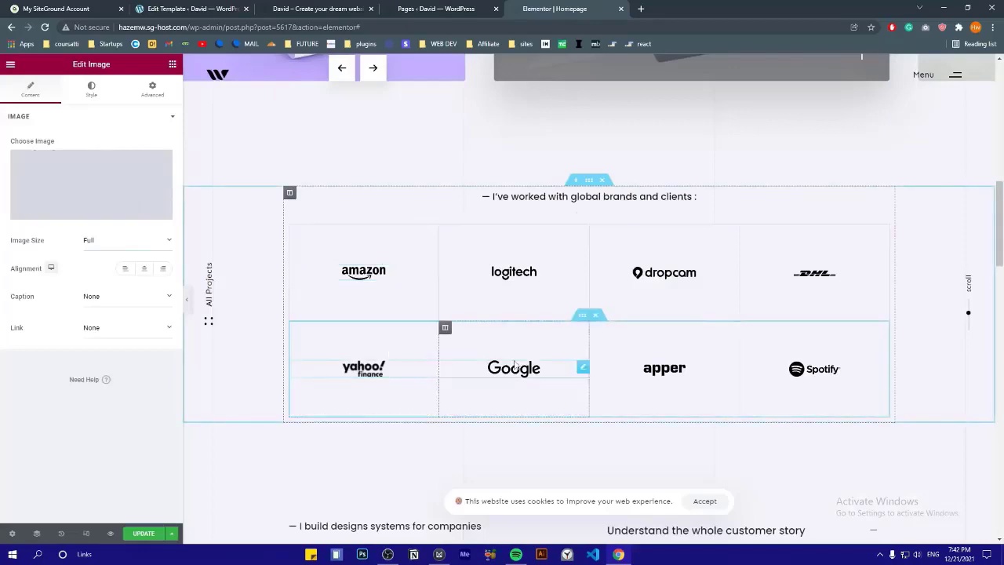
left_click(814, 368)
left_click(665, 368)
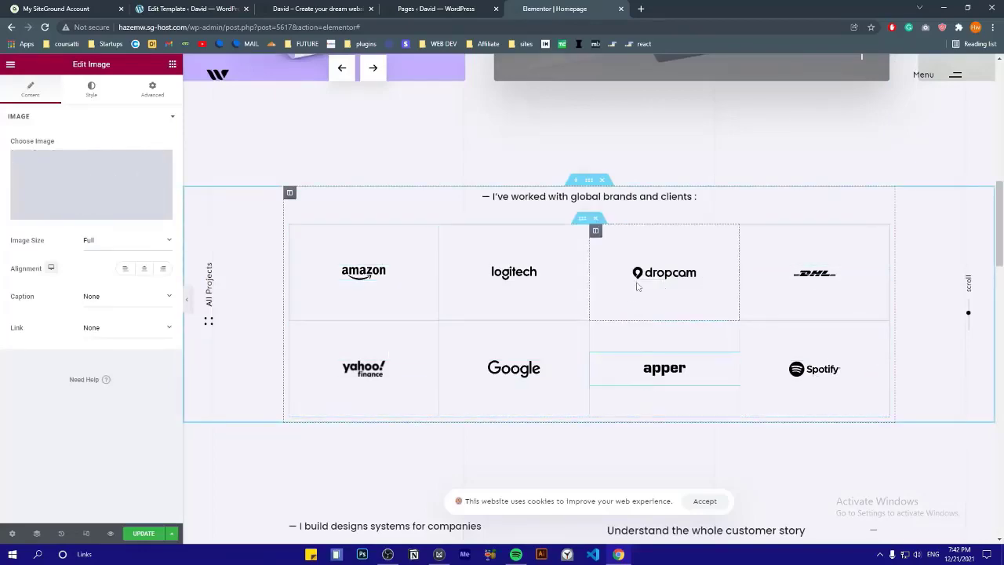
scroll(515, 294, "down", 2)
scroll(441, 265, "down", 2)
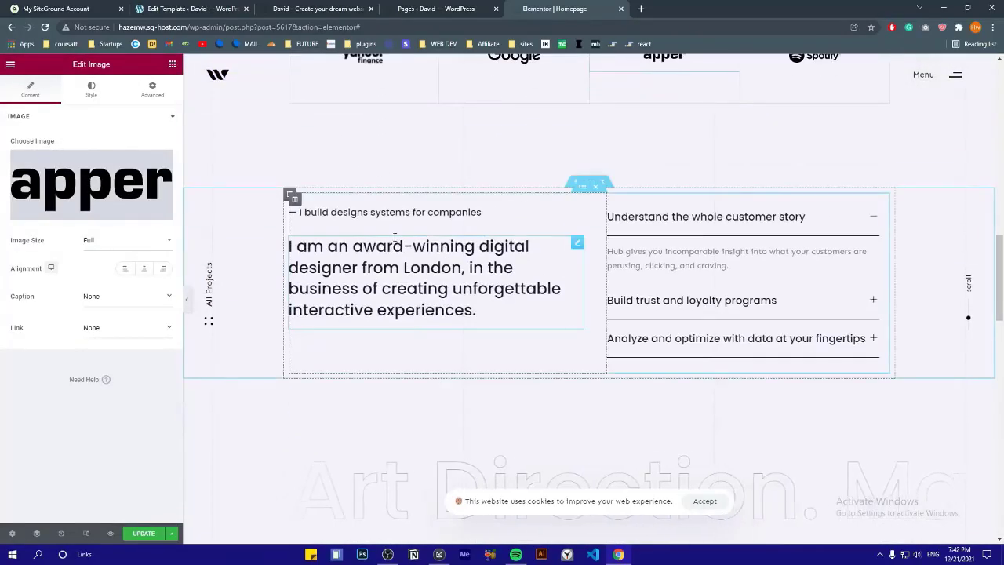
left_click(438, 266)
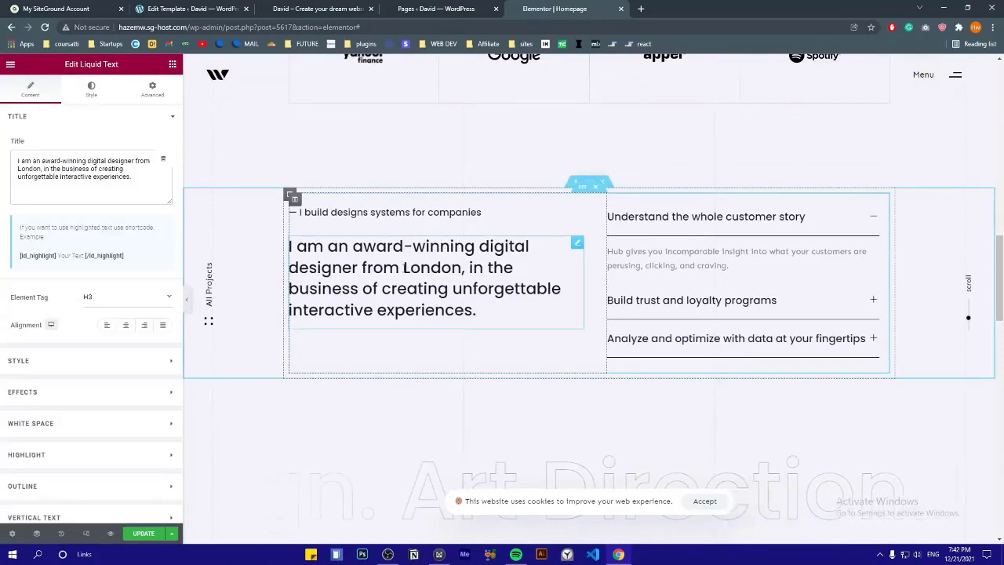
left_click_drag(481, 311, 368, 210)
left_click(369, 211)
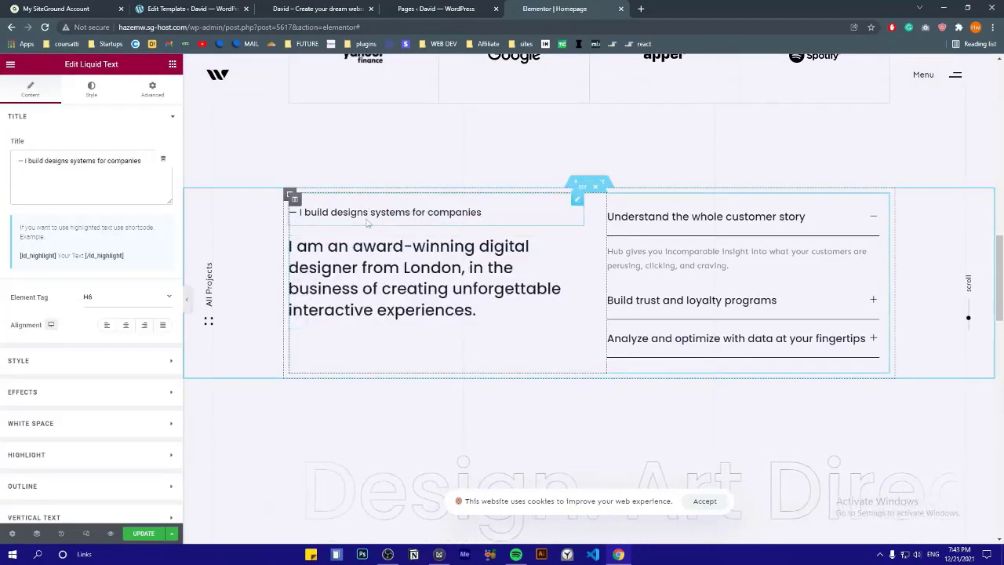
left_click(366, 265)
left_click(656, 219)
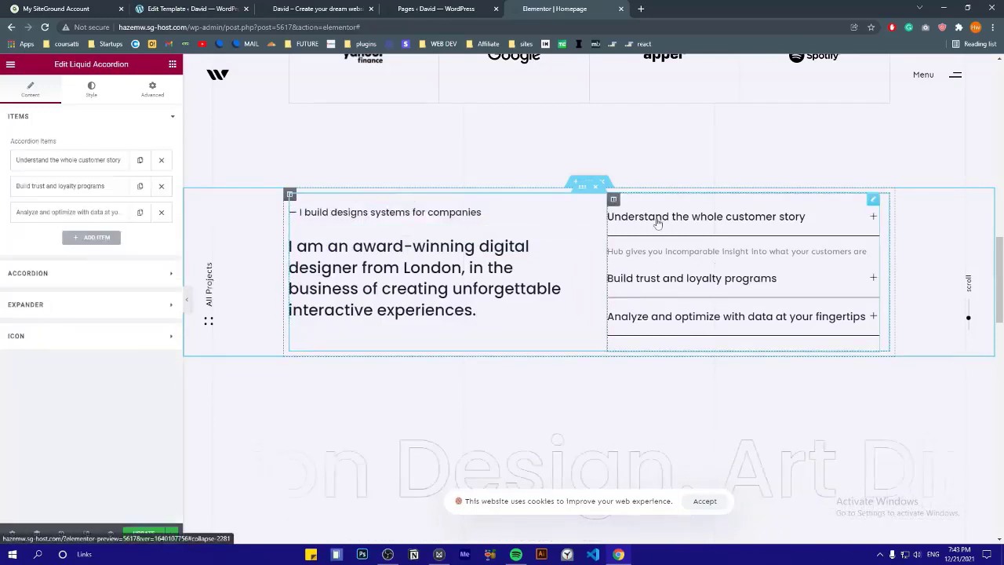
left_click(92, 161)
triple_click(61, 199)
triple_click(85, 301)
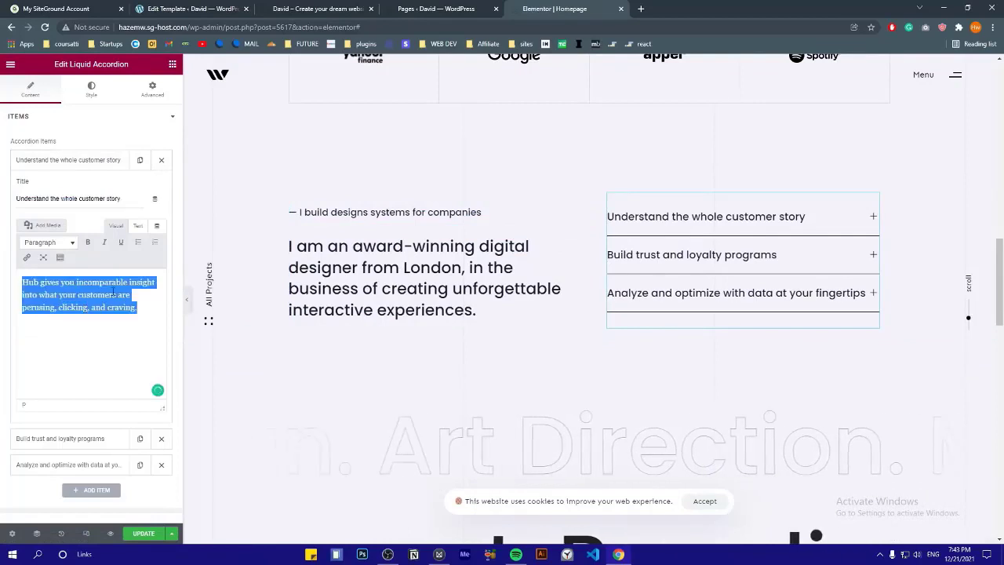
left_click(135, 308)
triple_click(118, 309)
left_click(100, 323)
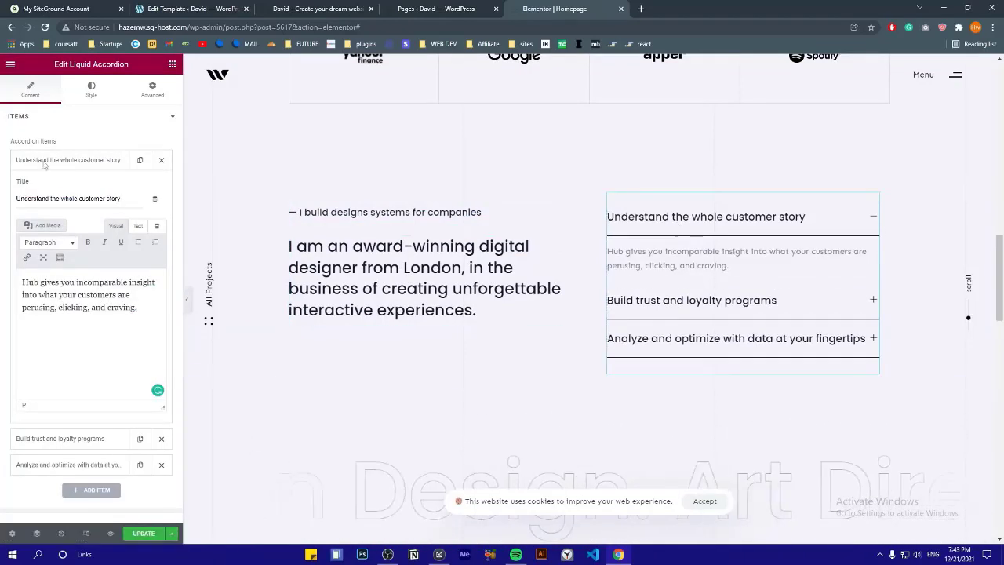
left_click(68, 160)
left_click(23, 272)
left_click(110, 226)
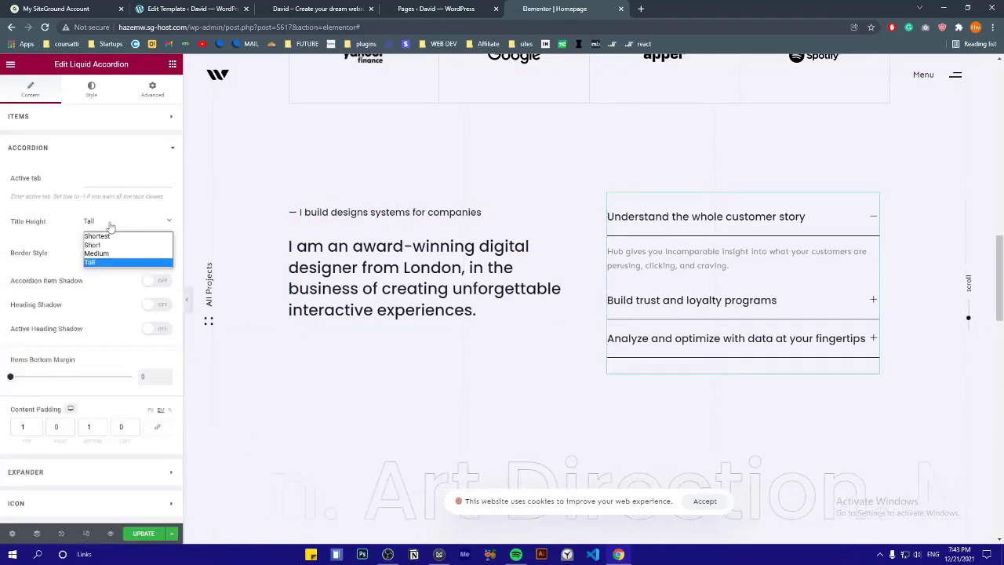
left_click(107, 259)
left_click(106, 254)
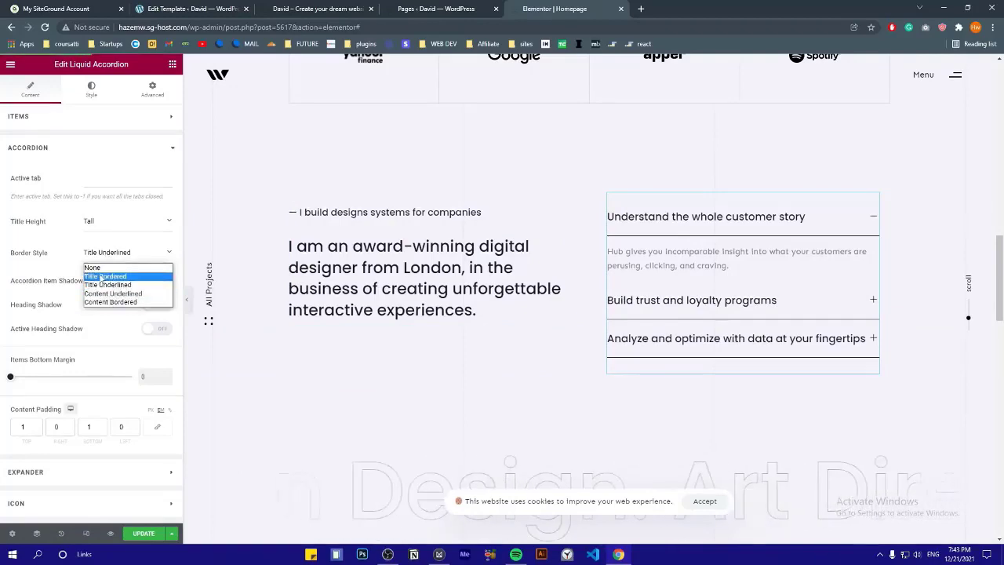
left_click(105, 293)
left_click(661, 218)
left_click(115, 253)
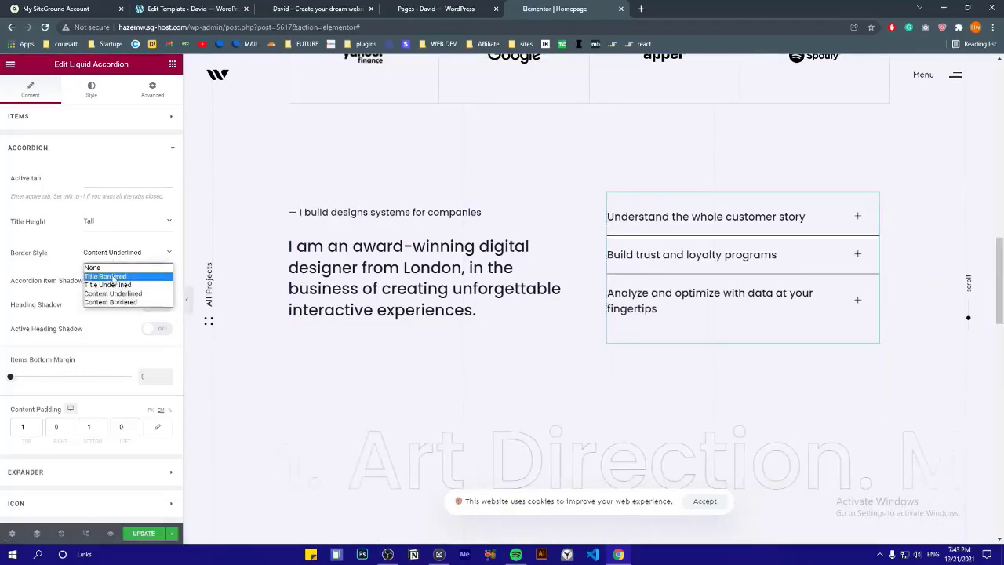
left_click(115, 276)
left_click(686, 292)
left_click(115, 252)
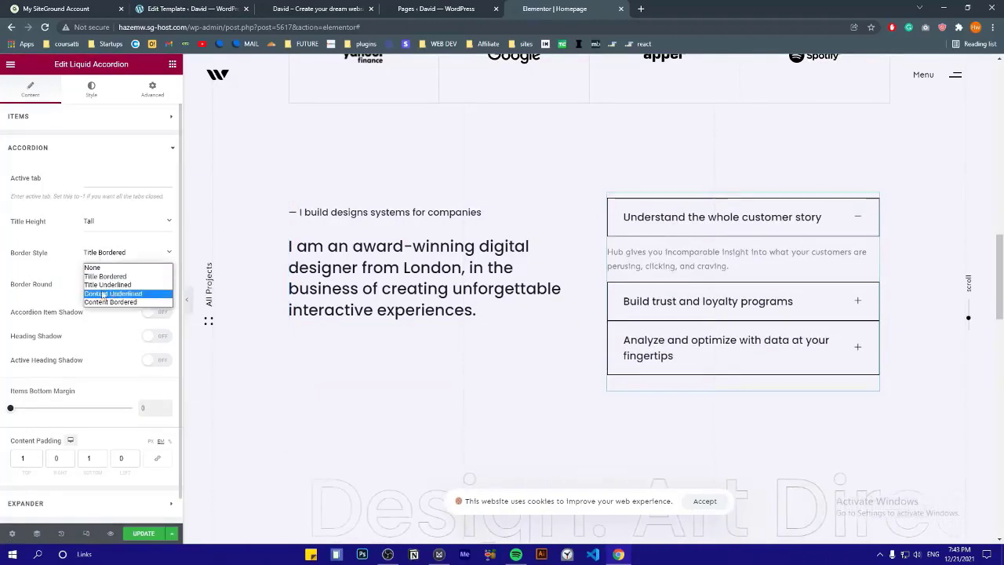
left_click(109, 301)
left_click(756, 224)
left_click(702, 259)
left_click(667, 349)
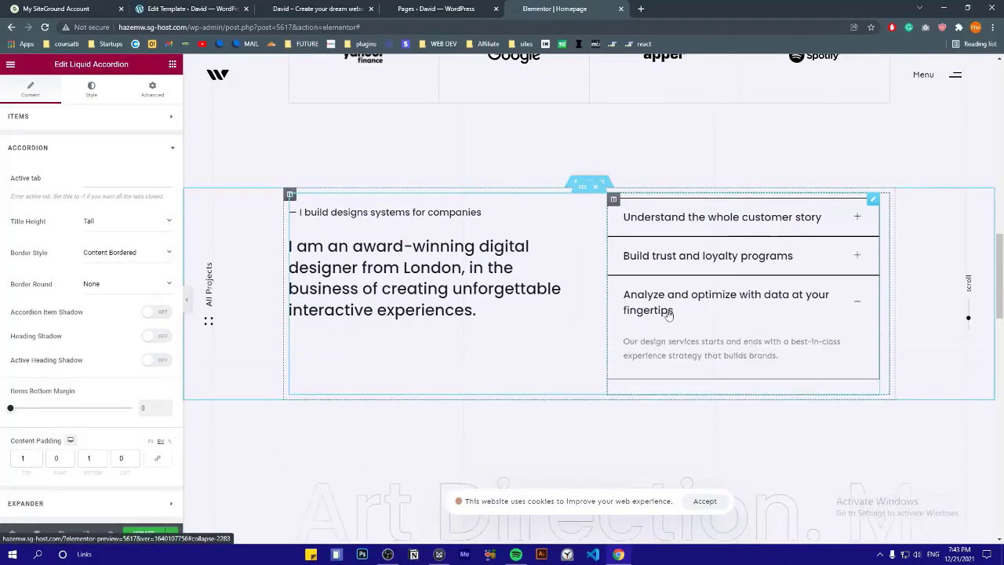
left_click(115, 252)
left_click(115, 276)
left_click(114, 252)
left_click(113, 276)
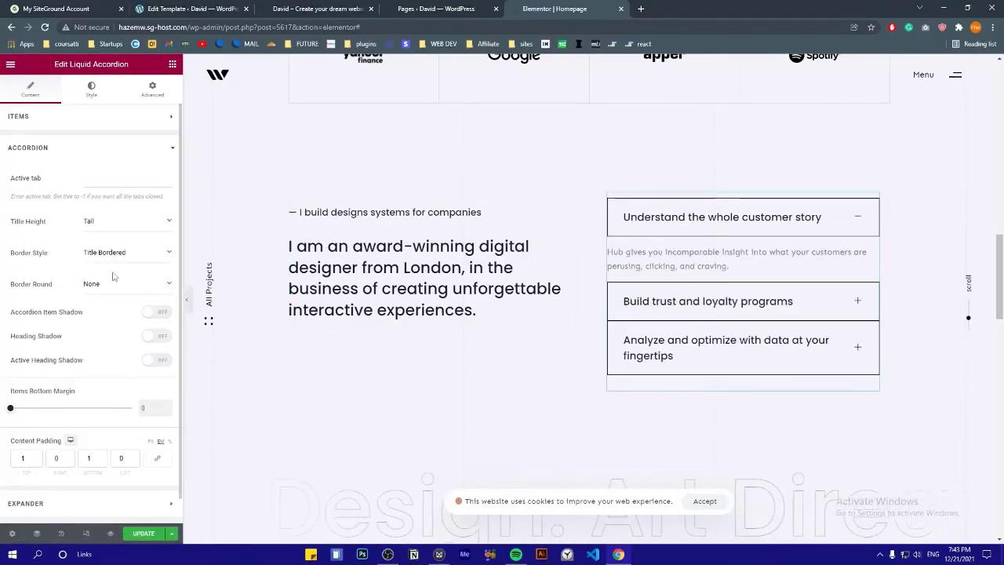
left_click(115, 252)
left_click(110, 265)
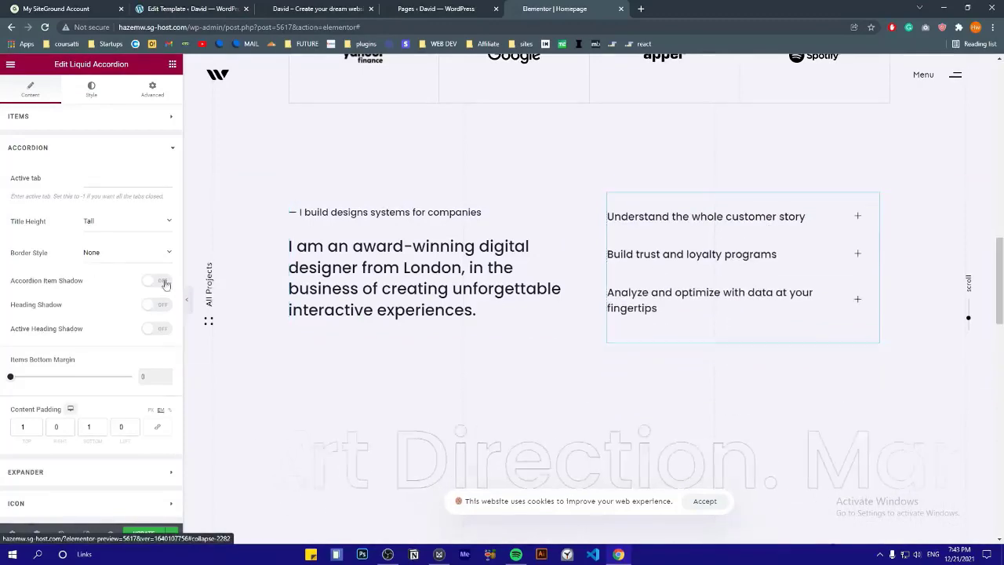
left_click(114, 251)
left_click(115, 271)
left_click(701, 329)
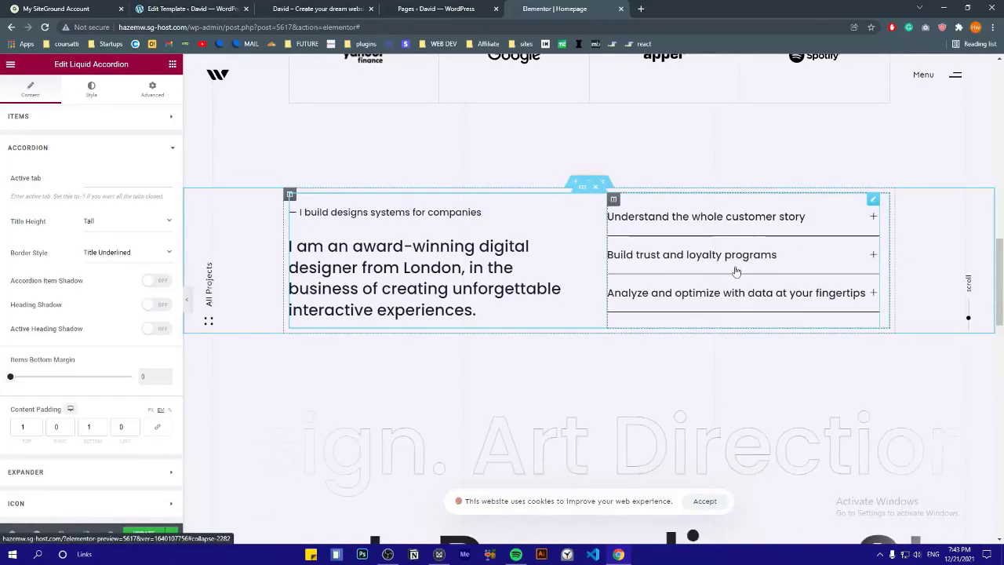
left_click(701, 294)
scroll(484, 292, "down", 2)
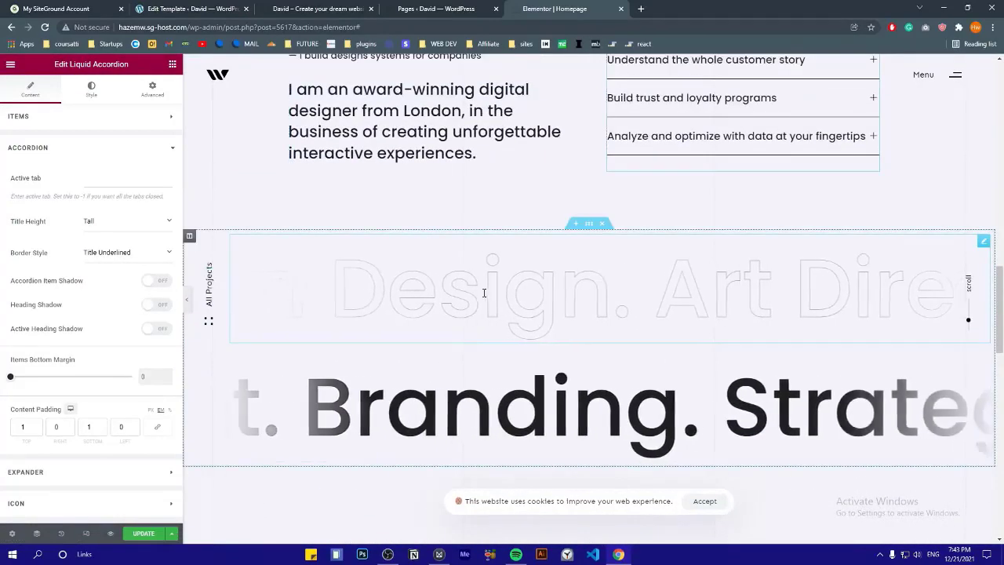
scroll(484, 293, "up", 3)
scroll(563, 253, "down", 5)
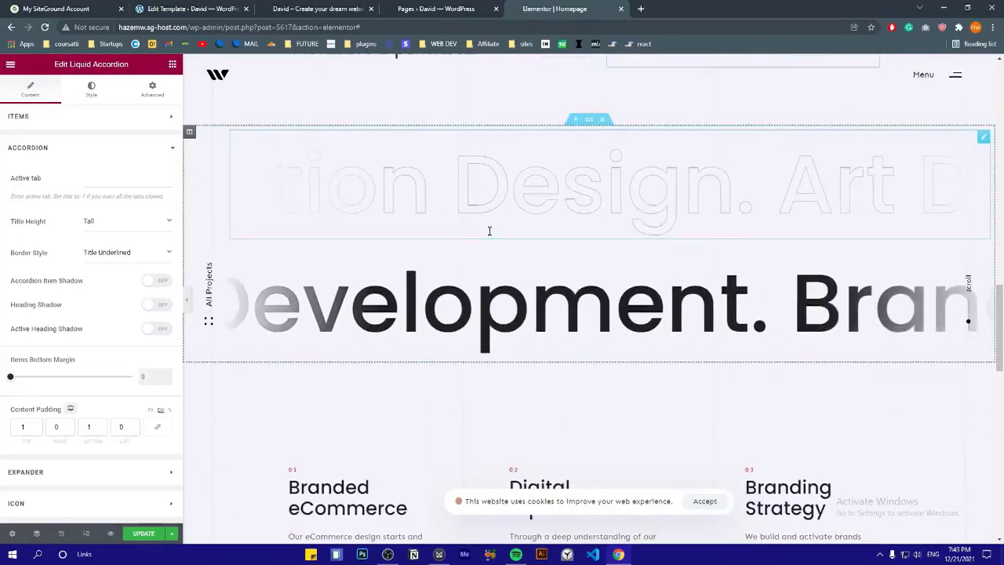
scroll(489, 231, "up", 2)
left_click(586, 228)
Confirm the marquee carousel's first slide uses the Homepage Marquee E16 template
left_click(463, 324)
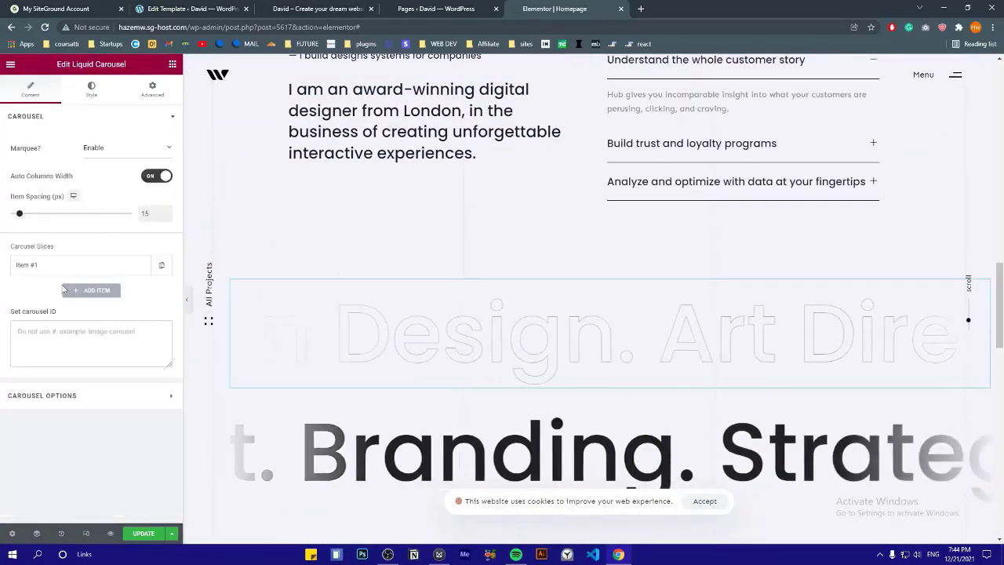
left_click(42, 271)
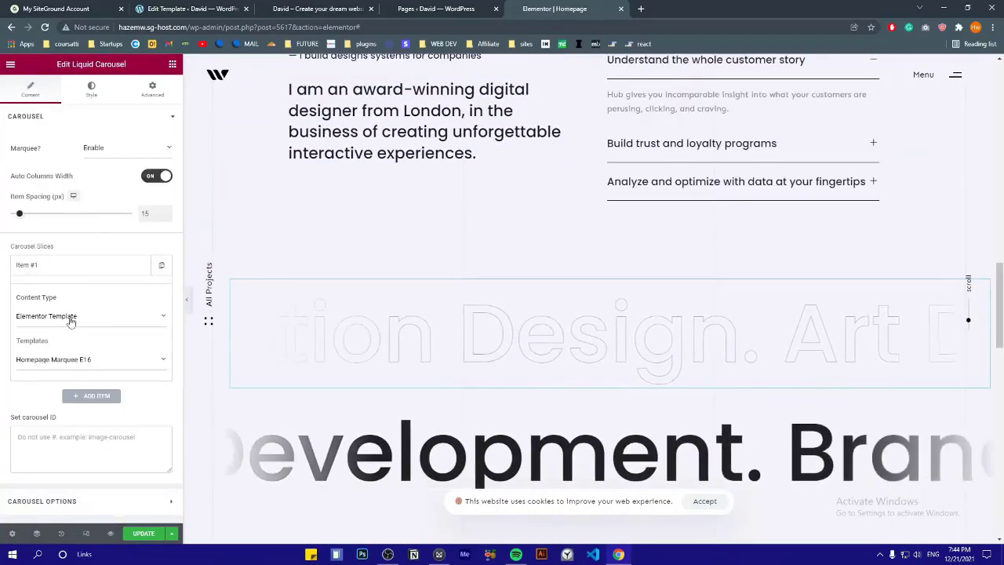
left_click(79, 362)
left_click(79, 362)
left_click(70, 315)
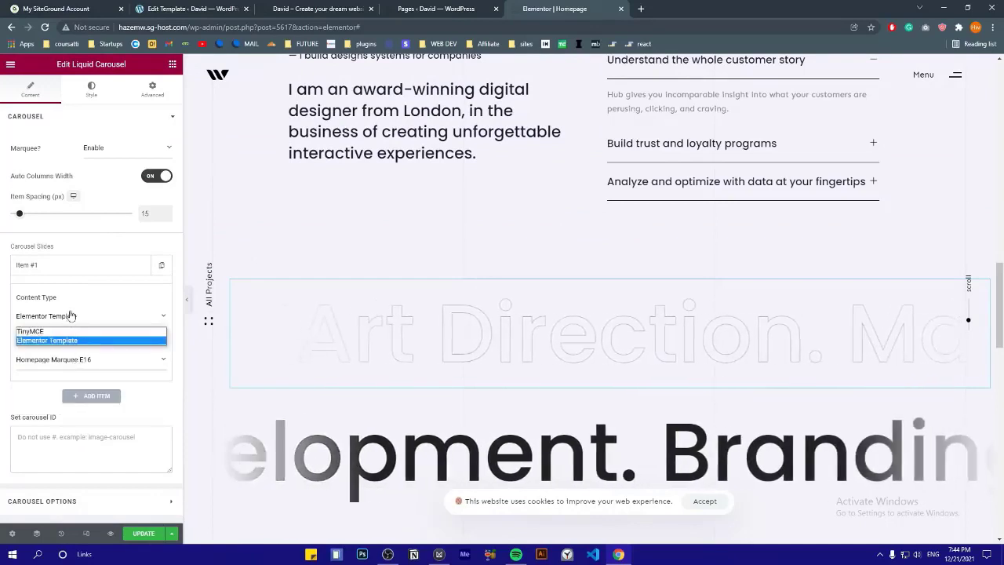
left_click(69, 320)
left_click(71, 360)
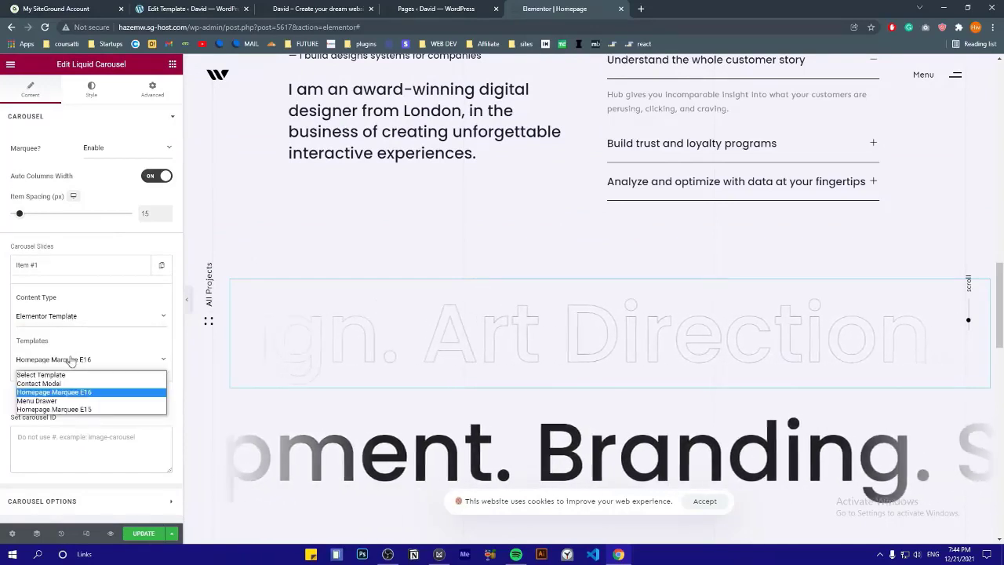
left_click(72, 358)
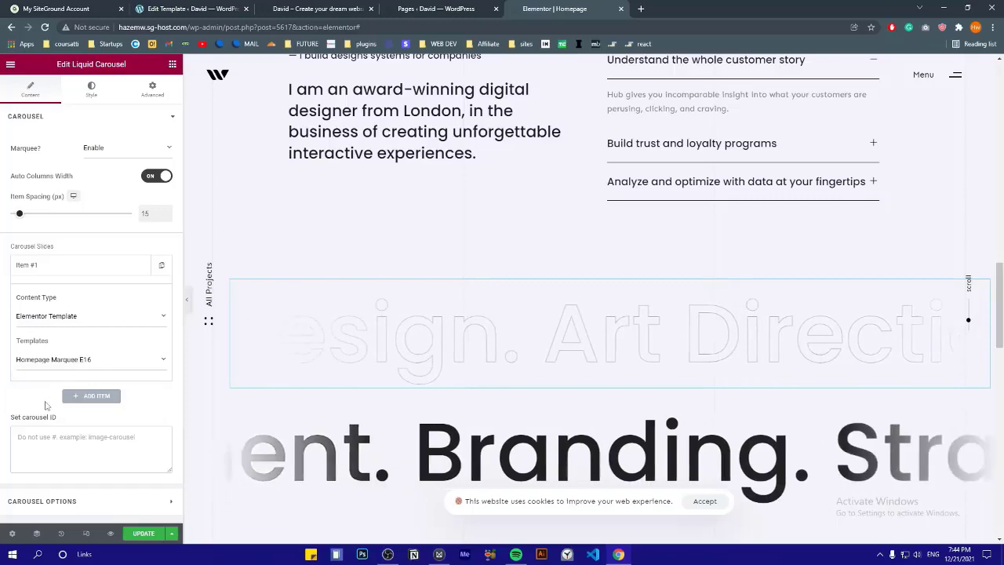
left_click(59, 118)
Open Homepage Marquee E16 from Templates > Saved Templates in Elementor
left_click(444, 8)
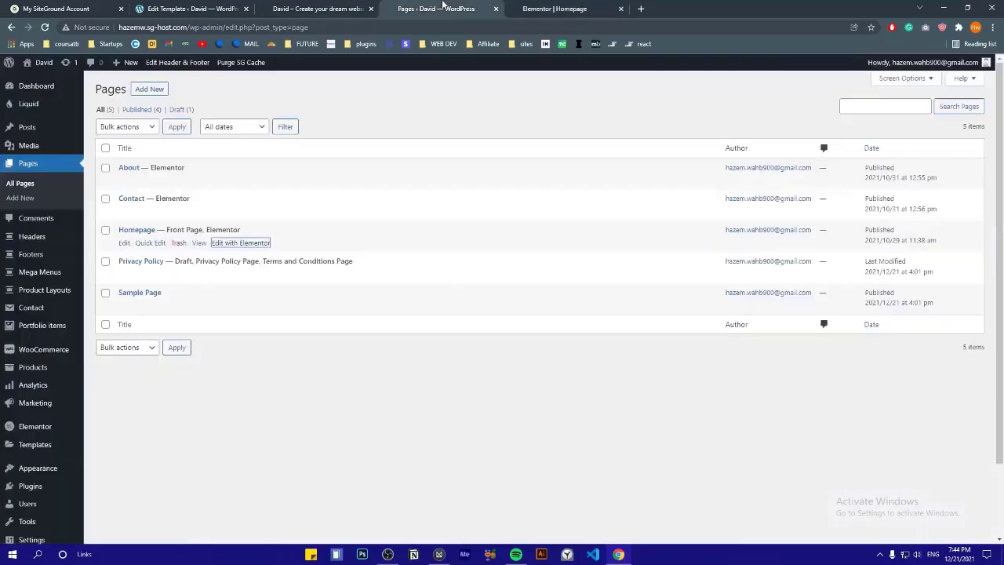
scroll(48, 237, "down", 1)
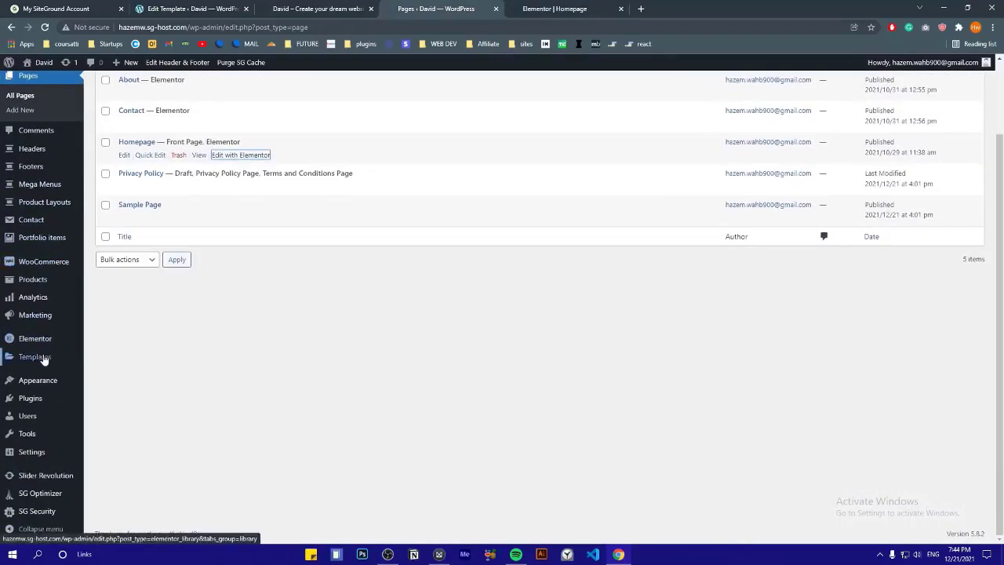
mouse_move(49, 358)
left_click(113, 365)
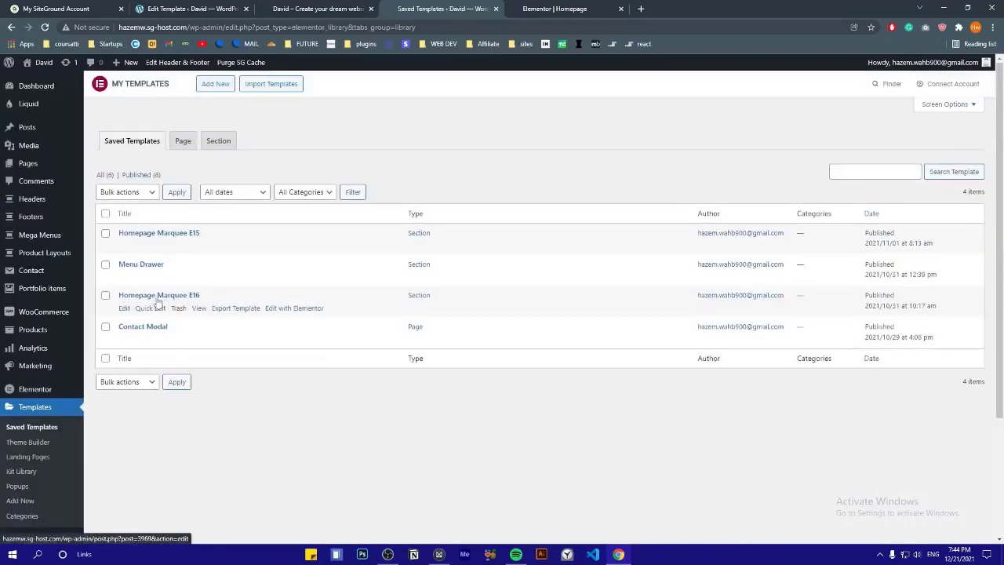
left_click(288, 310)
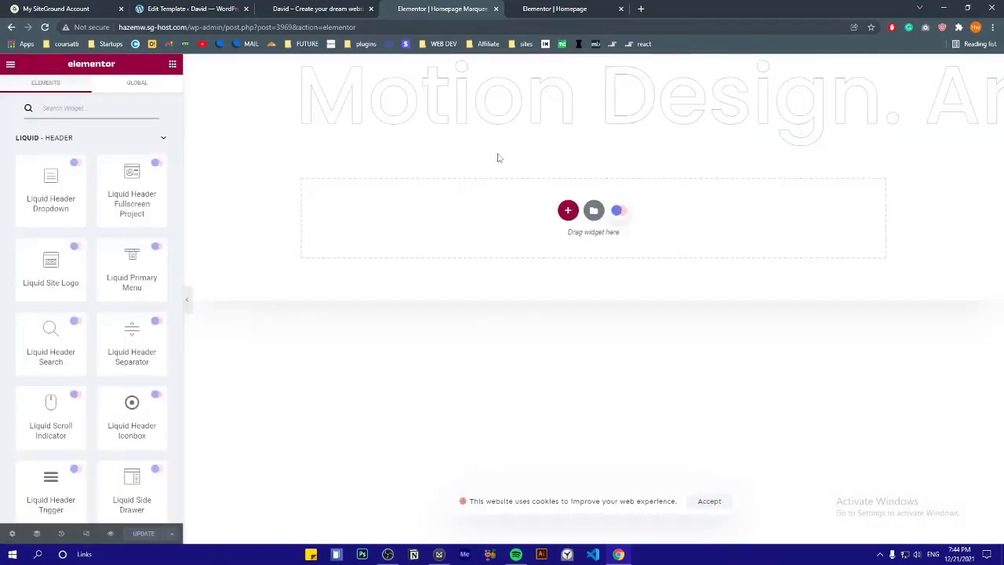
Edit the marquee heading so its text starts with Video Production, deleting the old first line
left_click(473, 102)
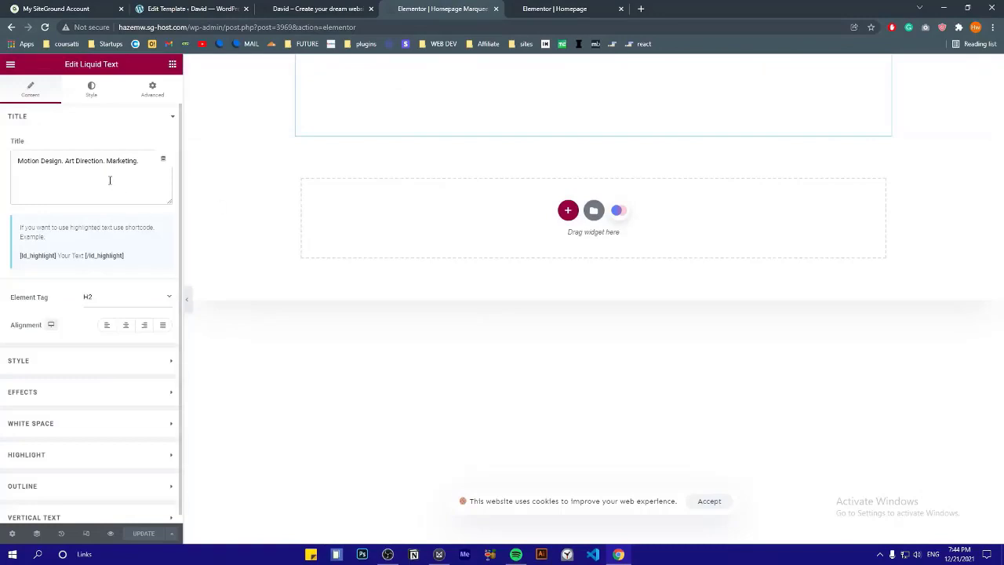
left_click(150, 168)
key("Return")
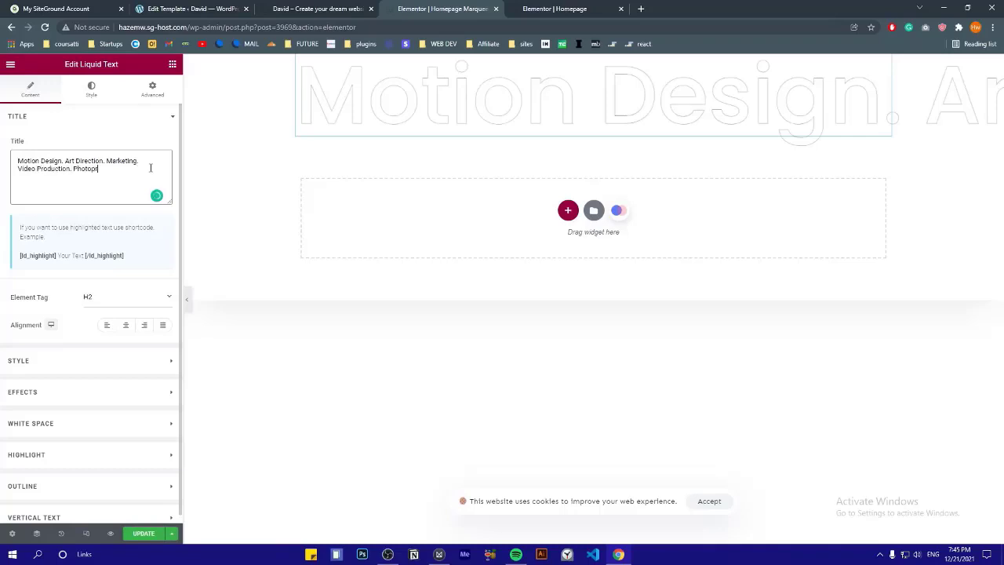
left_click_drag(17, 169, 16, 160)
key("BackSpace")
key("ctrl+s")
Try red shades and lower opacity for the heading colour, then clear it and turn outline text off
left_click(71, 117)
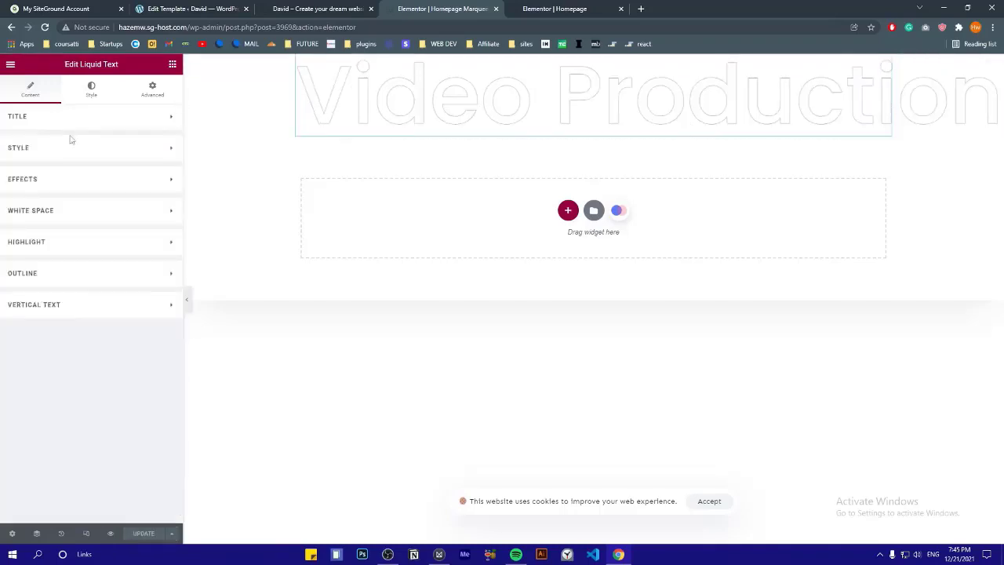
left_click(71, 147)
left_click(141, 186)
left_click(123, 239)
left_click_drag(122, 240, 40, 297)
left_click_drag(96, 334, 43, 332)
left_click(83, 323)
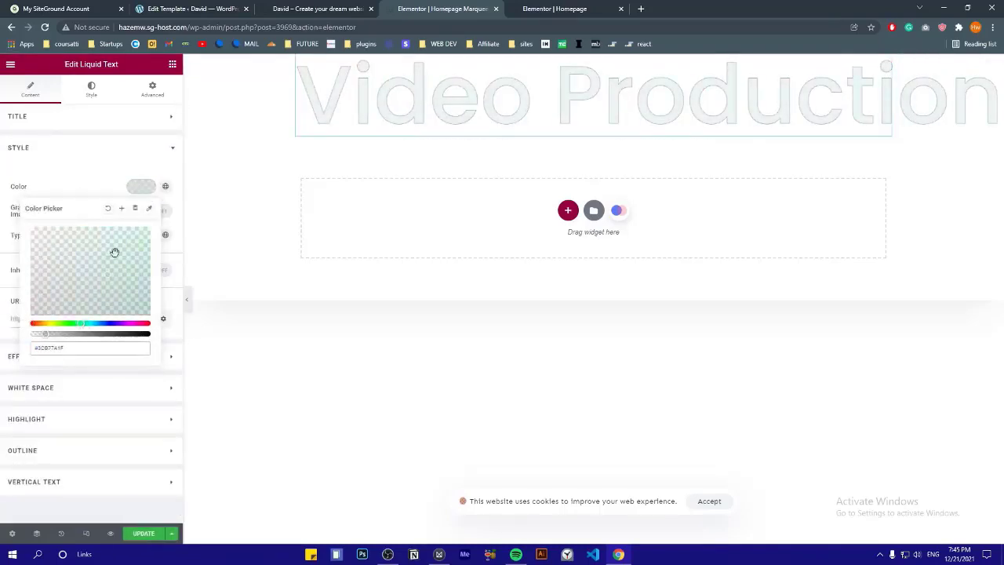
left_click(108, 208)
left_click(47, 179)
left_click(47, 273)
left_click(161, 300)
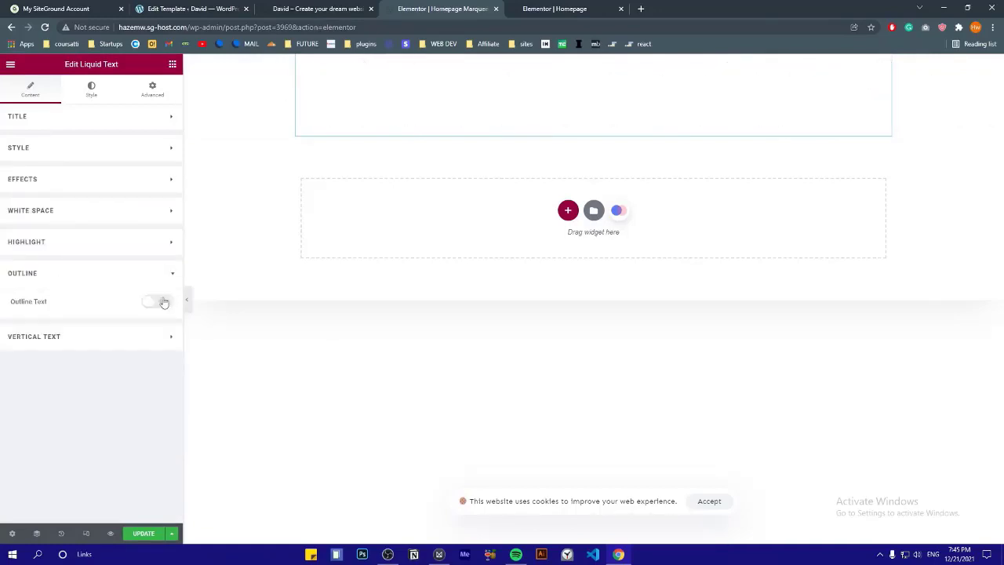
Clear the heading colour, turn Outline Text back on, update the template and view the live homepage
left_click(41, 149)
left_click(141, 186)
left_click(125, 244)
left_click(109, 323)
left_click(77, 248)
left_click(75, 334)
left_click(121, 208)
left_click(422, 337)
left_click(108, 207)
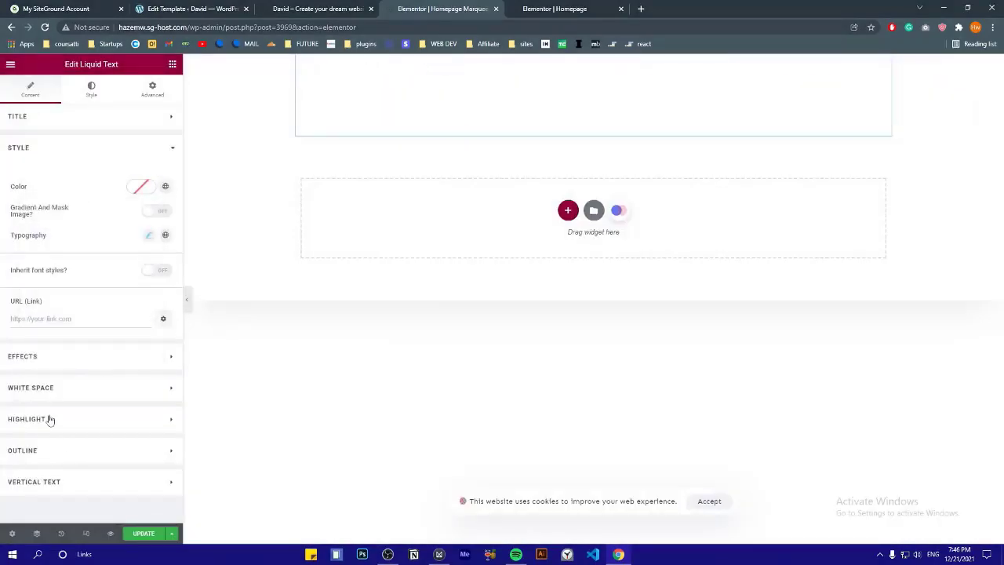
left_click(47, 450)
left_click(159, 306)
left_click(145, 533)
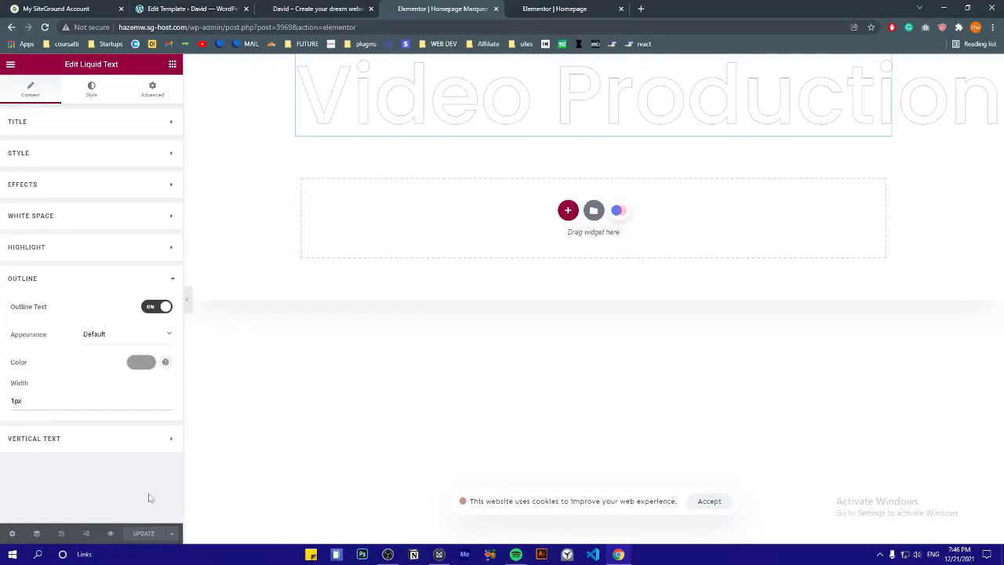
left_click(320, 8)
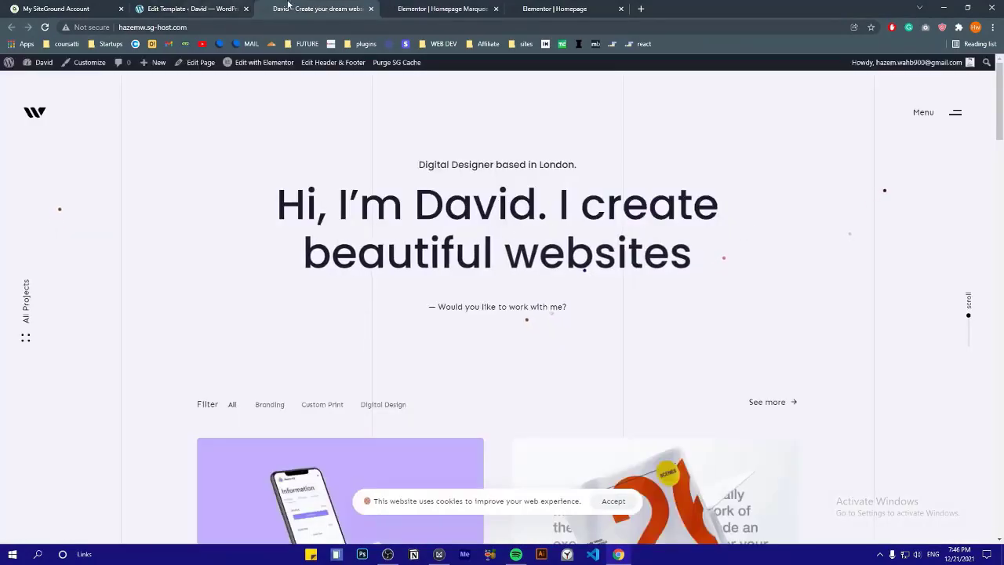
Rename the service headings to Photography, Digital Marketing and Branding in the homepage editor
left_click(181, 9)
left_click(555, 8)
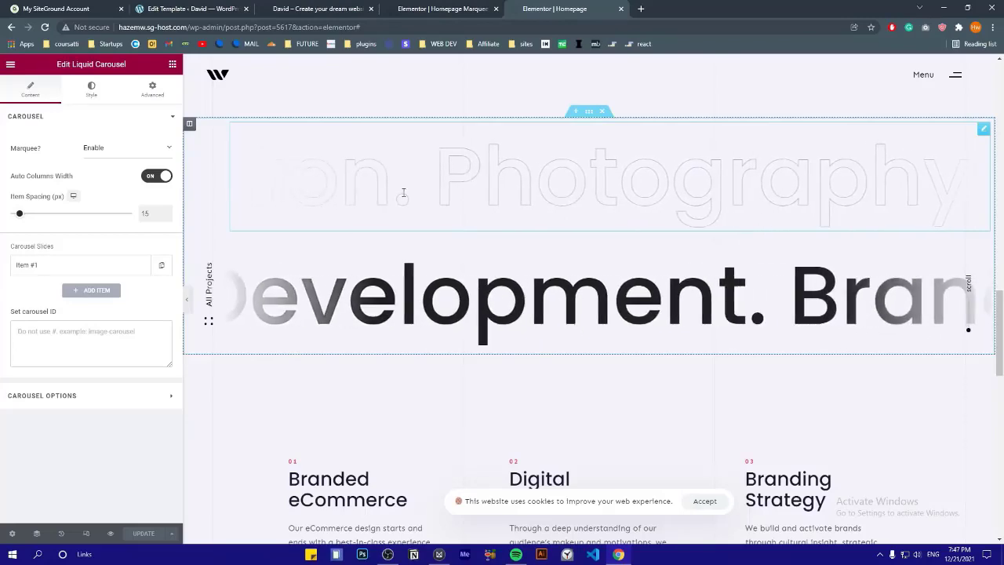
scroll(447, 201, "down", 2)
scroll(447, 202, "down", 3)
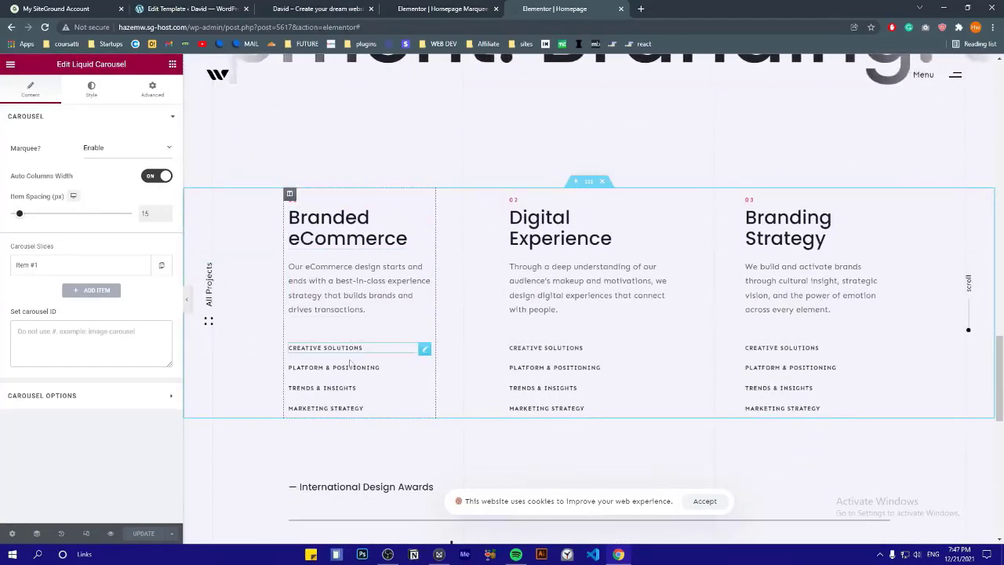
left_click(420, 222)
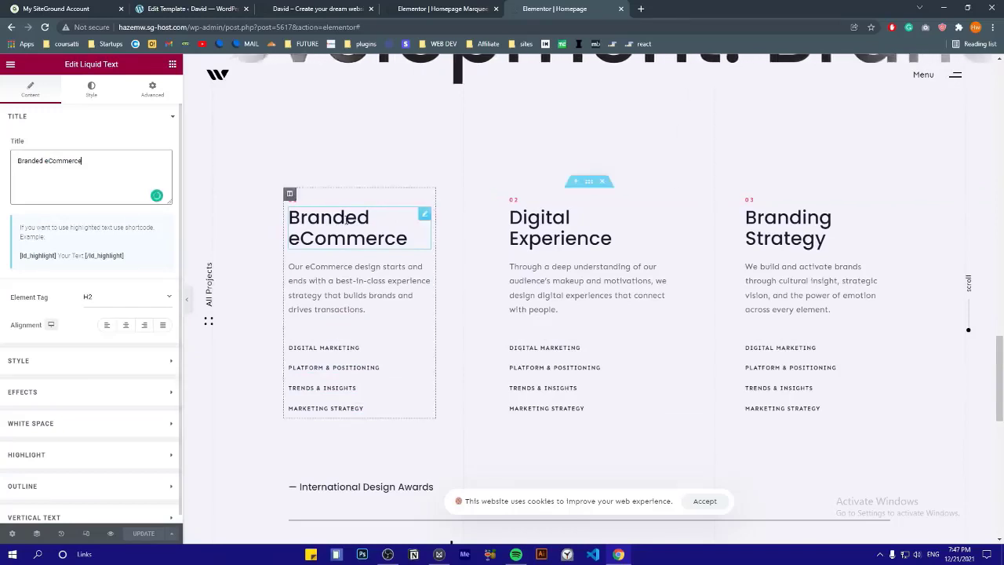
triple_click(94, 160)
type("Photography")
left_click(549, 228)
double_click(132, 179)
type("Marketing")
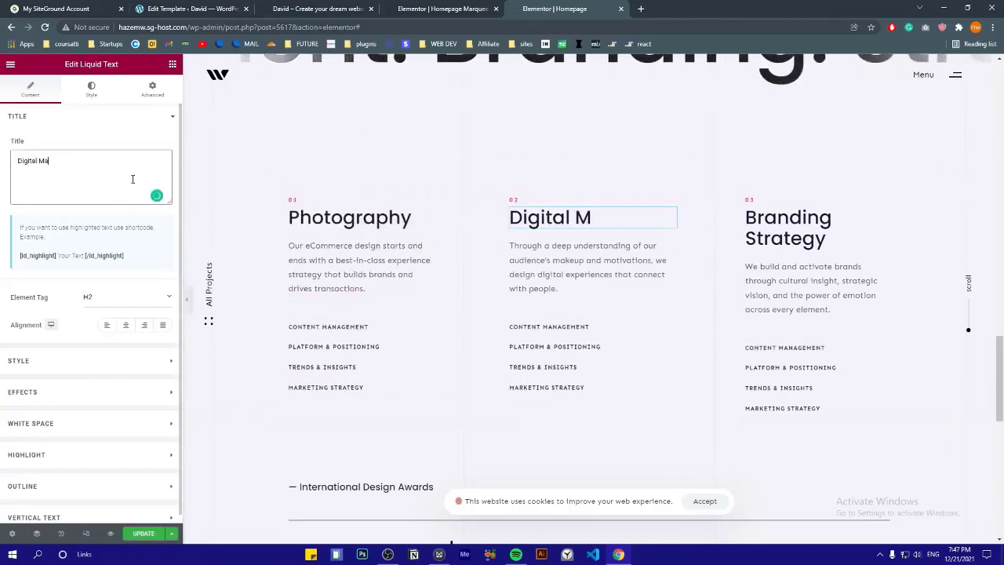
left_click(824, 238)
double_click(62, 162)
key("BackSpace")
Add Photography as a new rotating word in the first column's service tag
left_click(360, 268)
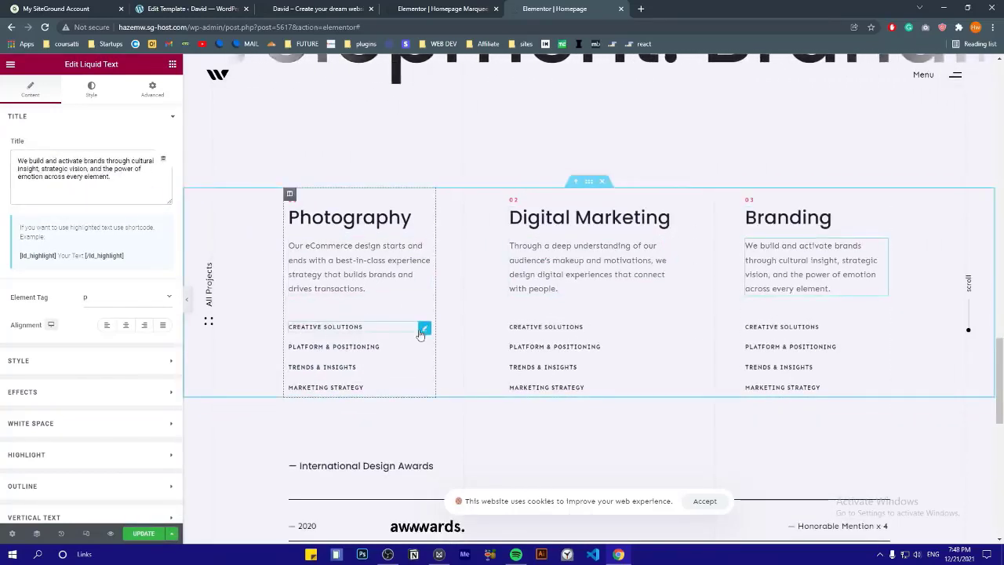
left_click(423, 326)
left_click(24, 181)
scroll(65, 377, "down", 1)
left_click(65, 355)
triple_click(80, 395)
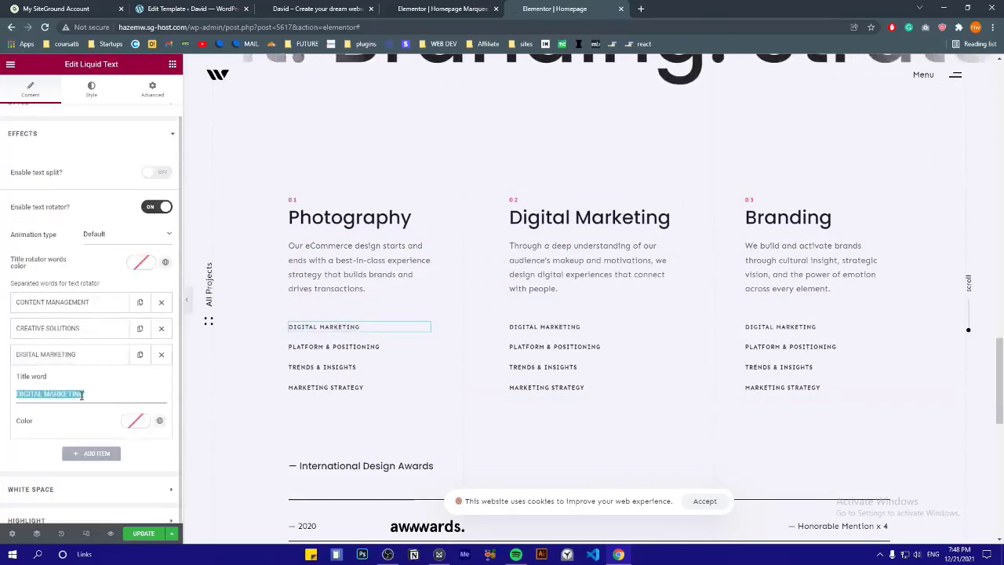
left_click(69, 354)
left_click(90, 382)
left_click(61, 418)
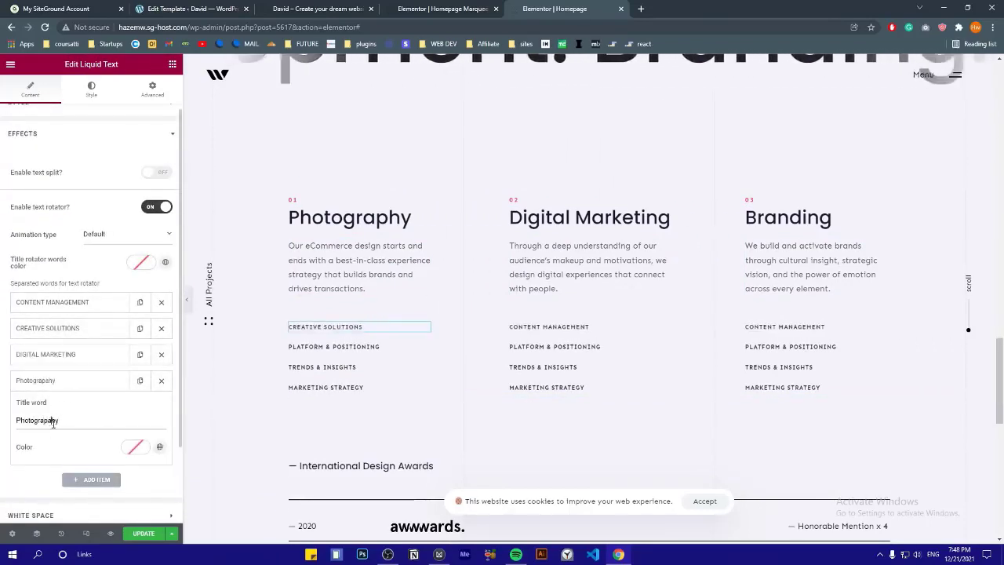
left_click(75, 381)
left_click(420, 346)
left_click(71, 163)
left_click(421, 388)
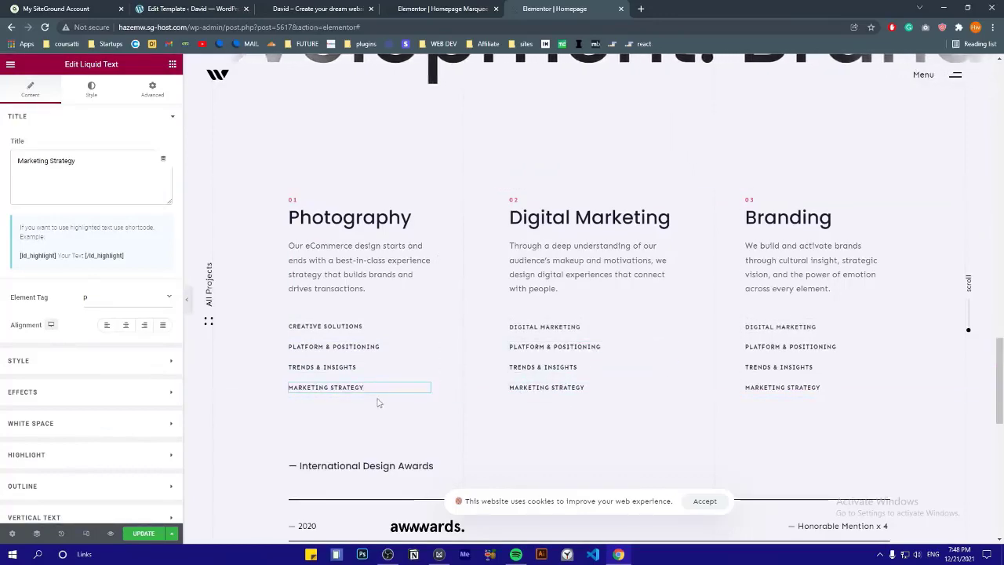
Scroll to the empty section above the awards list and open the Hub template library there
scroll(513, 361, "down", 4)
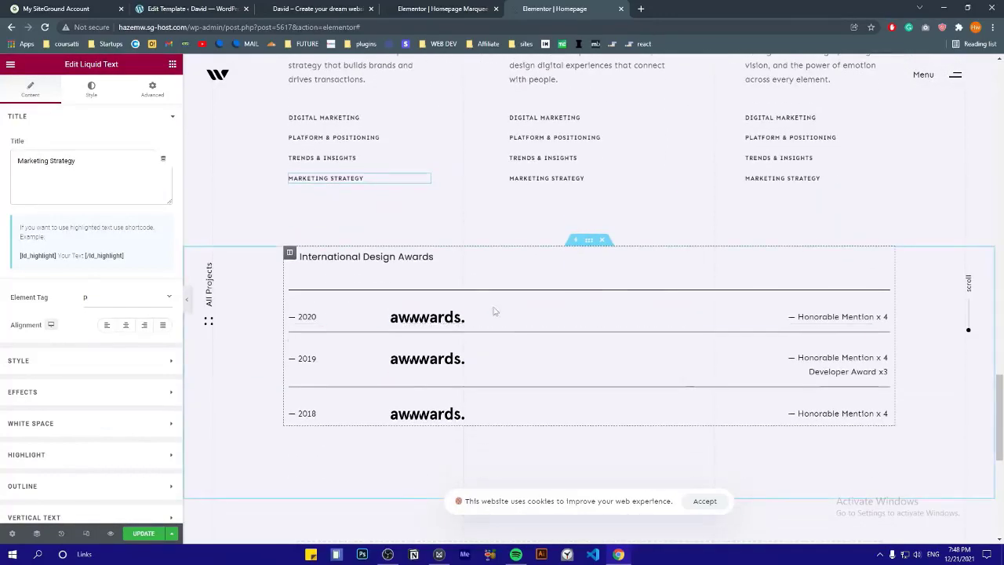
scroll(399, 282, "up", 1)
scroll(722, 235, "down", 1)
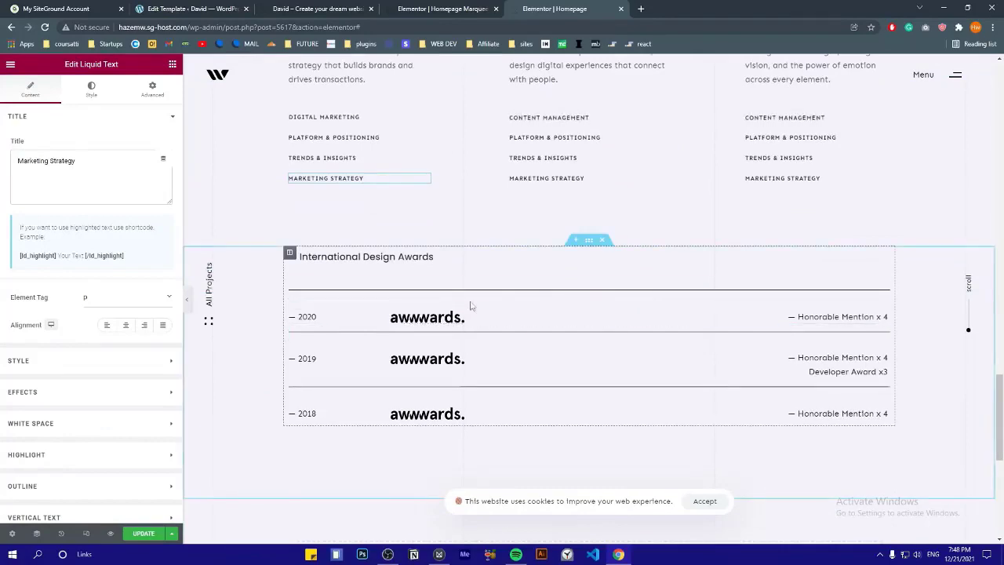
left_click(427, 315)
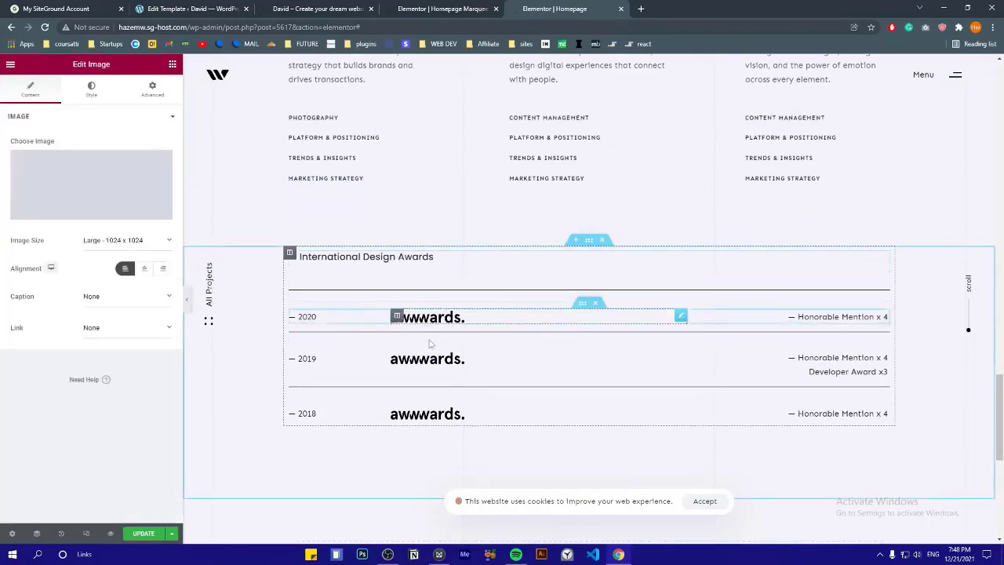
scroll(482, 299, "down", 1)
scroll(482, 299, "up", 6)
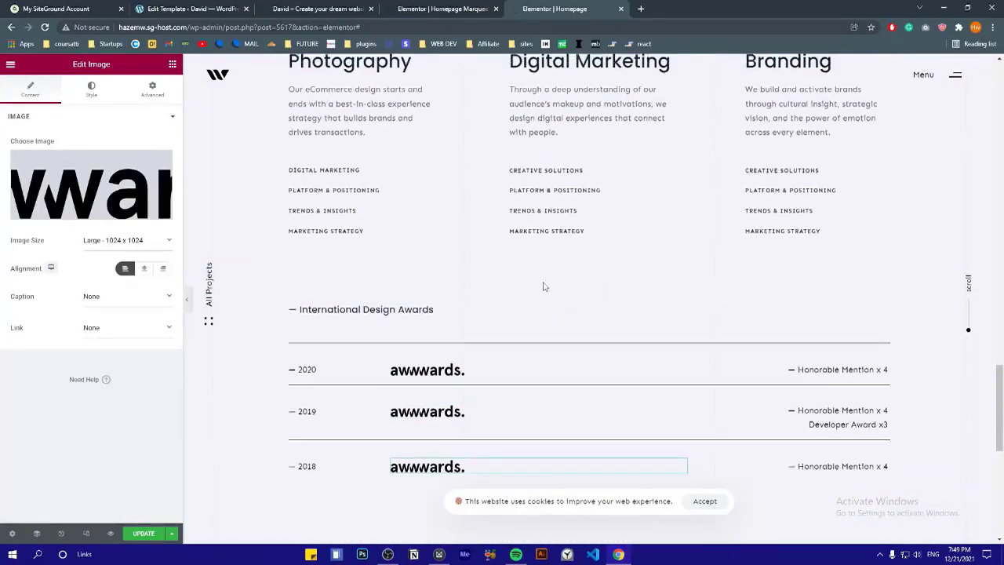
scroll(543, 282, "up", 7)
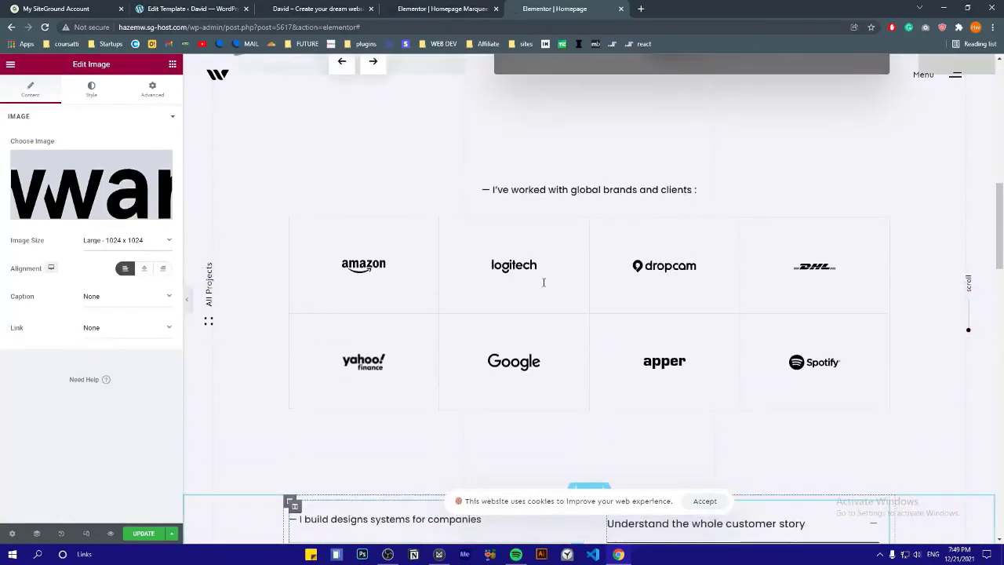
scroll(459, 334, "down", 1)
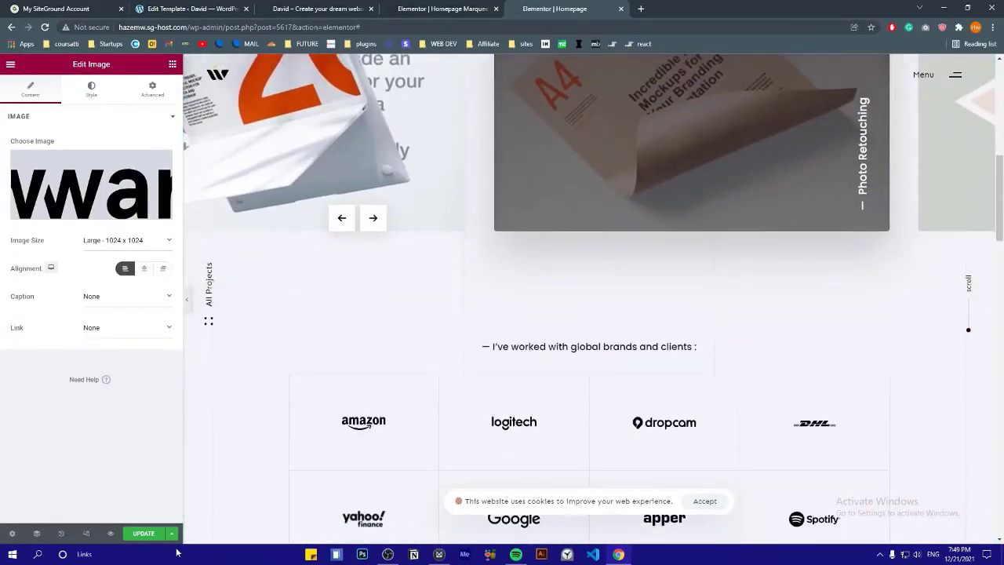
scroll(424, 337, "down", 7)
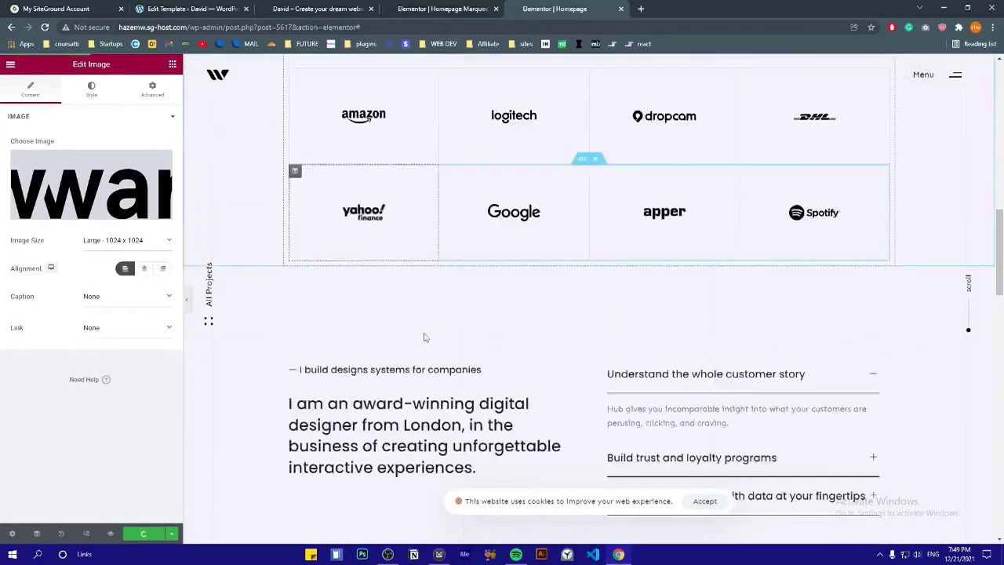
scroll(430, 234, "down", 10)
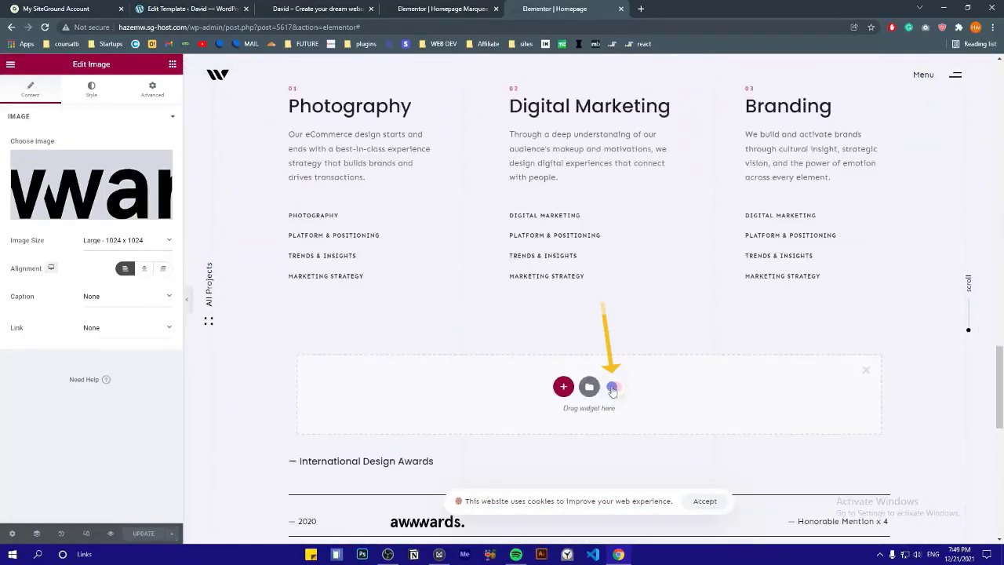
left_click(617, 390)
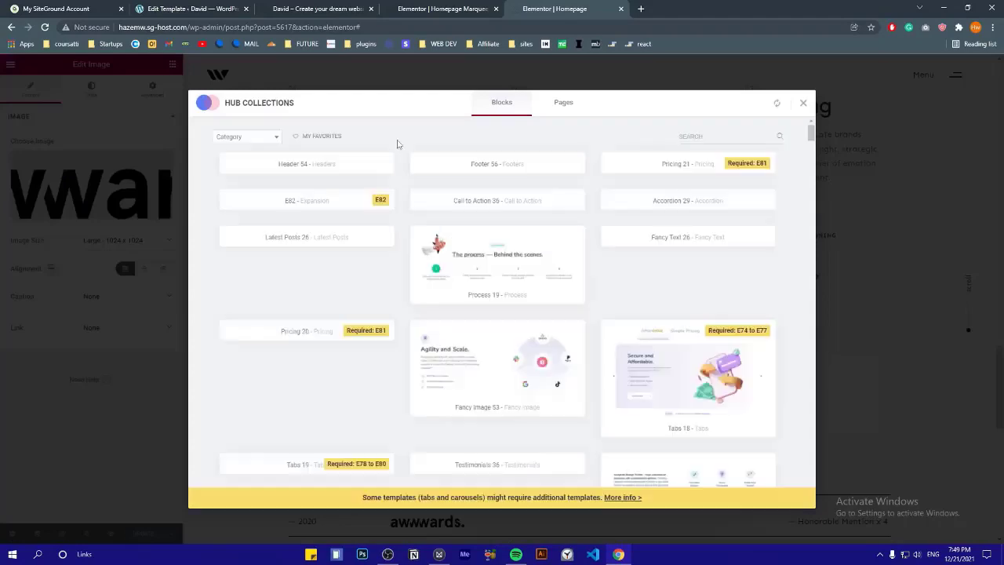
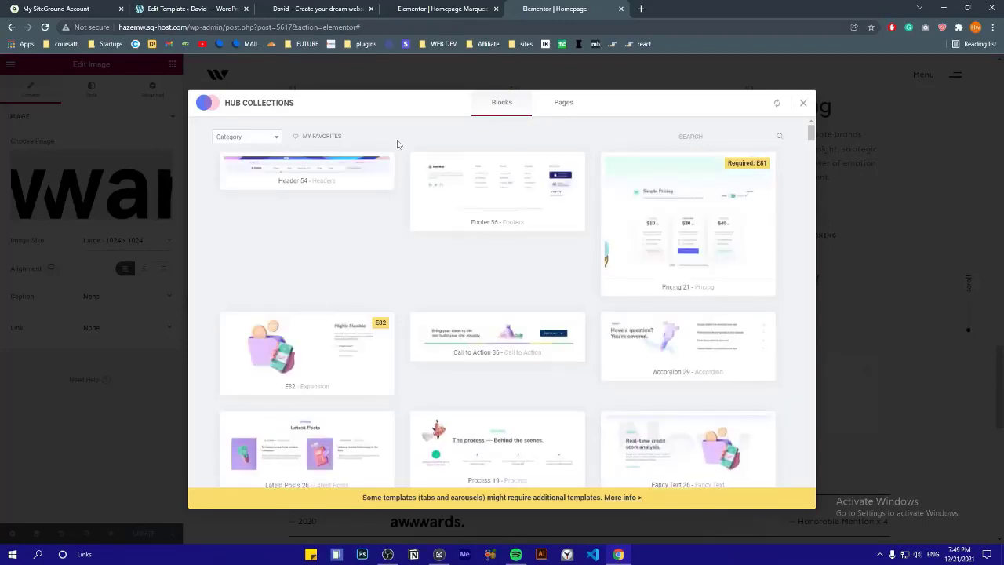
Browse the Hub Collections library for a suitable counter block
scroll(397, 144, "down", 10)
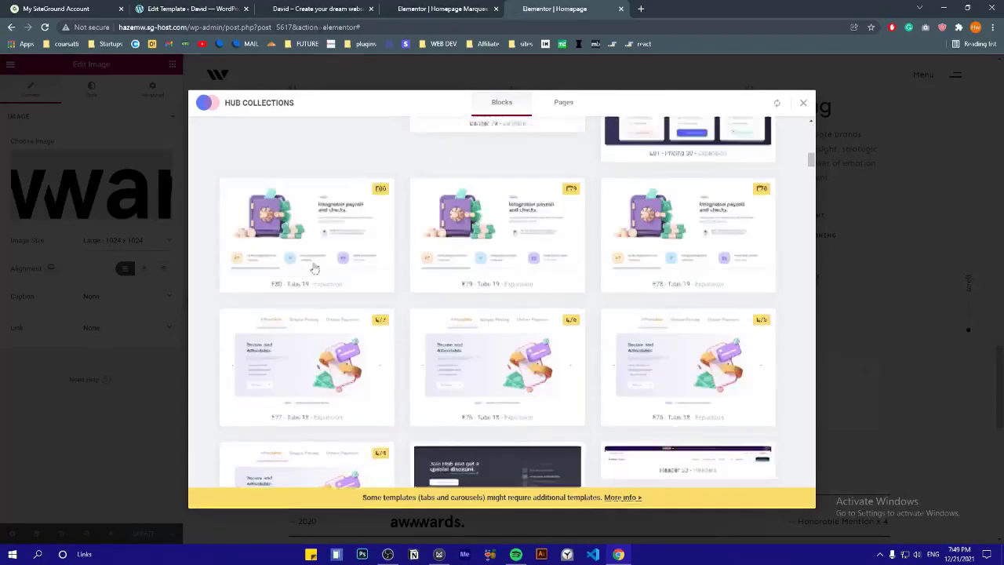
scroll(332, 254, "down", 5)
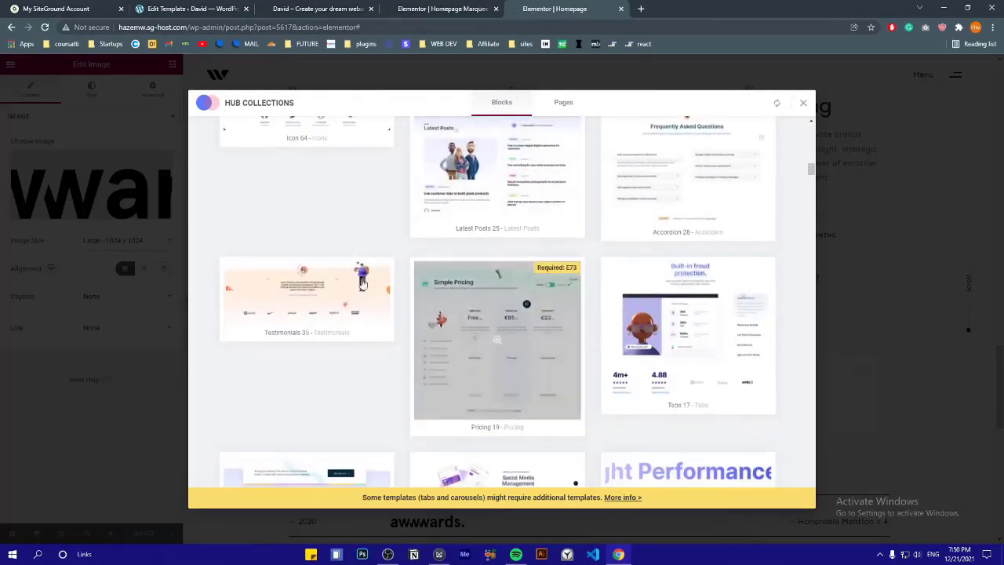
scroll(363, 282, "down", 8)
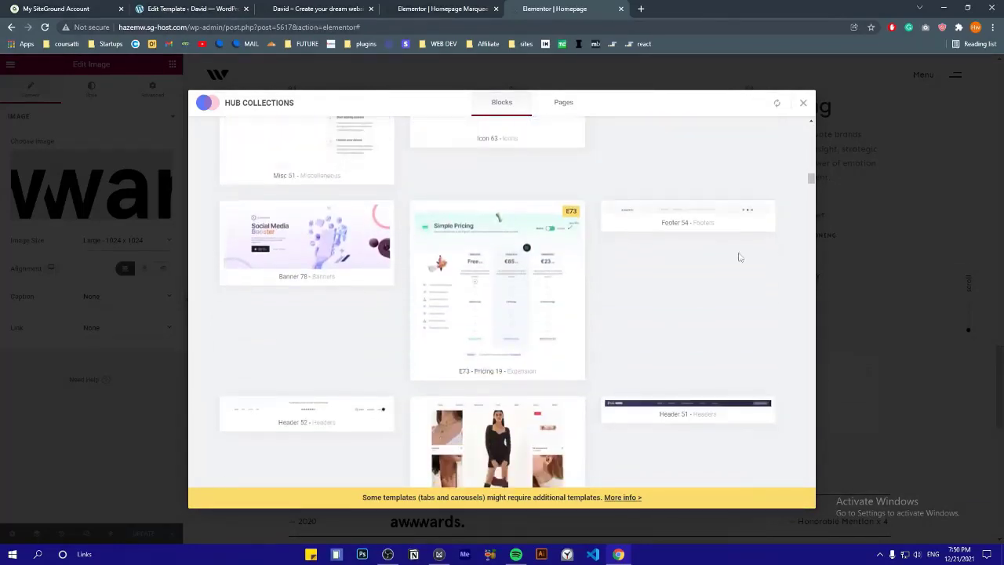
scroll(620, 274, "down", 8)
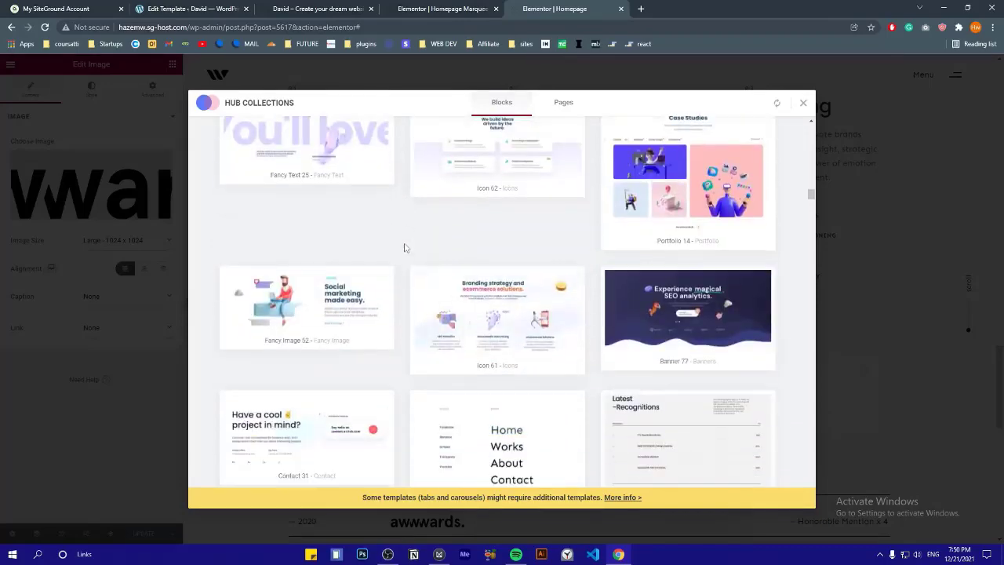
scroll(405, 247, "down", 6)
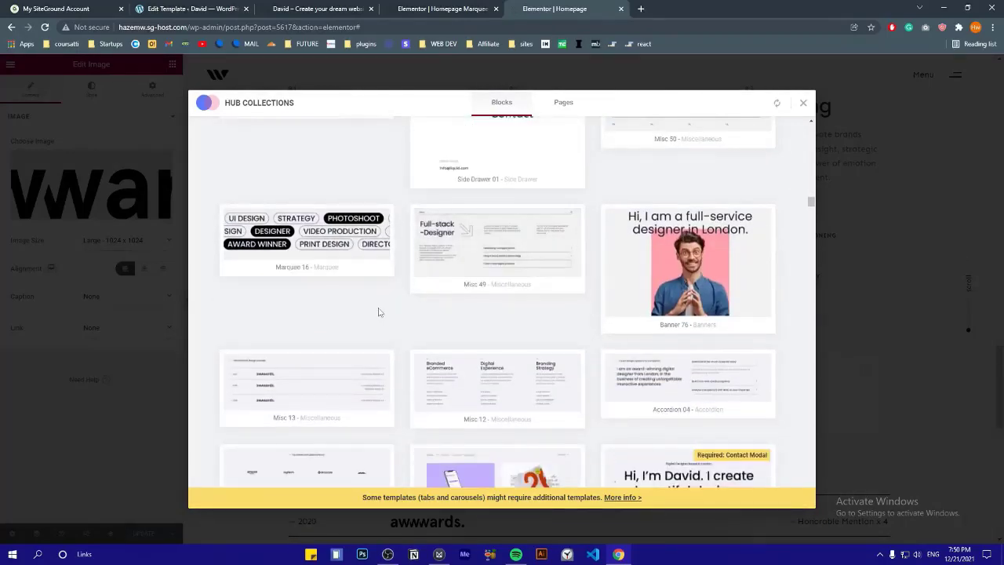
scroll(398, 271, "down", 3)
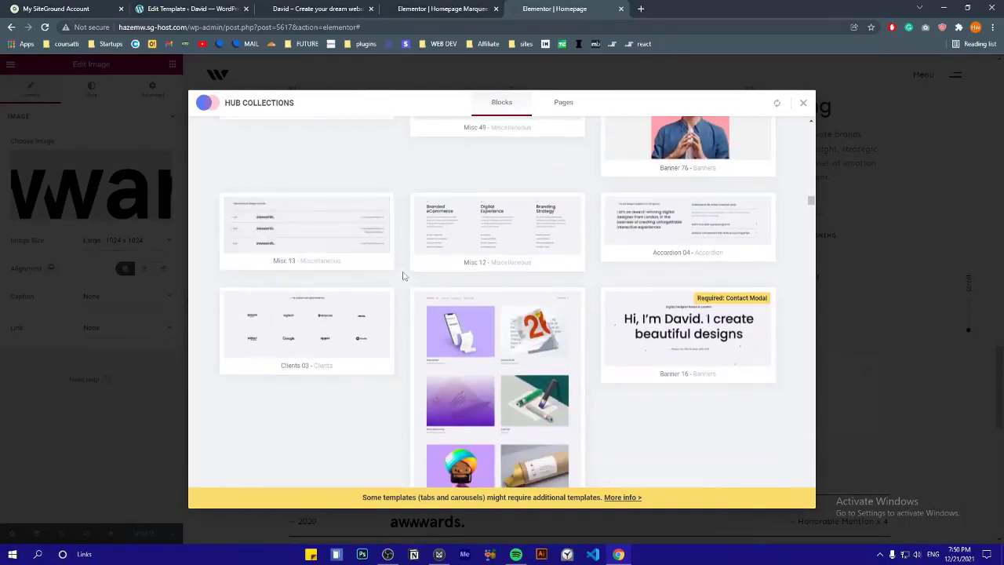
scroll(579, 230, "down", 5)
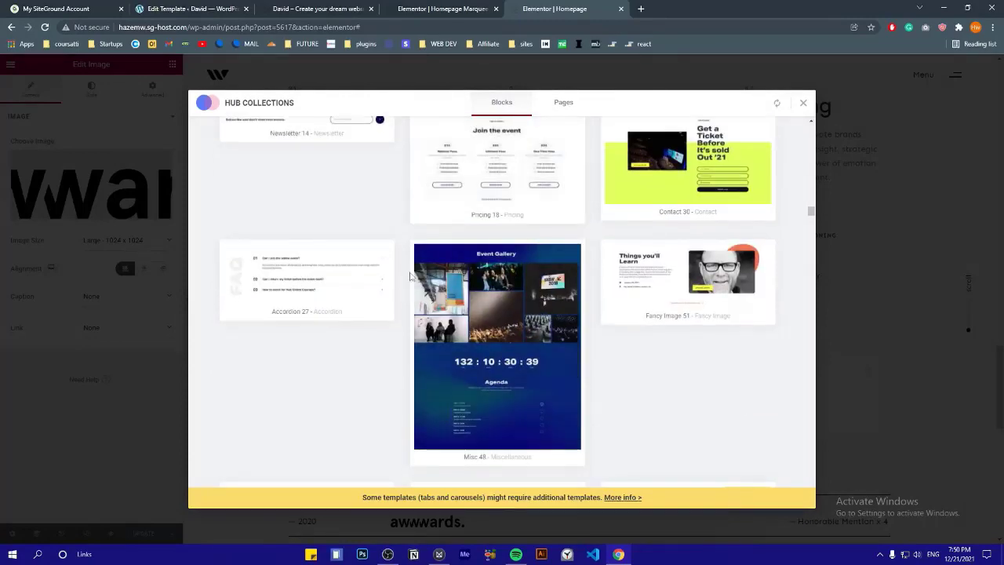
scroll(408, 276, "down", 2)
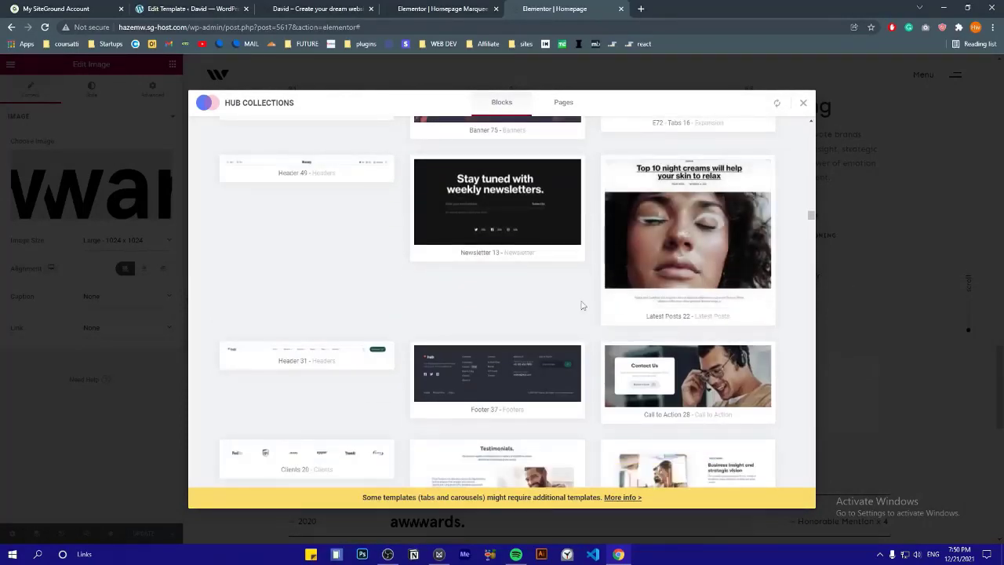
scroll(399, 287, "down", 2)
scroll(398, 288, "down", 1)
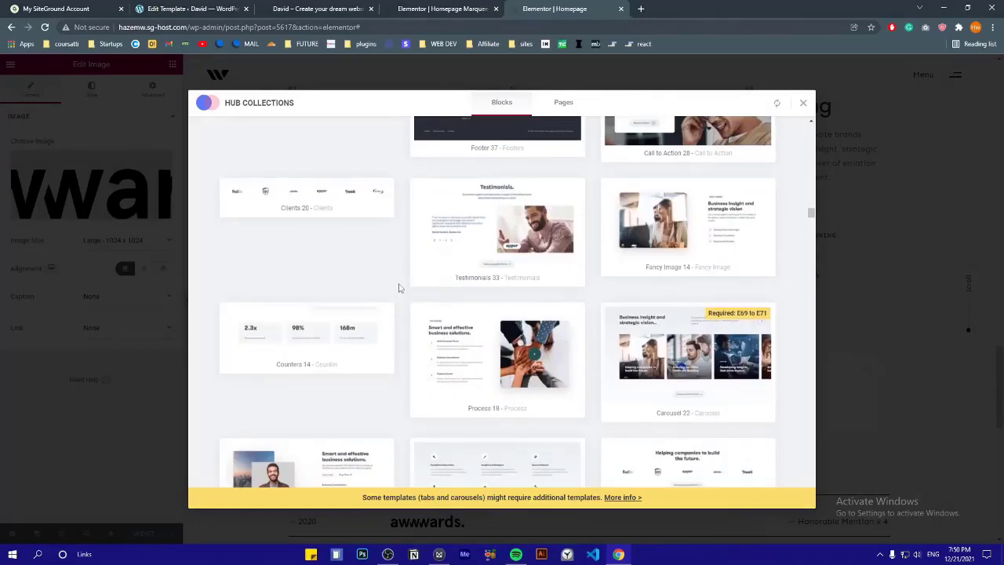
scroll(399, 288, "down", 1)
scroll(381, 294, "down", 3)
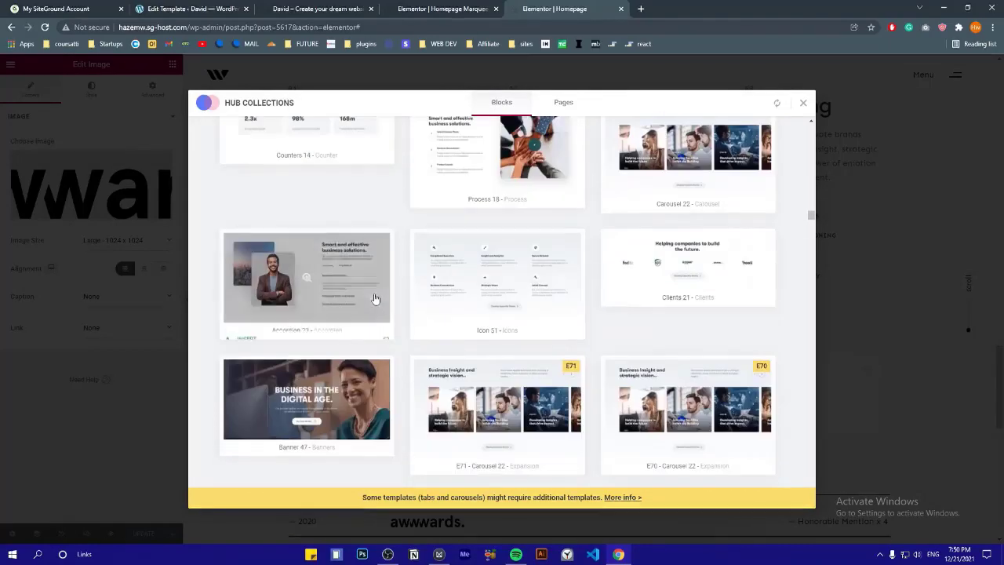
scroll(380, 294, "up", 3)
left_click_drag(810, 213, 805, 127)
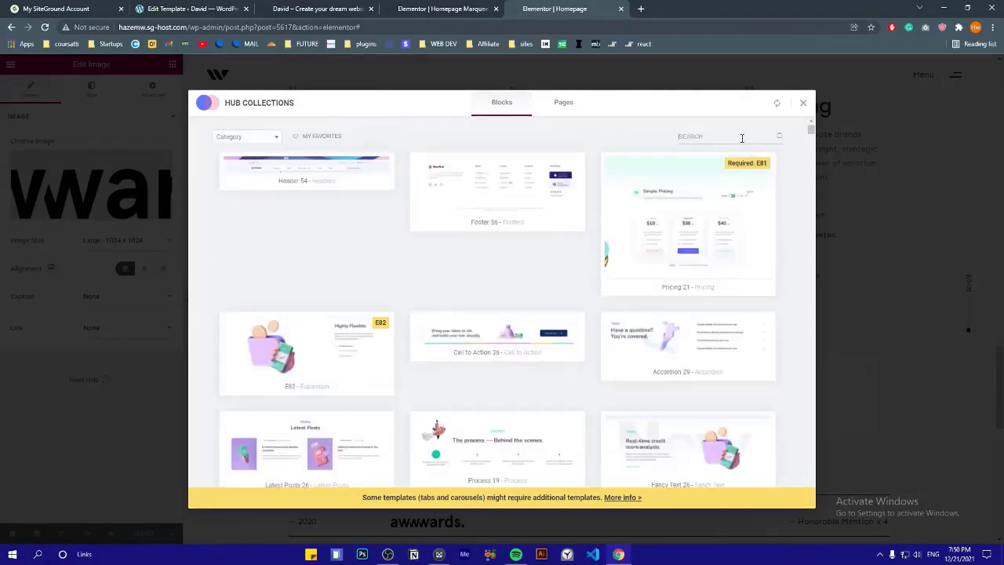
Search the library for 'counter' and insert the Counters 12 block
type("counter")
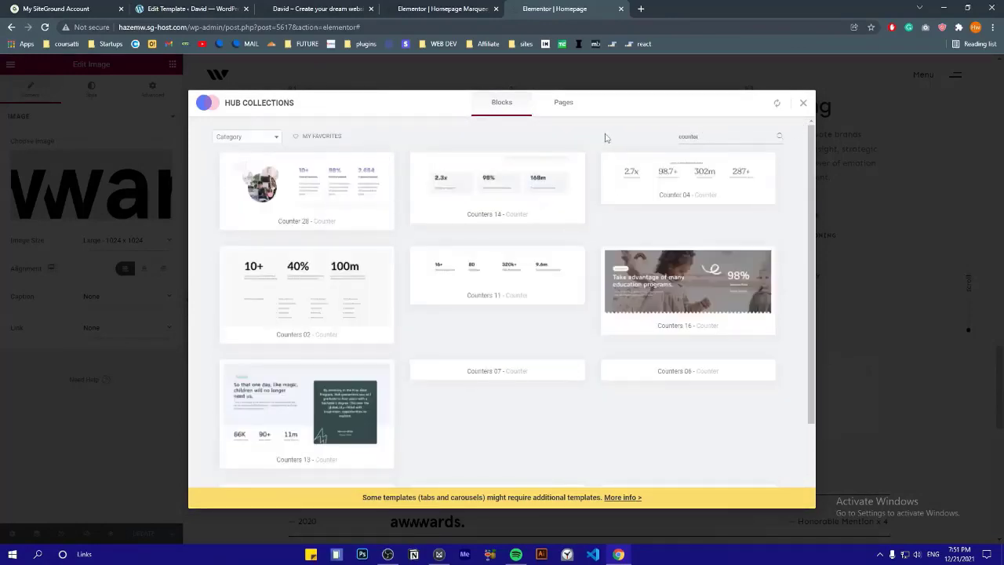
scroll(601, 157, "down", 3)
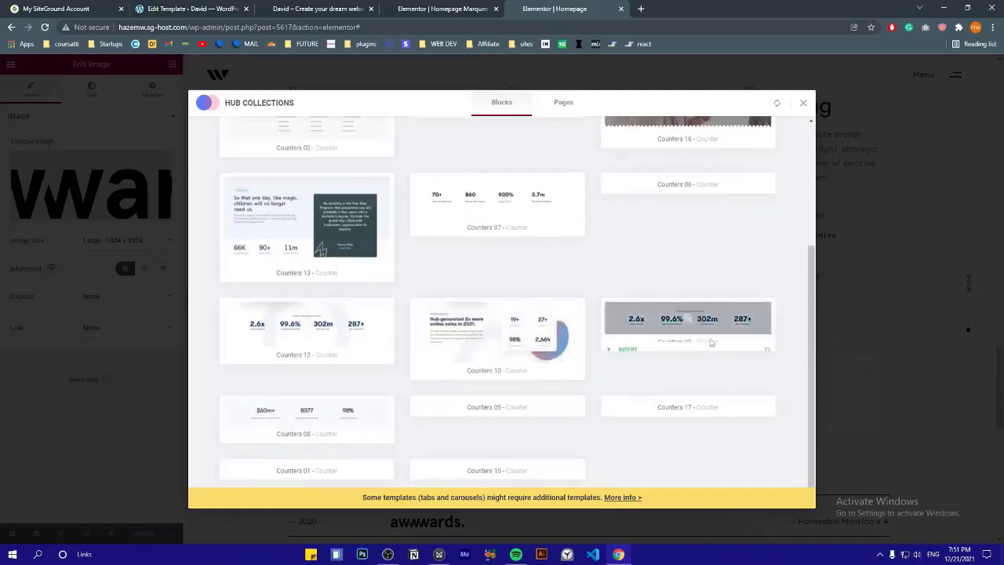
scroll(408, 353, "up", 1)
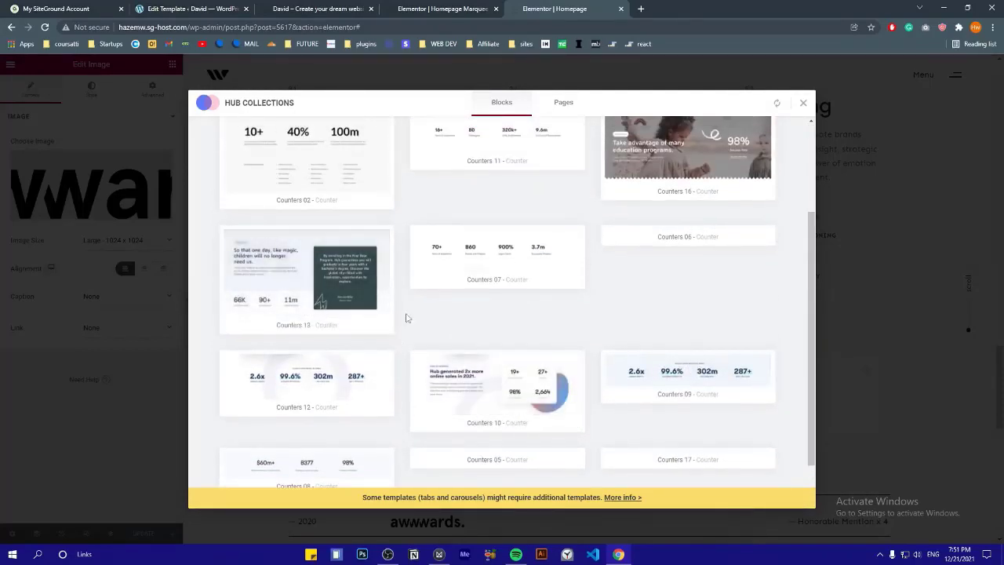
scroll(406, 317, "down", 1)
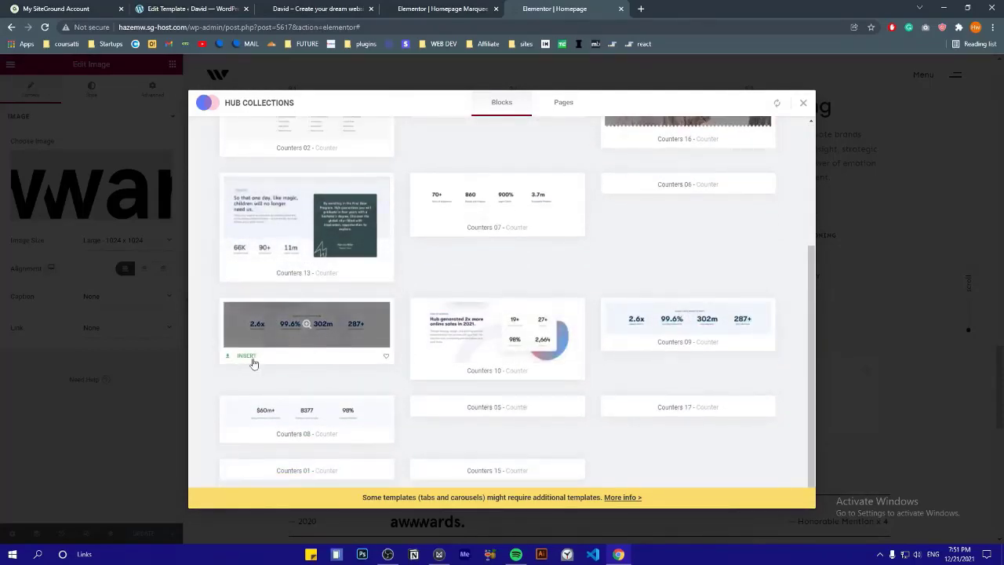
left_click(246, 358)
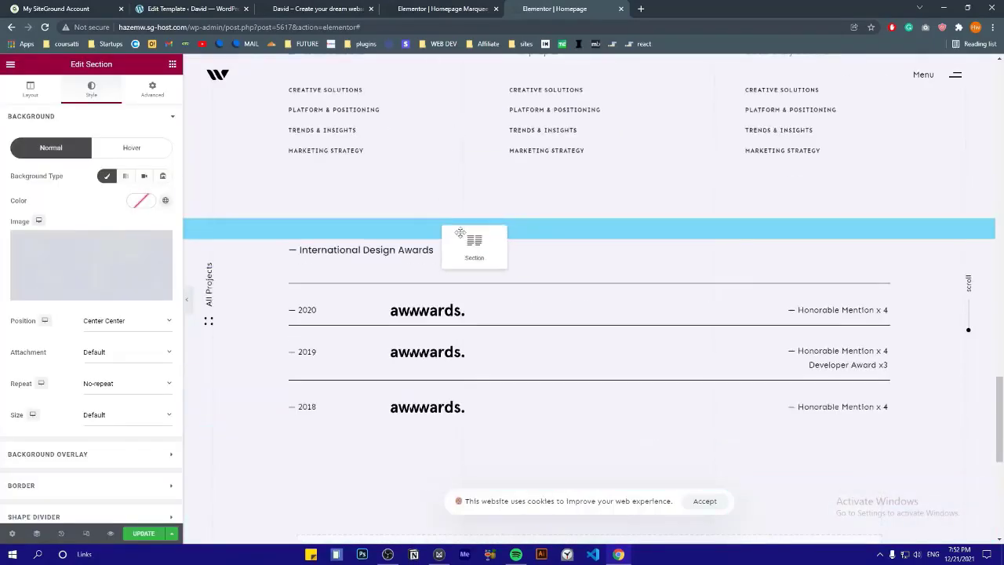
Change the first counter to 200 with the label Clients
scroll(508, 298, "down", 2)
left_click(567, 274)
left_click(370, 321)
left_click(149, 168)
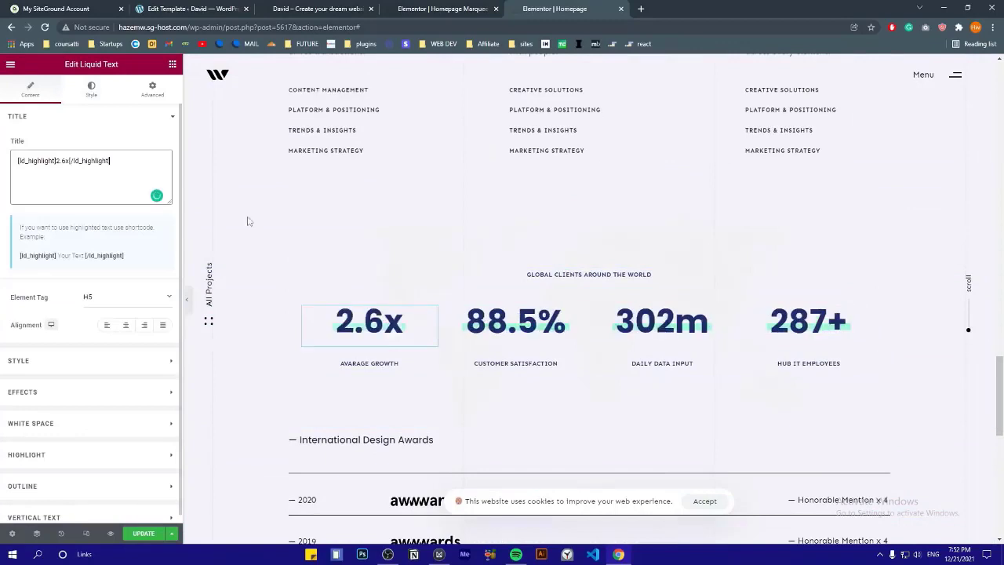
left_click(78, 116)
left_click(369, 363)
left_click(58, 191)
key("ctrl+a")
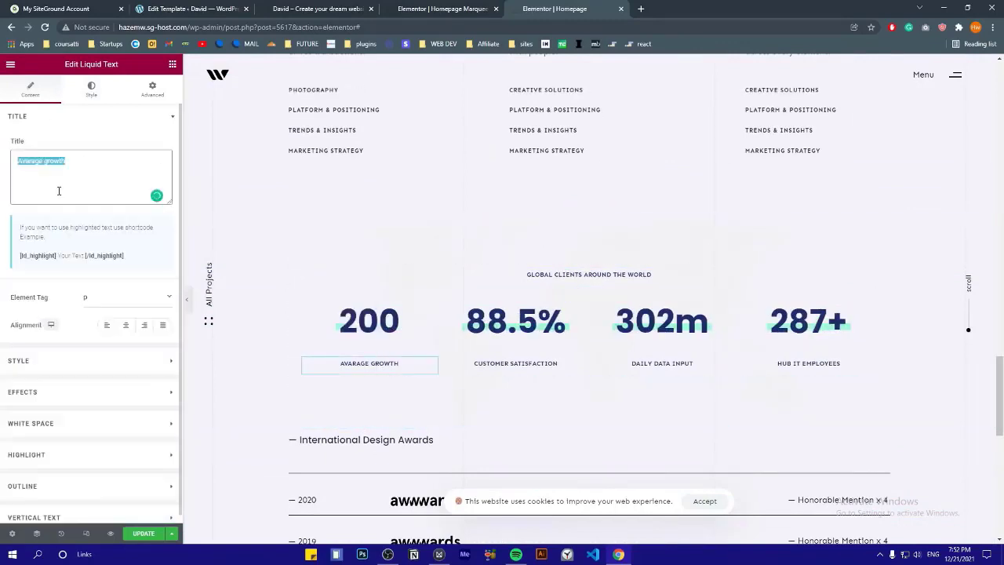
type("Clients")
left_click(78, 116)
Set the second counter to 100% with the label Satisfaction
left_click(518, 328)
left_click_drag(58, 162, 76, 162)
type("100%")
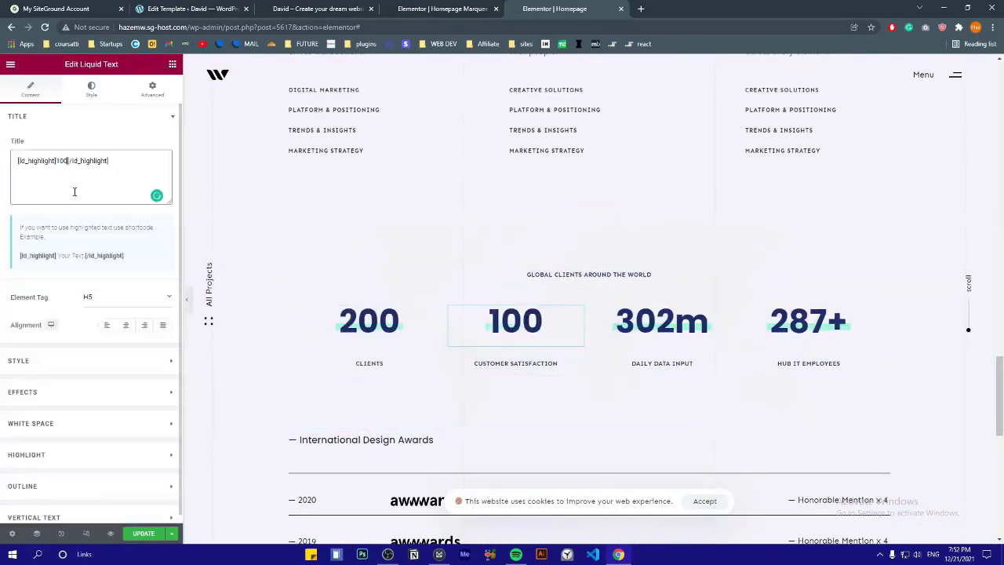
left_click(516, 363)
left_click(96, 188)
key("BackSpace")
key("BackSpace")
key("BackSpace")
key("BackSpace")
key("BackSpace")
key("BackSpace")
Delete the third and fourth counter columns, leaving only Clients and Satisfaction
left_click(666, 331)
left_click(127, 163)
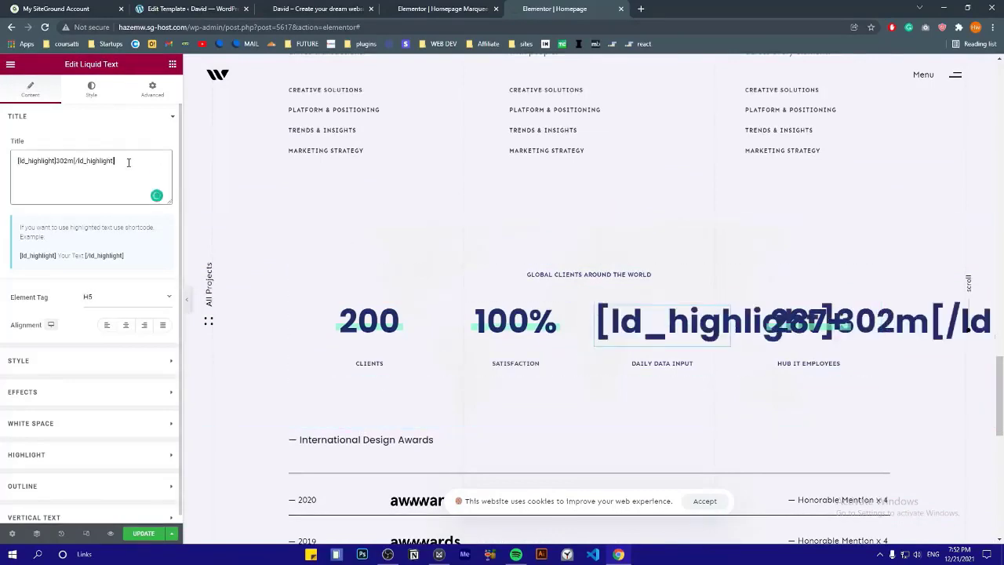
left_click(74, 174)
key("BackSpace")
key("BackSpace")
key("BackSpace")
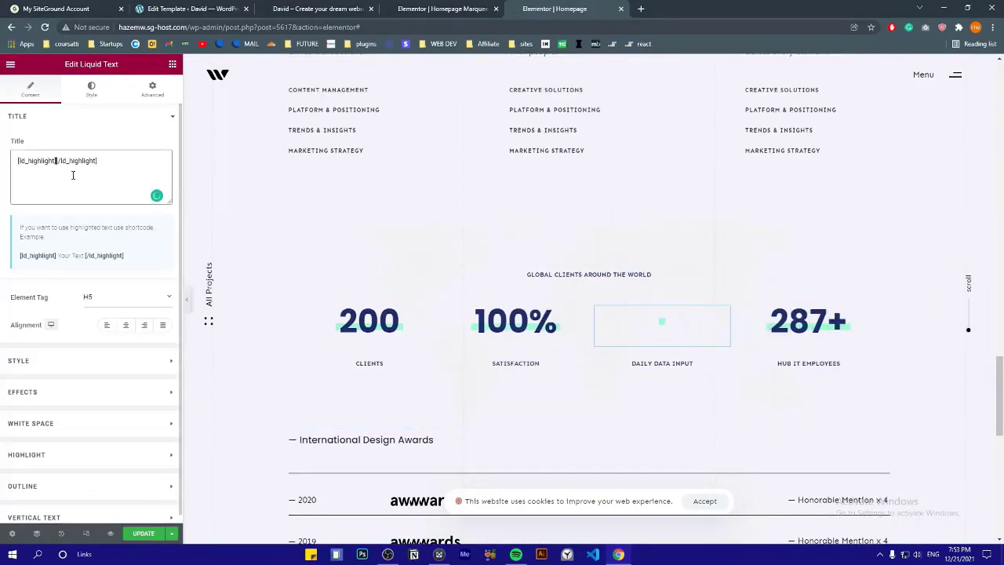
left_click(79, 116)
right_click(599, 310)
left_click(621, 459)
right_click(692, 310)
left_click(714, 459)
Save the page and add a new empty section above Design Awards
scroll(541, 323, "down", 1)
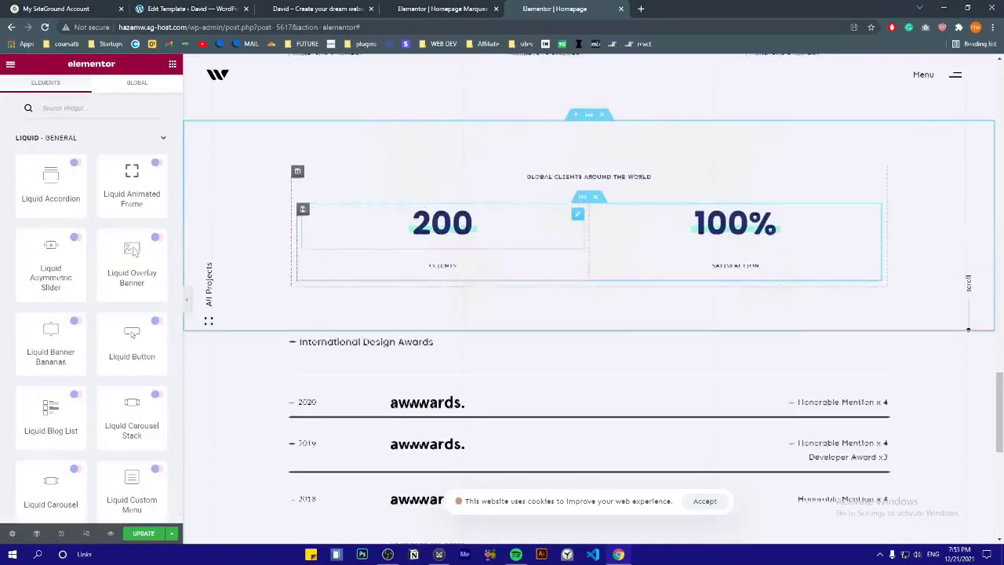
scroll(464, 246, "down", 7)
key("ctrl+s")
scroll(502, 330, "up", 12)
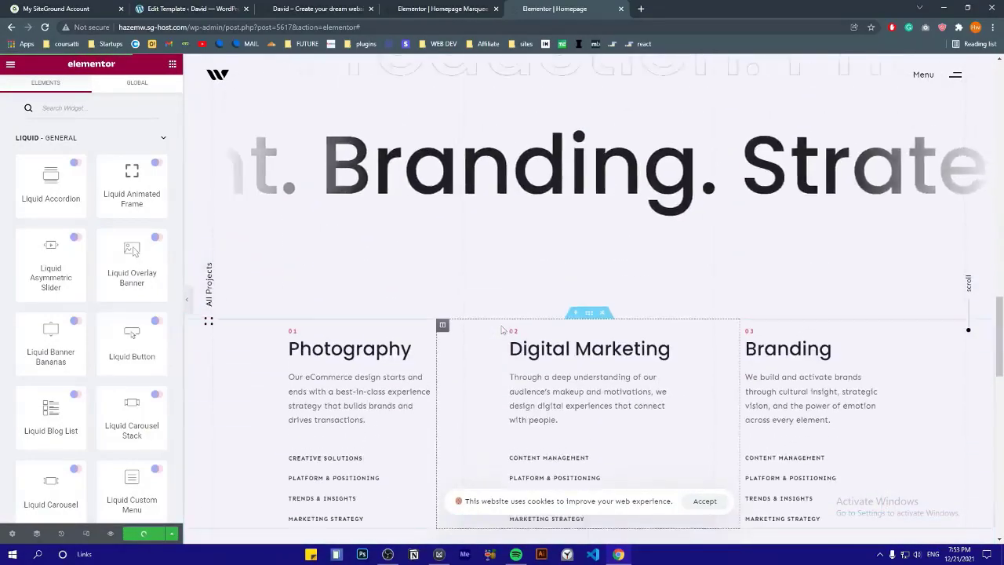
scroll(502, 329, "down", 8)
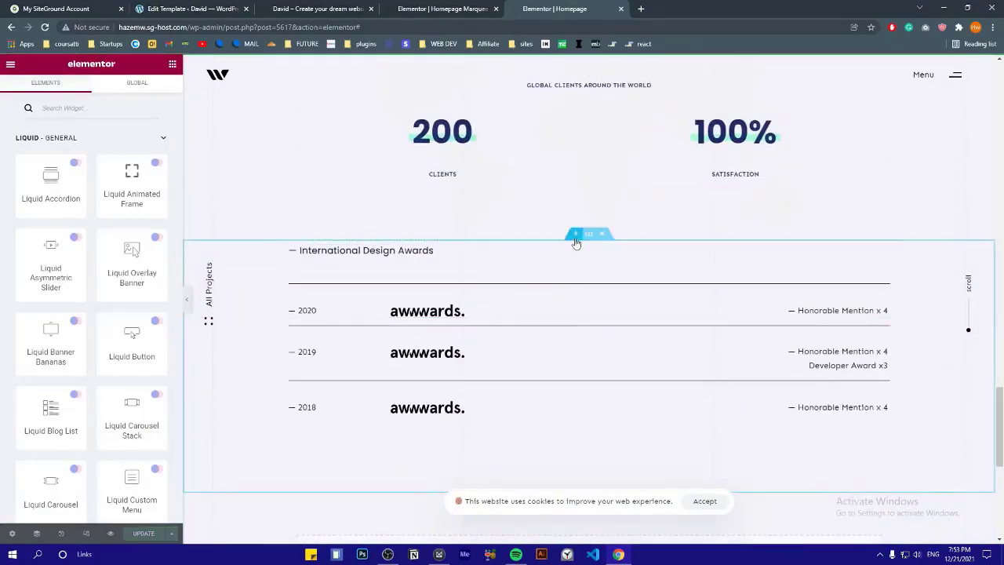
left_click(575, 236)
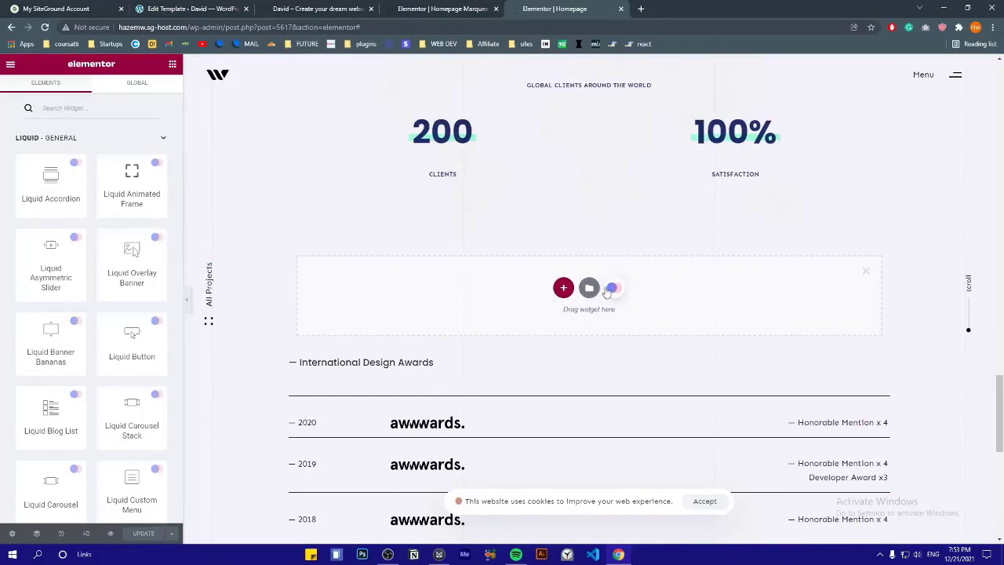
Search the Hub Collections library for 'progress' and insert the Progress 01 block
left_click(611, 289)
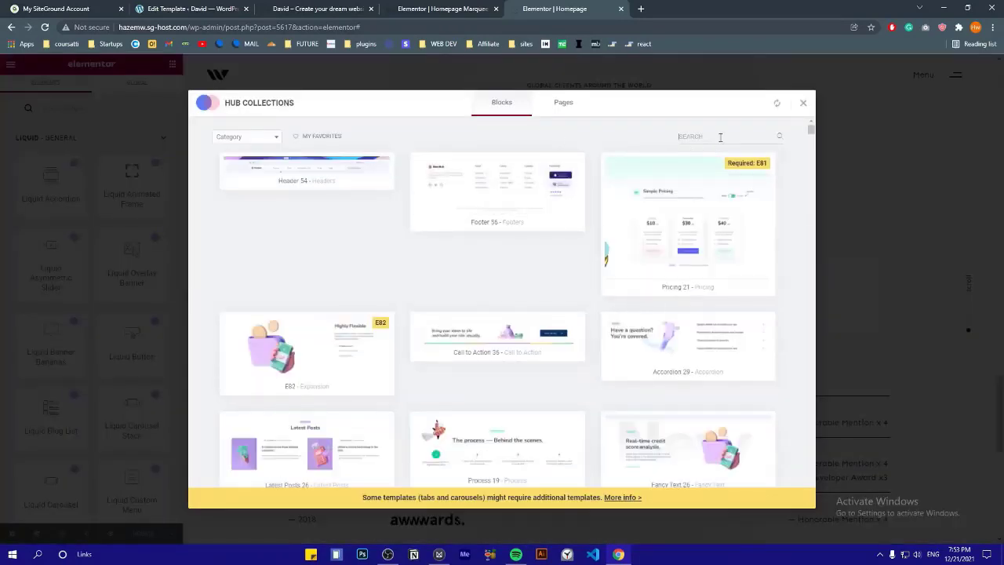
type("progress")
mouse_move(274, 193)
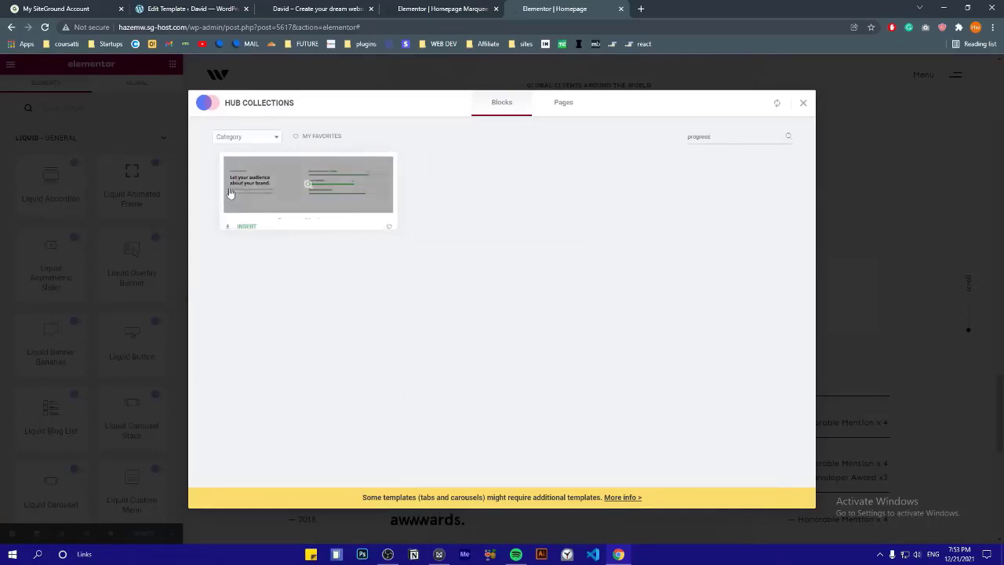
left_click(246, 221)
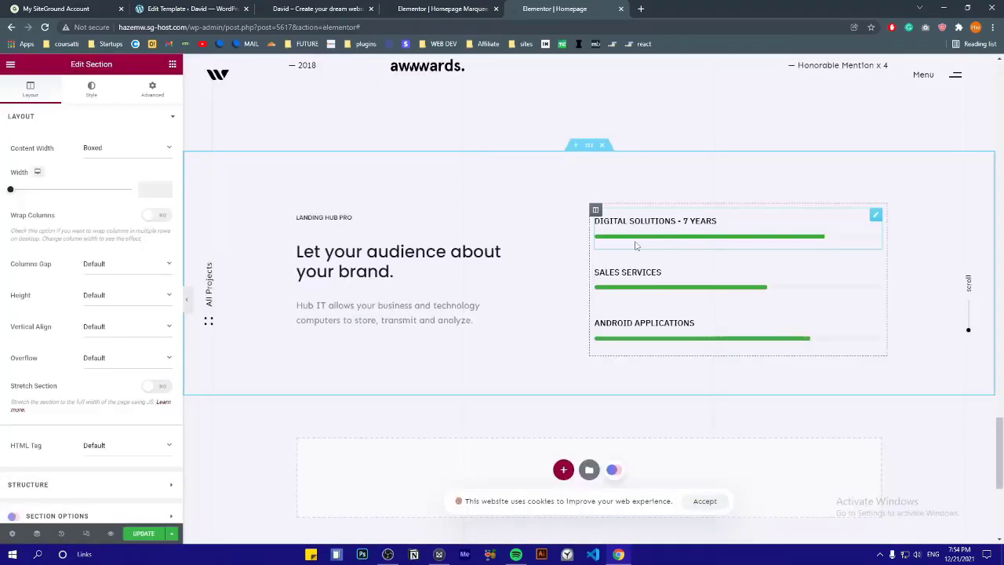
Change the section's main heading to 'Work with Expereinced Team'
left_click(636, 246)
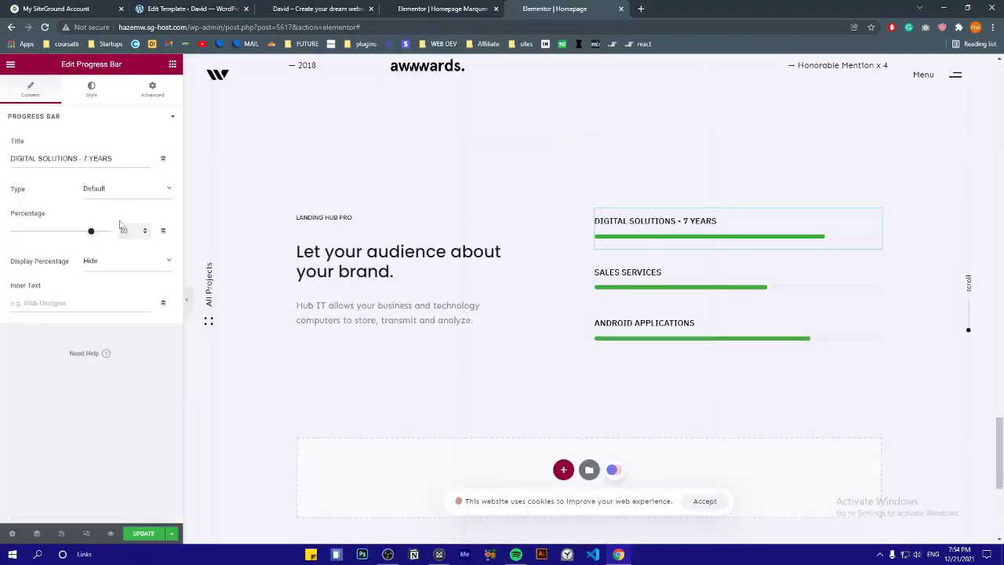
left_click(589, 147)
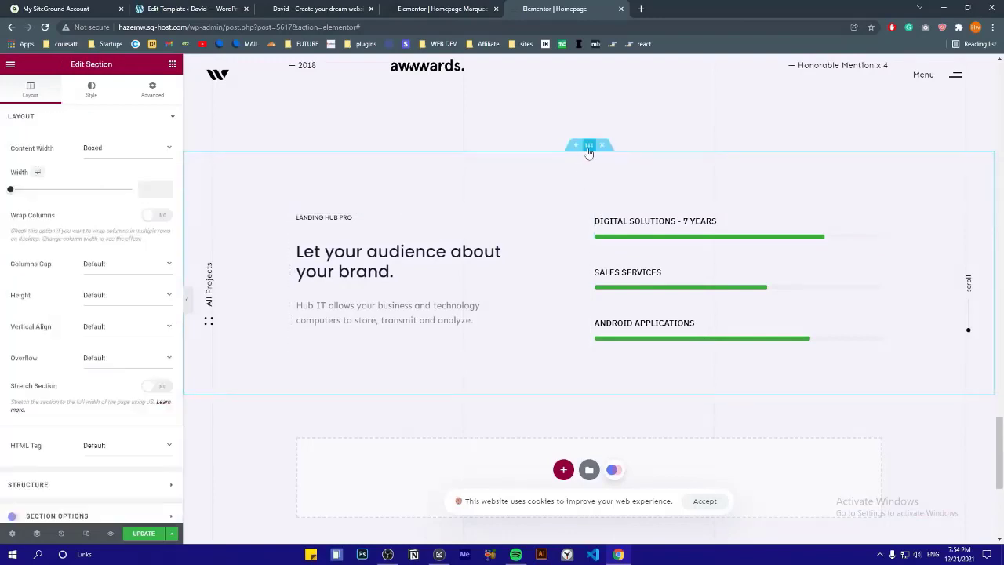
left_click(94, 117)
left_click(94, 117)
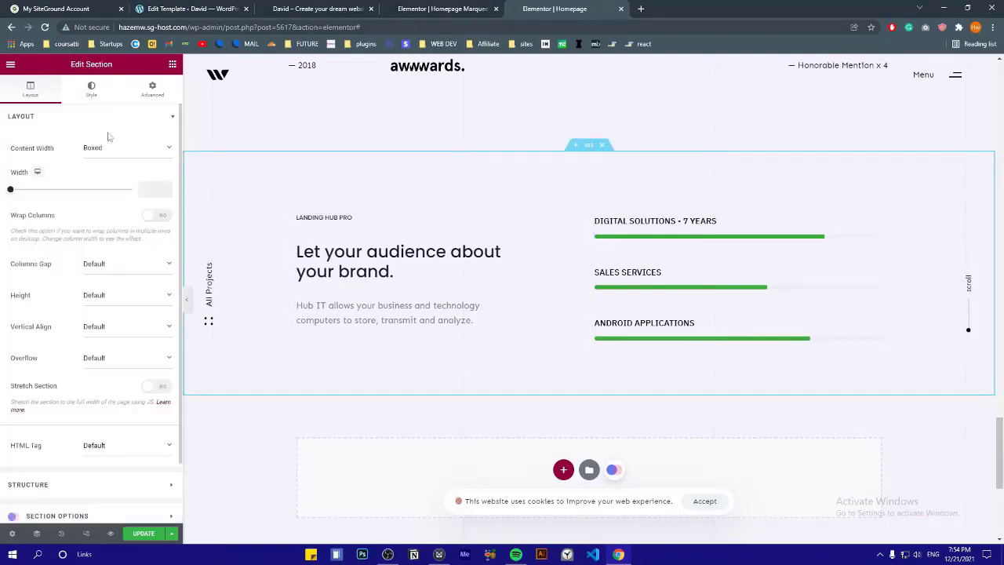
left_click(415, 274)
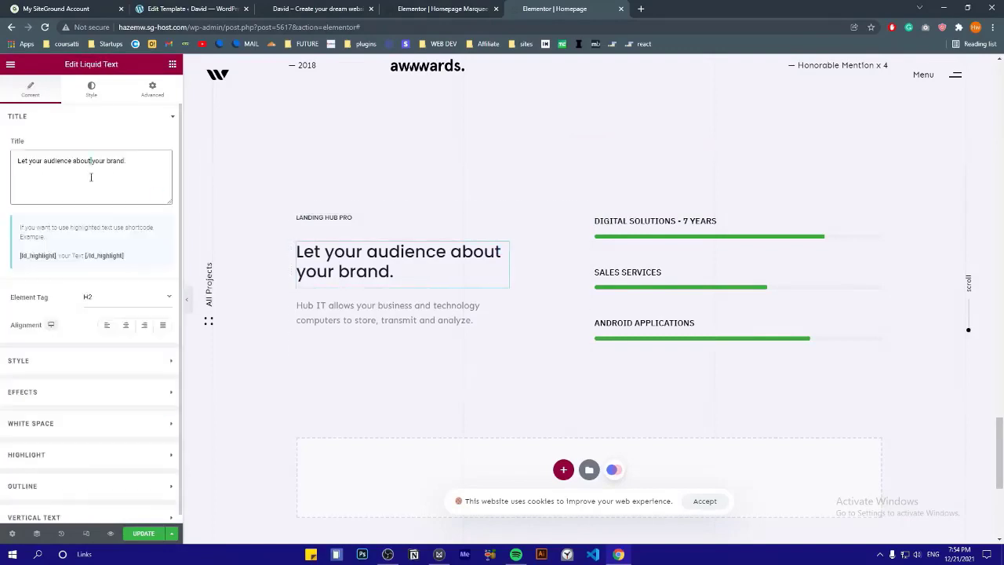
type("Work with Expereinced Team")
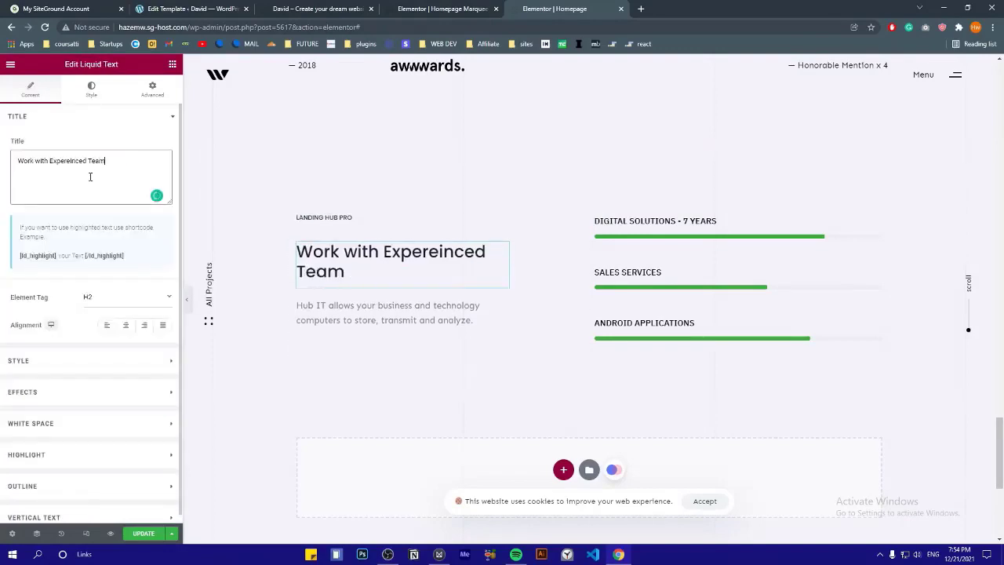
Adjust the progress bars, raising Android Applications to 100 percent
left_click_drag(11, 158, 115, 161)
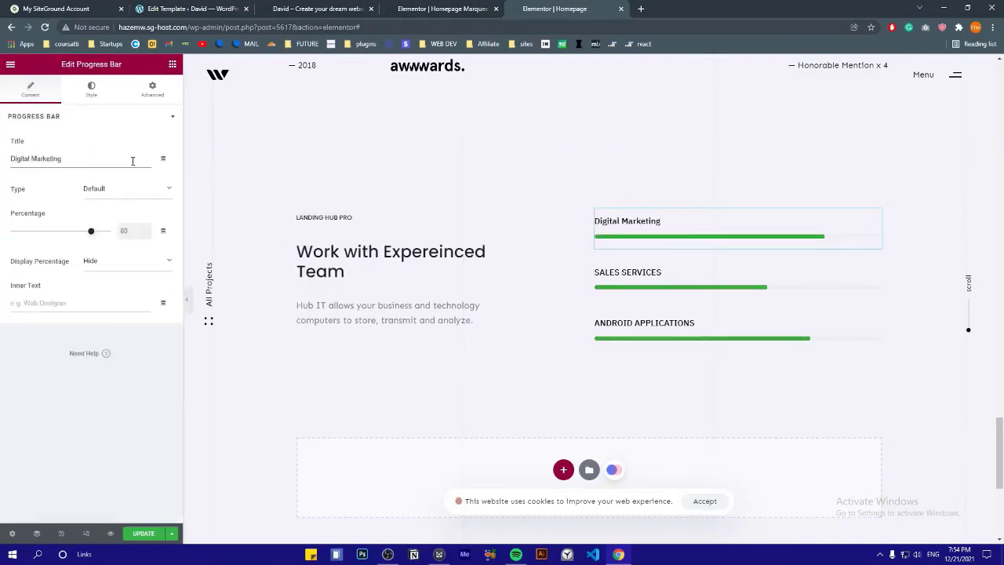
left_click(706, 329)
left_click(146, 234)
left_click(147, 235)
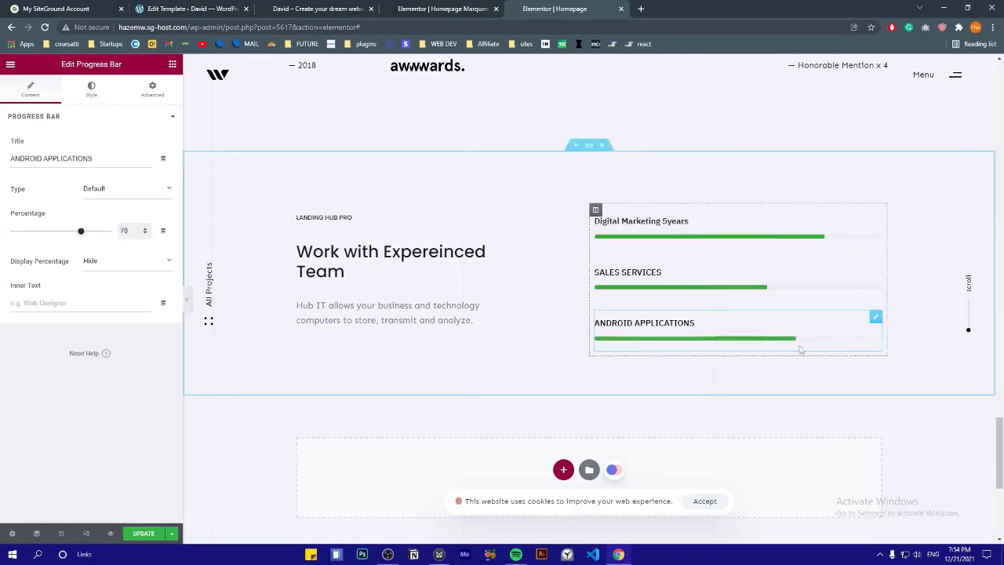
left_click_drag(81, 230, 112, 230)
Replace the small label above the heading with 'Photography'
scroll(581, 376, "down", 1)
left_click(318, 175)
left_click(123, 184)
key("ctrl+a")
type("Photography")
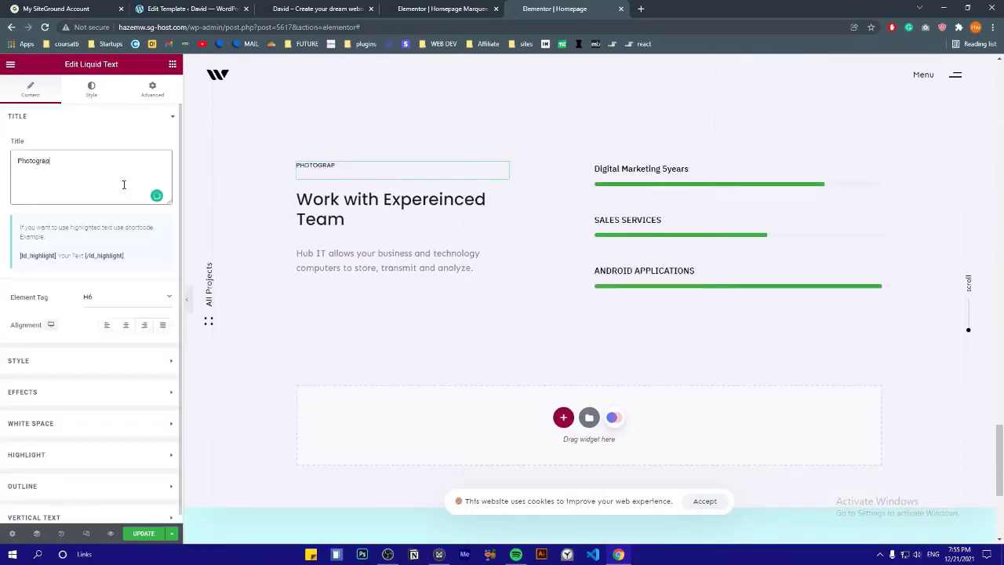
Make the first progress bar thicker with height 35 and border radius 0
left_click(660, 183)
left_click(111, 261)
left_click(109, 277)
left_click(112, 261)
left_click(110, 285)
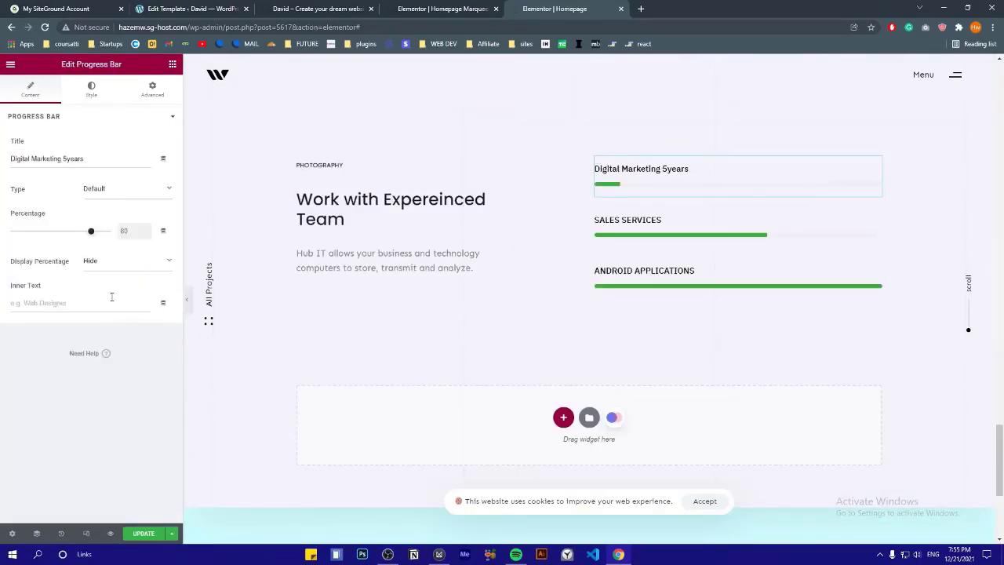
type("r")
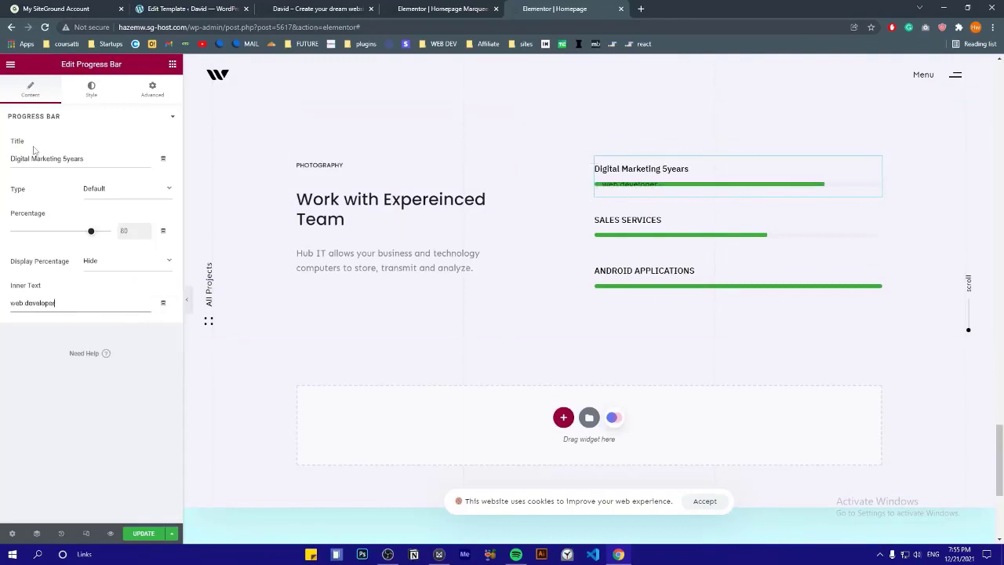
left_click(91, 88)
left_click_drag(23, 207, 52, 210)
left_click_drag(132, 246, 4, 258)
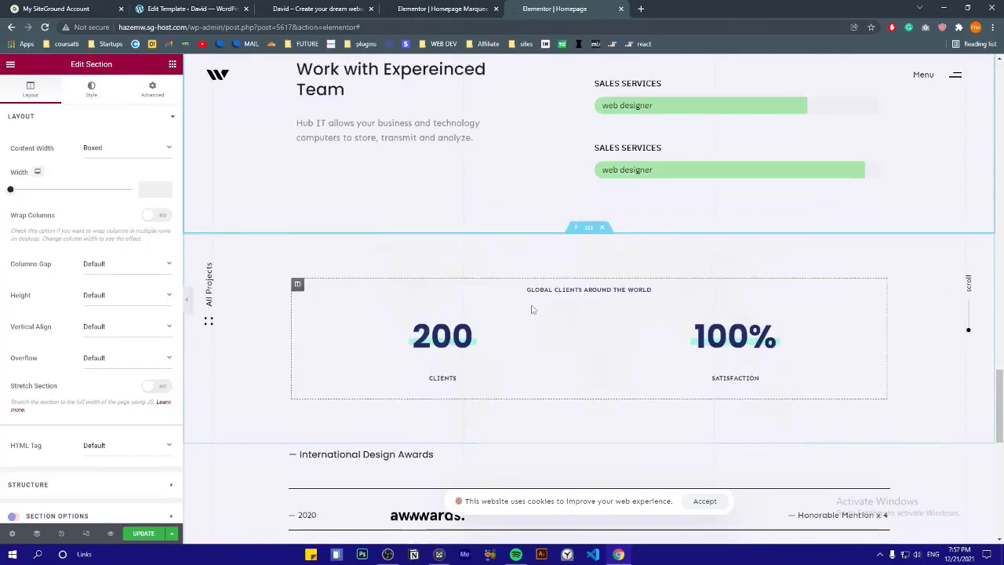
scroll(531, 308, "down", 2)
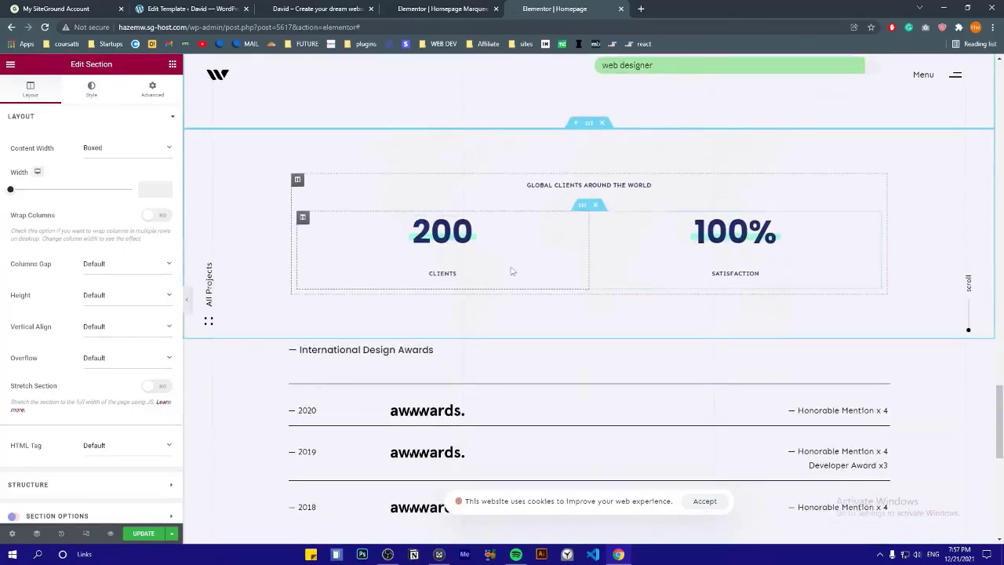
scroll(488, 242, "down", 1)
scroll(762, 188, "down", 1)
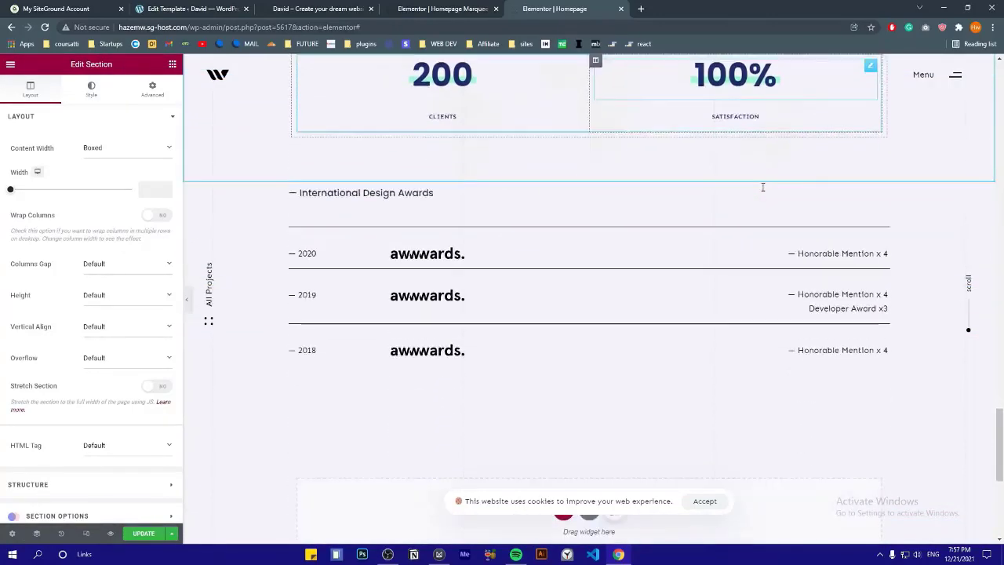
scroll(534, 228, "down", 3)
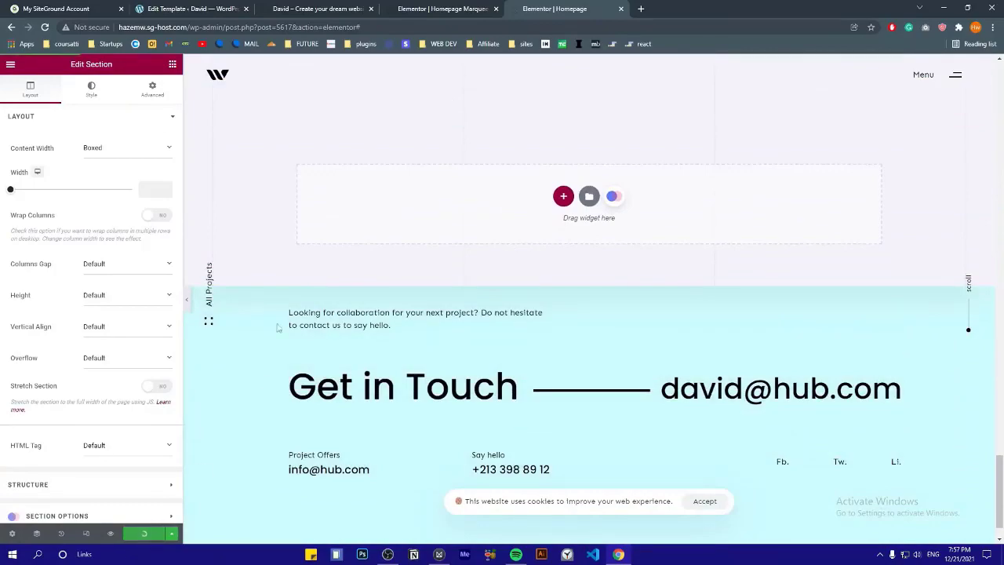
scroll(291, 334, "up", 15)
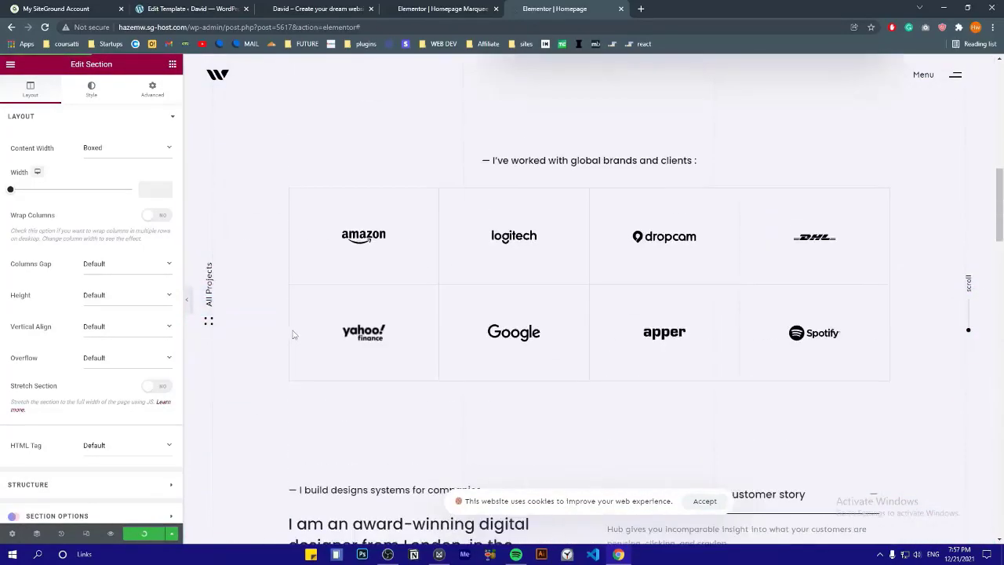
scroll(293, 335, "up", 5)
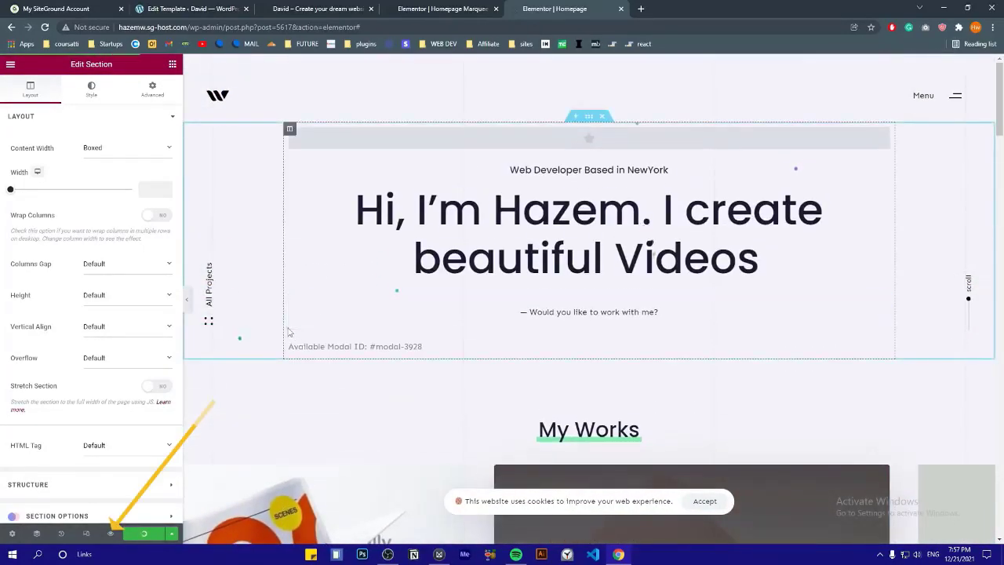
scroll(332, 406, "down", 2)
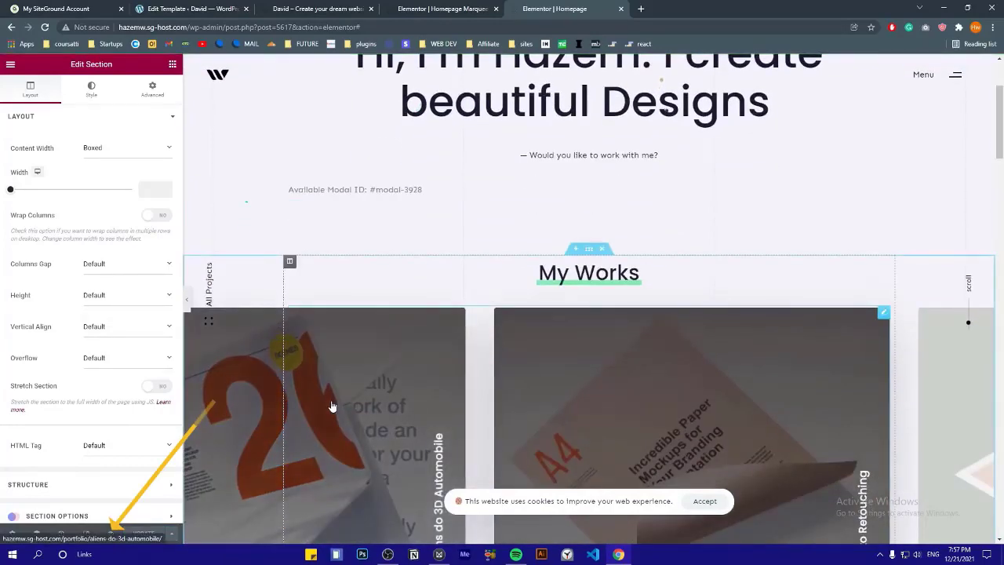
left_click(332, 406)
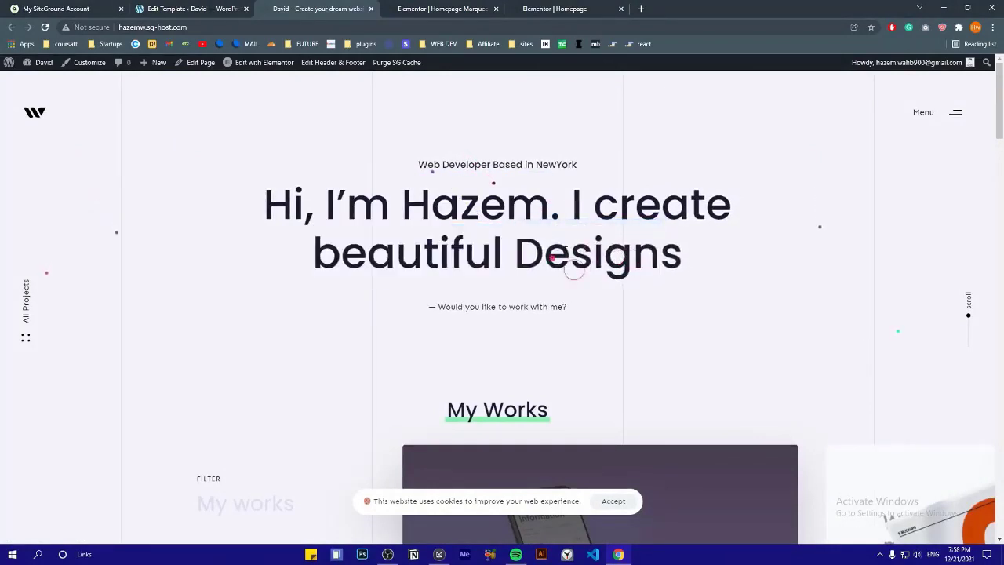
scroll(541, 208, "down", 2)
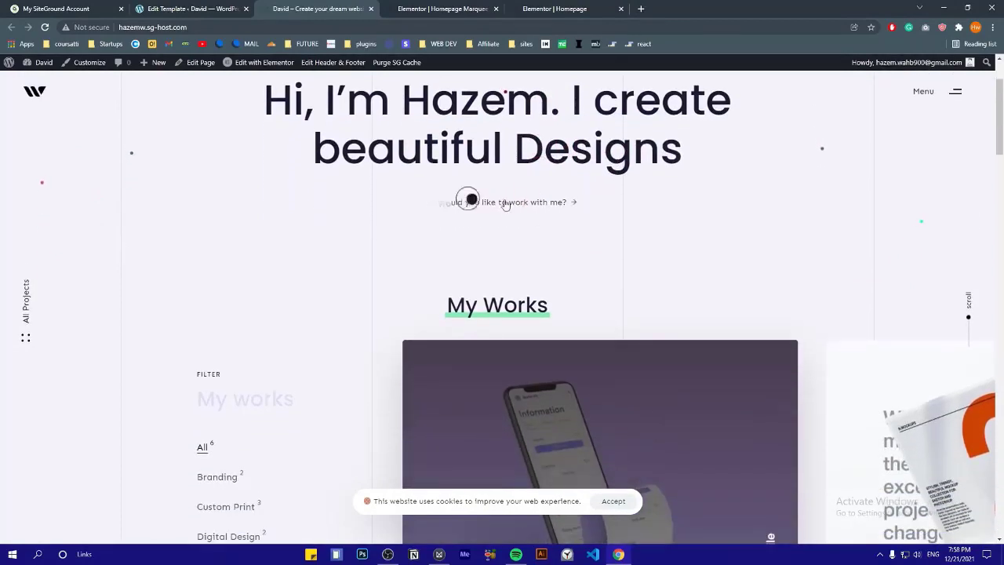
left_click(483, 201)
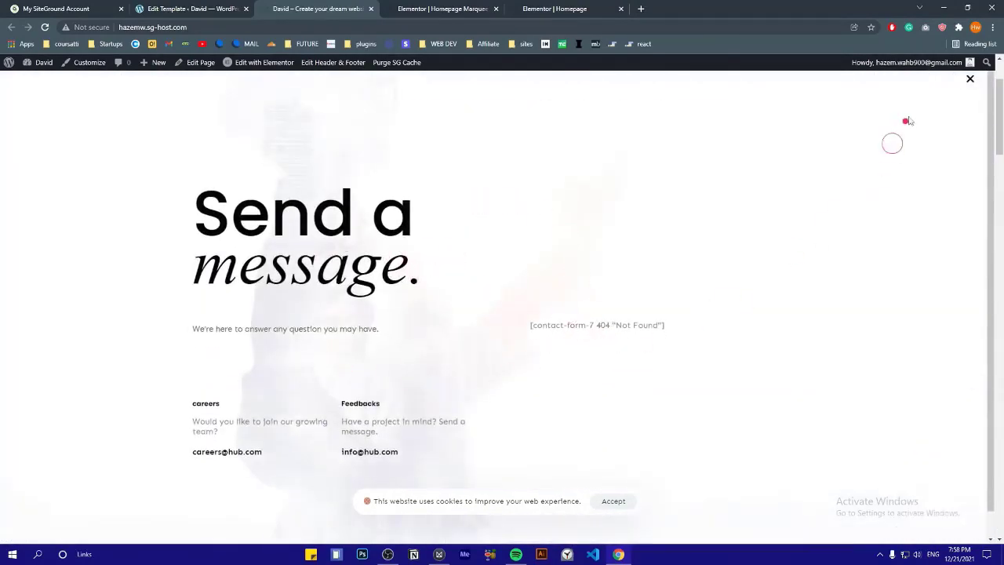
left_click(969, 81)
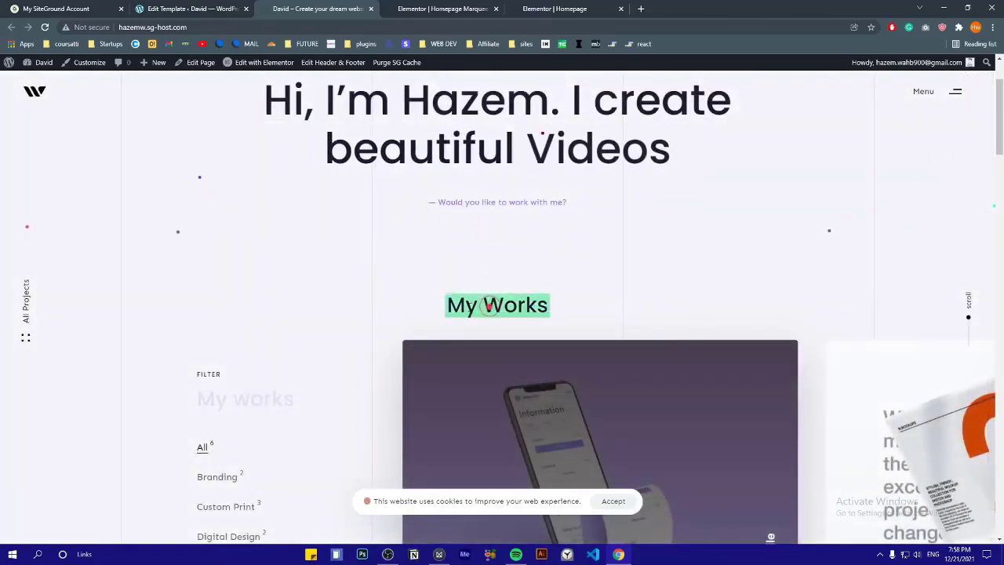
scroll(345, 271, "down", 3)
triple_click(234, 241)
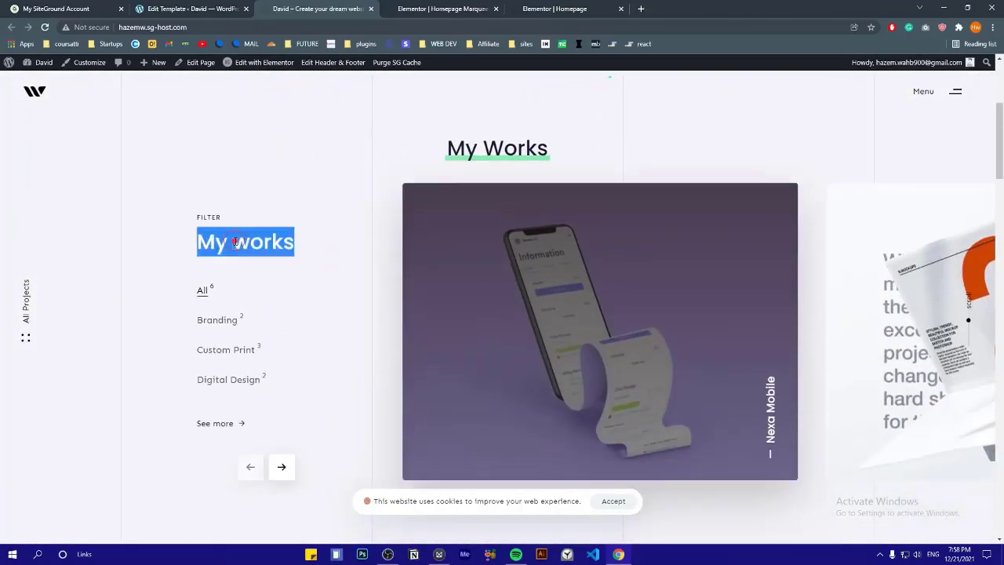
left_click(165, 233)
scroll(235, 224, "down", 1)
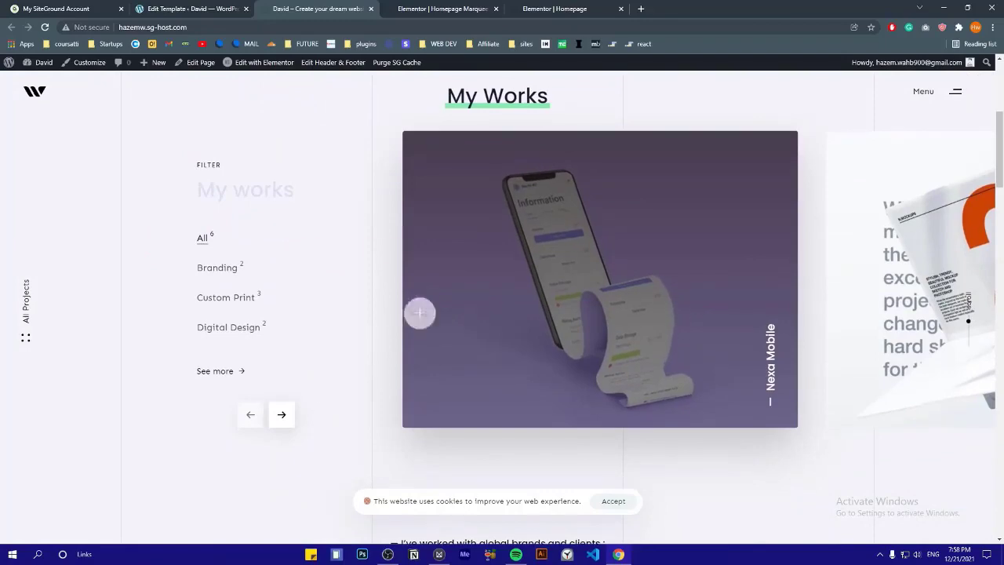
left_click(282, 416)
left_click(282, 416)
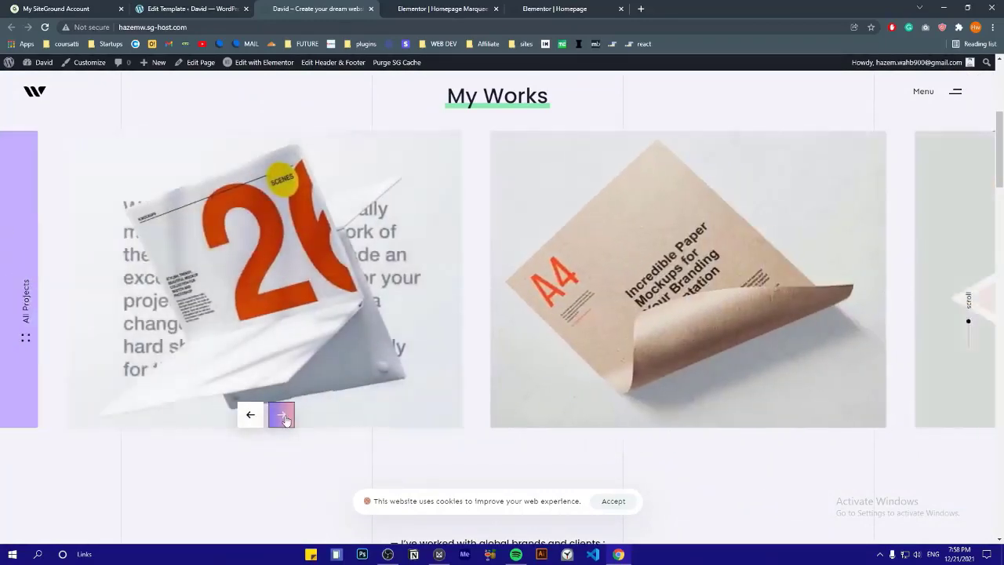
left_click(282, 416)
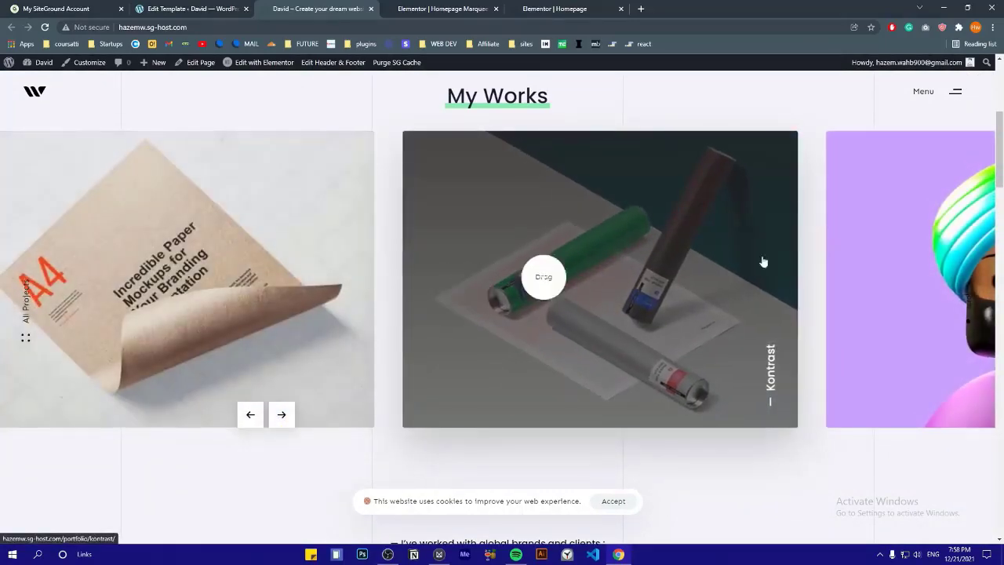
left_click(283, 416)
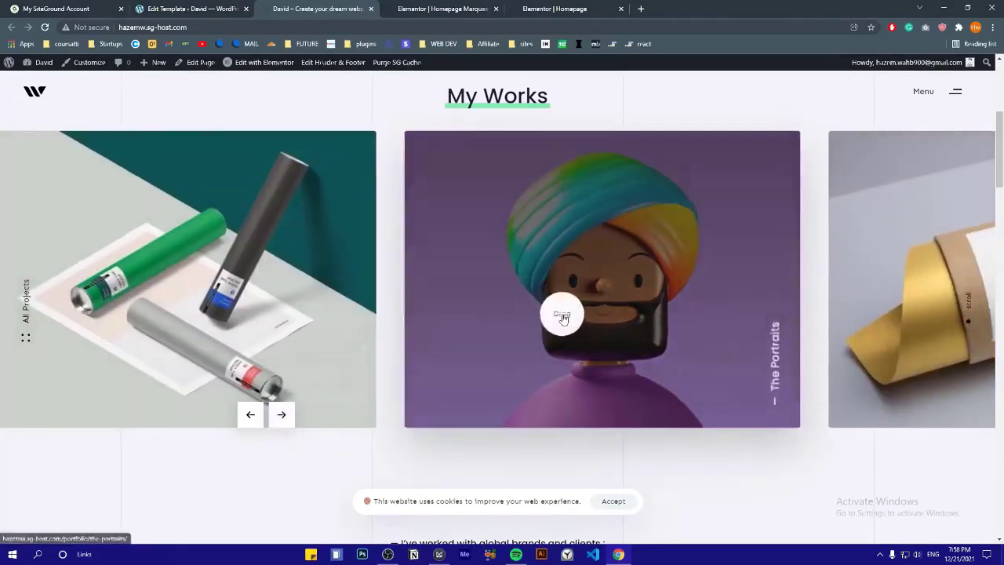
scroll(645, 357, "down", 3)
scroll(645, 357, "down", 3)
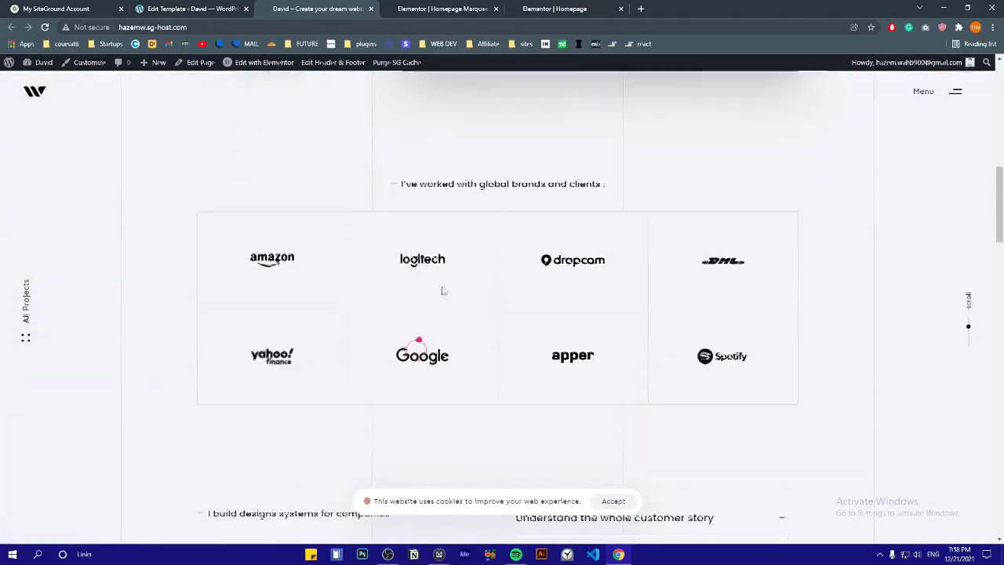
scroll(619, 183, "down", 5)
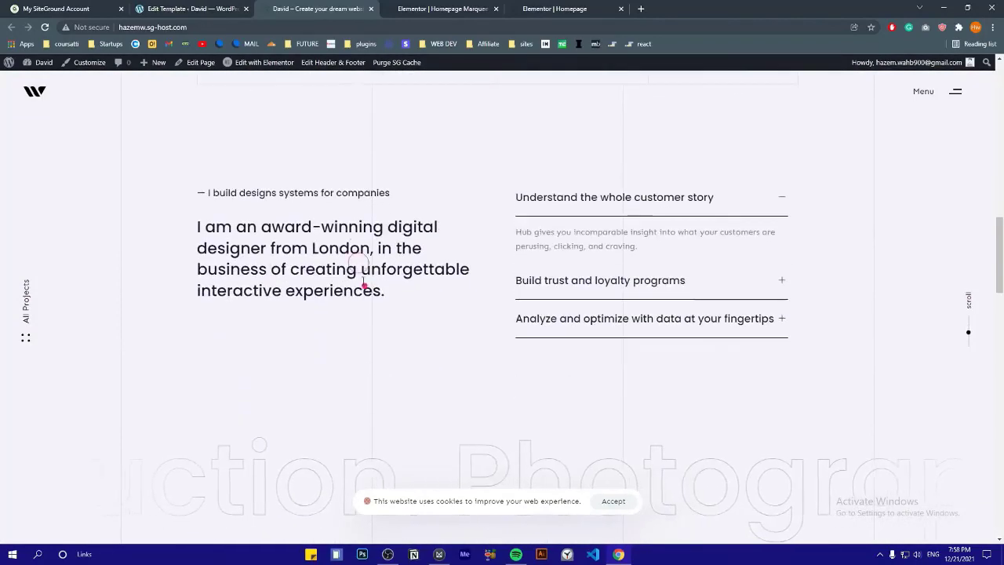
left_click(541, 204)
left_click(576, 245)
left_click(565, 315)
scroll(416, 304, "down", 5)
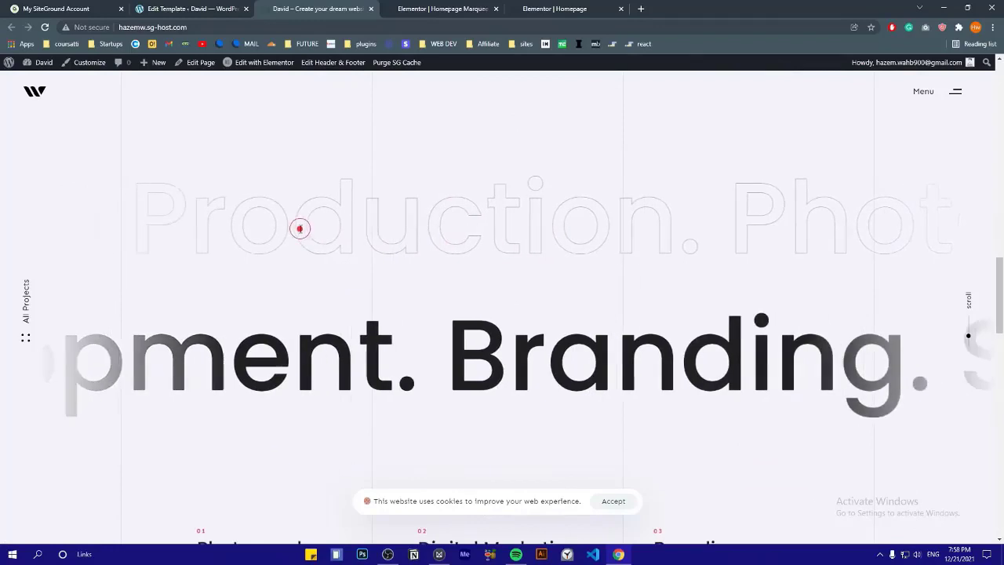
left_click_drag(300, 230, 410, 233)
left_click(434, 233)
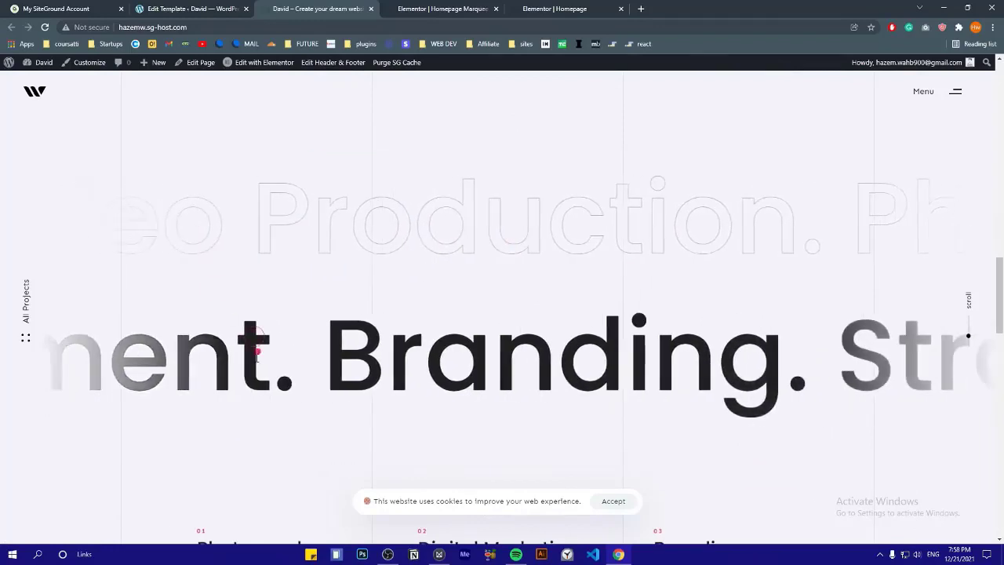
scroll(383, 237, "down", 4)
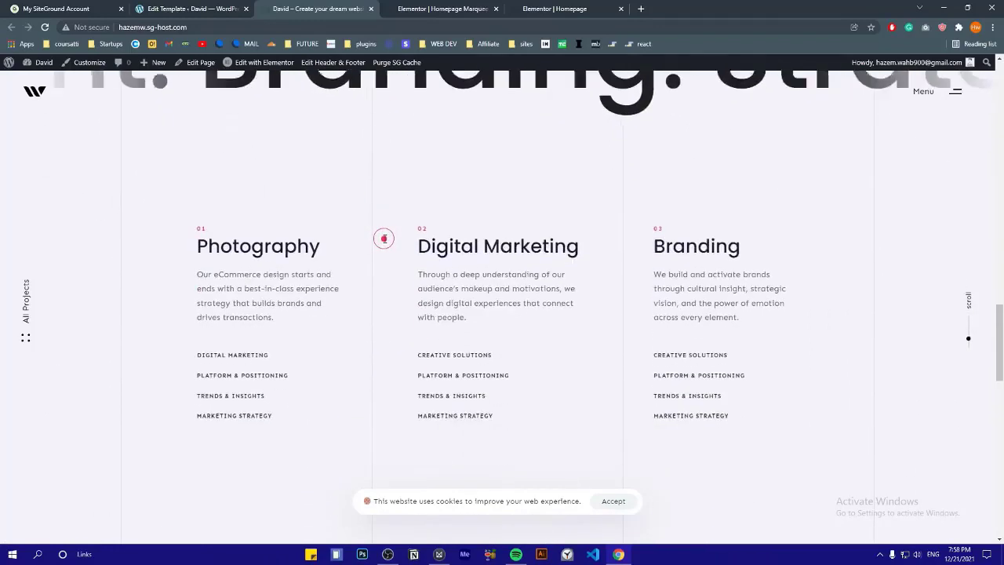
double_click(282, 237)
left_click(281, 257)
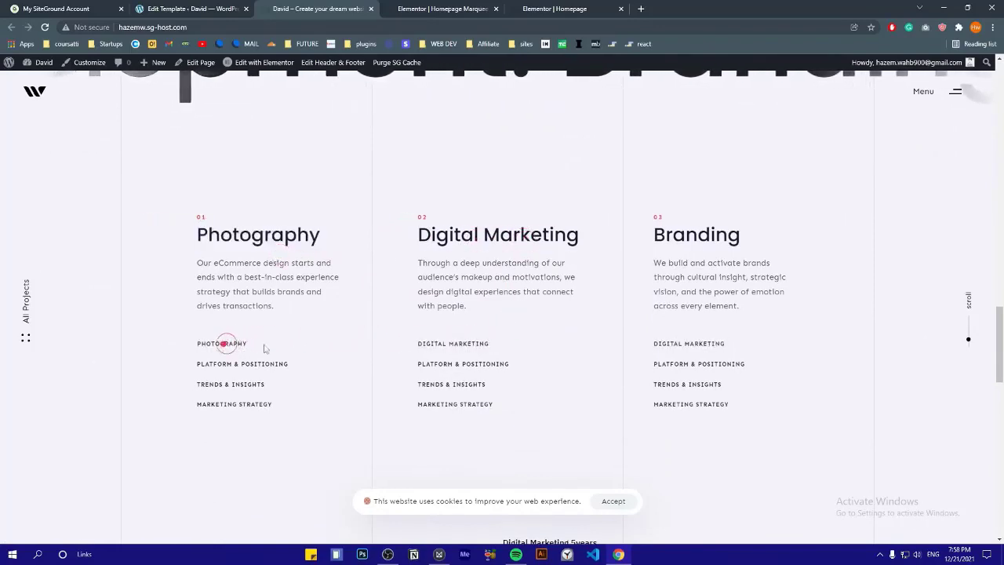
scroll(661, 332, "down", 4)
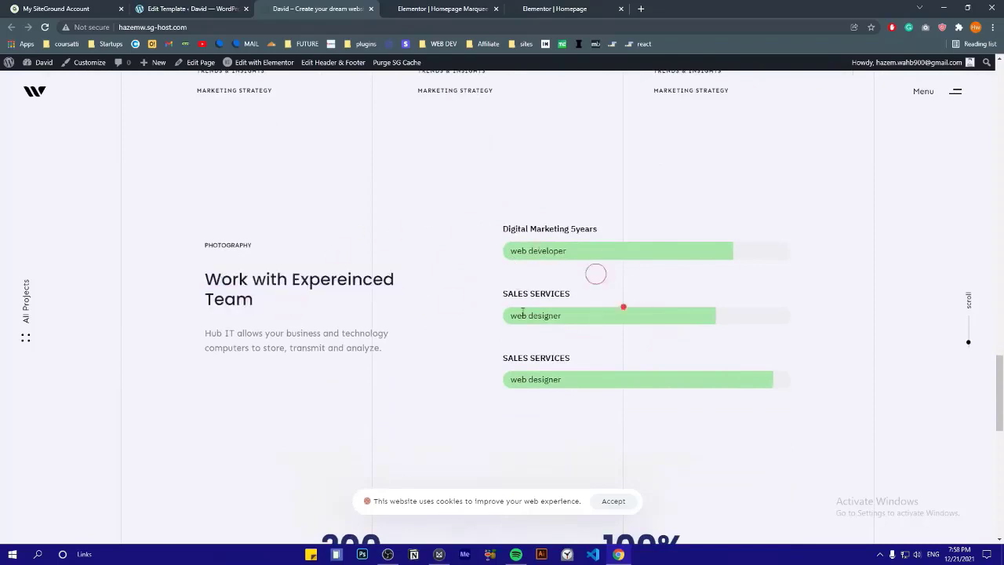
scroll(523, 314, "down", 3)
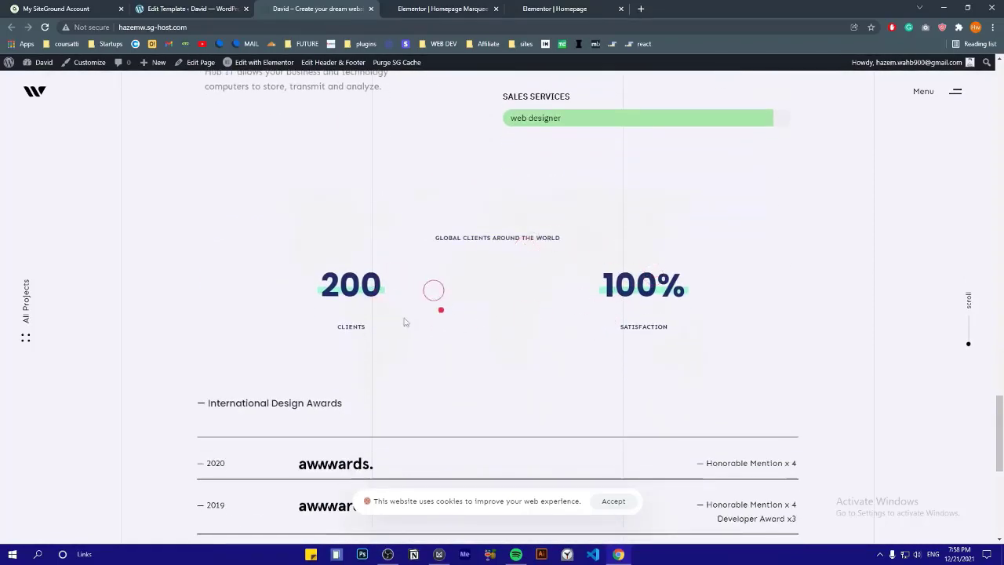
scroll(602, 237, "down", 5)
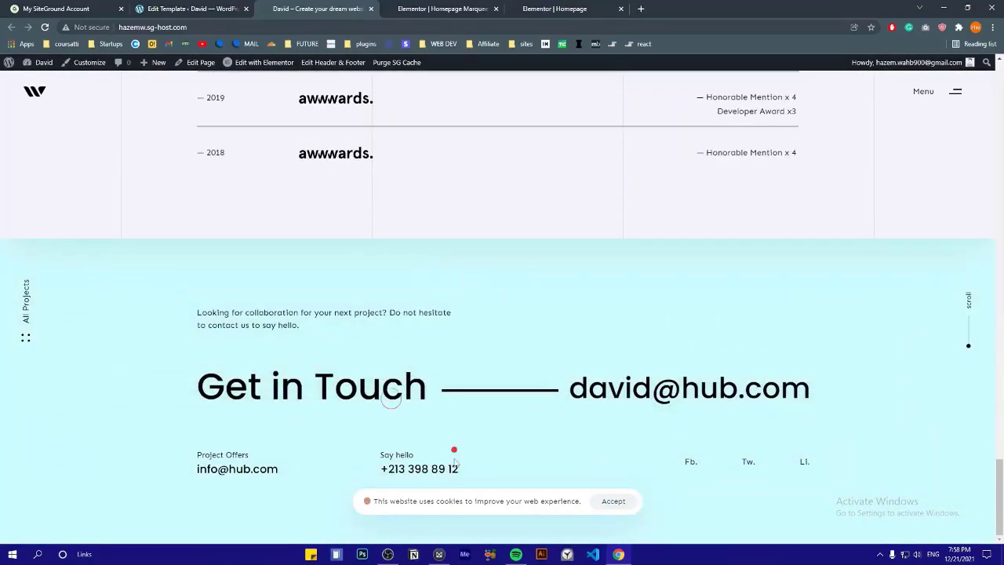
scroll(454, 461, "up", 20)
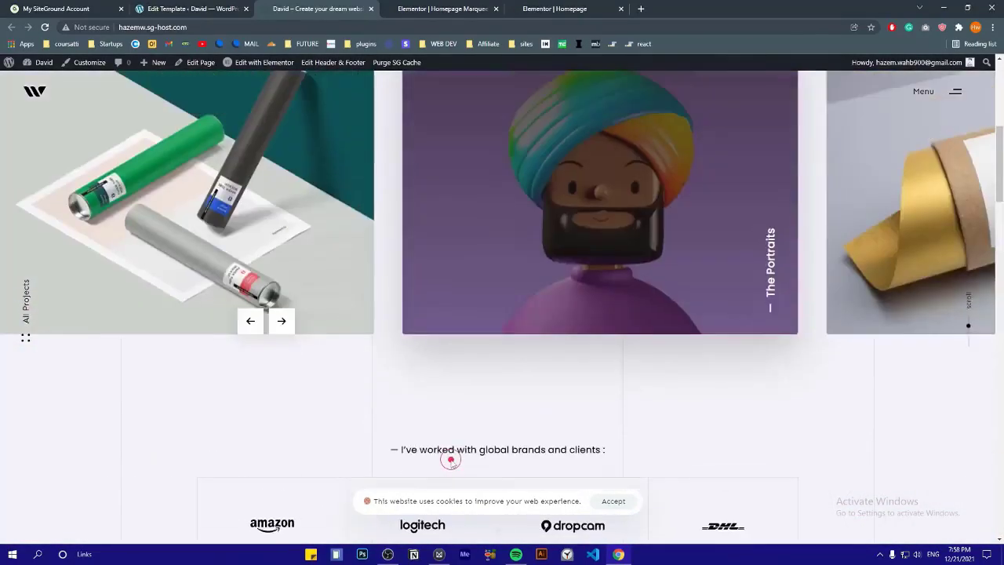
scroll(451, 460, "up", 5)
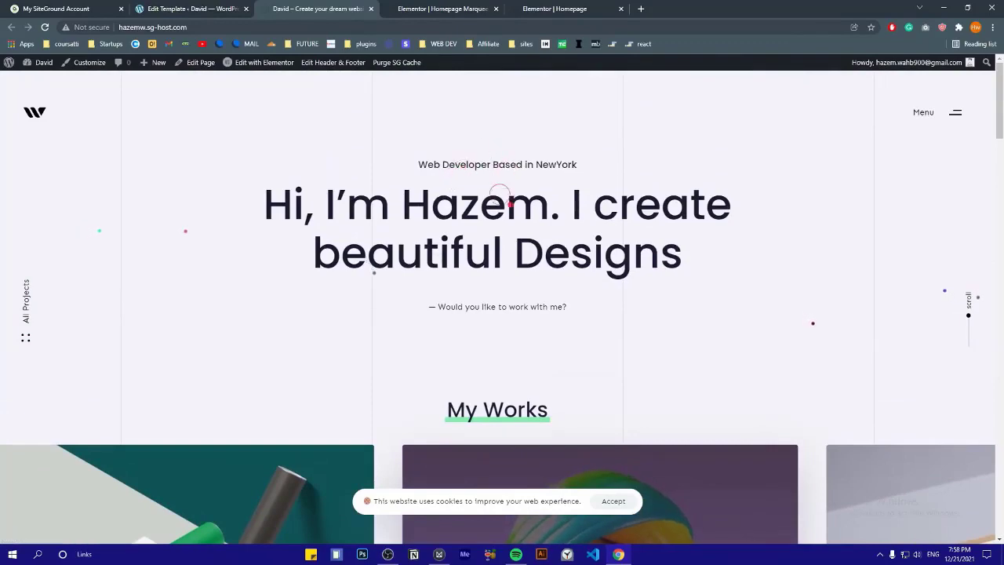
Open the site's slide-out menu panel to inspect it, then close it
left_click(955, 112)
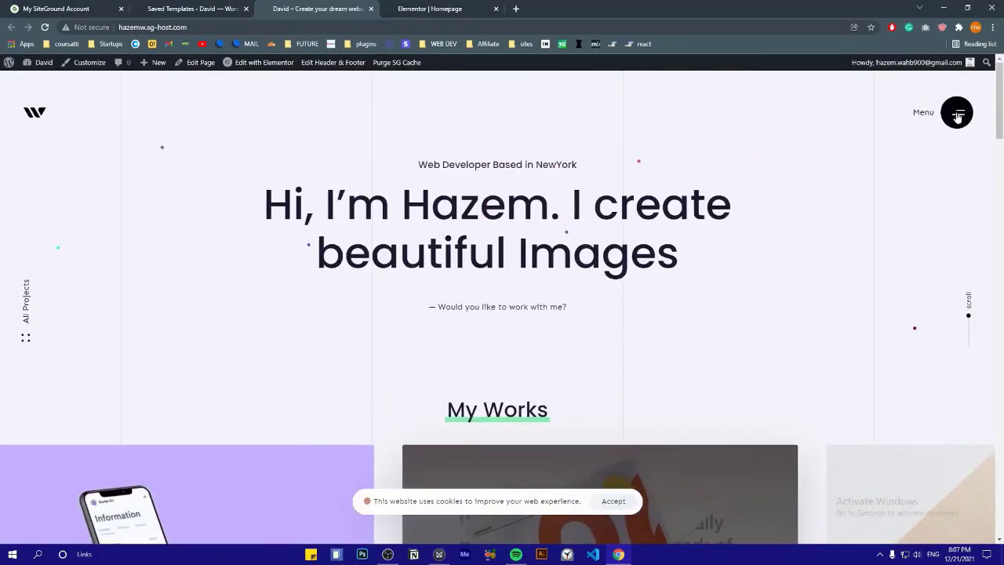
left_click(956, 114)
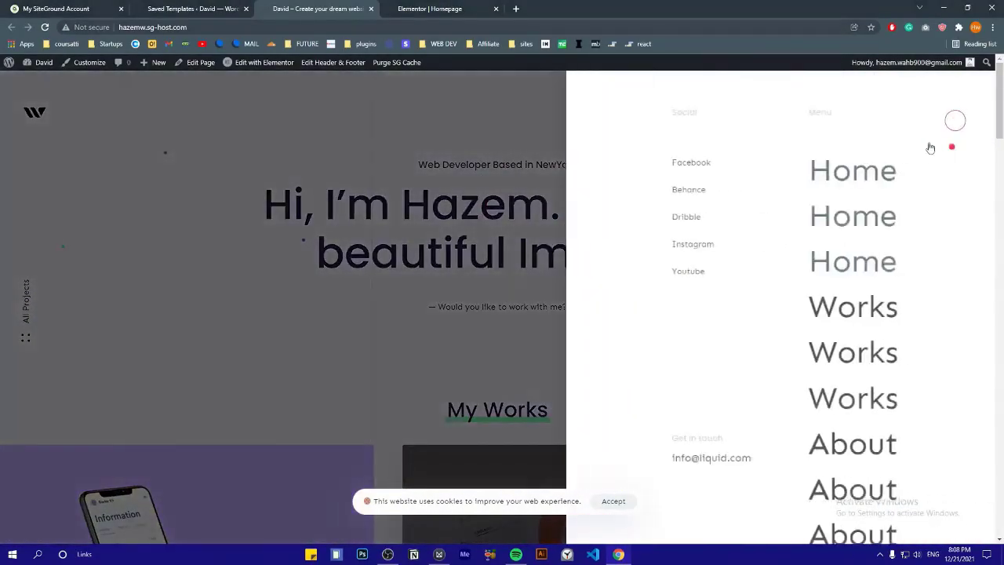
scroll(795, 216, "down", 1)
scroll(681, 330, "up", 2)
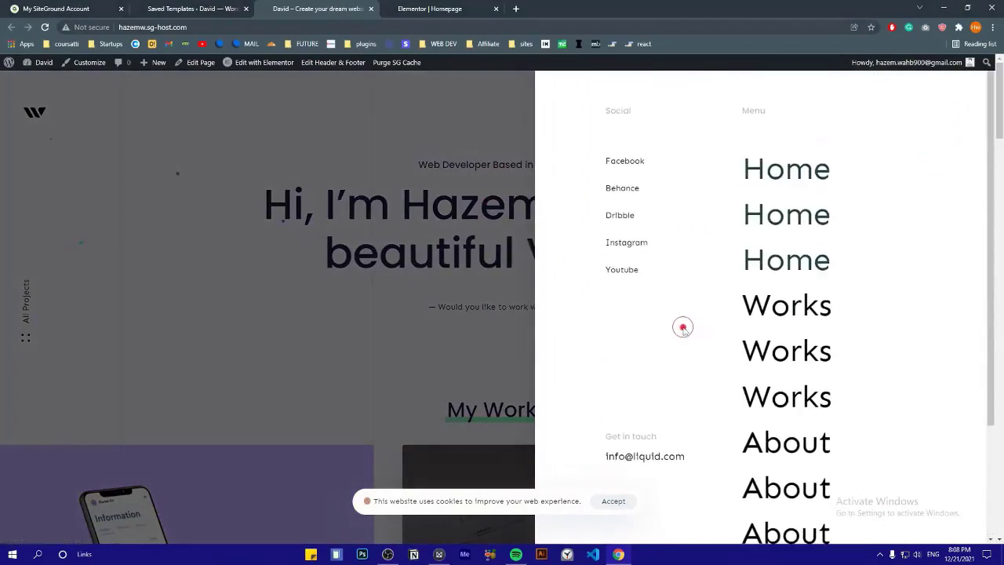
left_click(268, 178)
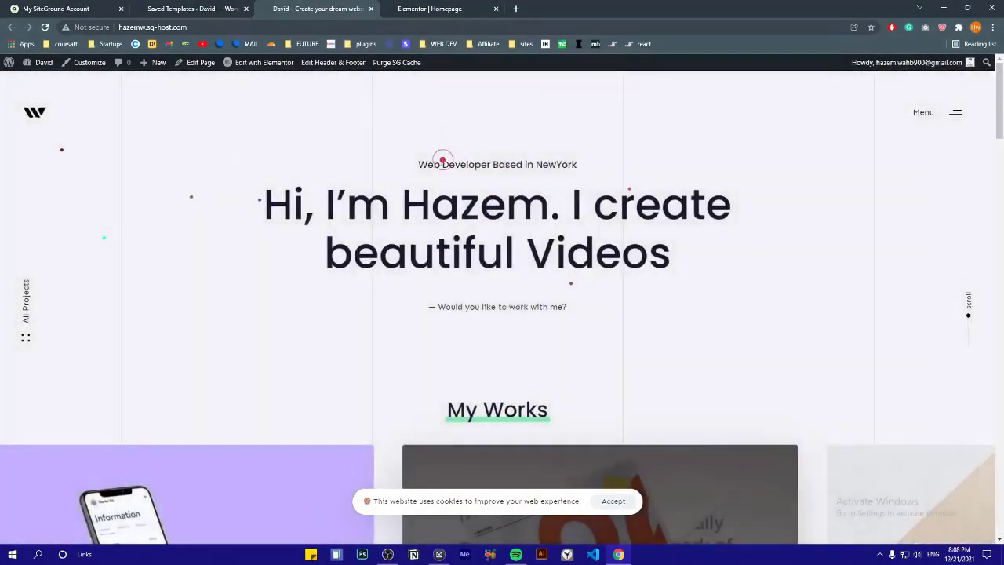
Open the Header and Footer templates for editing in new tabs
left_click(342, 66)
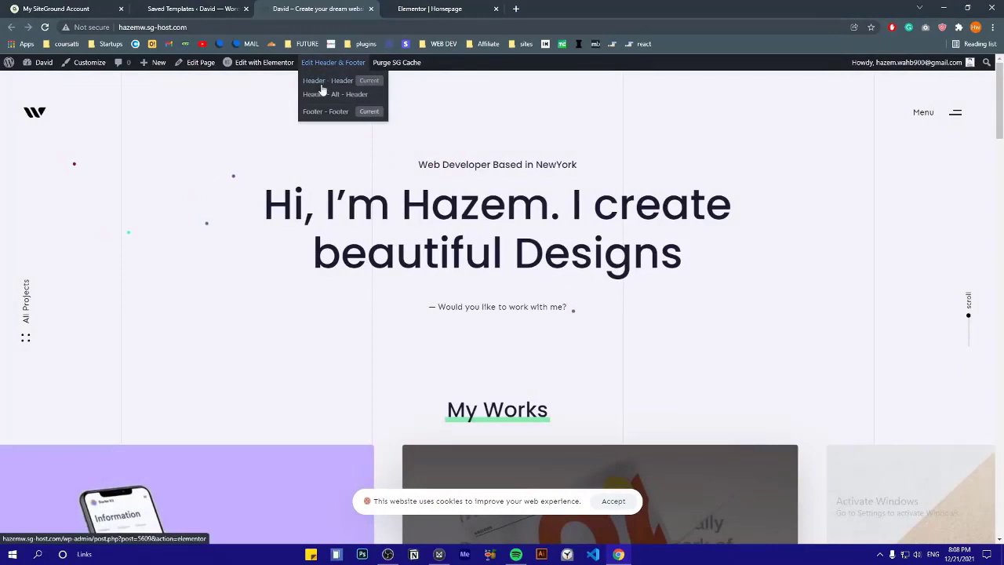
right_click(327, 84)
left_click(368, 88)
right_click(340, 115)
left_click(349, 119)
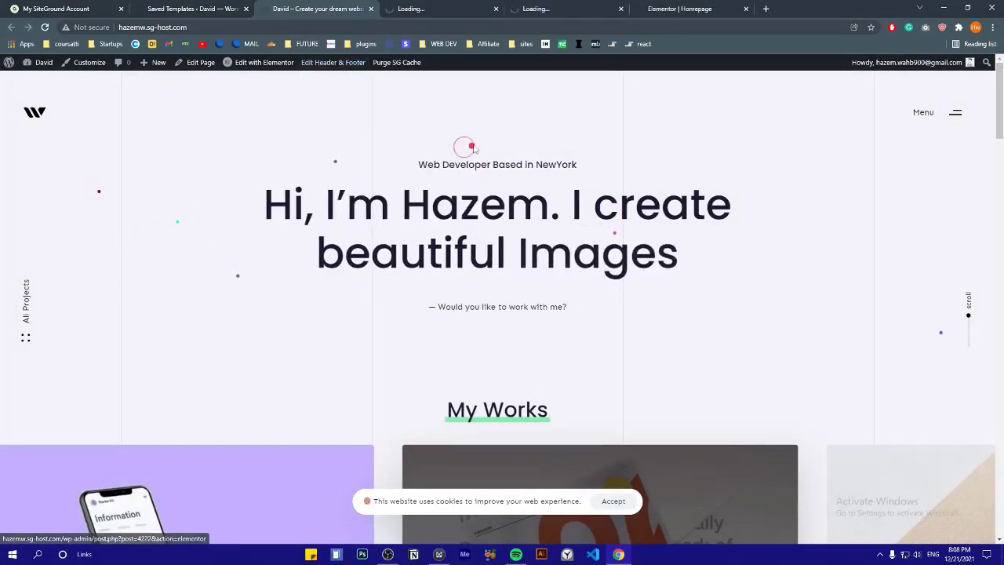
From Saved Templates, open Menu Drawer in Elementor in a new tab
left_click_drag(1000, 118, 999, 193)
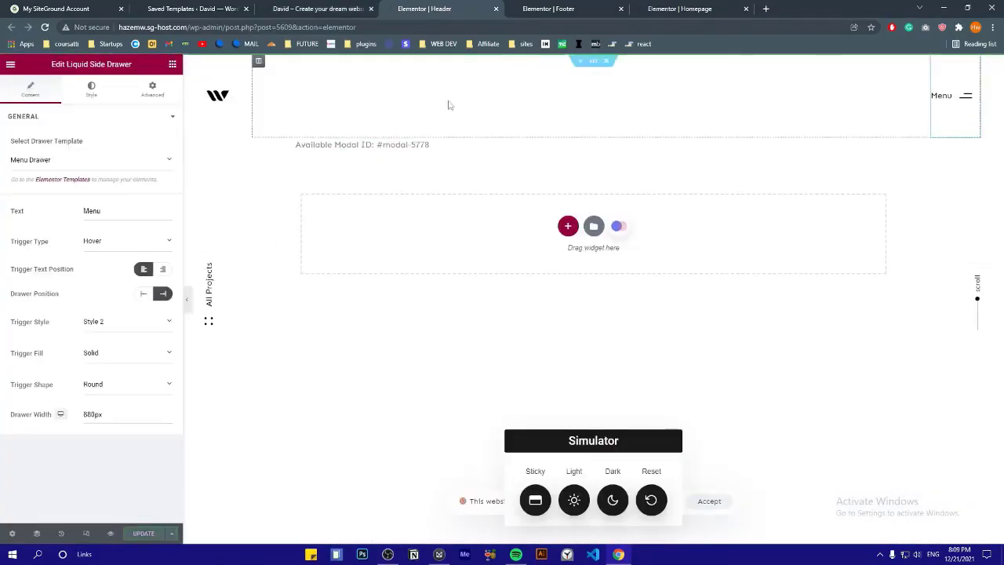
left_click(319, 6)
left_click(208, 8)
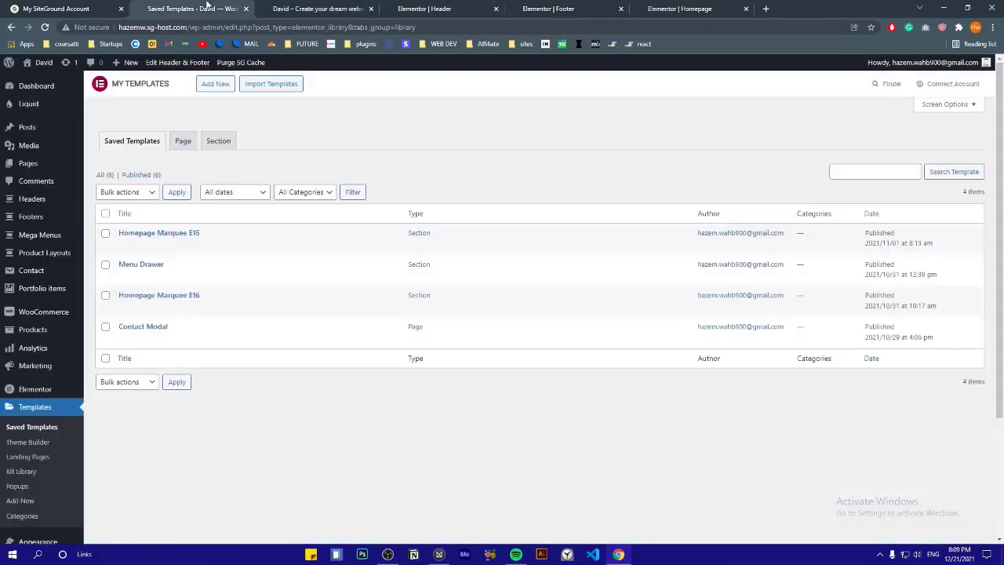
left_click(36, 430)
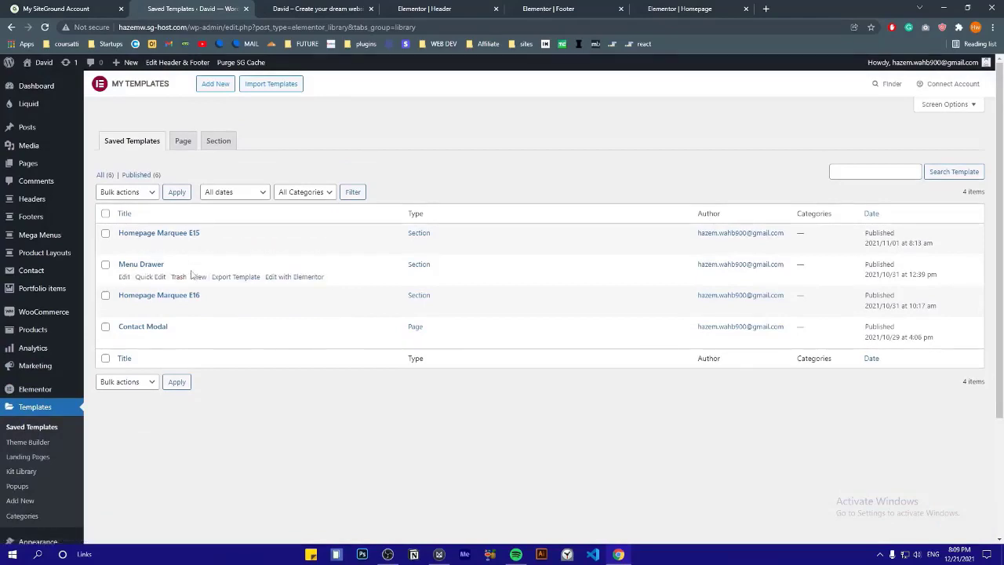
right_click(284, 283)
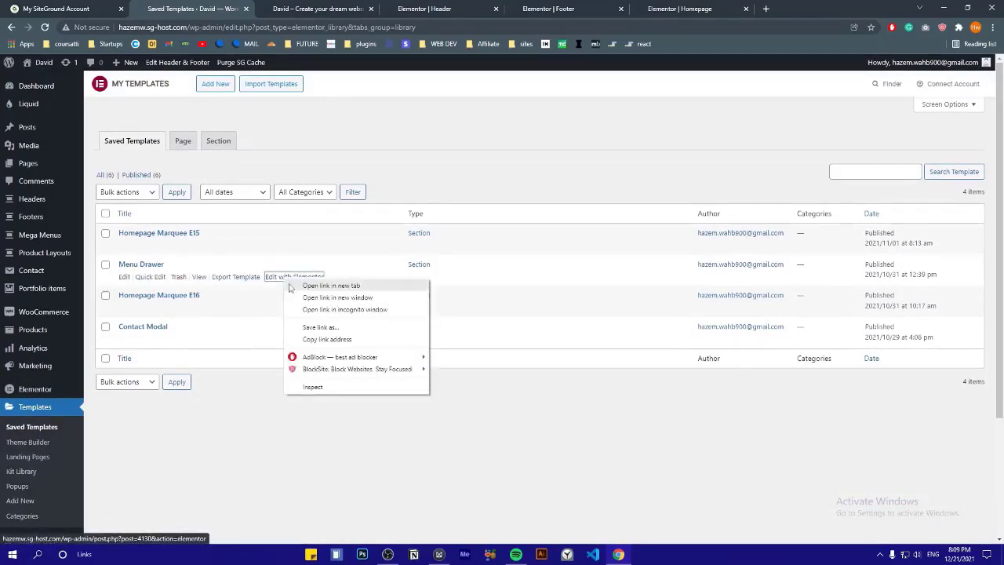
left_click(302, 287)
left_click(304, 8)
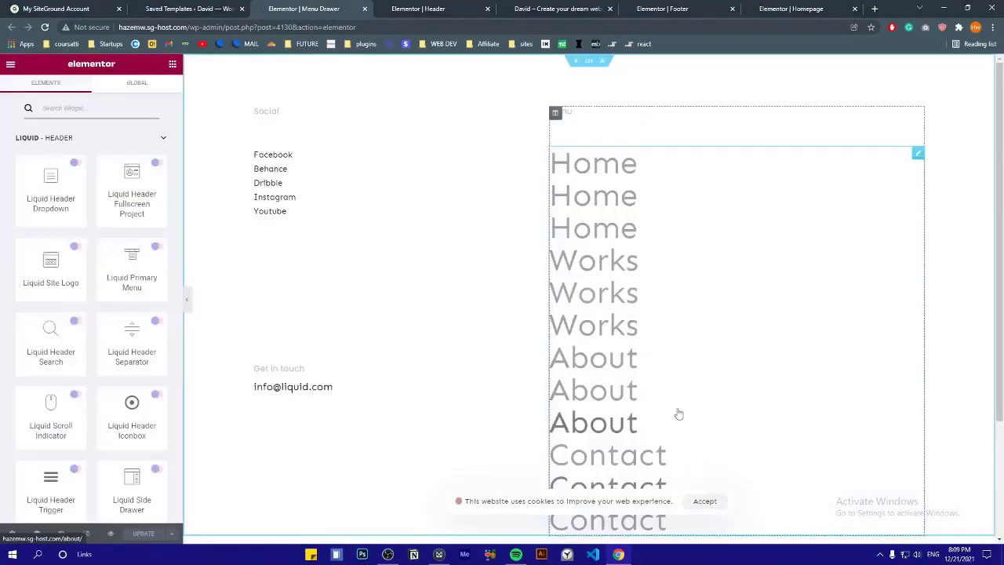
Set the Menu Drawer's primary menu widget to Primary, then open the Menus page
scroll(679, 410, "down", 3)
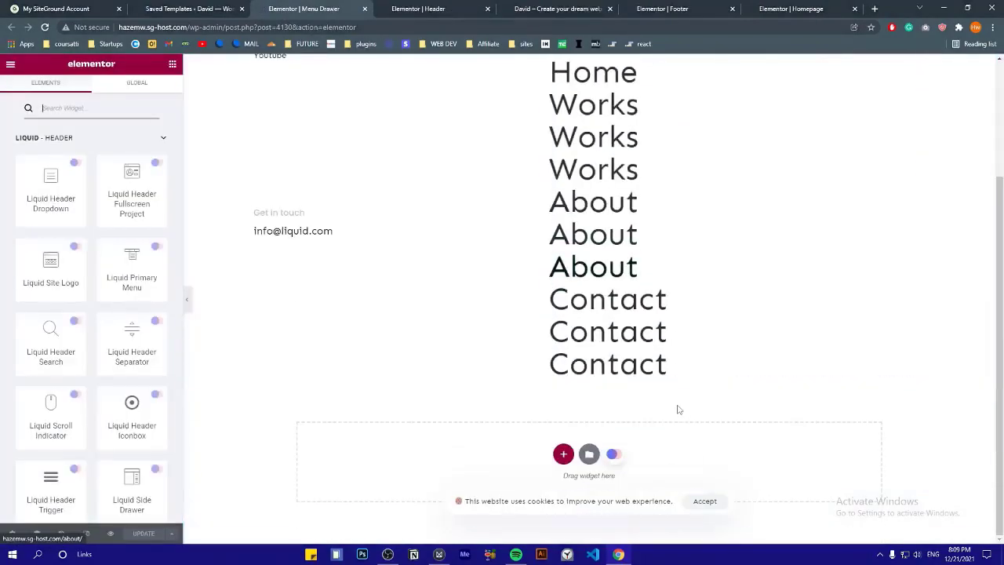
scroll(679, 408, "up", 3)
left_click(918, 153)
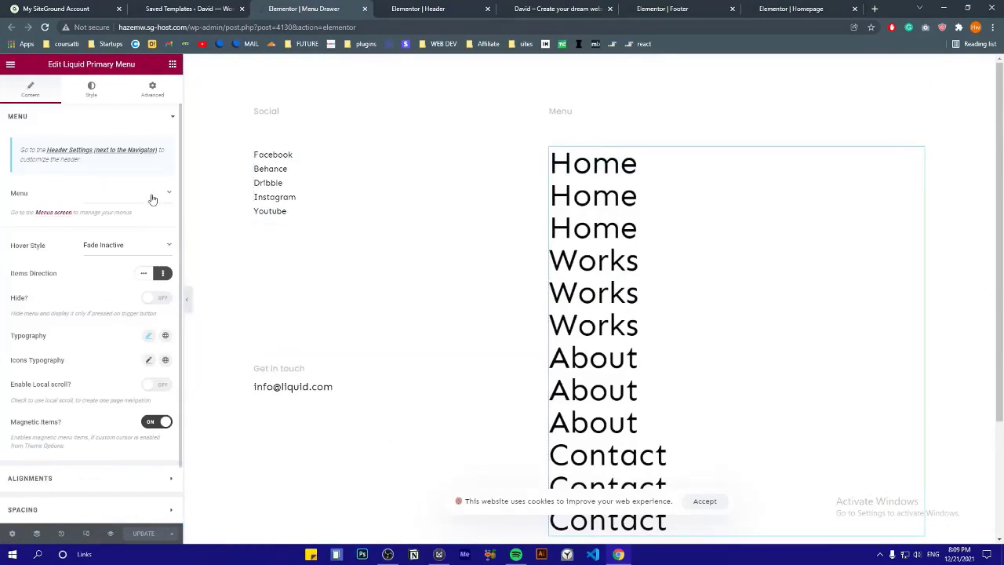
left_click(129, 208)
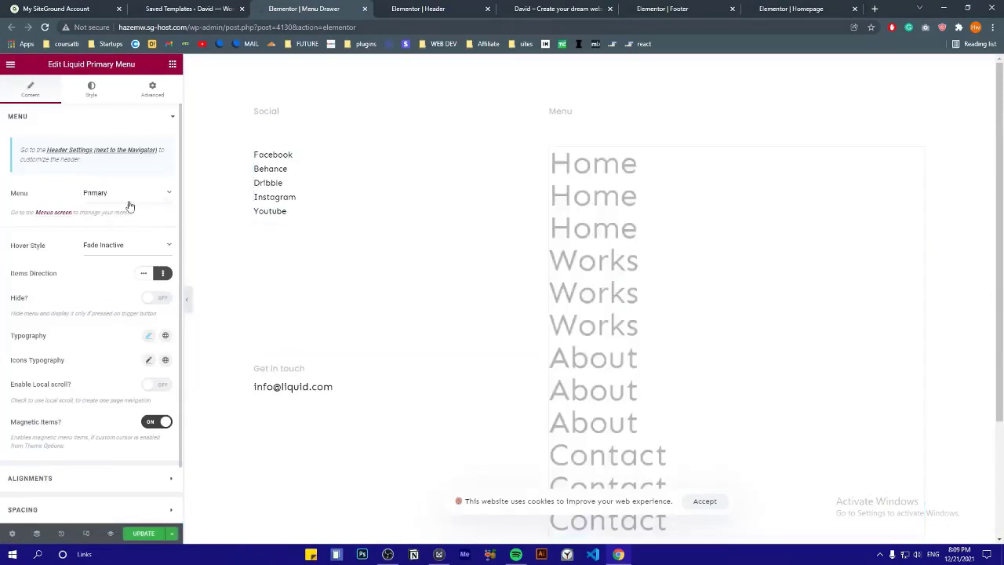
middle_click(59, 217)
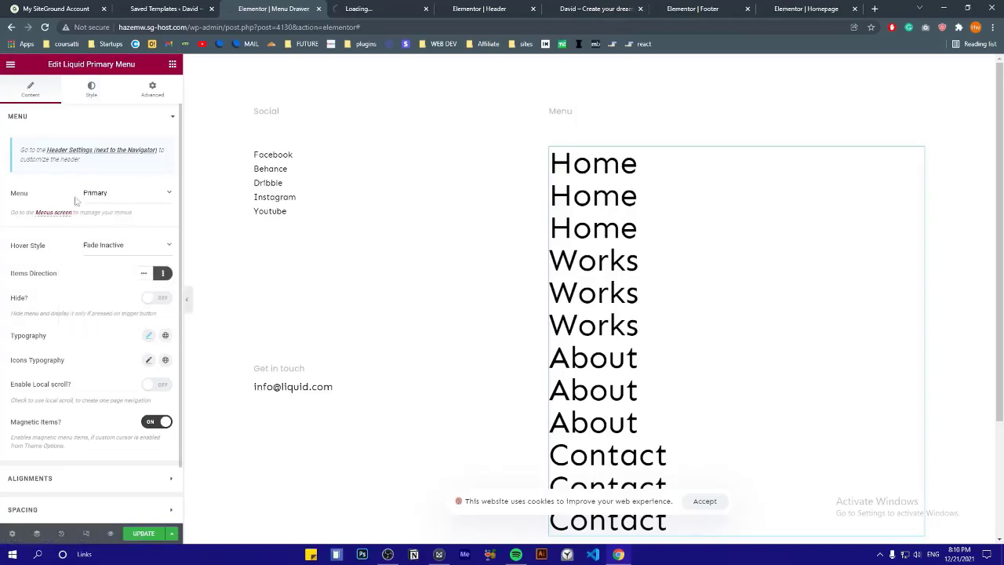
left_click(420, 7)
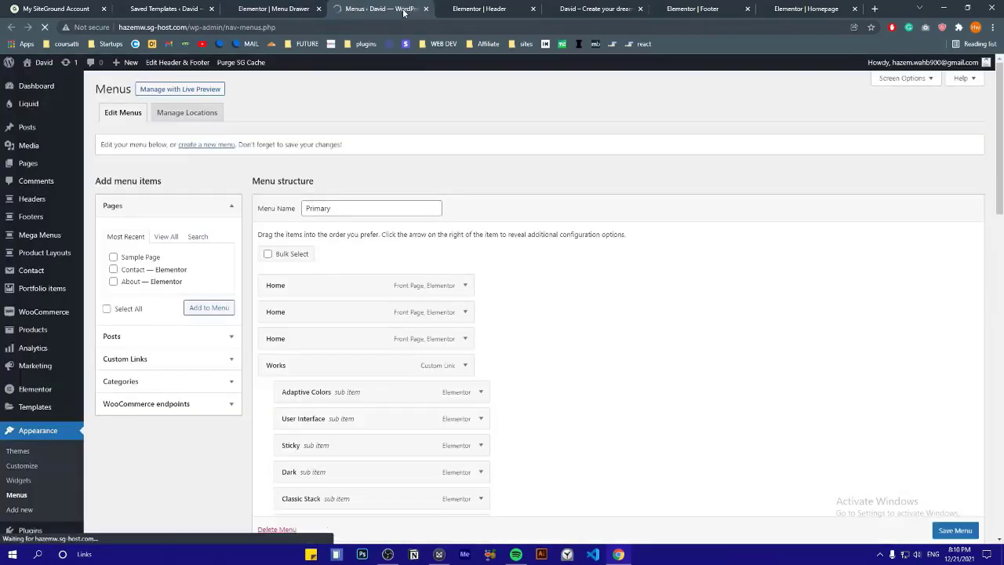
Mark the duplicate Contact, About and other repeated Primary menu items for removal
scroll(389, 382, "down", 5)
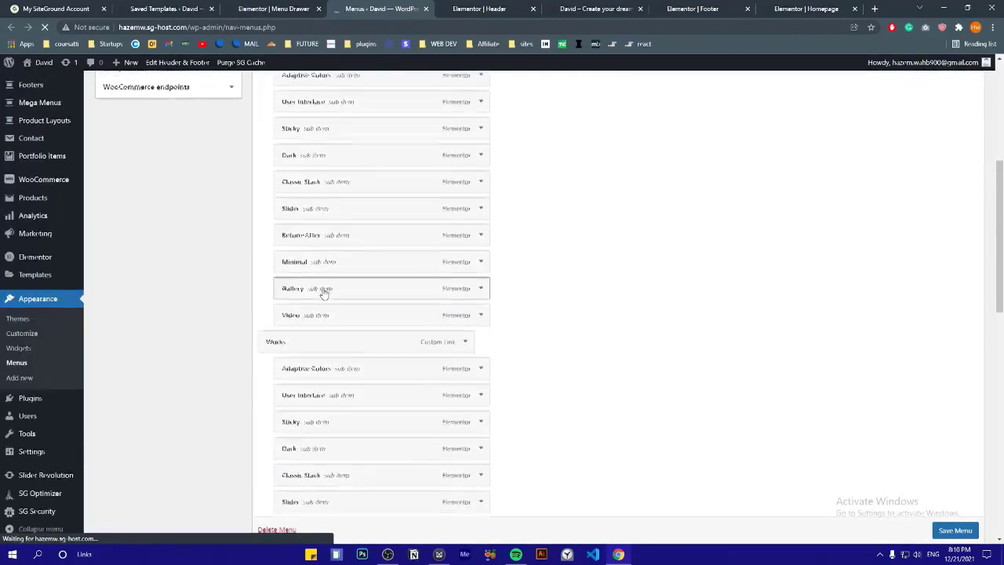
scroll(324, 294, "down", 3)
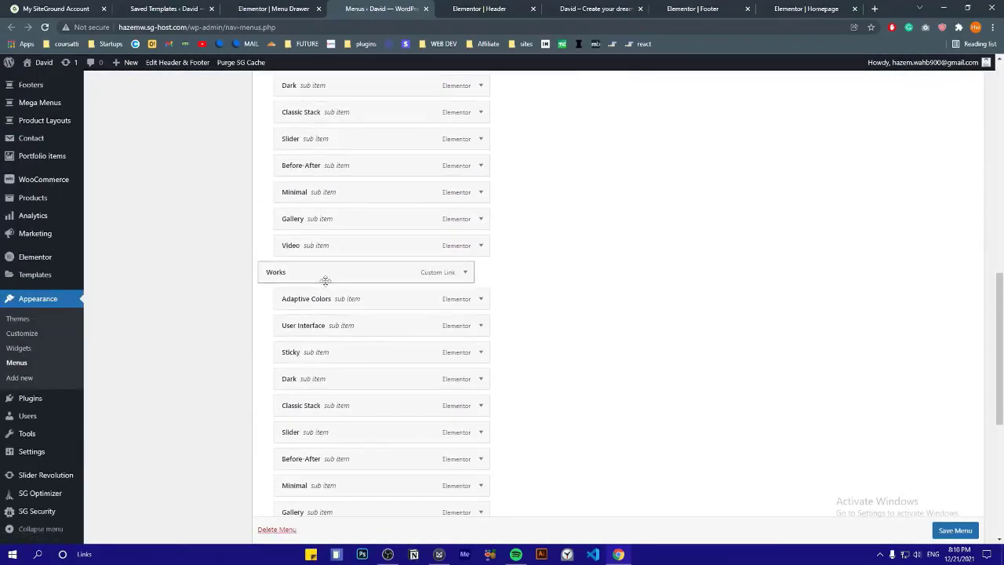
scroll(325, 281, "down", 5)
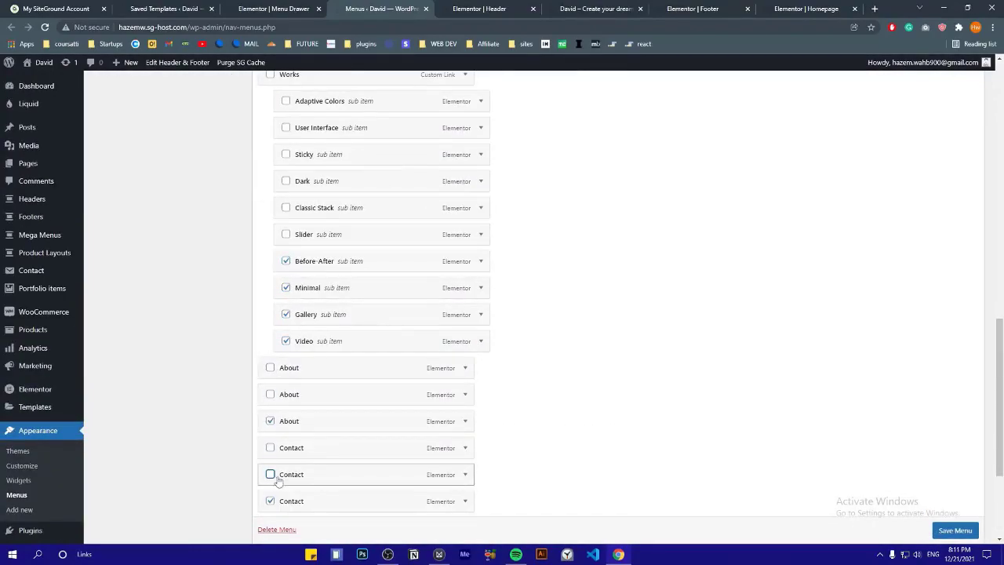
left_click(272, 475)
left_click(271, 394)
scroll(287, 428, "up", 4)
left_click(286, 444)
left_click(285, 416)
left_click(286, 389)
left_click(285, 363)
left_click(286, 336)
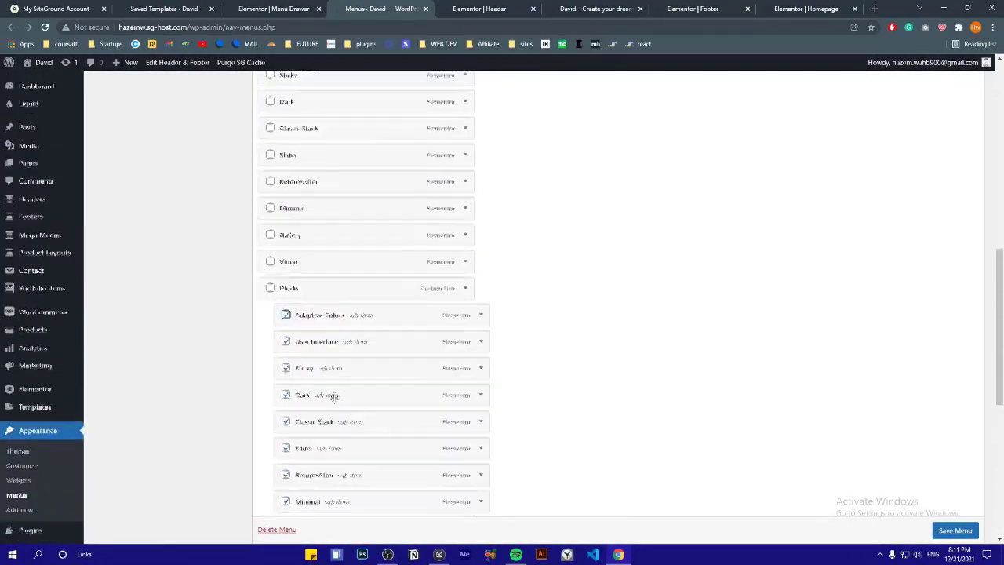
scroll(333, 396, "up", 15)
scroll(304, 242, "down", 2)
Remove the remaining duplicates like Adaptive Colors, User Interface and Sticky, and save the menu
left_click(270, 226)
left_click(269, 253)
left_click(270, 279)
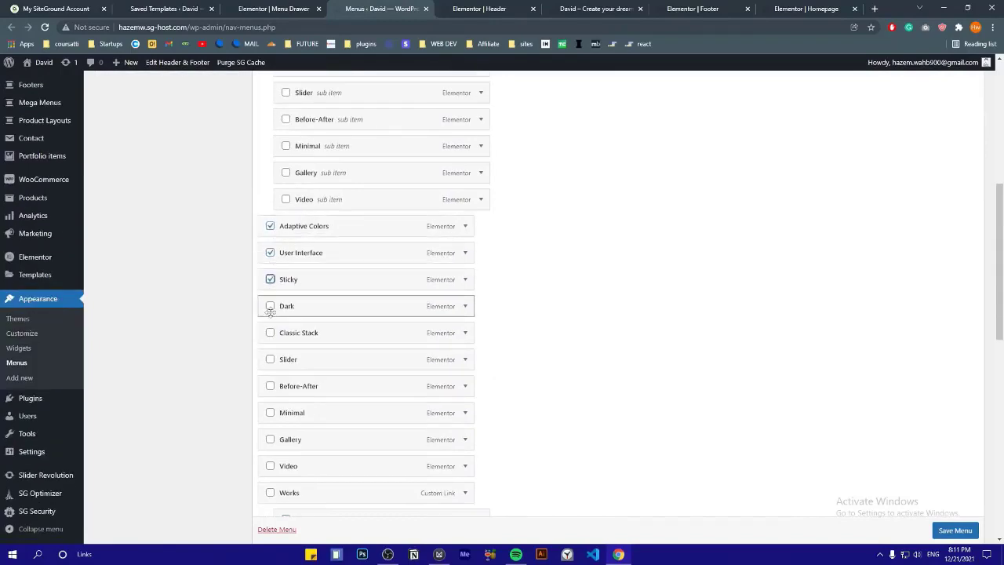
left_click(270, 466)
left_click(270, 492)
scroll(285, 392, "down", 6)
left_click(270, 449)
left_click(362, 480)
scroll(321, 184, "up", 3)
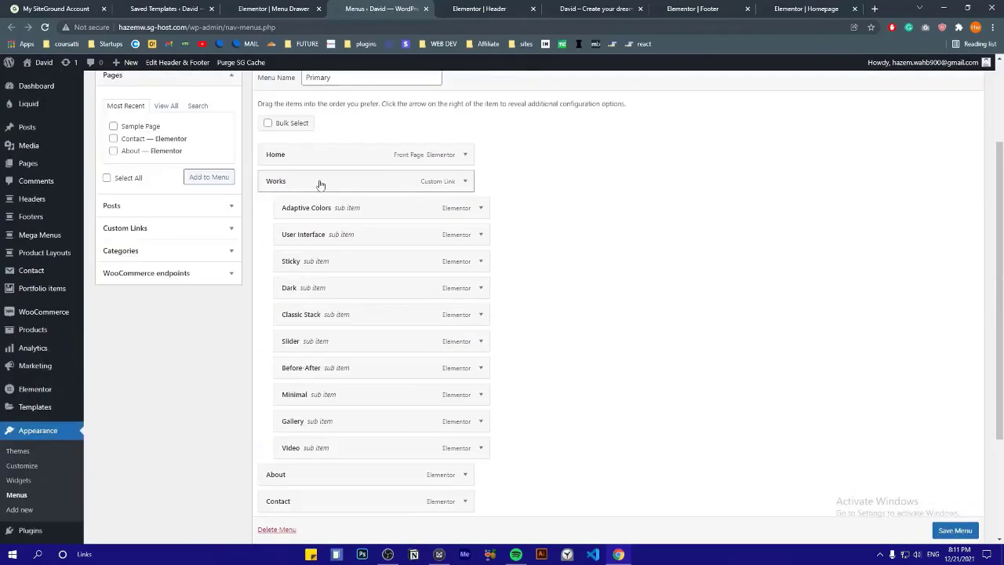
left_click(961, 531)
scroll(977, 519, "down", 2)
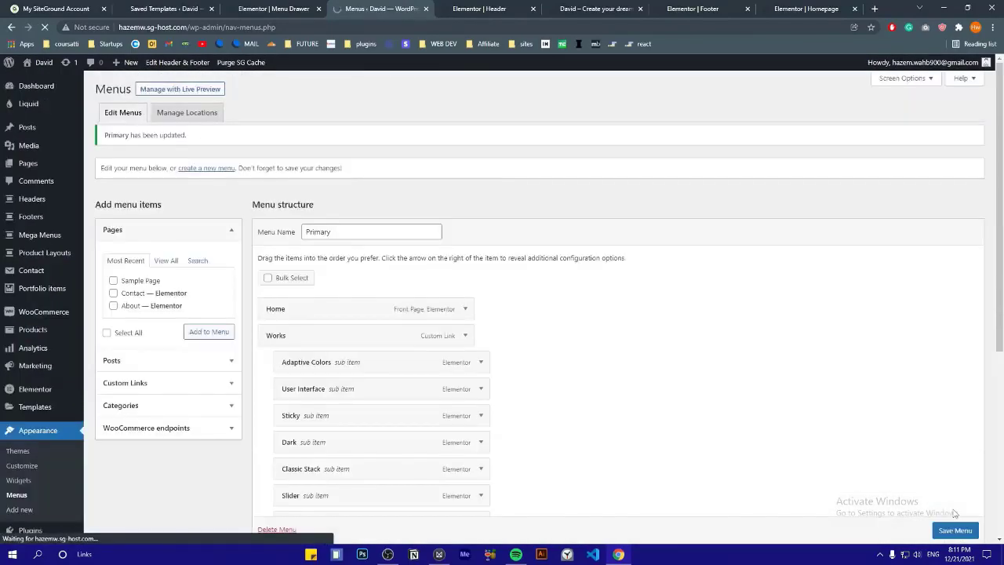
left_click(274, 9)
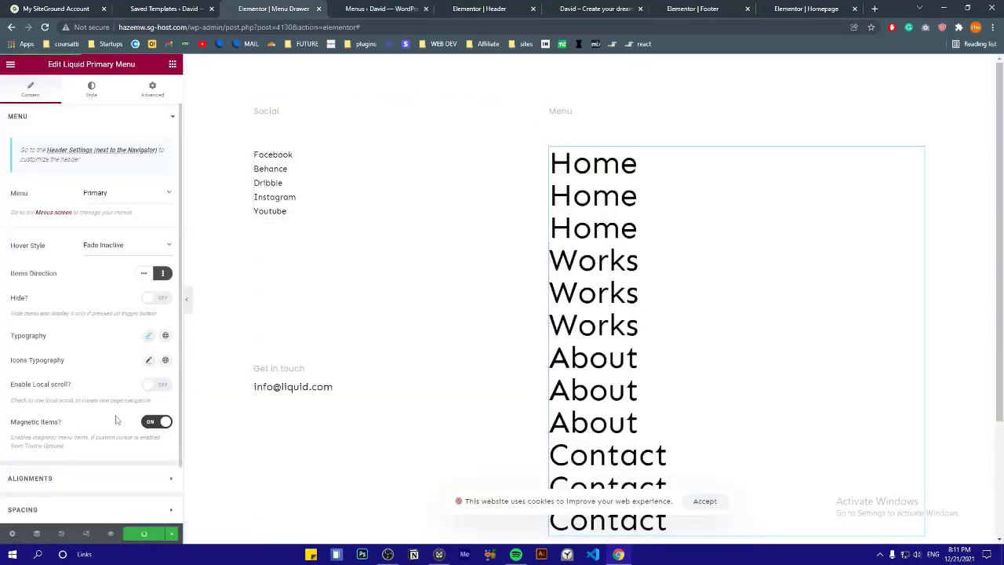
Reload the editor and delete the Youtube item from the Custom Menu's social links
left_click(45, 28)
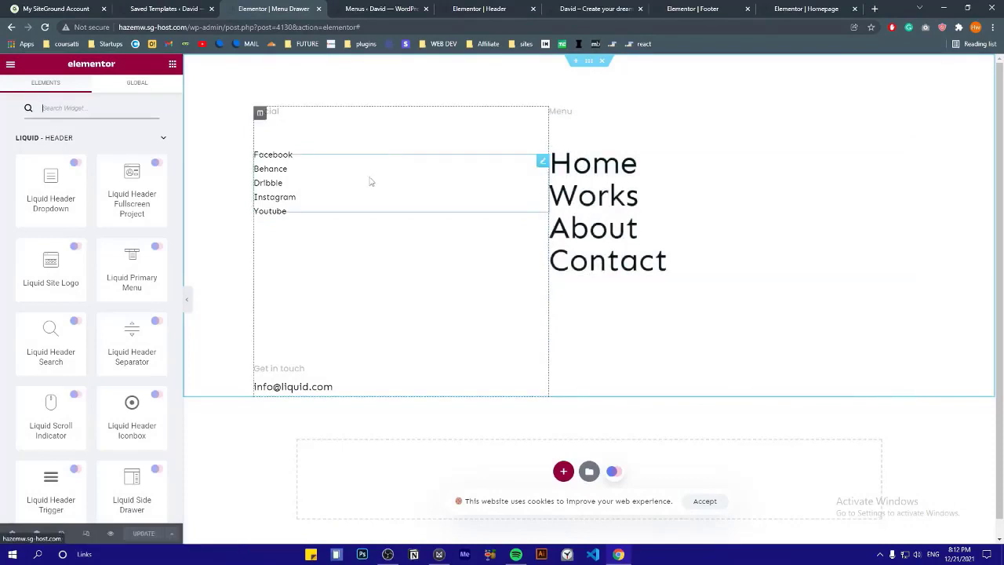
left_click(531, 164)
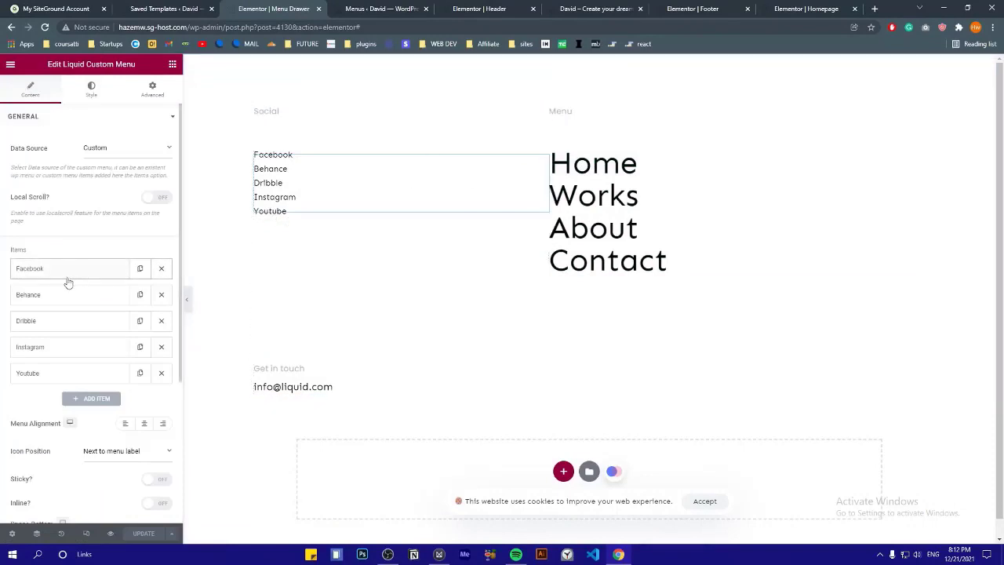
scroll(66, 284, "down", 1)
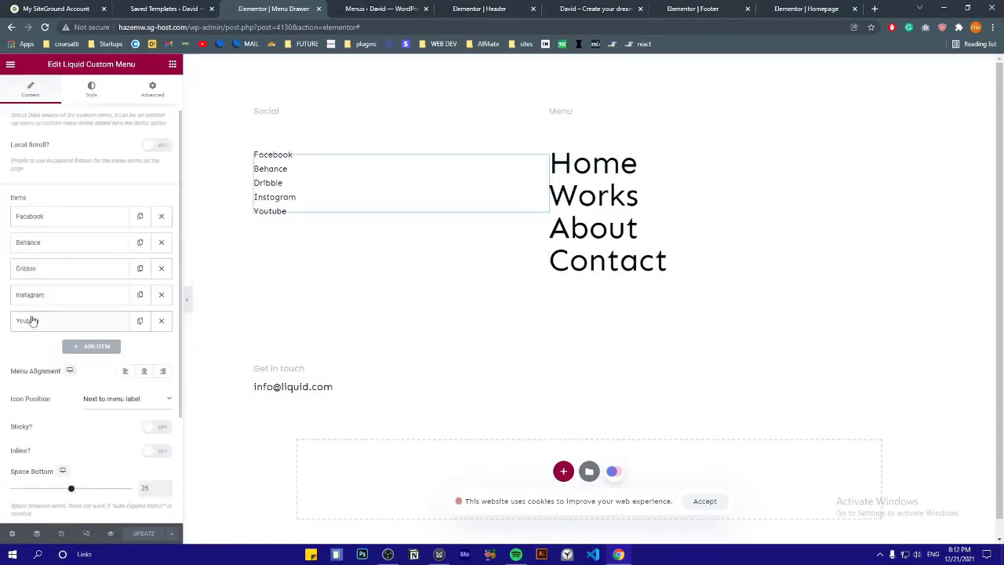
left_click(43, 219)
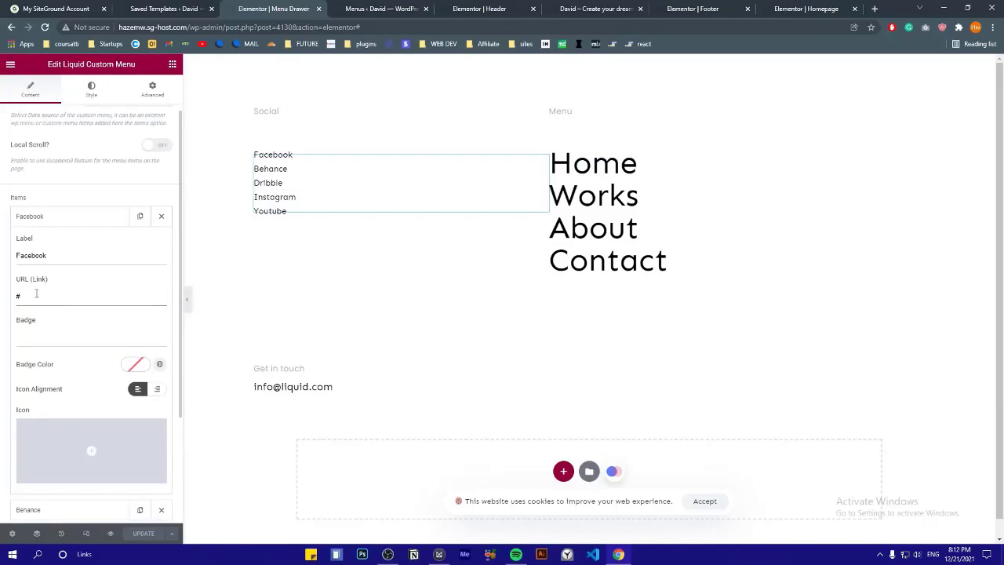
left_click(50, 223)
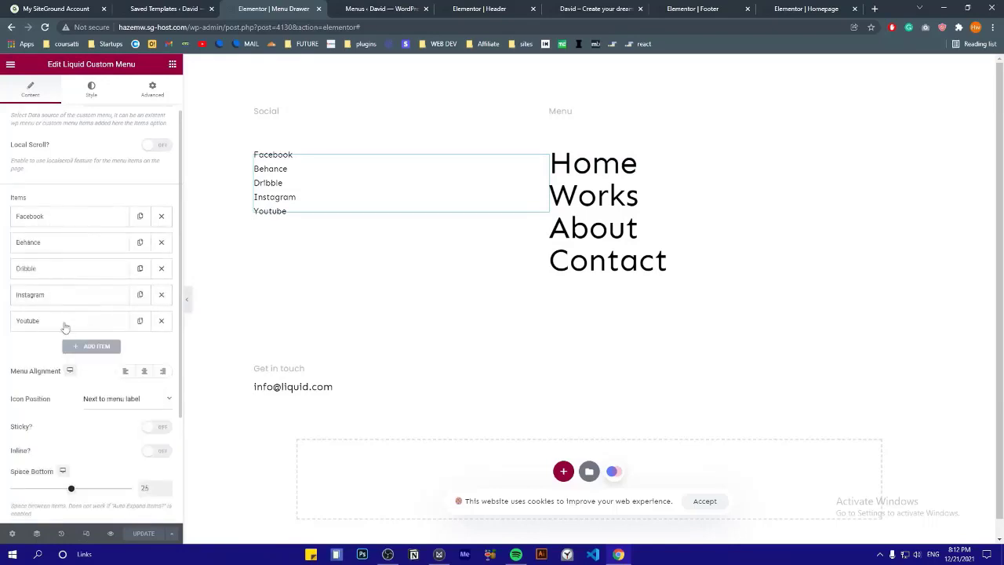
left_click(84, 327)
left_click(79, 327)
left_click(161, 320)
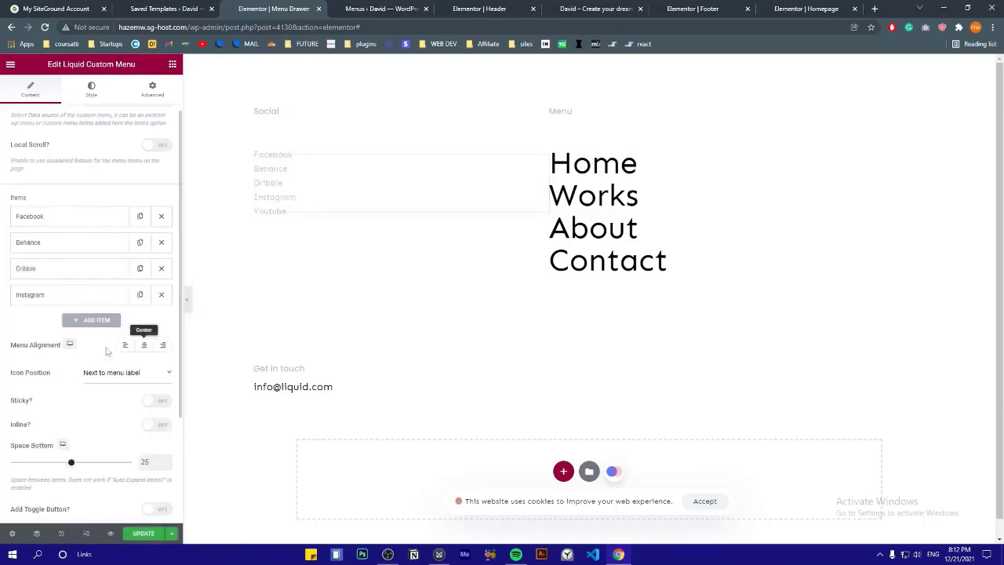
Add a Twitter social link, drag it to the top of the list, and update
left_click(76, 321)
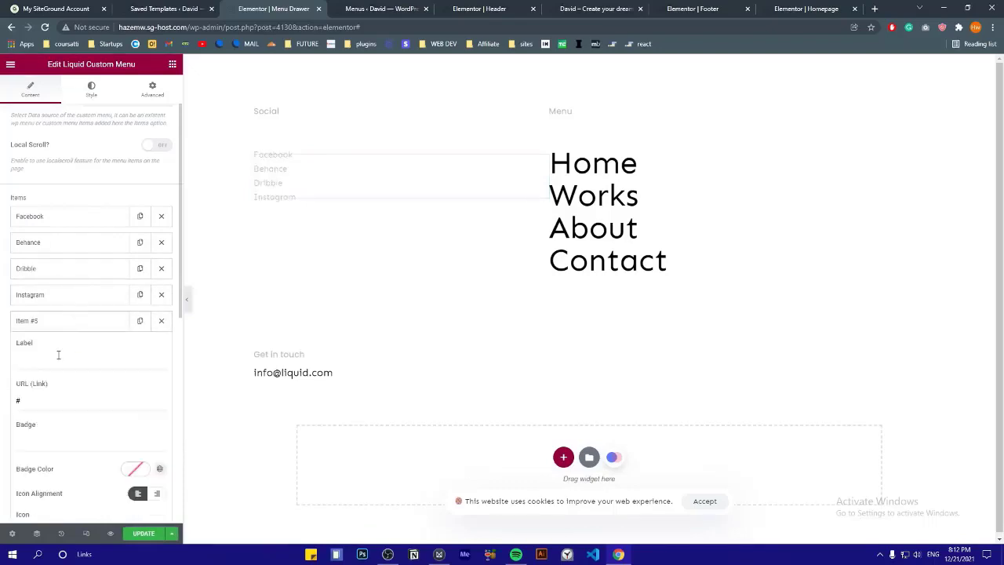
double_click(52, 360)
type("Twitter")
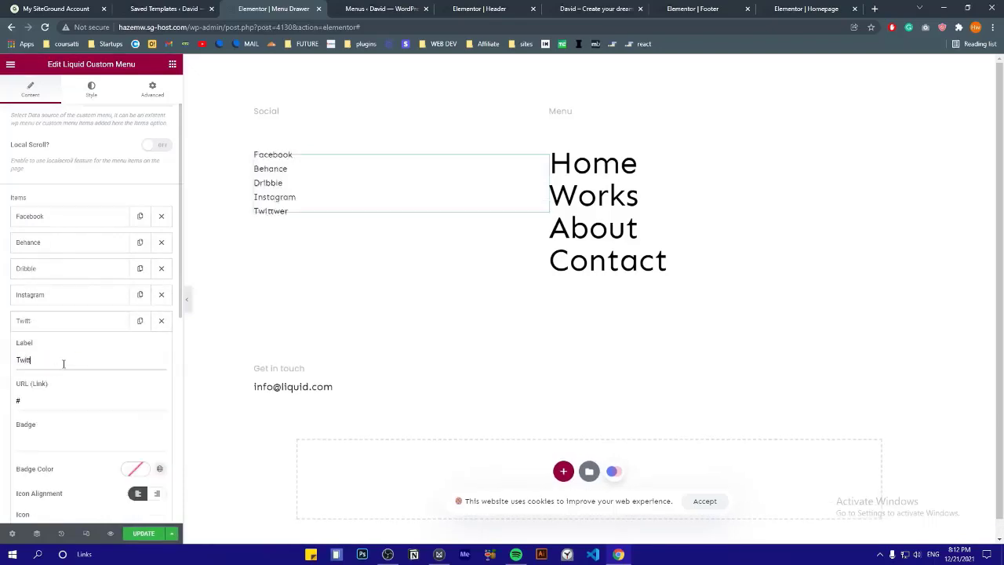
left_click(45, 321)
left_click_drag(45, 320, 47, 215)
left_click(147, 534)
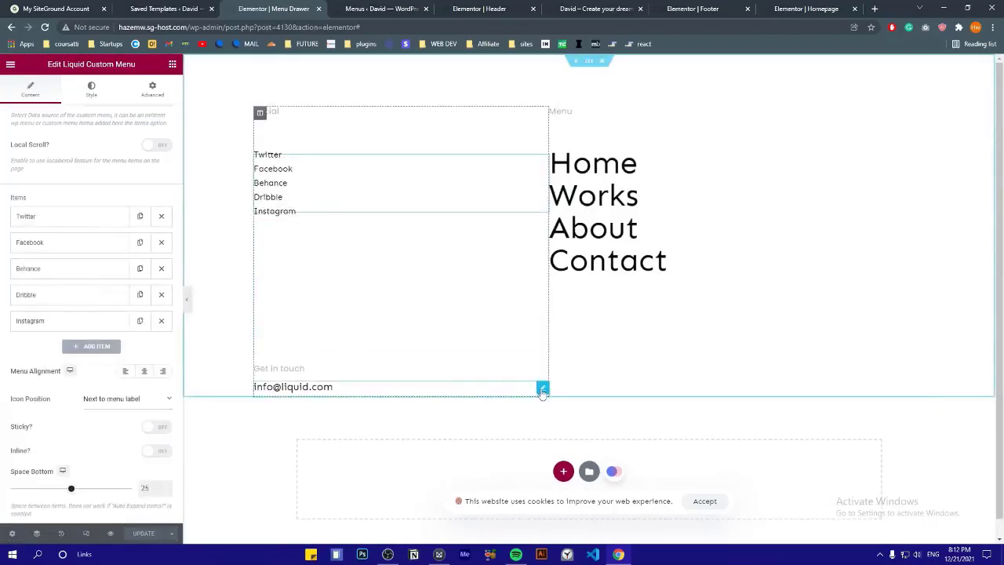
Replace the drawer's contact email with the owner's address, then view the live site
left_click(542, 389)
triple_click(85, 160)
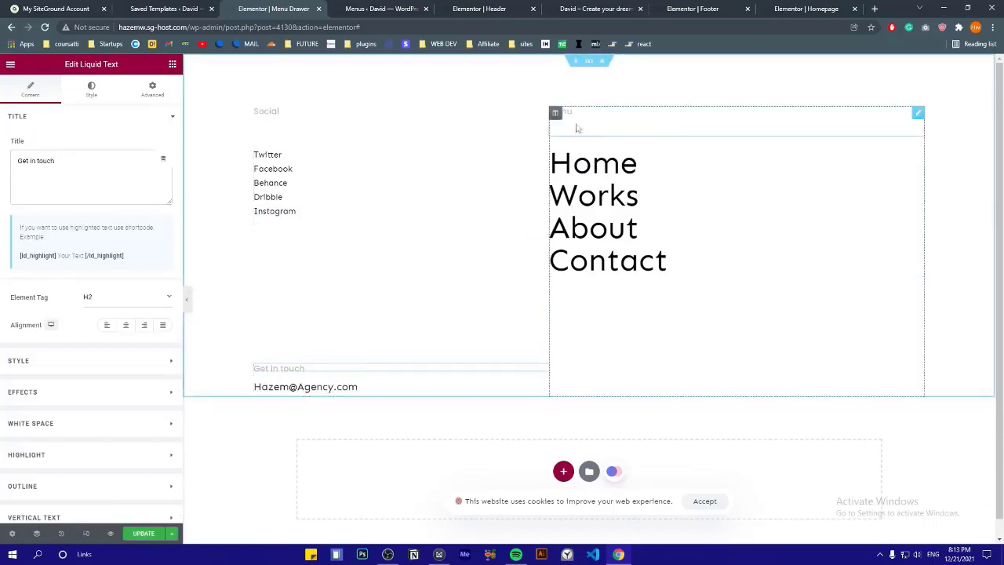
left_click(479, 9)
left_click(608, 14)
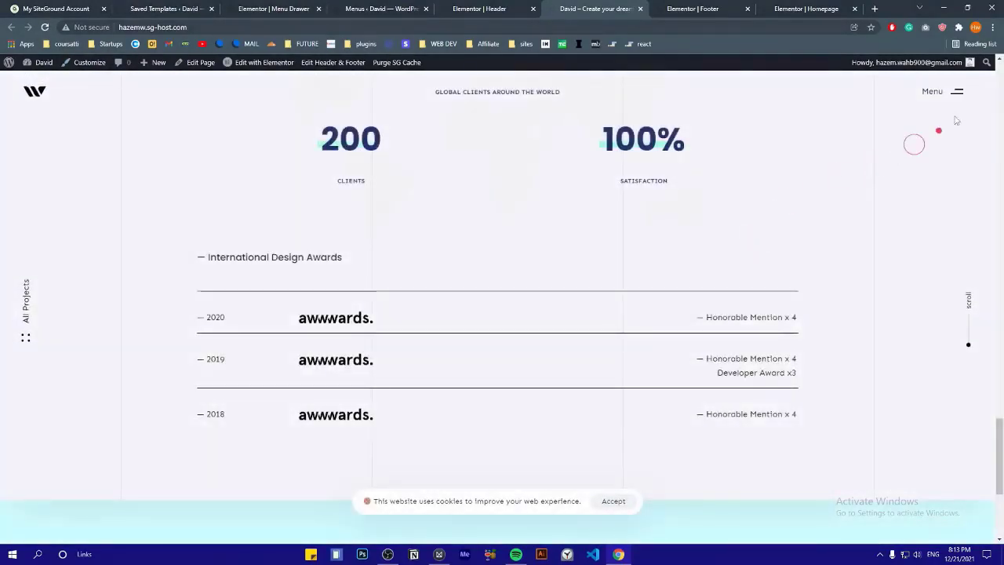
Check the live drawer lists Home, Works, About and Contact, then bring up the Footer editor
left_click(953, 92)
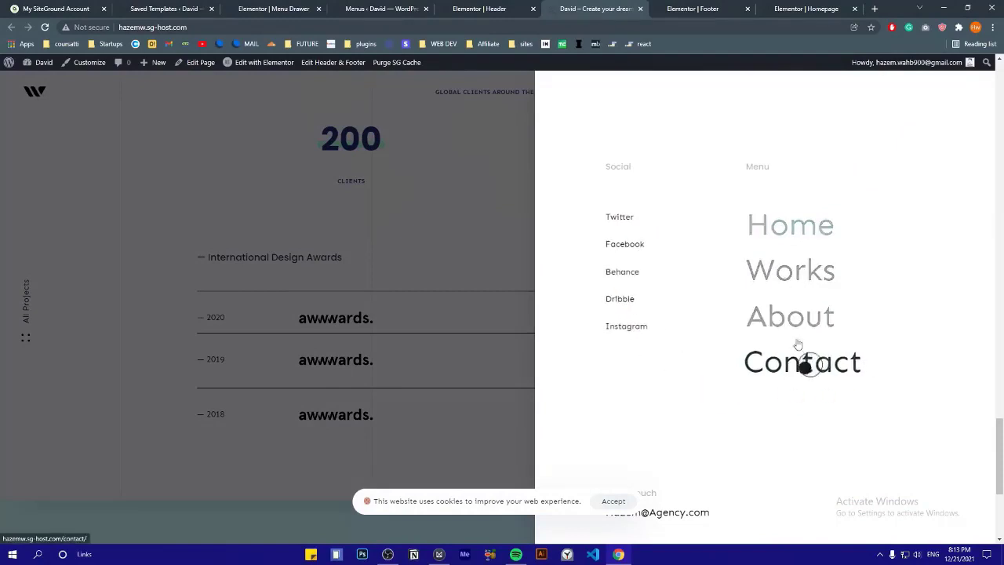
key("ctrl+Tab")
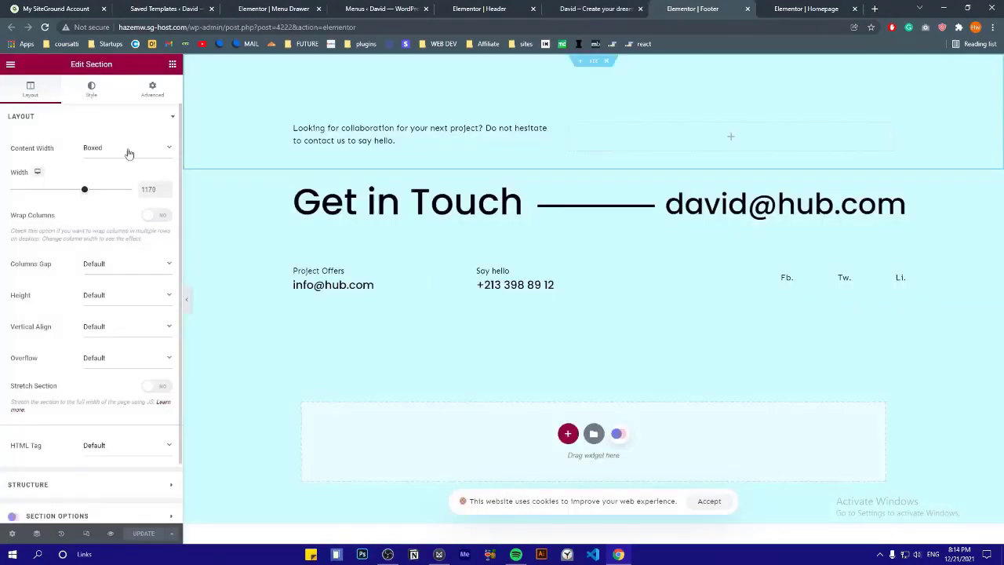
Insert the Hub collection's Let's Chat footer block (Footer 40) below the Get in Touch section
left_click(95, 88)
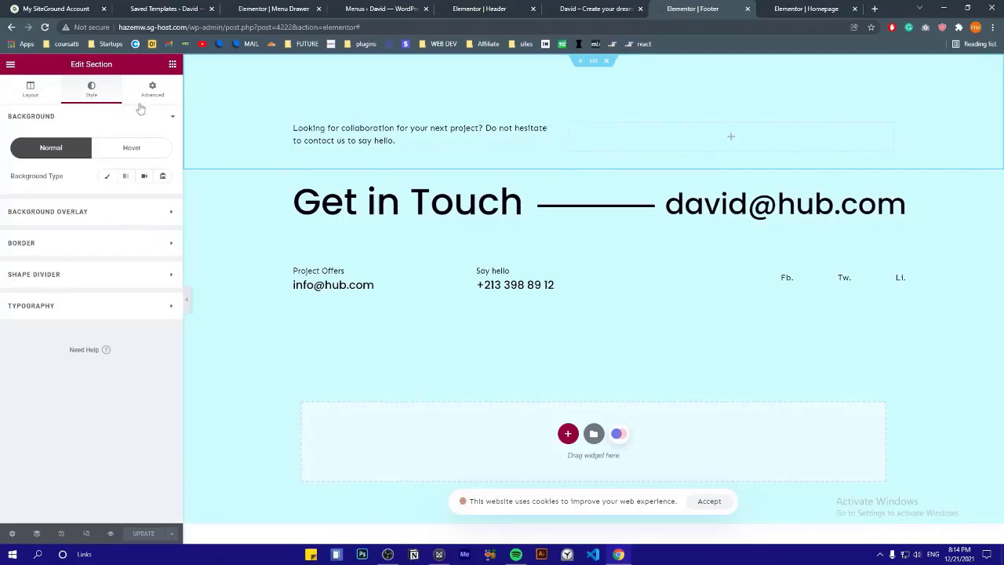
left_click(29, 88)
scroll(44, 162, "down", 2)
left_click(592, 244)
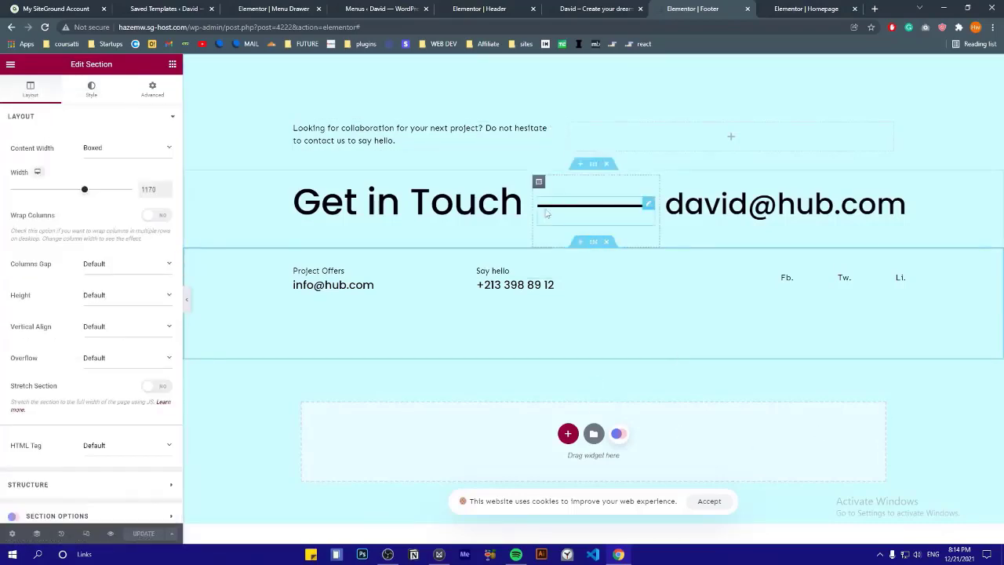
scroll(596, 86, "up", 2)
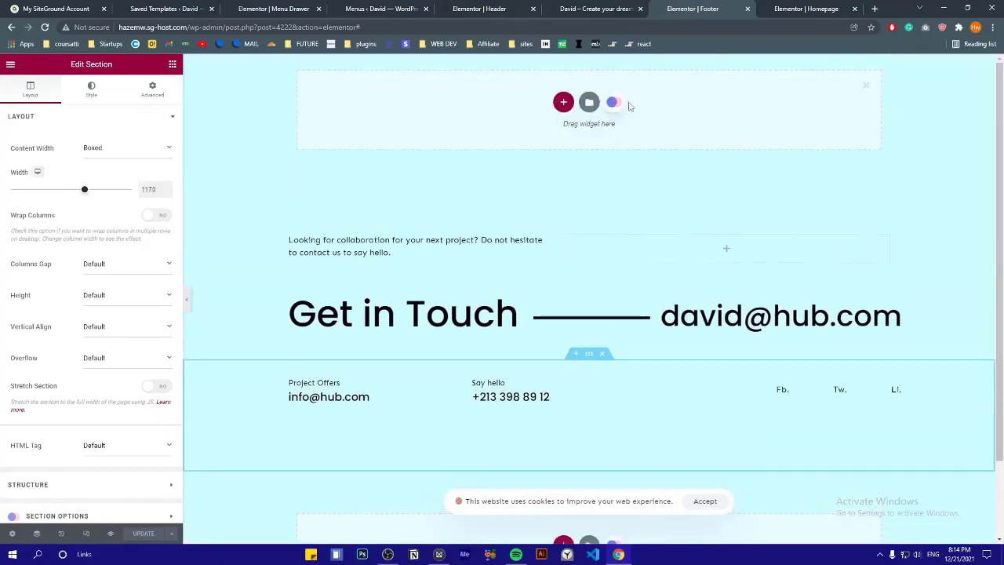
left_click(613, 102)
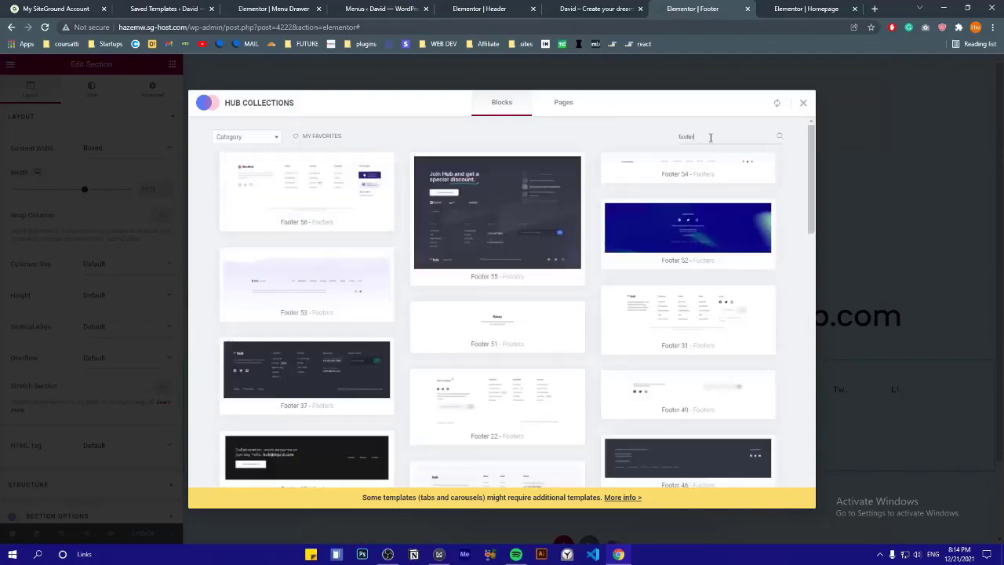
scroll(311, 368, "down", 10)
scroll(311, 369, "down", 10)
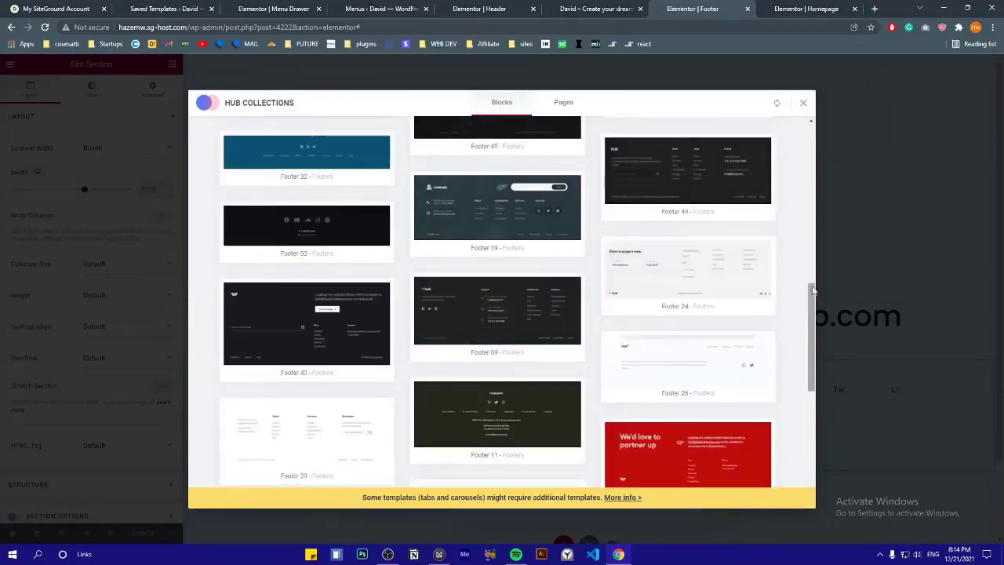
scroll(667, 414, "up", 3)
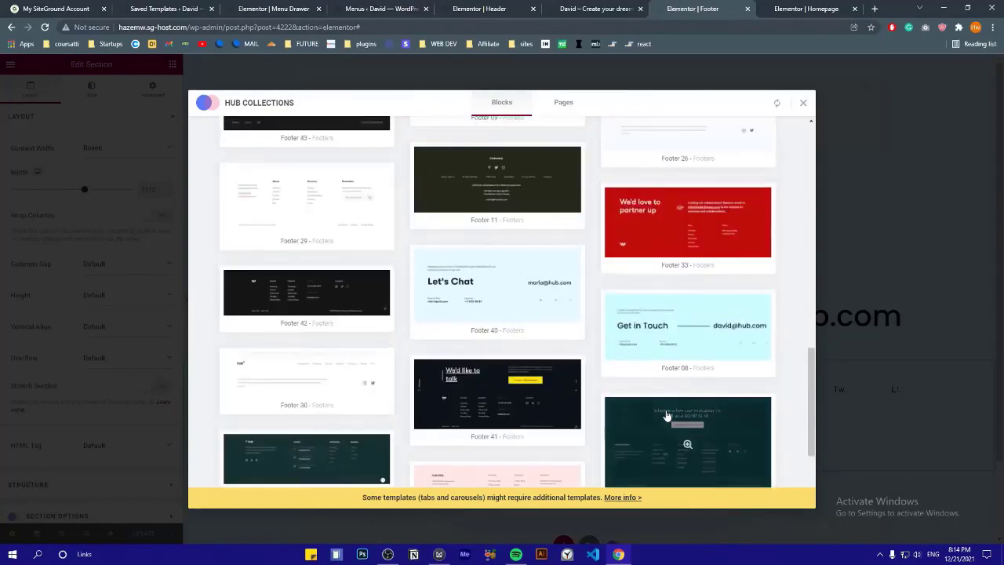
left_click(666, 416)
scroll(594, 209, "down", 6)
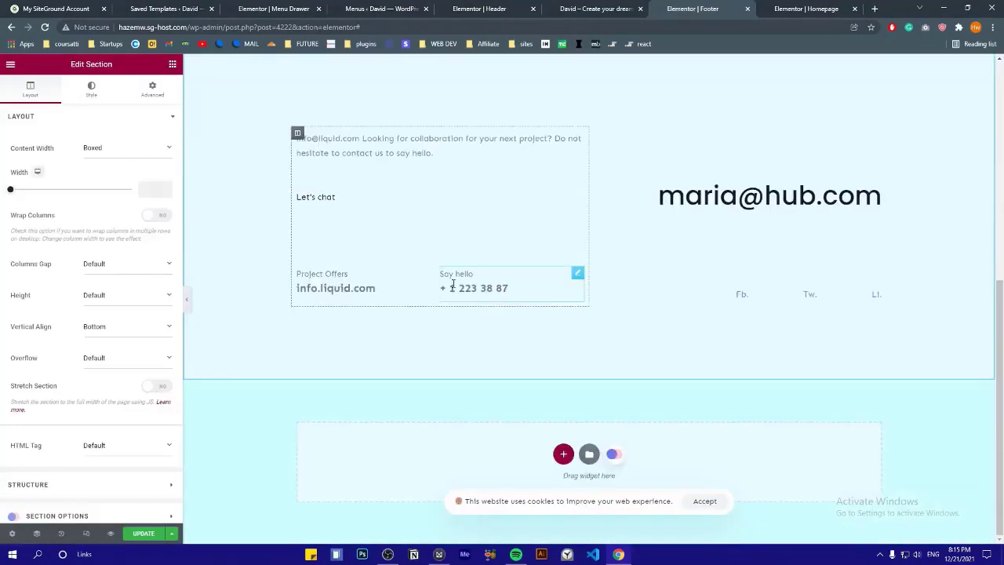
Delete the old Looking for collaboration, Get in Touch and Project Offers sections
scroll(453, 284, "up", 4)
left_click(603, 65)
left_click(602, 63)
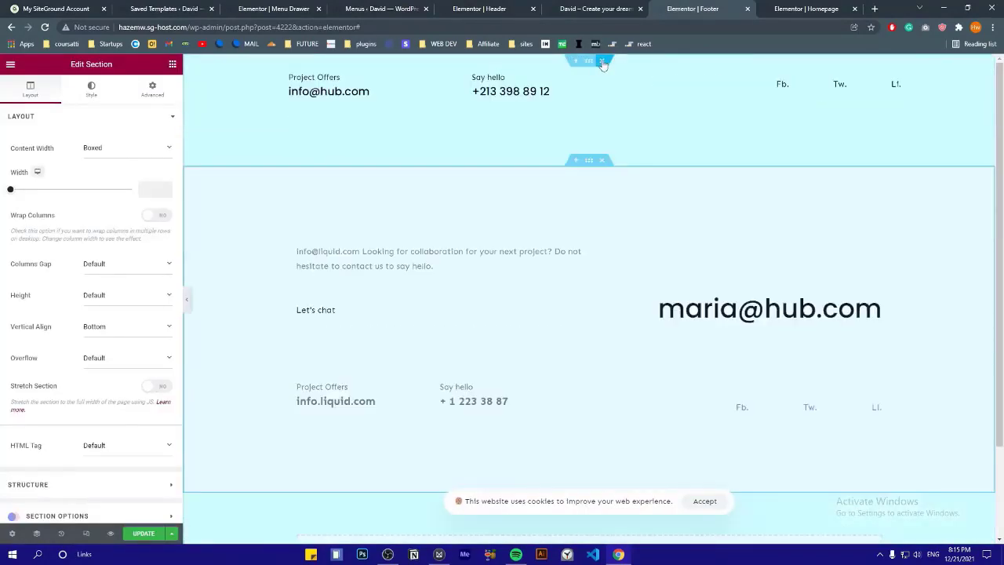
left_click(602, 63)
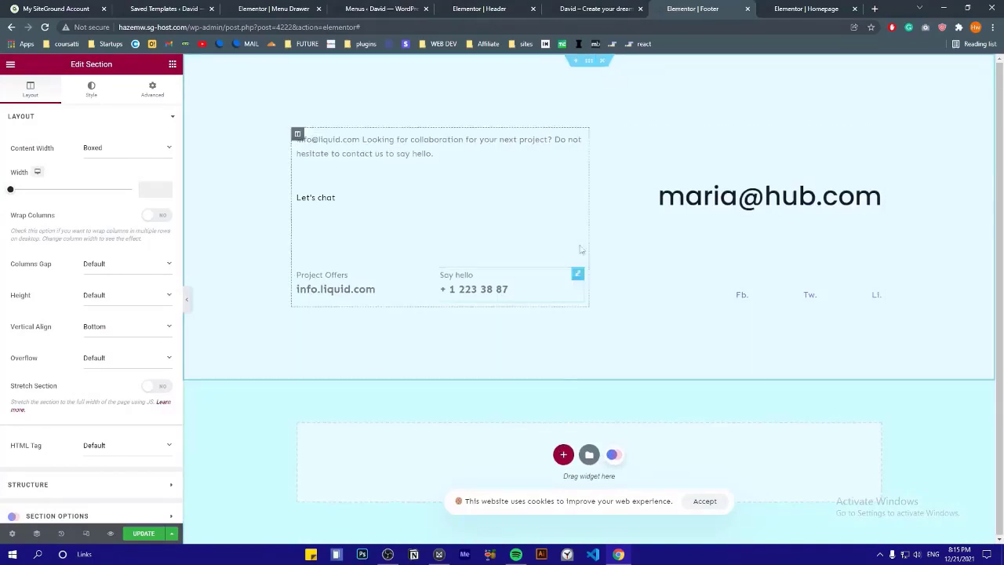
Resize the Let's chat button text in its typography style settings
left_click(312, 202)
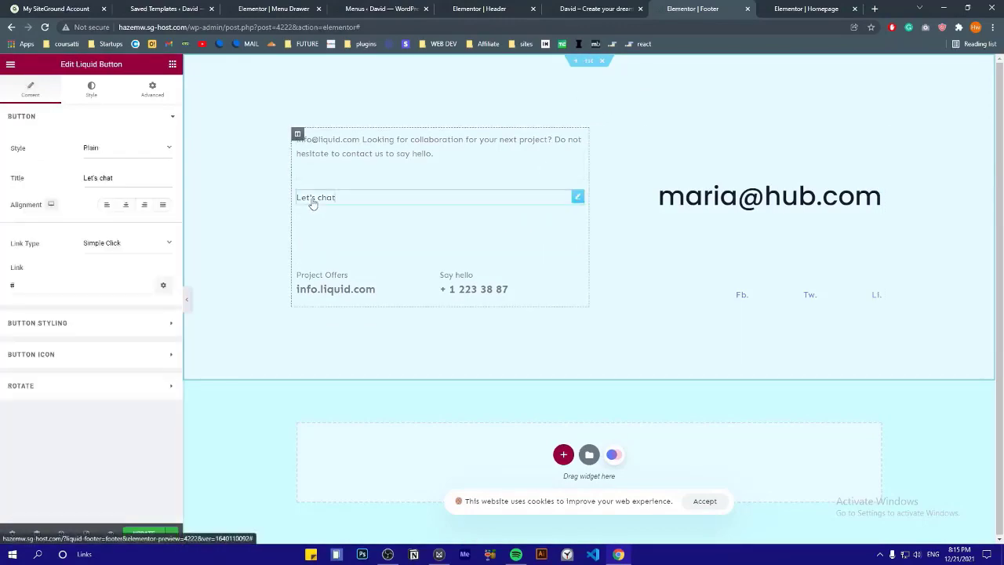
left_click(71, 116)
left_click(67, 149)
left_click(66, 149)
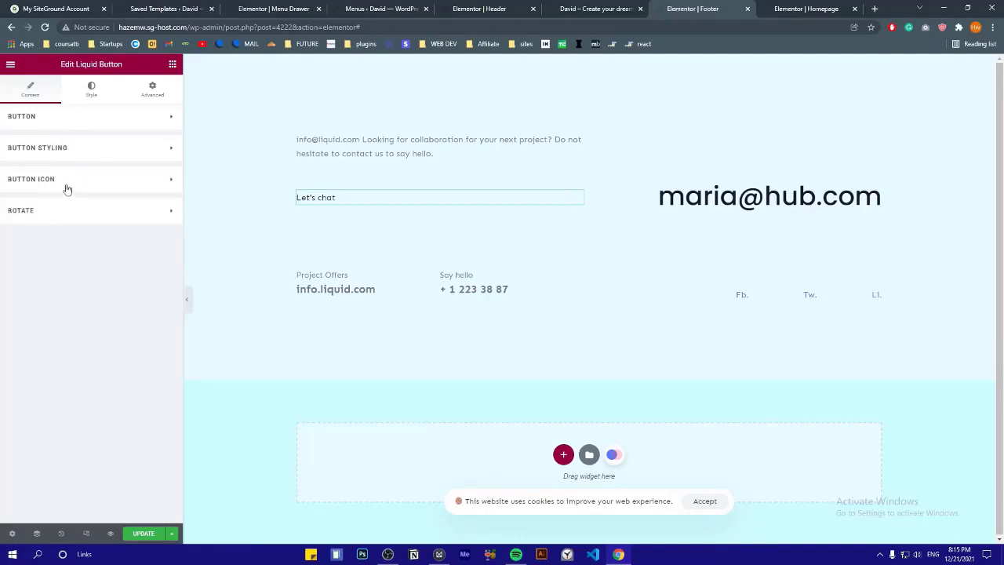
left_click(66, 188)
left_click(65, 189)
left_click(94, 91)
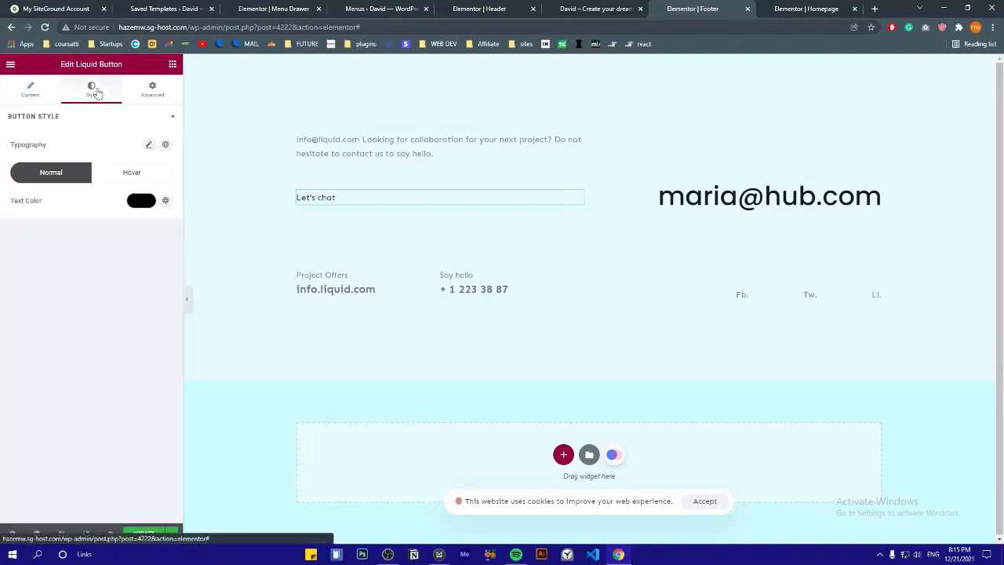
left_click(146, 146)
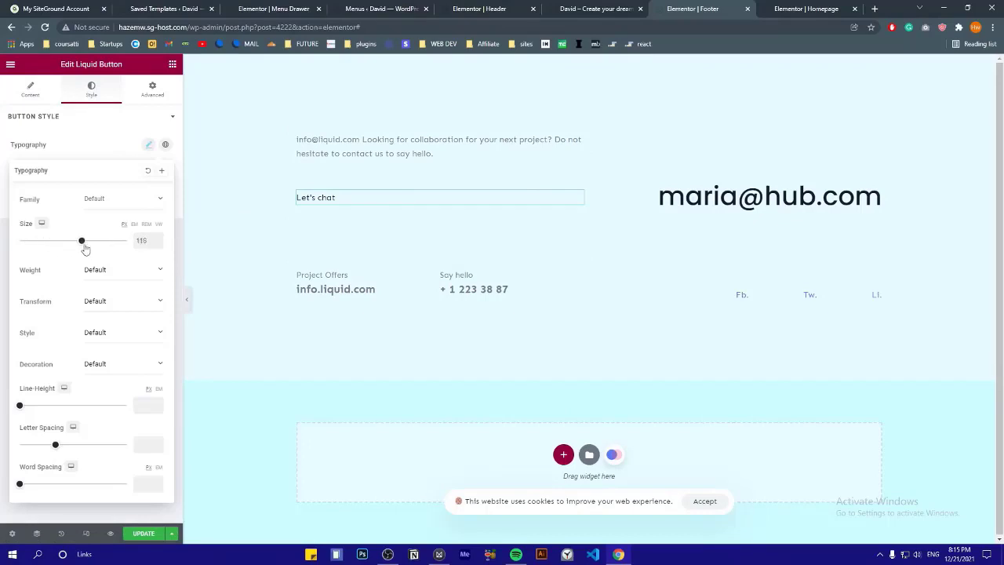
left_click_drag(85, 249, 63, 245)
Remove the spacer under Let's chat and put the owner's name into the e-mail heading
left_click(649, 234)
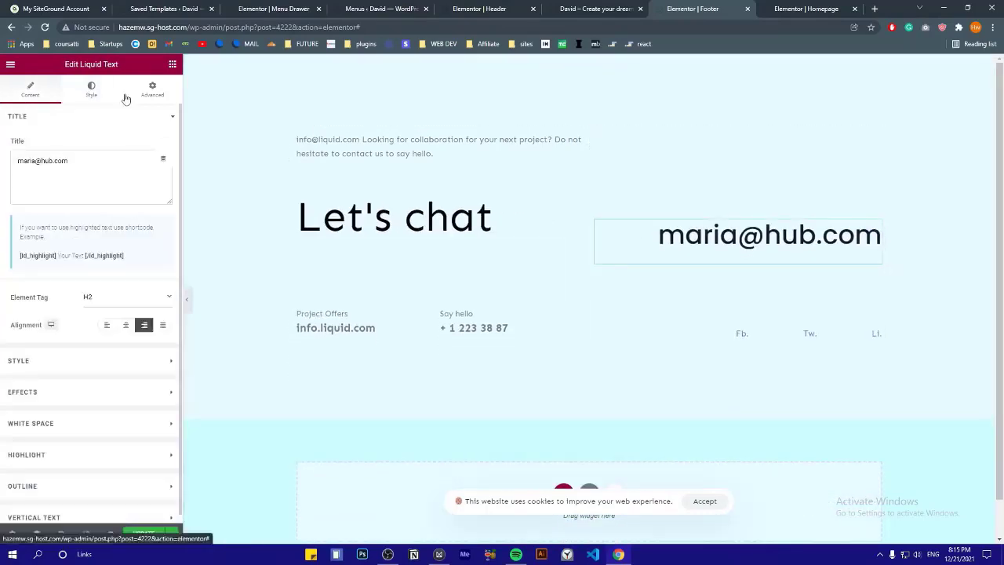
left_click(152, 89)
left_click(600, 134)
left_click(521, 281)
key("Delete")
double_click(705, 187)
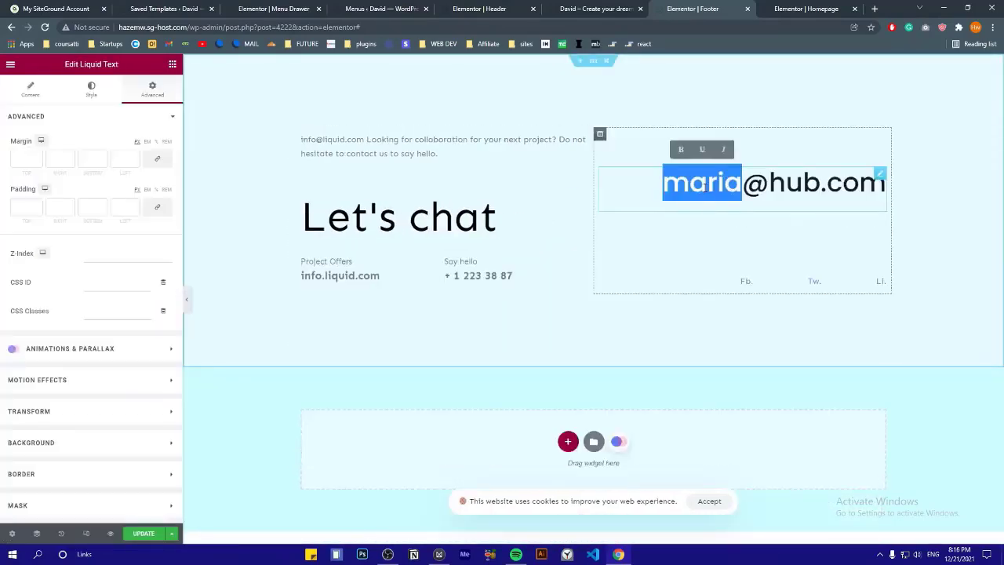
type("Hazem")
left_click(877, 228)
key("Delete")
Replace the demo e-mail domain in the contact title and enter the owner's phone number
left_click(427, 265)
left_click_drag(110, 161, 63, 172)
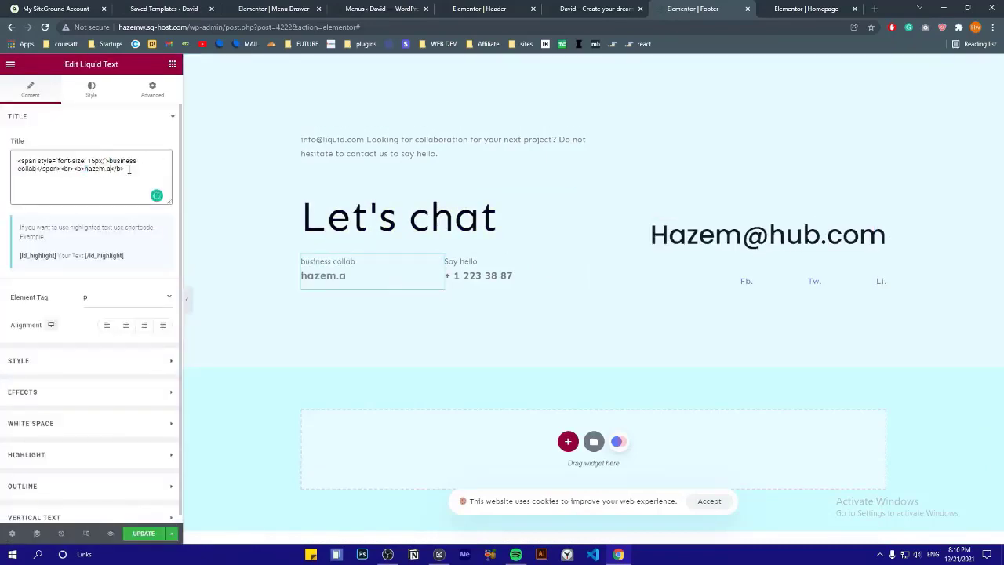
key("BackSpace")
left_click(478, 275)
left_click_drag(49, 169, 85, 169)
Review the Fb. and Li. social items and put the owner's e-mail into the intro paragraph
left_click(774, 282)
left_click(67, 269)
left_click(74, 310)
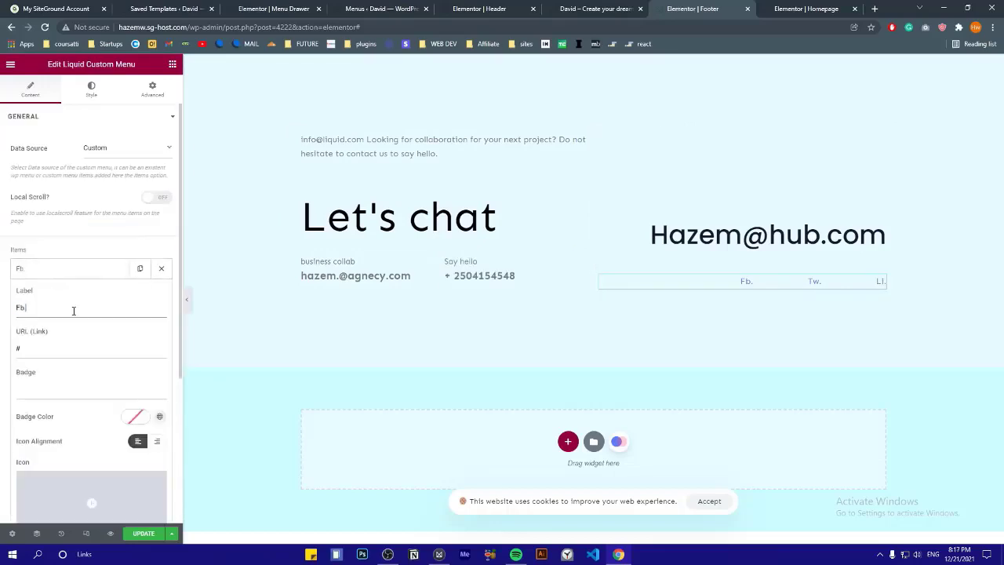
double_click(53, 352)
left_click(52, 269)
left_click(47, 323)
left_click(48, 322)
left_click(376, 149)
left_click_drag(17, 161, 68, 161)
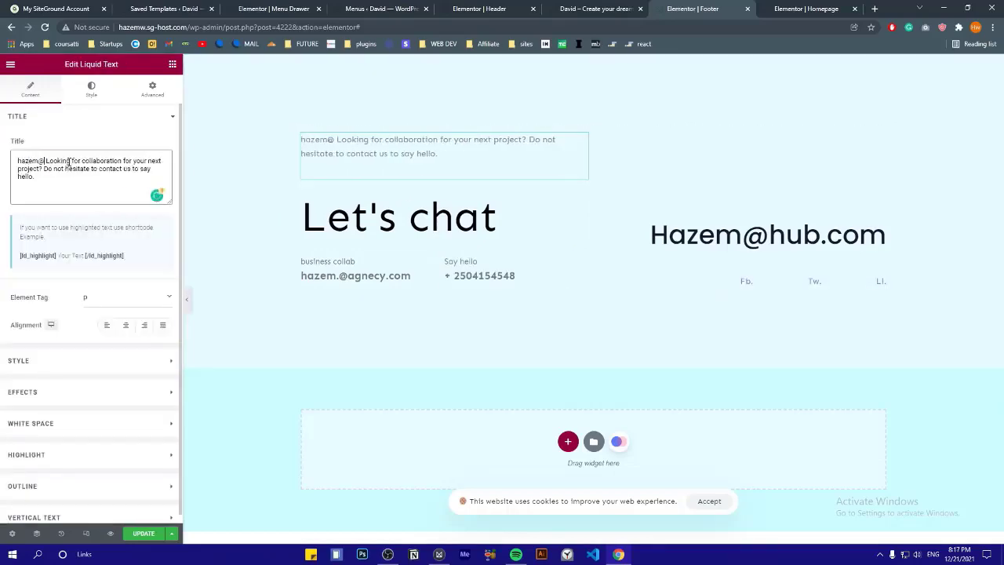
left_click(489, 159)
Select the whole footer section and open its background colour style setting
left_click(594, 60)
left_click(91, 88)
left_click(157, 199)
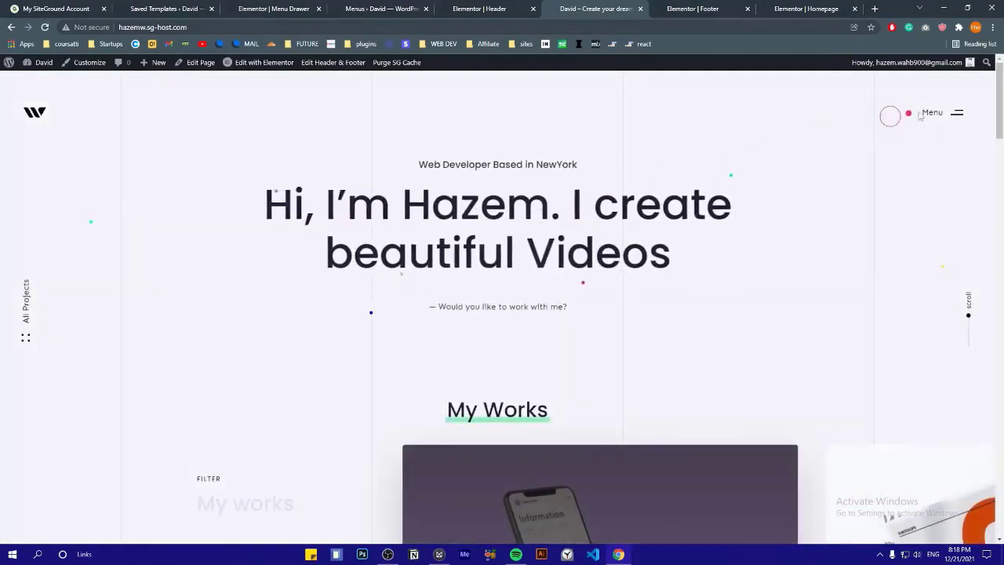
Browse the live homepage: check the drawer's Works submenu and advance the My Works carousel
left_click(949, 112)
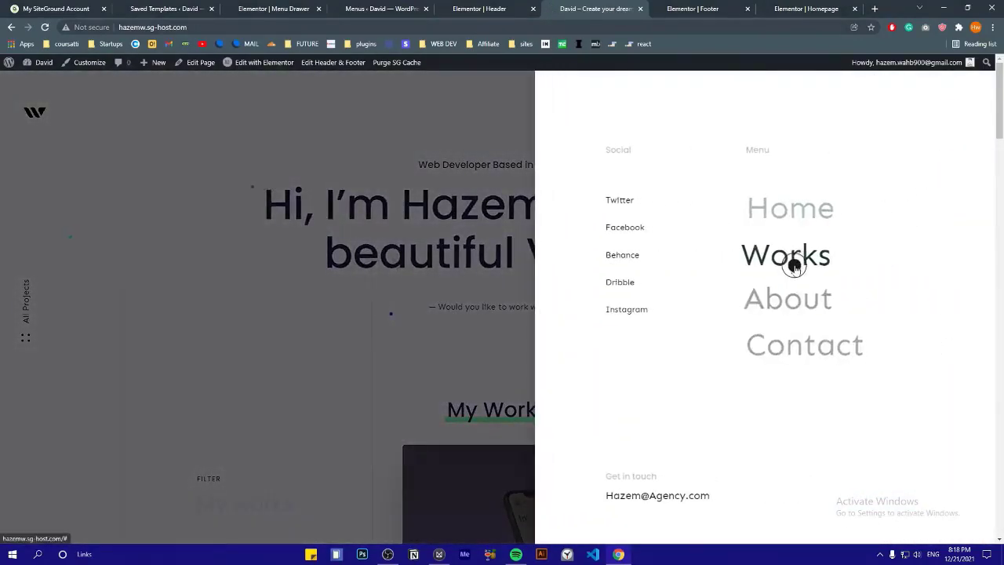
left_click(790, 259)
left_click(403, 302)
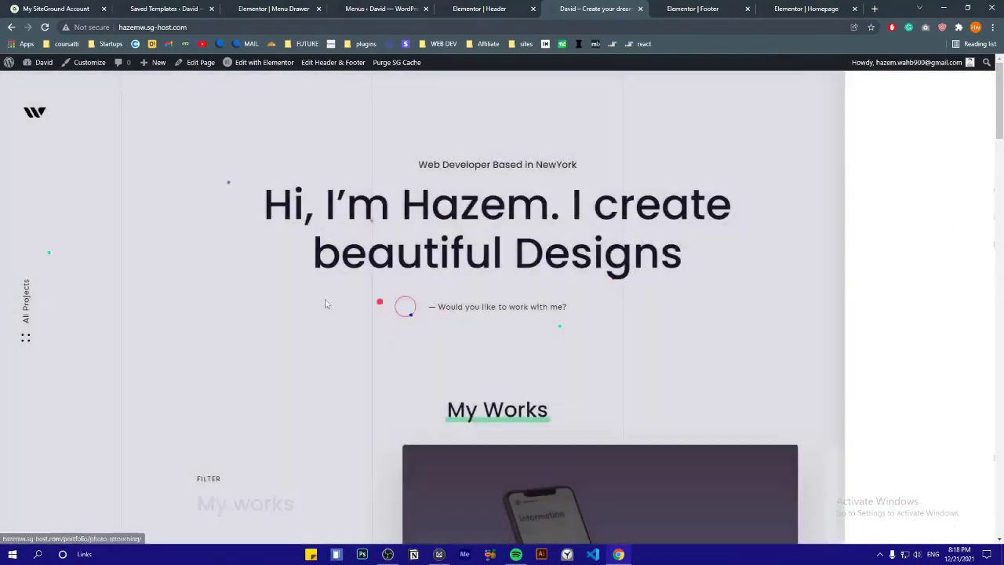
scroll(302, 293, "down", 6)
scroll(433, 243, "up", 2)
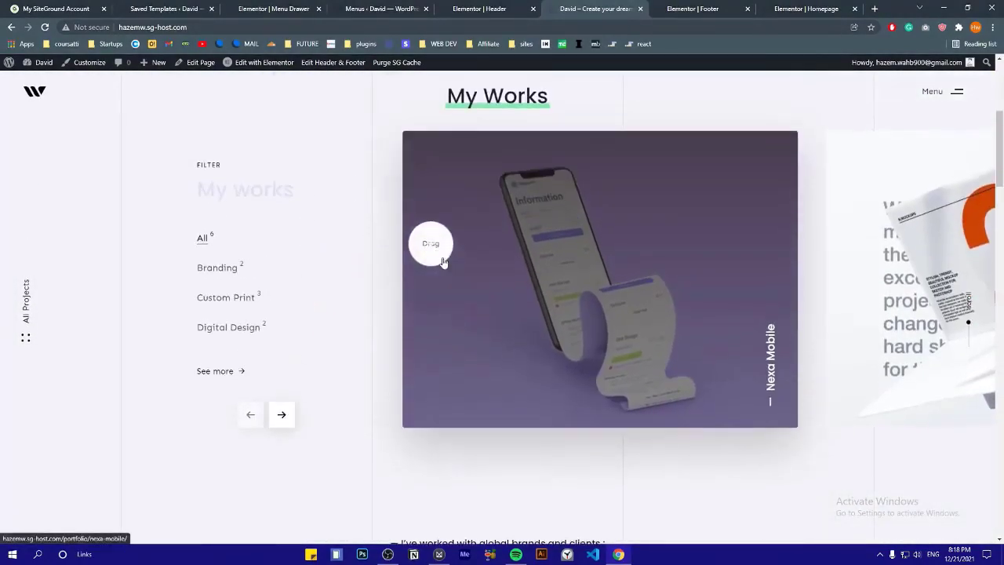
left_click(282, 414)
left_click(284, 416)
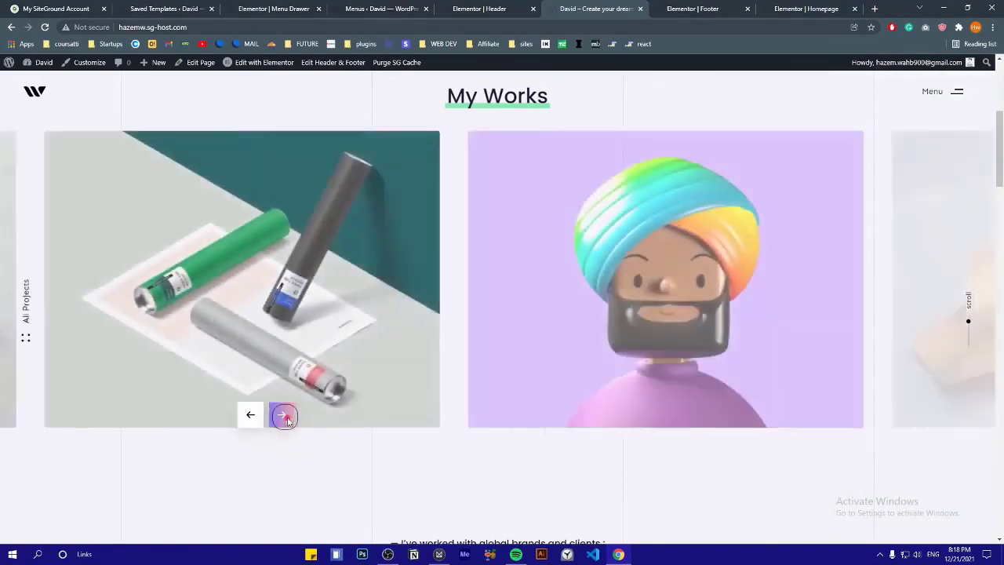
scroll(347, 370, "down", 5)
scroll(500, 335, "down", 3)
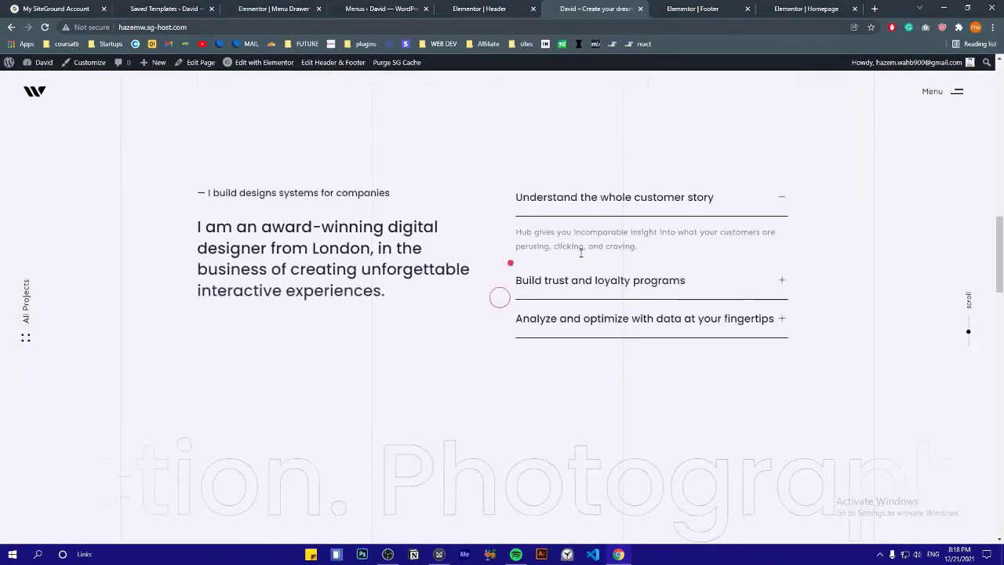
Expand the Build trust and Analyze and optimize items and check the footer's new e-mail
left_click(578, 280)
left_click(591, 319)
scroll(440, 308, "down", 1)
scroll(440, 308, "down", 6)
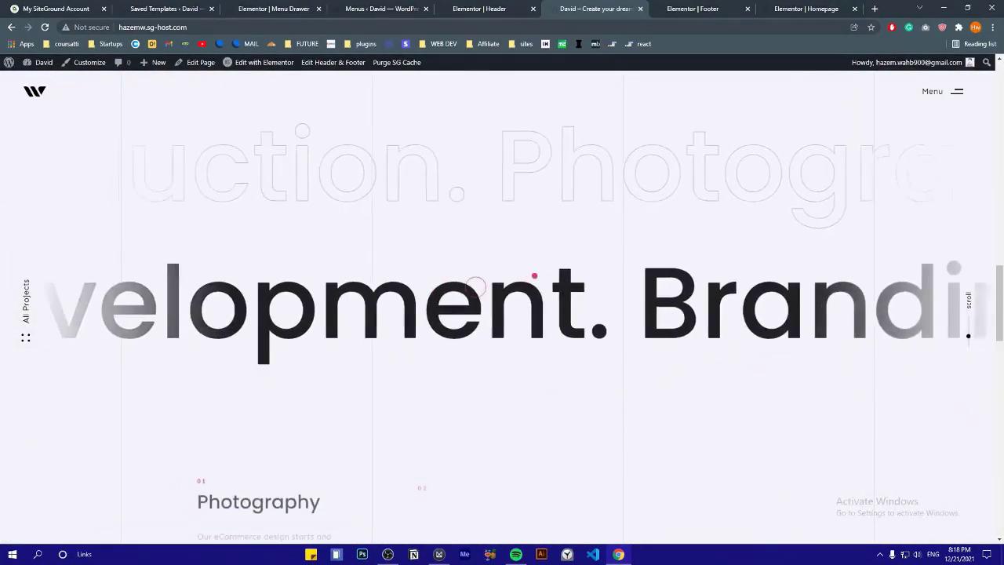
scroll(465, 247, "down", 3)
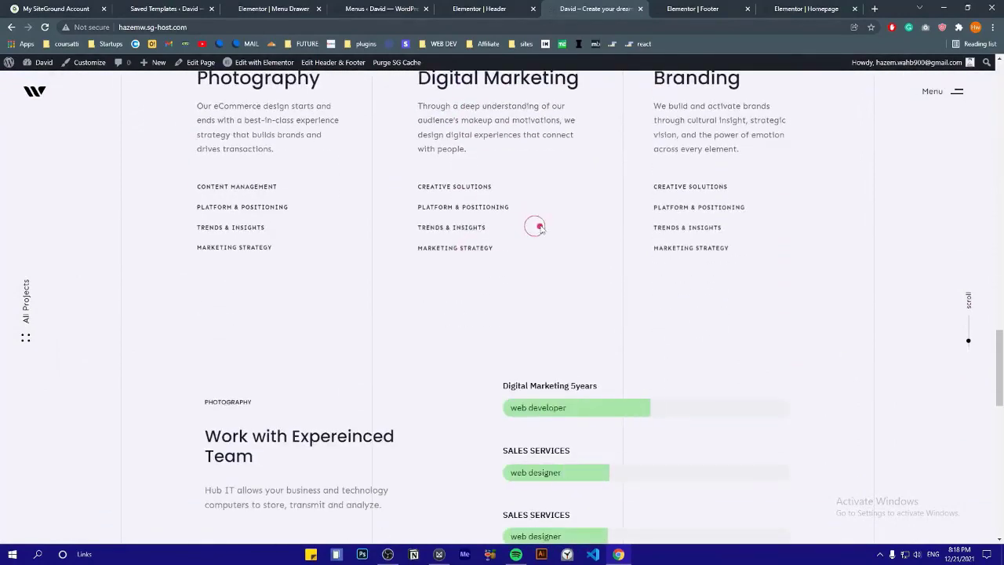
scroll(471, 245, "down", 4)
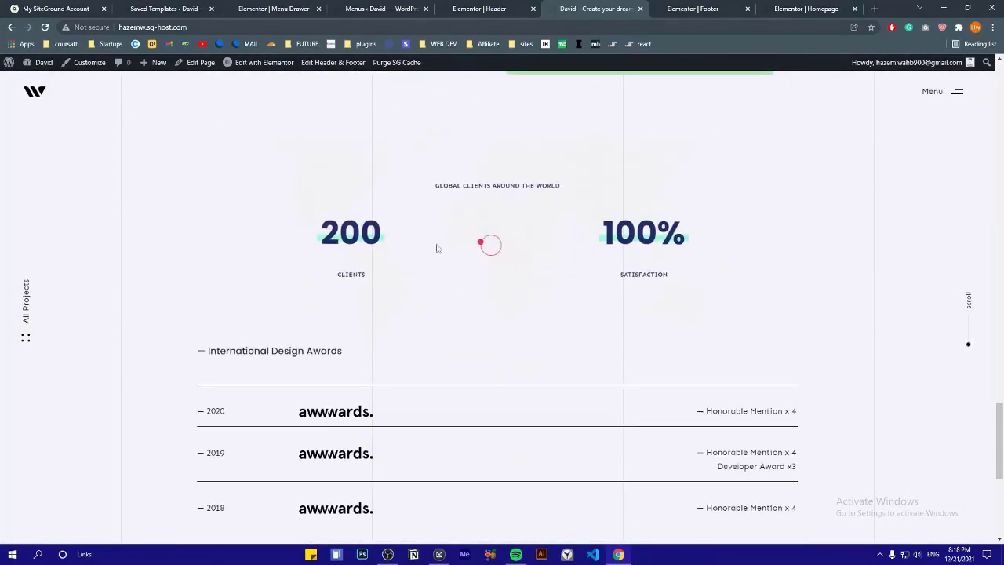
scroll(526, 372, "down", 5)
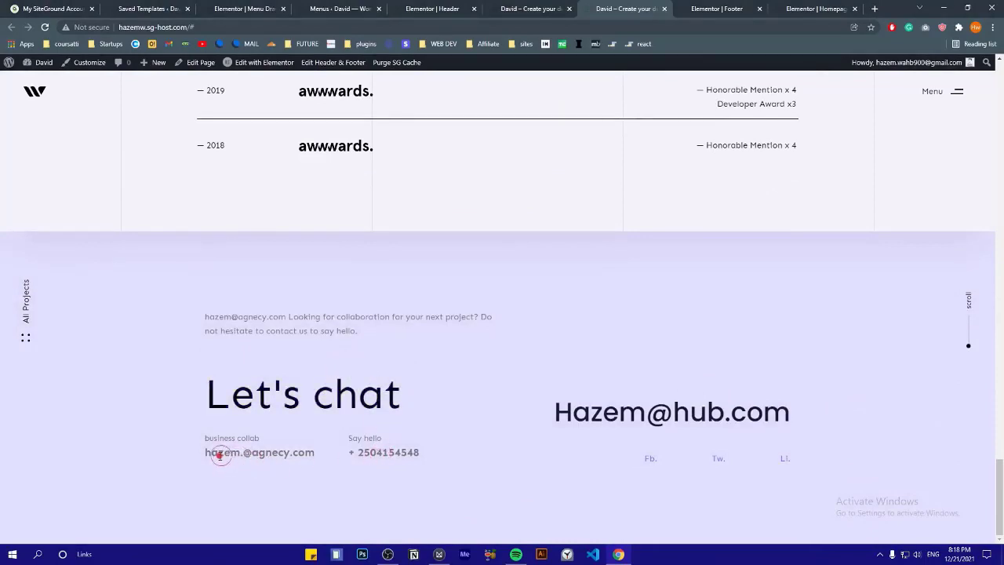
mouse_move(570, 412)
left_mouse_down()
mouse_move(767, 411)
mouse_move(571, 428)
left_mouse_up()
left_click(811, 409)
left_click(579, 433)
scroll(191, 321, "up", 10)
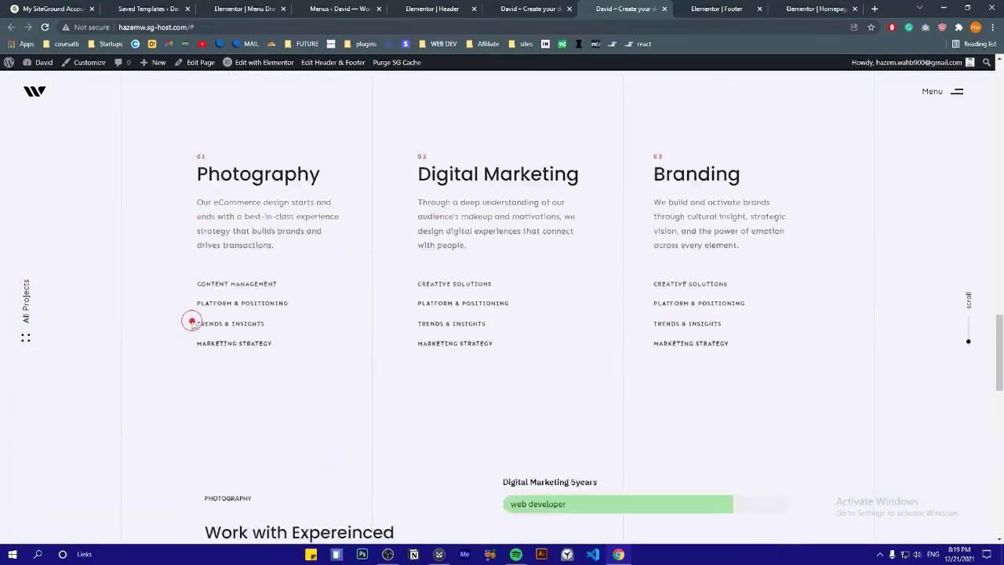
scroll(191, 321, "up", 10)
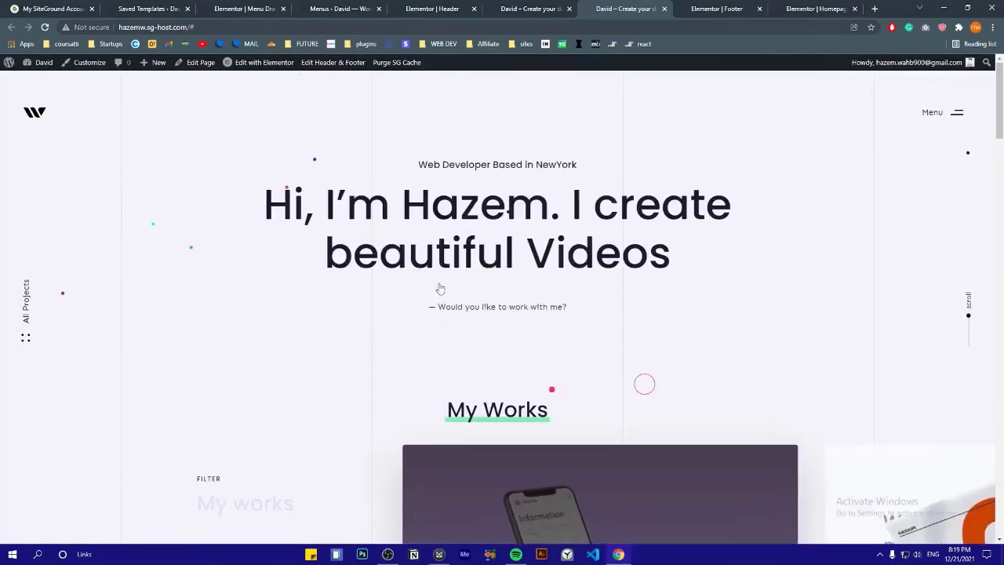
Close the Footer and Homepage editor tabs and open the Nexa Mobile project from My Works
left_click(759, 8)
left_click(759, 9)
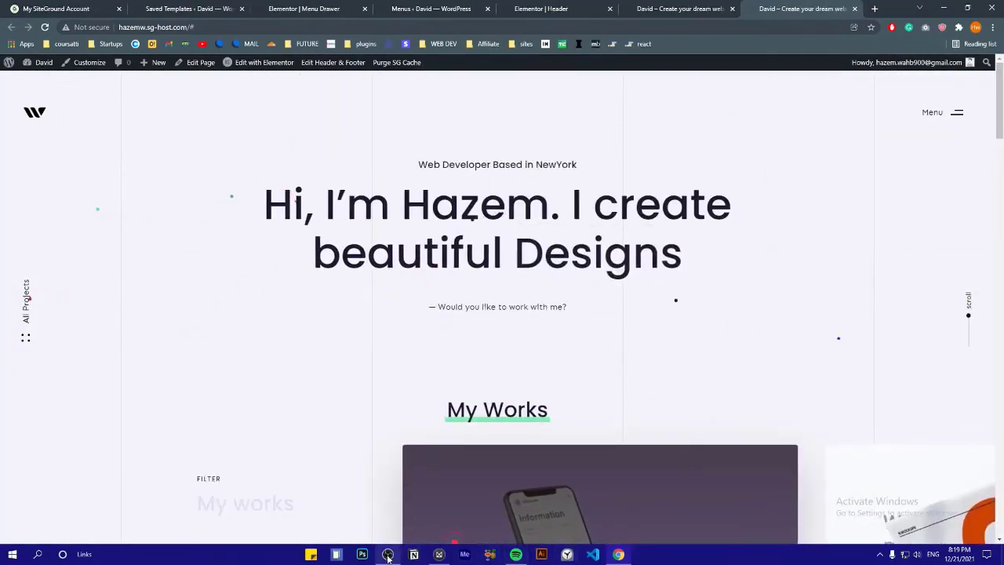
left_click(388, 554)
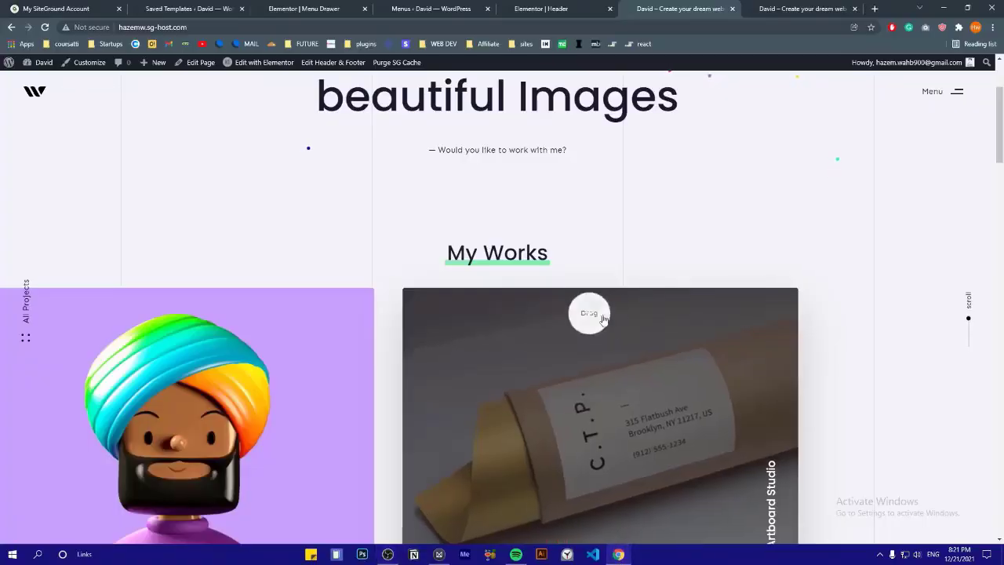
scroll(603, 318, "up", 2)
scroll(615, 353, "down", 4)
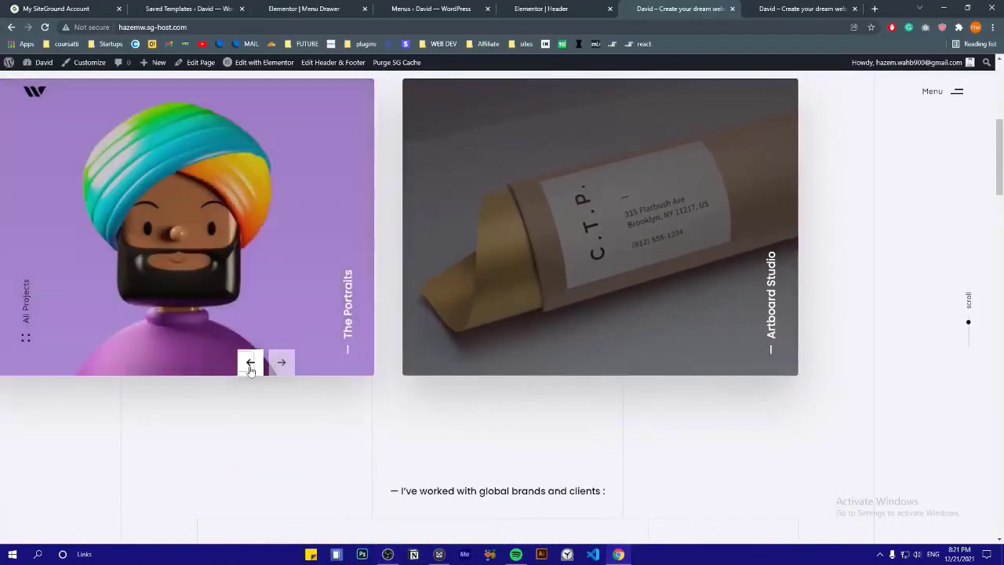
left_click(251, 362)
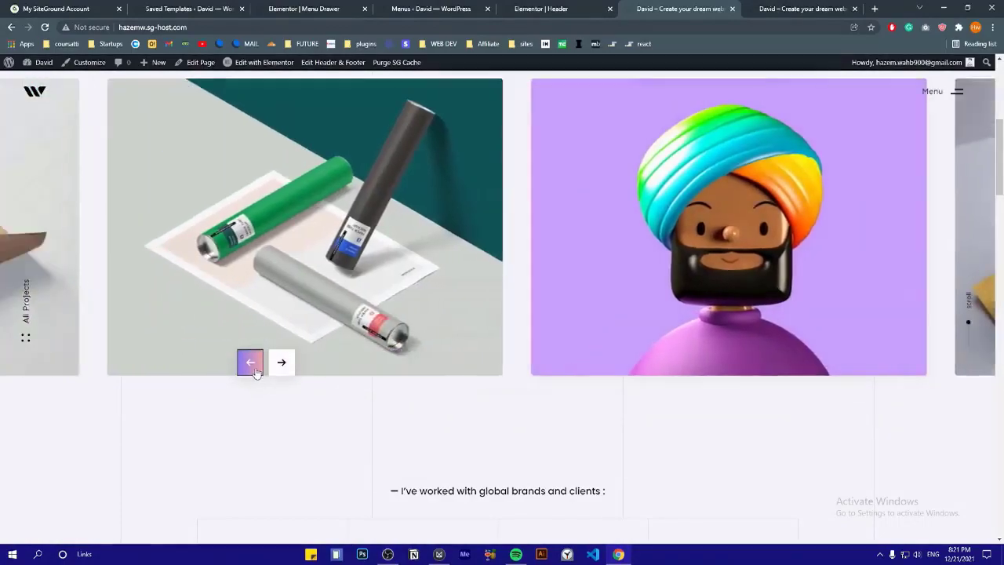
left_click(251, 362)
left_click(251, 362)
left_click(250, 362)
left_click(251, 362)
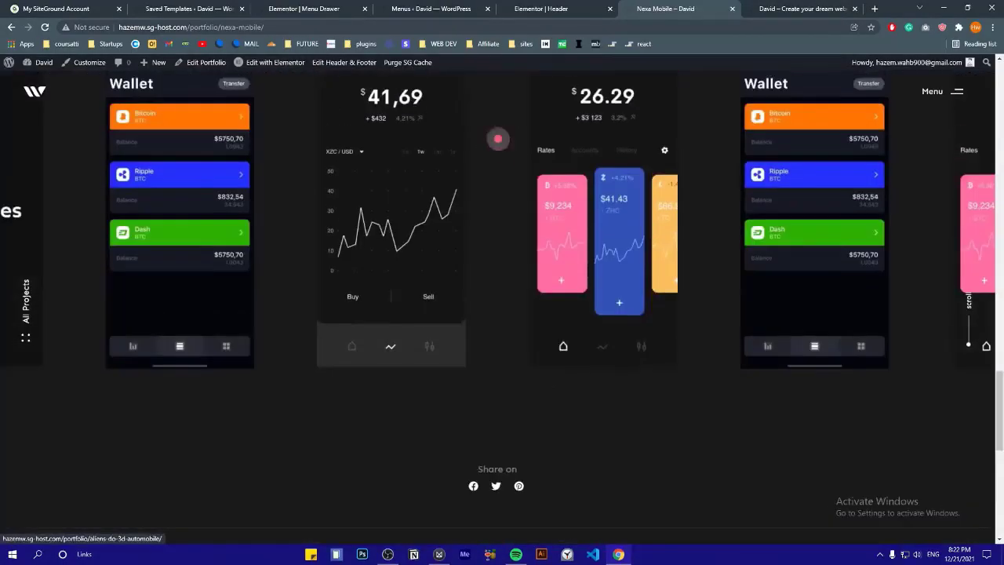
scroll(498, 138, "up", 10)
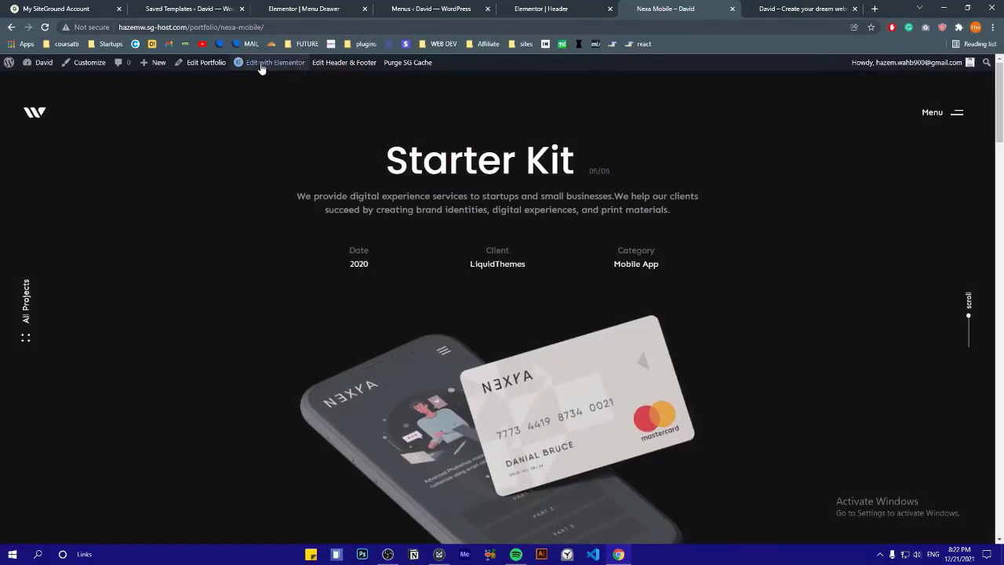
Open Nexa Mobile with Edit with Elementor, scroll its content, and clear the Starter Kit heading
mouse_move(259, 70)
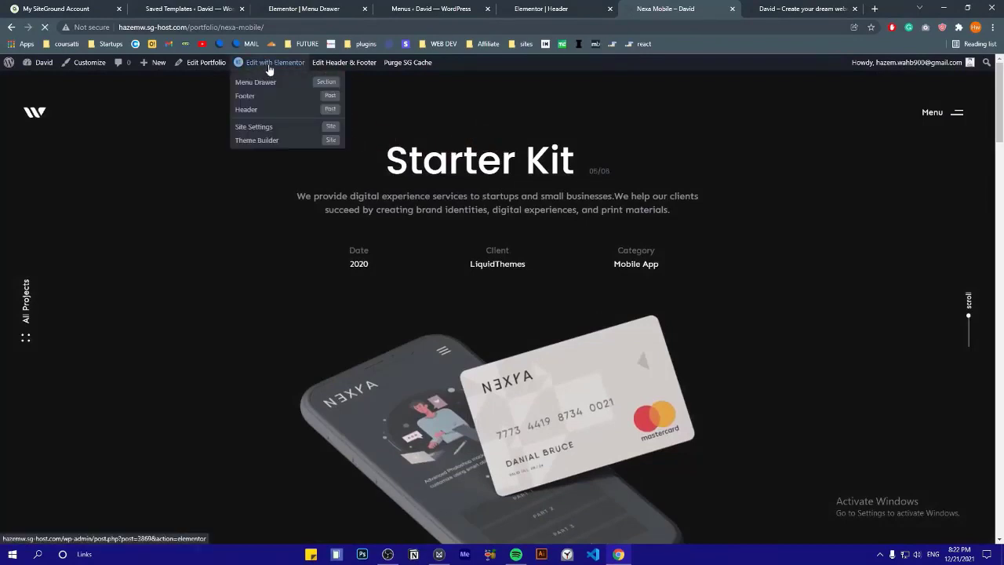
left_click(268, 63)
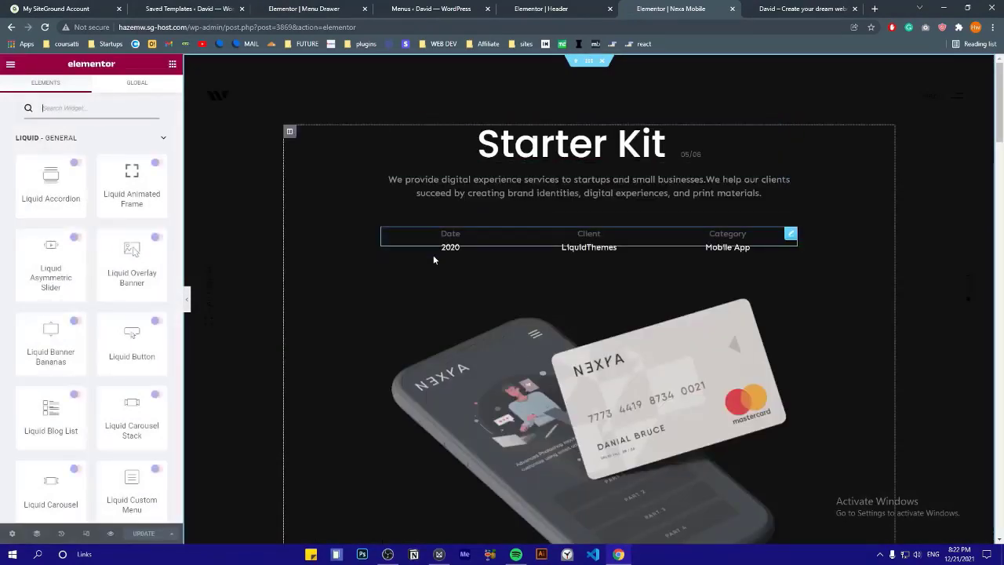
scroll(361, 259, "down", 6)
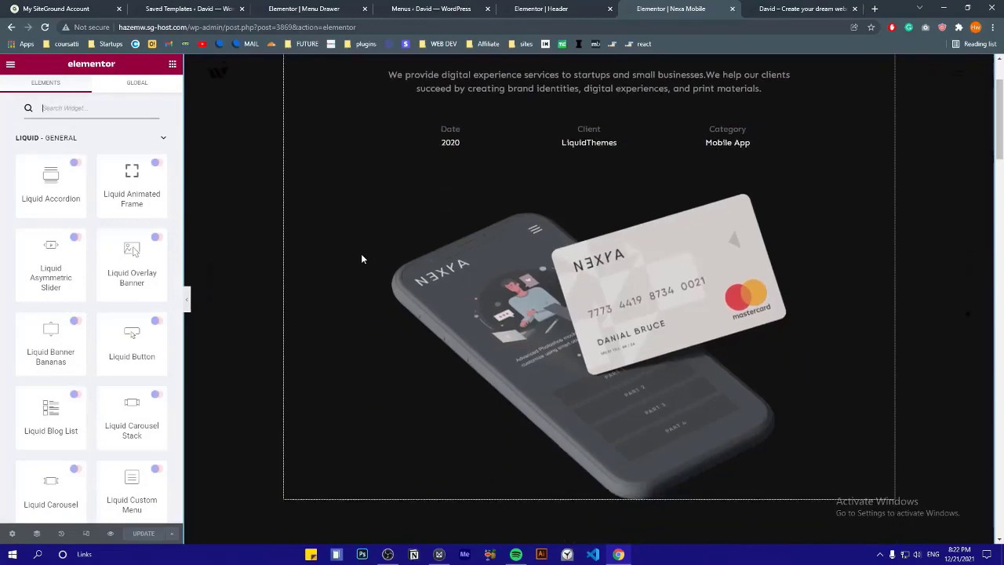
scroll(412, 230, "down", 1)
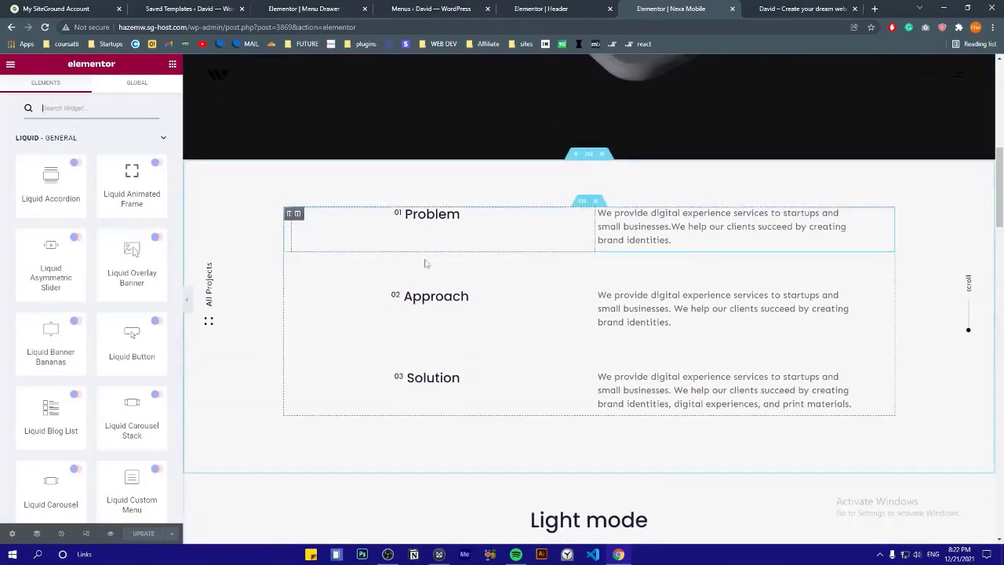
scroll(465, 291, "down", 3)
scroll(453, 318, "down", 2)
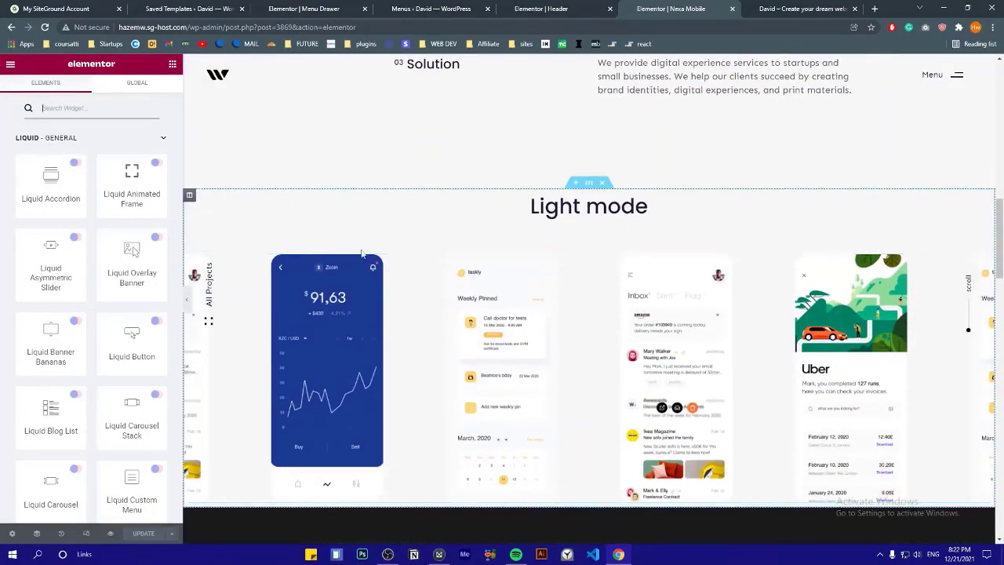
scroll(363, 241, "down", 5)
scroll(460, 246, "down", 3)
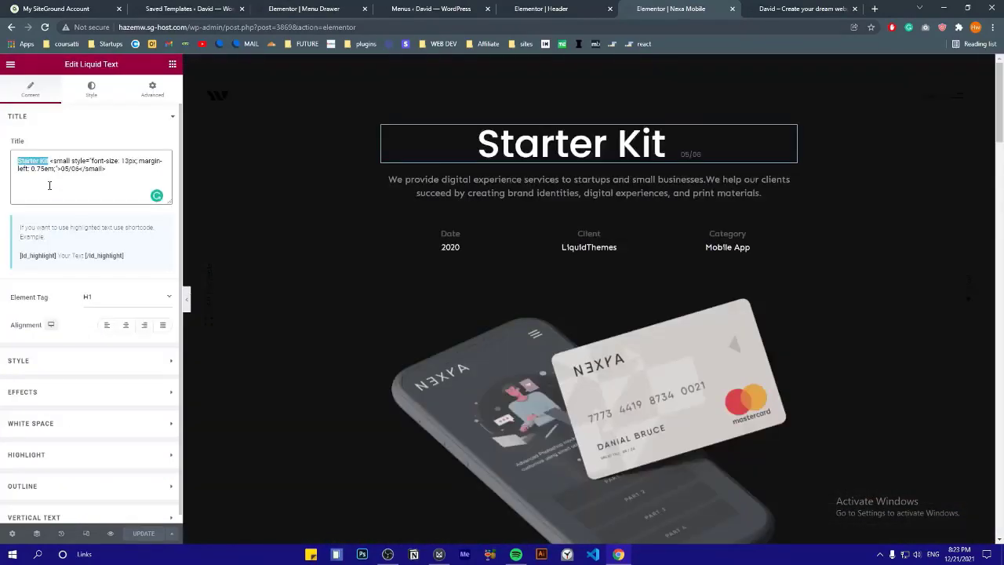
key("BackSpace")
Retitle the project heading to 'Game App Design' and change its number from 05/06 to 10/06
type("Game App Design<small style=\"font-size: 13px; margin-left: 0.75em;\">05/06</small>")
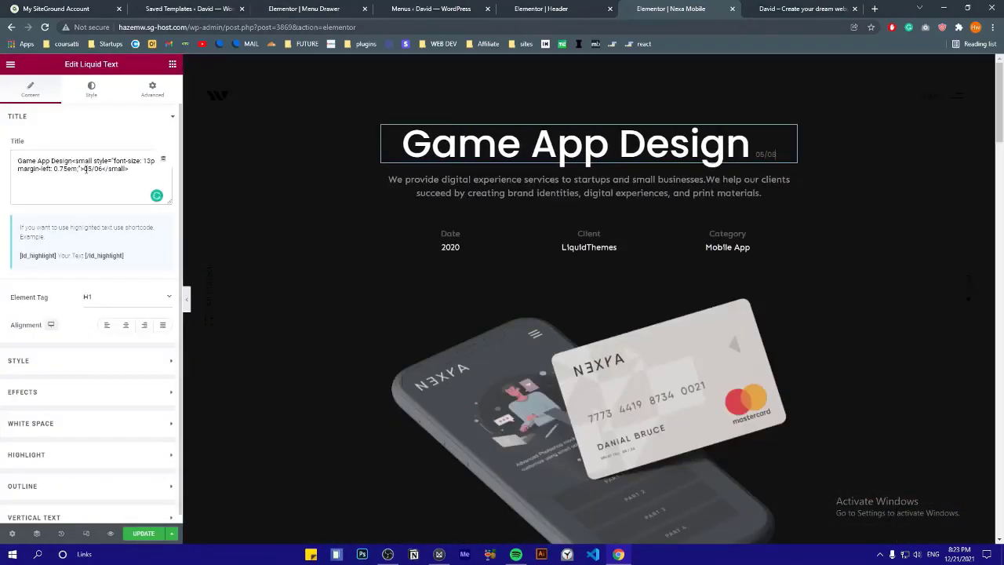
left_click_drag(85, 169, 102, 169)
type("10/06")
left_click(588, 186)
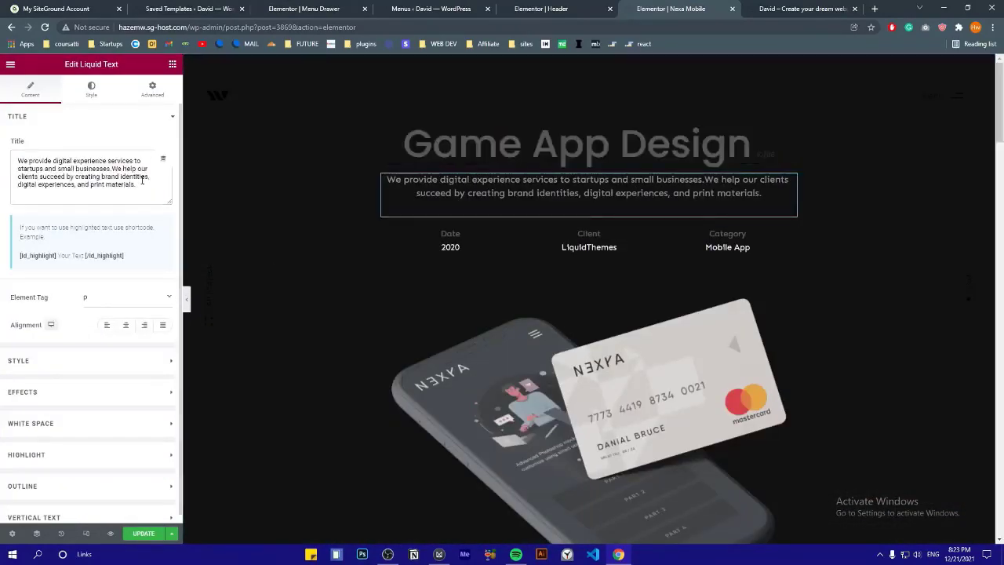
left_click(596, 239)
scroll(619, 352, "down", 3)
scroll(637, 305, "up", 2)
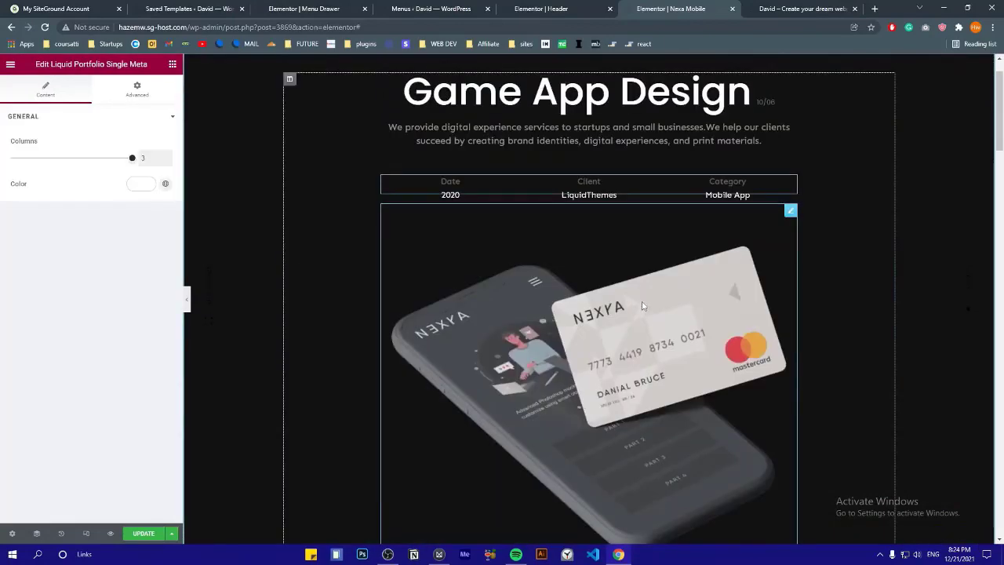
left_click(641, 306)
left_click(68, 186)
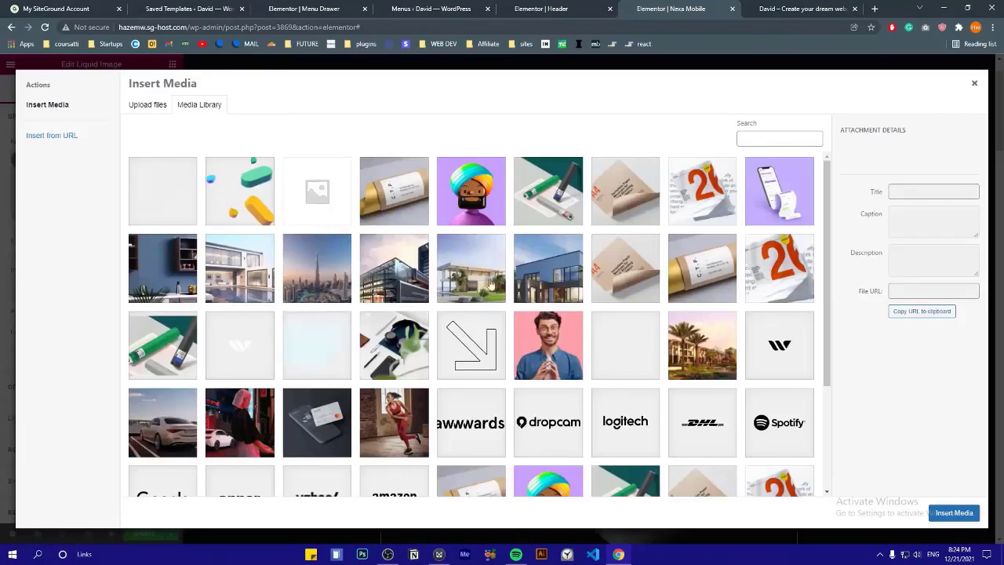
left_click(403, 285)
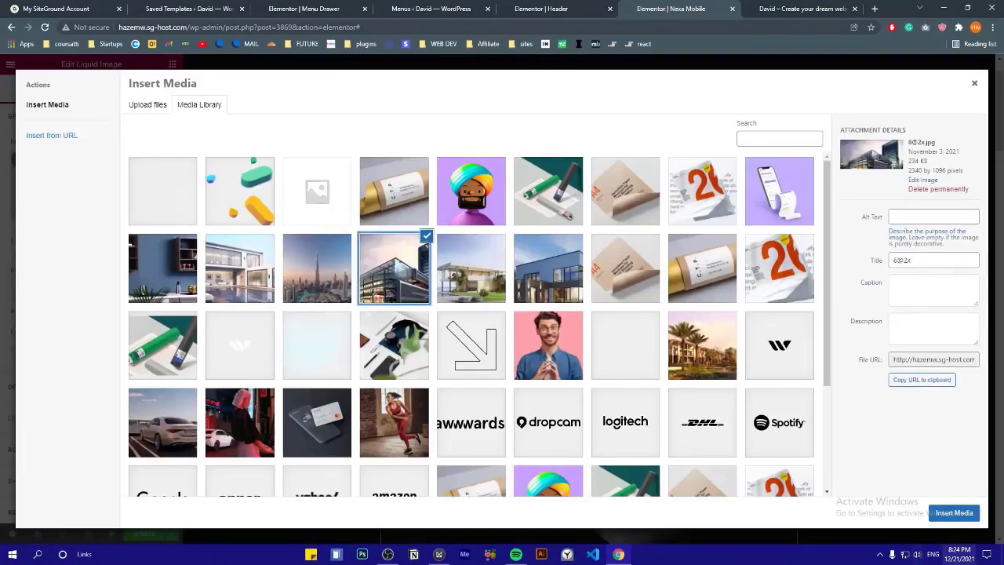
left_click(954, 513)
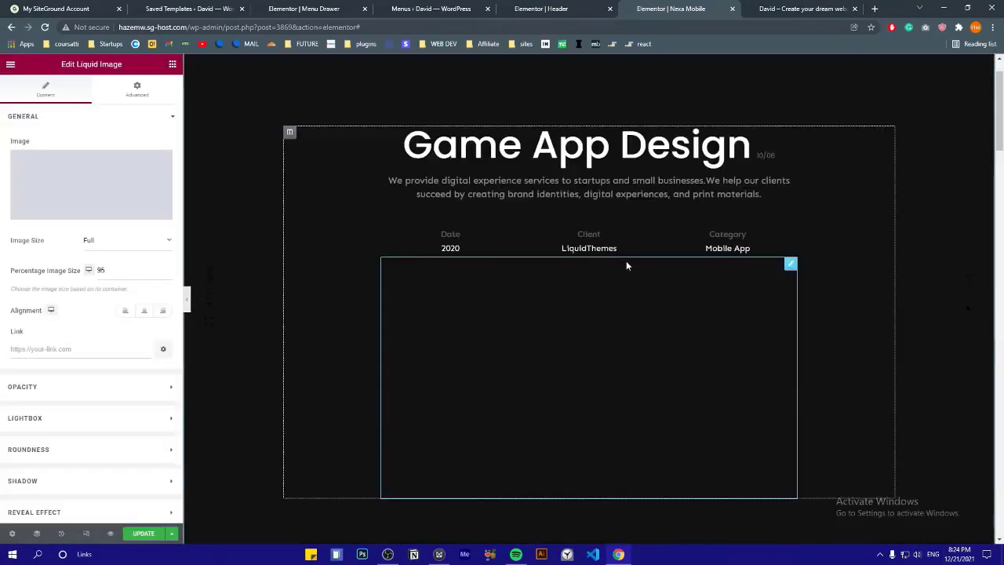
scroll(563, 309, "down", 1)
left_click(168, 268)
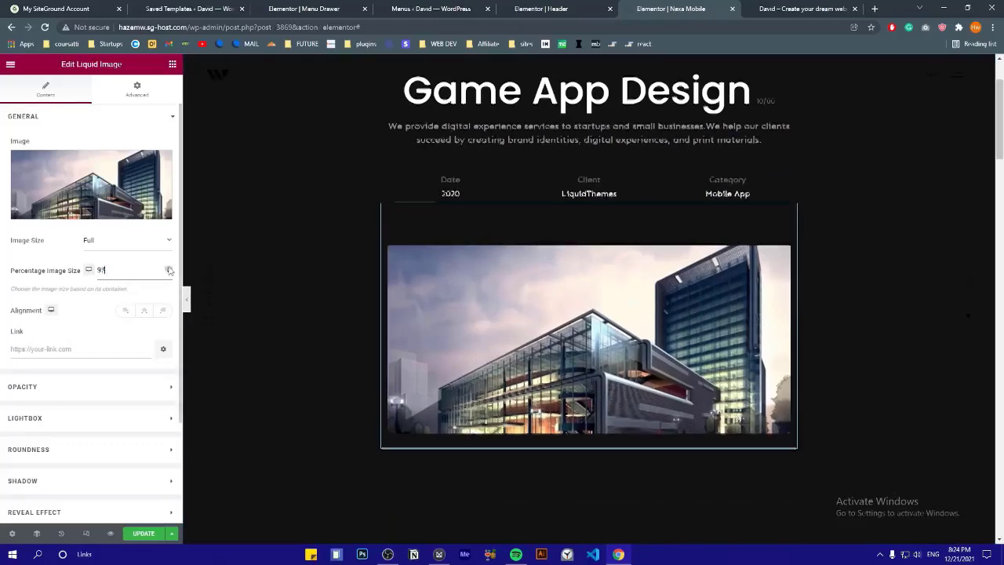
left_click(49, 116)
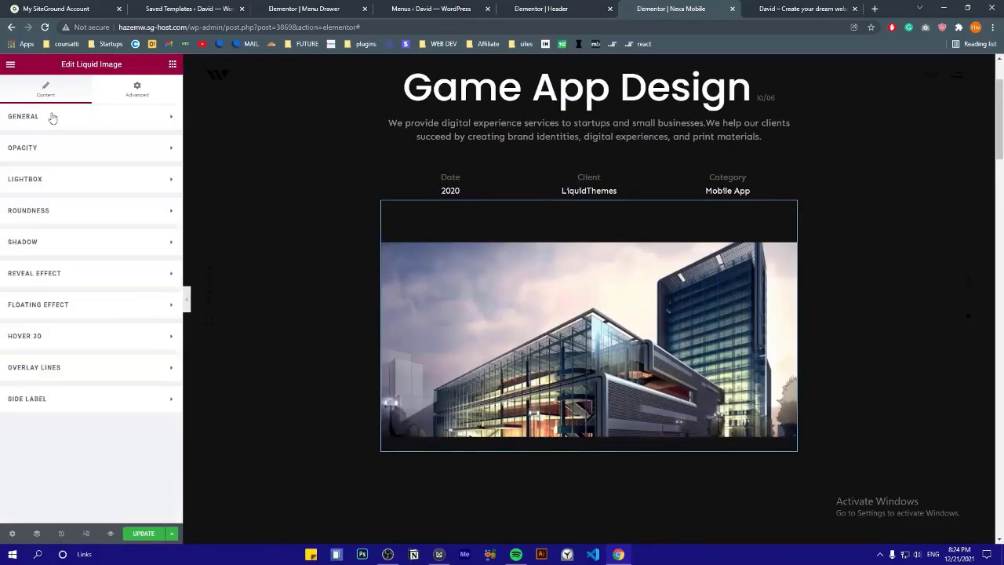
Give the project image fully rounded corners and a shadow of depth 2
left_click(28, 210)
left_click(156, 238)
left_click(126, 266)
left_click(123, 317)
left_click(28, 210)
left_click(39, 241)
left_click(156, 270)
left_click(137, 297)
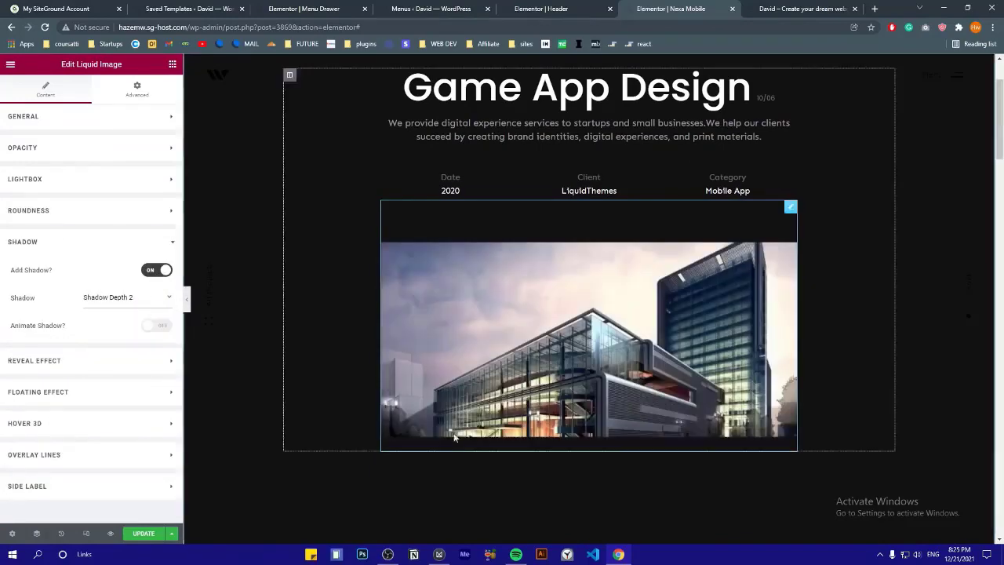
Try the floating effect, then turn it off and enable Hover 3D tilt with value 3
left_click(79, 360)
left_click(87, 385)
left_click(156, 335)
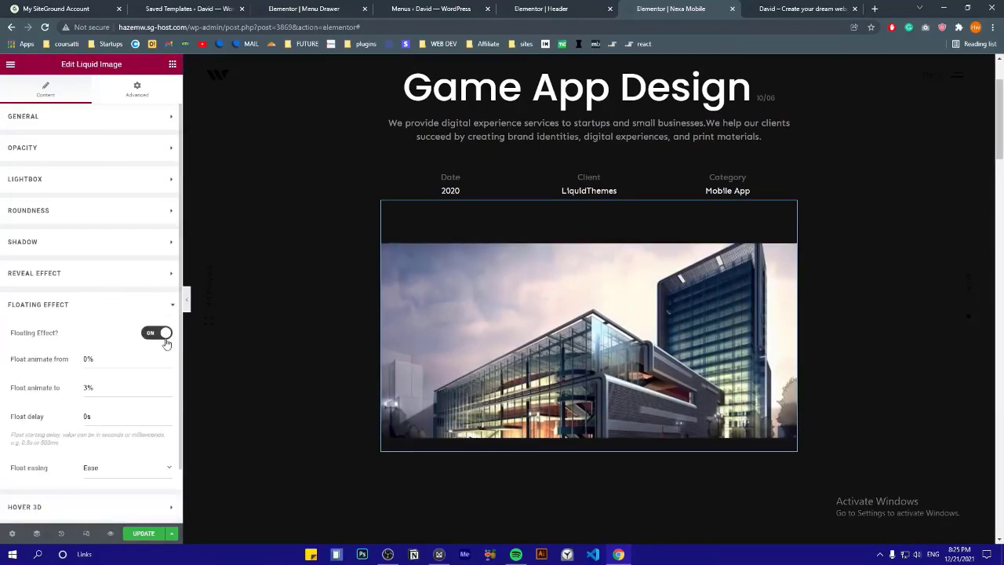
scroll(252, 198, "down", 1)
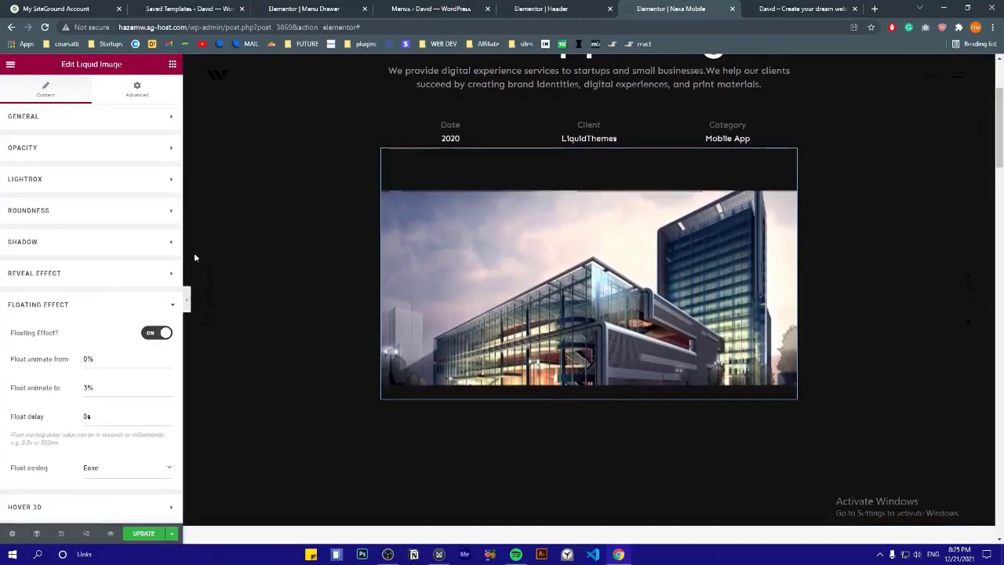
scroll(246, 270, "down", 1)
left_click(155, 334)
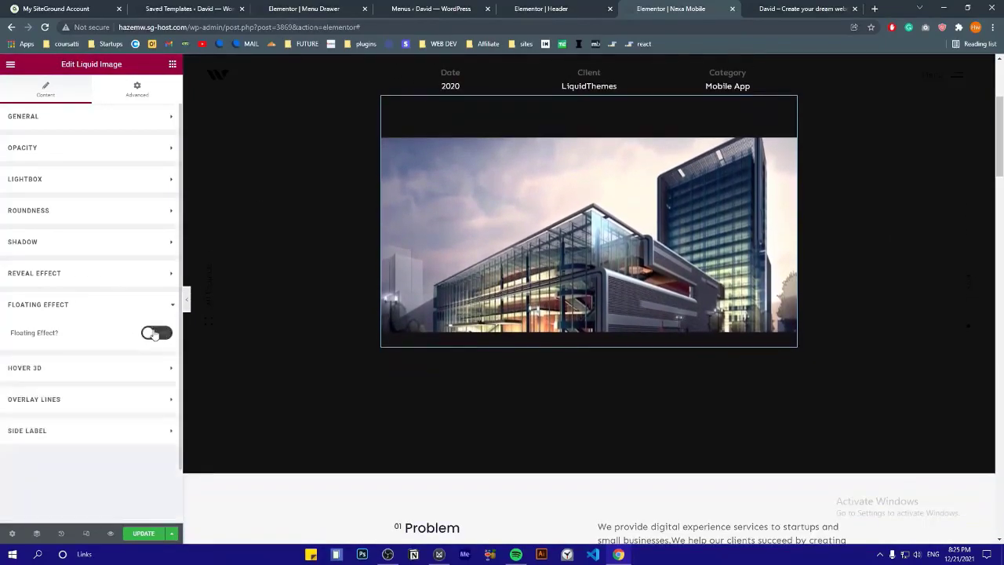
left_click(147, 365)
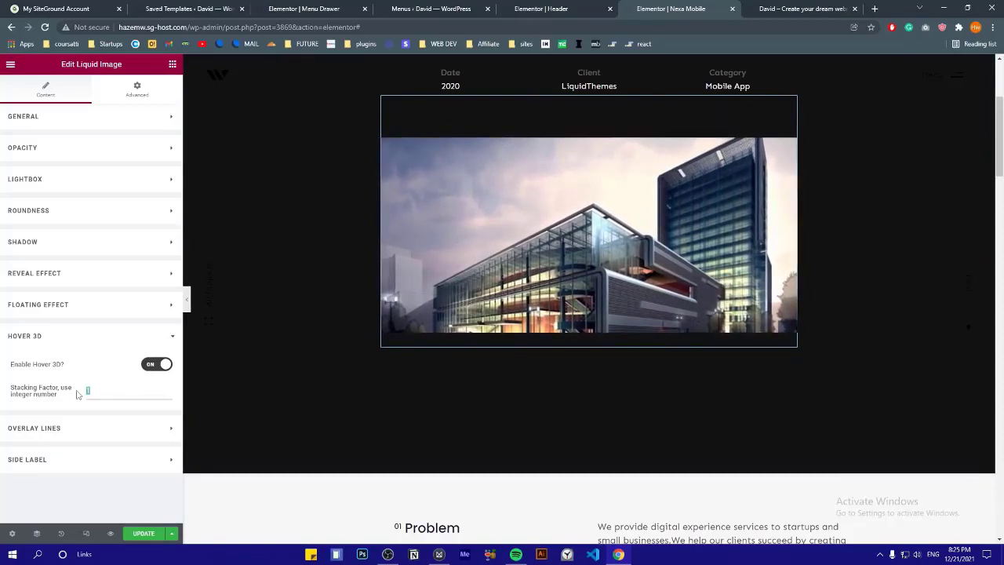
type("3")
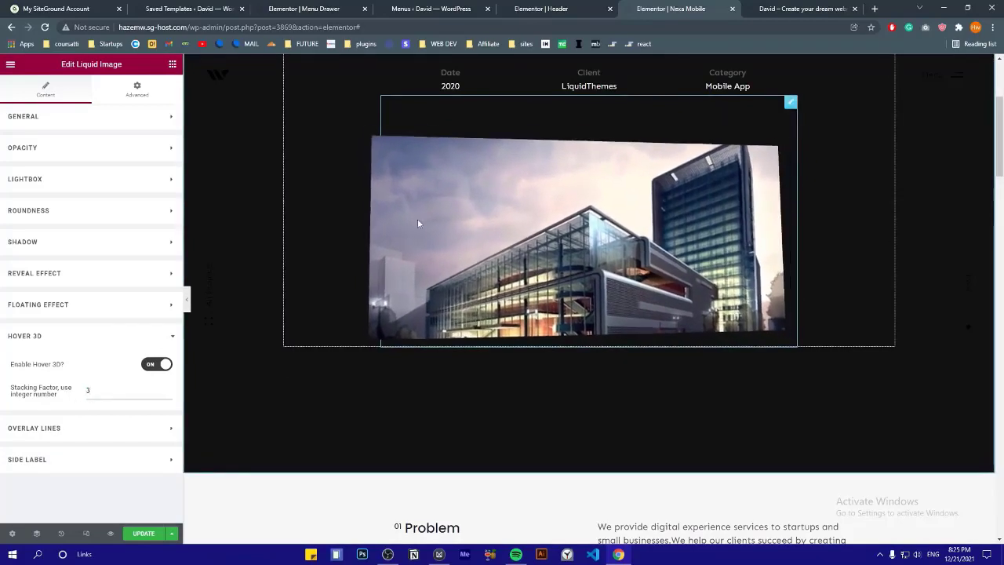
scroll(596, 226, "up", 2)
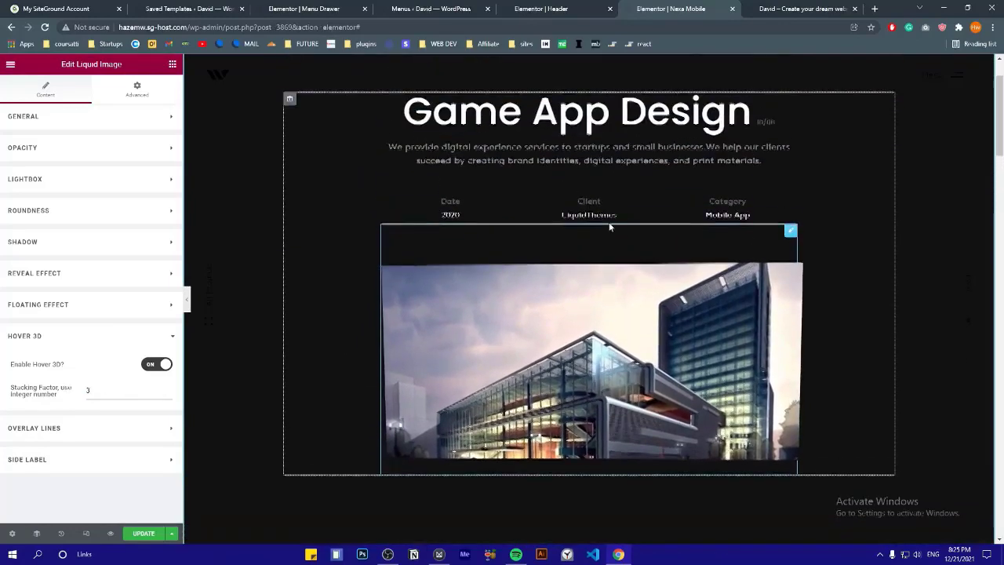
left_click_drag(97, 392, 77, 398)
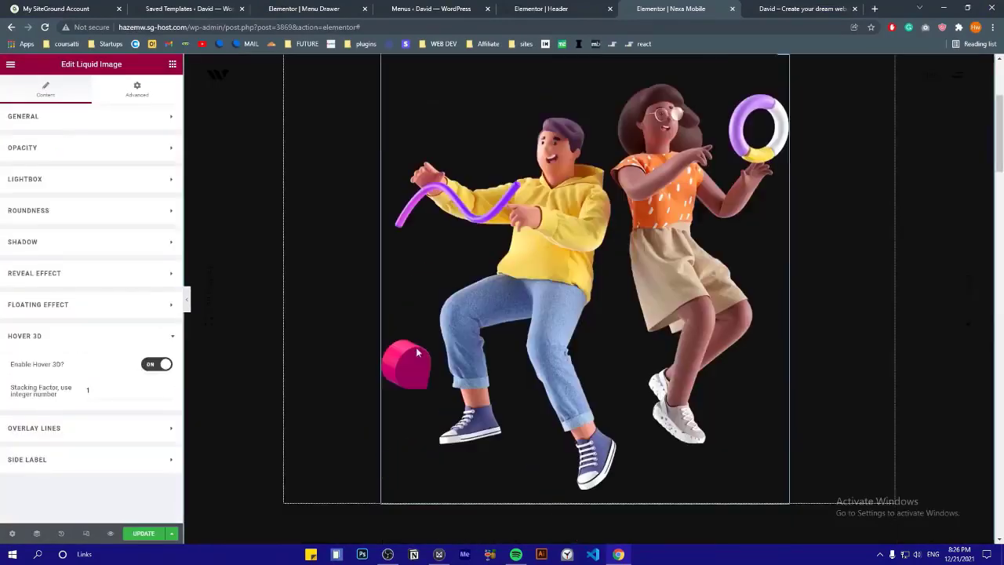
scroll(326, 472, "up", 2)
Add overlay lines over the image and open their colour choices
left_click(117, 427)
left_click(156, 396)
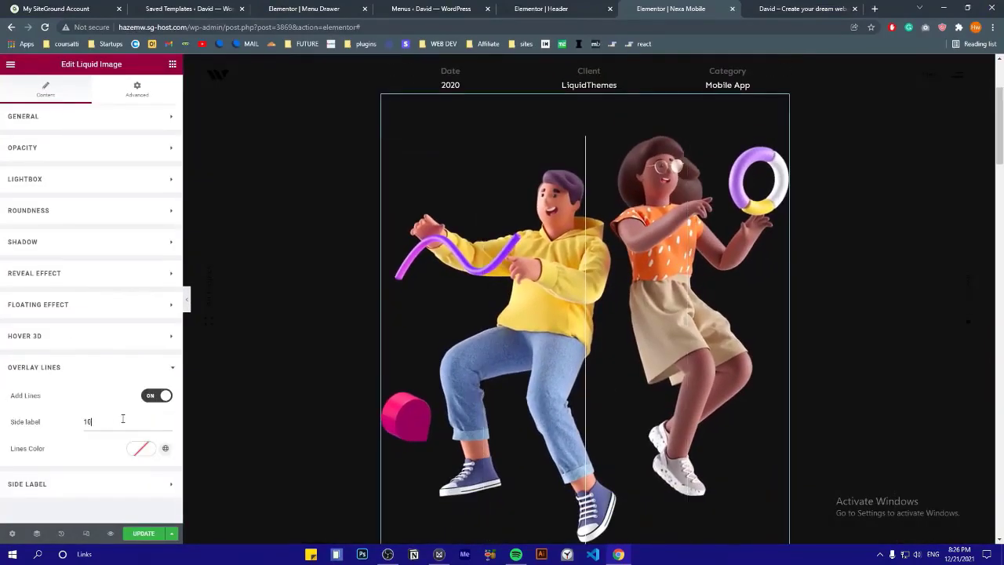
left_click(141, 449)
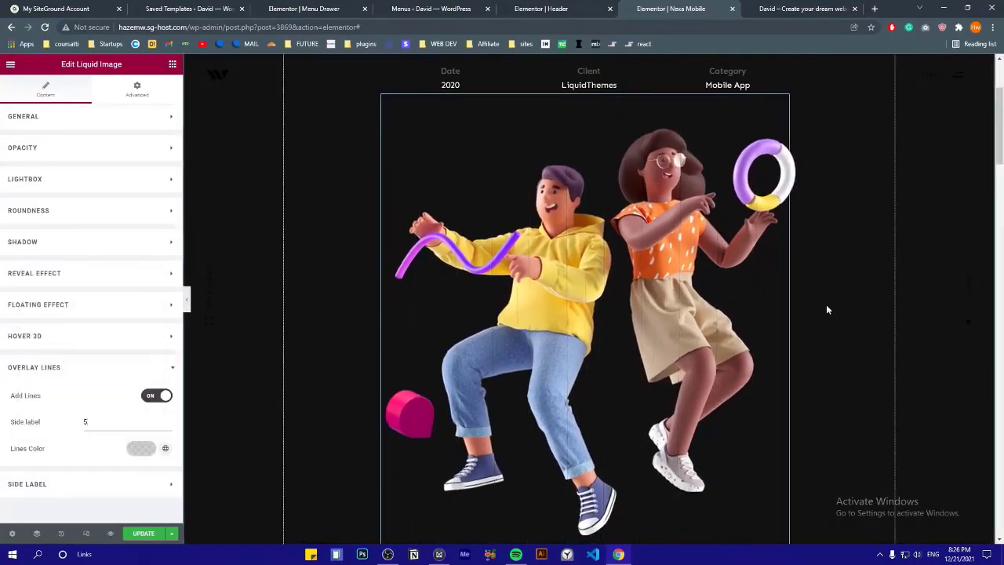
scroll(502, 329, "up", 2)
Add a right-aligned side label reading 'game game' with a coloured background bar
left_click(91, 484)
left_click(156, 427)
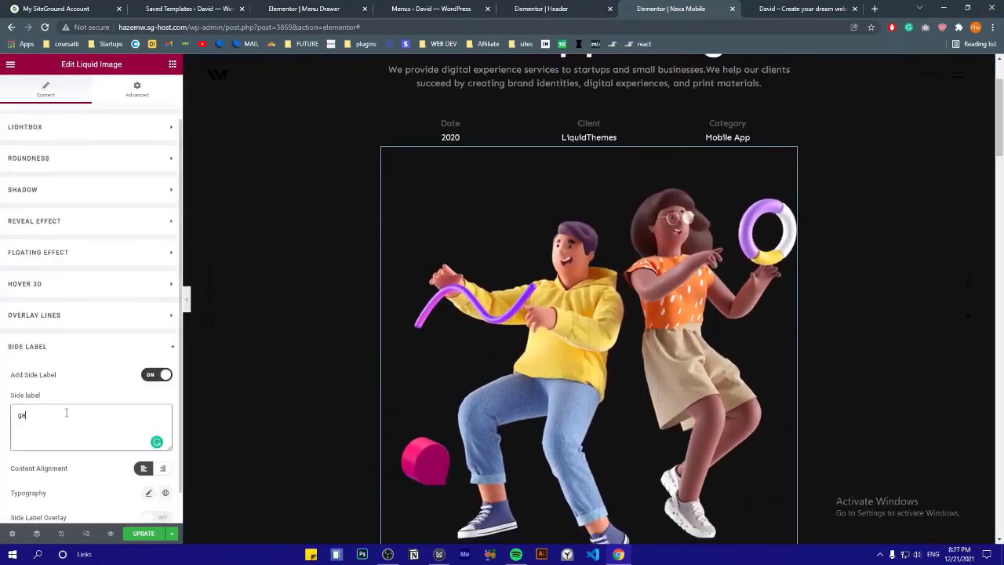
type("me game")
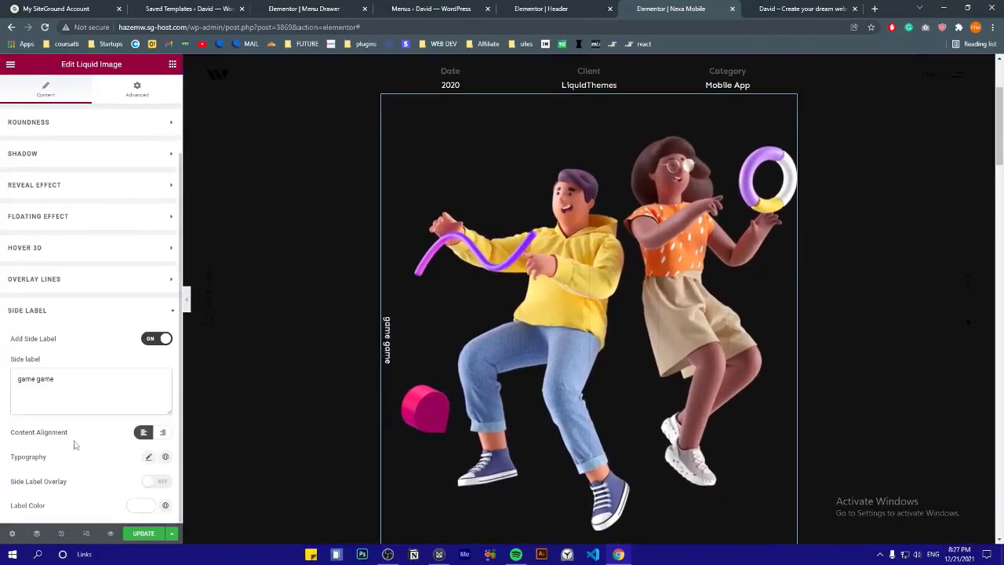
left_click(162, 407)
left_click(157, 457)
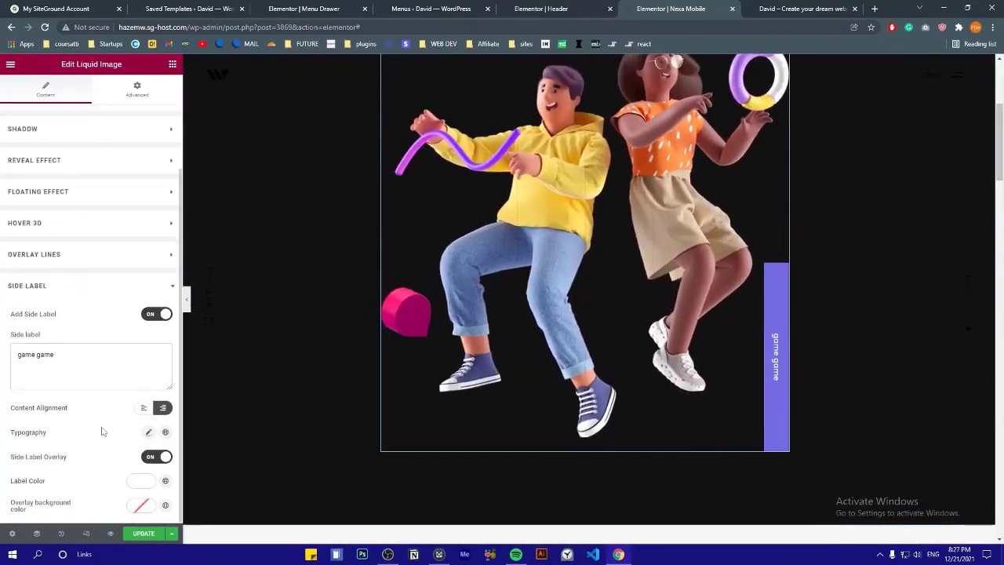
left_click(141, 480)
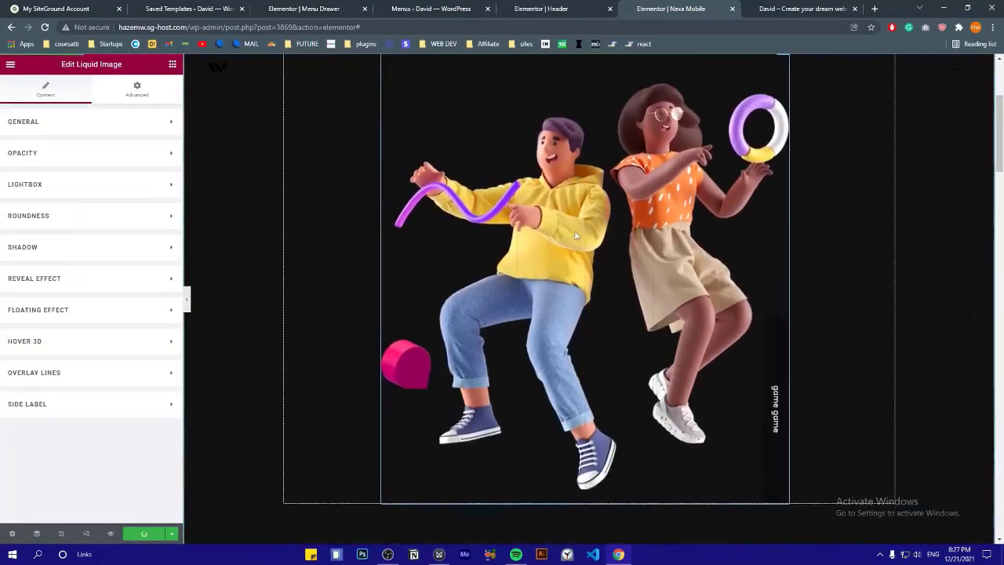
Save the updated Nexa Mobile project page
scroll(574, 231, "down", 5)
key("ctrl+s")
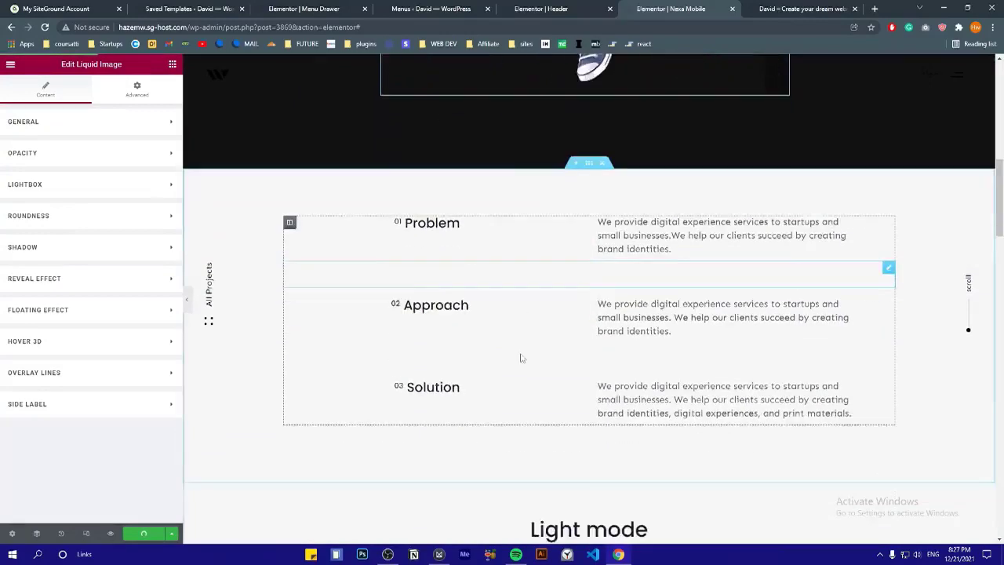
scroll(471, 267, "down", 4)
scroll(481, 301, "up", 3)
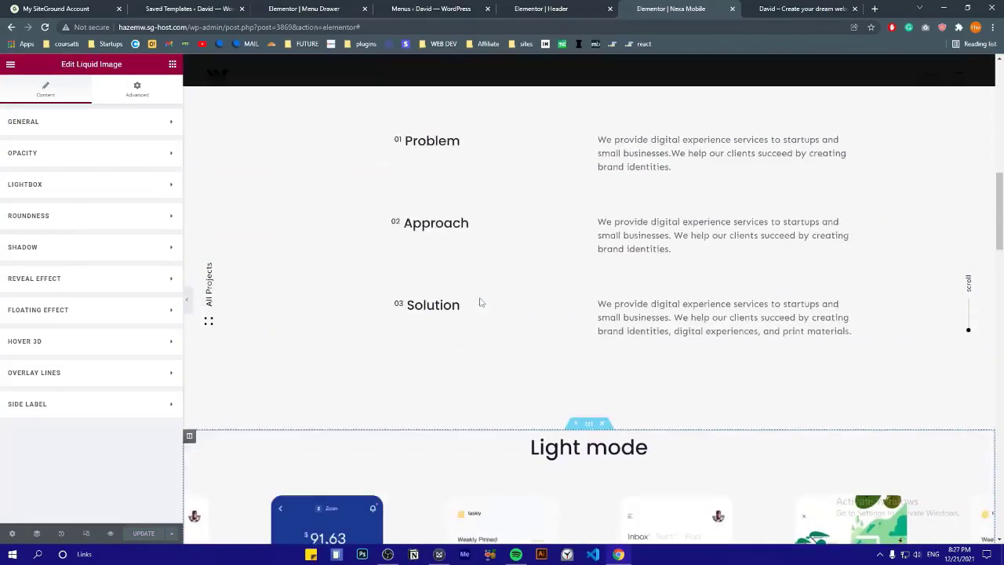
scroll(480, 302, "up", 1)
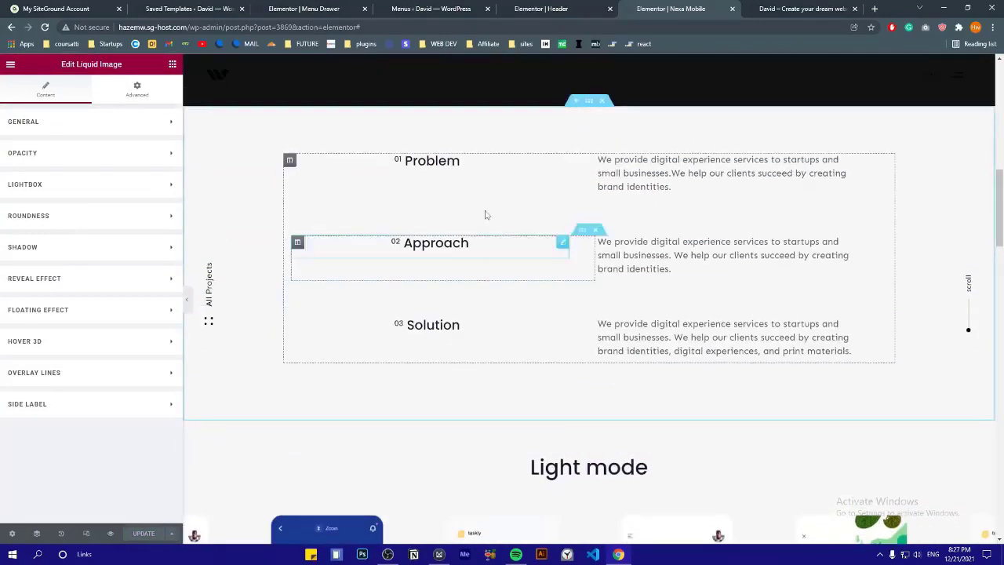
Select the Problem, Approach and Solution headings and description texts for editing
left_click(643, 185)
scroll(511, 181, "down", 1)
left_click(493, 237)
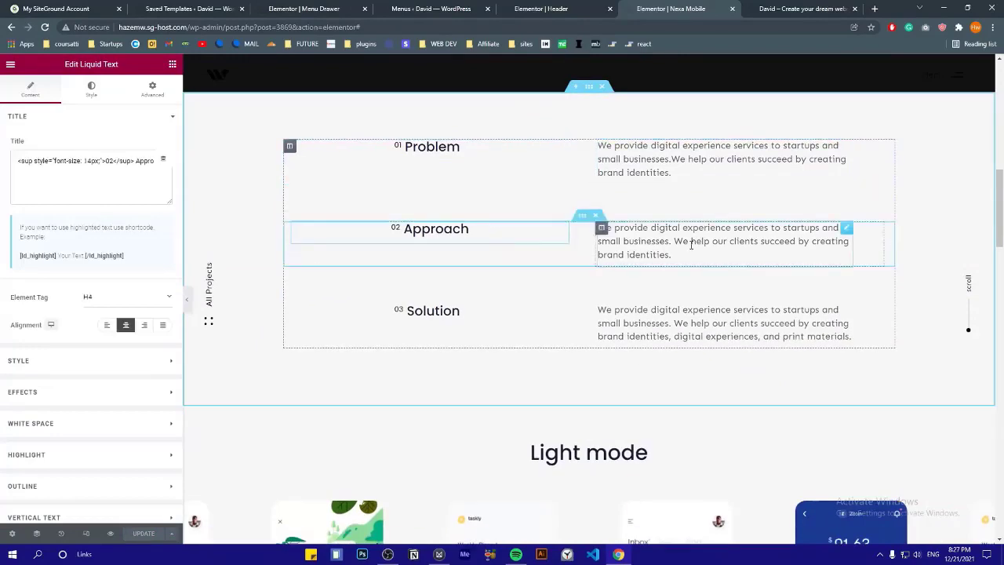
left_click(691, 244)
left_click(498, 312)
left_click(651, 318)
scroll(659, 254, "down", 4)
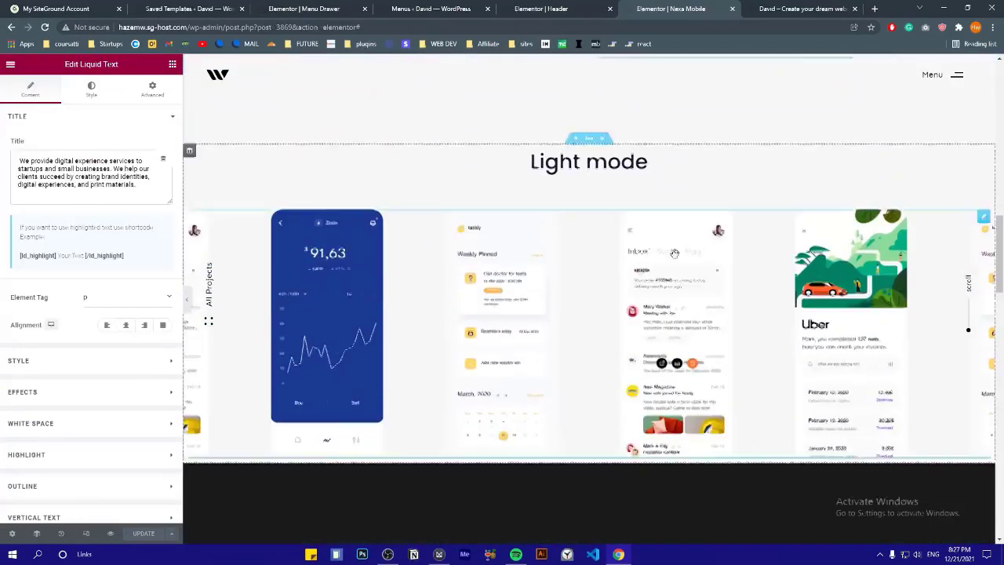
Inspect the Light mode carousel's first and third slides, viewing slide content as HTML
left_click(499, 239)
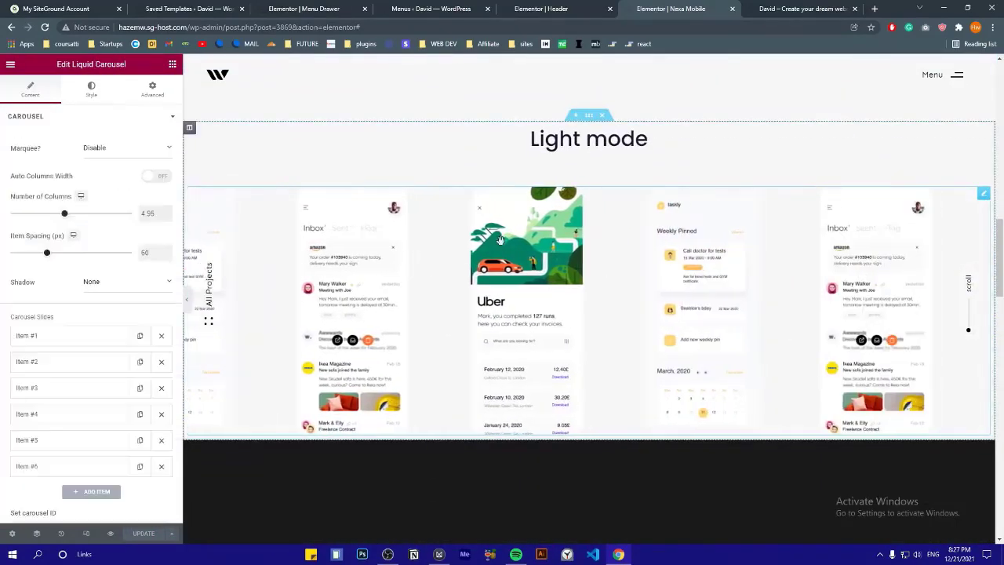
left_click(27, 335)
scroll(93, 299, "down", 2)
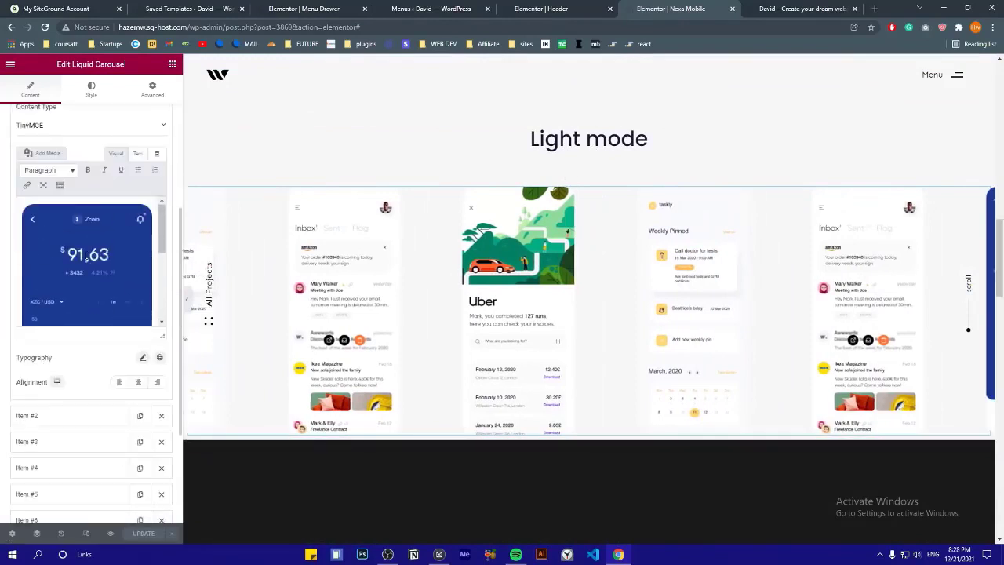
scroll(62, 186, "up", 2)
left_click(67, 182)
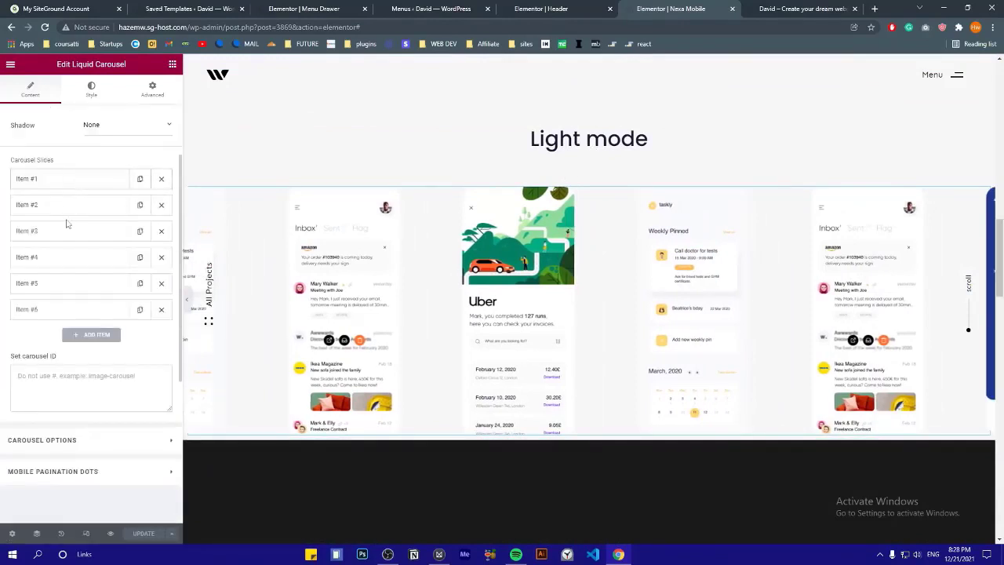
left_click(63, 231)
scroll(70, 415, "down", 3)
scroll(70, 392, "up", 3)
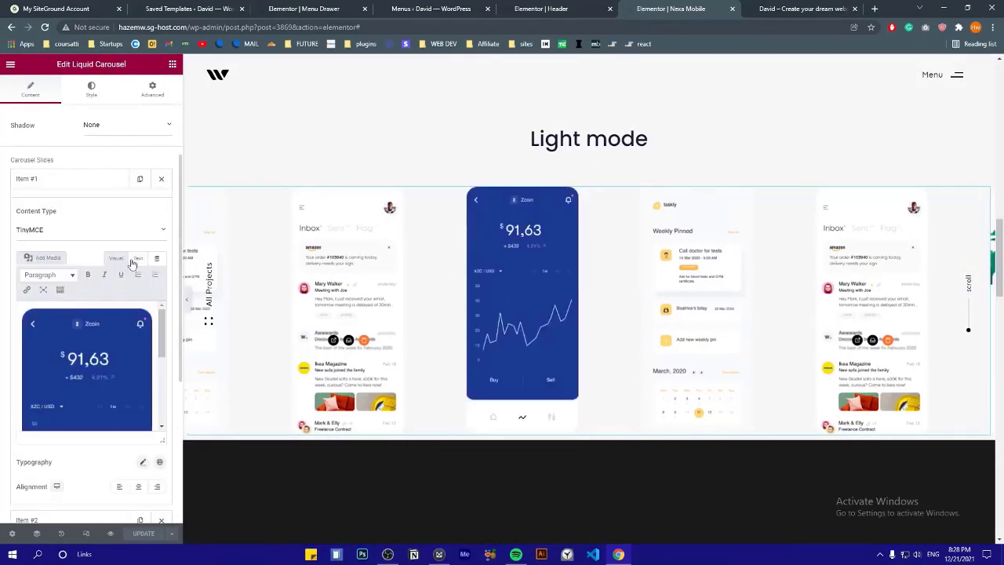
left_click(138, 259)
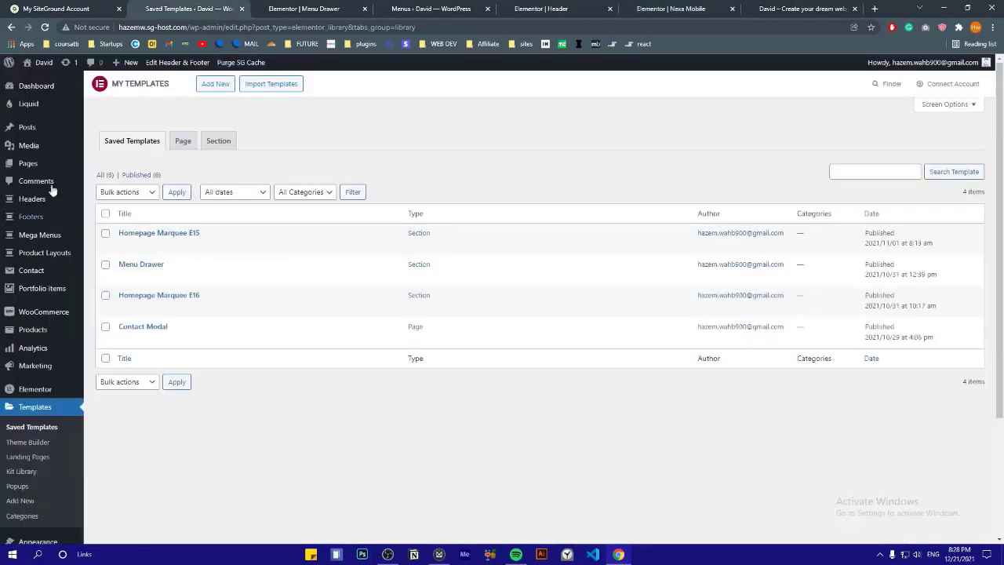
mouse_move(23, 148)
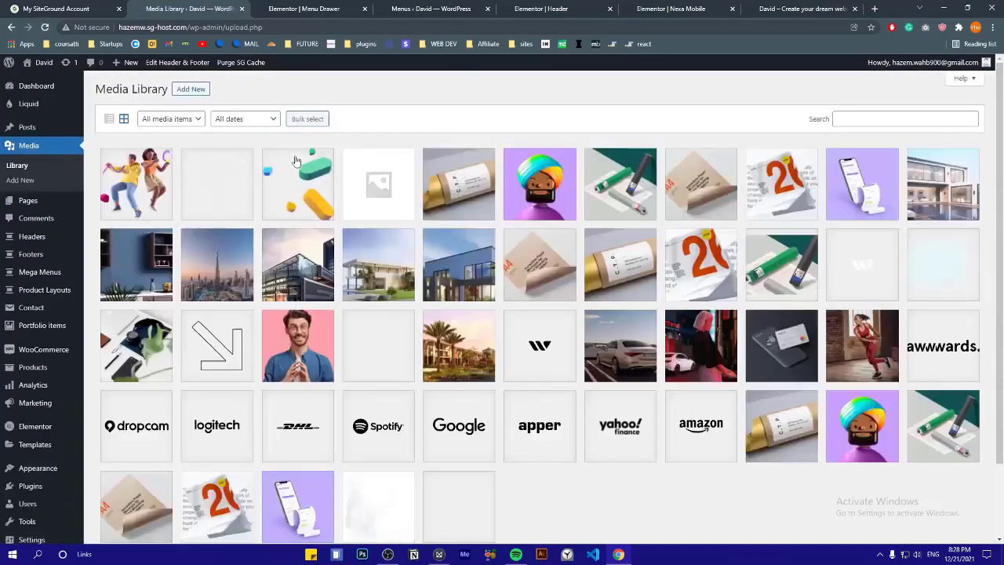
Paste the kitchen image's Media Library URL into the first carousel slide's image source
left_click(138, 286)
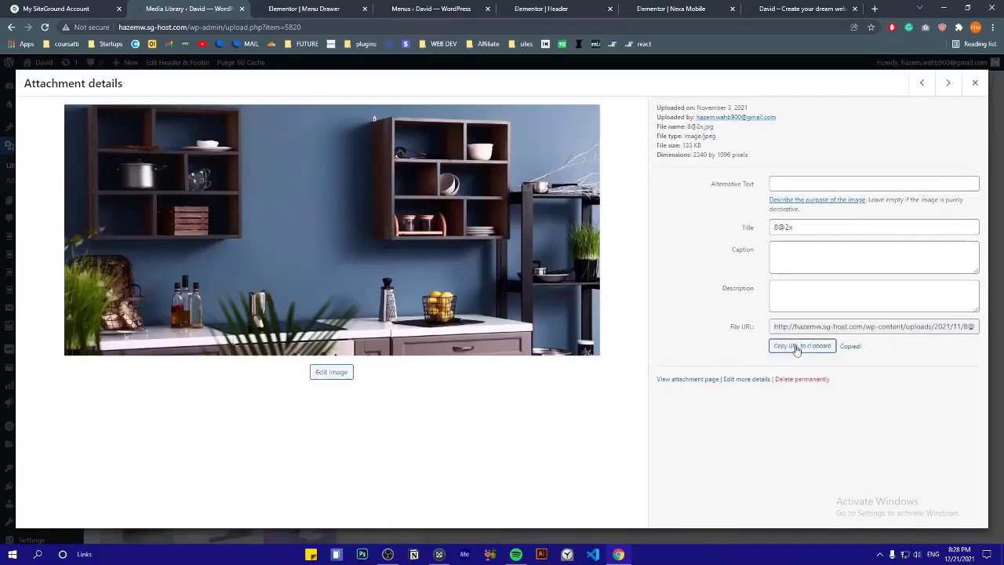
left_click(676, 10)
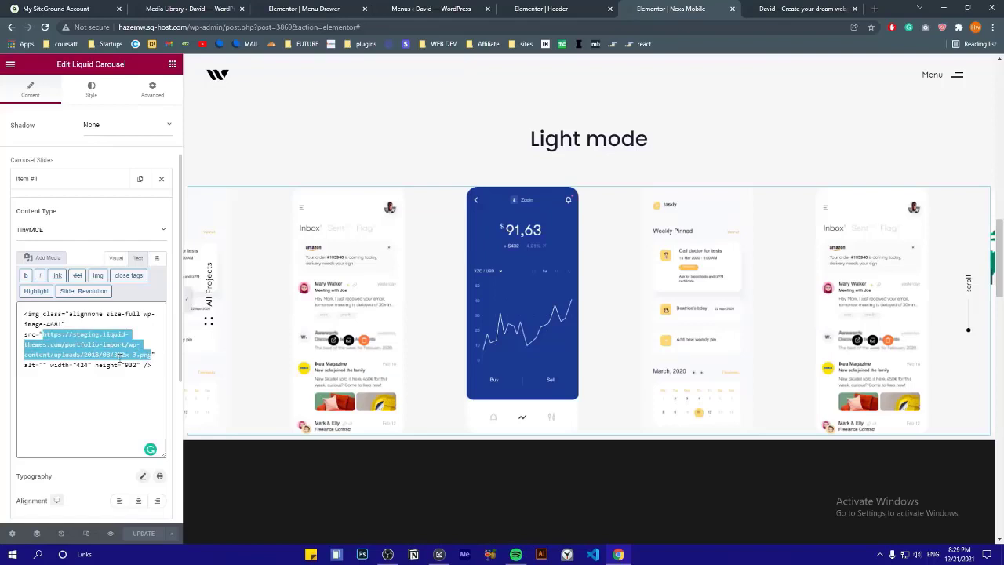
right_click(115, 353)
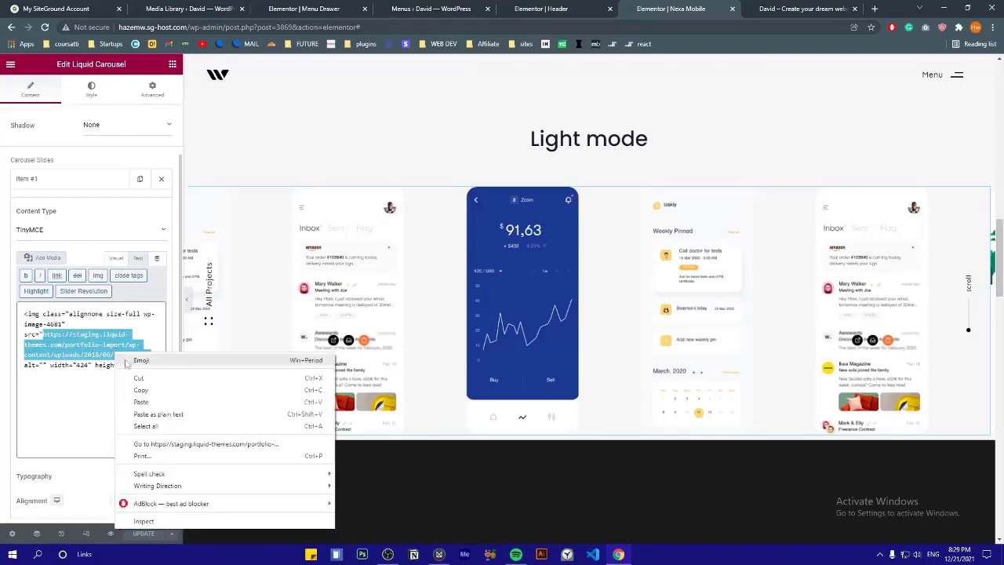
left_click(141, 402)
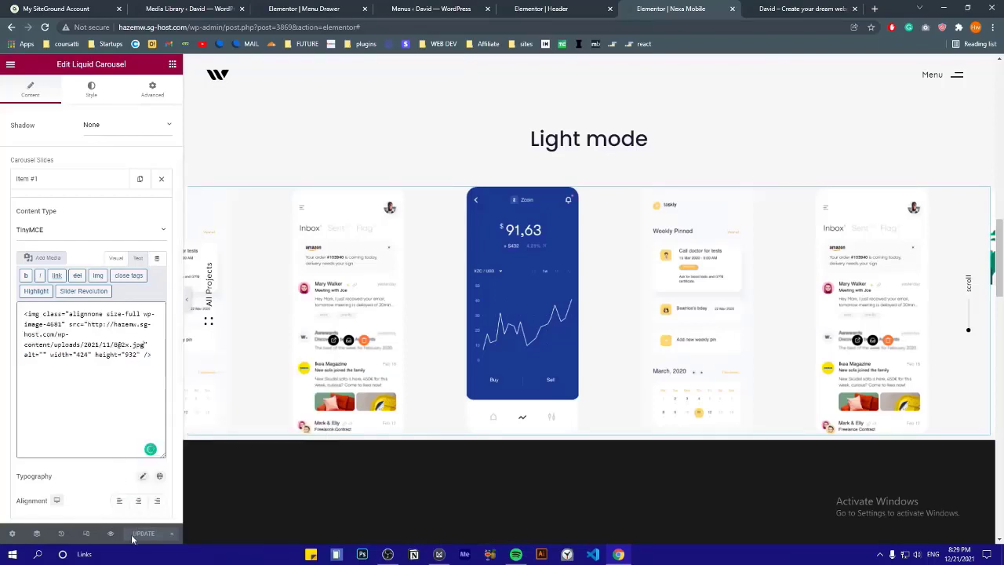
left_click(85, 178)
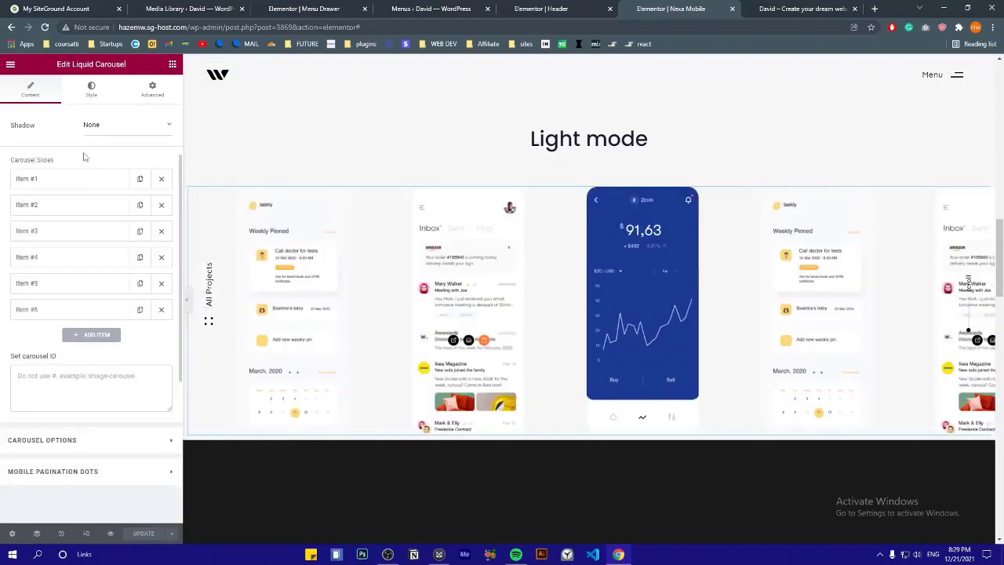
Look over another carousel slide and the carousel's stretch options
left_click(170, 534)
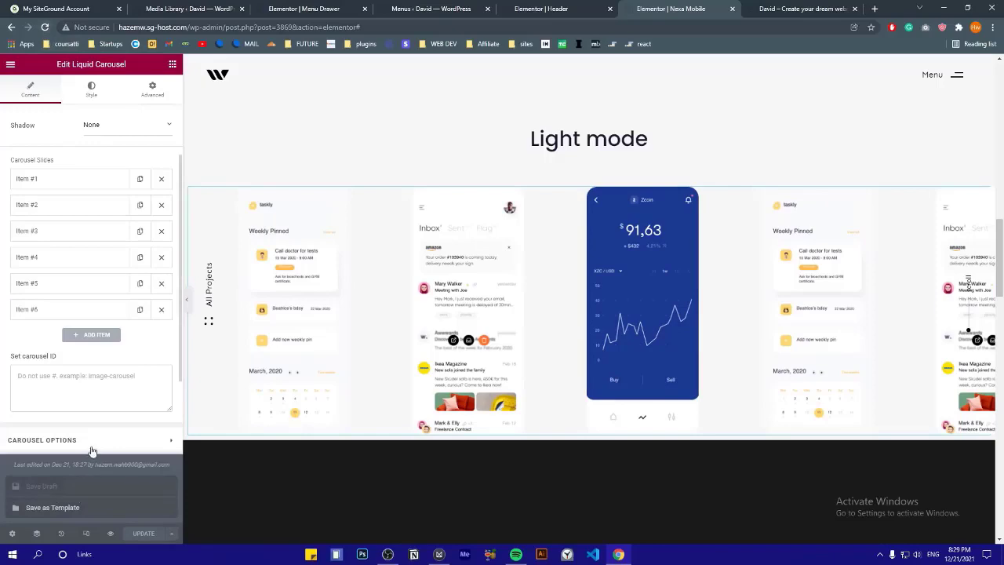
left_click(45, 283)
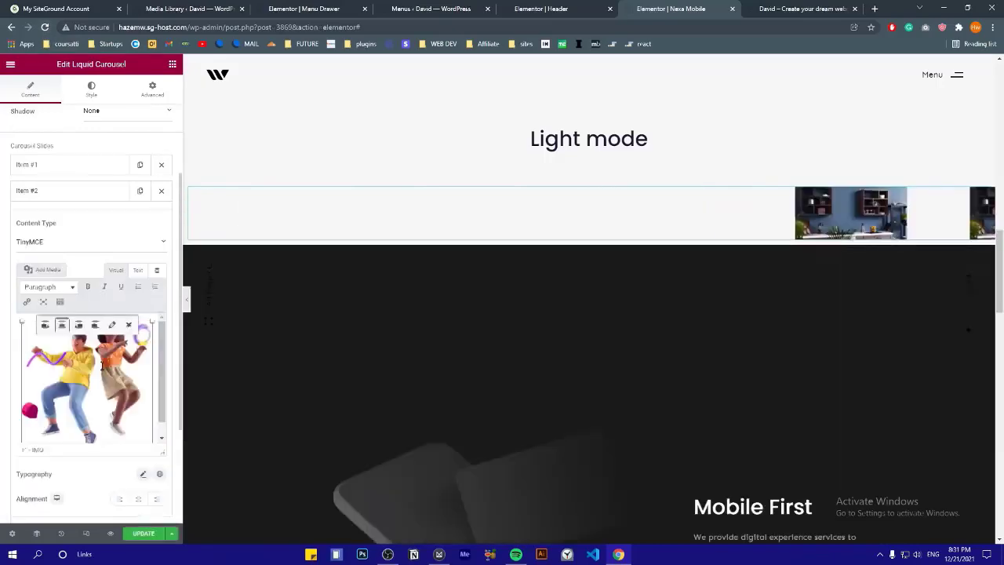
left_click(42, 504)
scroll(69, 219, "down", 3)
scroll(471, 314, "up", 1)
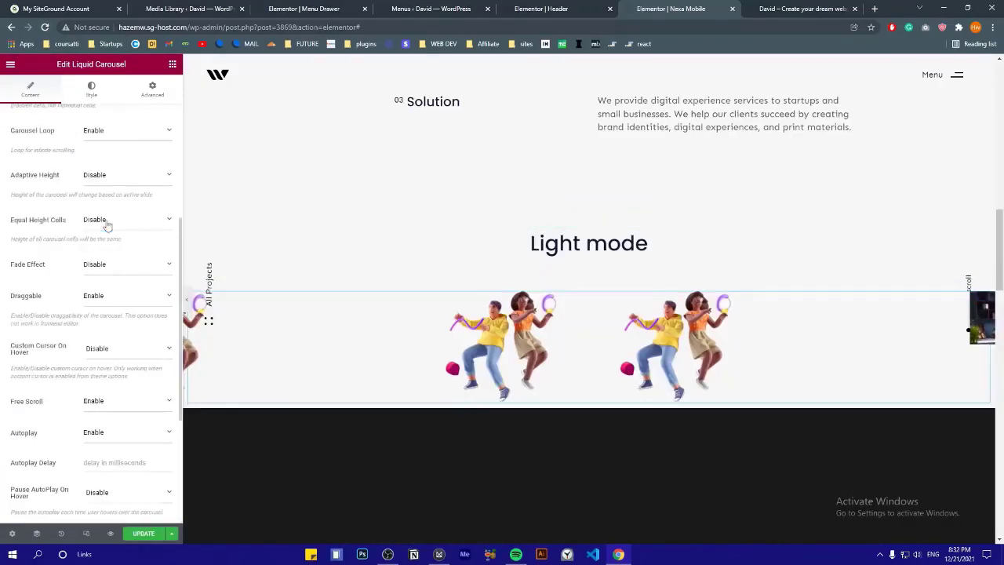
scroll(97, 167, "up", 2)
left_click(96, 211)
left_click(94, 225)
scroll(86, 178, "up", 1)
scroll(98, 283, "down", 8)
scroll(99, 282, "up", 8)
Add another slide to the carousel and retitle its heading to 'Project'
left_click(71, 116)
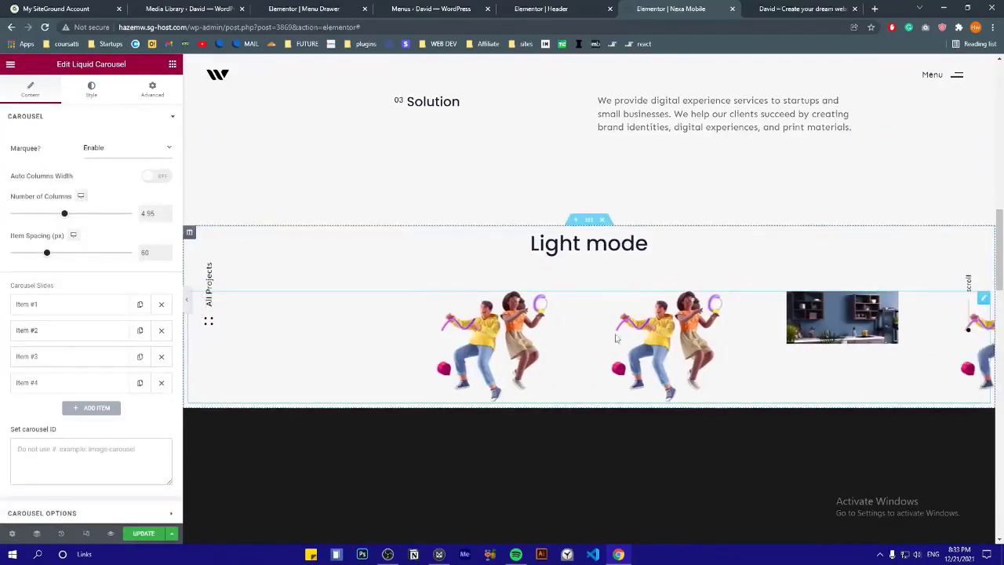
scroll(67, 304, "down", 1)
left_click(140, 322)
left_click(140, 322)
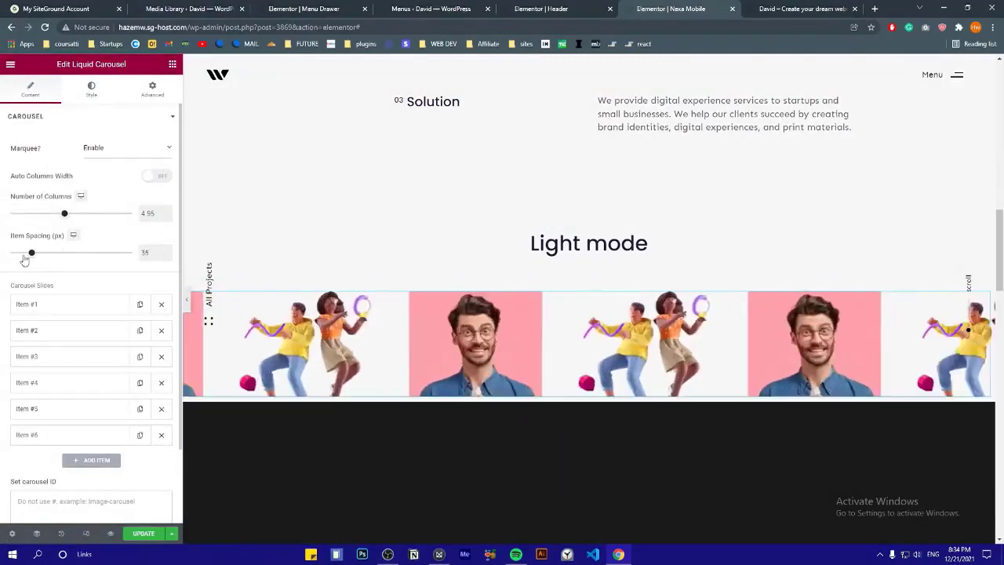
scroll(589, 236, "down", 1)
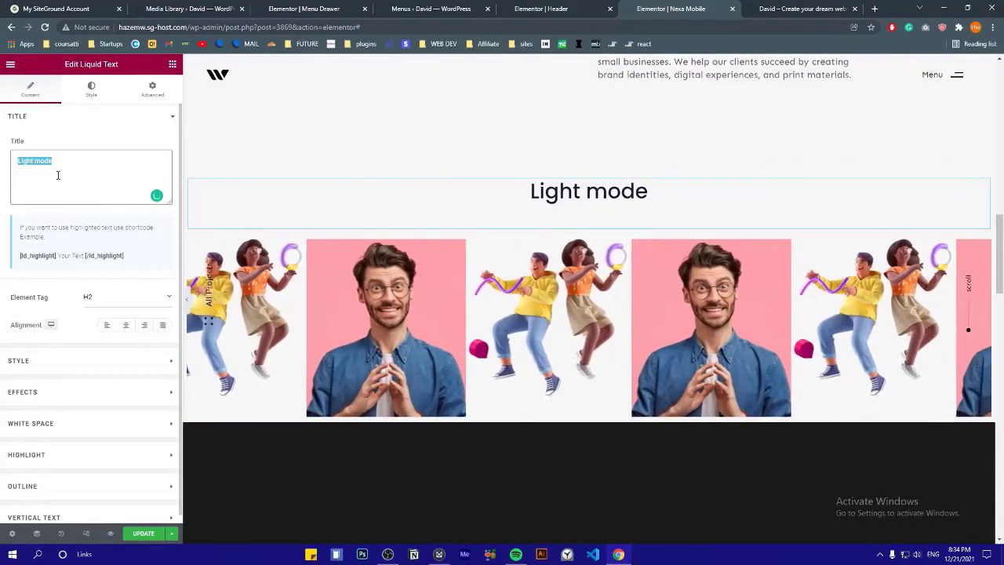
type("Project")
Select the phone mockups carousel and preview the portfolio page in a new tab
scroll(583, 278, "down", 3)
scroll(596, 259, "down", 2)
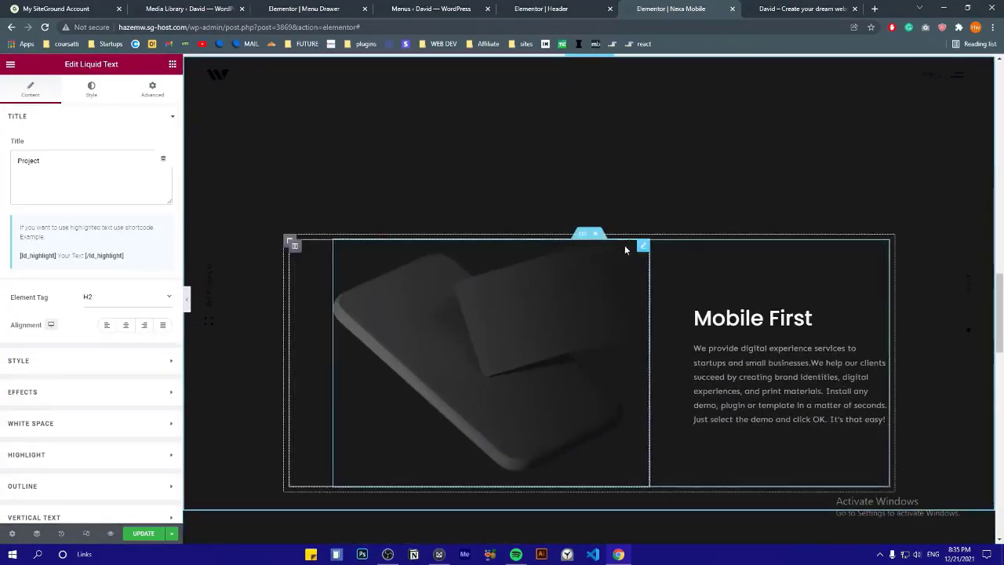
scroll(625, 250, "down", 2)
scroll(604, 258, "up", 2)
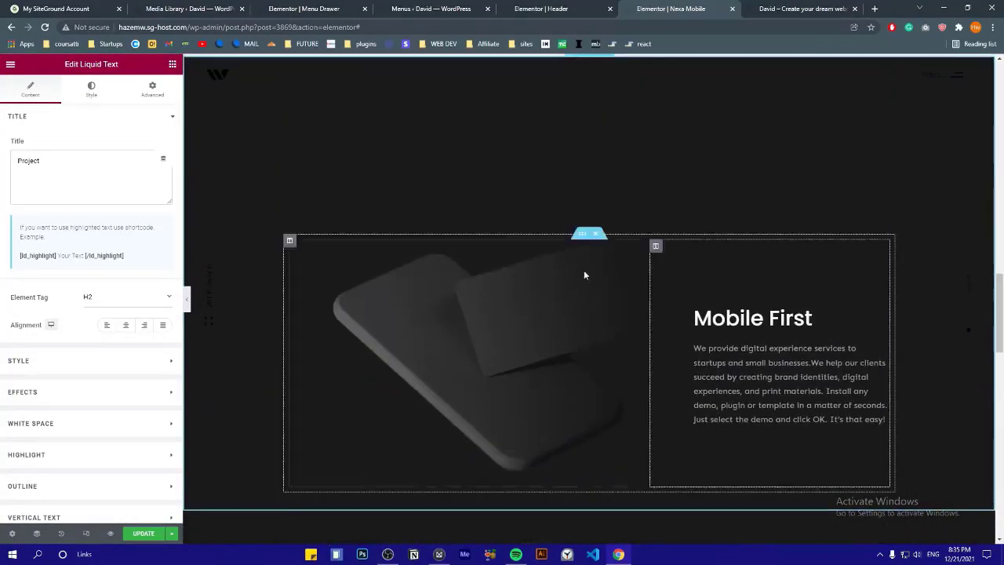
scroll(583, 270, "down", 3)
scroll(558, 239, "down", 3)
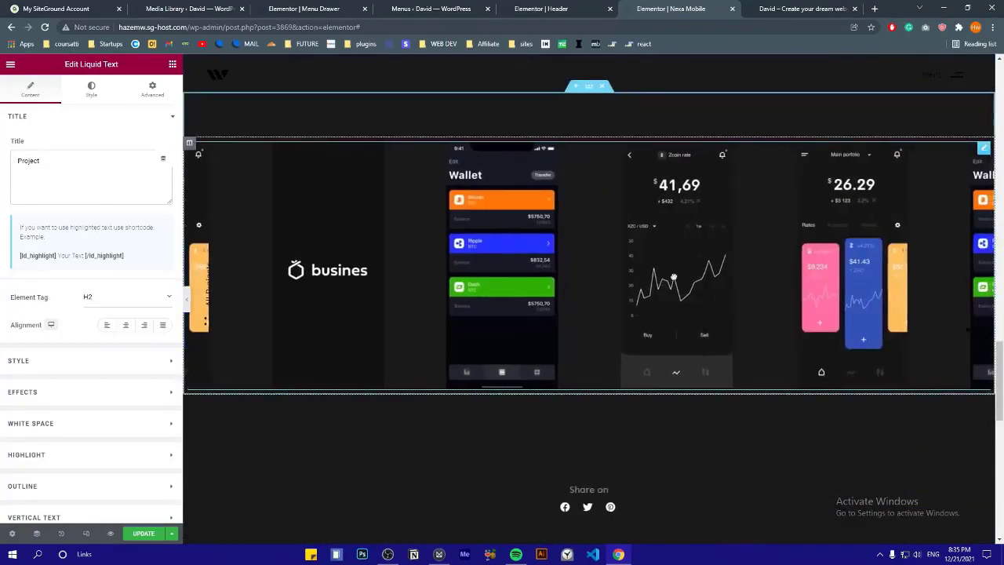
left_click(379, 264)
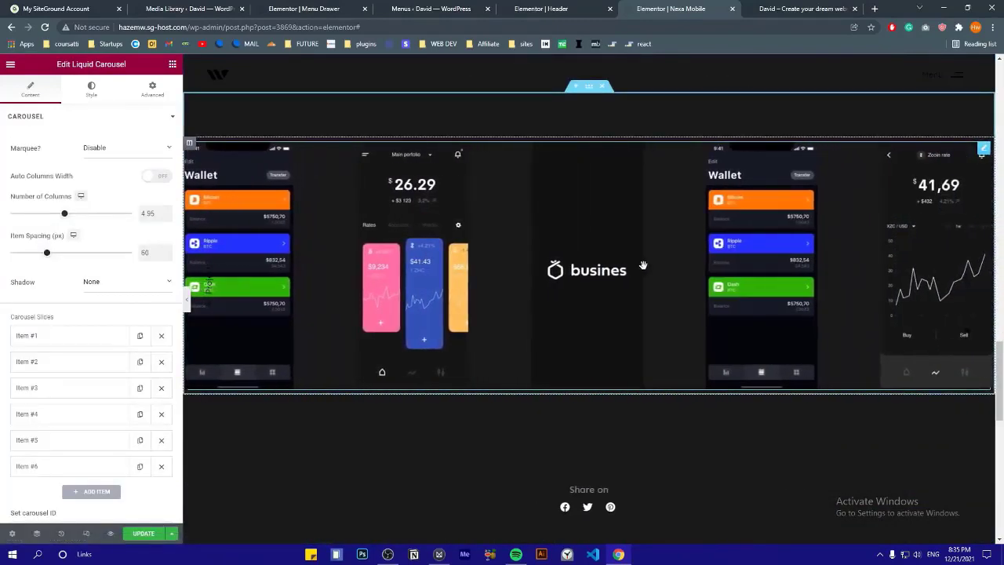
scroll(643, 265, "up", 3)
scroll(643, 265, "up", 3)
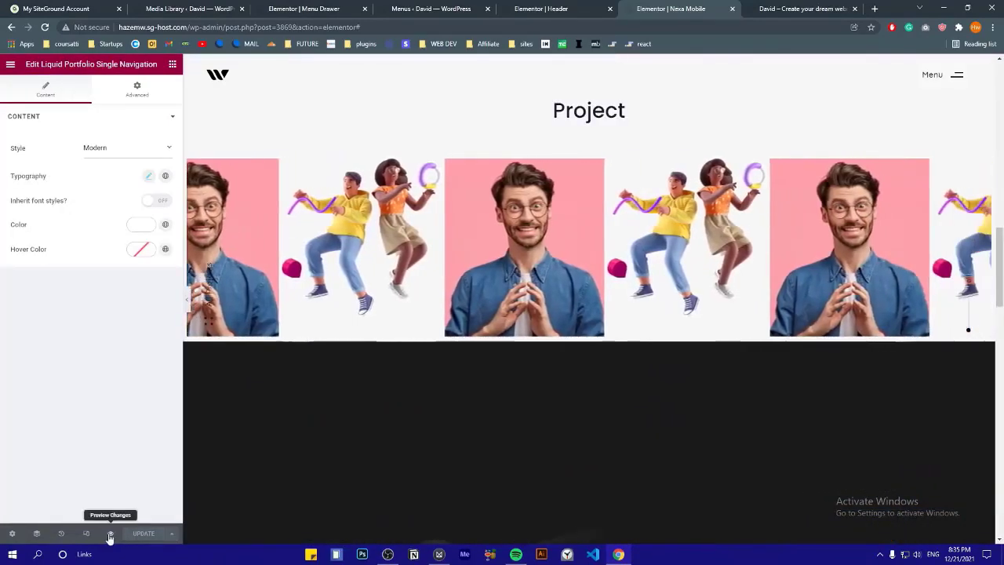
left_click(110, 535)
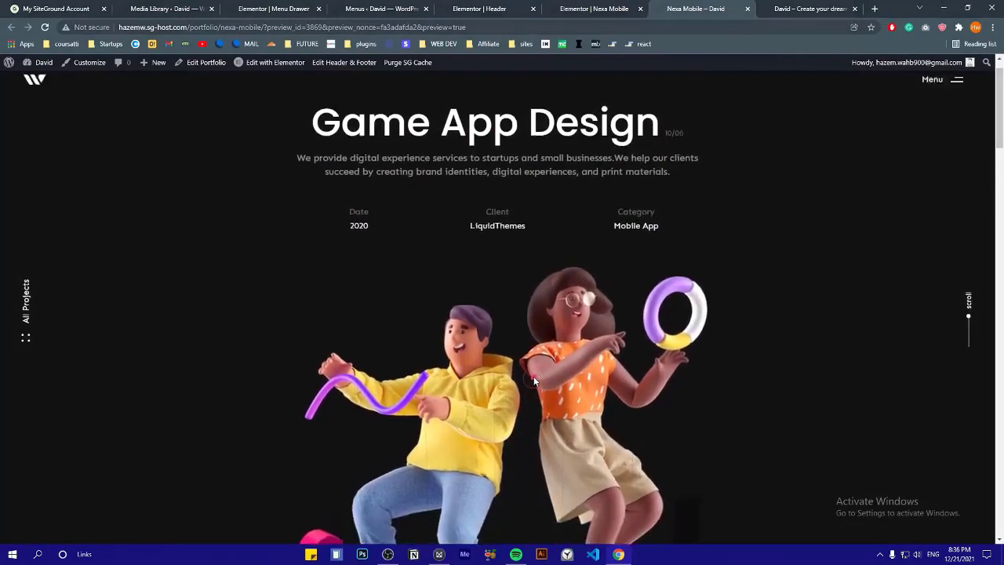
Scroll through the Nexa Mobile preview and slide the Project image carousel sideways
scroll(494, 204, "up", 1)
left_click_drag(686, 168, 311, 157)
left_click(253, 199)
scroll(252, 199, "down", 2)
scroll(622, 298, "down", 4)
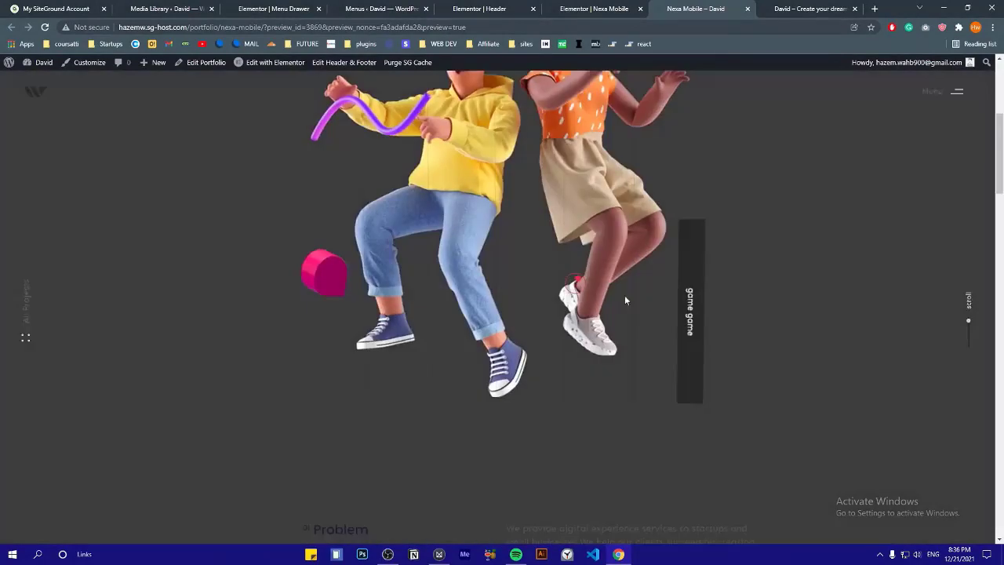
scroll(561, 230, "down", 6)
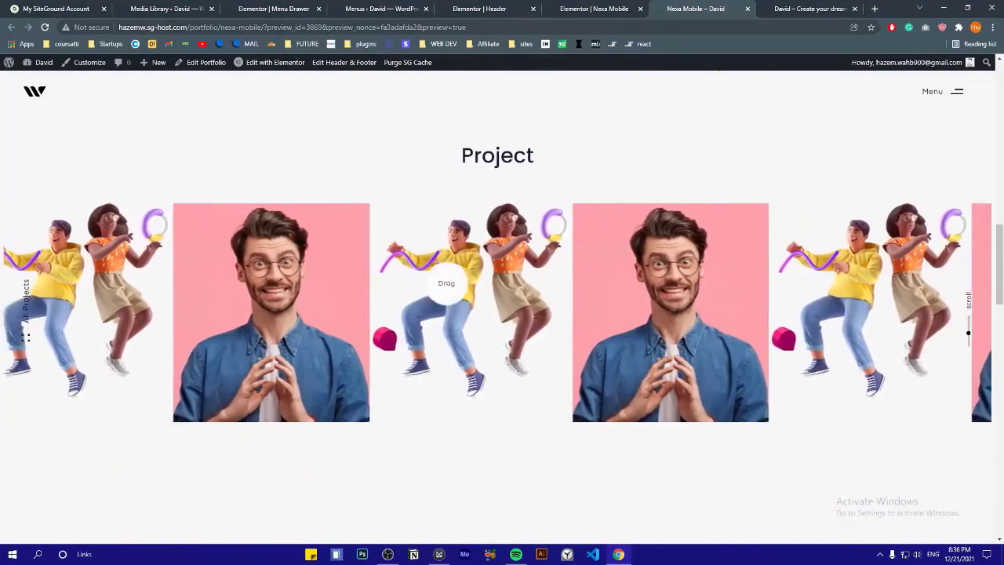
left_click_drag(447, 282, 463, 309)
scroll(463, 309, "down", 5)
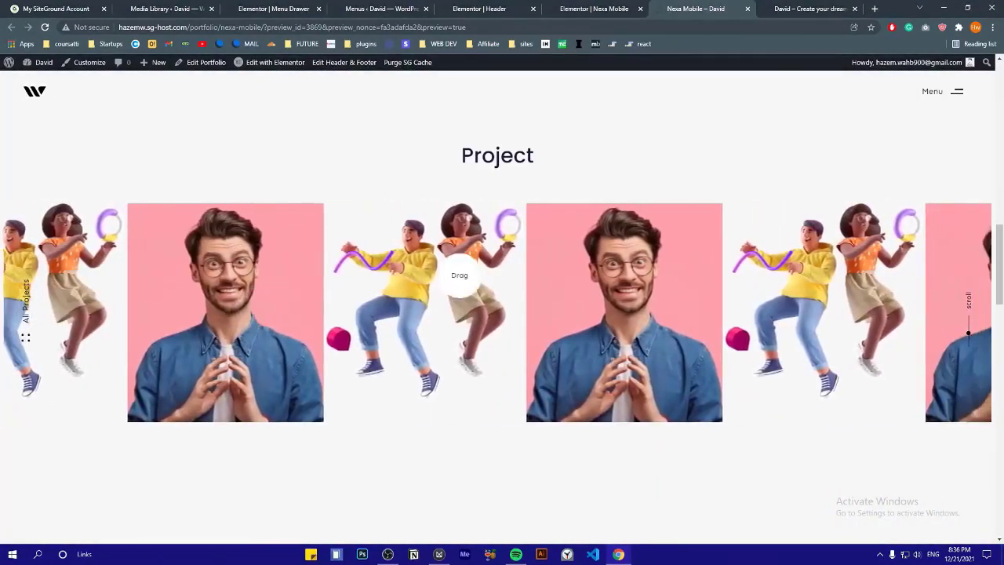
scroll(508, 233, "down", 10)
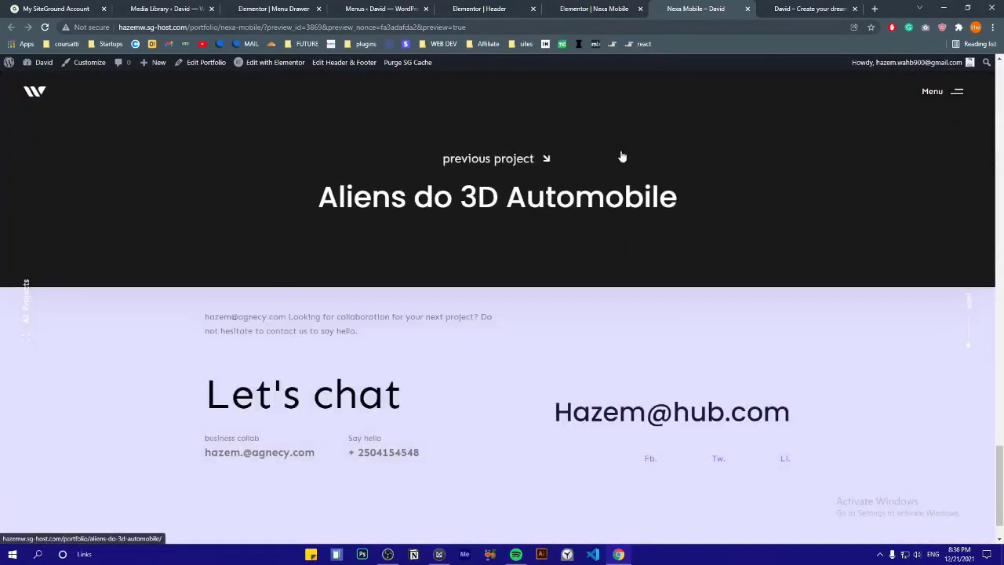
Switch through the open tabs to the Elementor Menu Drawer editor
left_click(594, 8)
left_click(381, 9)
left_click(298, 8)
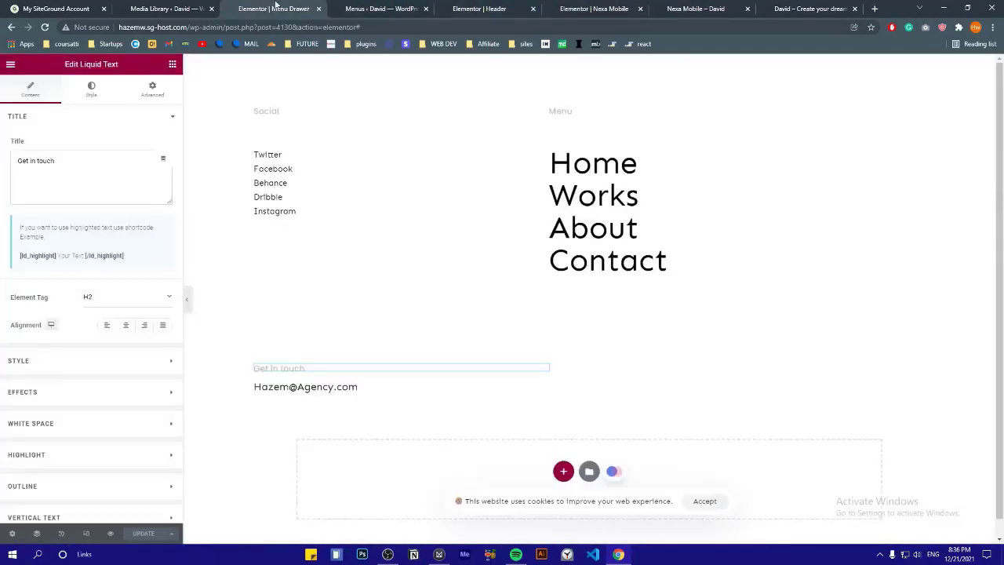
Trash all ten demo portfolio items and publish a new portfolio titled 'Netflix Project'
left_click(165, 8)
mouse_move(59, 308)
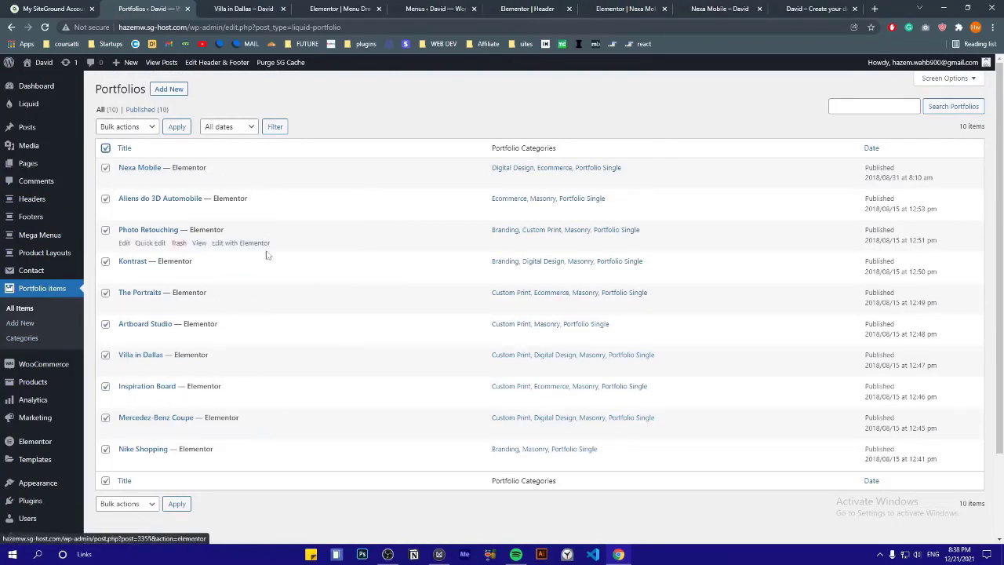
left_click(140, 132)
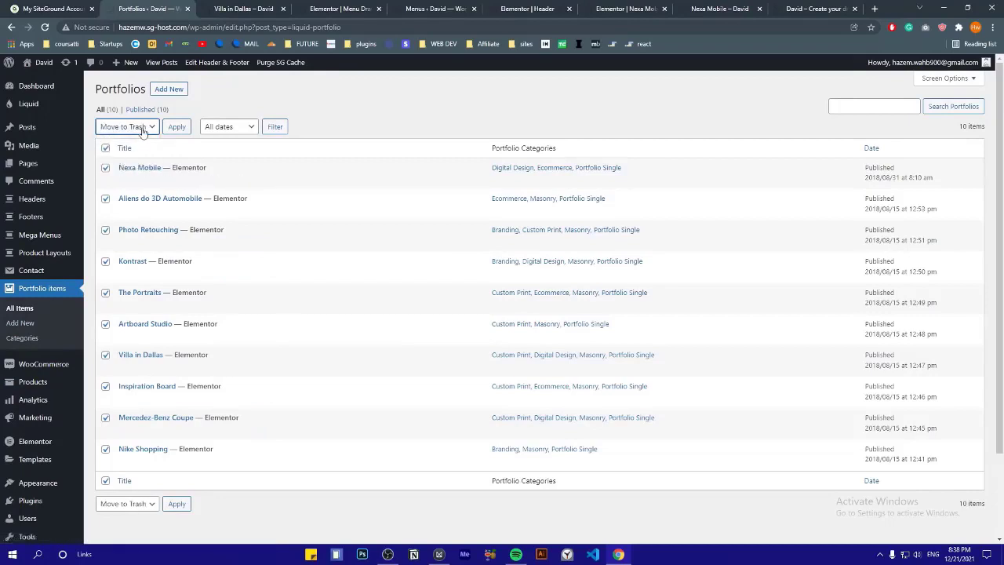
left_click(178, 128)
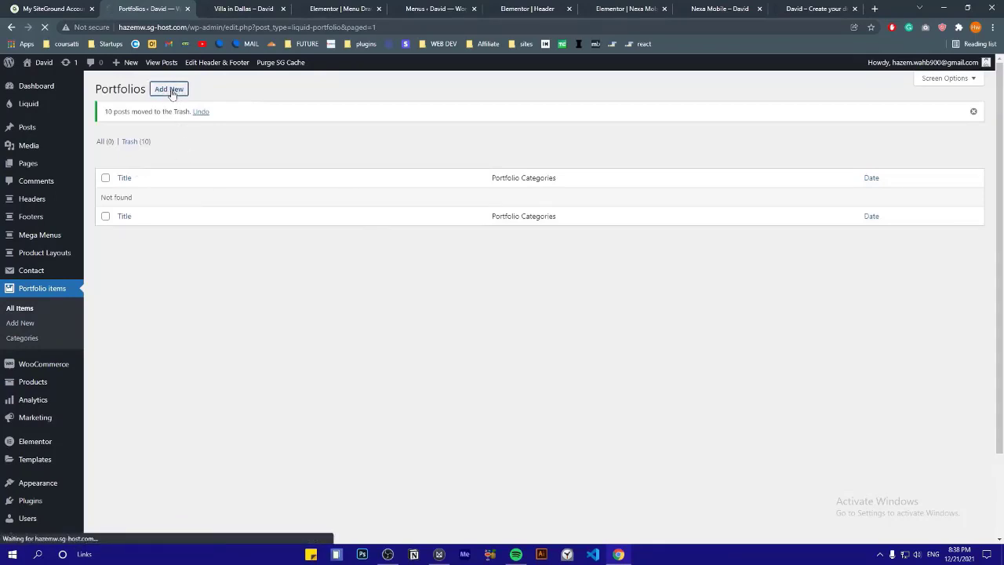
type("Netflix Project")
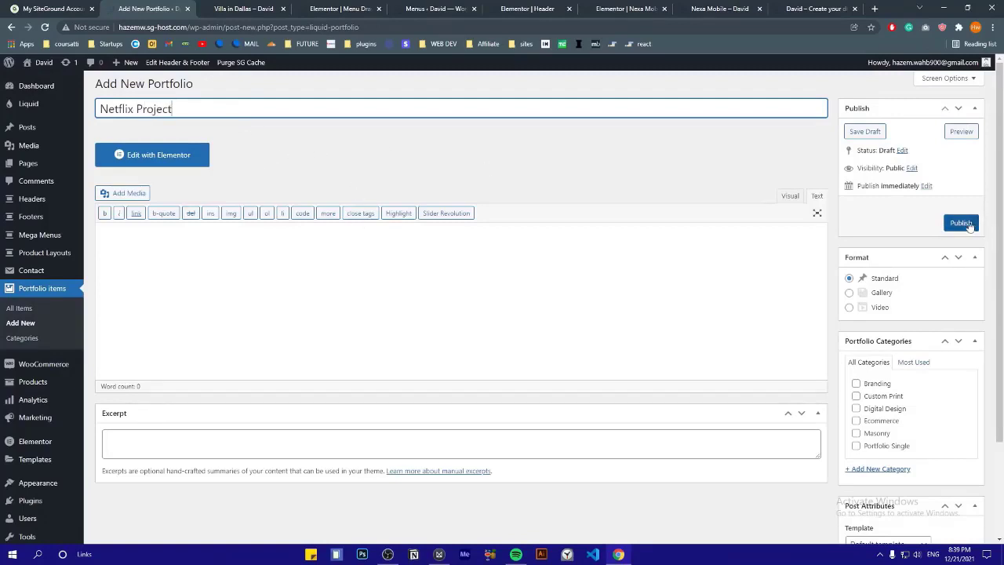
left_click(963, 224)
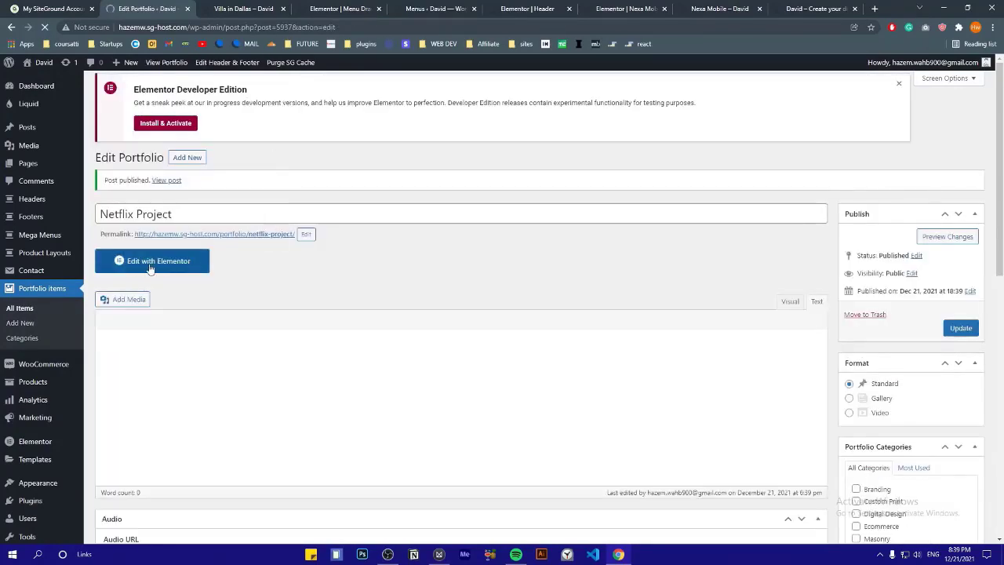
Open Netflix Project in Elementor and insert the 'Portfolio – The Portraits' page template from Hub Collections
left_click(150, 264)
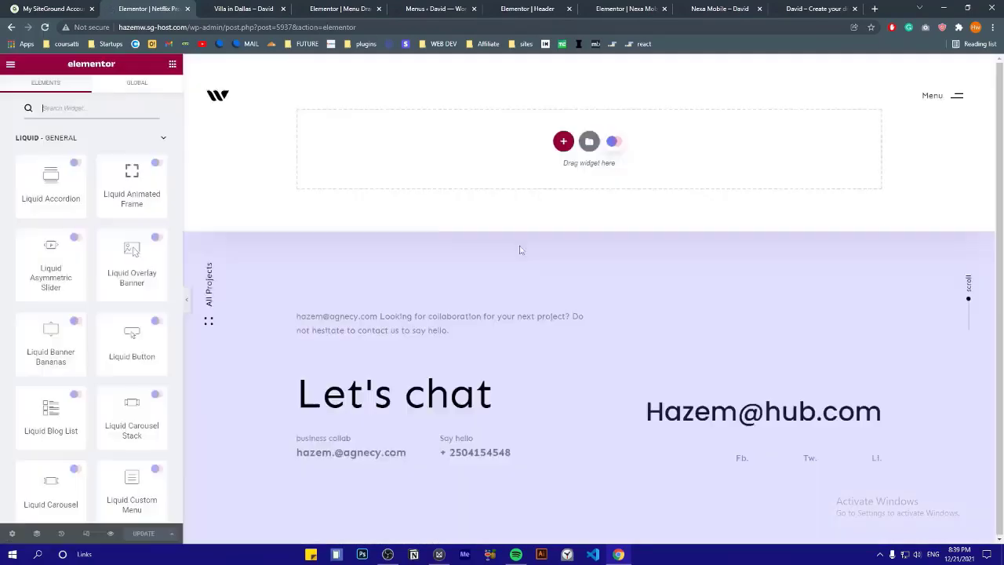
left_click(609, 142)
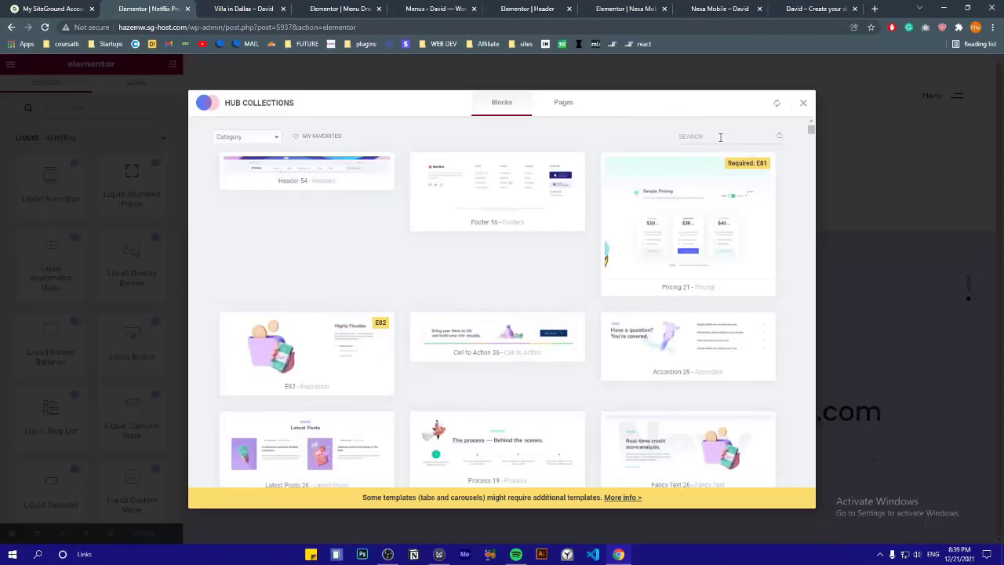
left_click(576, 111)
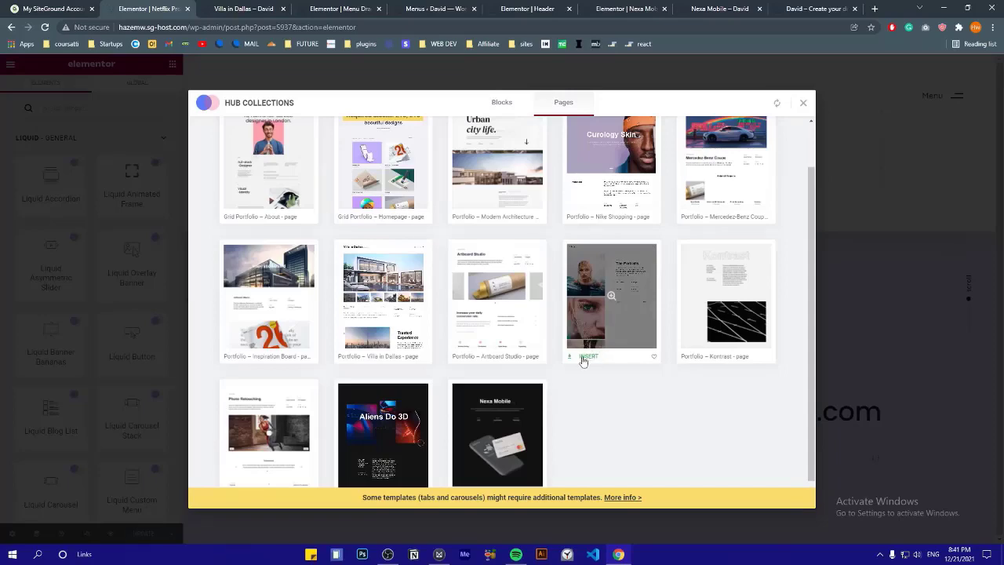
left_click(584, 357)
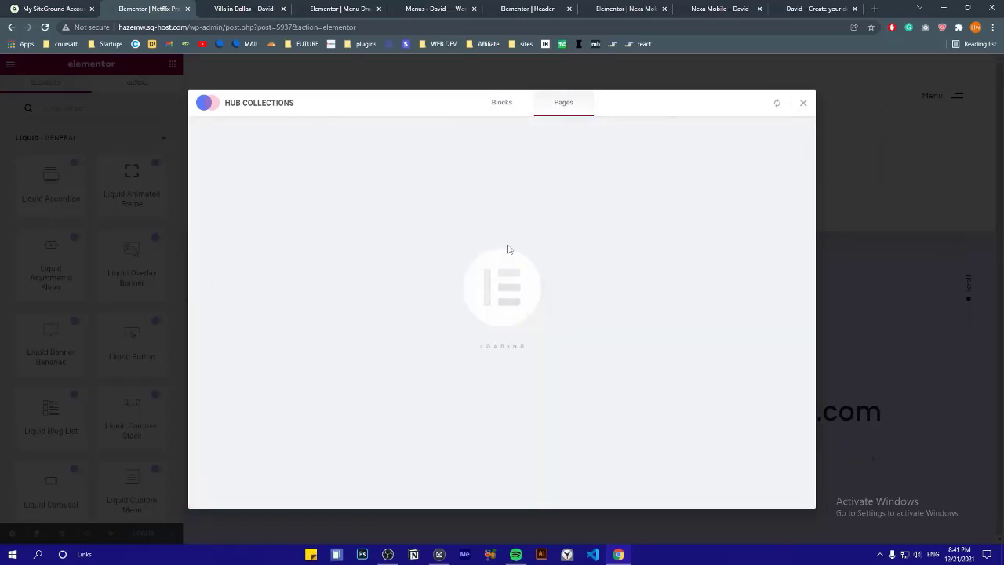
Scroll through the inserted Portraits template on the Netflix Project page
scroll(445, 221, "down", 3)
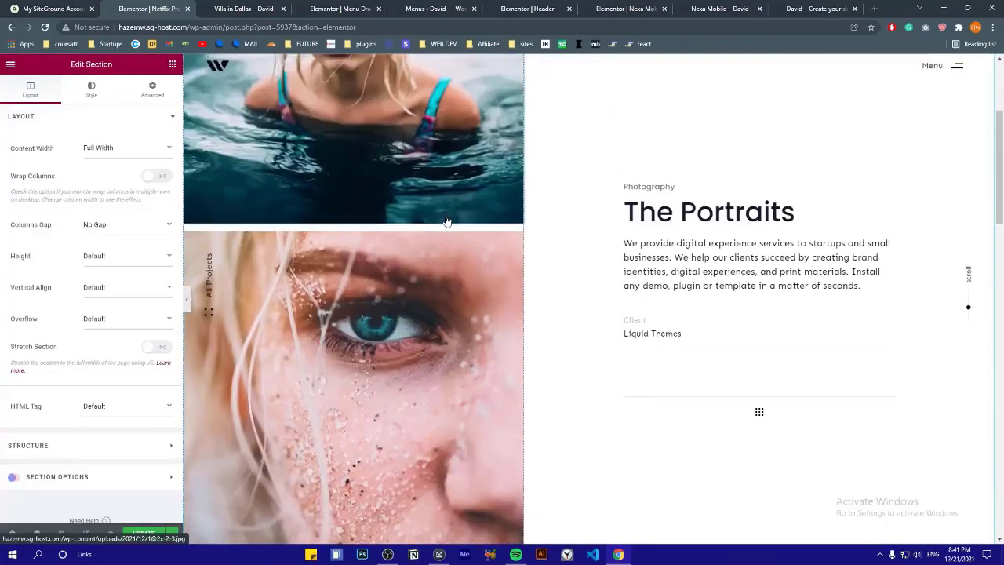
scroll(446, 220, "down", 10)
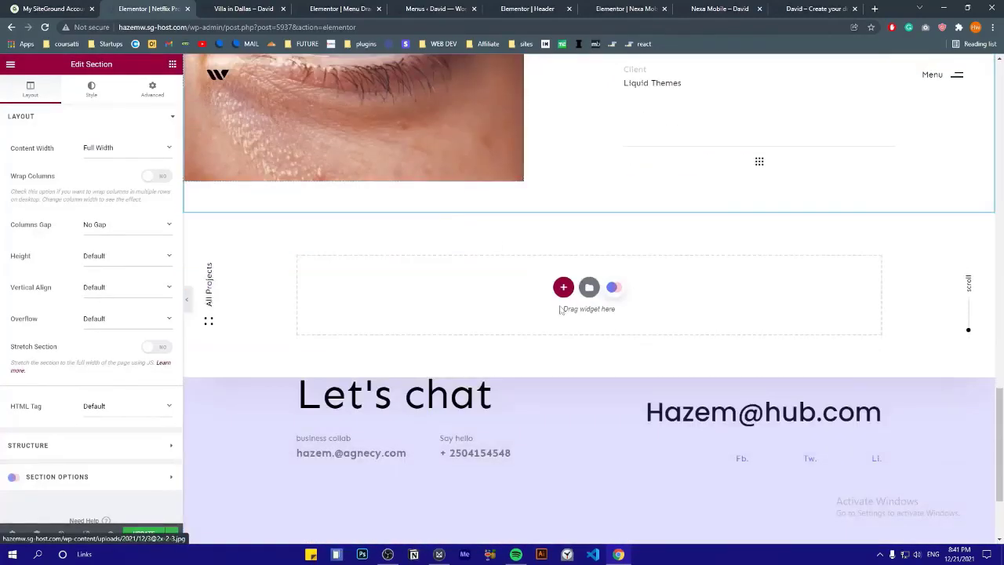
scroll(534, 266, "down", 2)
scroll(558, 233, "up", 2)
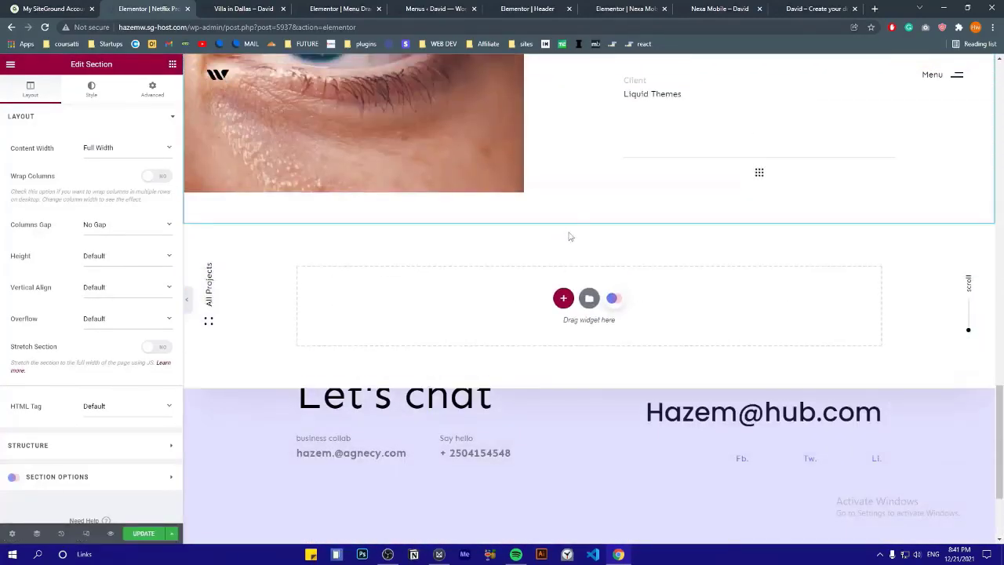
scroll(702, 273, "up", 3)
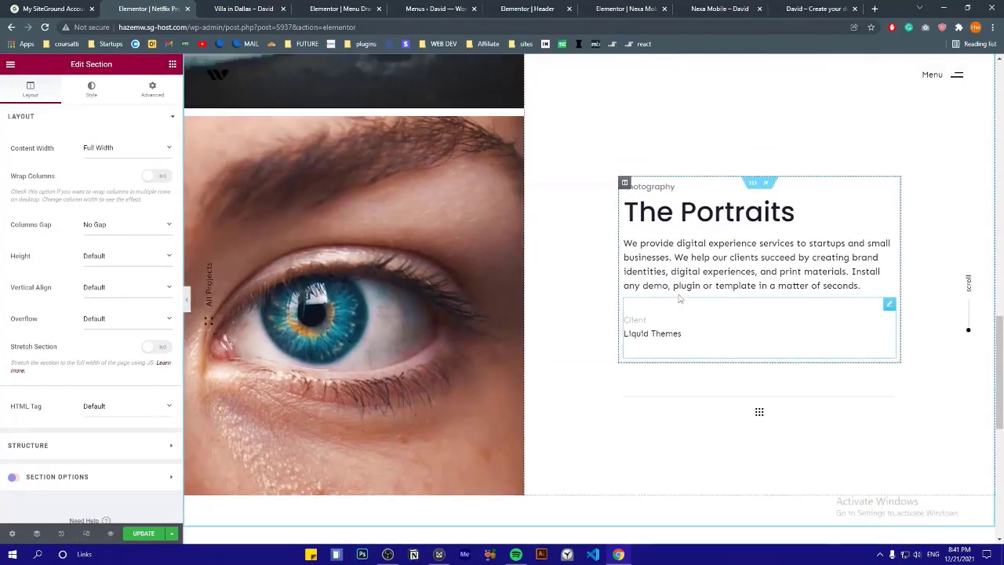
scroll(711, 170, "up", 1)
scroll(711, 170, "up", 10)
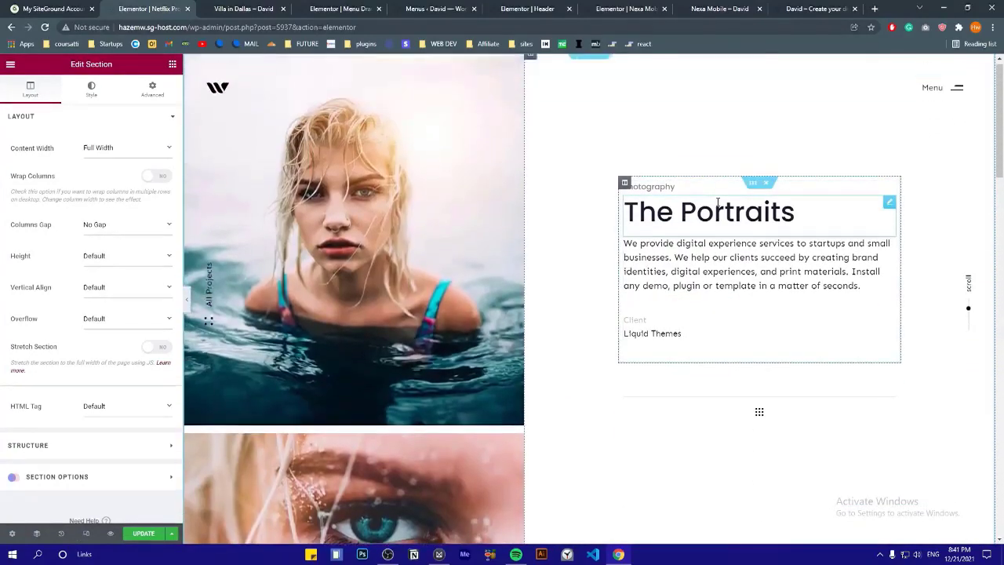
Browse the portrait gallery photos, then select The Portraits heading
left_click(475, 186)
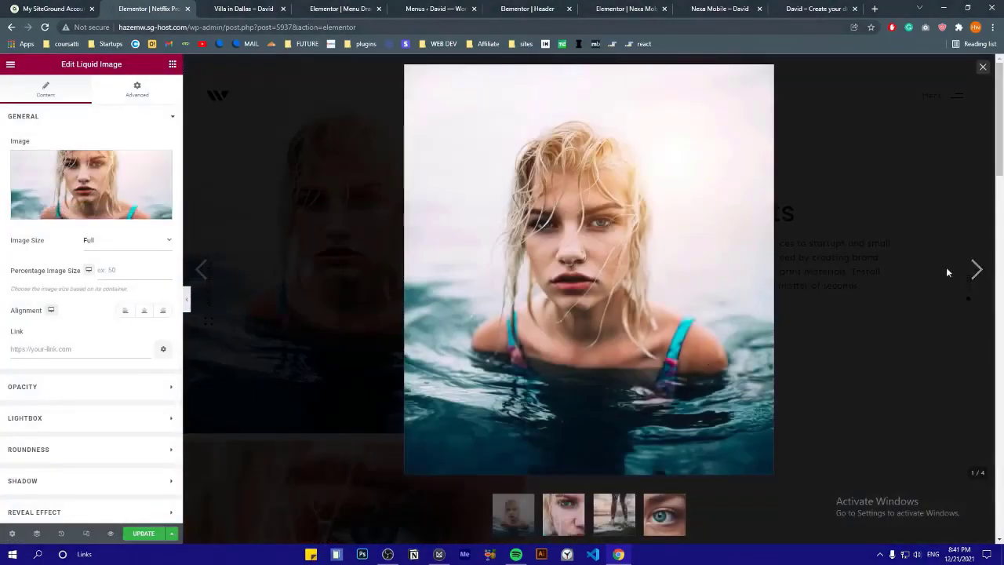
left_click(967, 269)
left_click(968, 269)
left_click(682, 210)
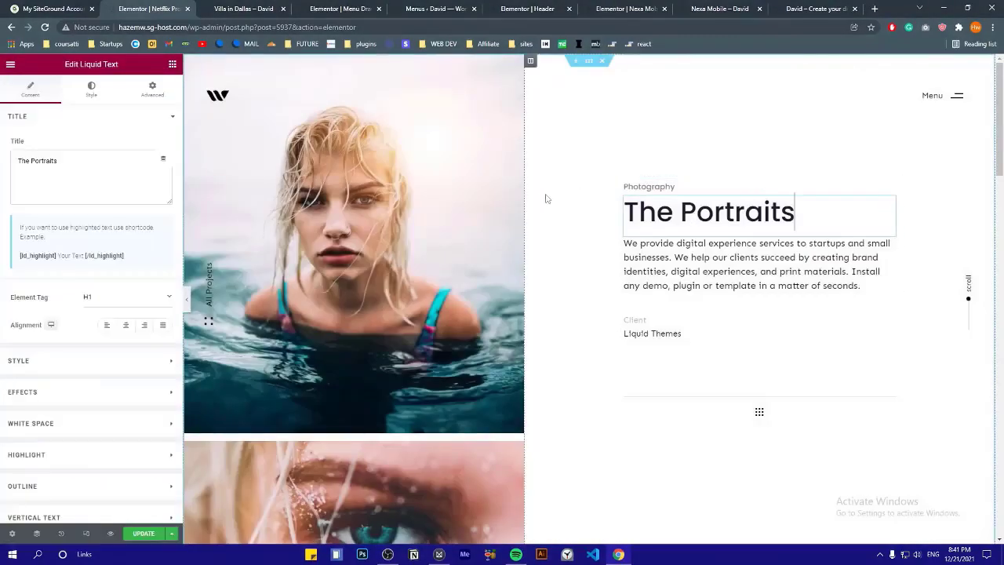
left_click(687, 331)
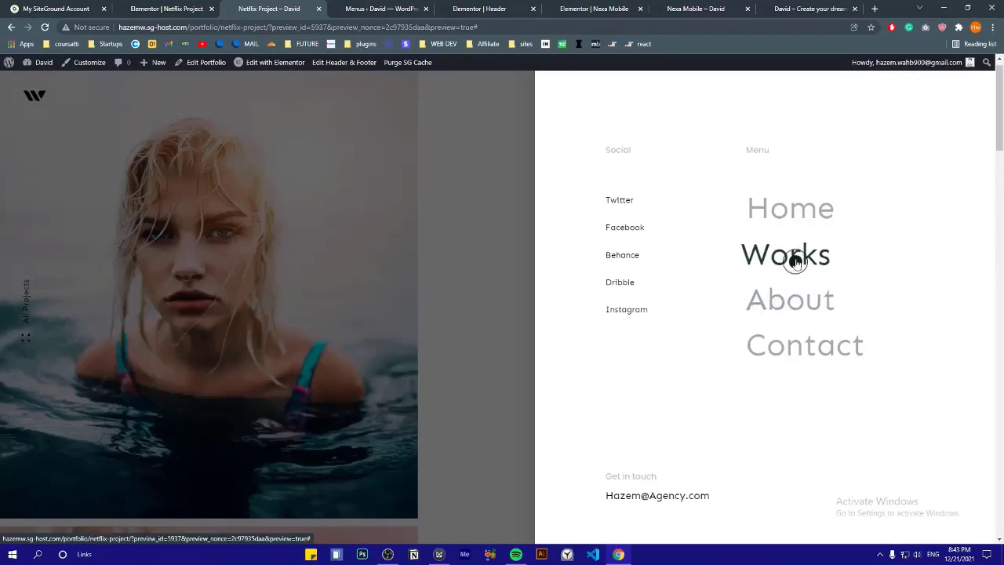
Close the preview's menu overlay and save the Primary menu to refresh its items
left_click(474, 203)
left_click(167, 7)
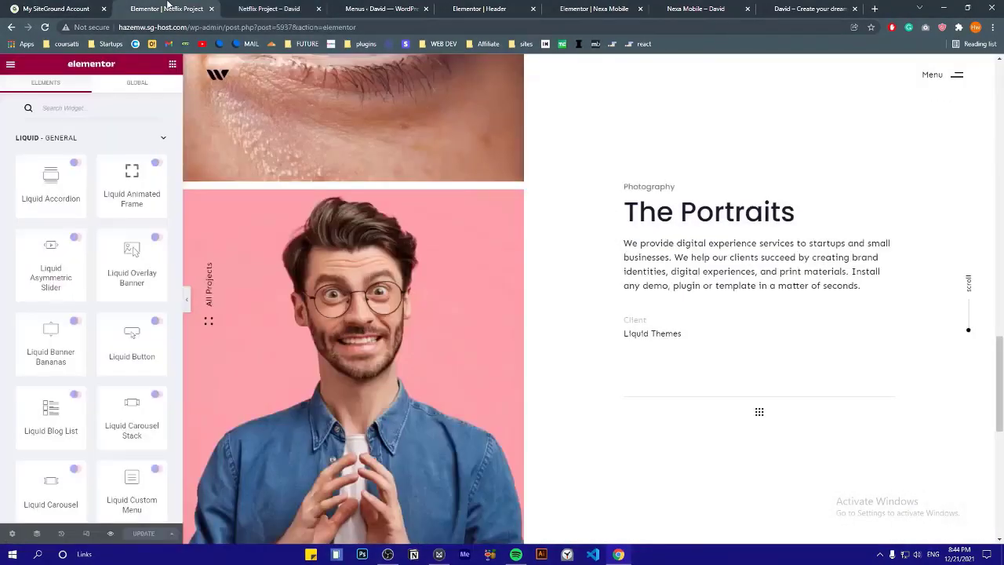
left_click(297, 8)
left_click(376, 7)
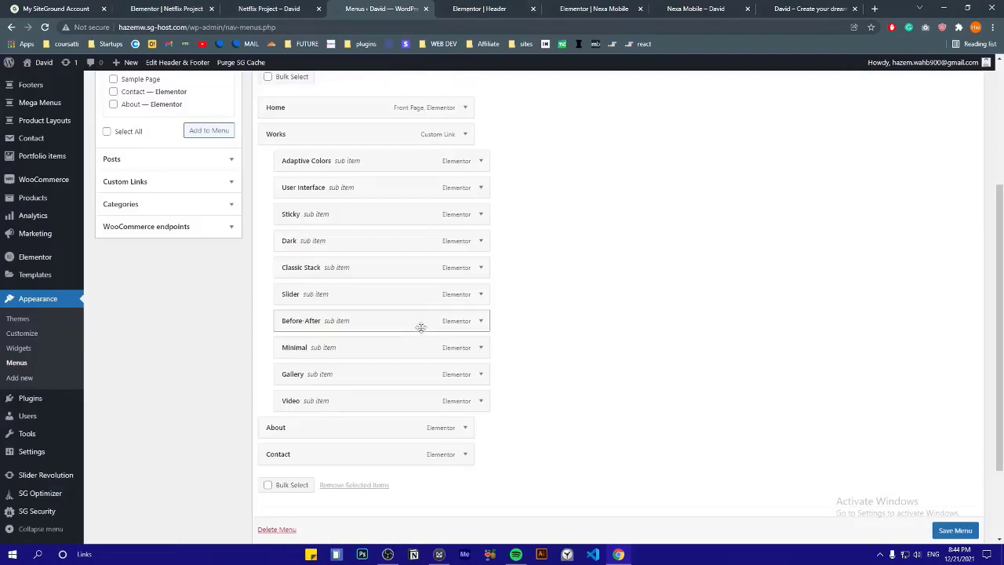
left_click(954, 530)
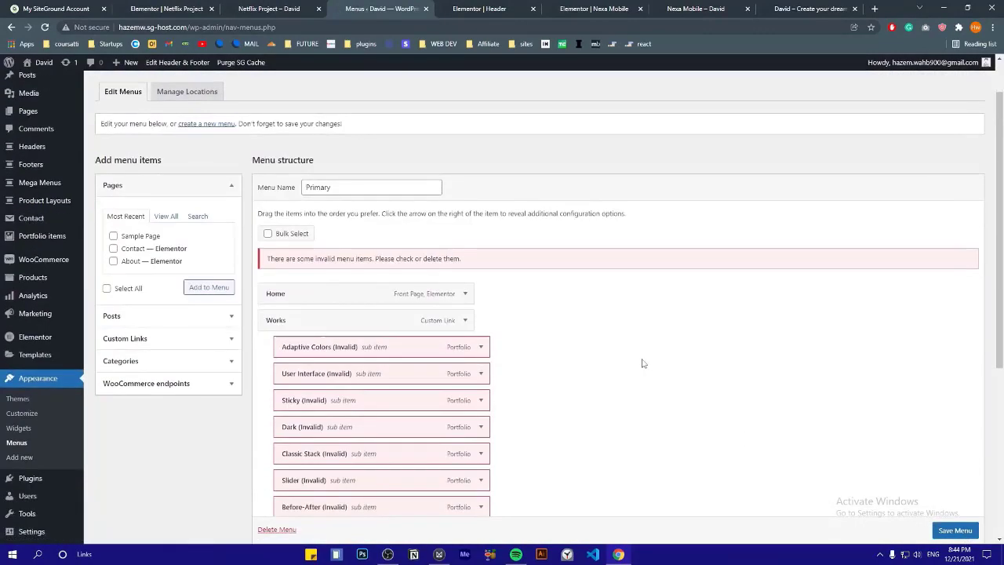
Compare the menu items with the Netflix Project preview, checking the Adaptive Colors item
scroll(641, 363, "down", 2)
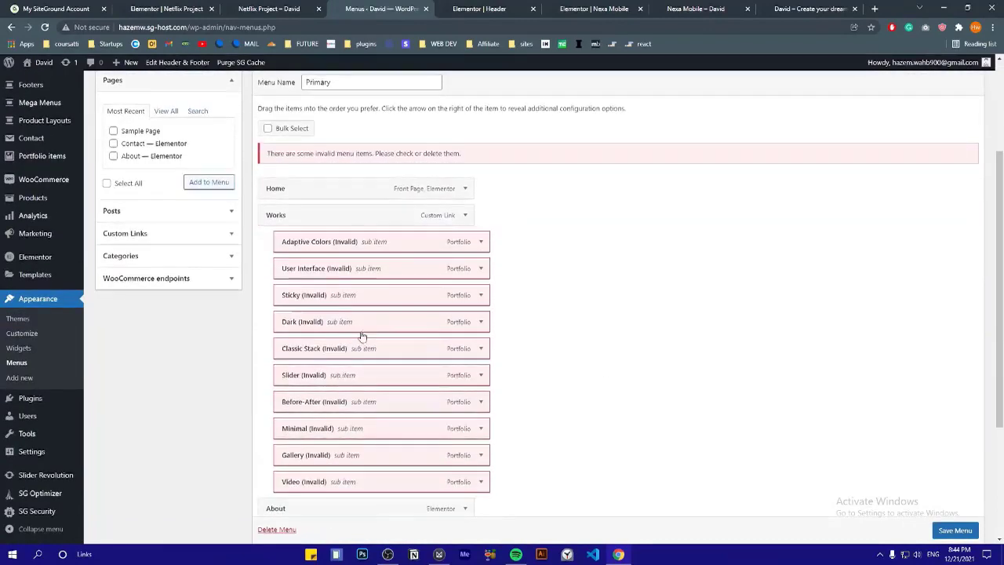
scroll(358, 331, "down", 2)
scroll(392, 237, "up", 5)
left_click(293, 8)
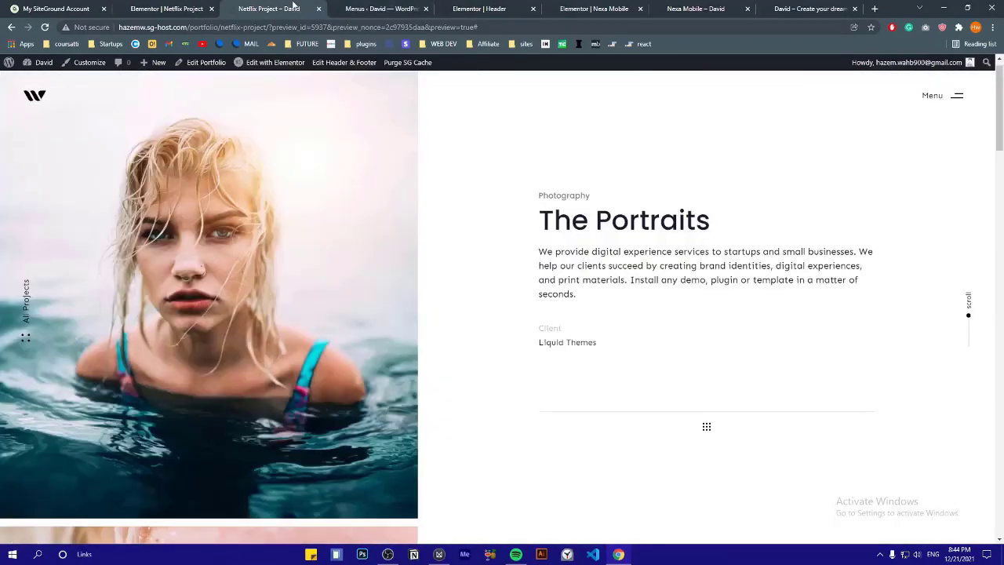
left_click(353, 5)
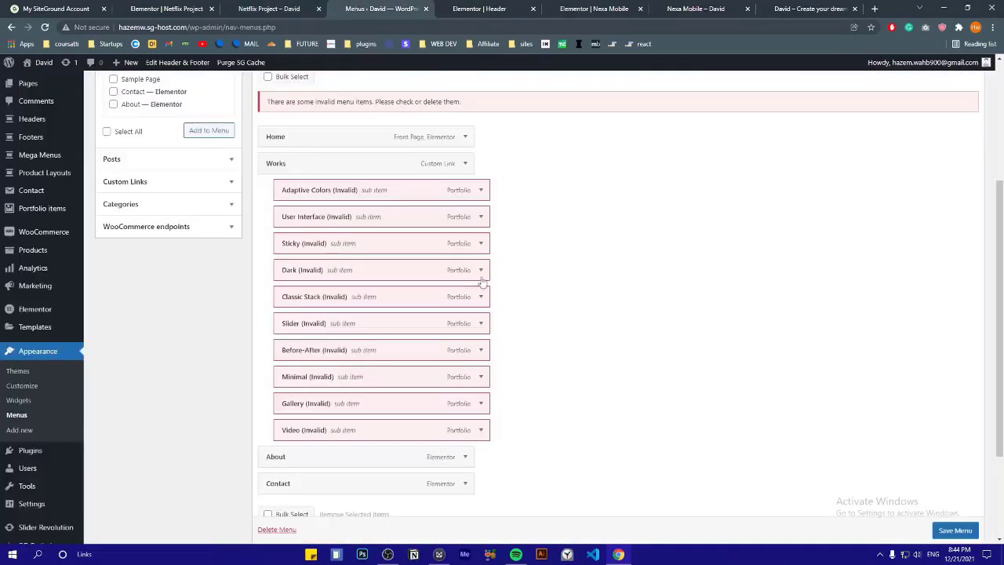
left_click(480, 193)
left_click(480, 193)
Bulk-remove the invalid portfolio sub-items under Works and save the Primary menu
scroll(285, 499, "down", 1)
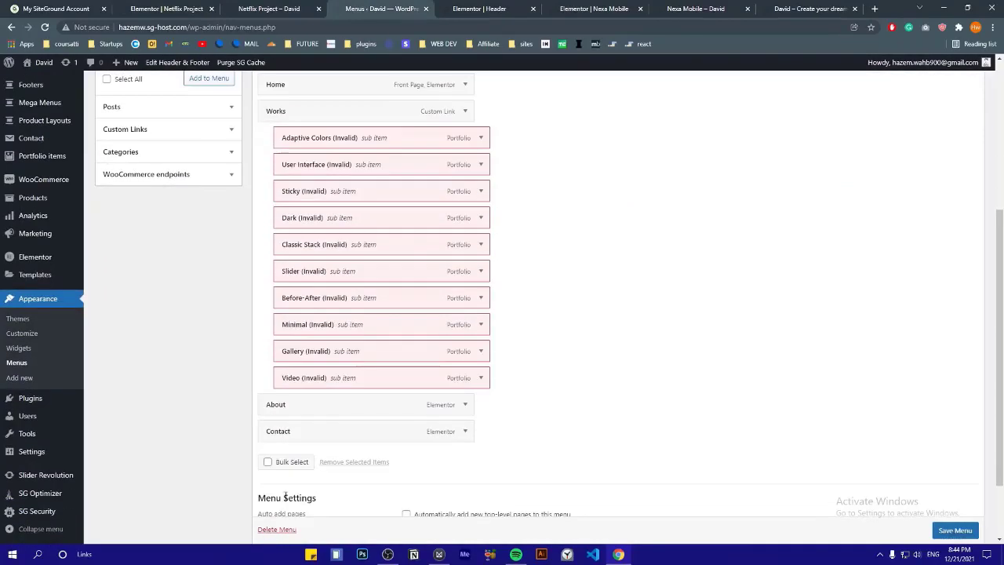
left_click(268, 462)
scroll(306, 314, "up", 2)
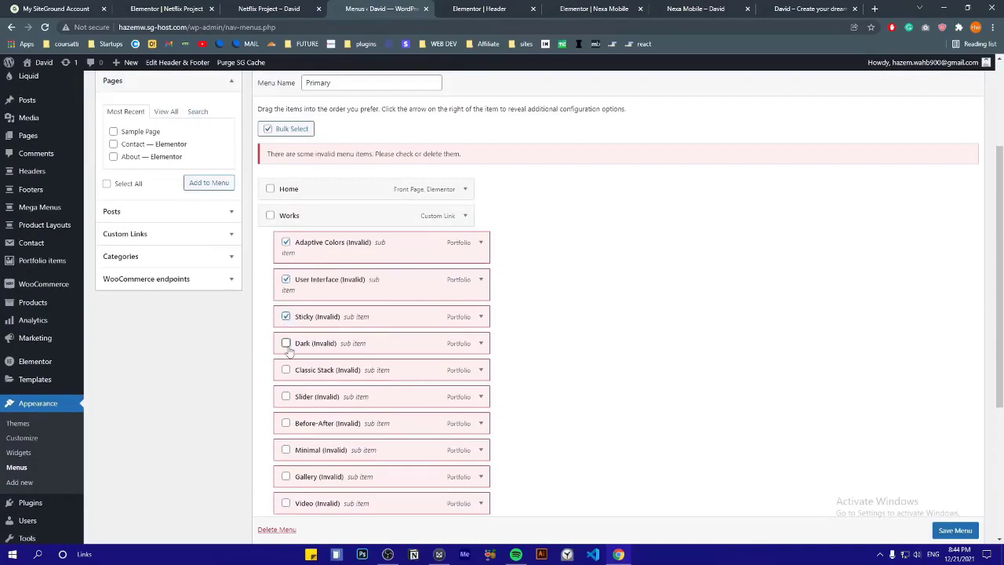
left_click(286, 422)
left_click(286, 449)
left_click(285, 476)
left_click(286, 503)
scroll(287, 504, "down", 1)
left_click(954, 530)
left_click(168, 189)
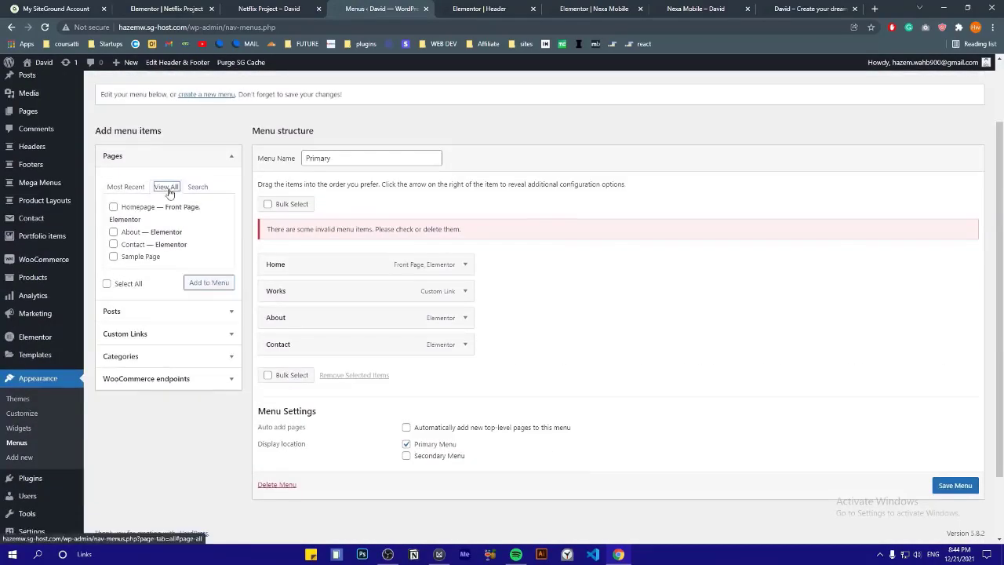
Copy the Netflix Project portfolio item's permalink from its edit screen
left_click(269, 8)
left_click(350, 7)
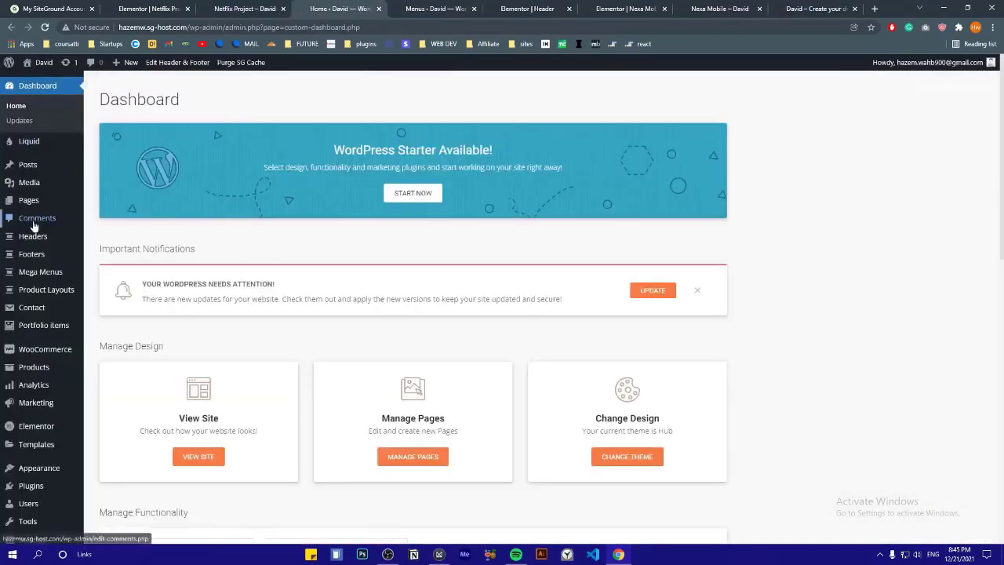
scroll(34, 226, "down", 1)
mouse_move(39, 246)
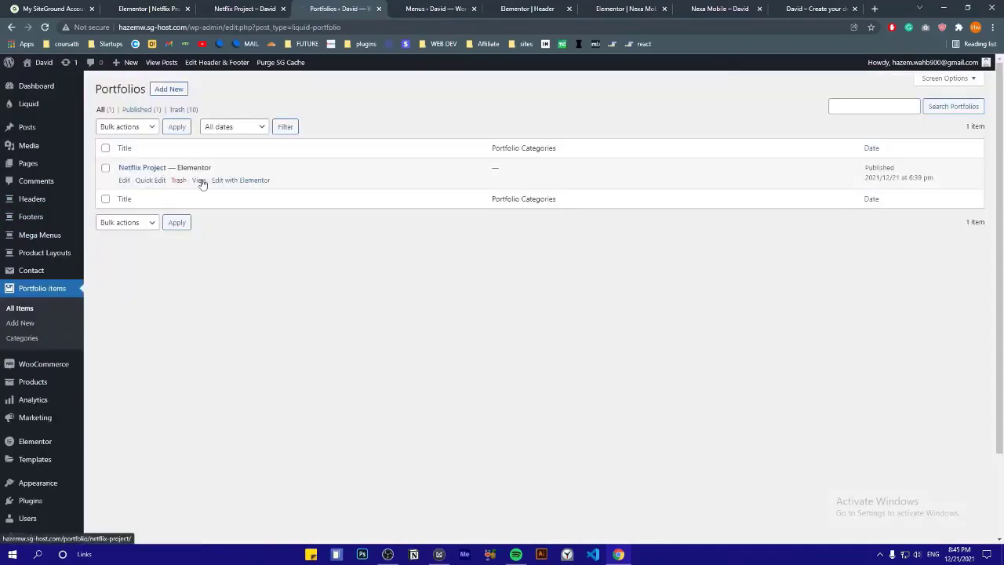
left_click(124, 180)
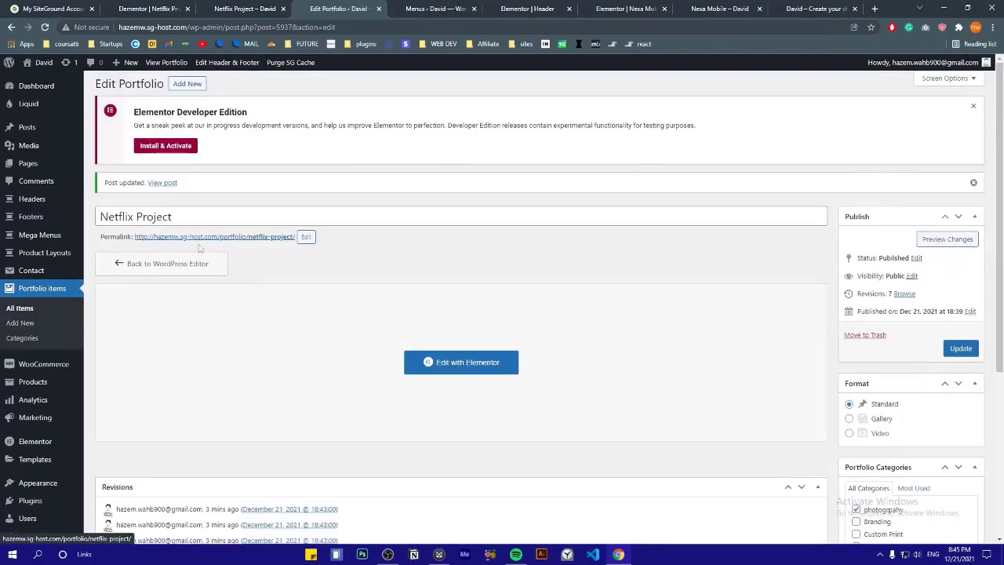
right_click(214, 240)
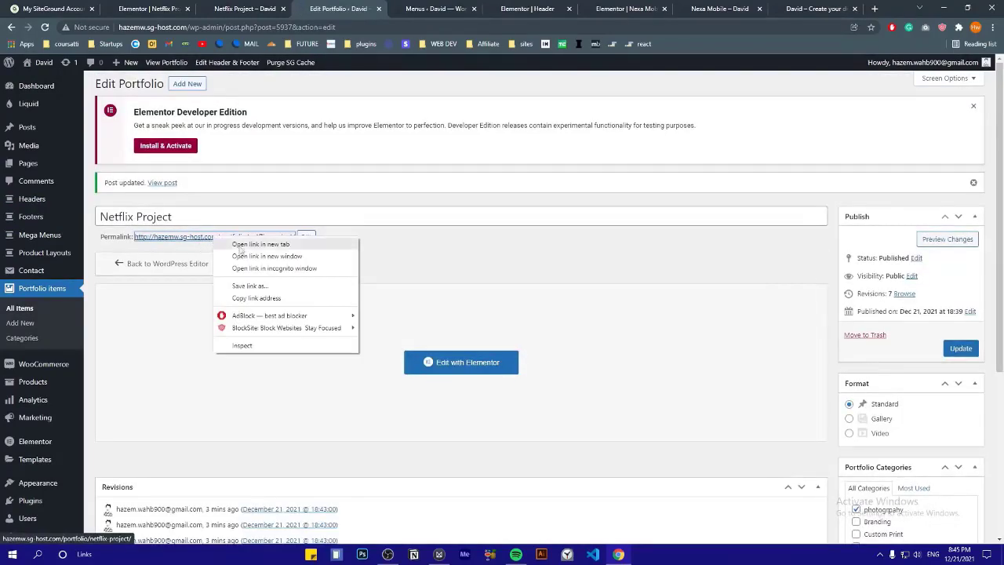
left_click(257, 299)
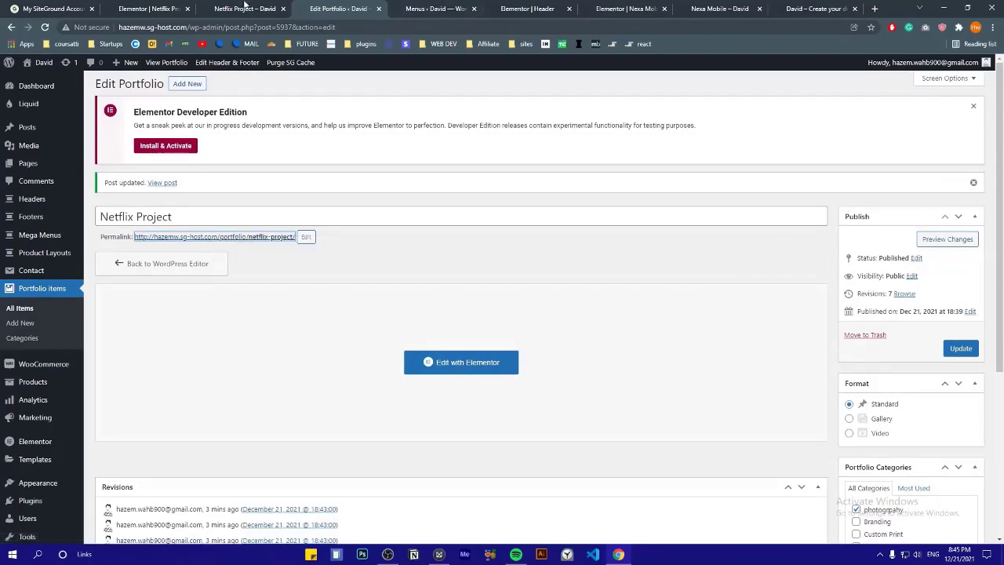
Paste the Netflix Project permalink into the Primary menu's Custom Links URL field
left_click(466, 5)
left_click(156, 390)
scroll(156, 385, "down", 1)
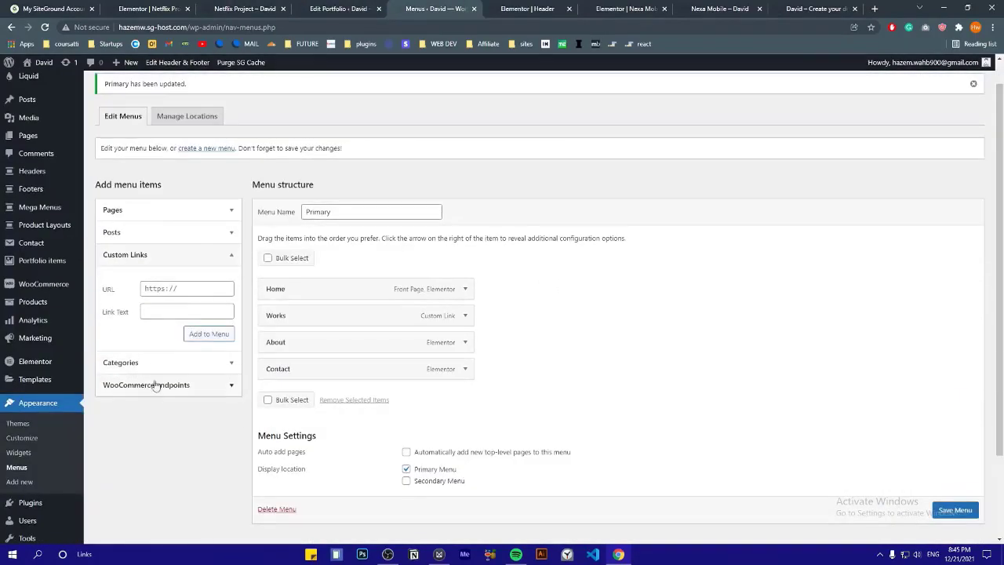
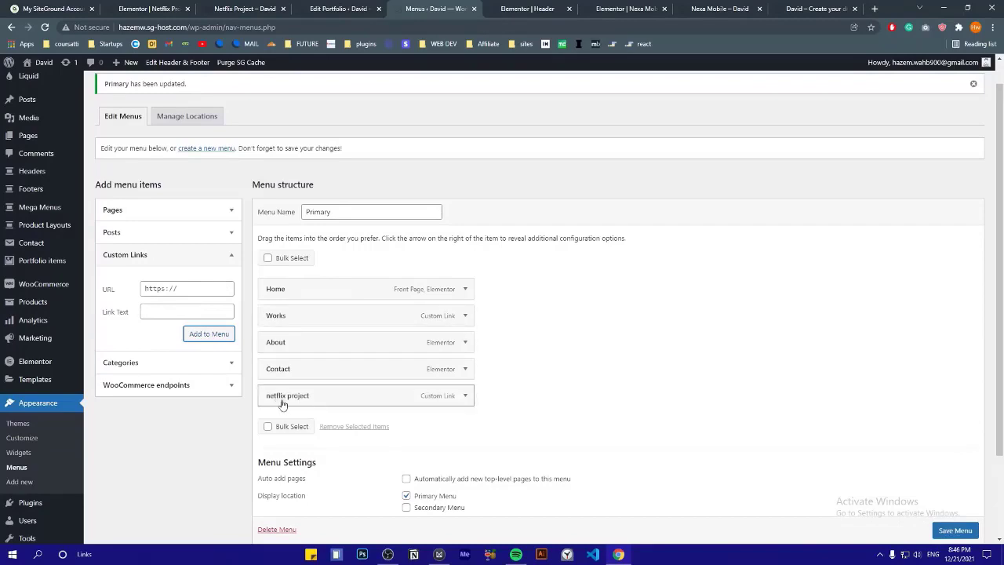
Nest the netflix project link as a sub item under Works in the Primary menu
left_click_drag(401, 400, 410, 322)
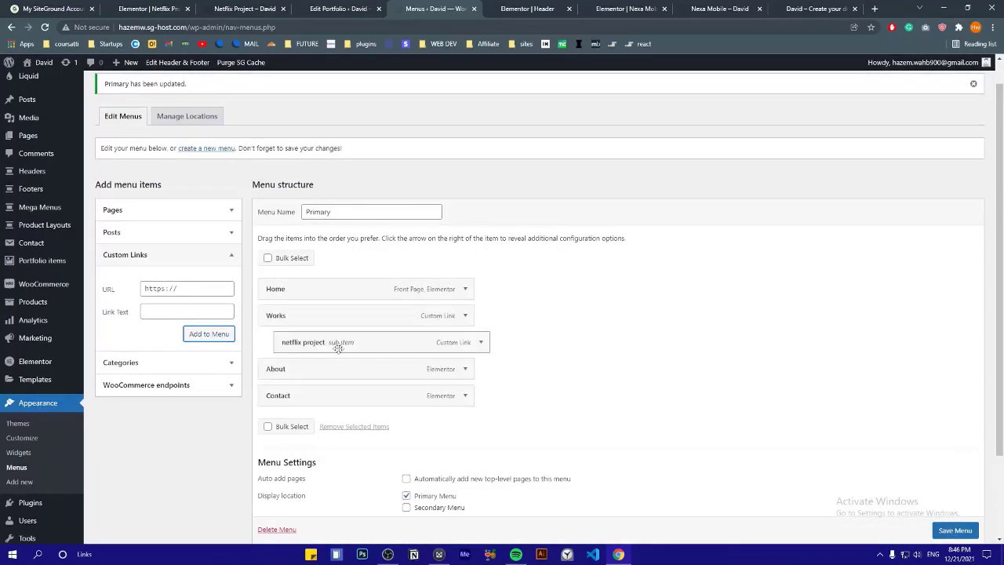
left_click(480, 342)
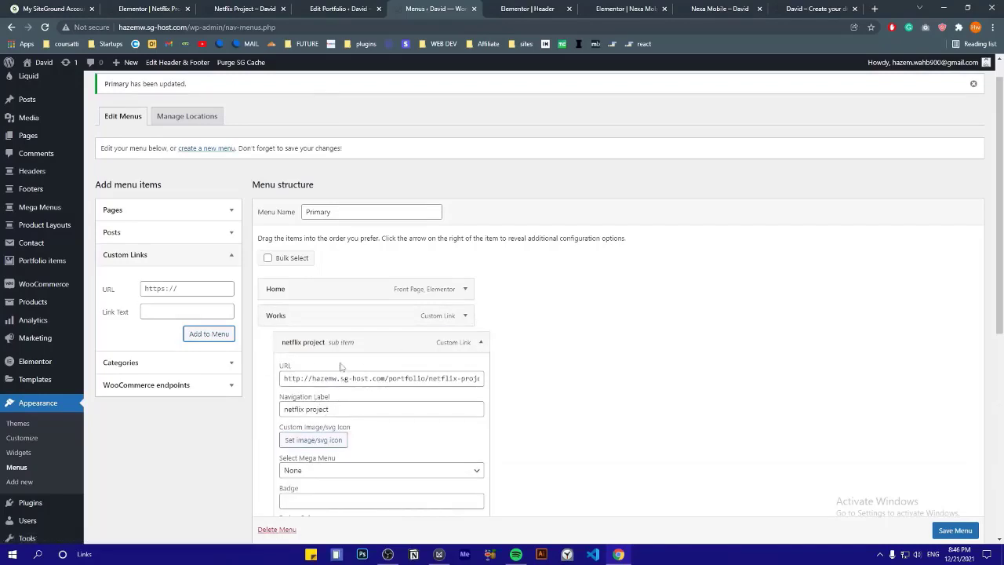
scroll(340, 367, "down", 2)
scroll(750, 381, "up", 3)
left_click(287, 9)
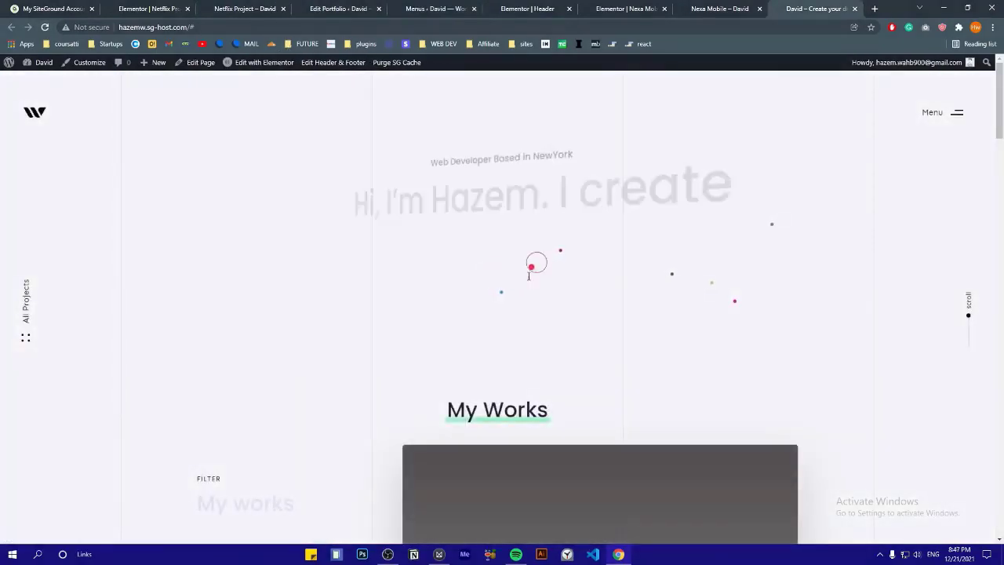
On the live site, open the side menu and expand the Works submenu to check it
left_click(949, 112)
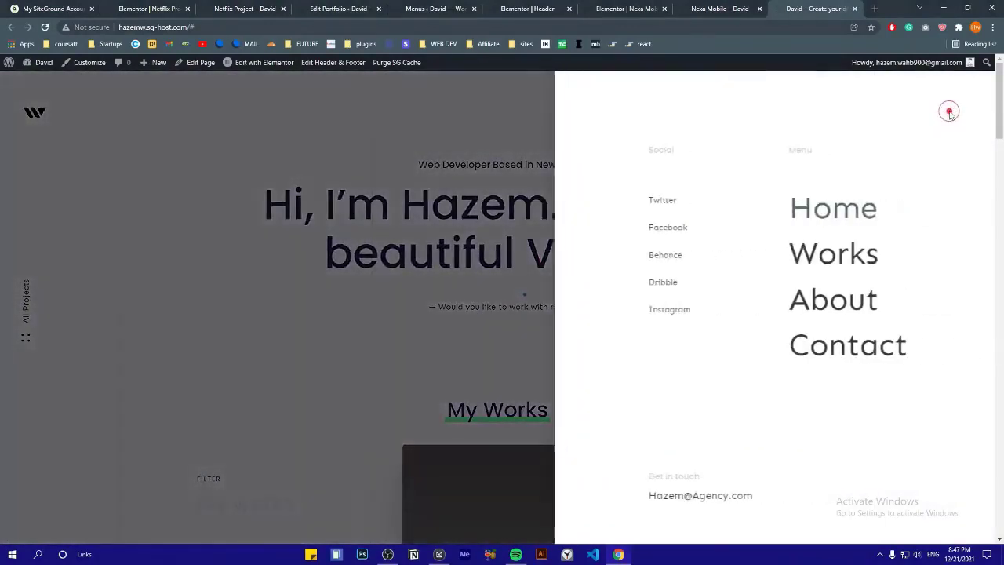
left_click(781, 257)
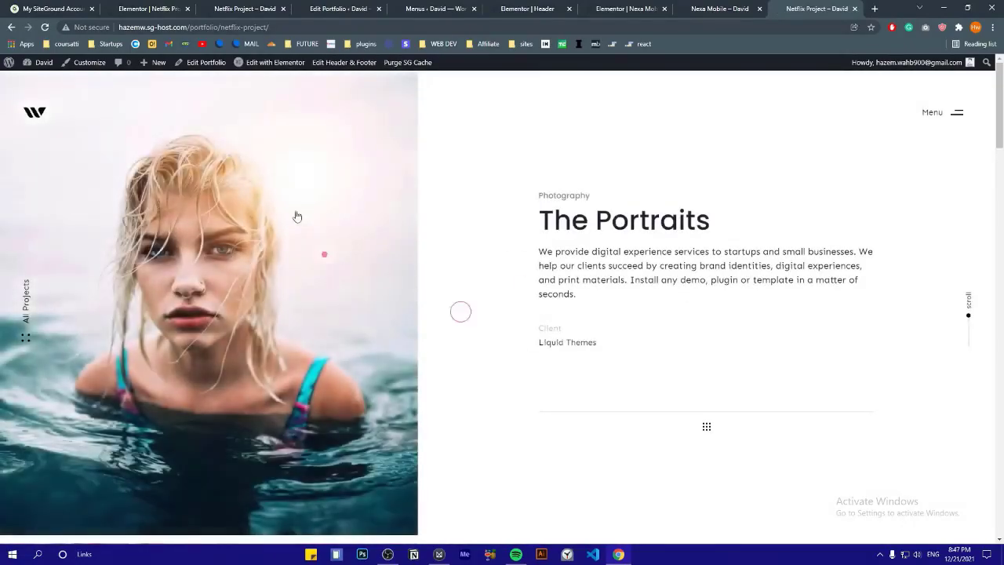
scroll(298, 215, "down", 3)
scroll(305, 214, "down", 3)
Start a new item from the Portfolio items list
left_click(128, 8)
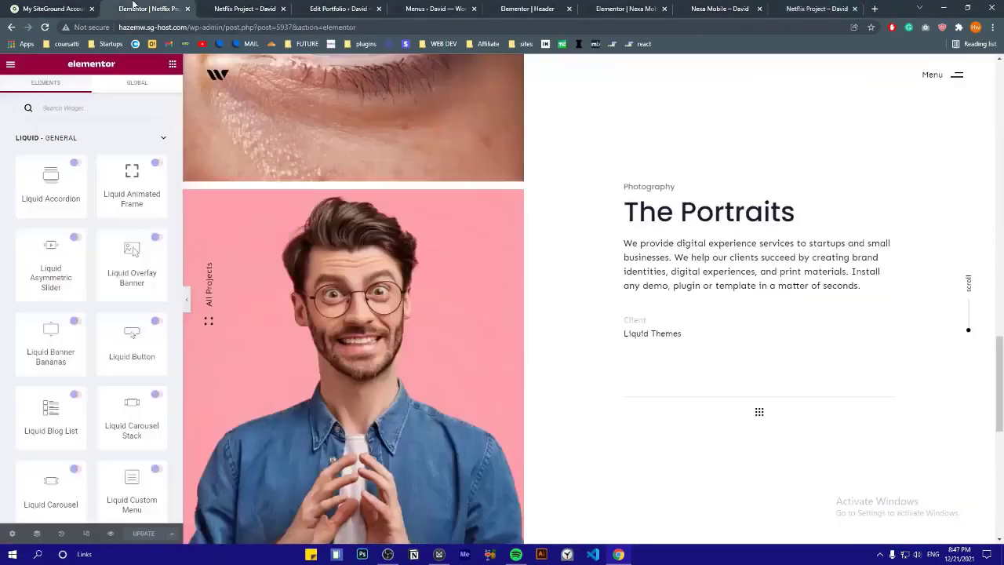
left_click(337, 9)
left_click(159, 90)
Title the new portfolio item 'Game App Design' and open it in Elementor
type("G")
type("ame App Design")
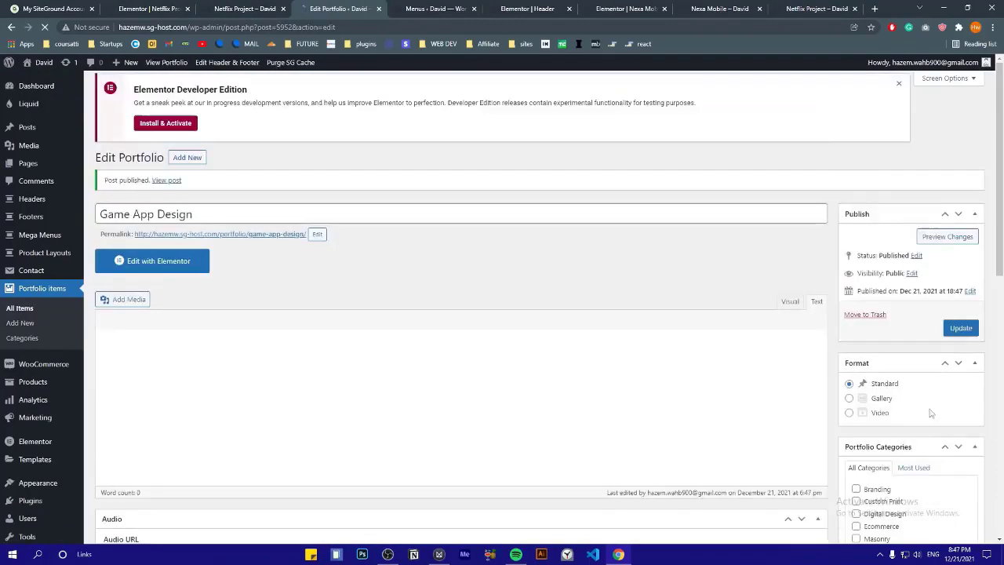
scroll(461, 313, "down", 5)
scroll(461, 314, "up", 5)
left_click(163, 258)
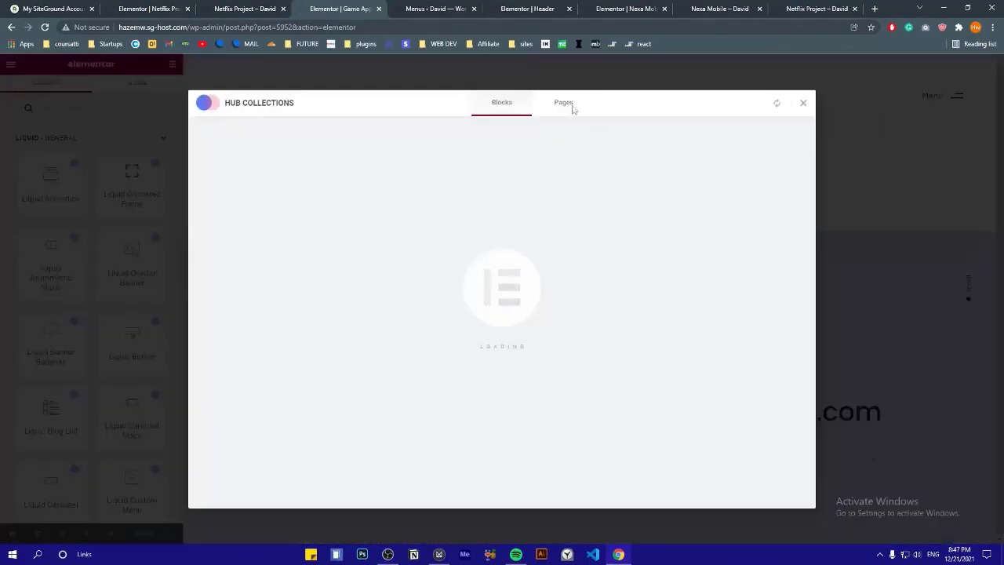
Insert the Curology Skin portfolio page template from the Hub Collections pages
left_click(573, 105)
scroll(722, 130, "down", 5)
scroll(609, 211, "up", 1)
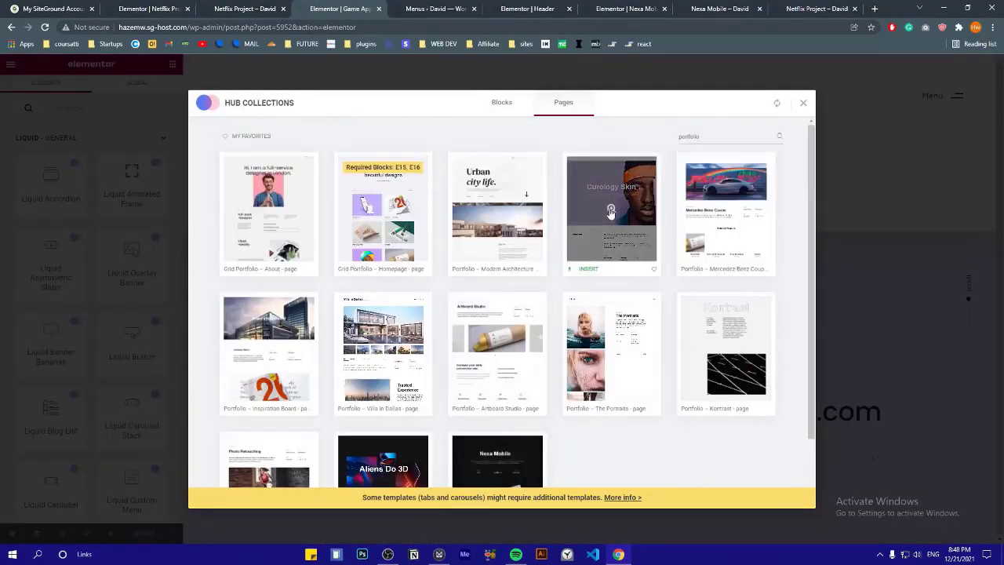
left_click(587, 271)
scroll(524, 227, "down", 10)
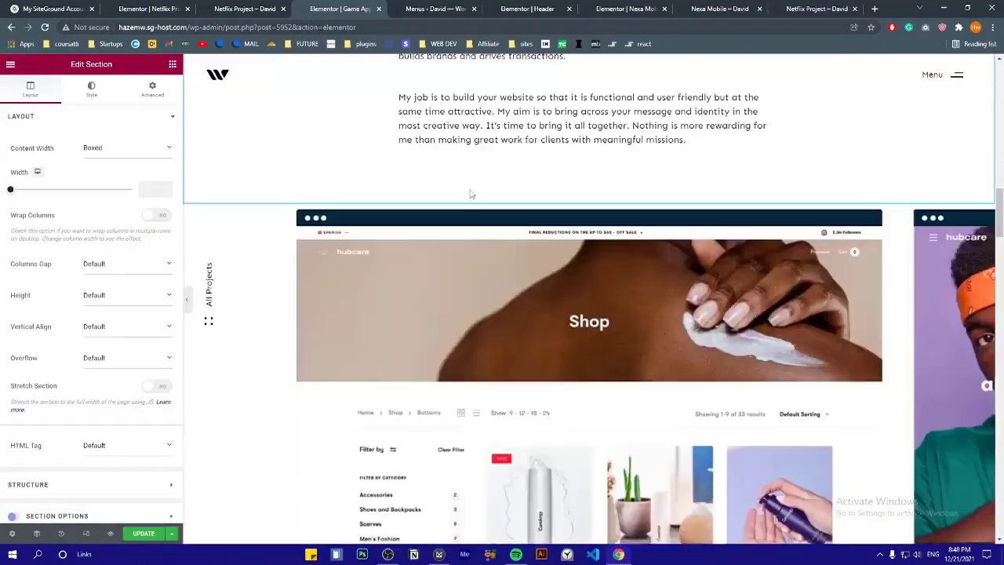
Retitle the hero heading to 'Game Design'
left_click(588, 402)
scroll(502, 329, "down", 10)
scroll(458, 291, "down", 5)
scroll(779, 180, "up", 5)
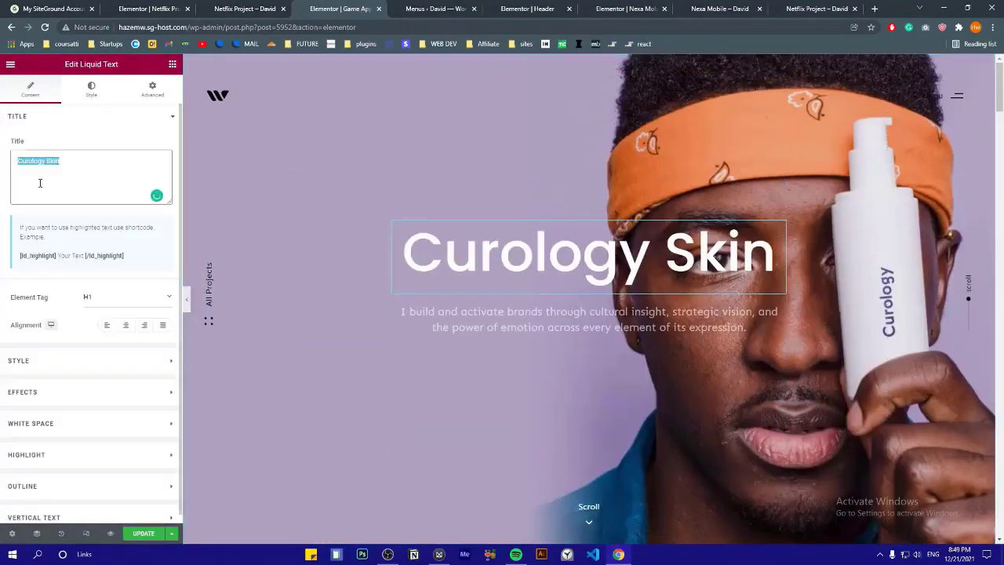
type("Game Design")
Set the hero section background to the red-lit street photo with the car
left_click(583, 72)
left_click(588, 61)
left_click(94, 89)
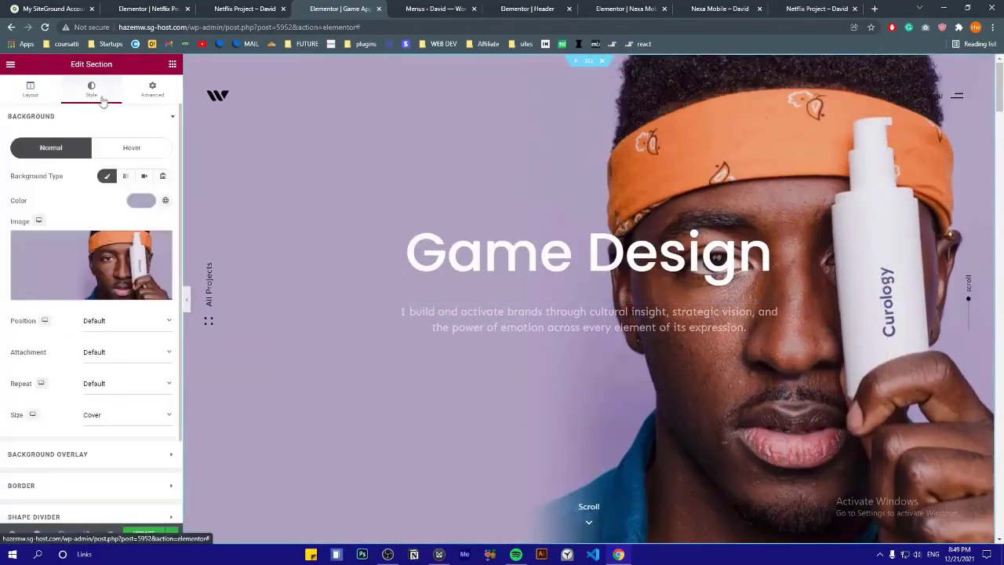
left_click(104, 265)
scroll(706, 353, "down", 1)
left_click(733, 396)
left_click(954, 513)
Give the hero a dark solid-colour background overlay with raised opacity
left_click(47, 450)
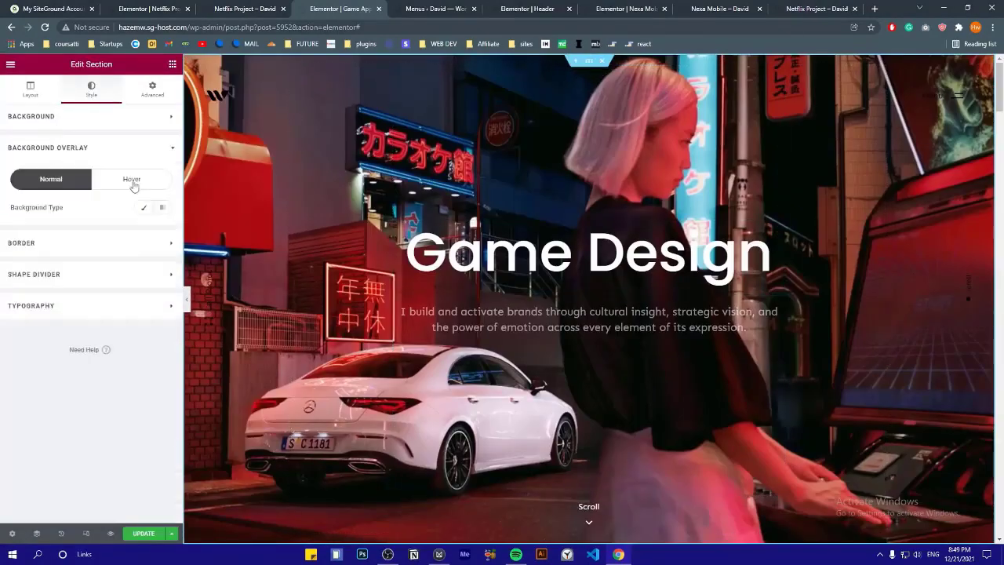
left_click(143, 208)
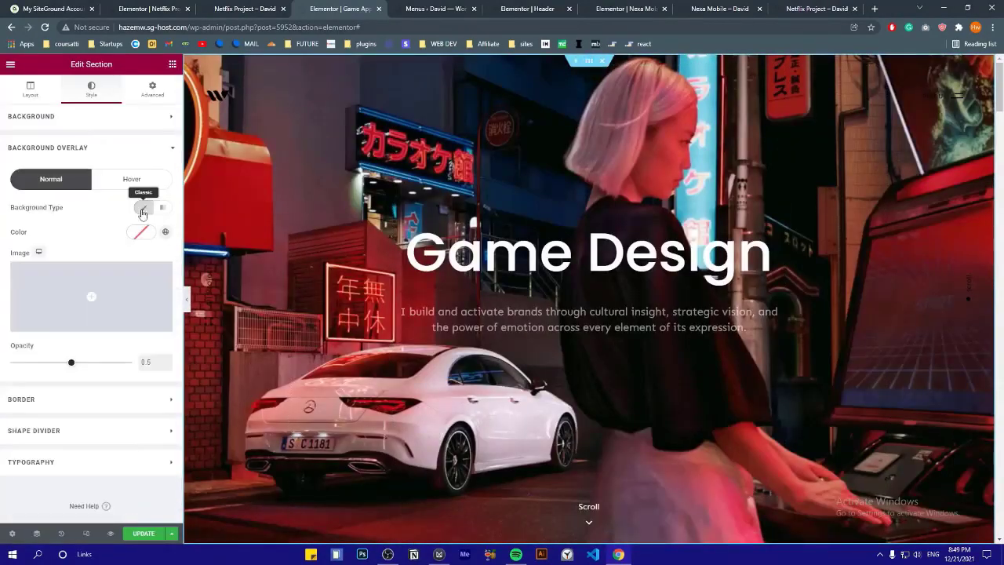
left_click(141, 231)
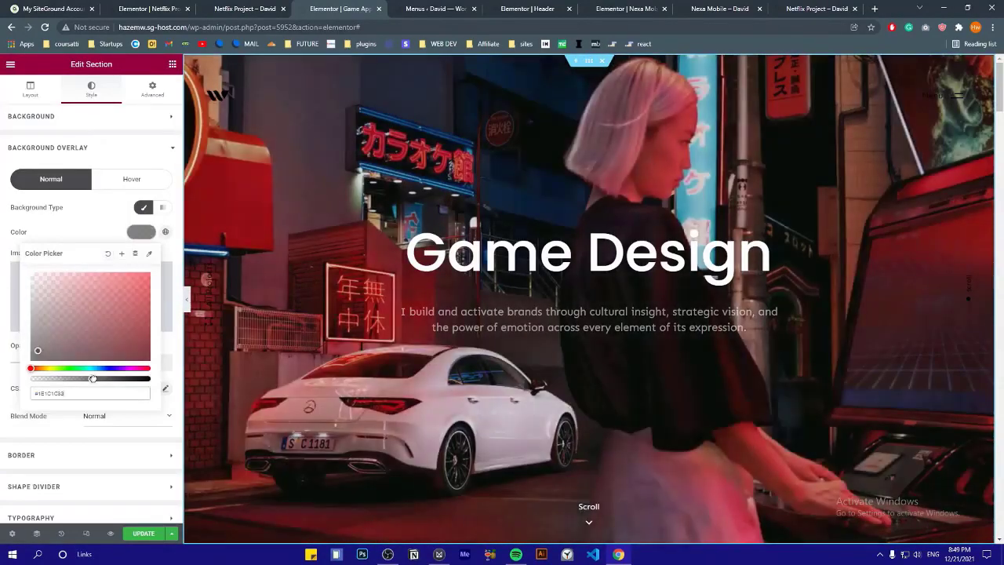
left_click(70, 361)
left_click_drag(70, 361, 131, 361)
left_click(141, 231)
scroll(588, 314, "down", 5)
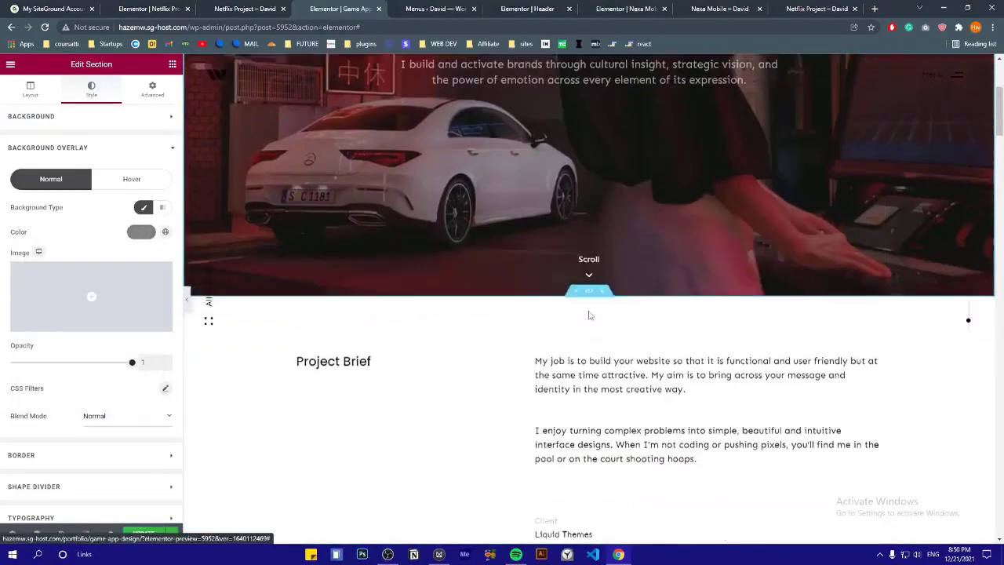
left_click(639, 180)
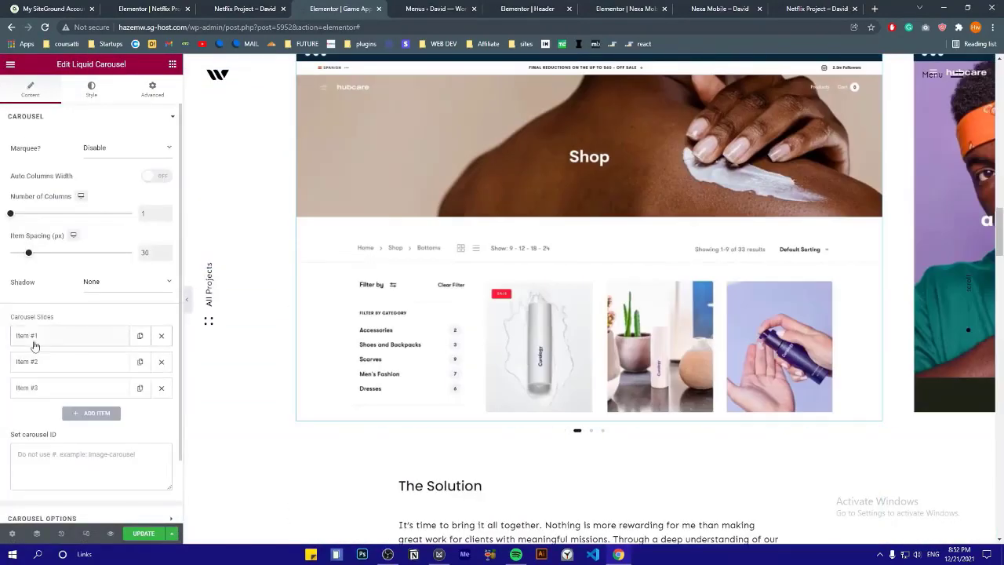
Delete one of the three showcase carousel slides, leaving two
left_click(48, 257)
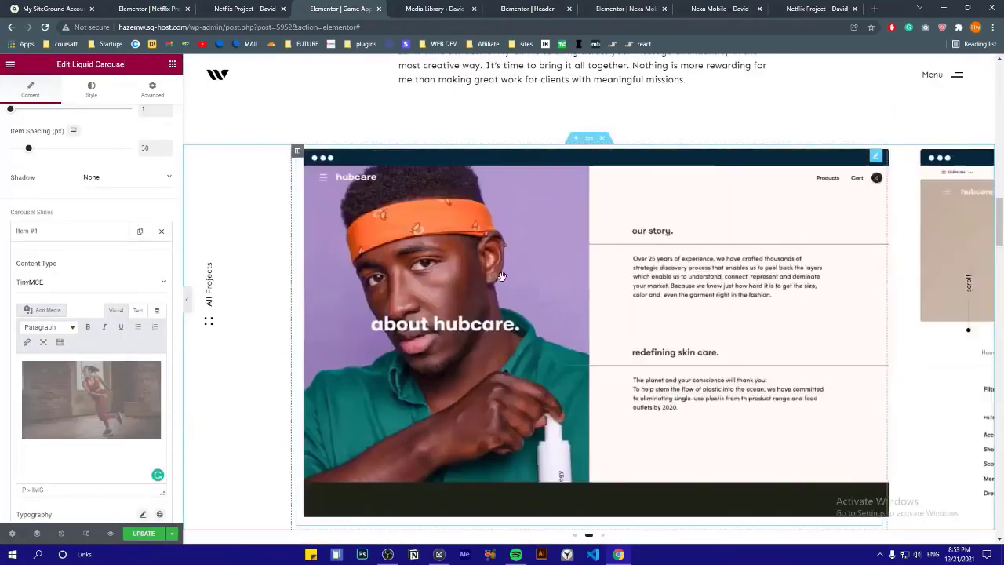
left_click(71, 232)
left_click(162, 257)
left_click_drag(690, 314, 423, 313)
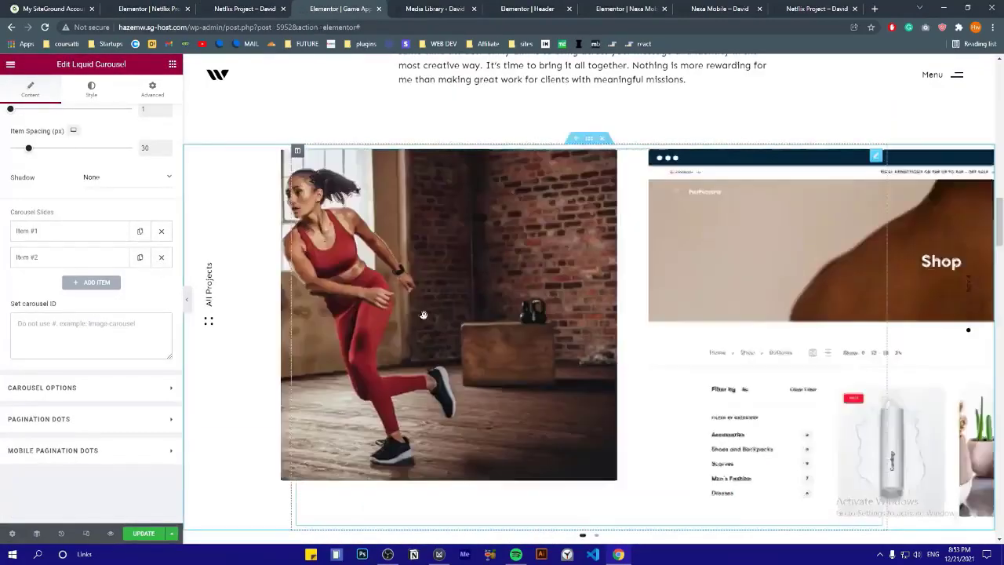
scroll(91, 259, "up", 2)
left_click_drag(29, 253, 35, 257)
left_click_drag(674, 314, 424, 314)
Set the carousel's shadow option to Active Item
left_click(127, 281)
left_click(101, 306)
scroll(410, 285, "down", 2)
left_click_drag(659, 352, 387, 410)
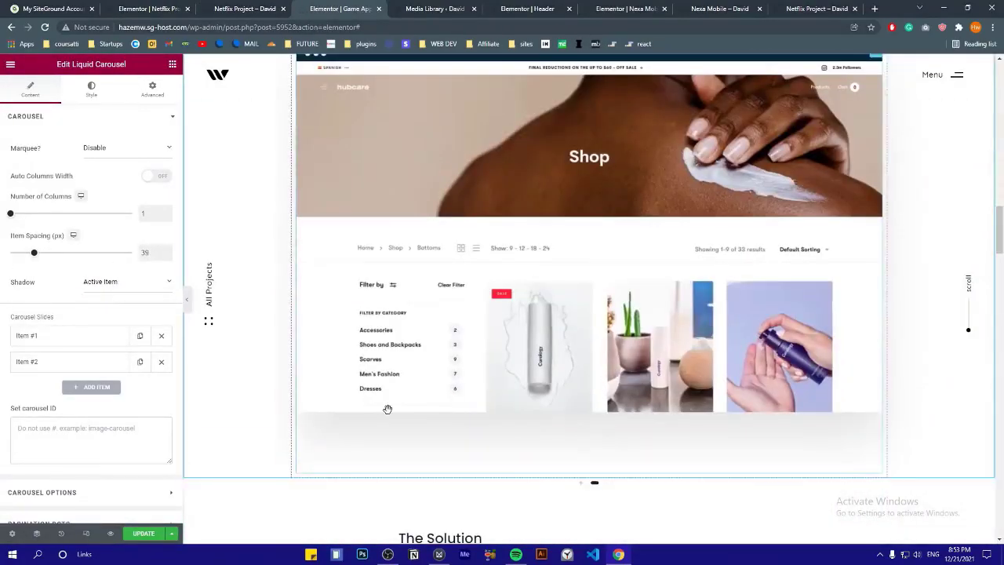
left_click(128, 281)
left_click(99, 317)
left_click(122, 282)
left_click(98, 306)
left_click_drag(35, 253, 24, 252)
Keep automatic column widths and the marquee disabled on the carousel
left_click(156, 176)
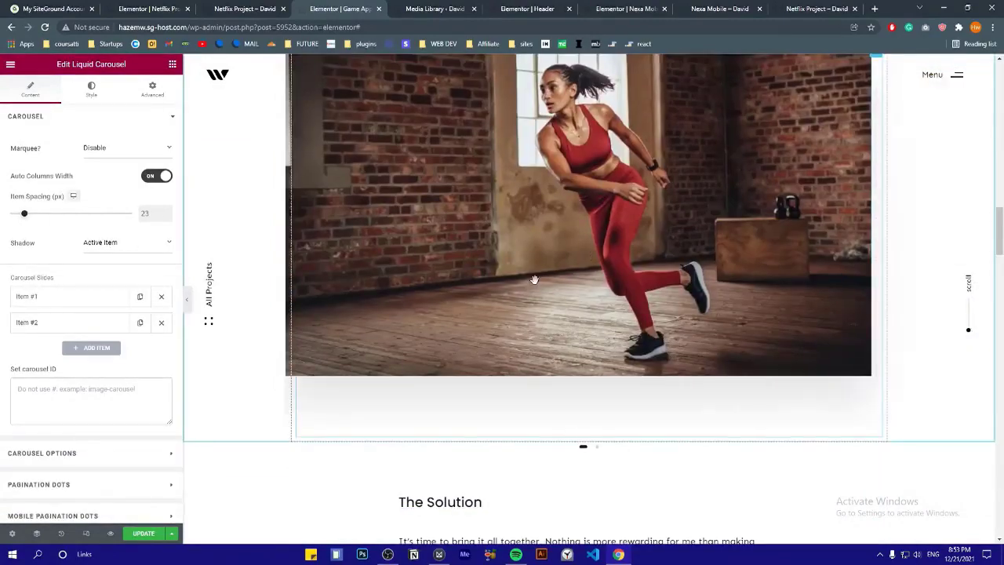
scroll(533, 280, "up", 1)
left_click(127, 147)
left_click(105, 162)
left_click(156, 175)
left_click_drag(739, 284, 855, 283)
Enable carousel navigation arrows, disable pagination dots, and center the cells
scroll(91, 376, "down", 1)
left_click(143, 534)
left_click(55, 446)
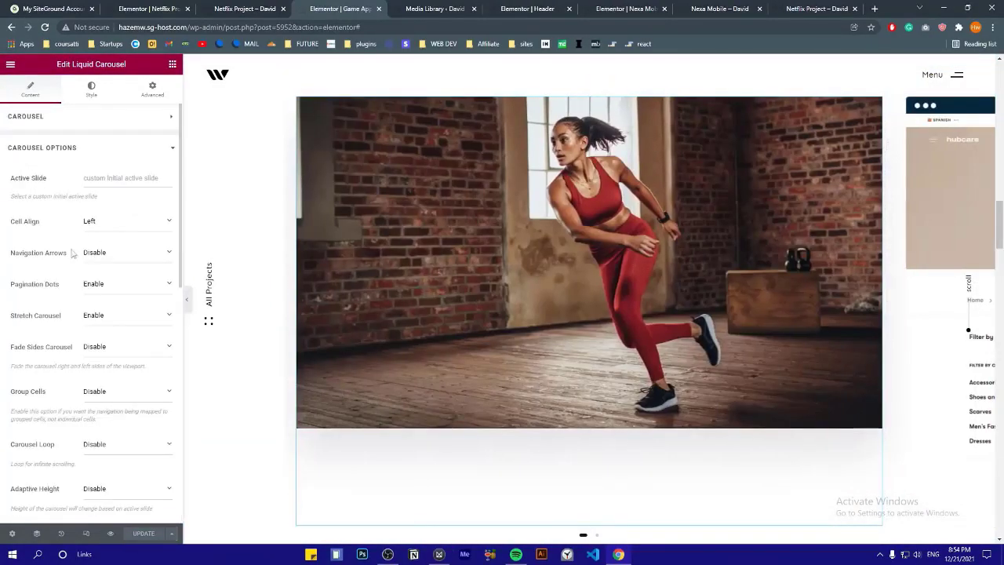
left_click(126, 253)
left_click(96, 266)
scroll(337, 377, "down", 1)
left_click(334, 423)
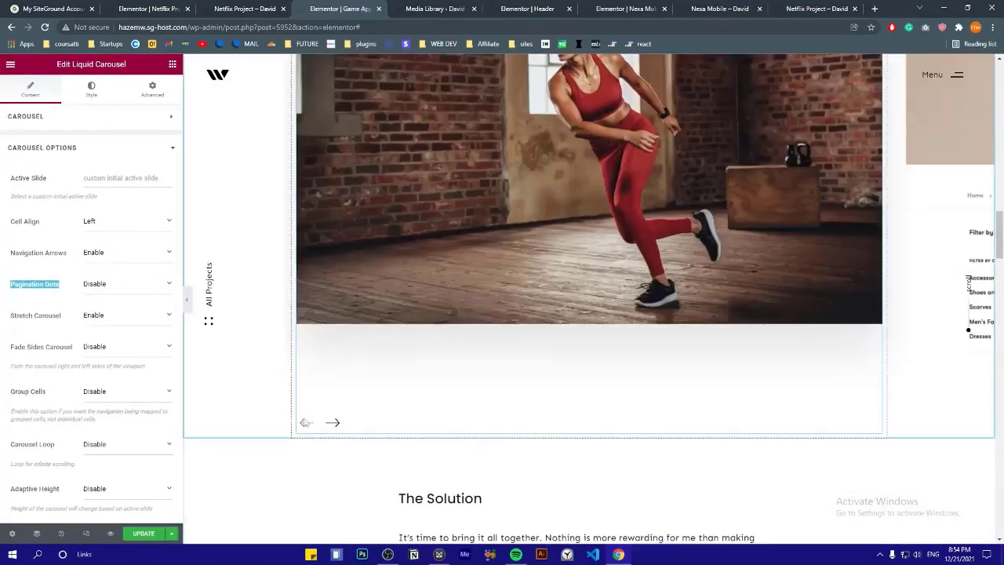
left_click(125, 220)
left_click(100, 242)
Update the page to save the carousel changes
scroll(37, 238, "down", 3)
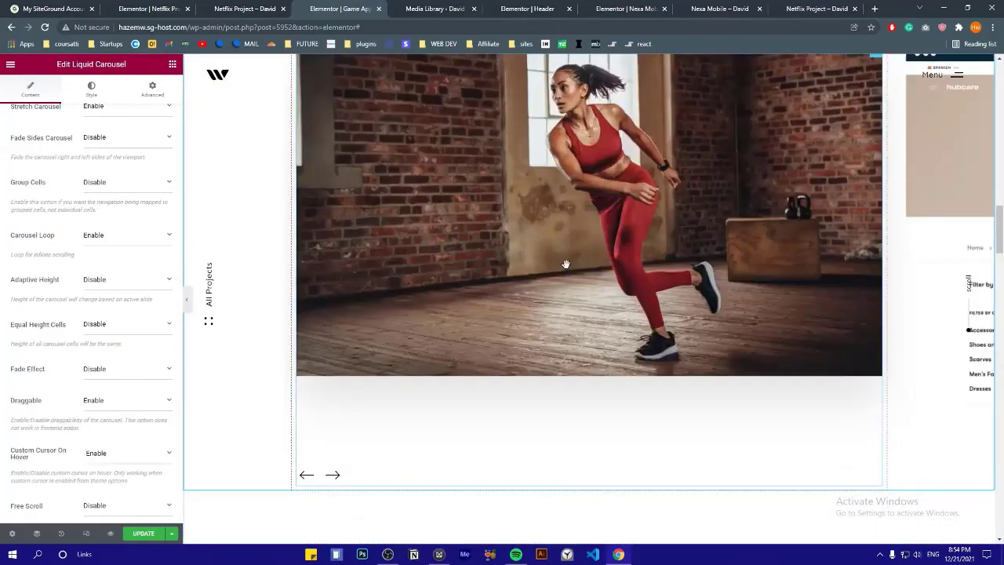
scroll(115, 247, "down", 2)
scroll(63, 259, "down", 2)
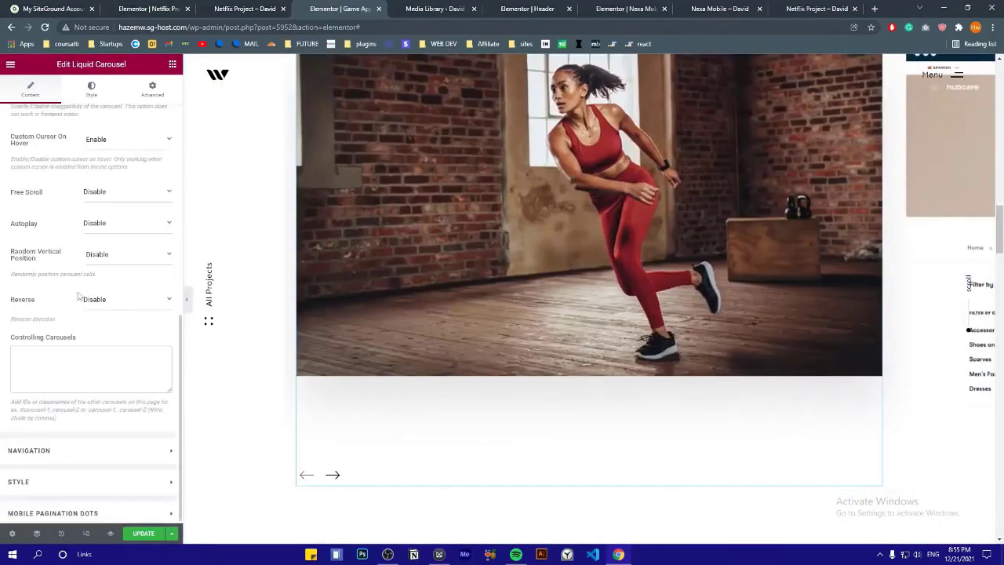
left_click(144, 534)
left_click(67, 450)
scroll(392, 274, "up", 3)
left_click(70, 180)
scroll(515, 224, "down", 20)
scroll(515, 225, "down", 10)
Inspect the Testimonials carousel settings and its first testimonial item
left_click(614, 206)
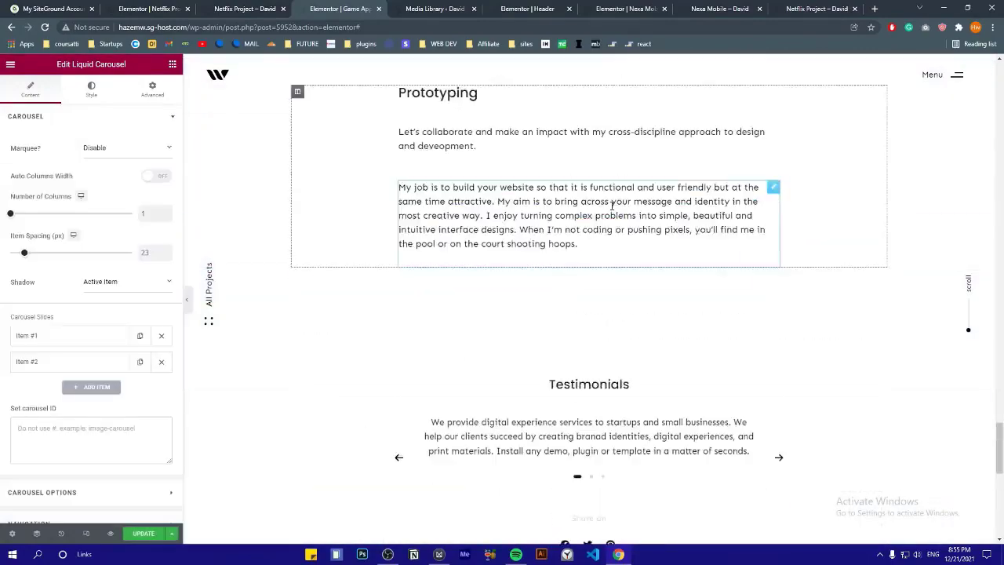
scroll(614, 206, "up", 15)
scroll(466, 314, "down", 12)
left_click(47, 116)
left_click(69, 118)
scroll(71, 235, "down", 2)
left_click(47, 179)
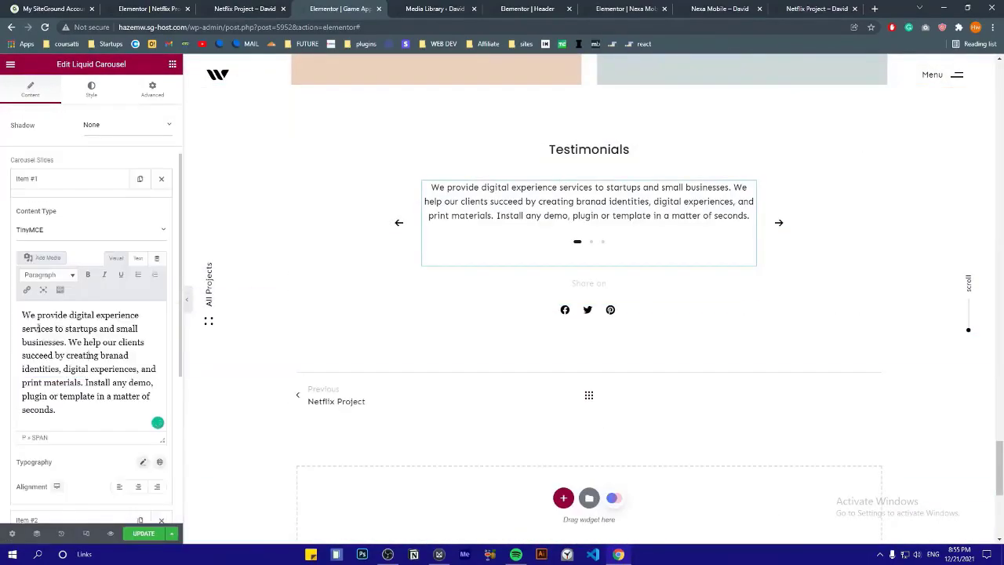
left_click(602, 242)
Add a new item to the share icons row and clear its label
left_click(47, 179)
scroll(706, 270, "down", 1)
left_click(749, 261)
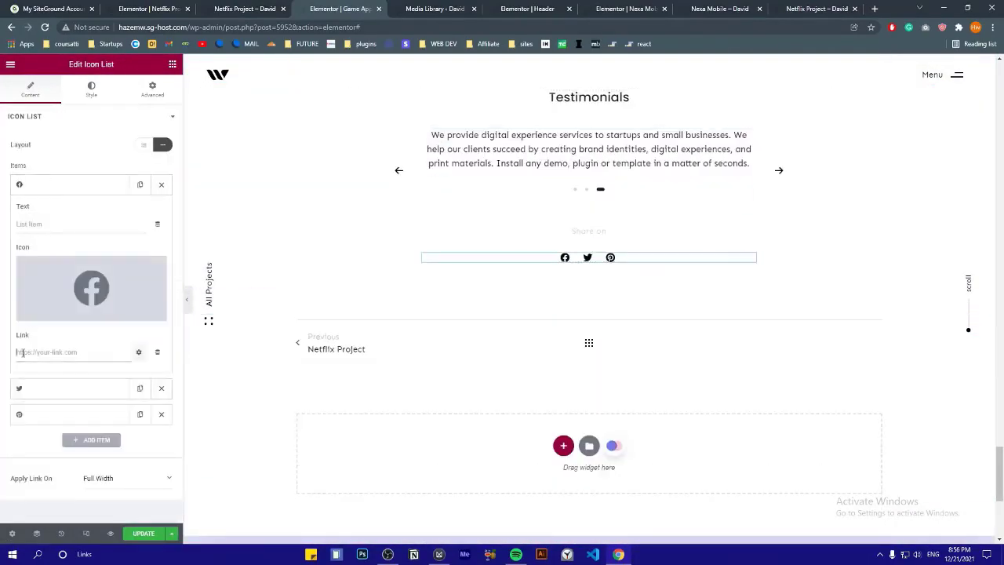
left_click(47, 179)
left_click(91, 259)
triple_click(50, 302)
type("instagram")
key("ctrl+a")
key("BackSpace")
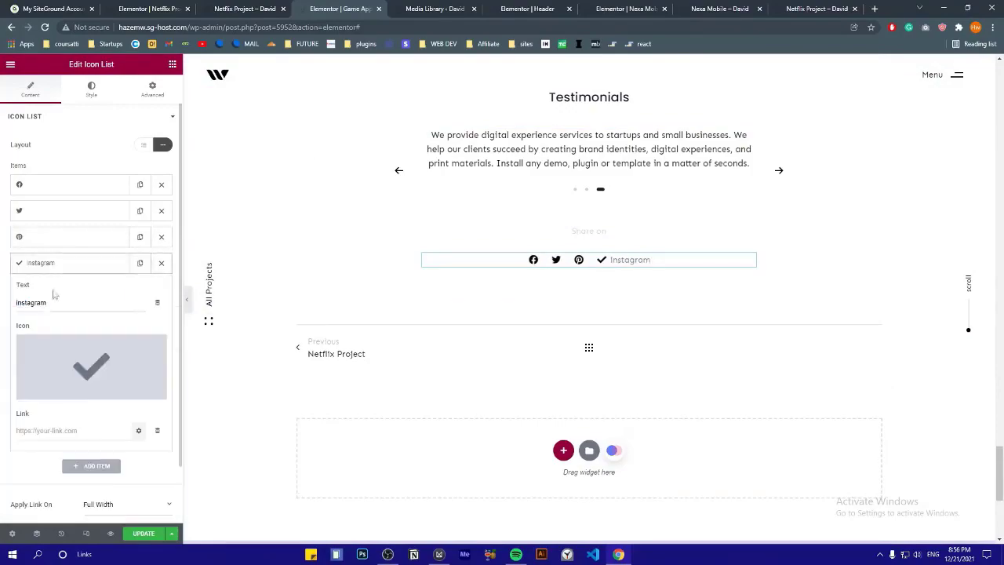
Set the share item's icon to Instagram and preview the Game App Design page
left_click(91, 367)
type("inst")
left_click(410, 201)
left_click(777, 495)
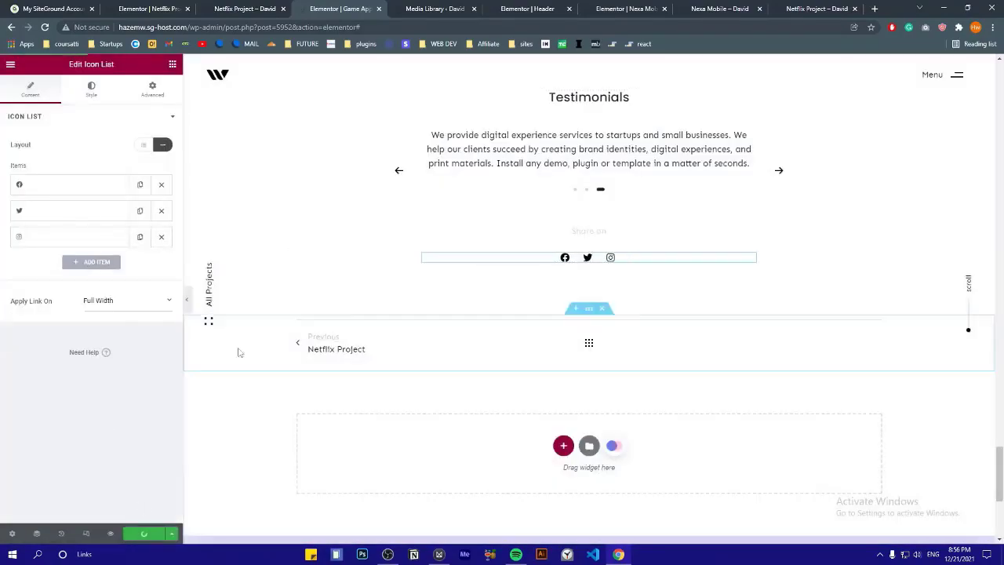
scroll(588, 314, "up", 15)
left_click(346, 203)
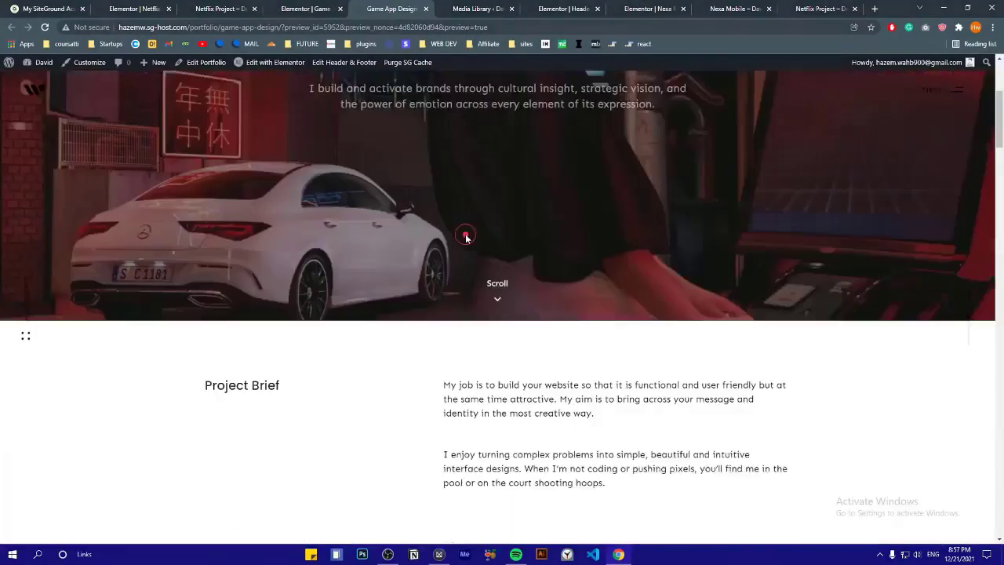
scroll(466, 237, "down", 15)
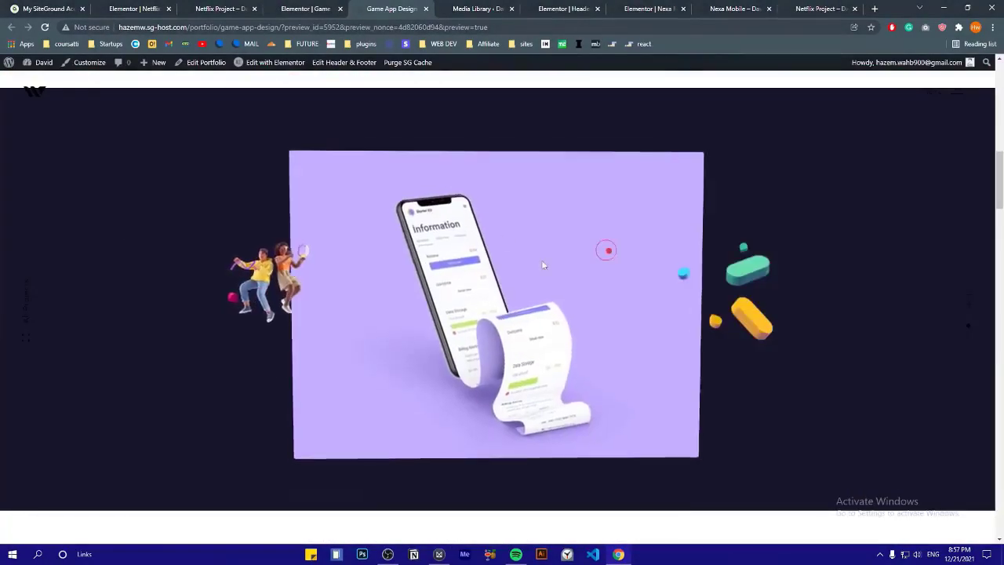
On the live site, advance the My Works slider and open the Netflix Project page
scroll(445, 222, "down", 10)
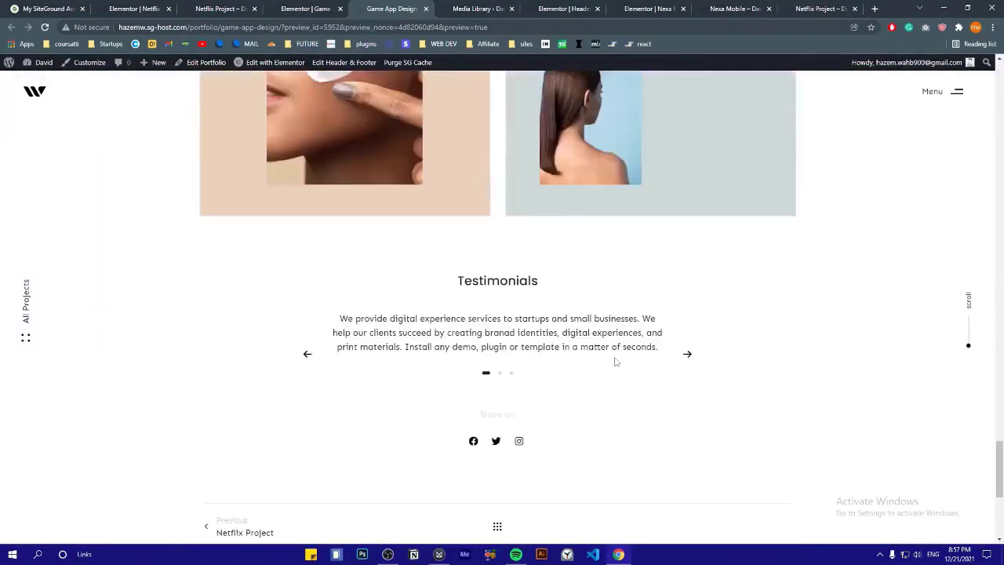
left_click(230, 327)
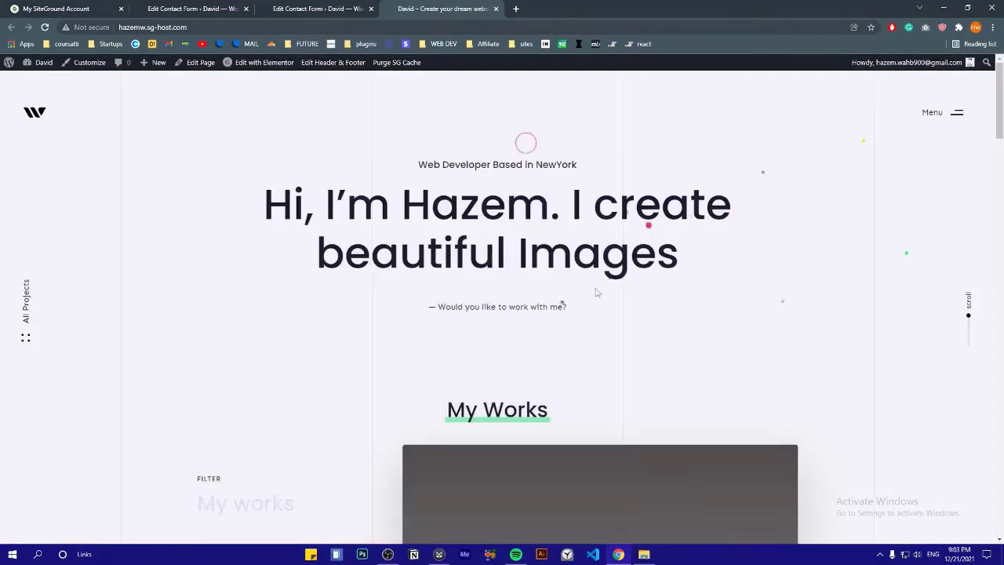
scroll(276, 259, "down", 3)
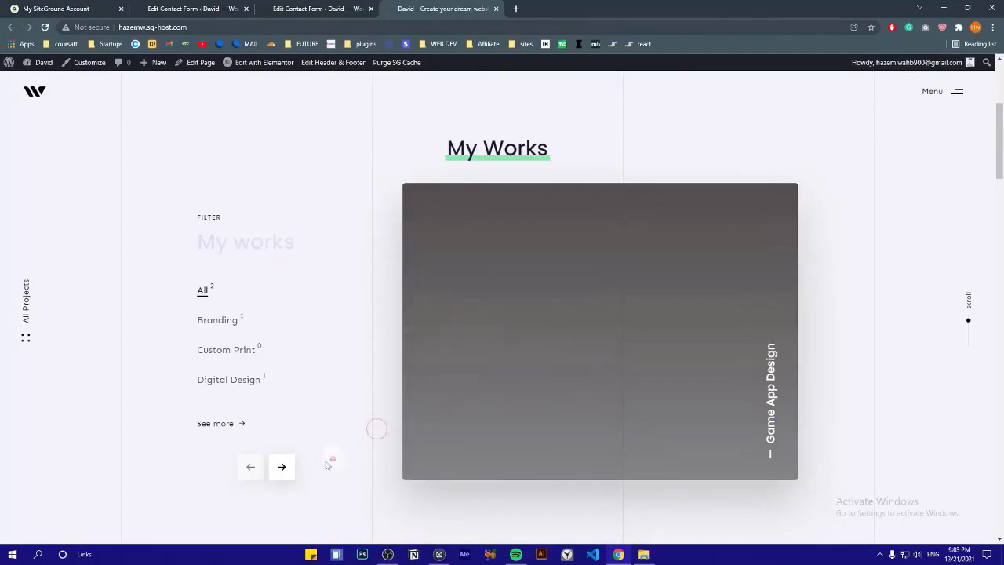
left_click(284, 468)
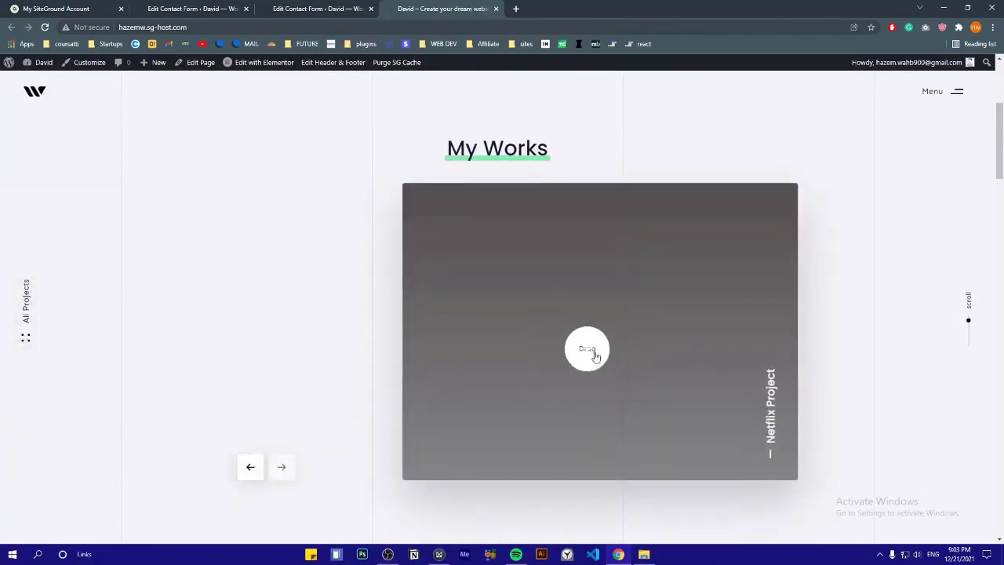
left_click(596, 358)
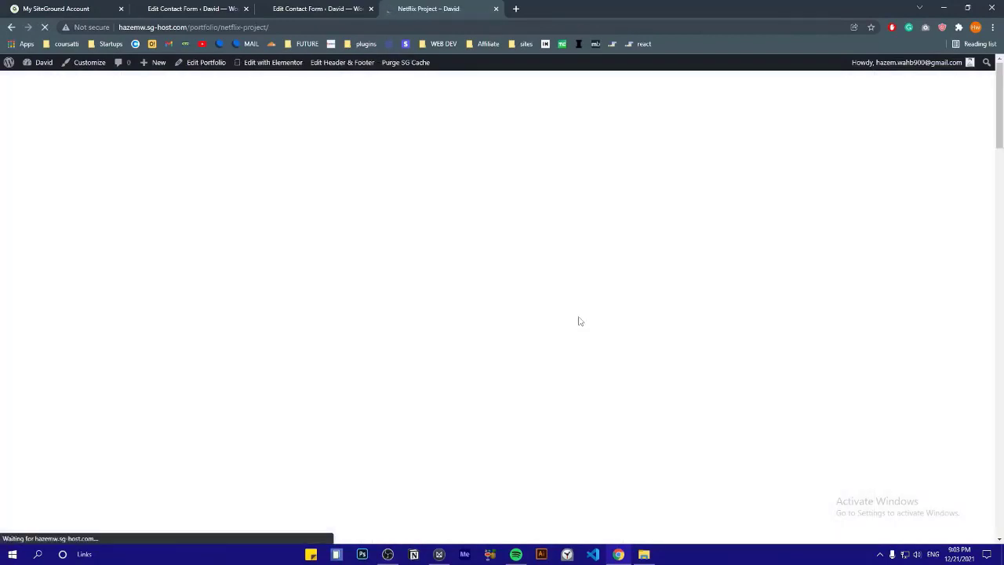
scroll(437, 248, "down", 4)
scroll(430, 275, "up", 4)
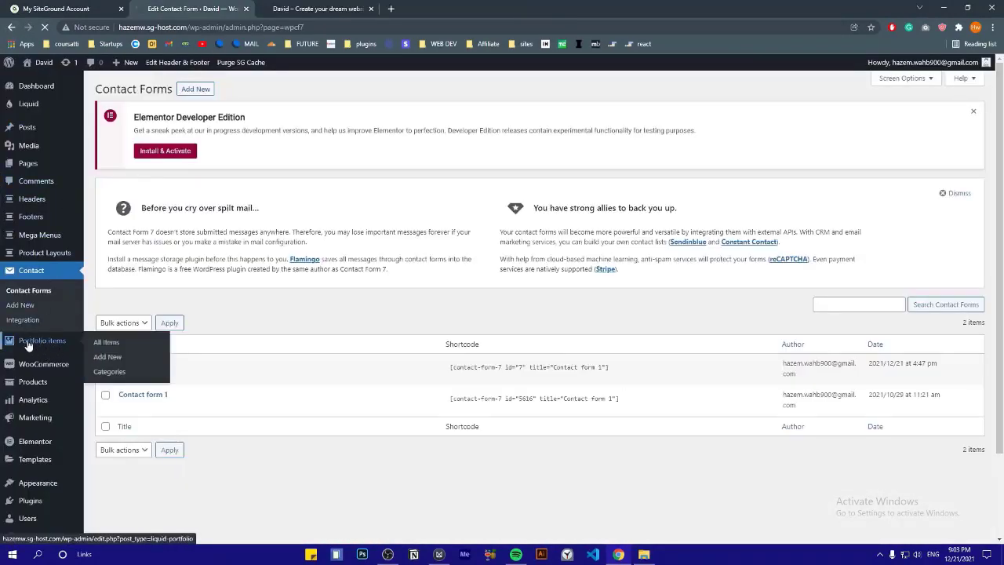
Set Netflix Project's featured image to the red-toned photo of a woman working out
left_click(47, 343)
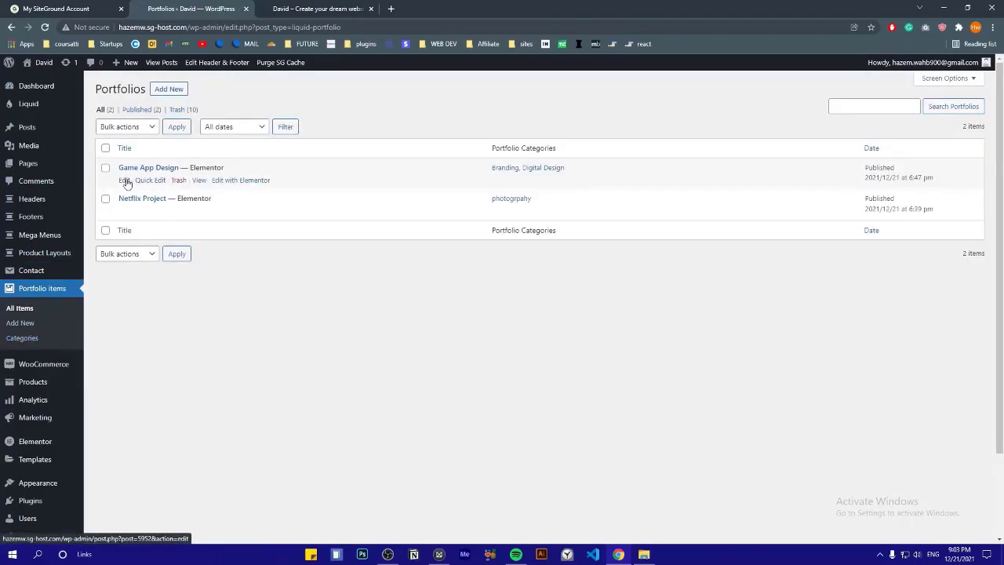
left_click(124, 212)
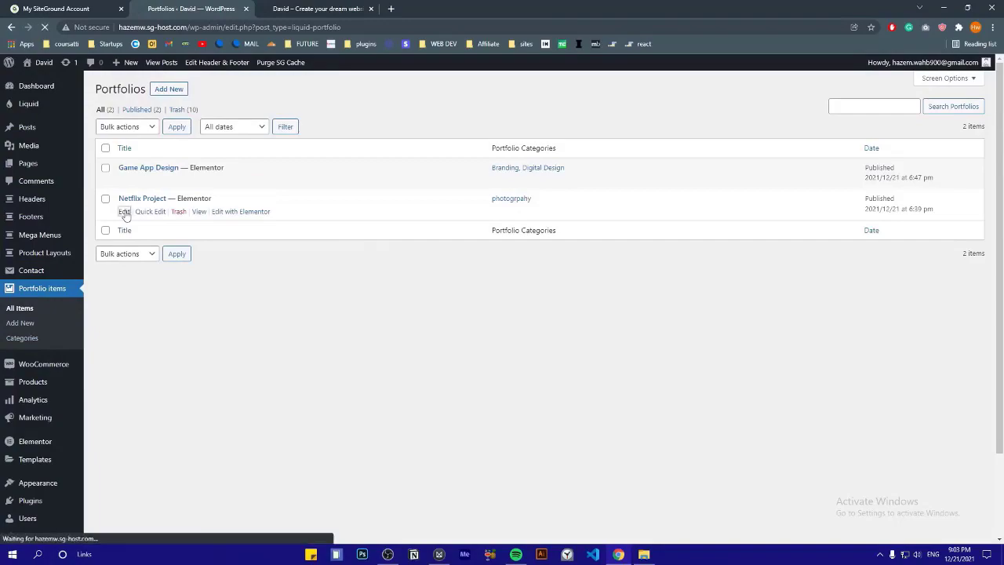
scroll(325, 319, "down", 3)
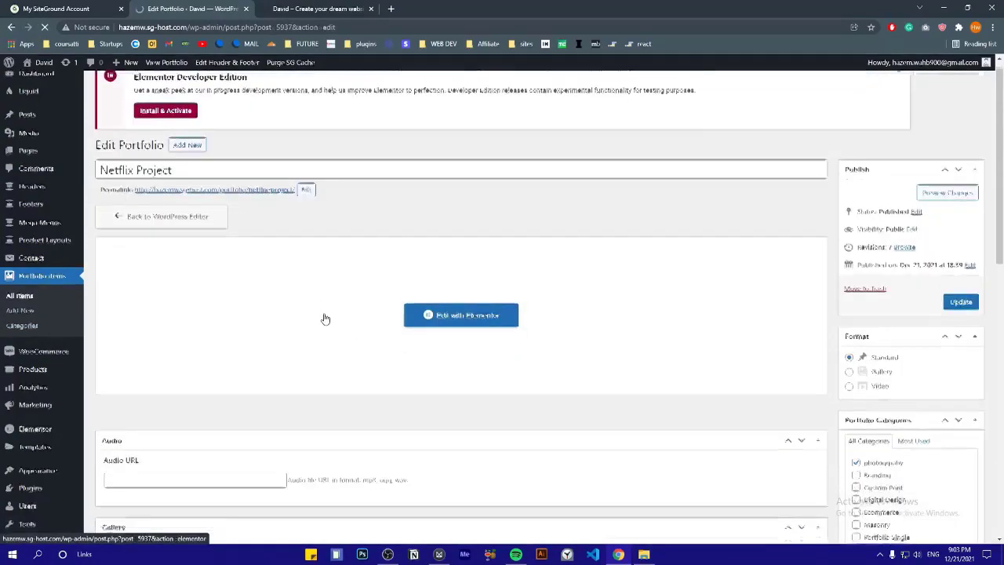
scroll(325, 318, "down", 3)
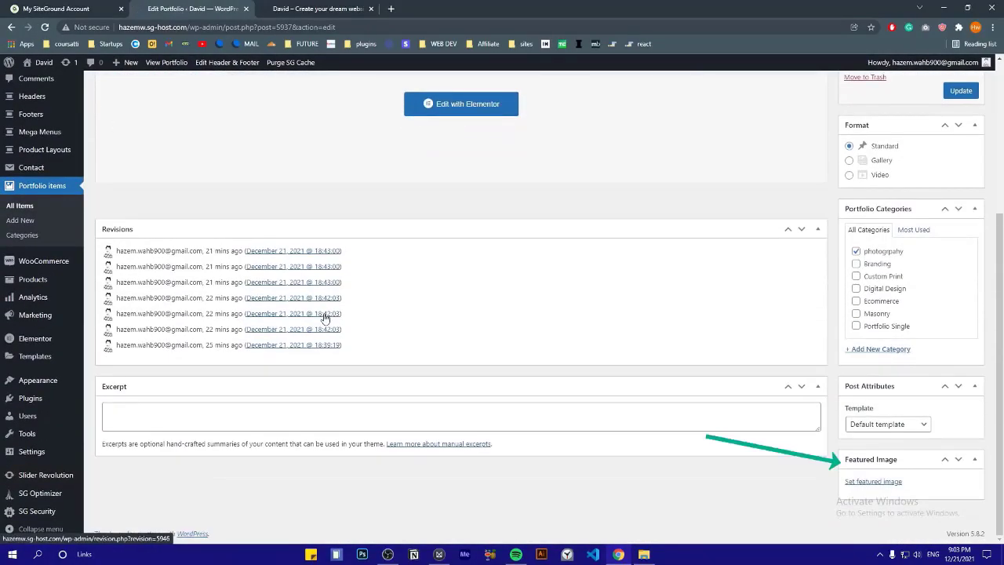
left_click(867, 483)
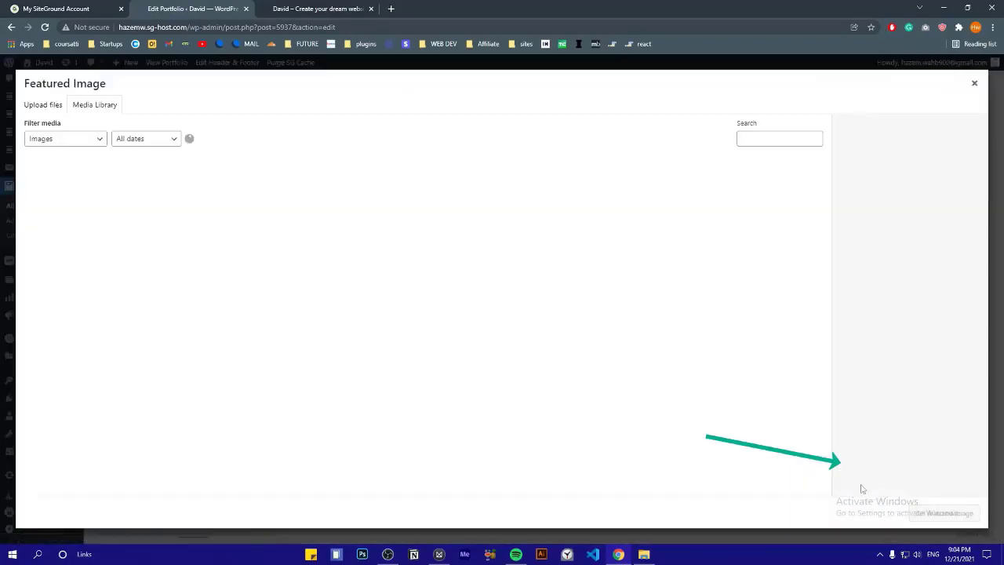
scroll(227, 247, "down", 3)
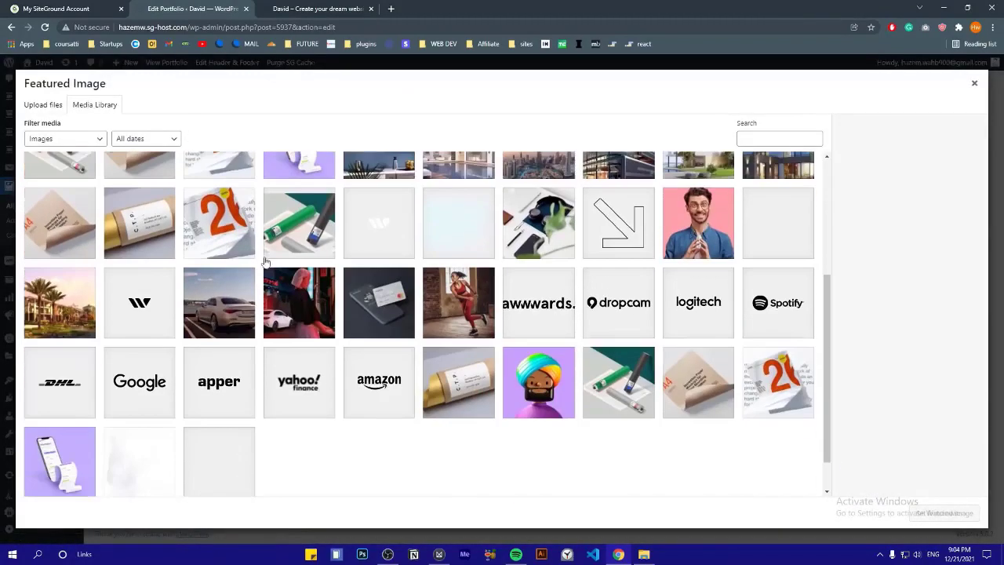
left_click(463, 306)
left_click(943, 512)
scroll(679, 201, "up", 1)
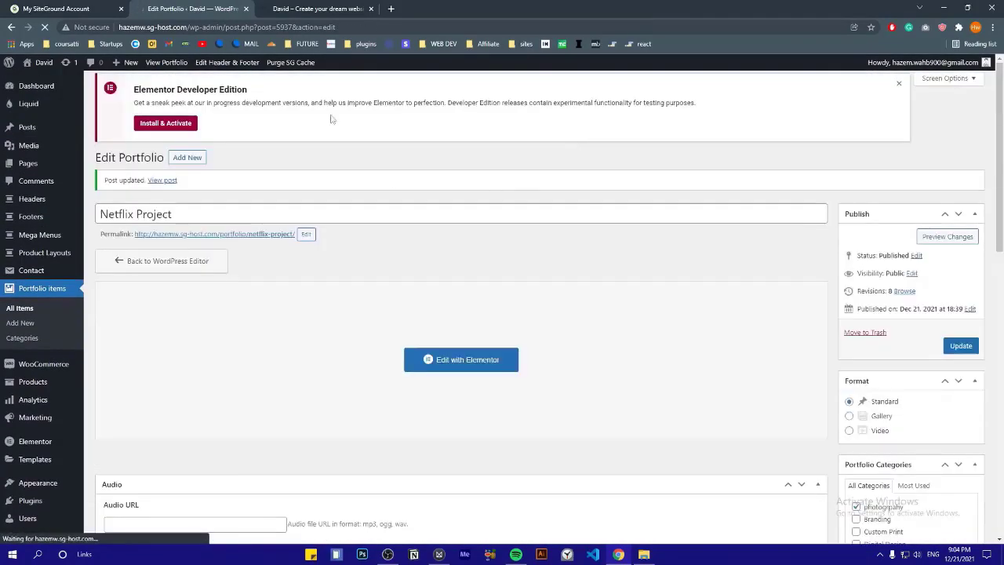
left_click(302, 7)
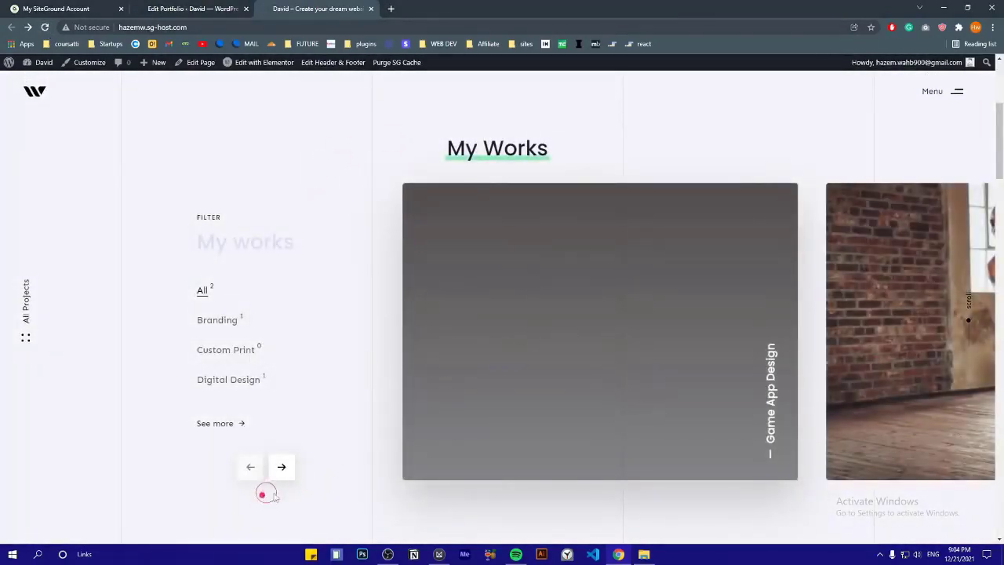
Give Game App Design the smiling-man-on-pink featured image and reload the live site
left_click(280, 467)
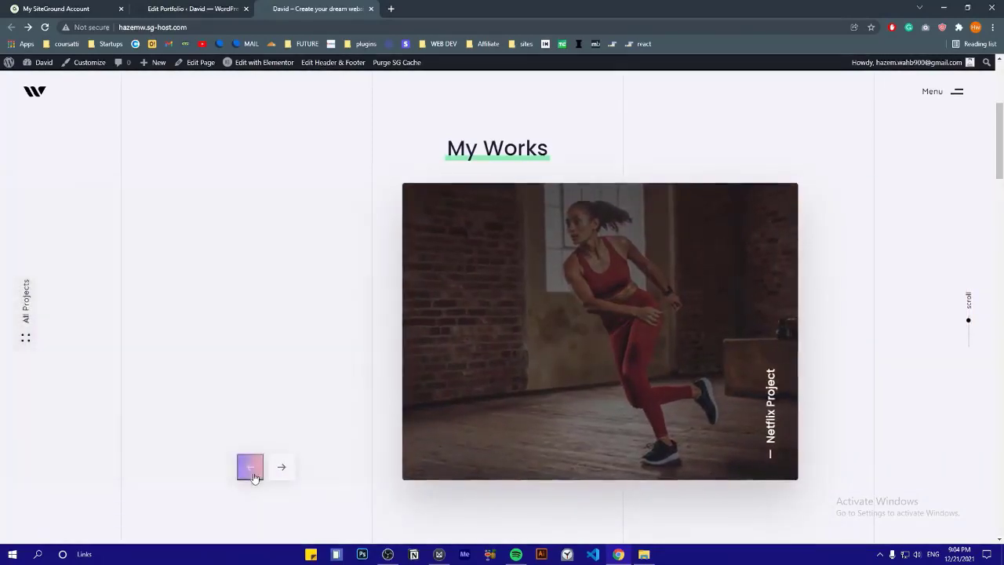
left_click(250, 467)
left_click(200, 8)
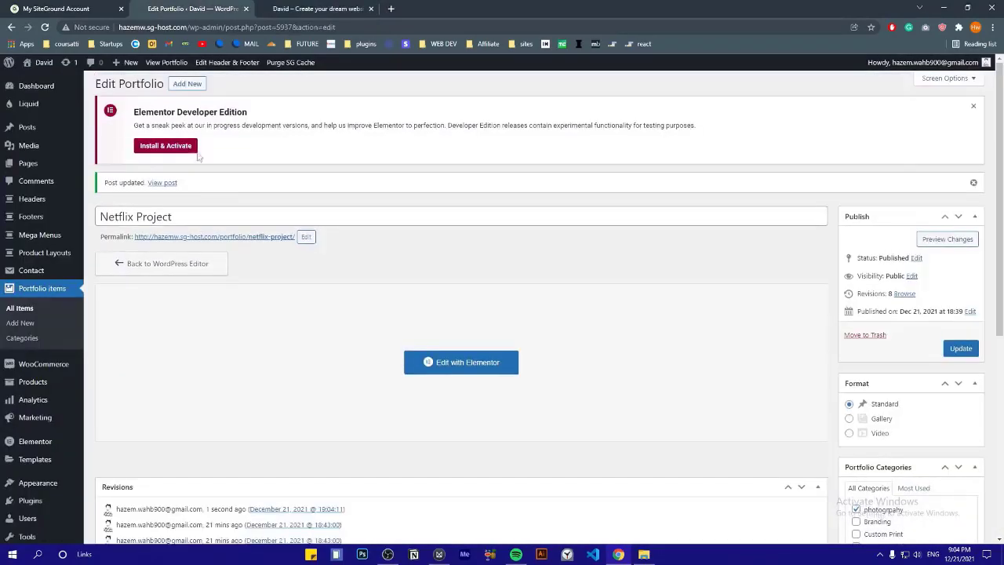
left_click(49, 294)
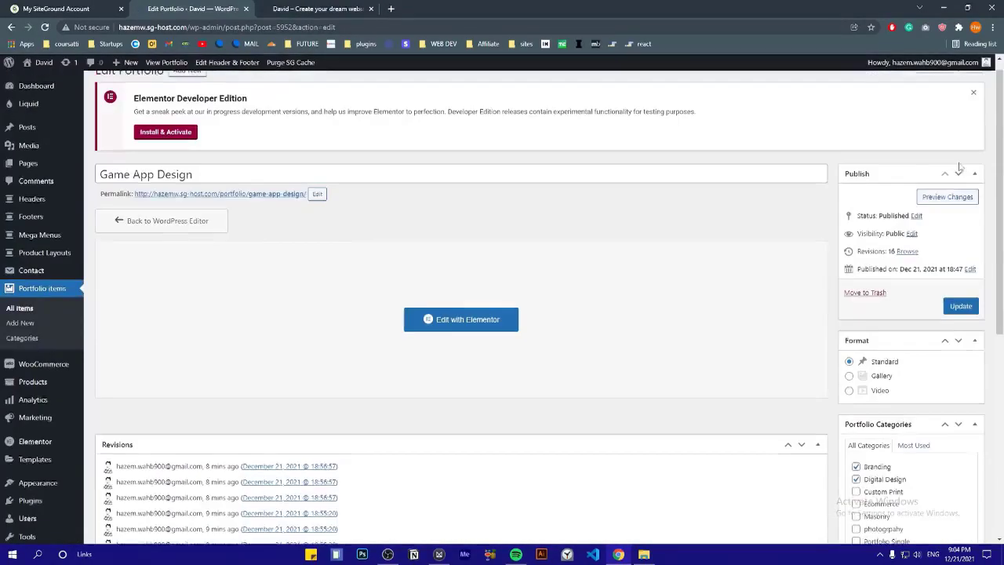
left_click(317, 8)
key("F5")
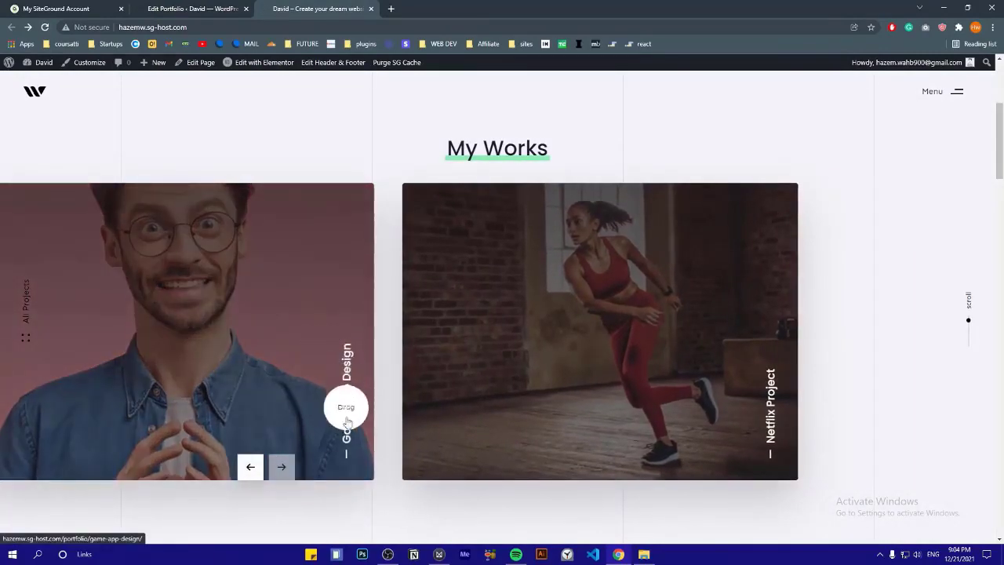
Browse the live My Works carousel and overlay menu, then return to Game App Design's edit screen
left_click_drag(443, 364, 706, 354)
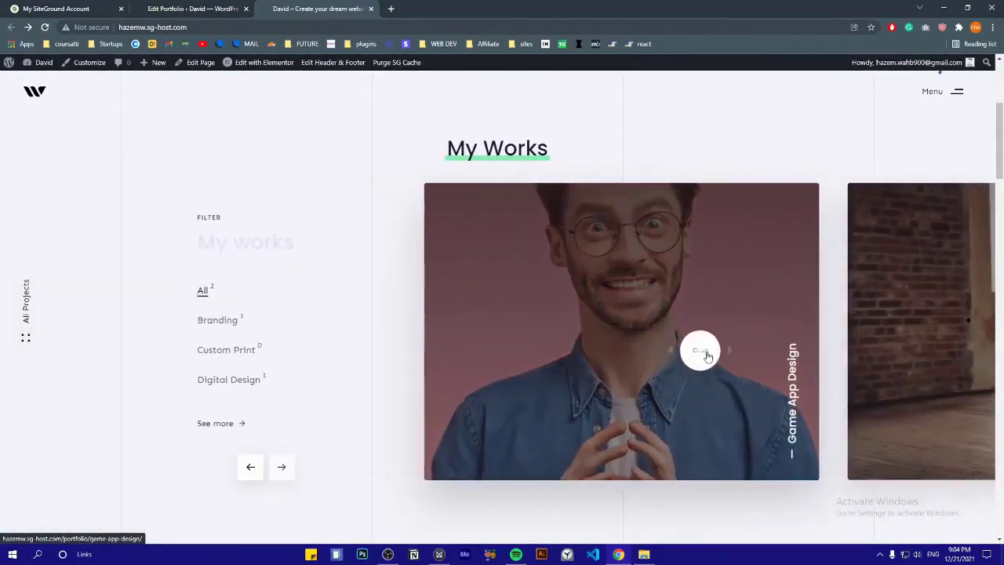
scroll(343, 355, "down", 1)
scroll(343, 353, "down", 6)
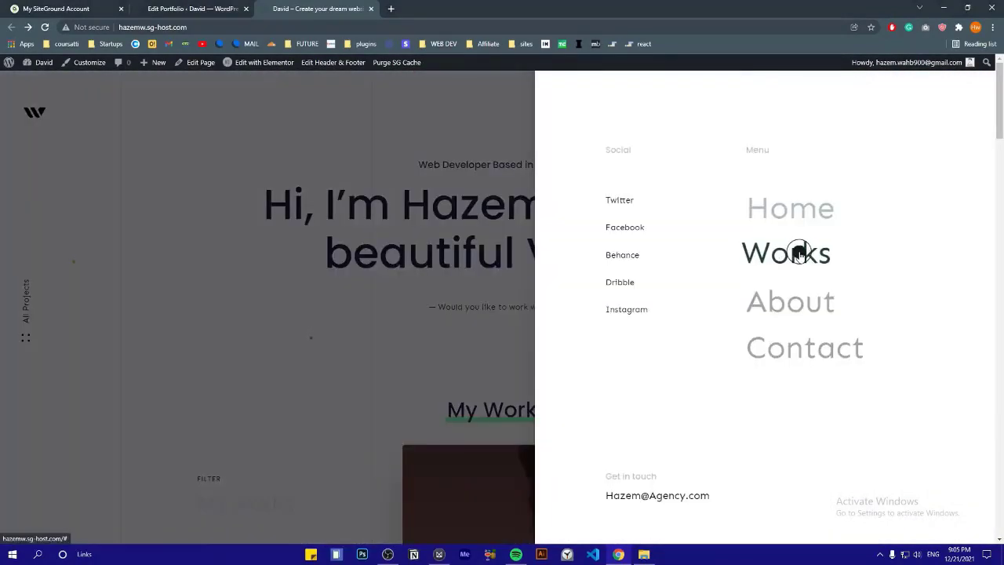
mouse_move(798, 251)
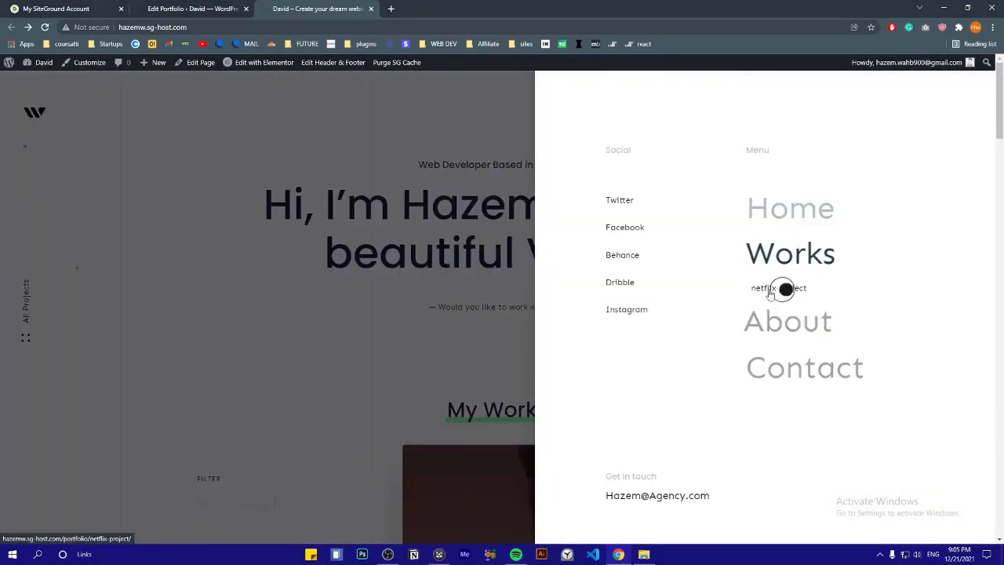
left_click(289, 333)
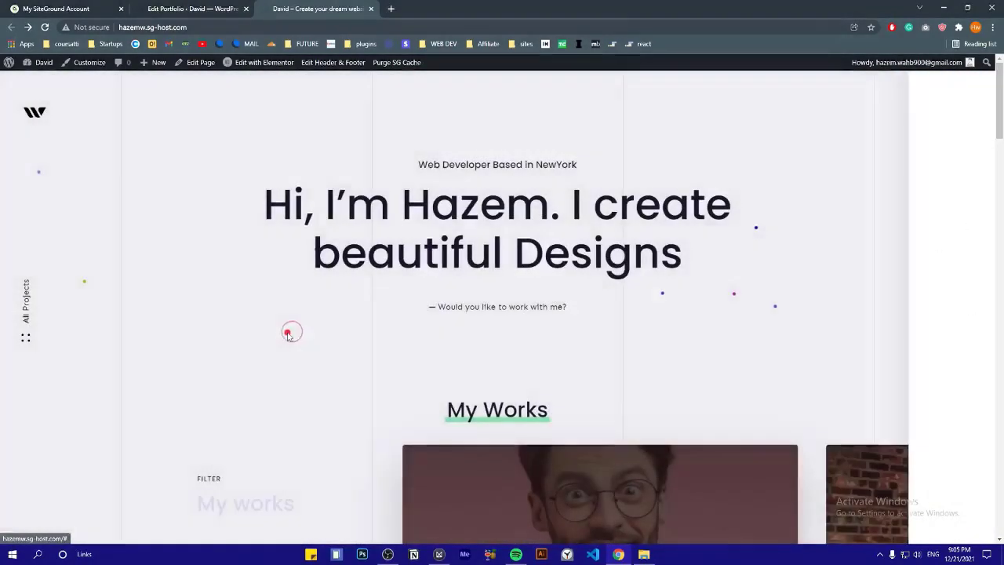
left_click(186, 5)
scroll(49, 301, "down", 2)
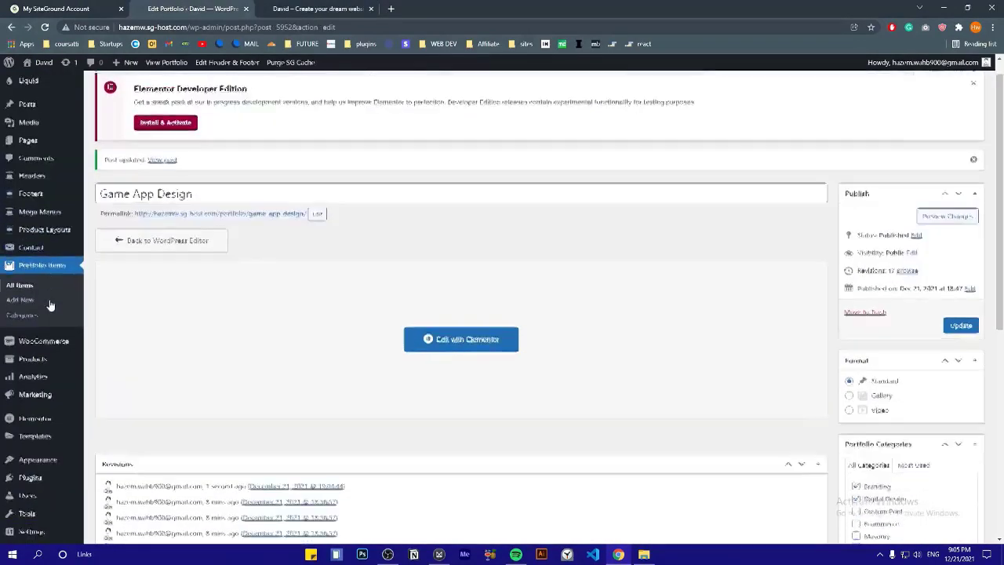
mouse_move(50, 381)
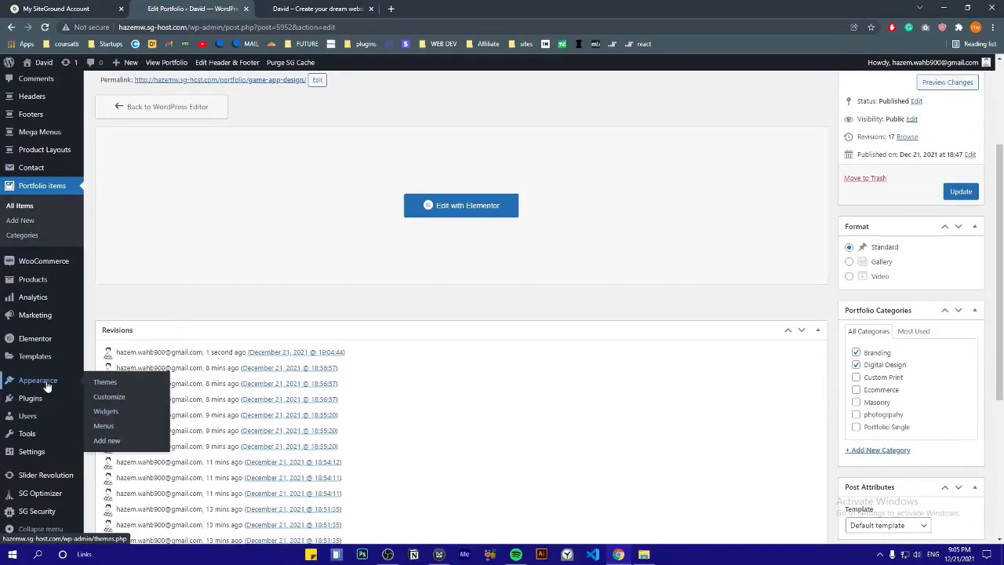
Copy the Game App Design portfolio item's permalink from its edit screen
left_click(104, 427)
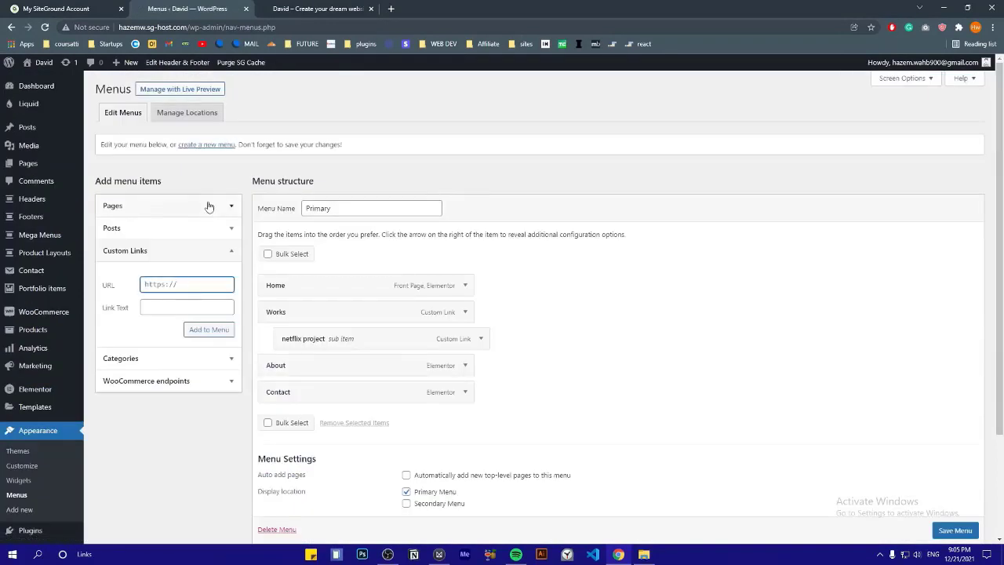
left_click(294, 8)
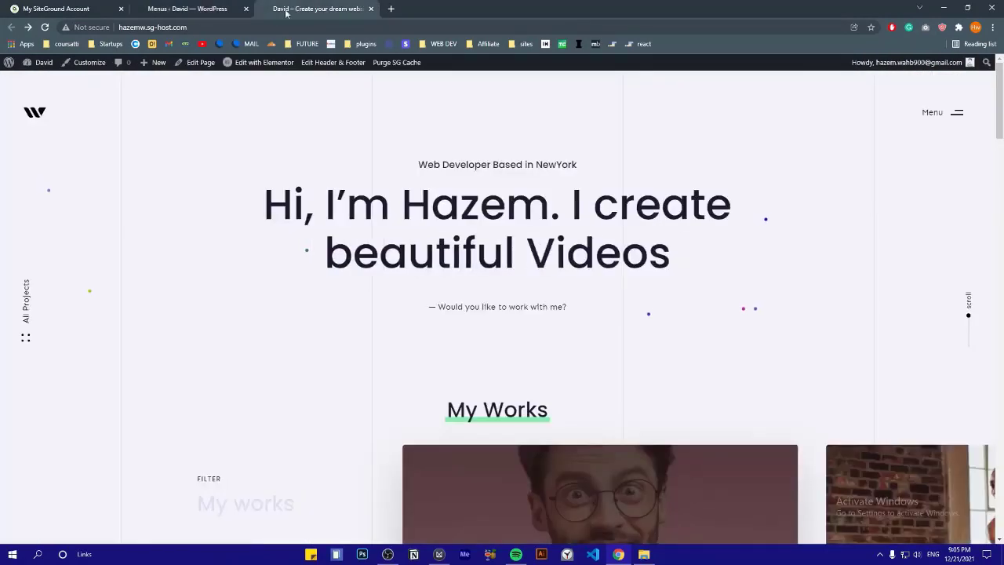
left_click(186, 8)
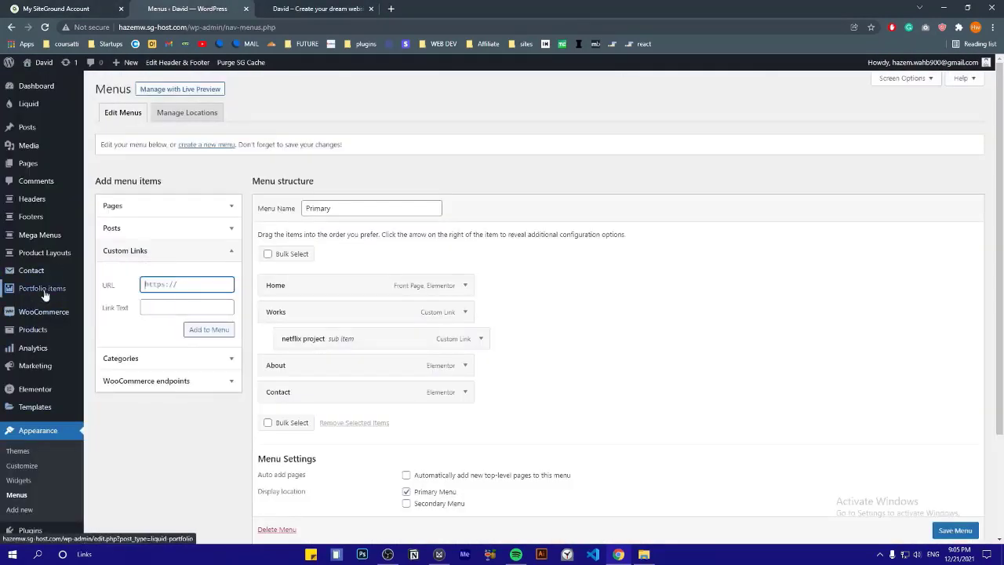
right_click(97, 292)
left_click(110, 296)
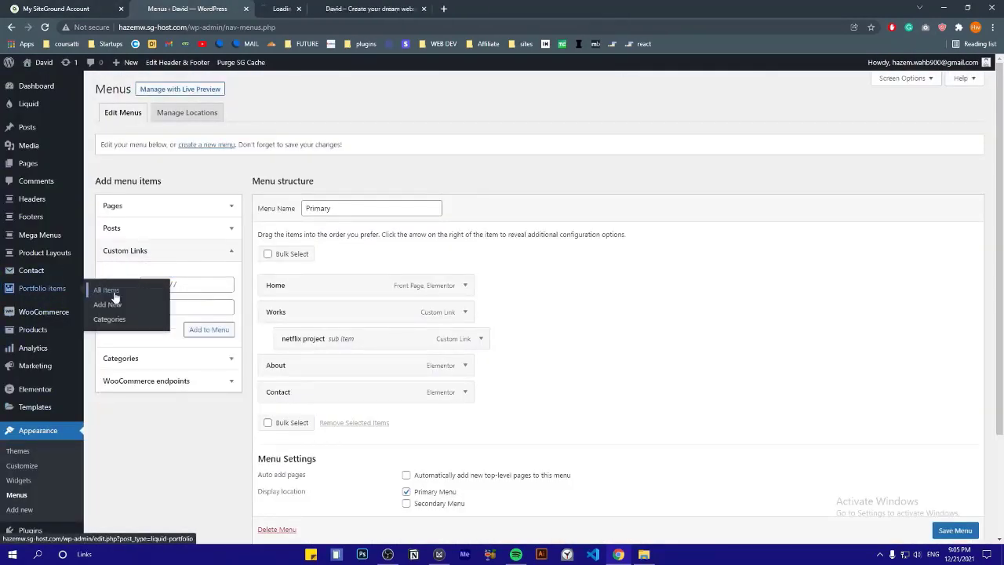
left_click(283, 8)
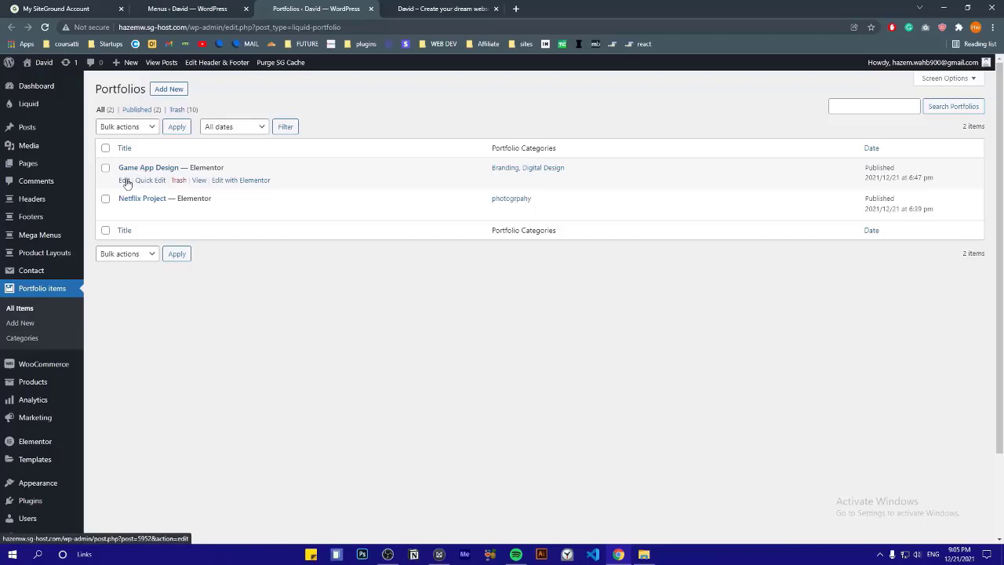
left_click(125, 180)
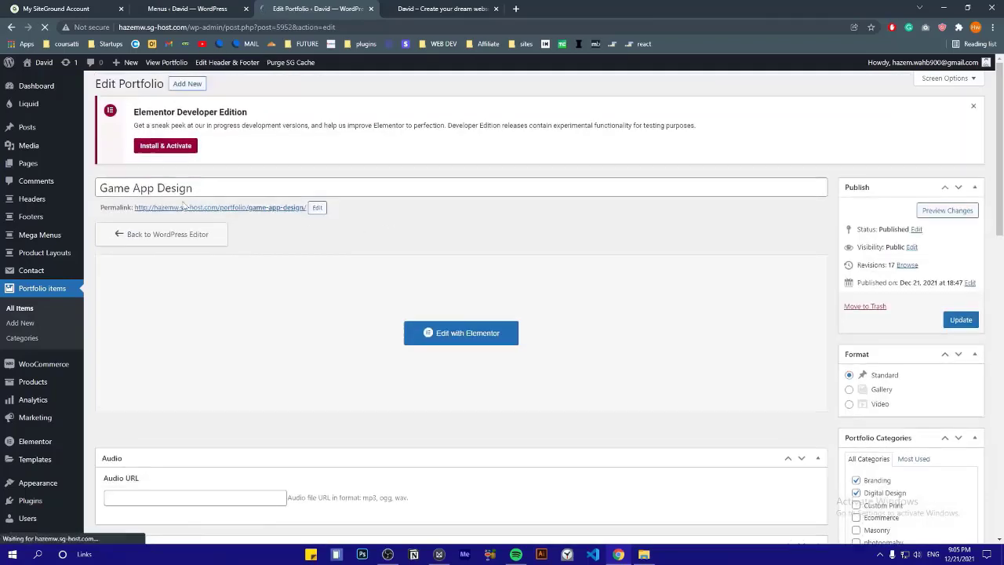
right_click(260, 210)
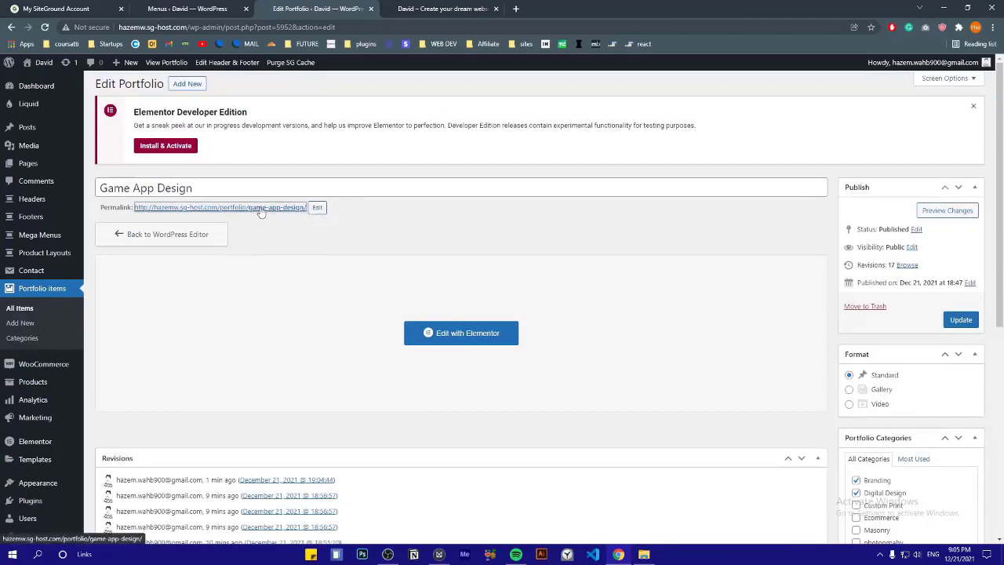
left_click(305, 269)
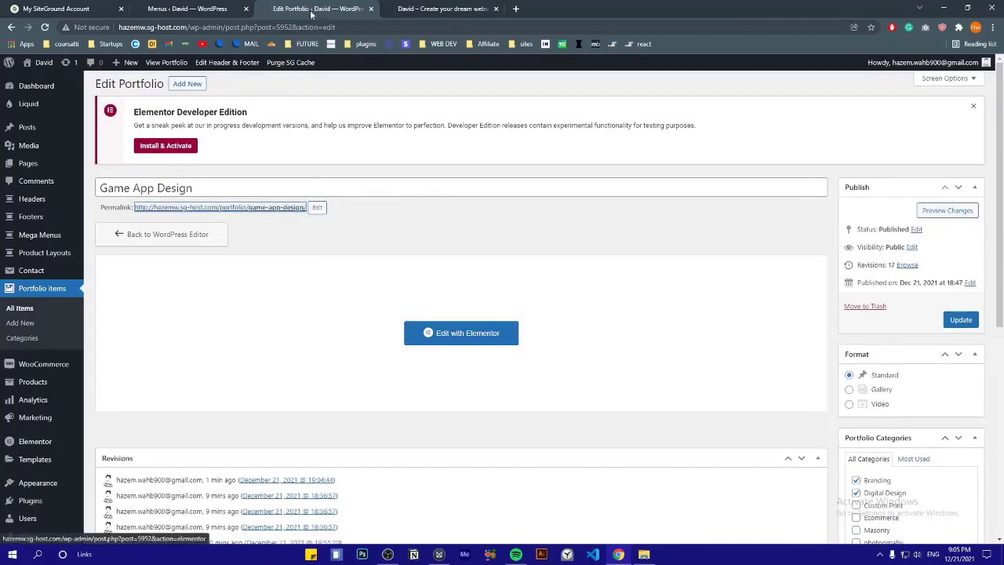
left_click(202, 8)
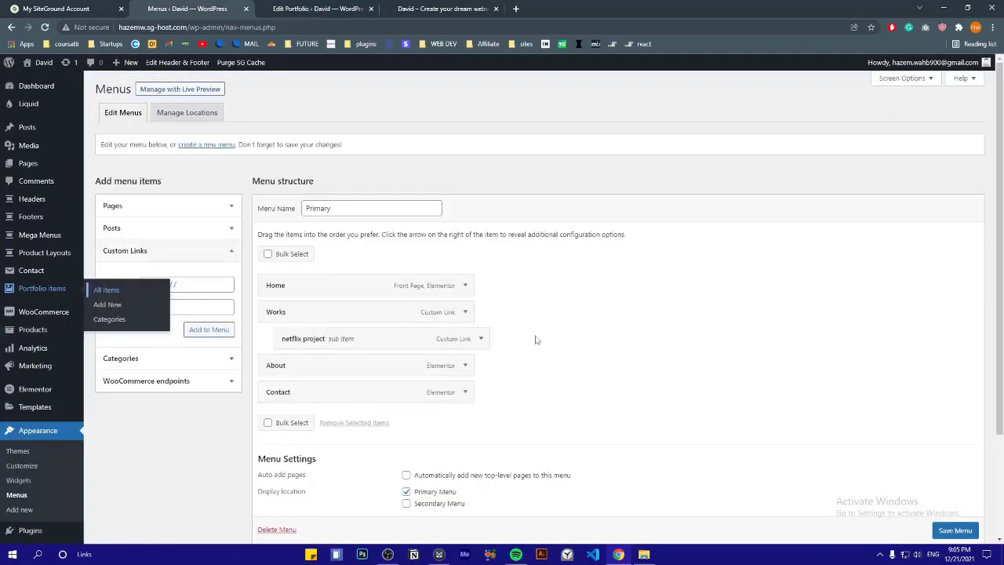
Paste the Game App Design address into a new Custom Link URL field
scroll(539, 340, "down", 1)
left_click(156, 233)
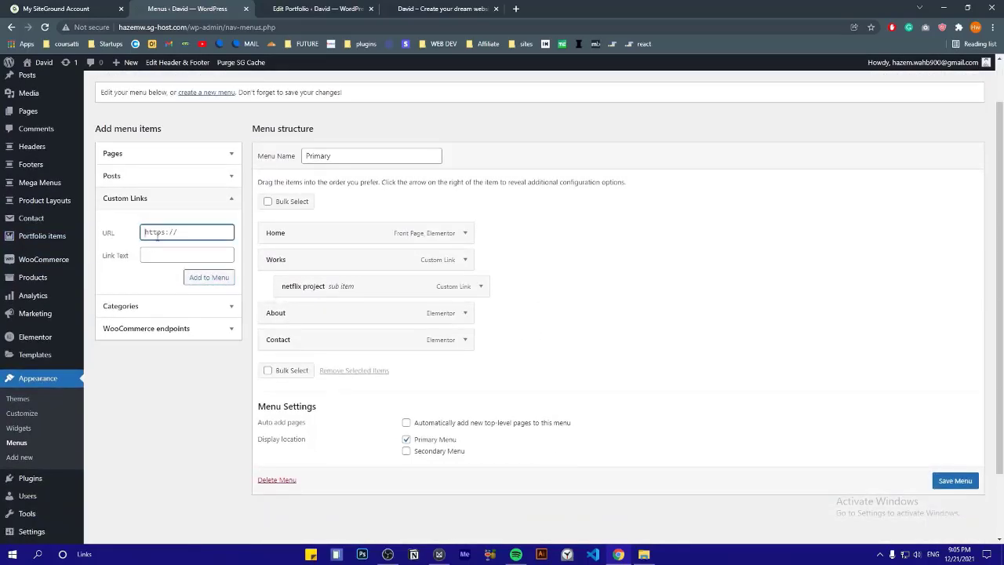
left_click(149, 207)
left_click(155, 206)
left_click(185, 232)
key("ctrl+v")
left_click(159, 257)
Label the link 'Game App Design', add it, nest it under netflix project, and save the menu
left_click(343, 7)
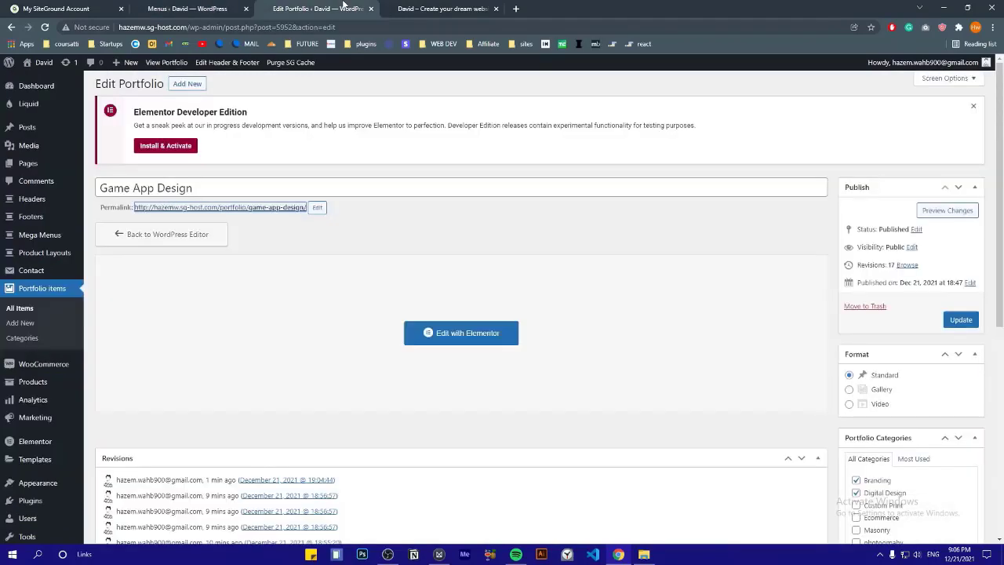
triple_click(229, 189)
right_click(225, 193)
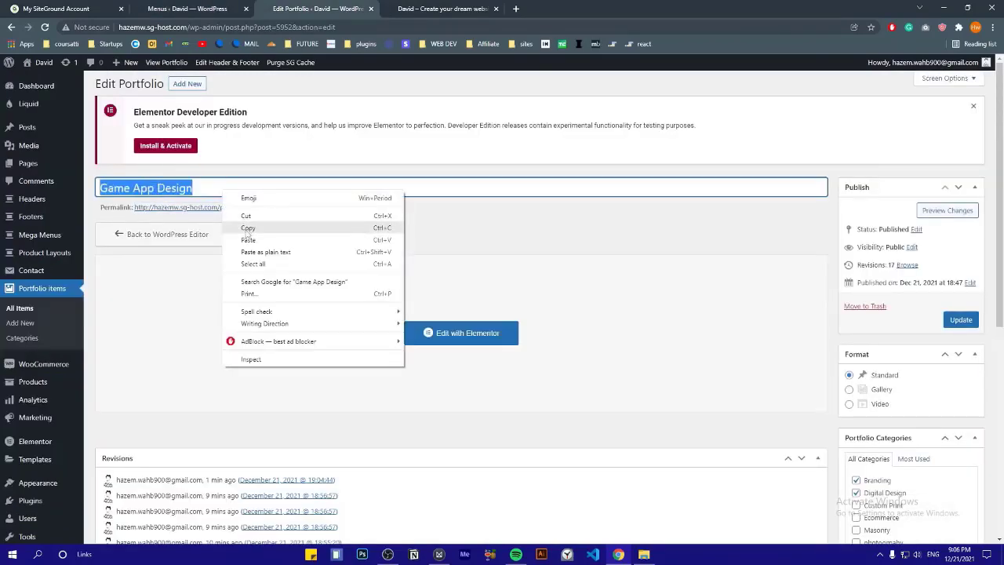
left_click(243, 227)
left_click(171, 7)
right_click(165, 251)
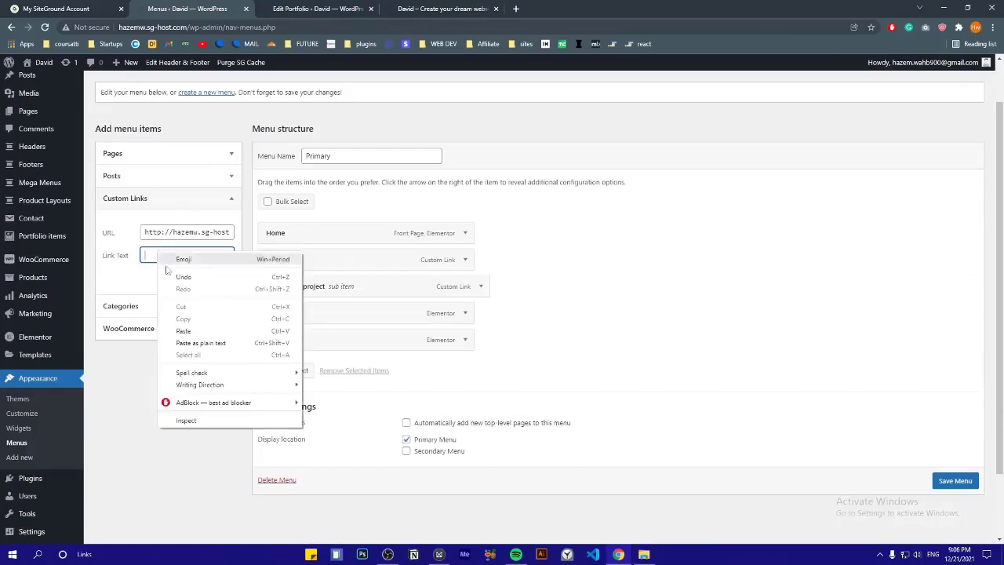
left_click(184, 330)
left_click(207, 278)
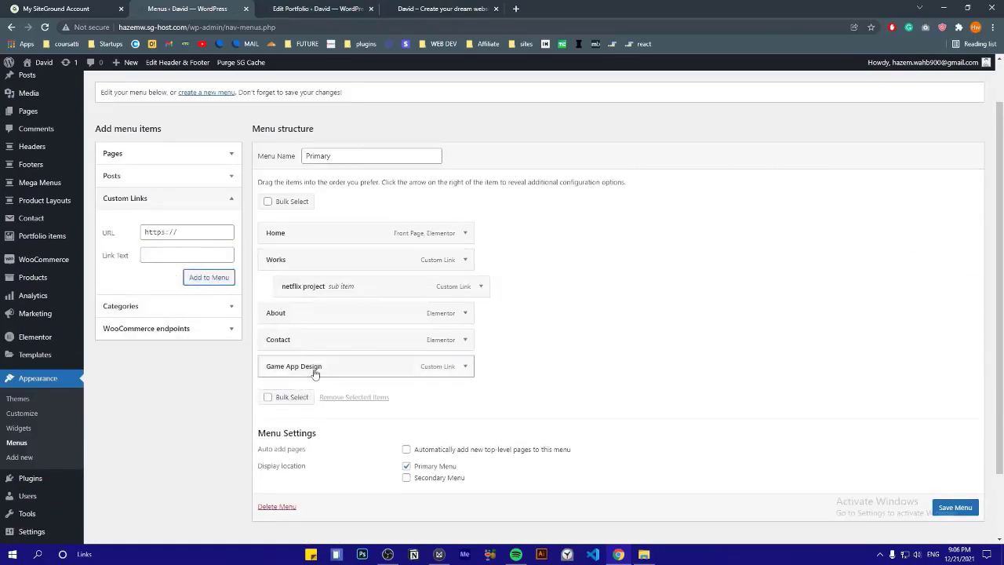
left_click_drag(374, 372, 344, 317)
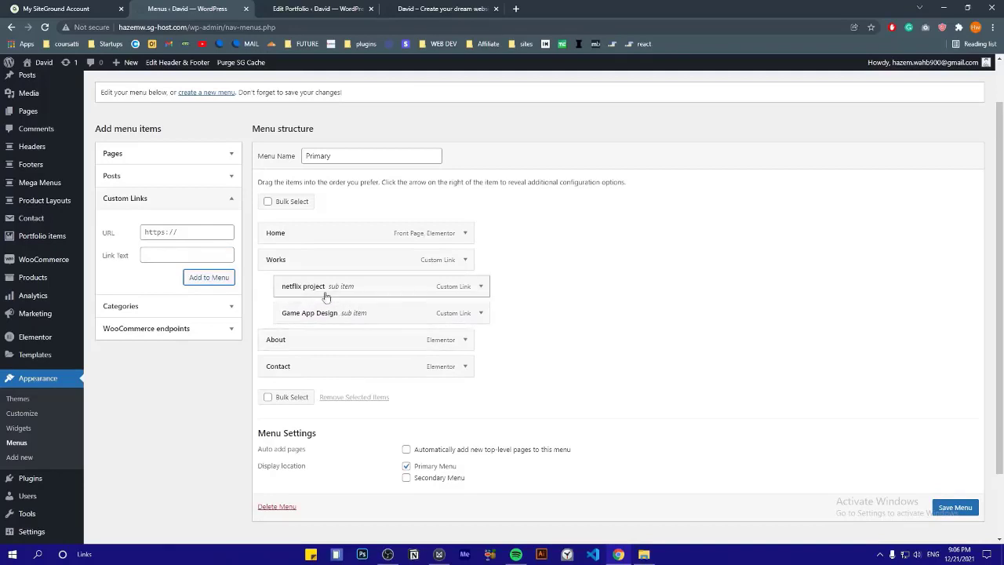
left_click(951, 508)
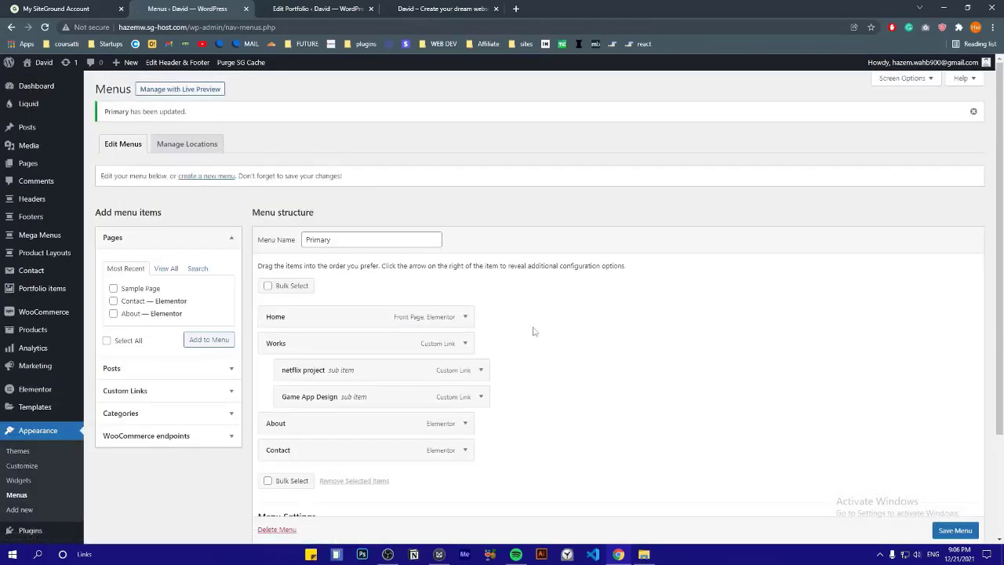
On the live site, expand the Works menu to see netflix project and Game App Design
left_click(420, 7)
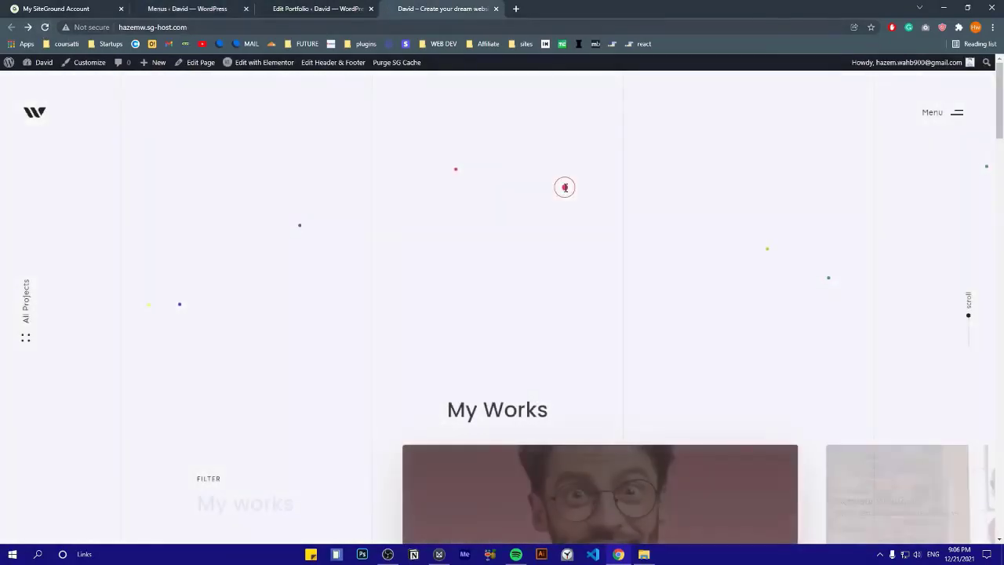
left_click(932, 133)
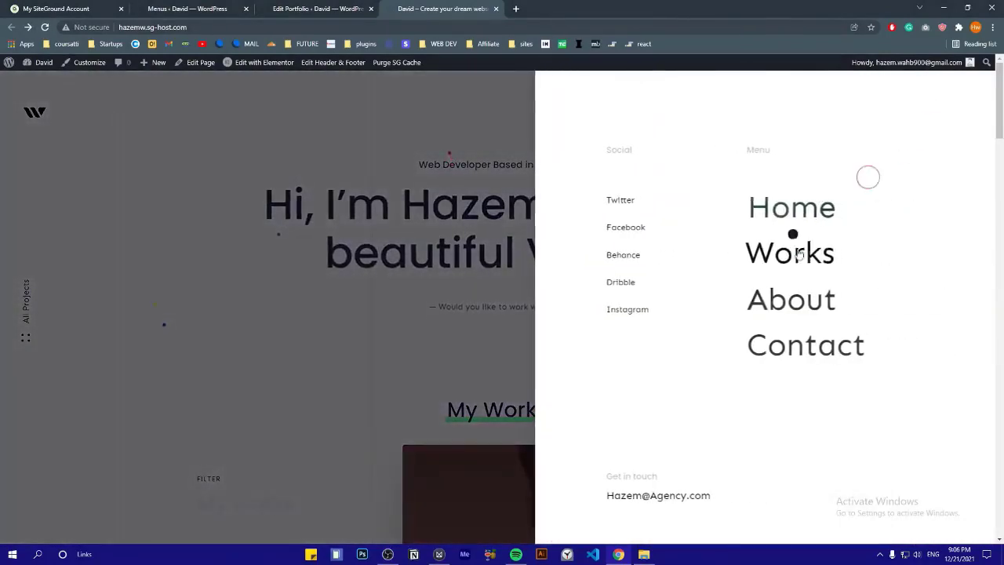
left_click(792, 255)
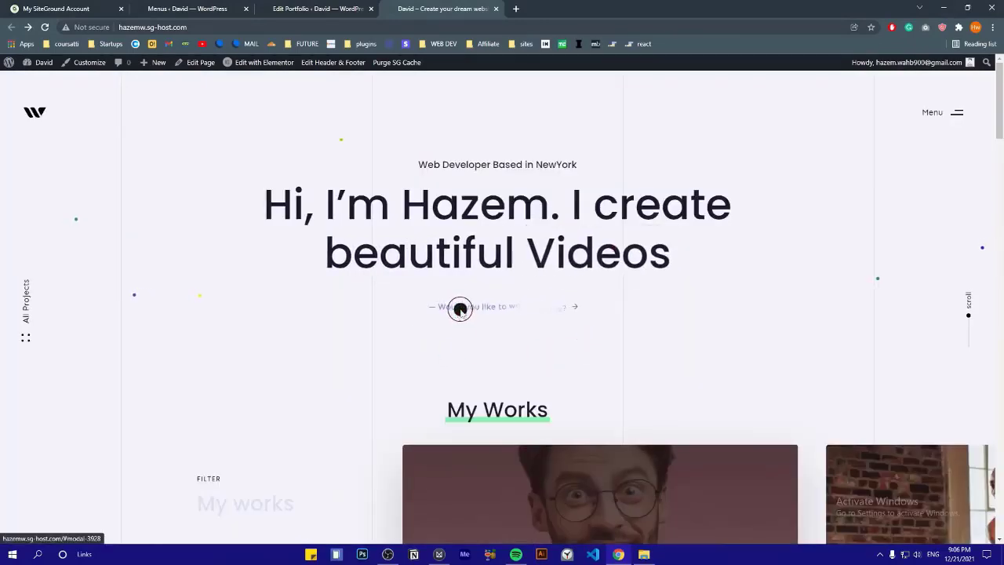
Inspect the Send a message contact modal's broken form placeholder, then close the modal
left_click(460, 308)
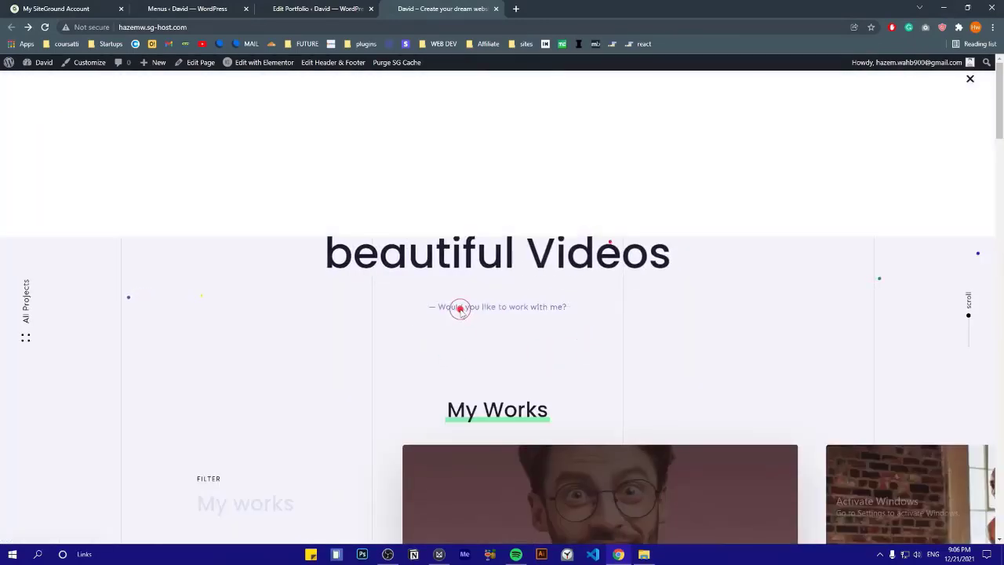
left_click_drag(171, 208, 352, 267)
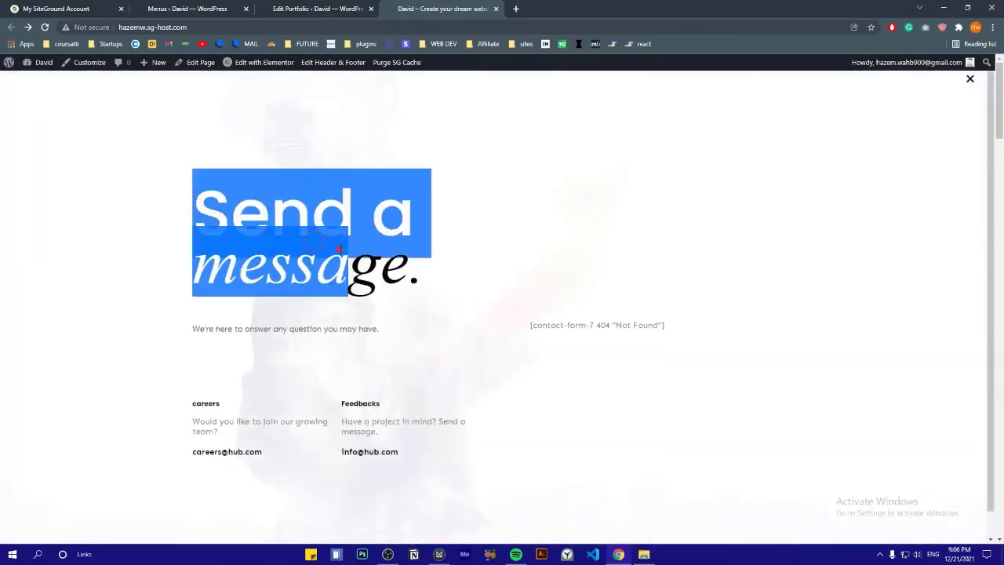
left_click(345, 259)
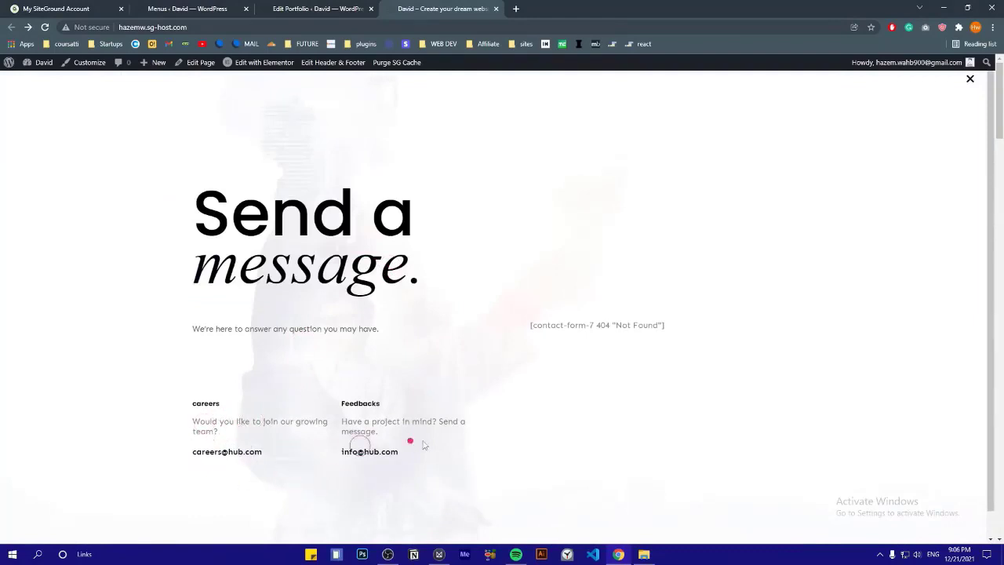
triple_click(607, 325)
left_click(727, 281)
left_click(970, 79)
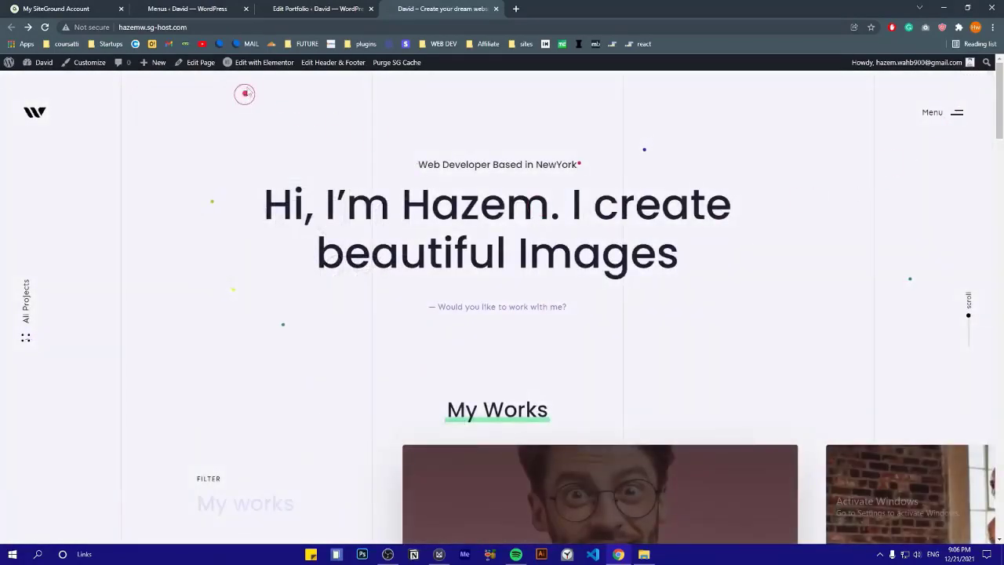
mouse_move(254, 65)
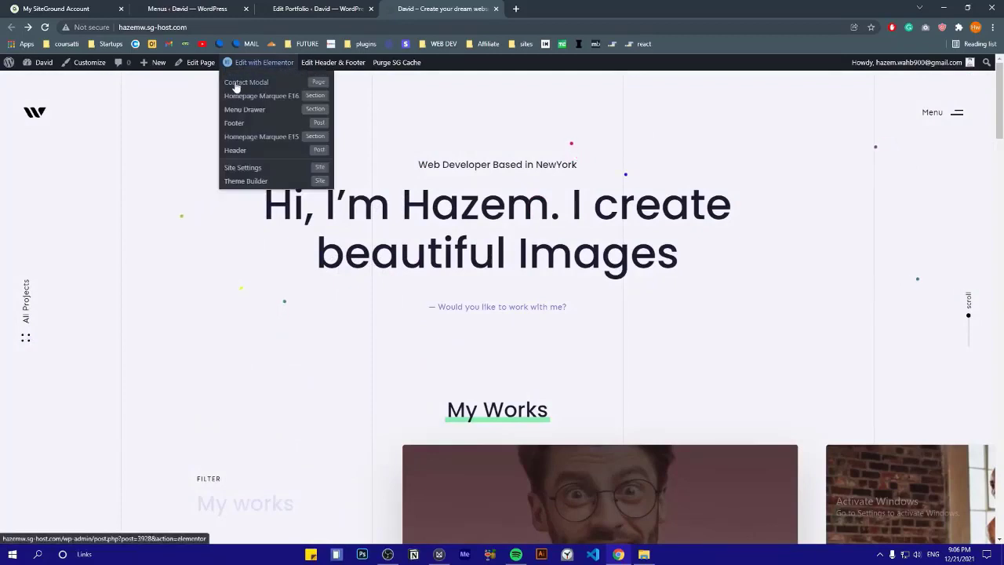
Open the Contact Modal in Elementor and retype its title text
left_click(246, 82)
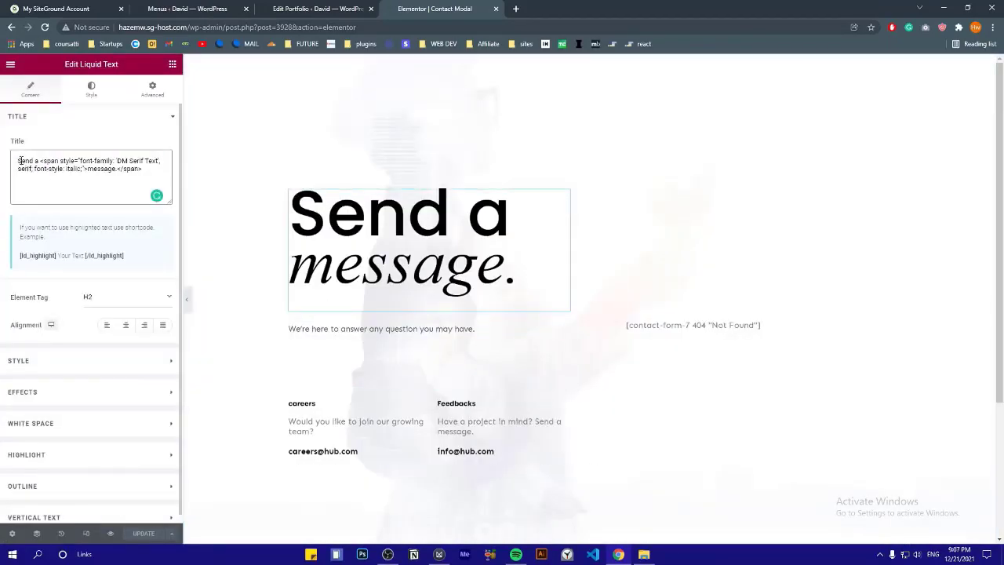
type("H.")
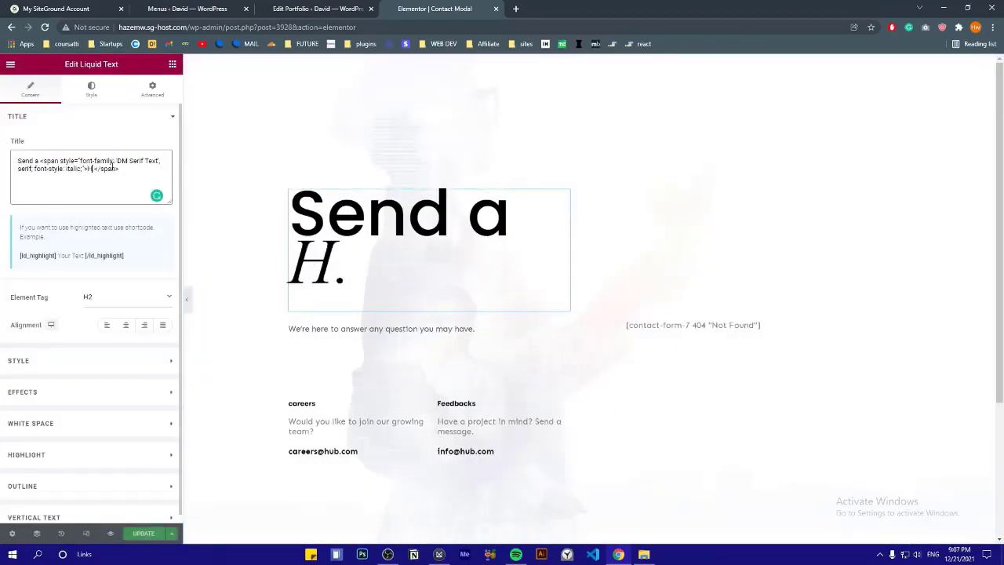
type("ello!")
key("BackSpace")
key("BackSpace")
key("BackSpace")
key("BackSpace")
key("BackSpace")
key("BackSpace")
type("message")
Delete the careers column, leaving only the feedback column
left_click(315, 330)
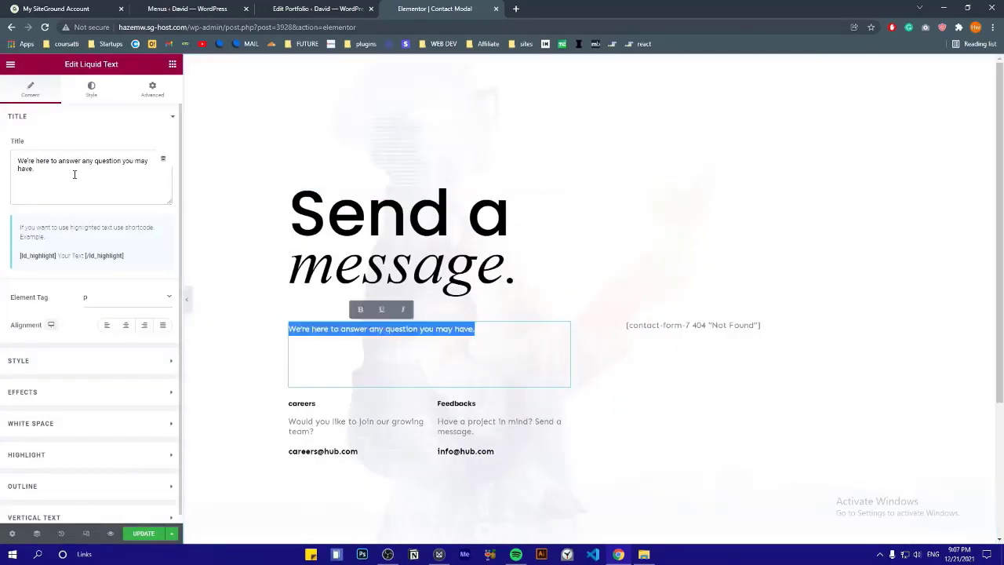
left_click(340, 433)
left_click(341, 451)
left_click(436, 404)
key("ctrl+z")
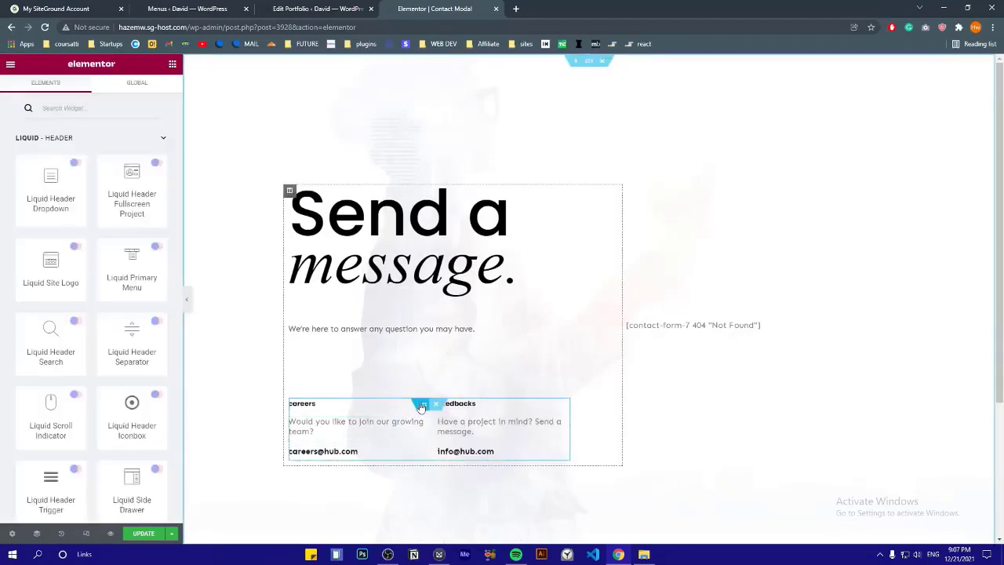
left_click(293, 403)
key("Delete")
Rename the Feedbacks heading to 'contact' and replace the email address beneath it
left_click(327, 409)
triple_click(96, 168)
type("contact")
left_click(323, 447)
triple_click(54, 165)
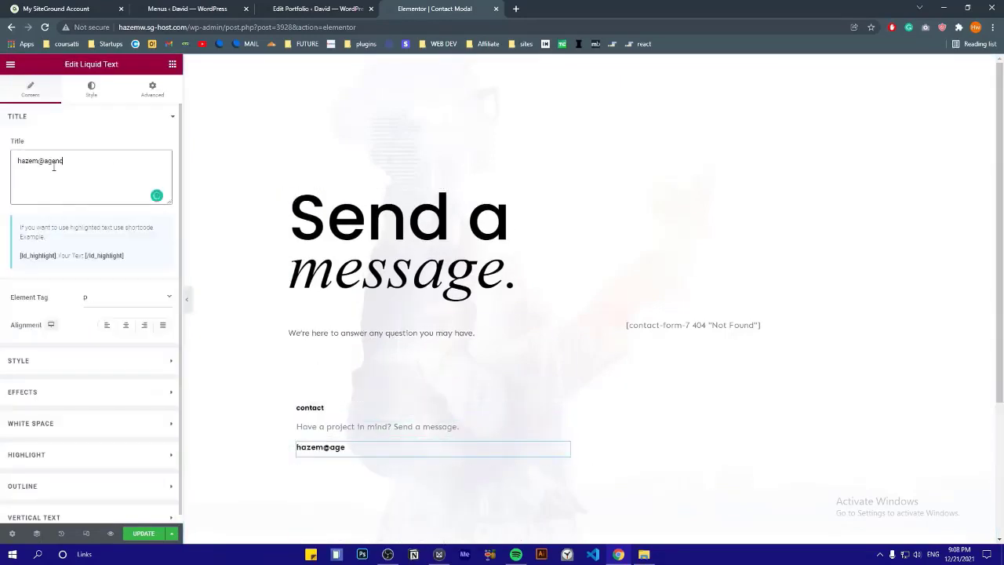
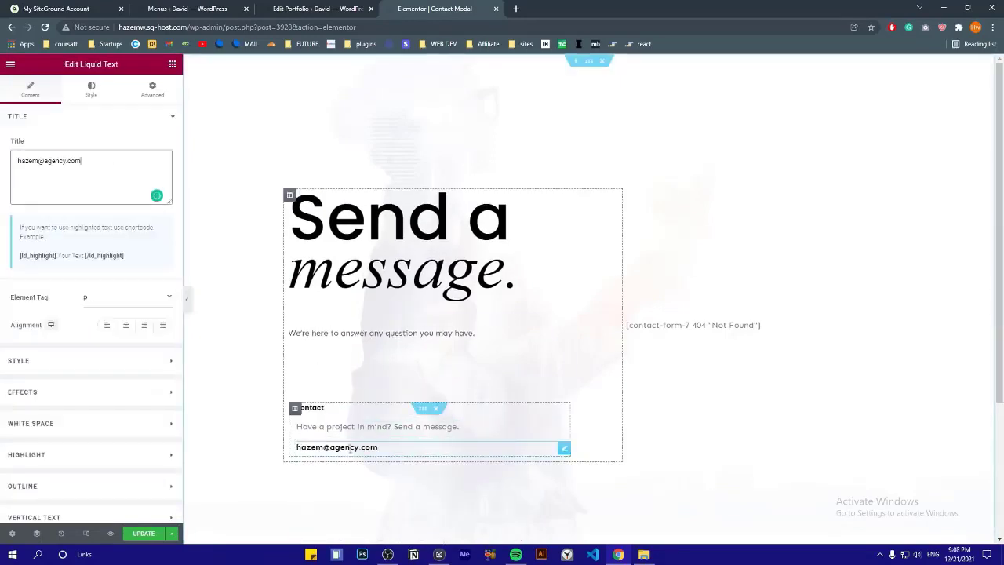
Set the contact form widget to Contact form 1 and preview the form
left_click(670, 325)
left_click(121, 154)
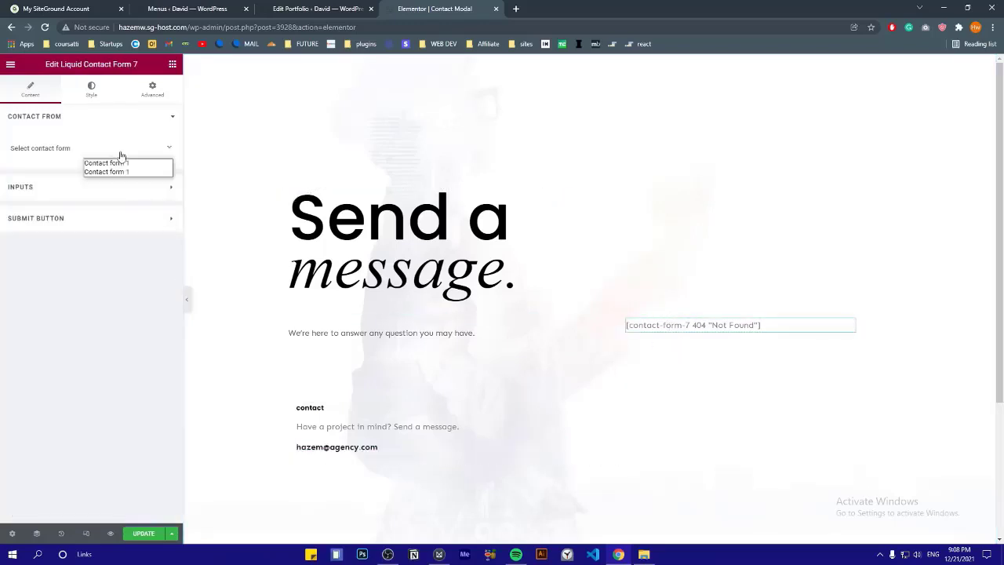
left_click(110, 167)
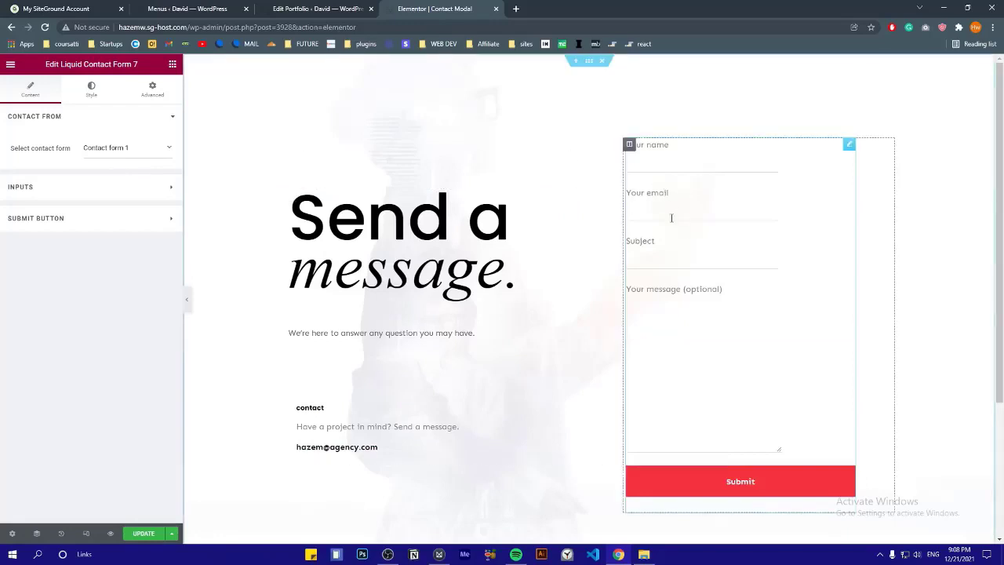
left_click(116, 154)
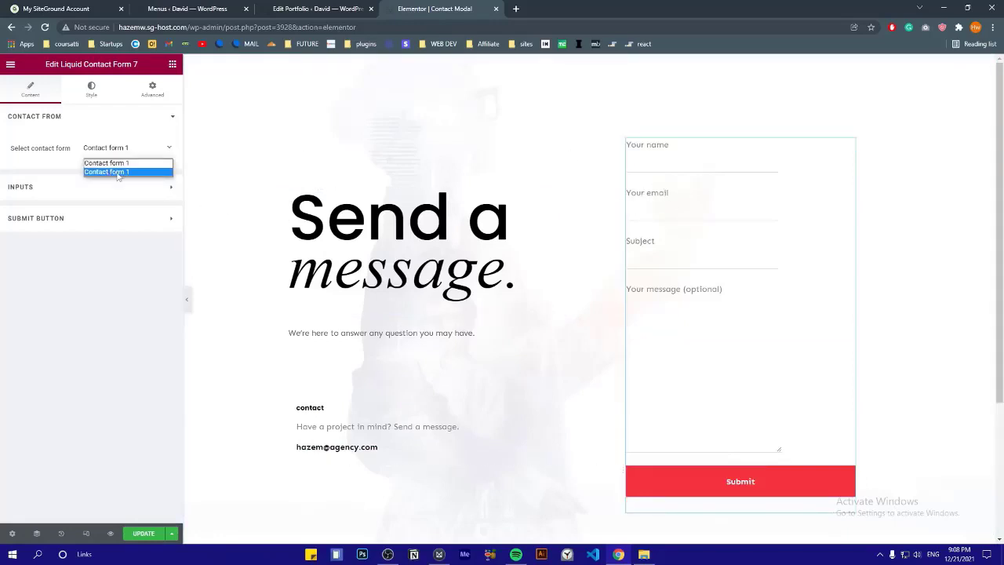
left_click(118, 172)
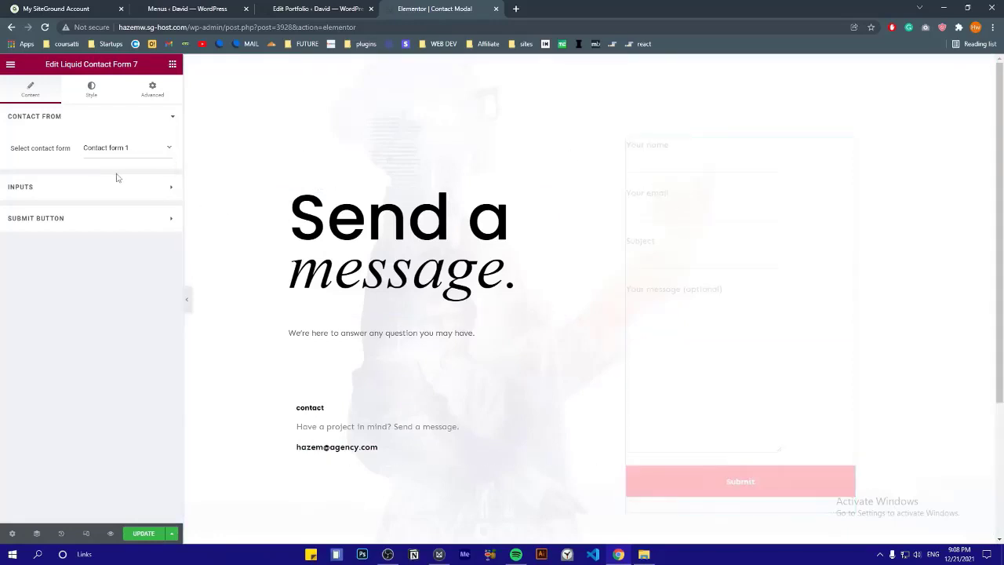
left_click(186, 298)
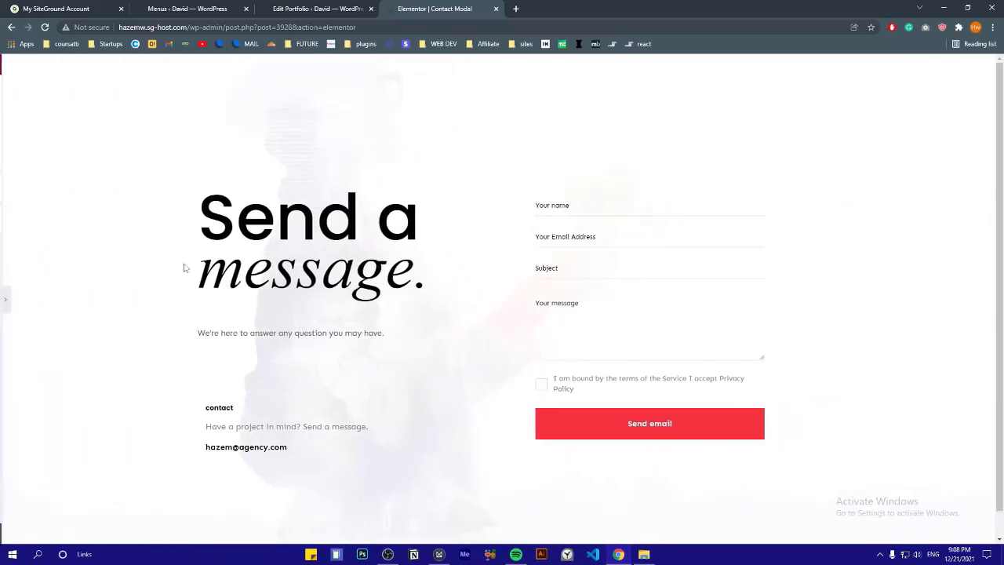
left_click(568, 216)
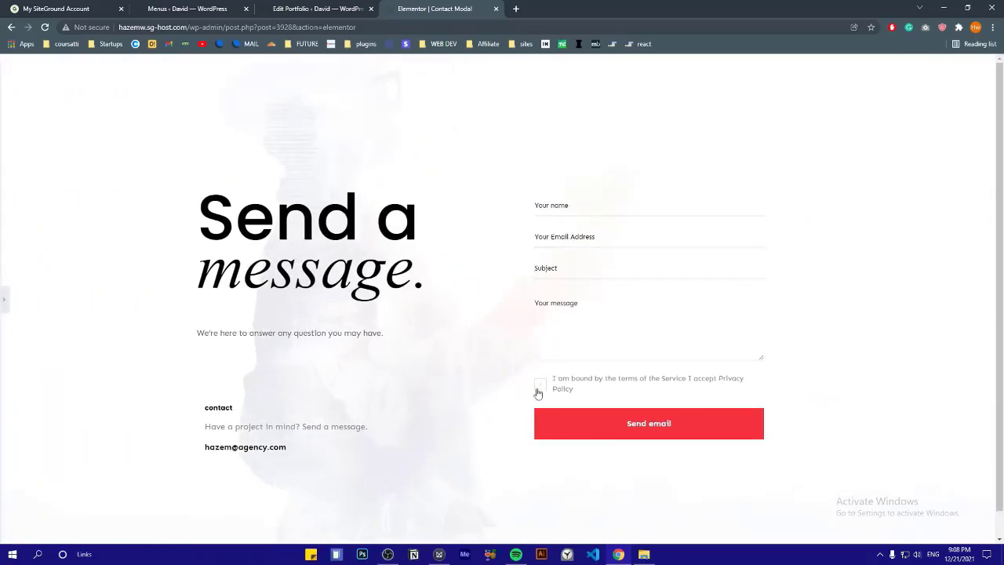
left_click(4, 300)
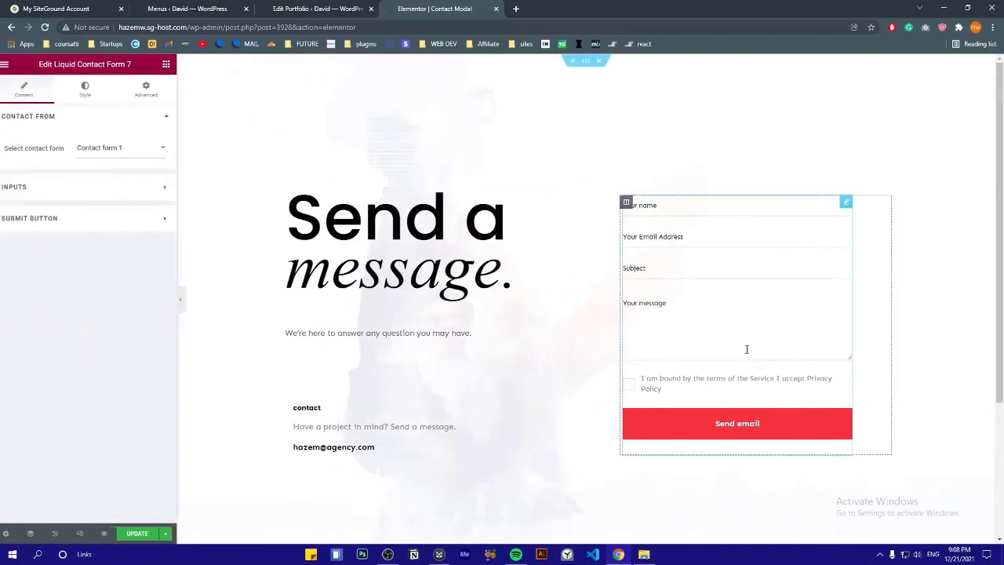
left_click(110, 153)
left_click(126, 154)
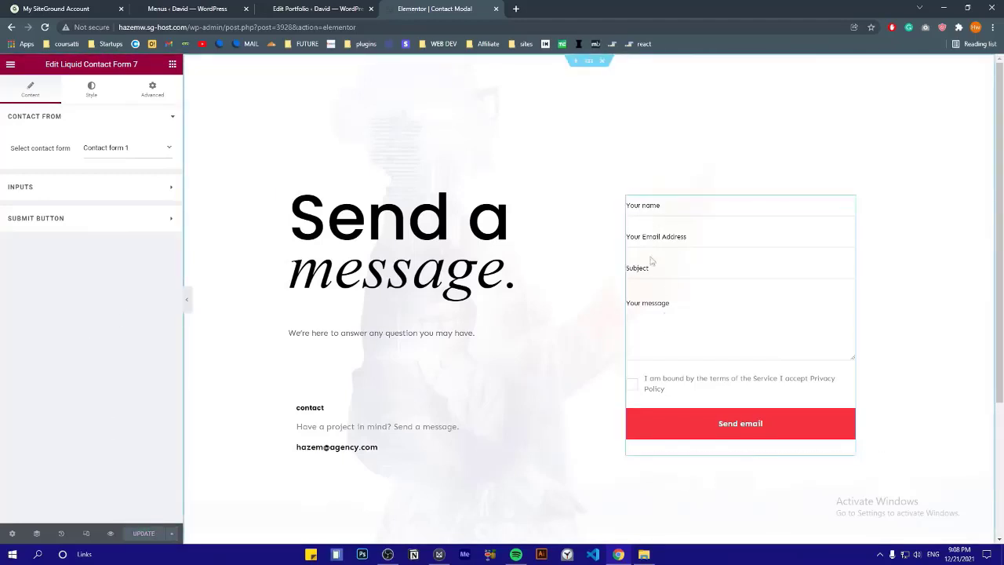
Go to the Contact Forms admin to edit Contact form 1's template
left_click(309, 6)
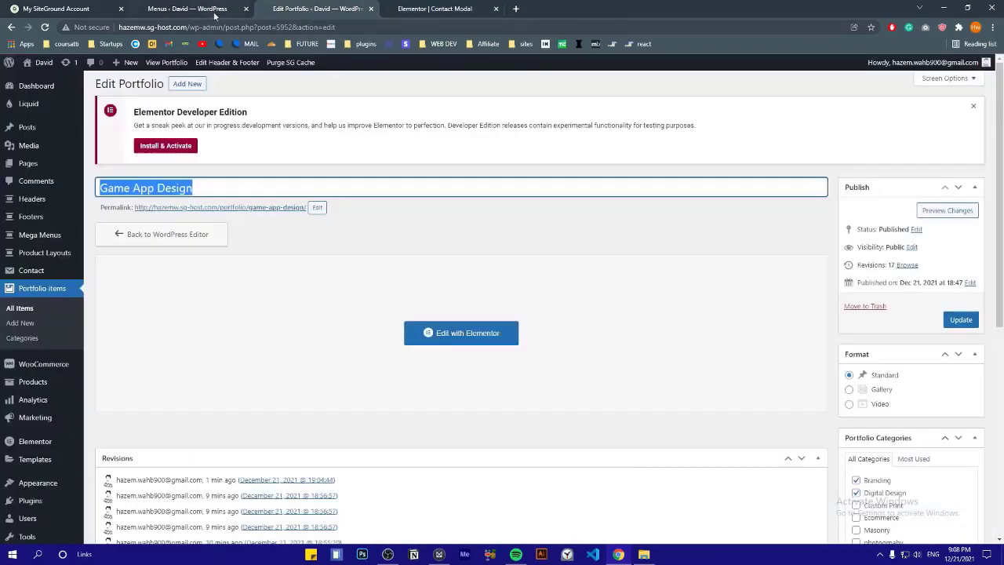
mouse_move(36, 274)
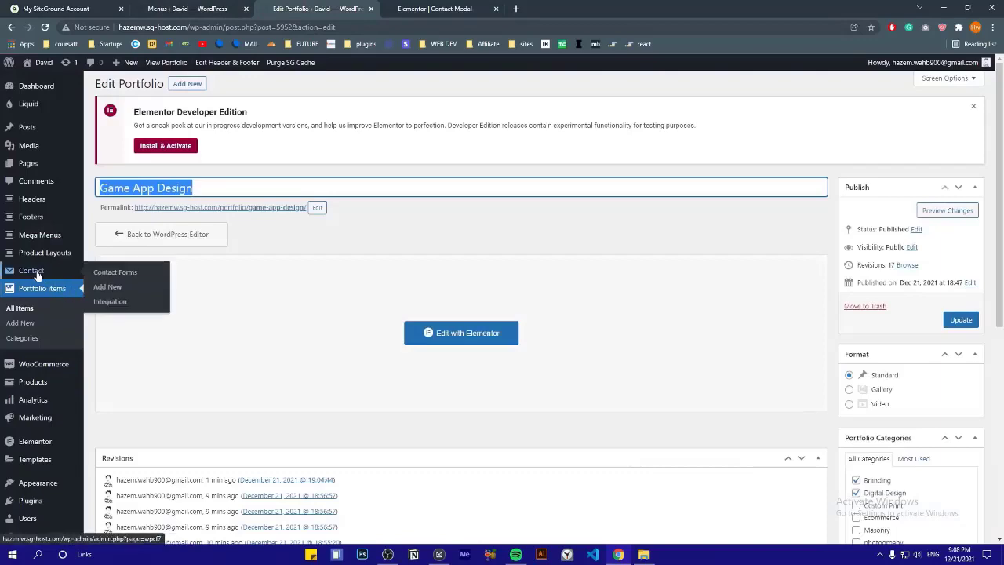
left_click(124, 274)
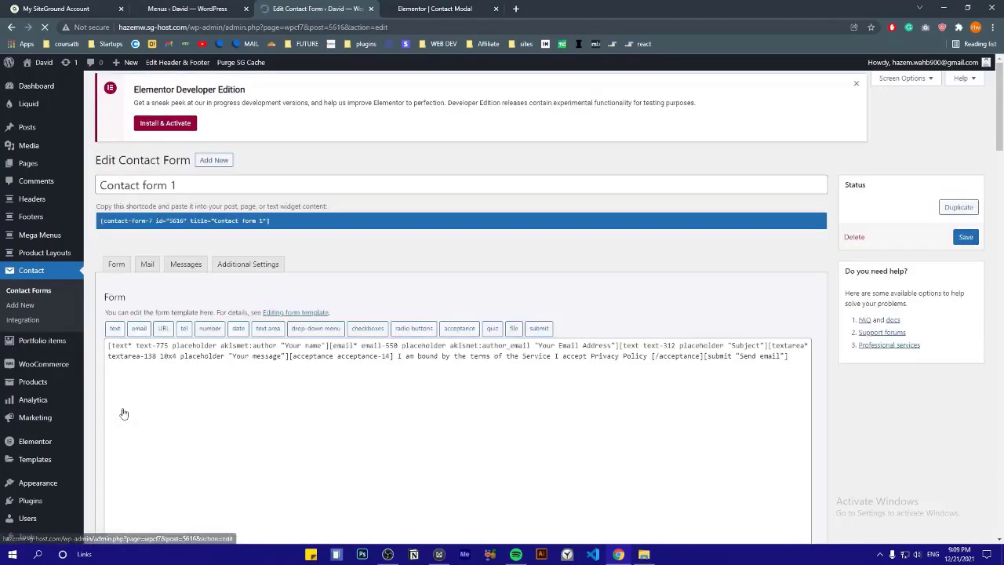
scroll(330, 249, "down", 2)
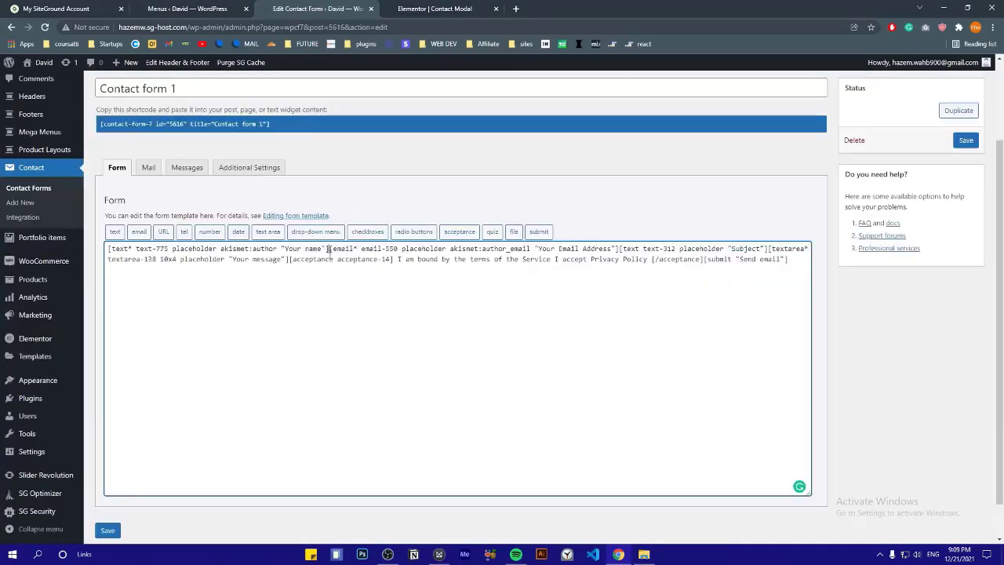
Put the email, subject and acceptance tags each on their own line
left_click(330, 249)
key("Return")
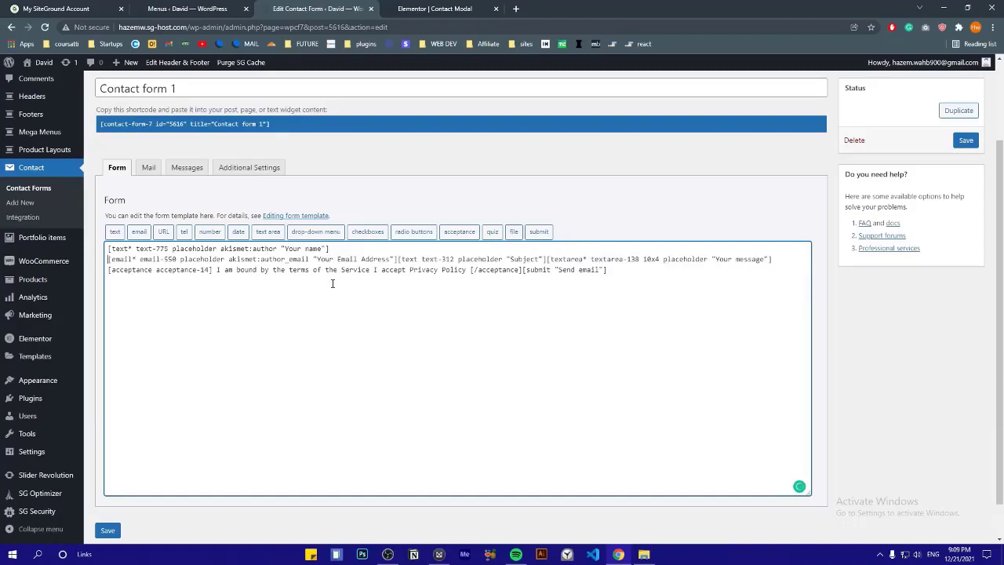
left_click(398, 259)
key("Return")
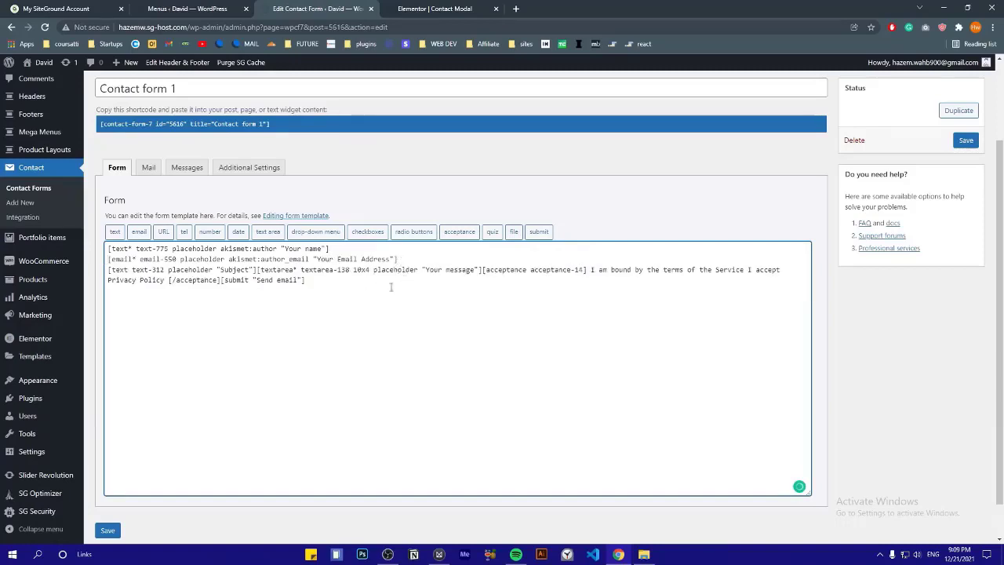
left_click(482, 269)
key("Return")
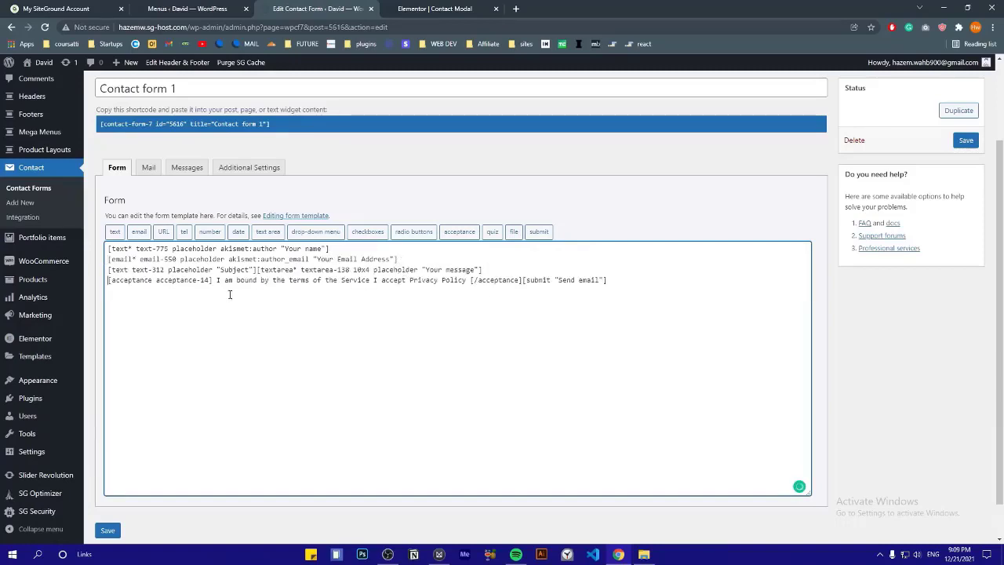
Replace the Subject placeholder with TEXT and save the form
left_click_drag(113, 259, 205, 274)
left_click(273, 317)
type("TEXT")
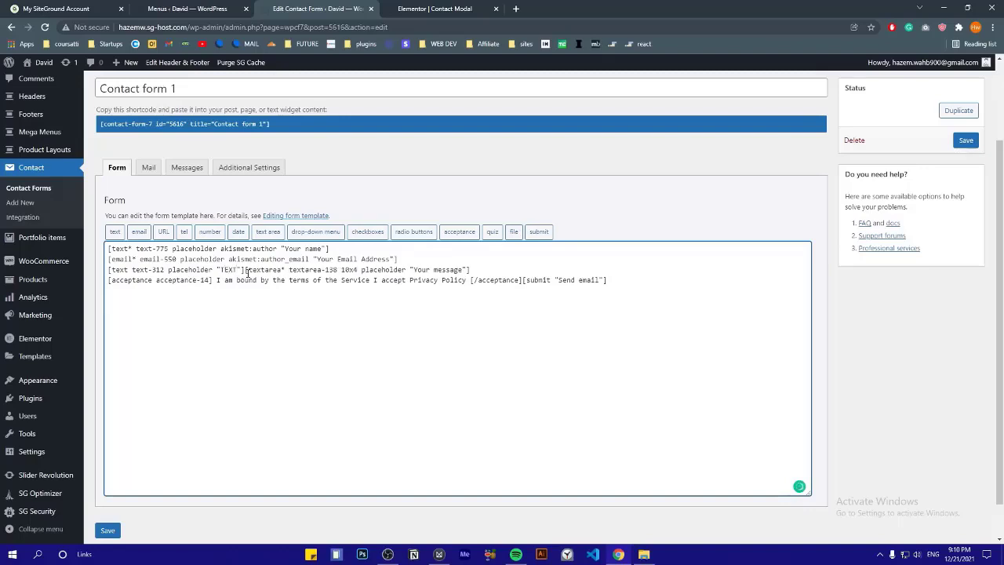
left_click(108, 530)
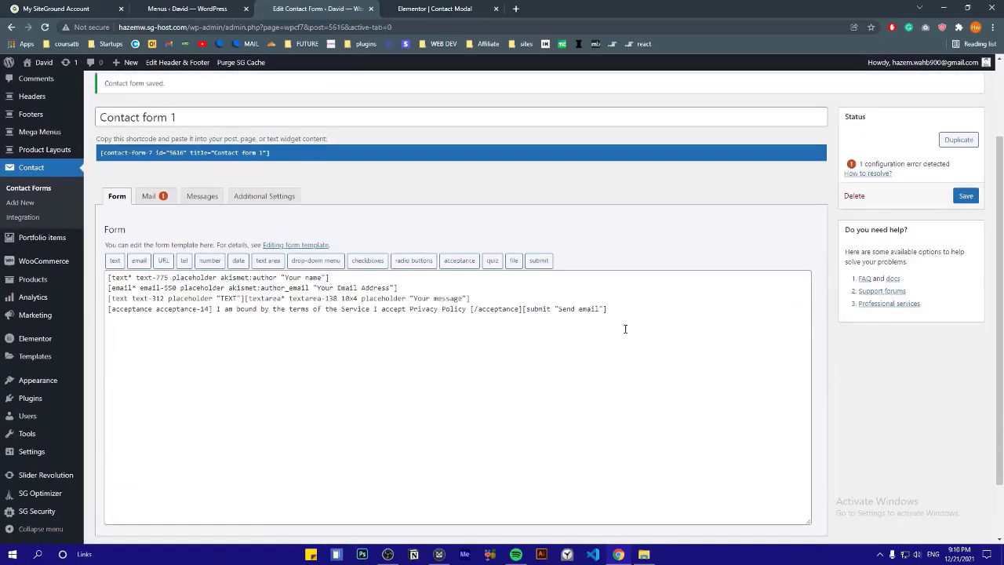
left_click(627, 313)
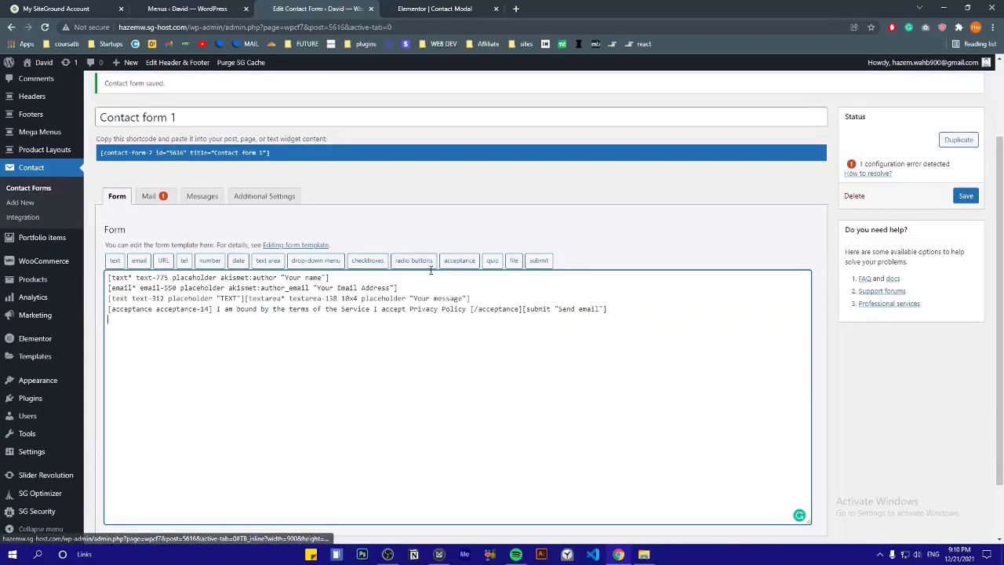
left_click(514, 261)
Insert a file field named uploadfile, limit 500, file types pdf, and save the form
left_click(465, 222)
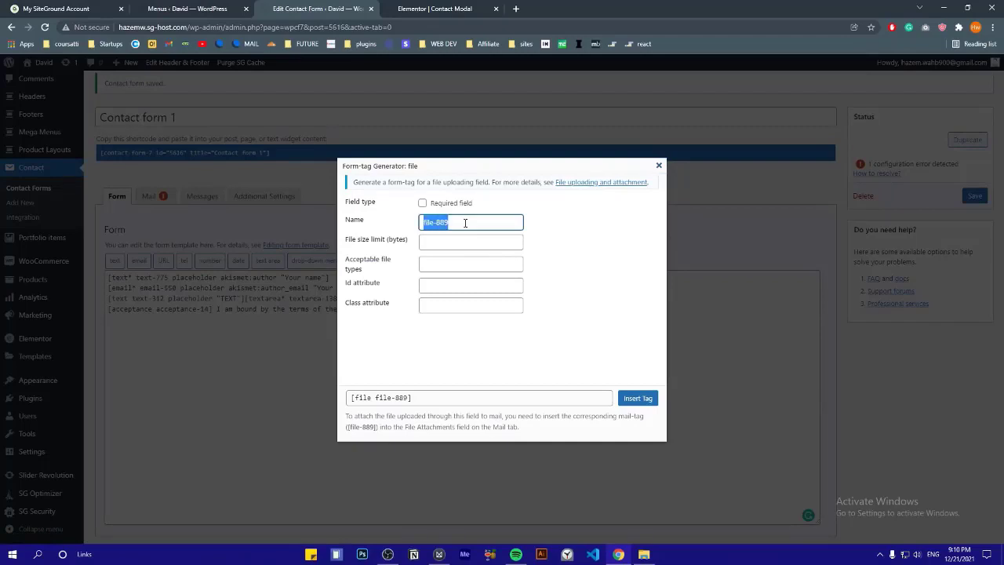
left_click(465, 223)
key("ctrl+a")
key("BackSpace")
left_click(434, 242)
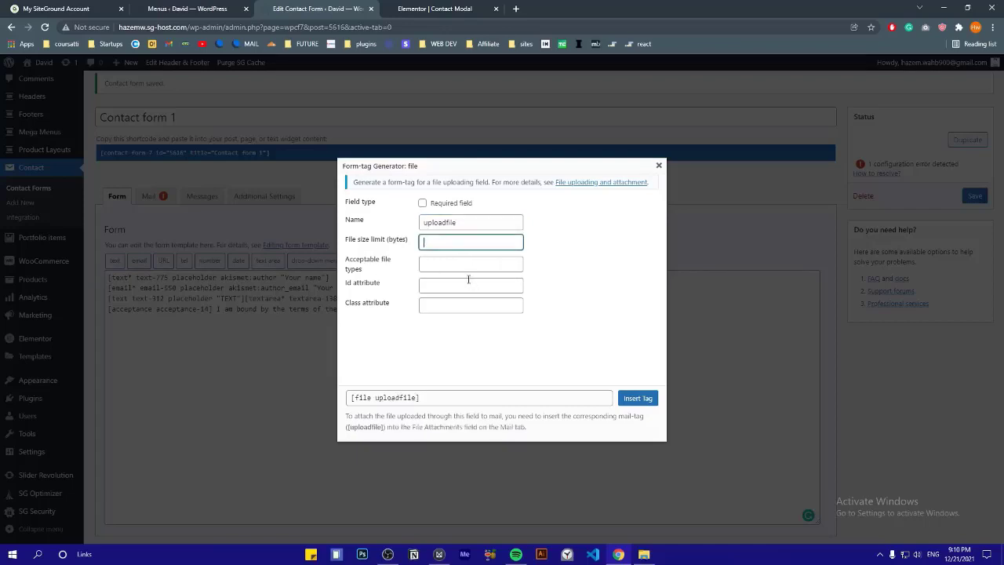
left_click(445, 266)
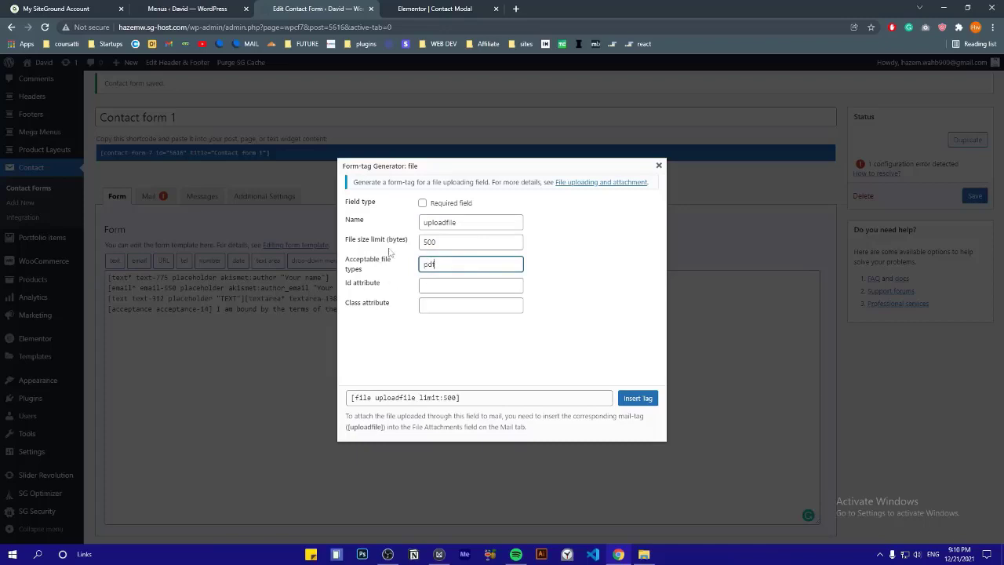
left_click(409, 343)
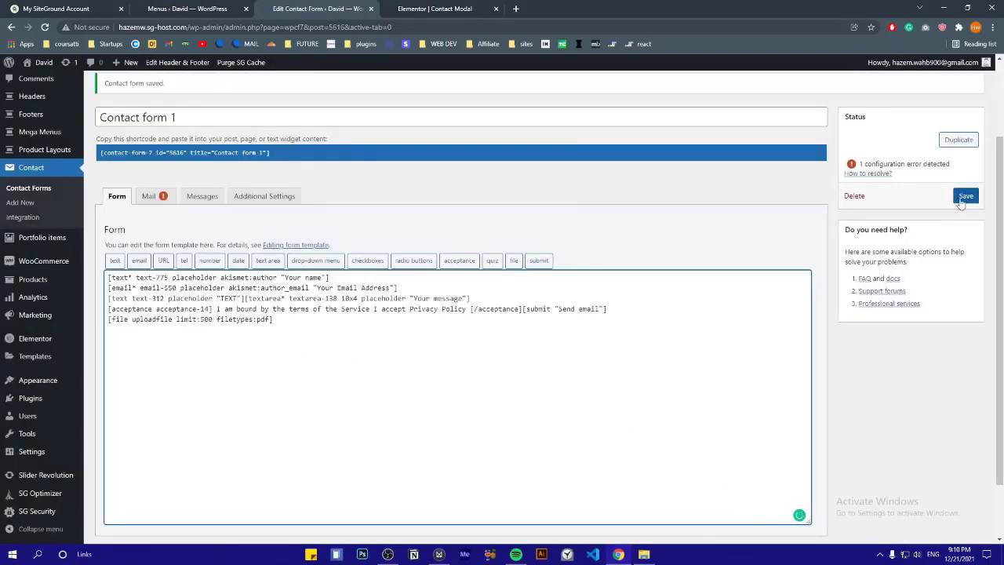
left_click(965, 200)
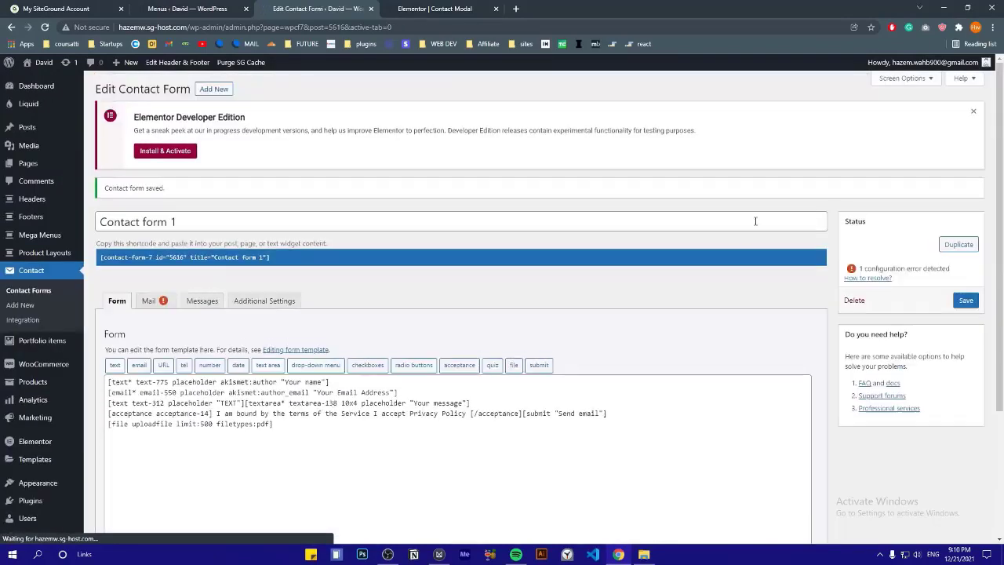
Update the Contact Modal in Elementor, reload, and test the upload field in the preview
left_click(450, 11)
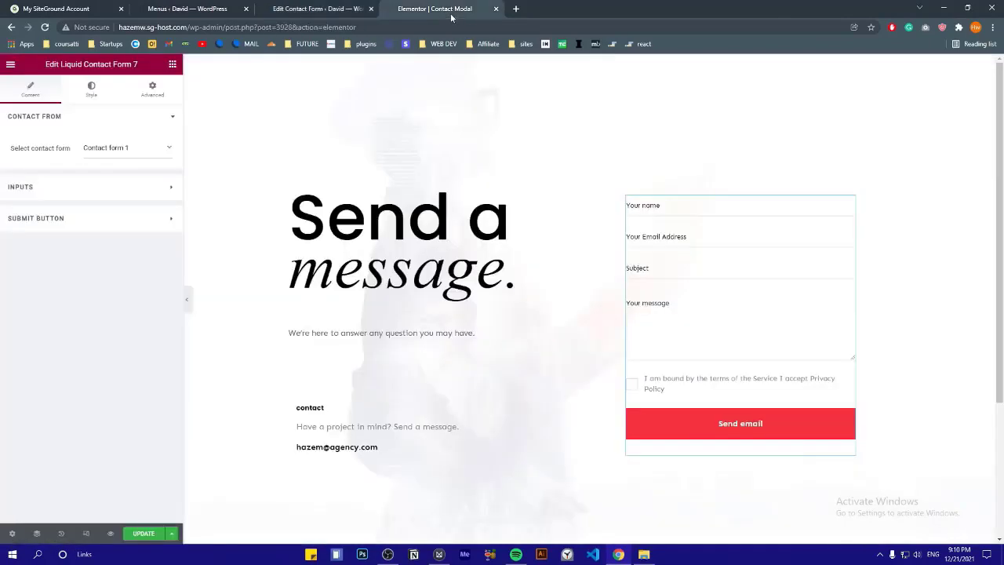
left_click(142, 538)
left_click(45, 28)
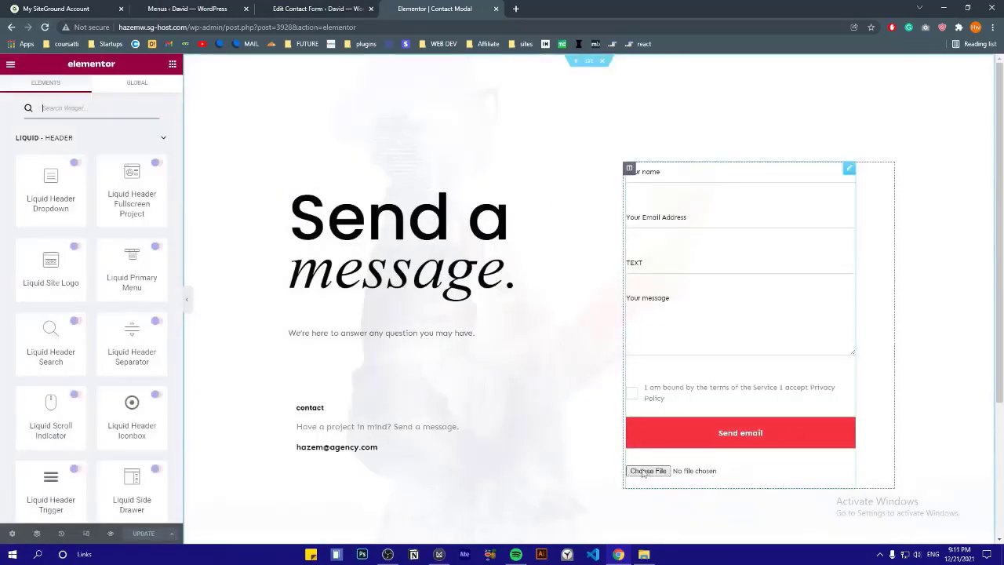
left_click(643, 472)
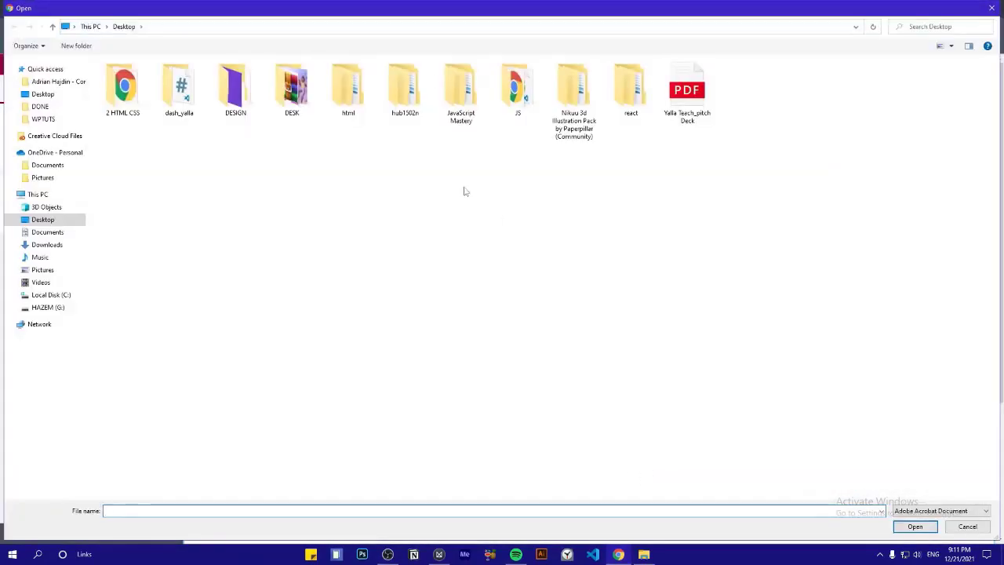
left_click(991, 8)
On the live site, check the contact modal's fields and Choose File button, then close it
key("ctrl+Tab")
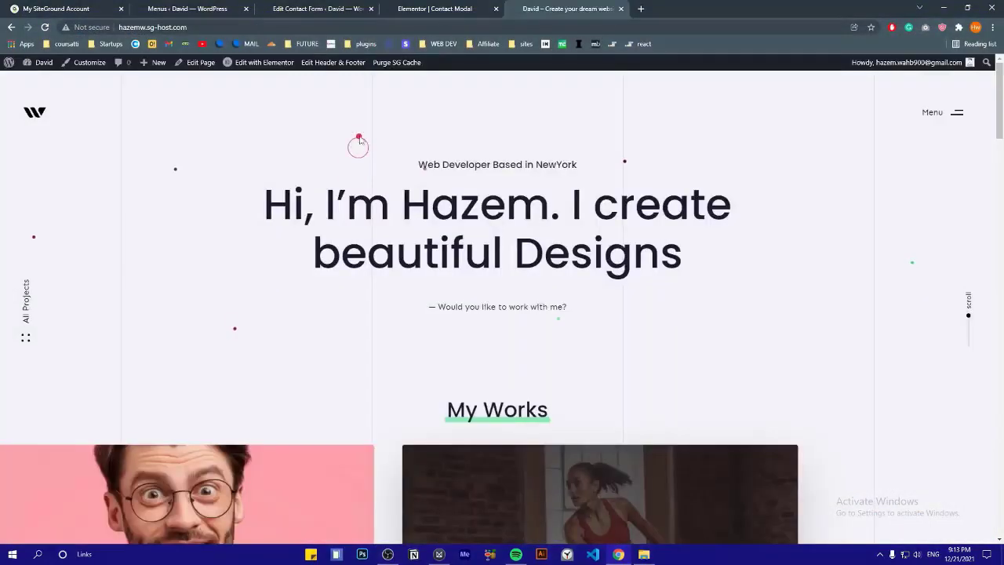
left_click(482, 308)
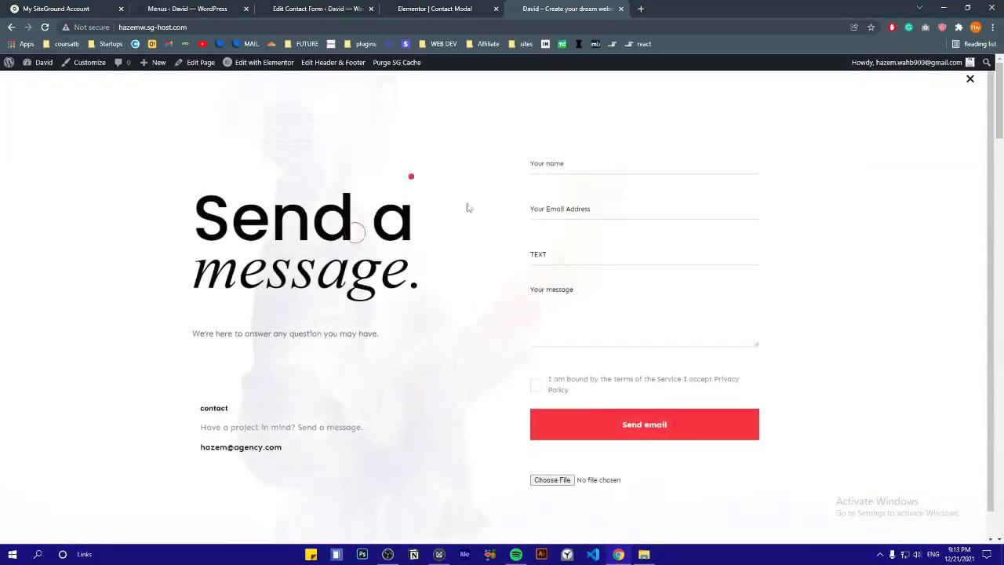
left_click_drag(293, 442, 191, 291)
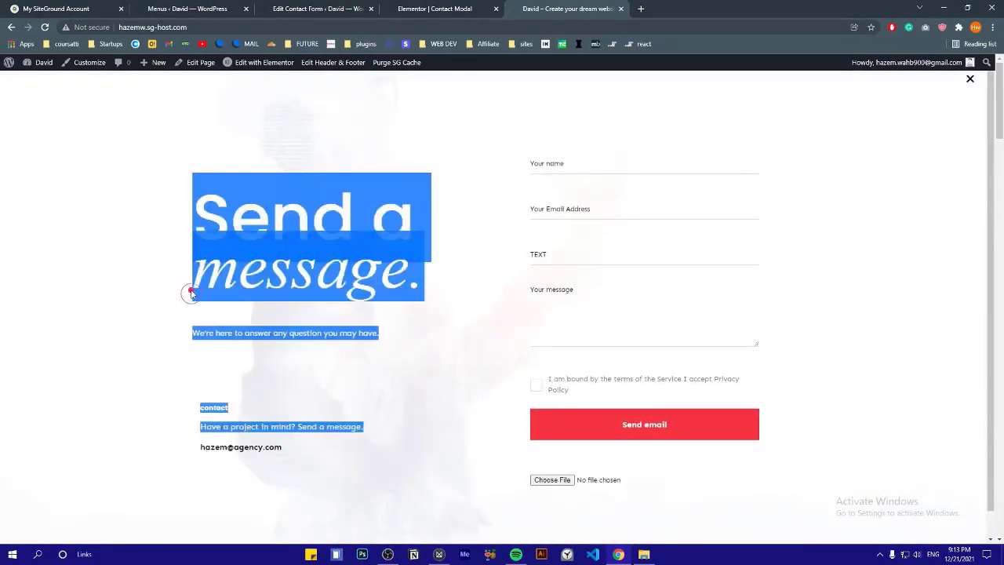
left_click(189, 291)
left_click(545, 480)
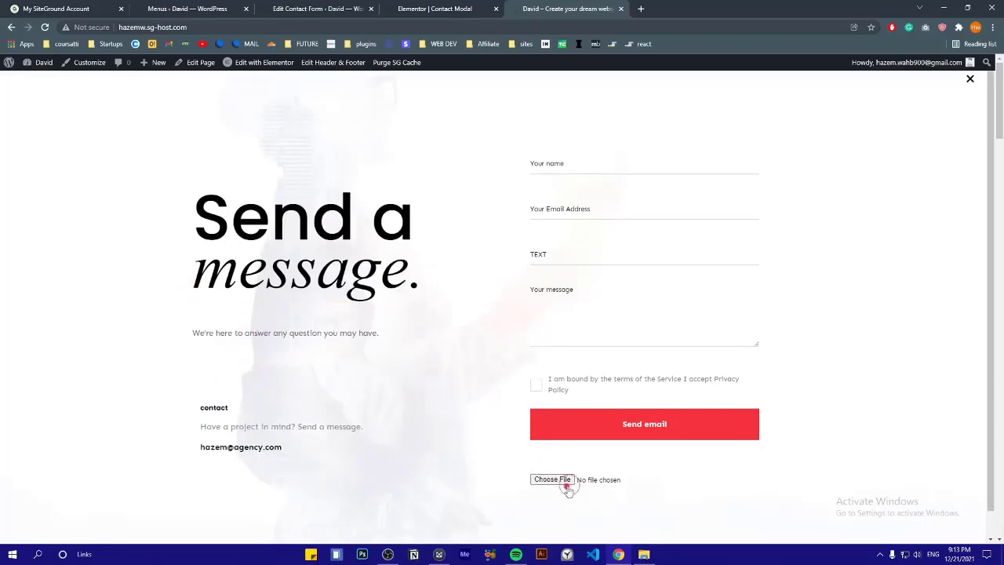
left_click(562, 165)
left_click(563, 210)
left_click(565, 255)
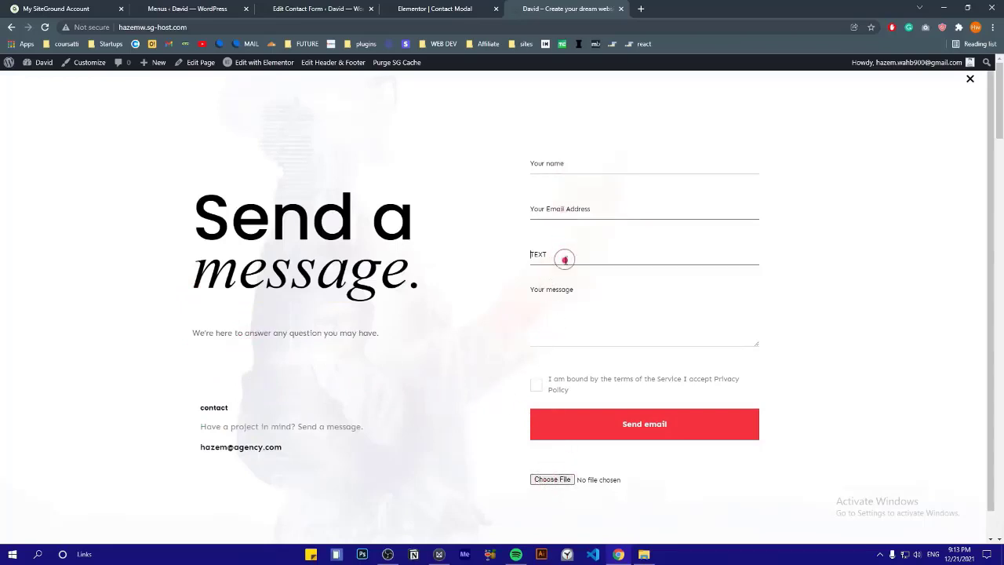
left_click(568, 300)
left_click(546, 479)
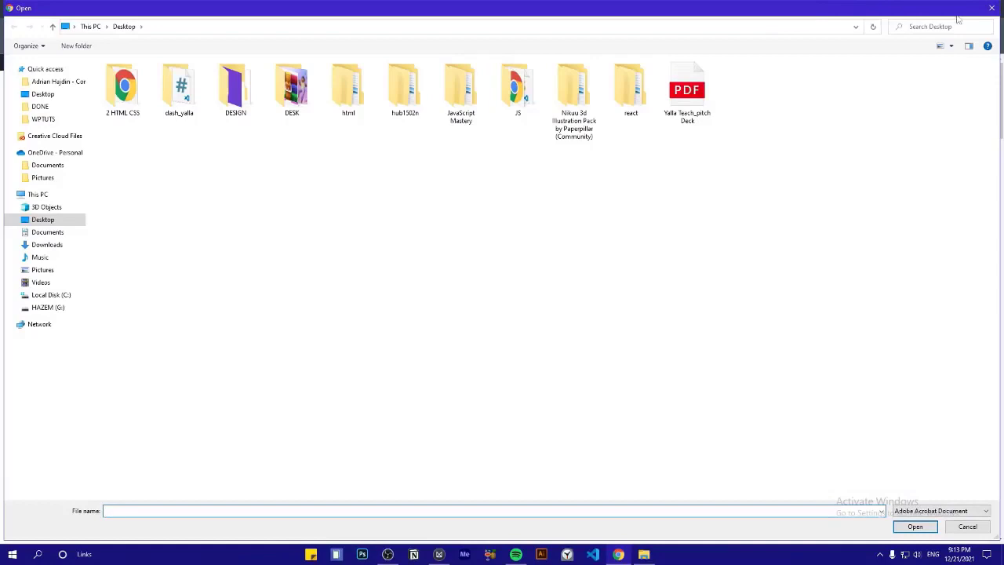
left_click(990, 8)
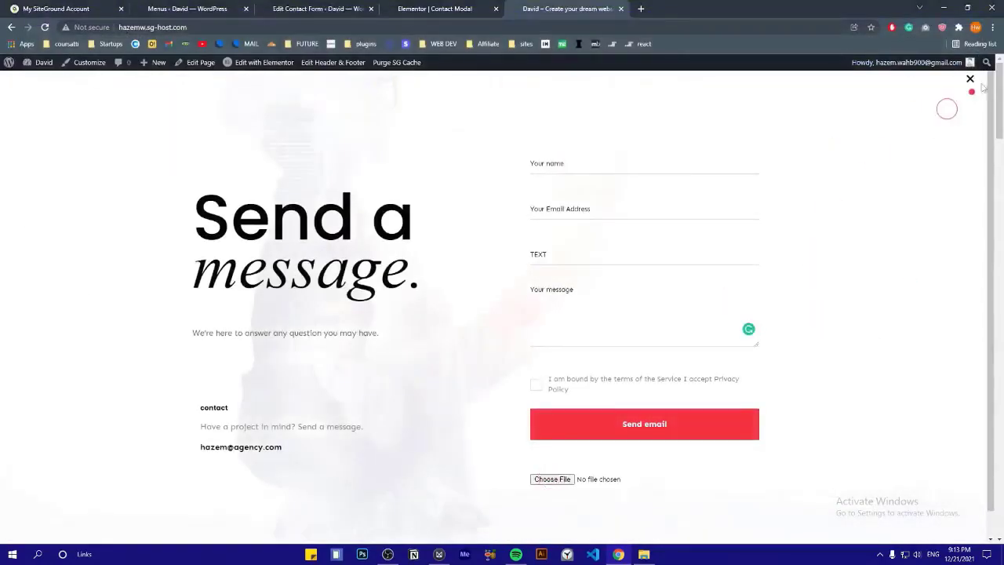
left_click(972, 80)
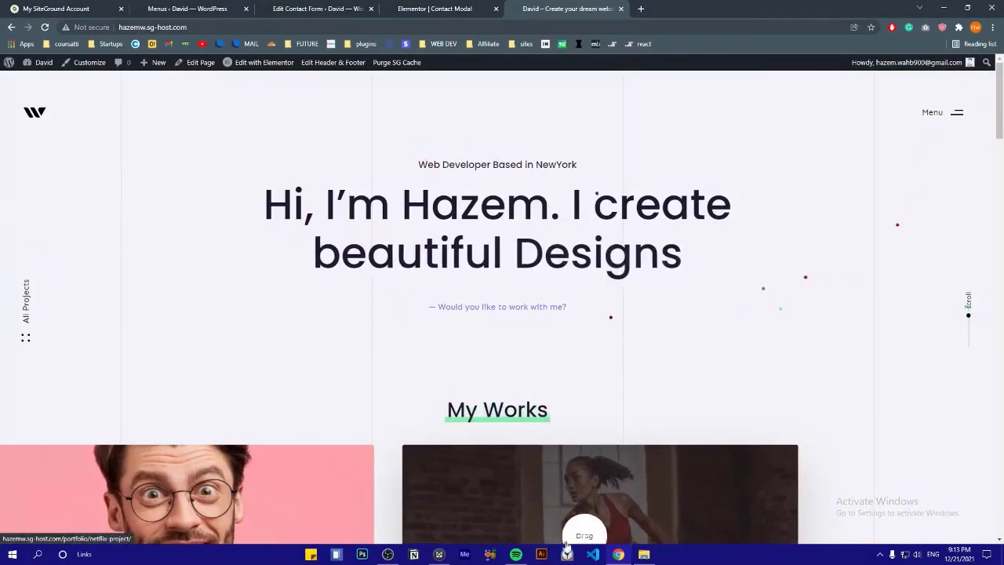
Search Add New plugins for 'wp mail smtp' and install WP Mail SMTP by WPForms
left_click(388, 554)
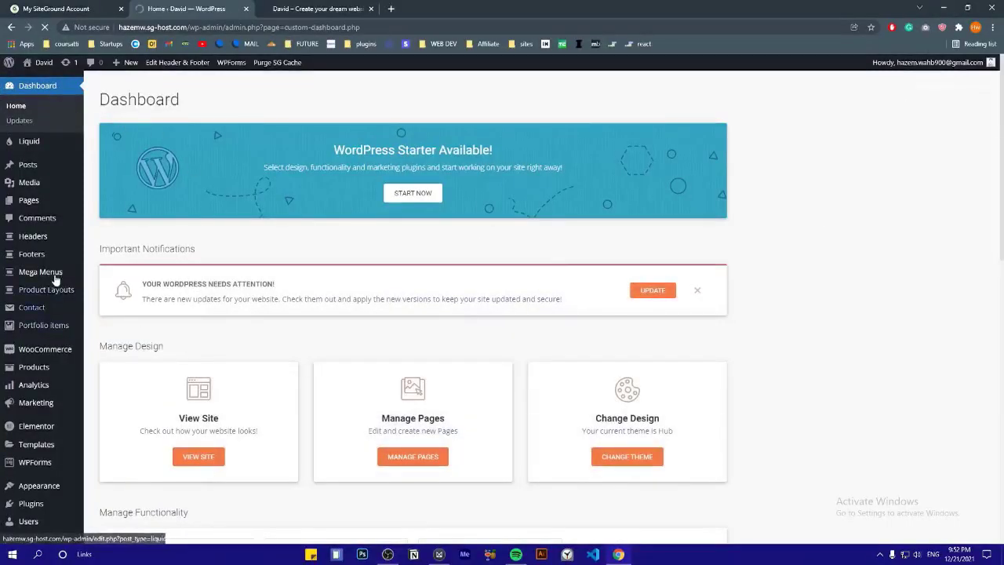
scroll(24, 275, "down", 5)
mouse_move(19, 401)
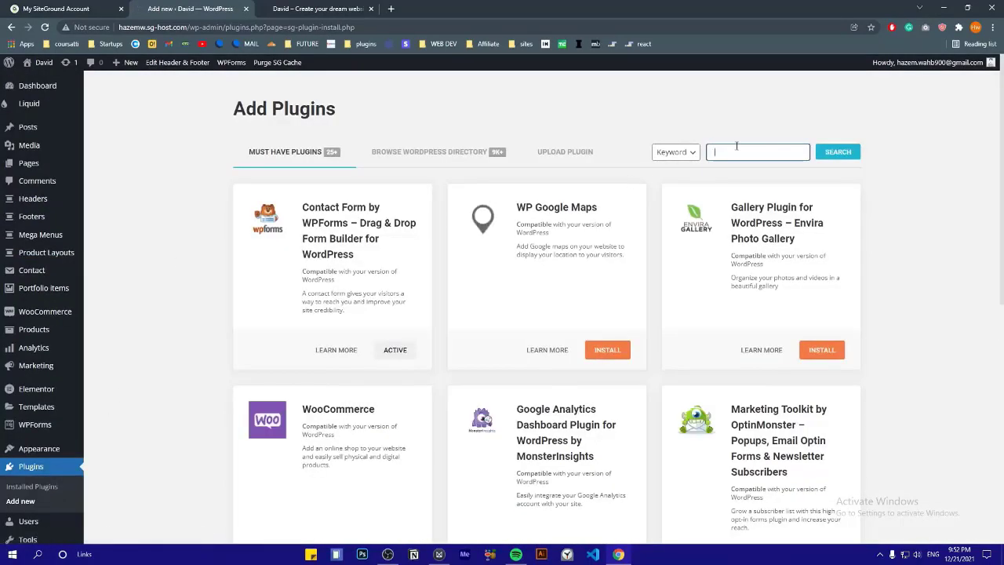
left_click(724, 155)
type("wp mail smtp")
left_click(825, 156)
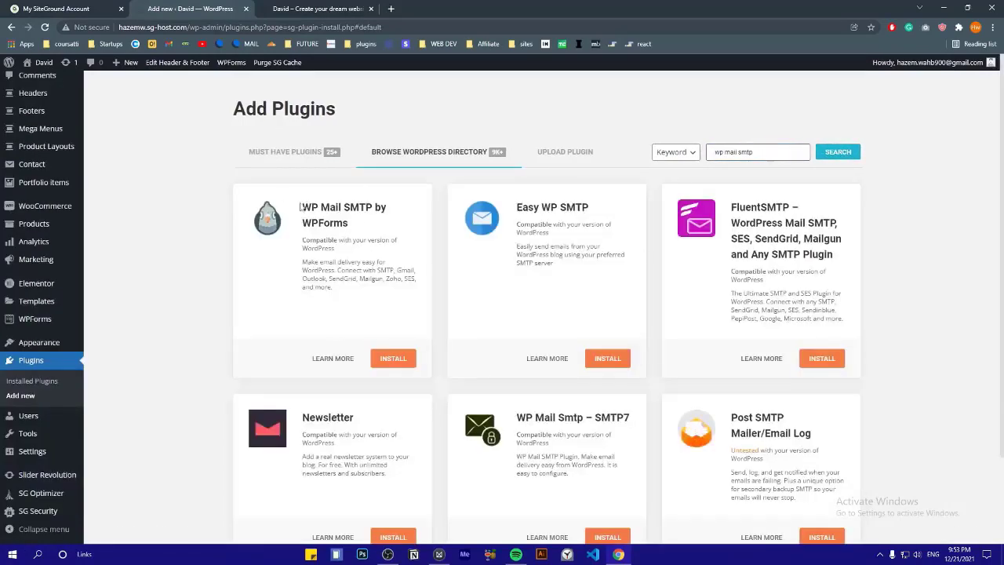
left_click(396, 359)
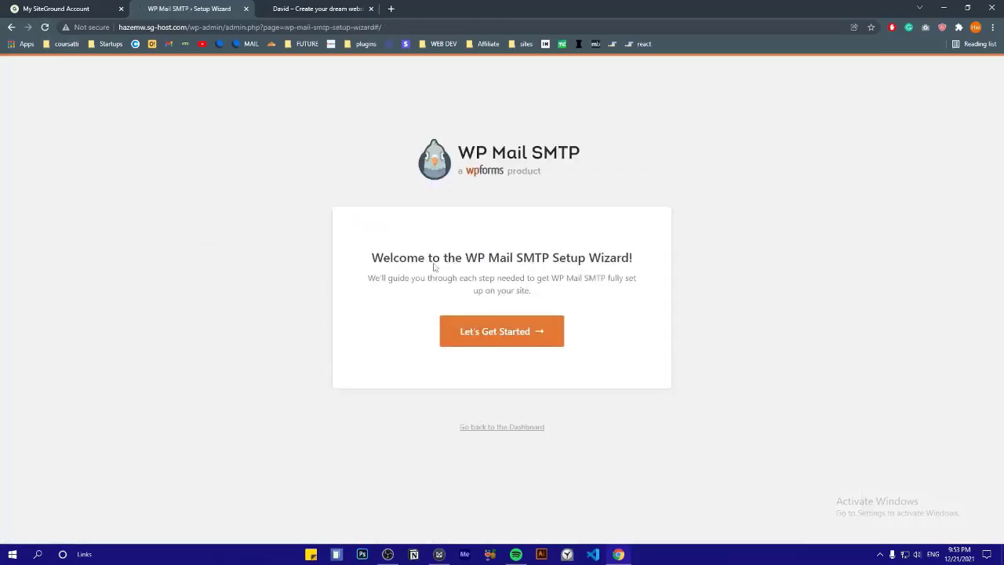
left_click_drag(392, 257, 666, 253)
left_click(619, 278)
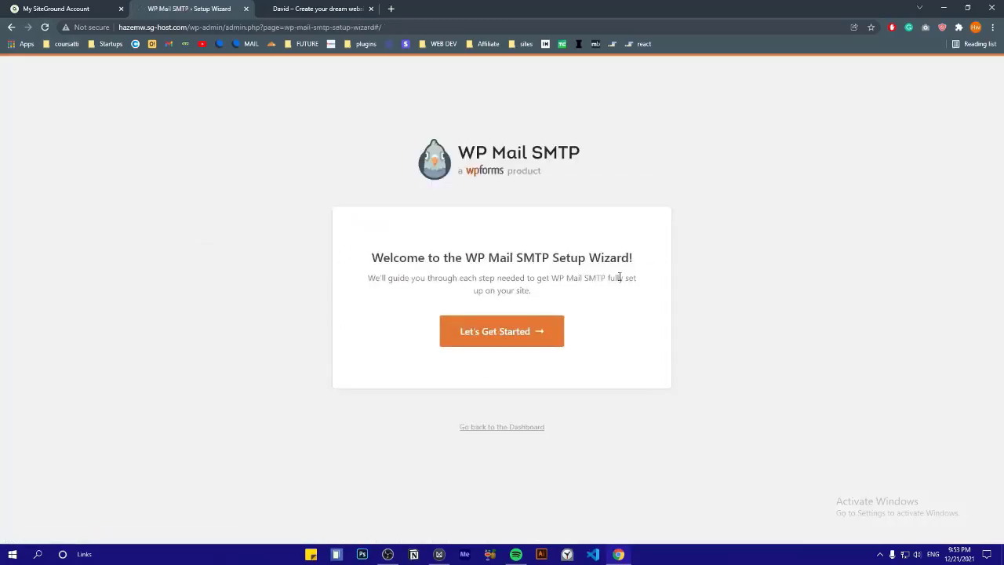
left_click(501, 331)
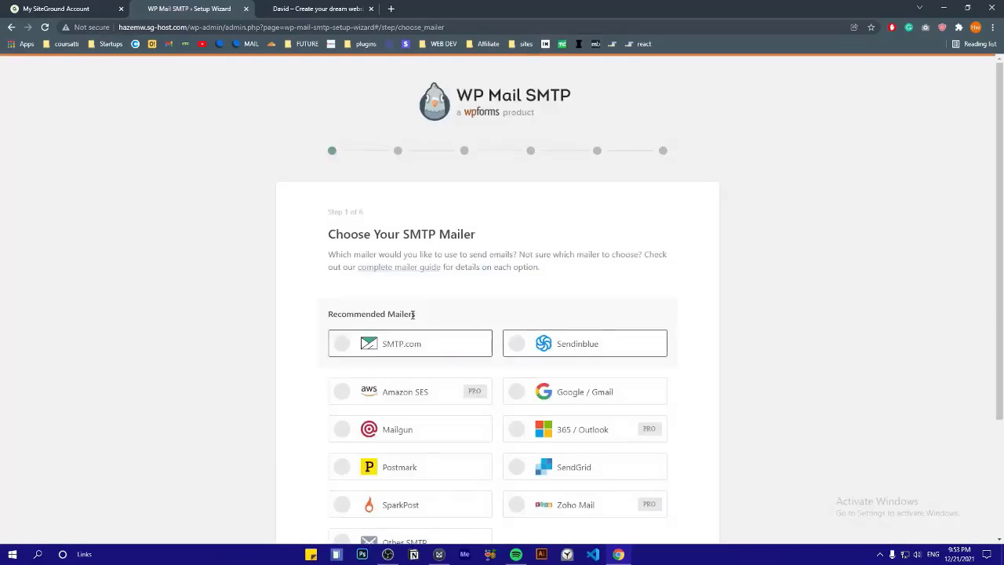
scroll(506, 389, "down", 2)
left_click(396, 390)
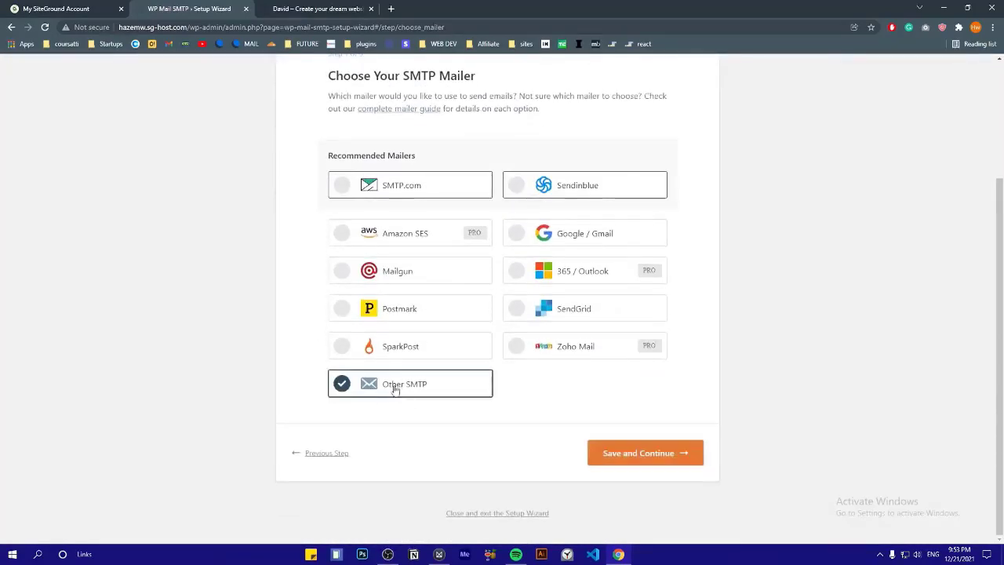
left_click(618, 452)
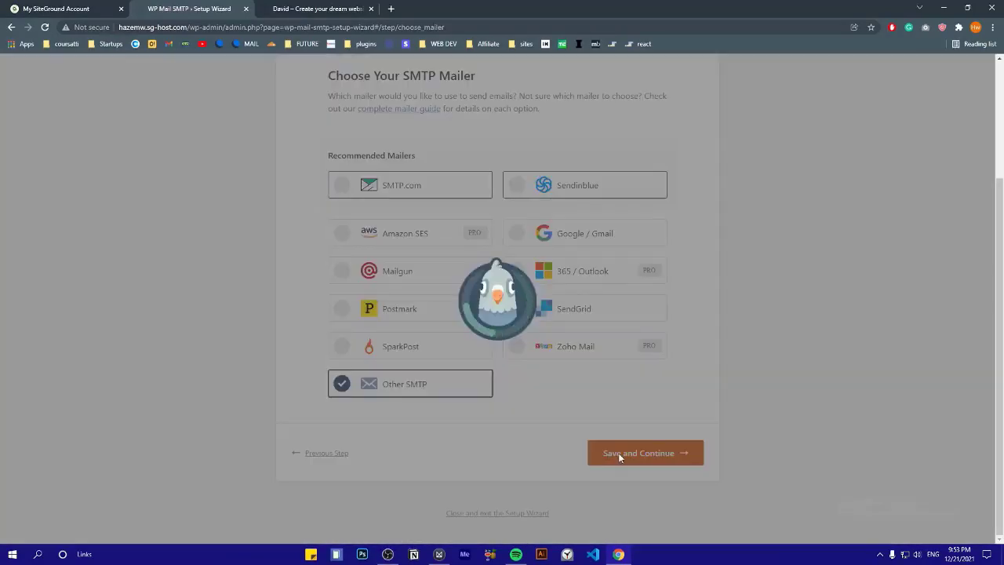
scroll(392, 320, "down", 8)
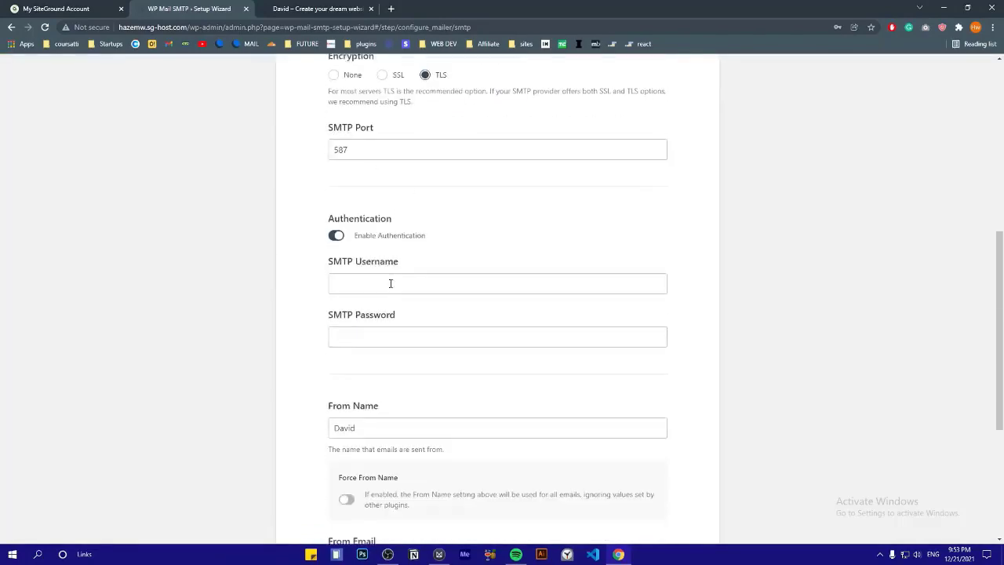
scroll(483, 231, "up", 10)
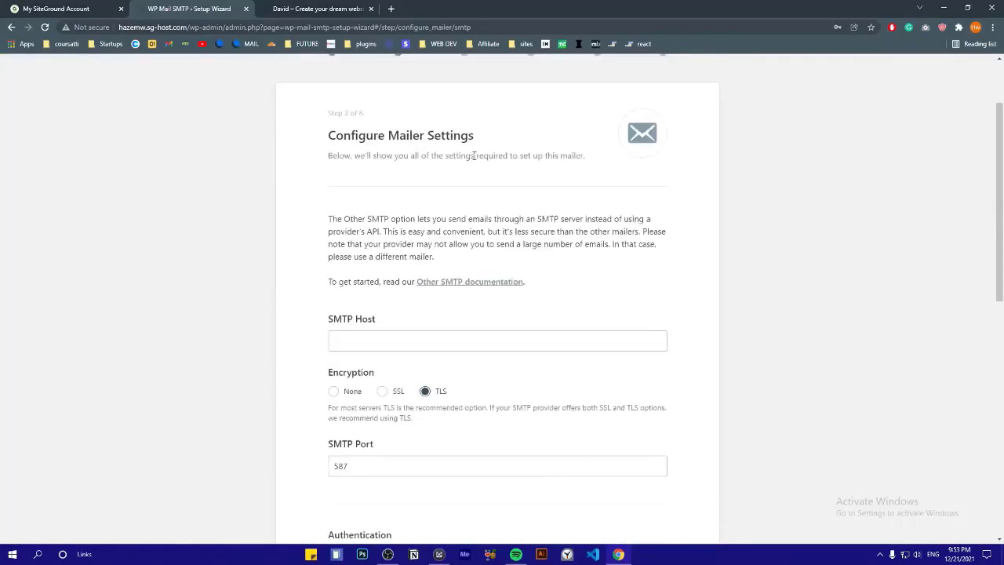
In the SiteGround account, list the websites and launch Site Tools for the site
left_click(35, 7)
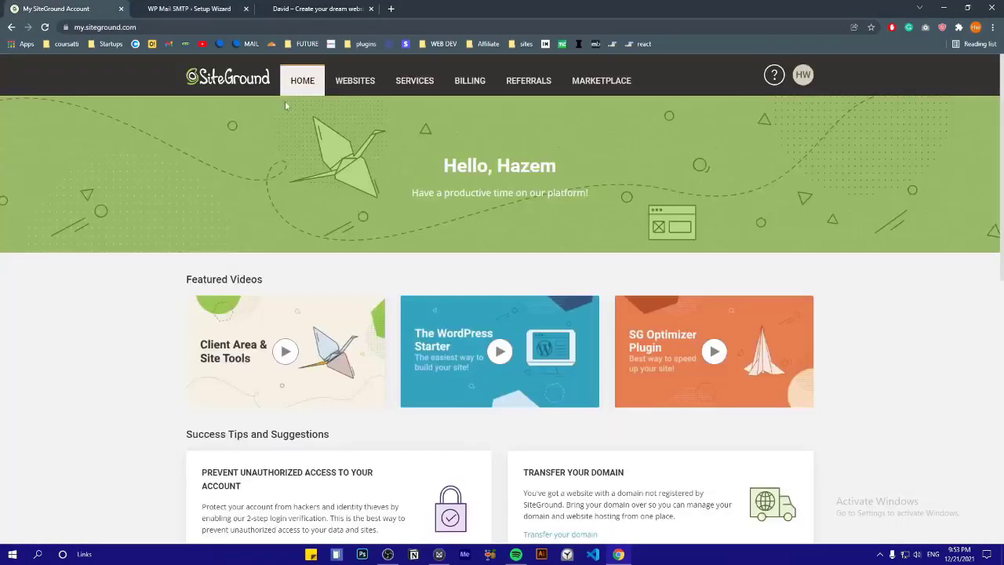
left_click(354, 83)
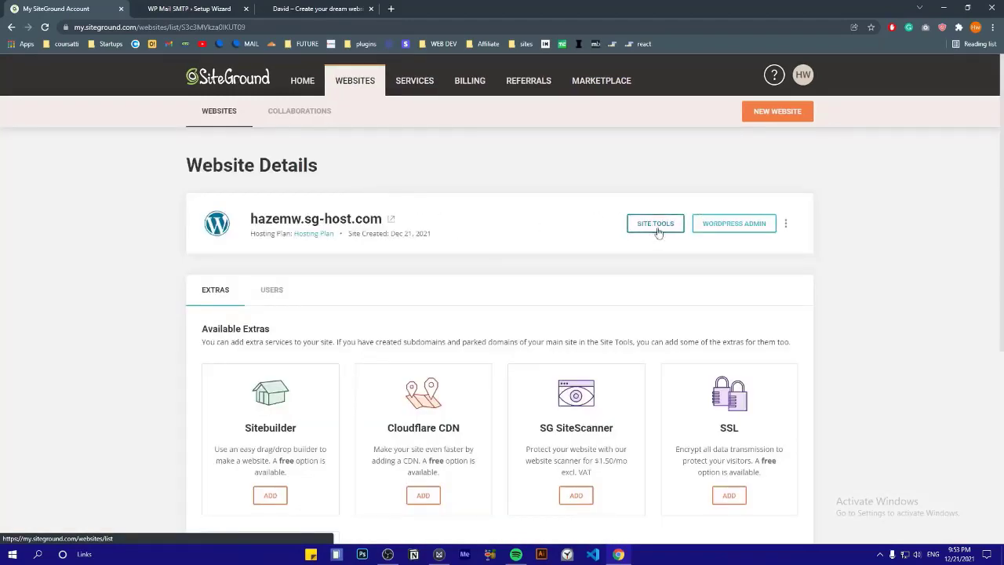
left_click(644, 226)
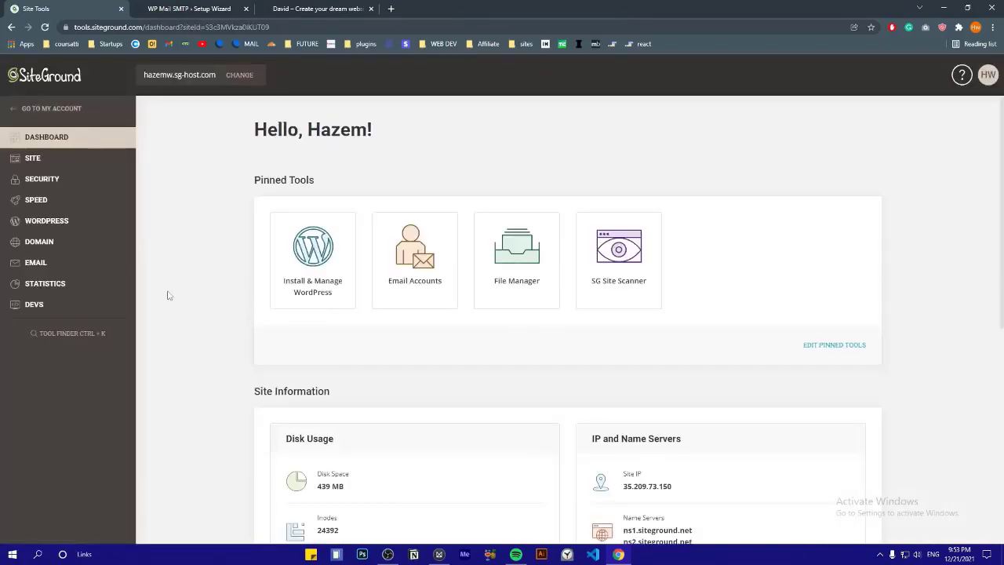
Open Email > Accounts and choose the skillt.me domain
double_click(29, 267)
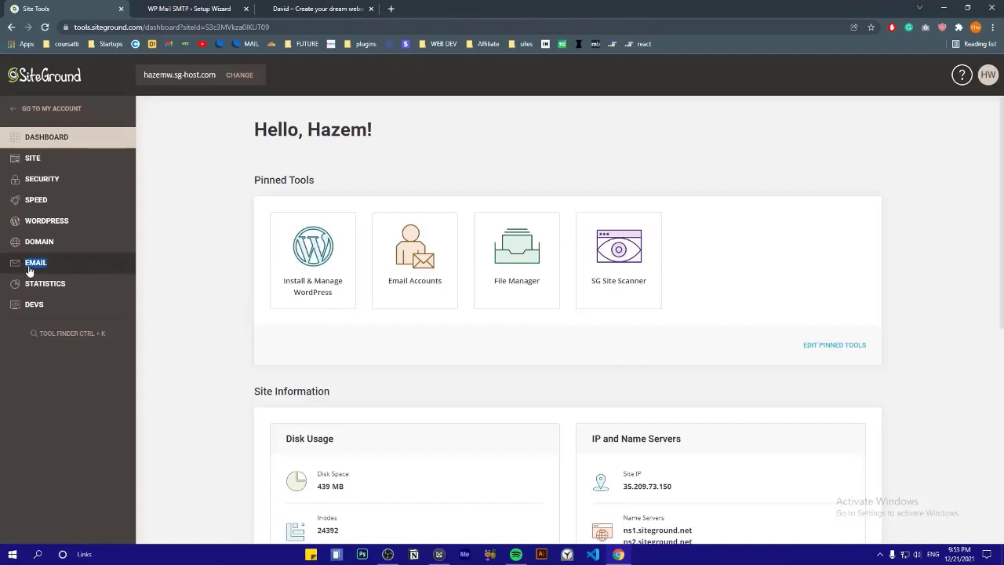
left_click(30, 268)
left_click(35, 289)
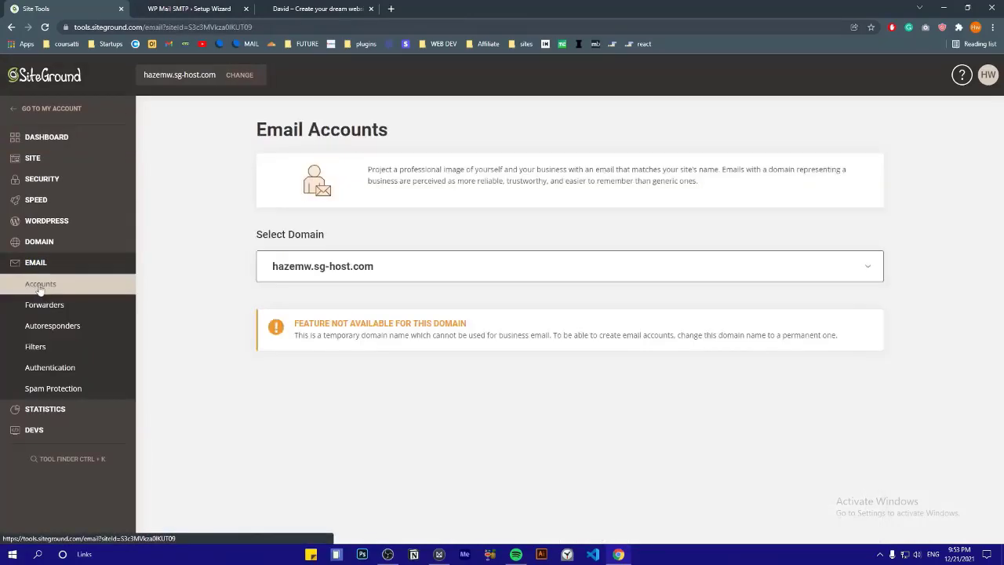
left_click(272, 266)
left_click(285, 313)
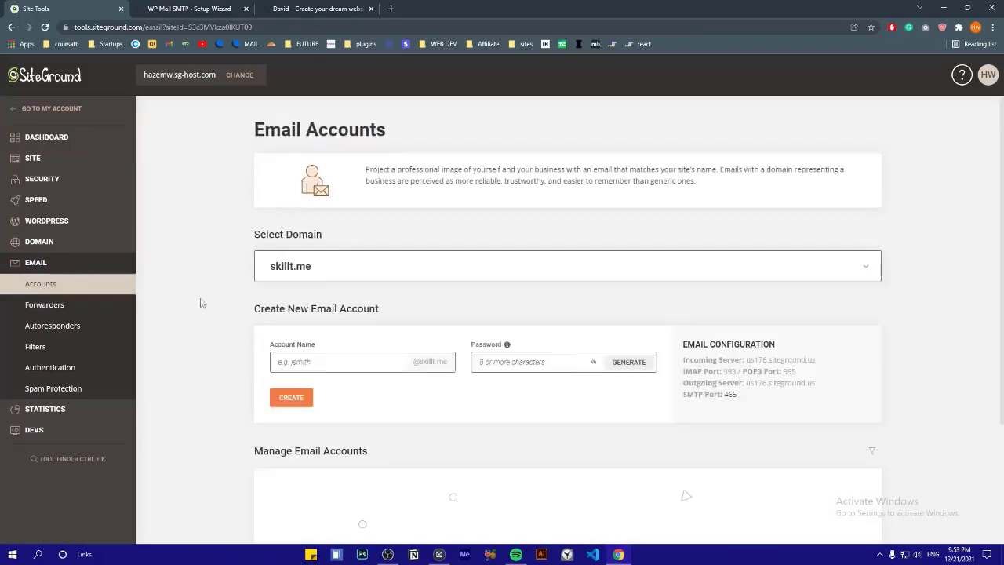
scroll(209, 299, "down", 2)
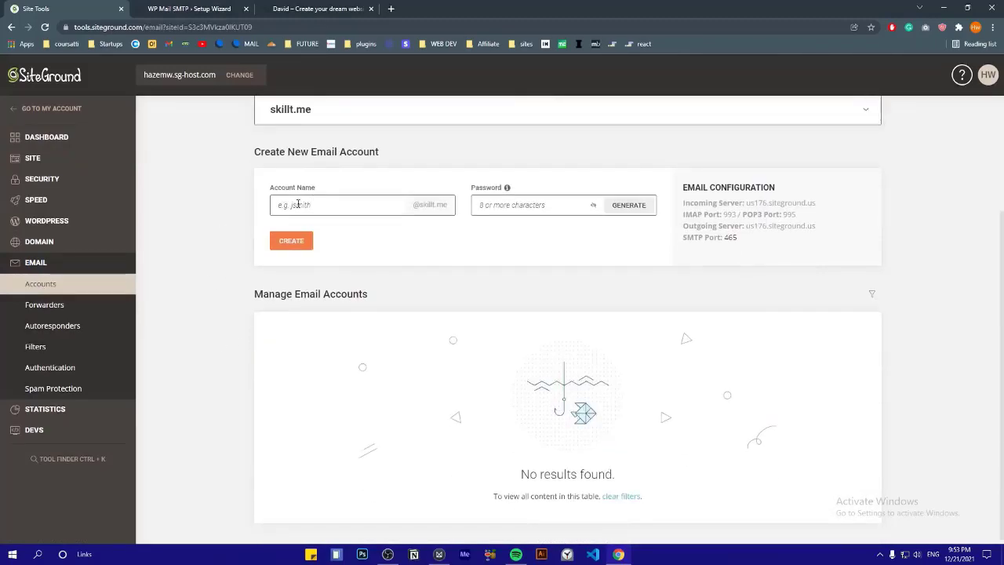
left_click(298, 204)
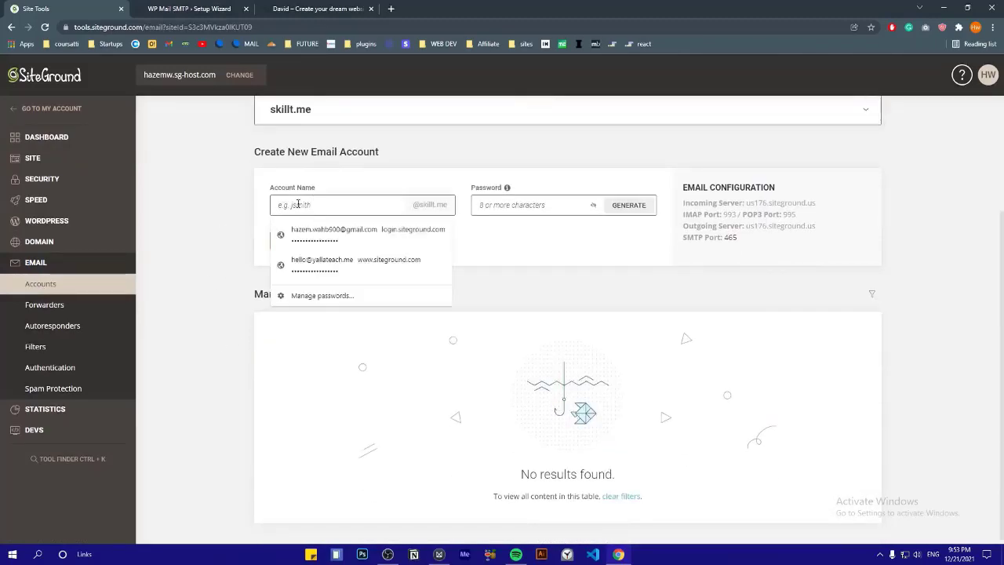
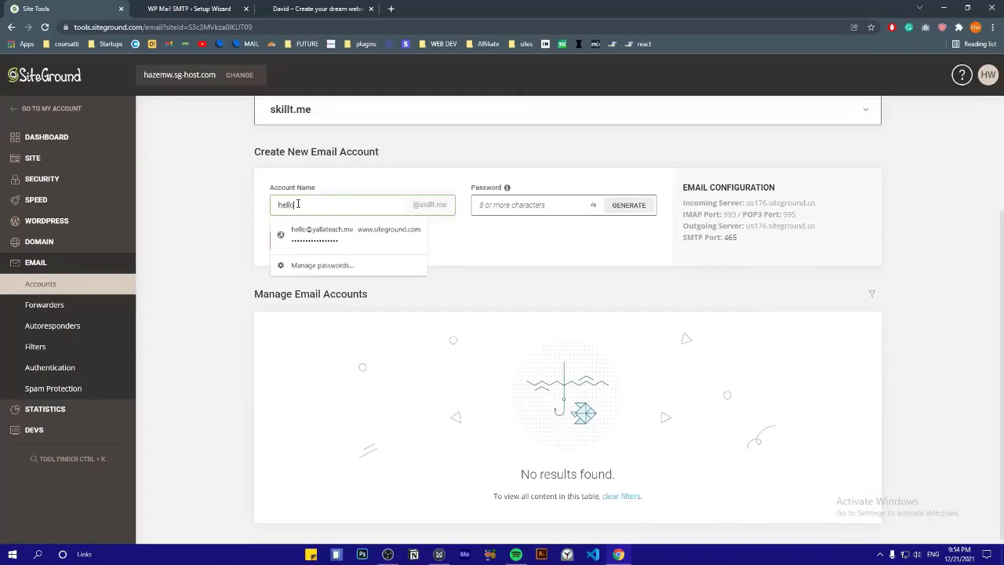
left_click(483, 206)
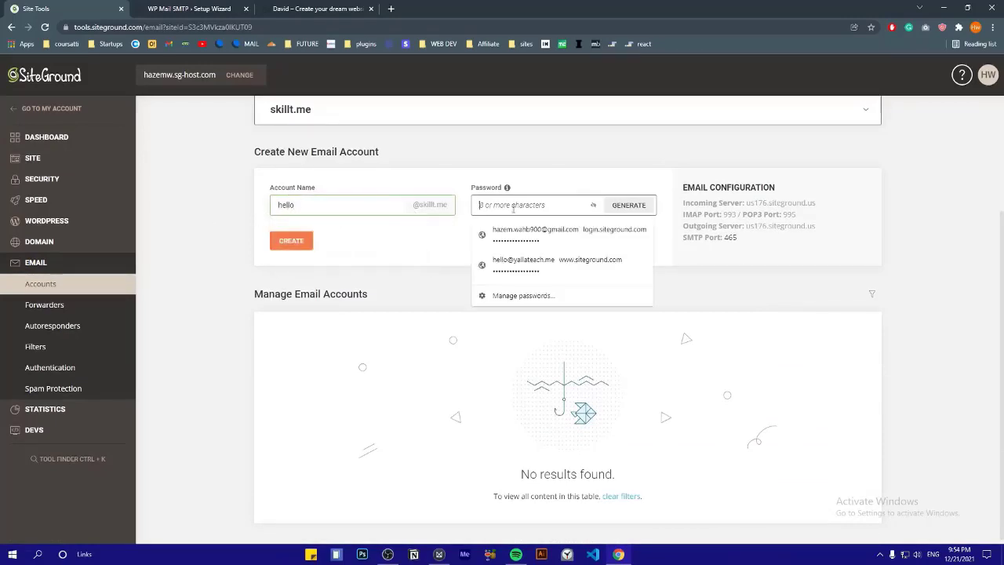
left_click(516, 235)
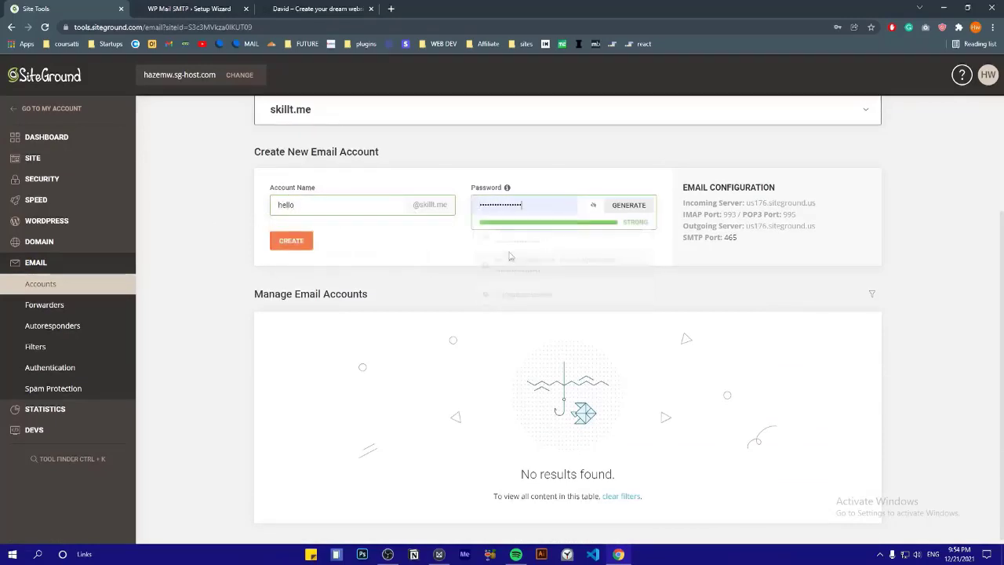
left_click(291, 244)
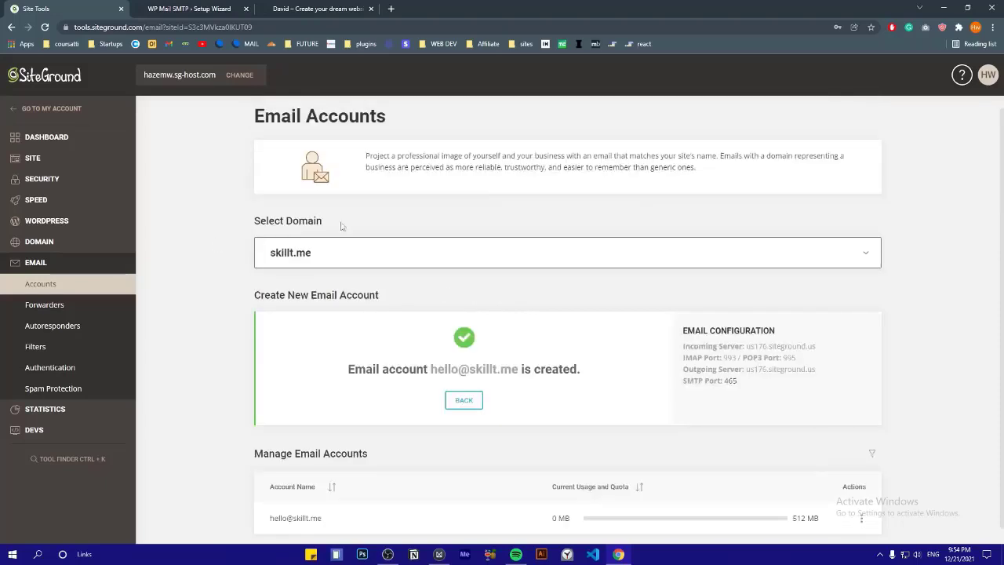
scroll(423, 274, "down", 1)
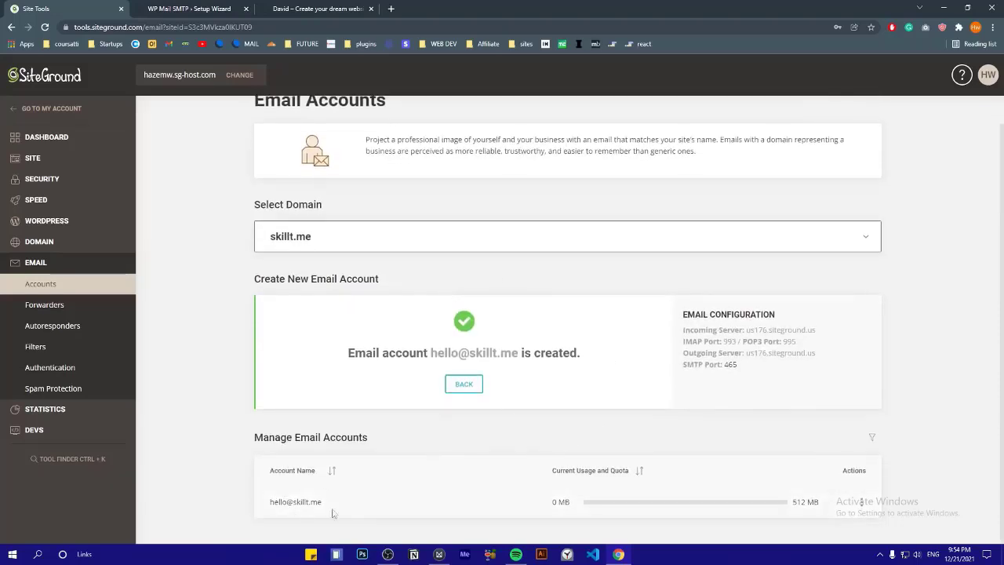
left_click(861, 502)
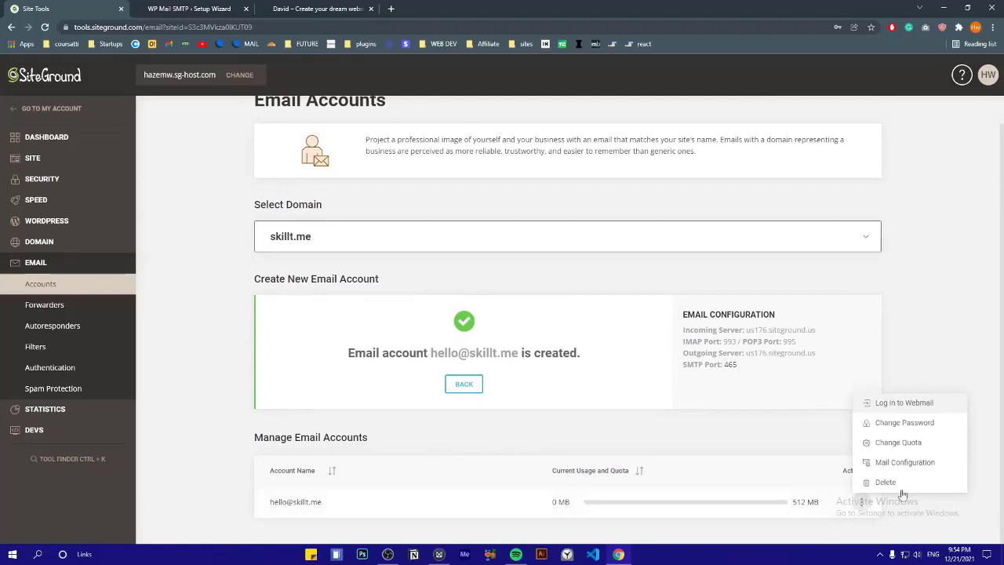
left_click(884, 466)
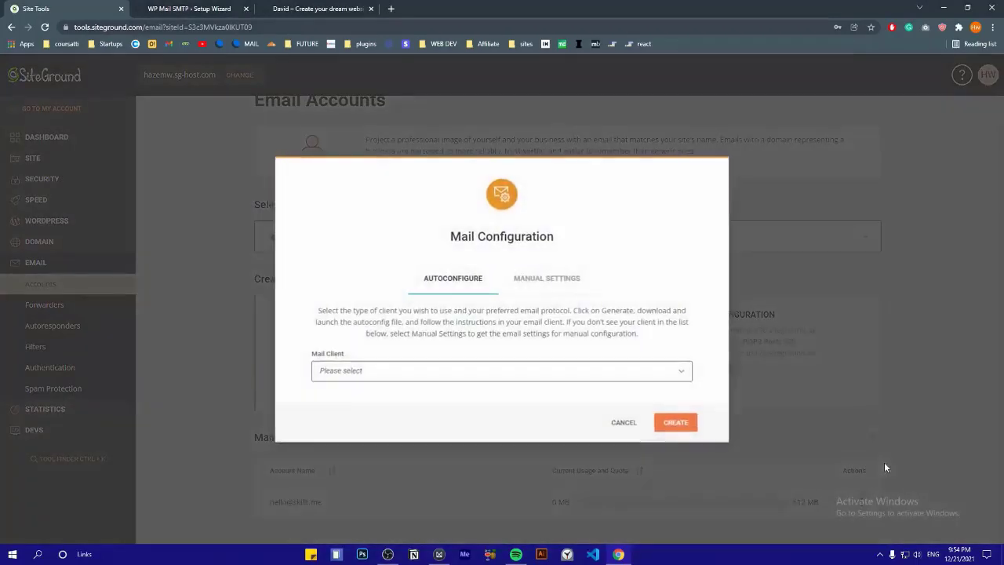
Copy the outgoing server address from Site Tools into the wizard's SMTP Host field
left_click(534, 286)
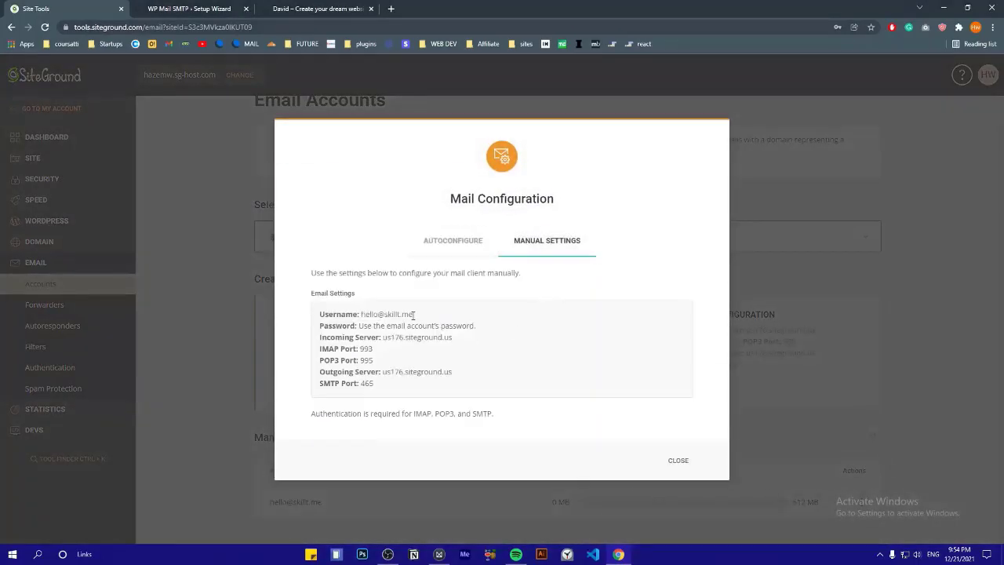
left_click_drag(320, 372, 384, 372)
left_click(411, 375)
left_click_drag(457, 375, 389, 374)
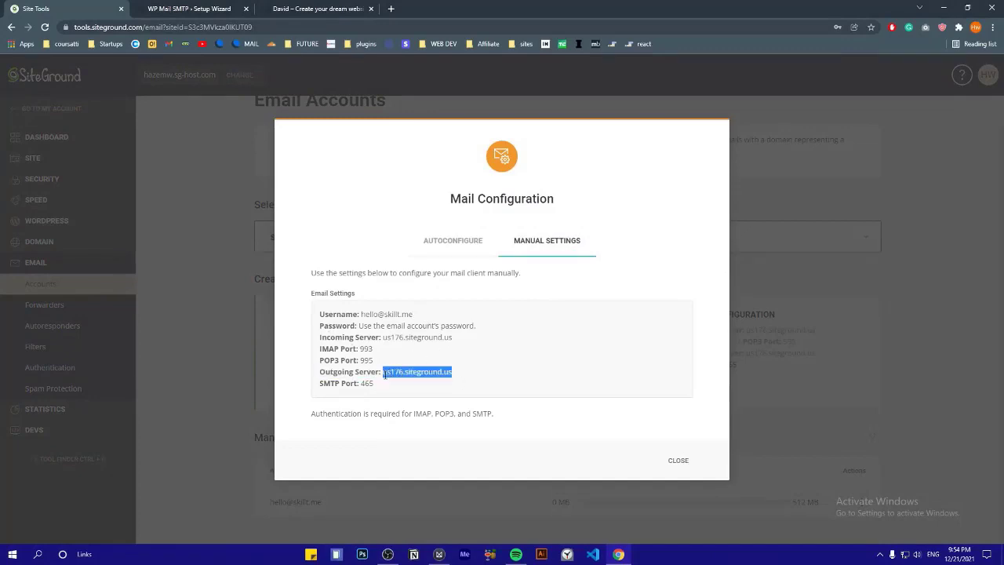
right_click(384, 375)
left_click(405, 383)
left_click(239, 7)
left_click(365, 439)
scroll(367, 318, "down", 3)
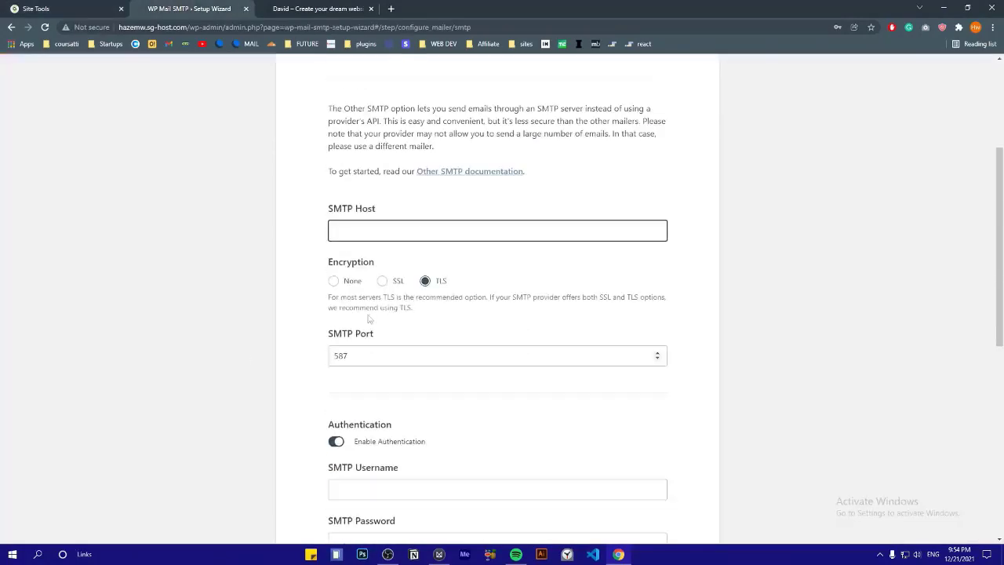
right_click(332, 227)
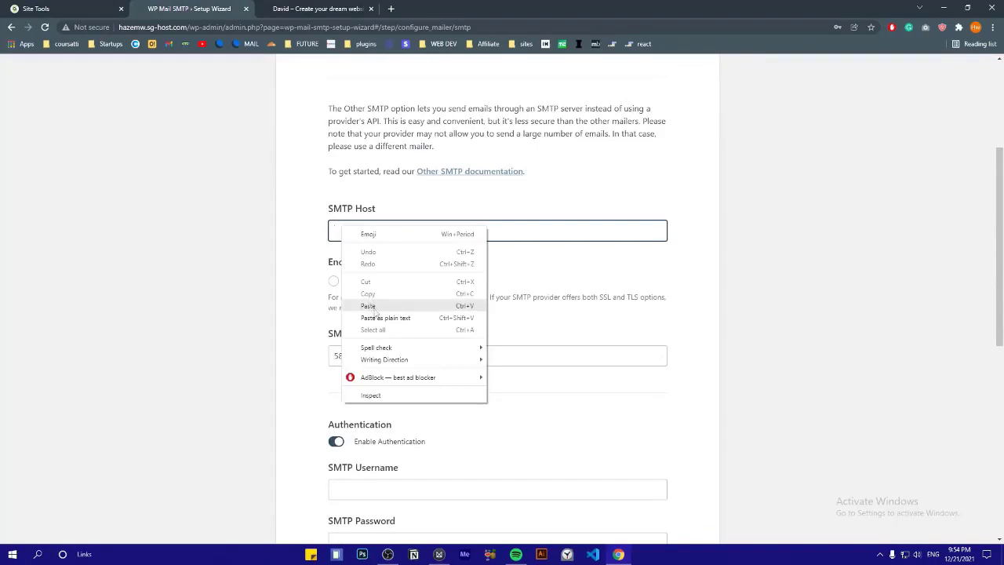
left_click(371, 308)
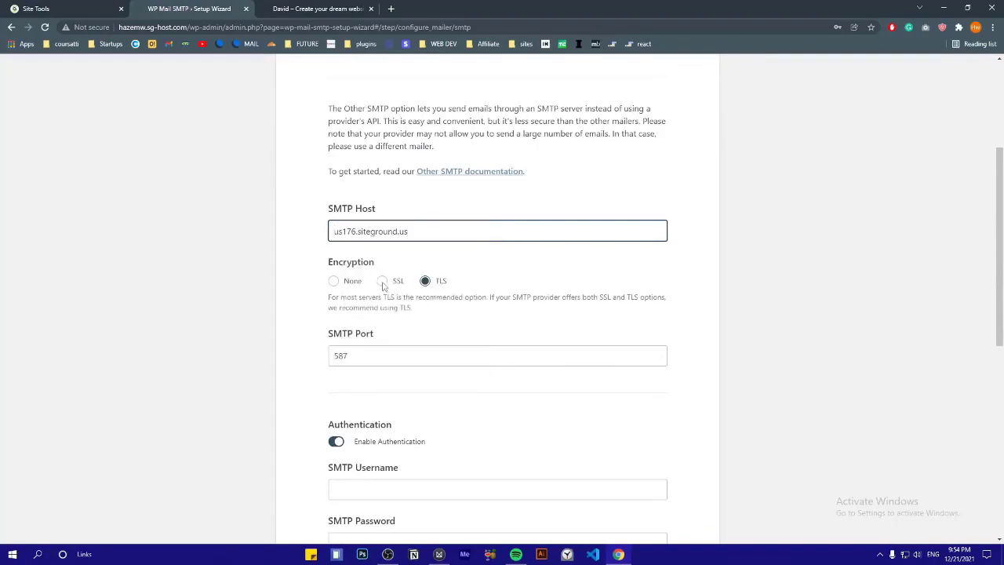
Set encryption to SSL and copy port 465 from Site Tools into SMTP Port
left_click(382, 282)
scroll(388, 286, "down", 1)
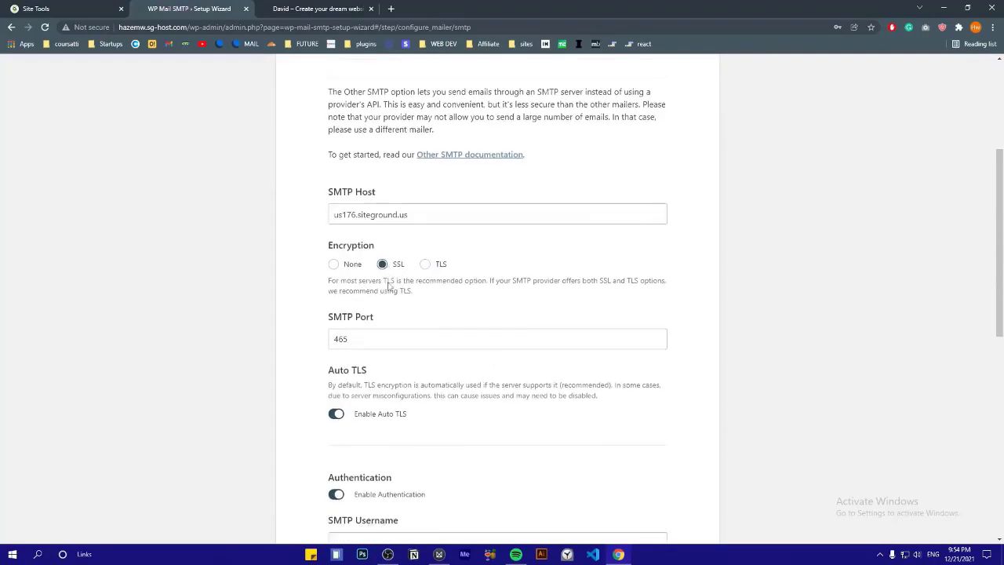
left_click(432, 251)
left_click(29, 6)
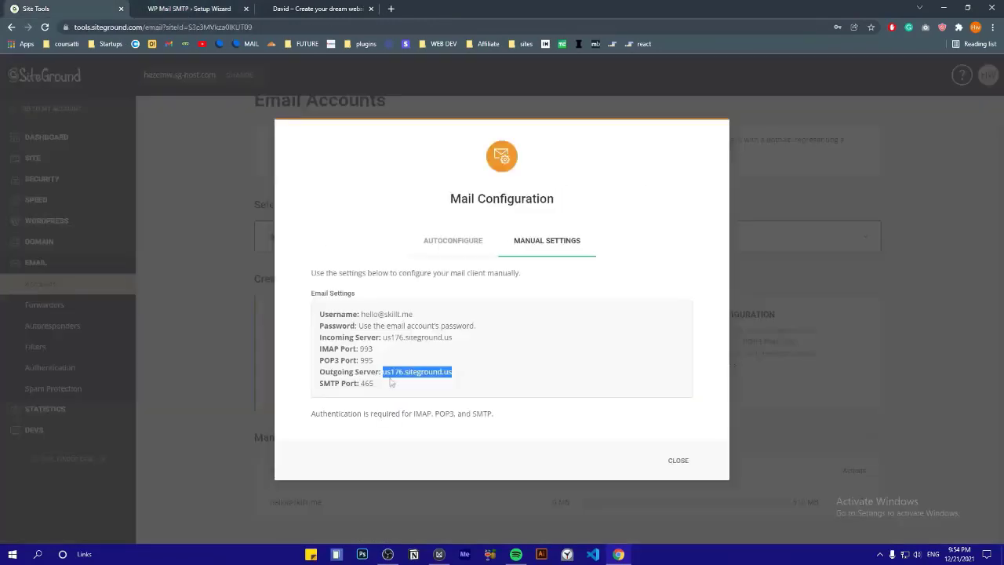
left_click(385, 389)
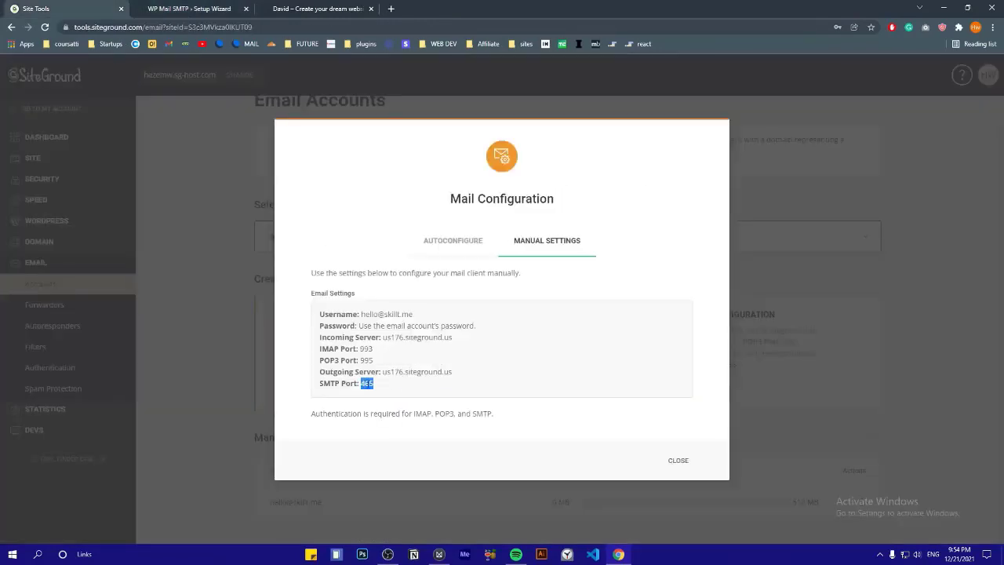
double_click(368, 384)
right_click(369, 386)
left_click(392, 394)
left_click(189, 8)
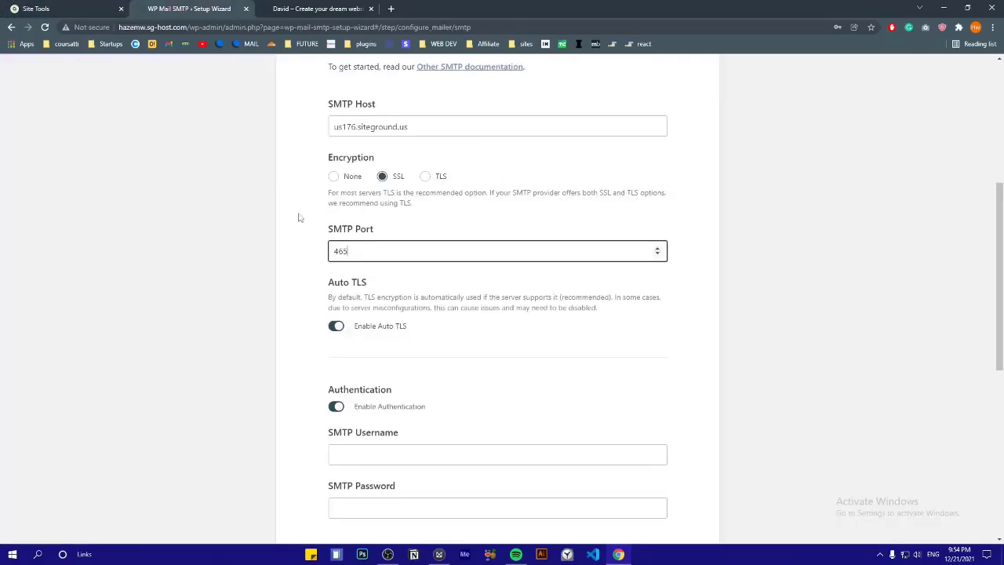
right_click(376, 254)
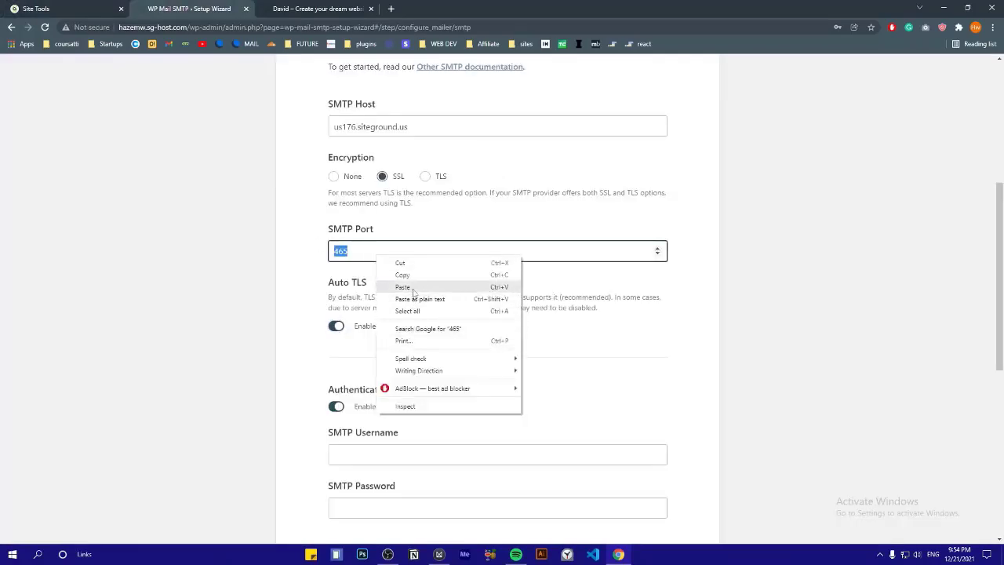
left_click(390, 282)
left_click(303, 267)
Fill SMTP Username with the mailbox address copied from Site Tools
scroll(303, 267, "down", 2)
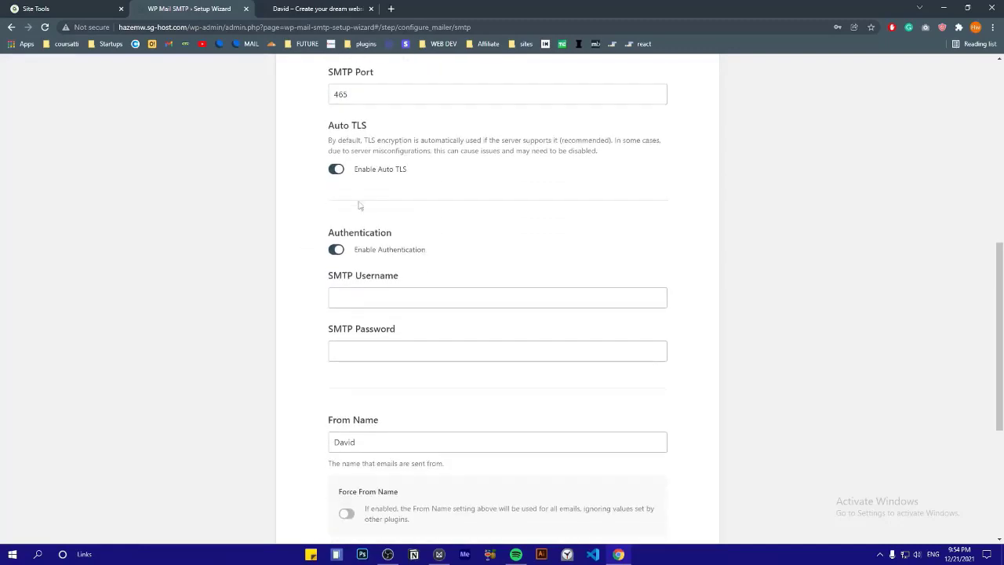
left_click(368, 299)
left_click(305, 299)
left_click(114, 7)
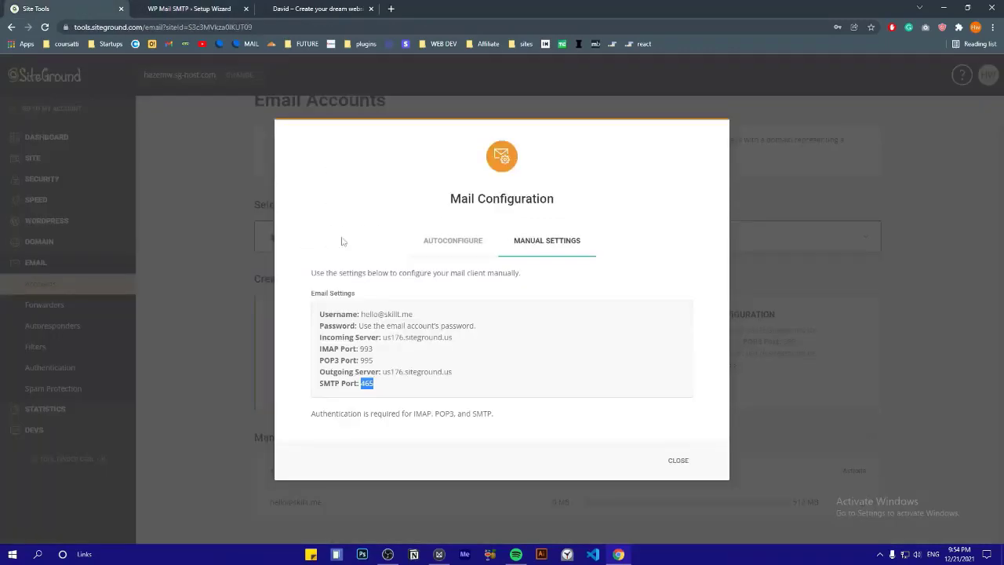
left_click_drag(401, 313, 362, 313)
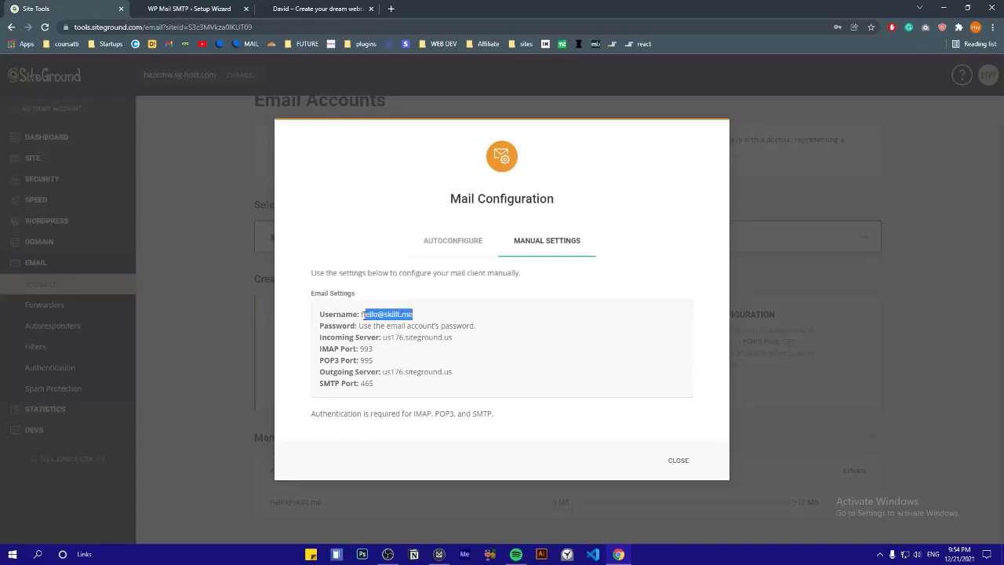
right_click(364, 314)
left_click(384, 325)
key("ctrl+Tab")
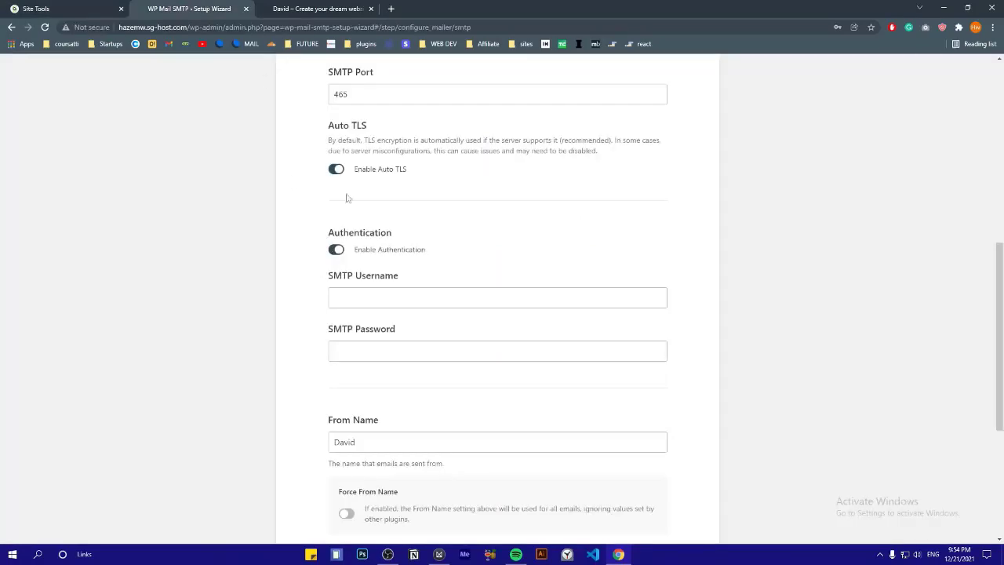
right_click(385, 302)
left_click(408, 382)
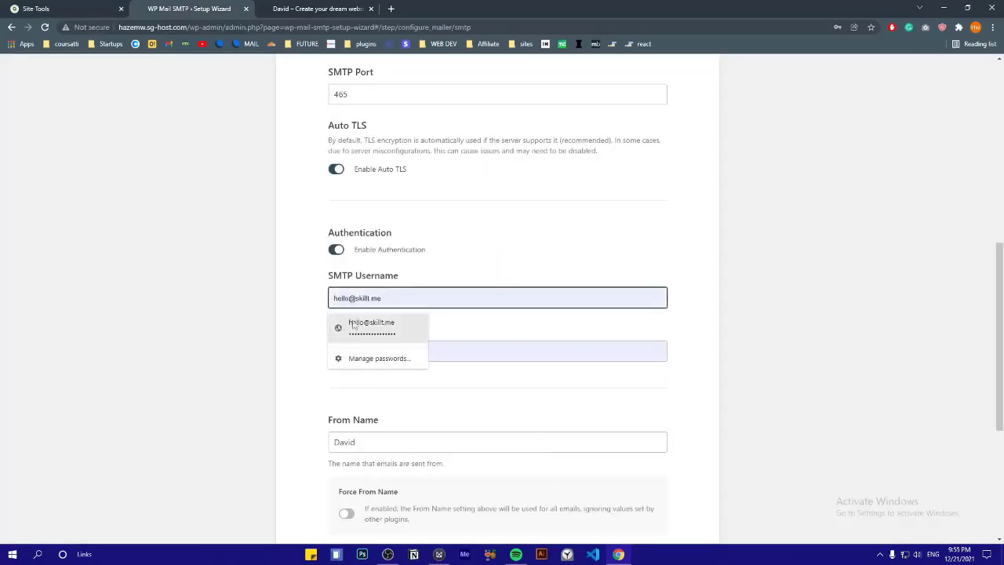
Clear the old SMTP Password and fill in the saved mailbox password
left_click(453, 345)
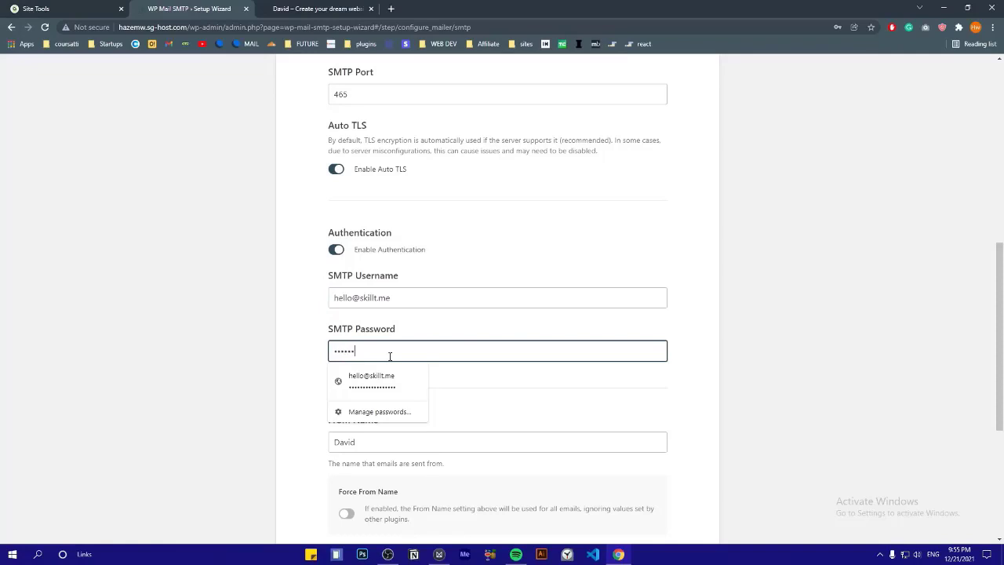
key("ctrl+a")
key("BackSpace")
left_click(371, 380)
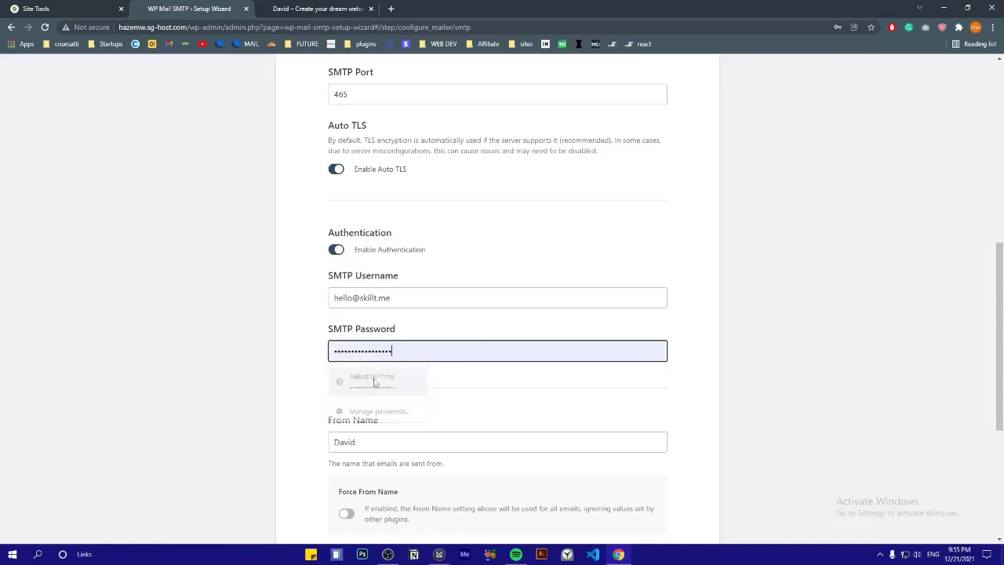
scroll(278, 365, "down", 3)
Keep the existing sender name and turn on Force From Name
left_click(382, 238)
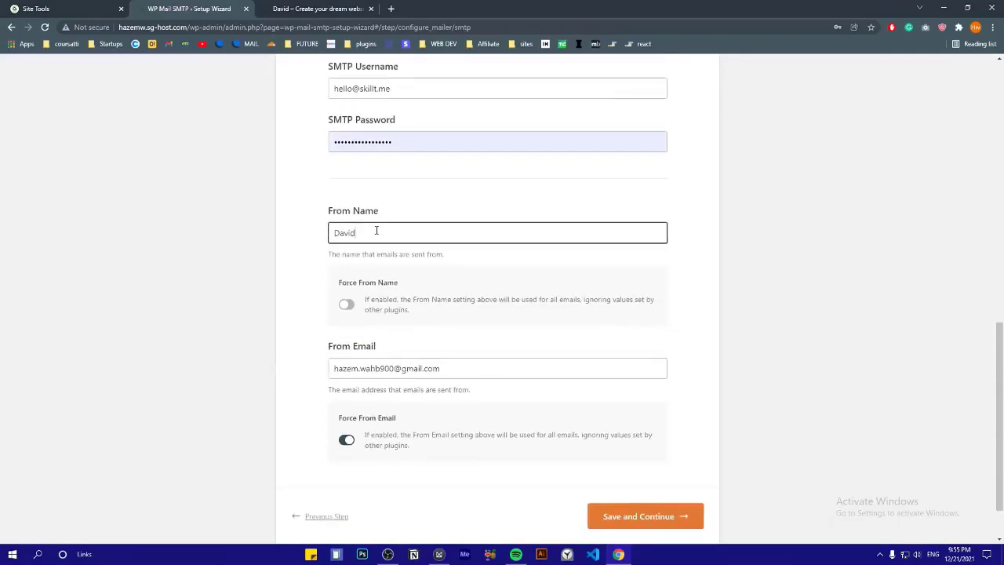
double_click(384, 232)
left_click(382, 237)
left_click(347, 306)
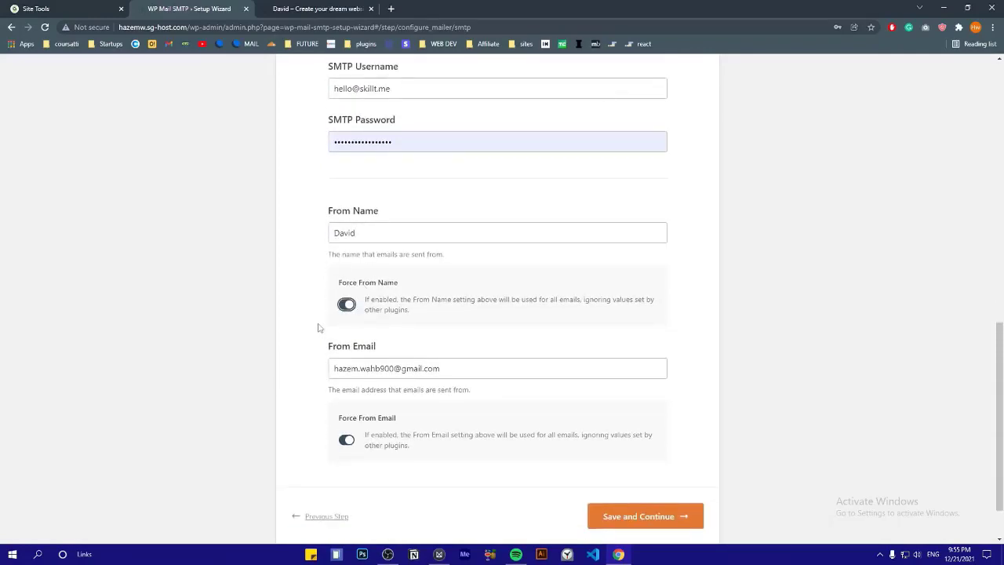
scroll(316, 330, "down", 1)
Copy the mailbox address from the SMTP Username field
triple_click(411, 304)
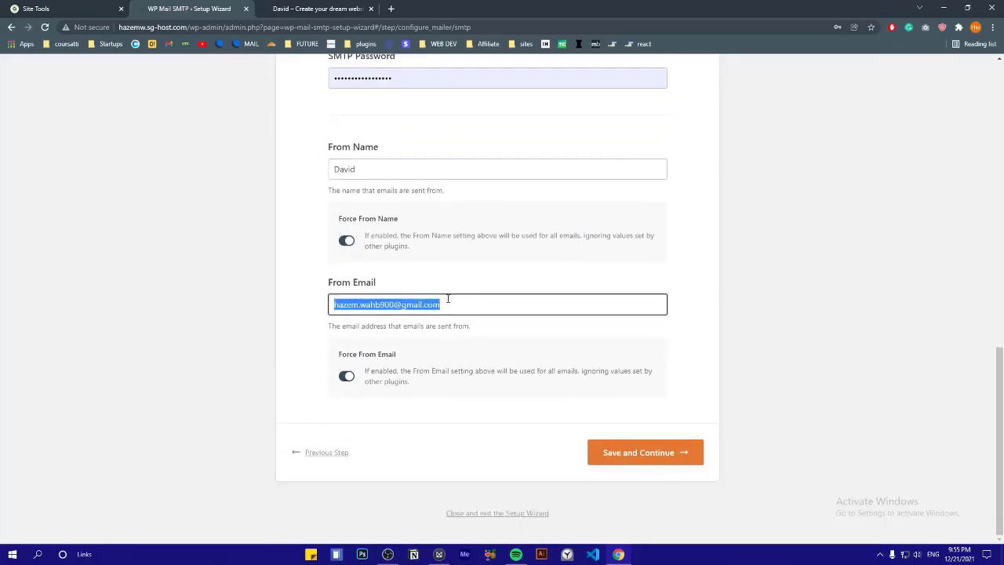
scroll(447, 298, "up", 3)
triple_click(392, 234)
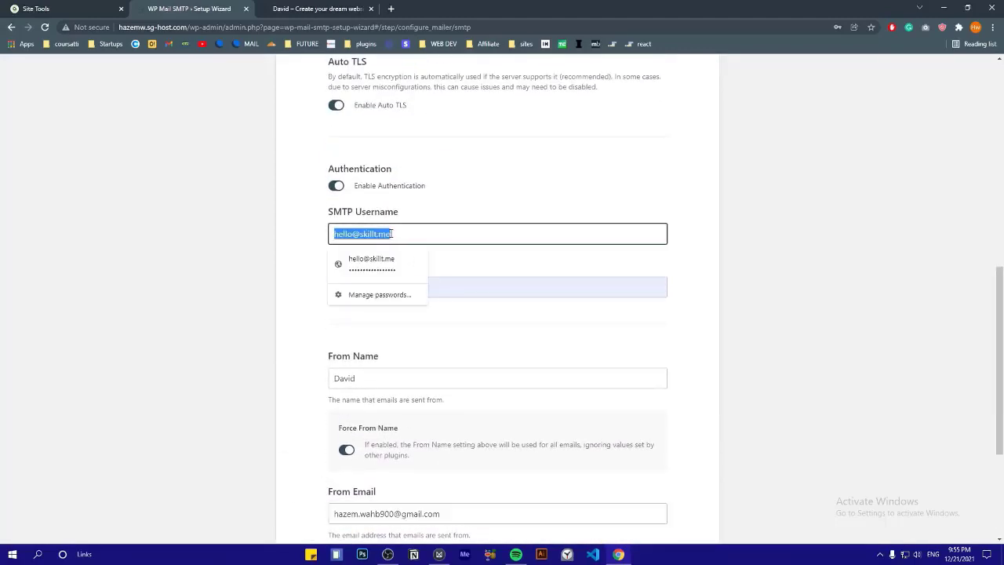
right_click(353, 233)
left_click(366, 245)
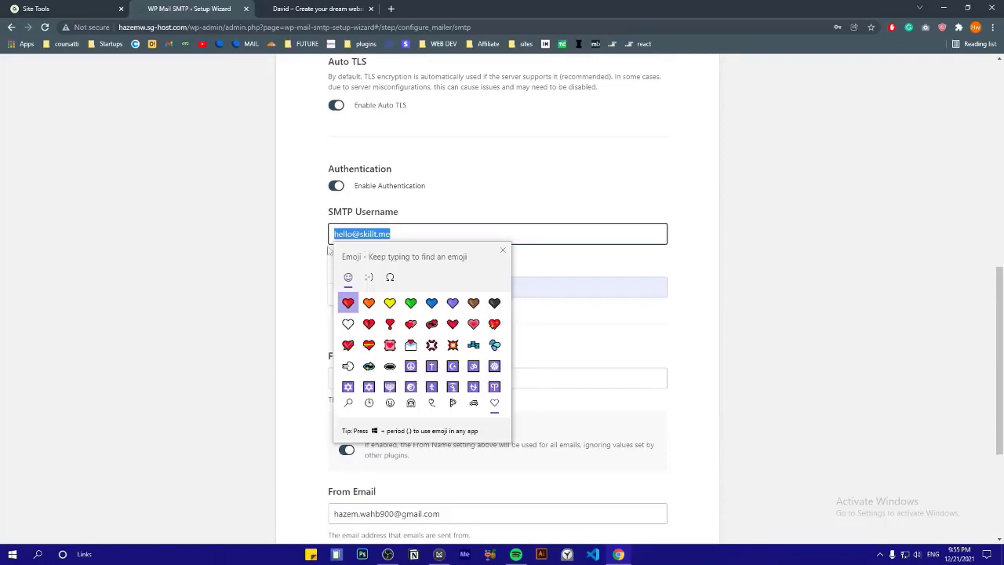
left_click(298, 259)
triple_click(361, 233)
right_click(360, 231)
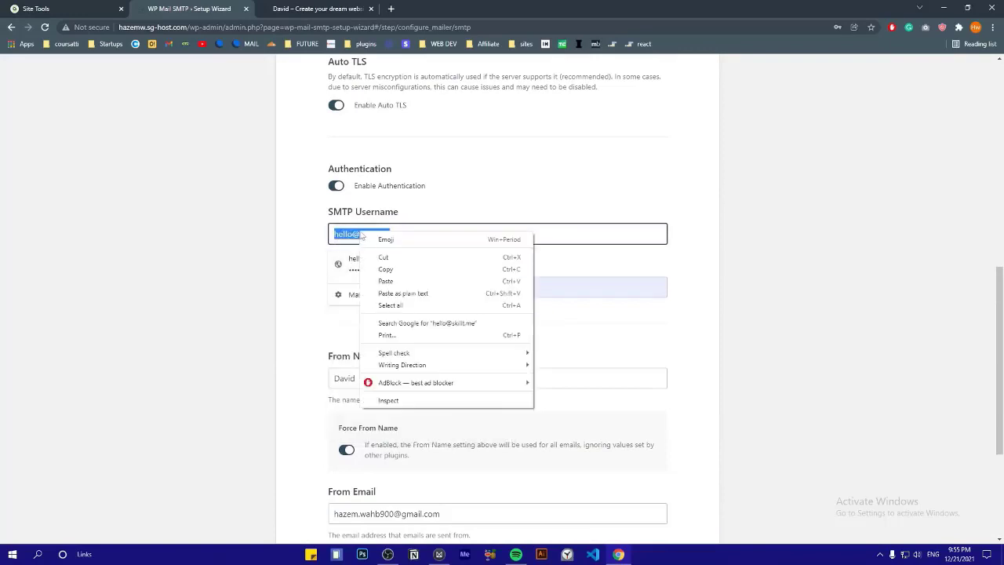
left_click(386, 270)
Replace the From Email with that mailbox address, keeping Force From Email enabled
left_click(305, 287)
scroll(305, 287, "down", 3)
double_click(381, 304)
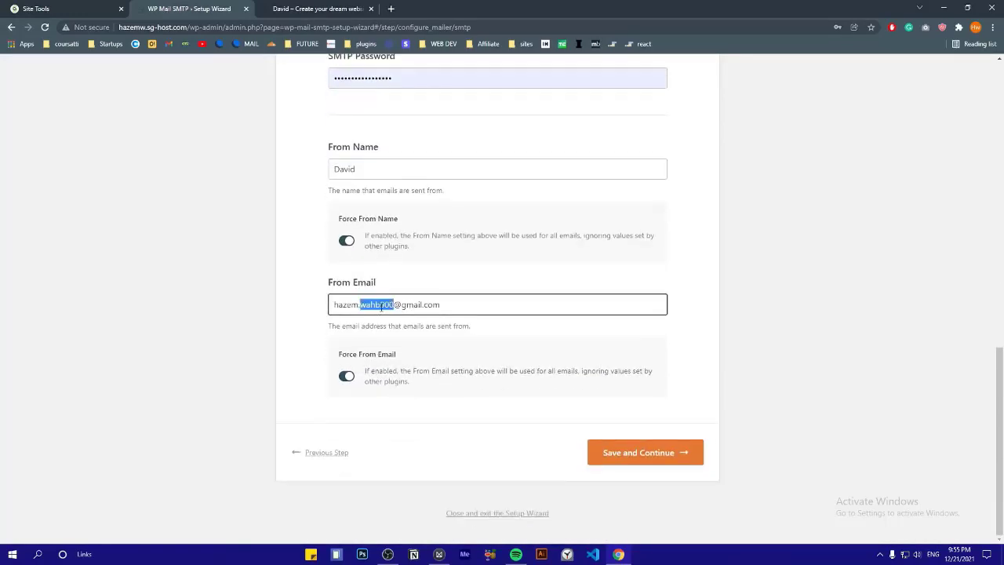
triple_click(381, 304)
right_click(381, 306)
left_click(407, 358)
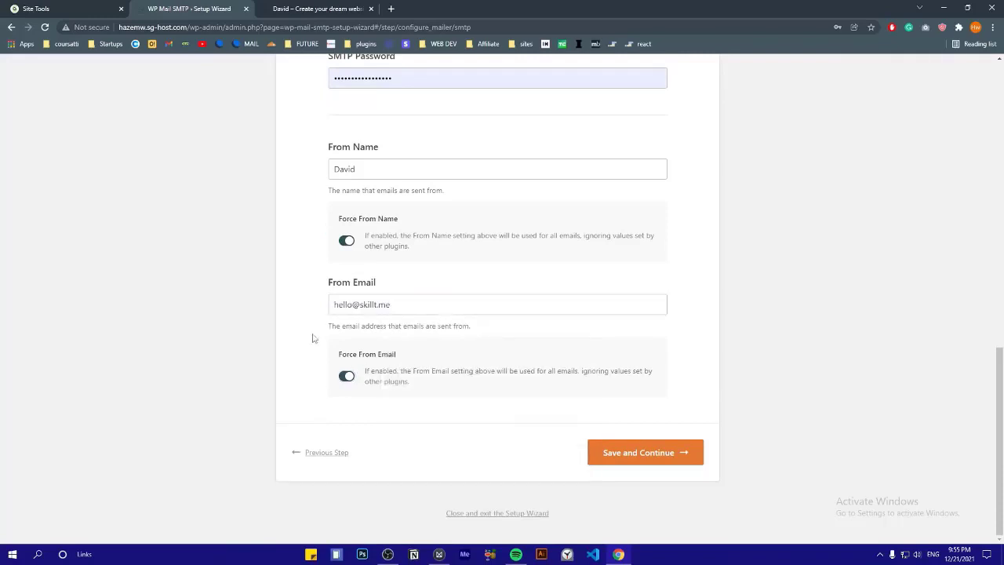
left_click(347, 377)
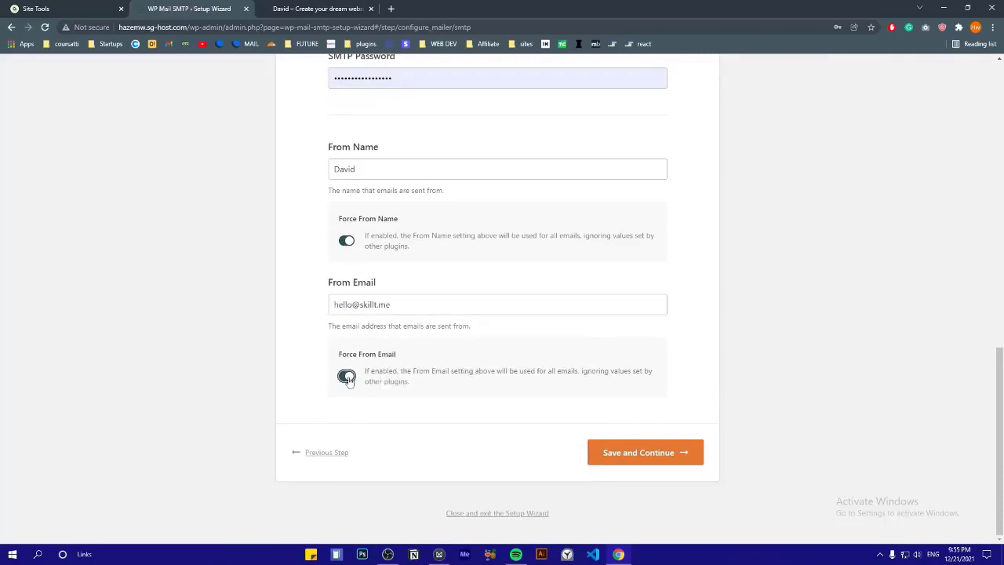
Save and continue through the wizard's mailer and features steps, skipping the optional step
left_click(636, 454)
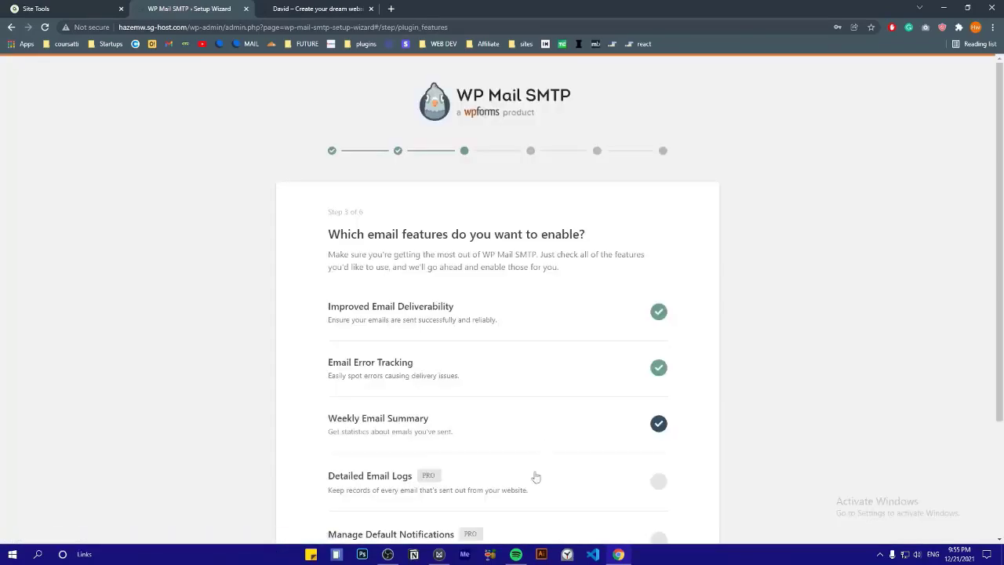
scroll(554, 336, "down", 2)
left_click(641, 456)
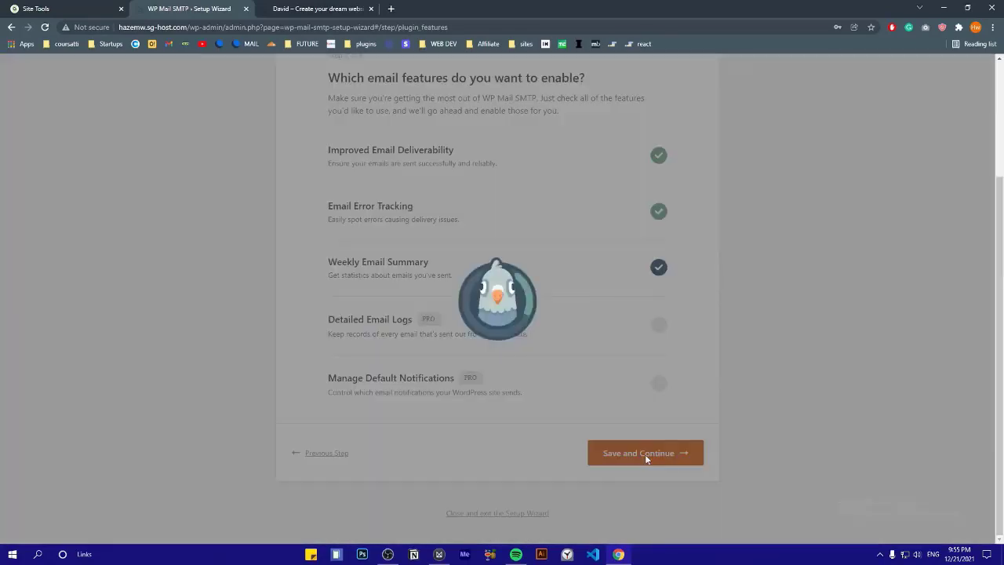
left_click(543, 454)
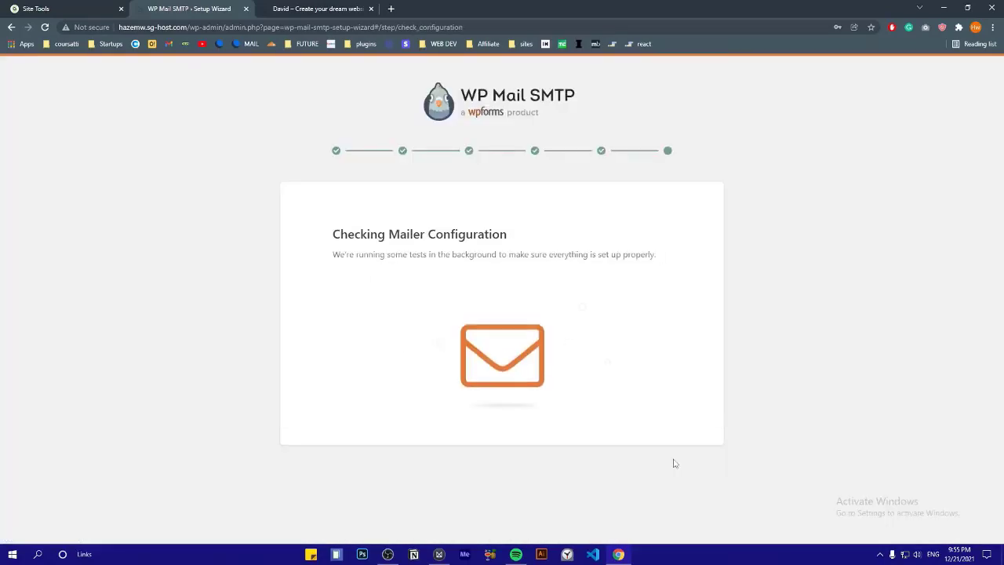
Save the WP Mail SMTP settings page with the return path matching From Email
scroll(509, 351, "down", 1)
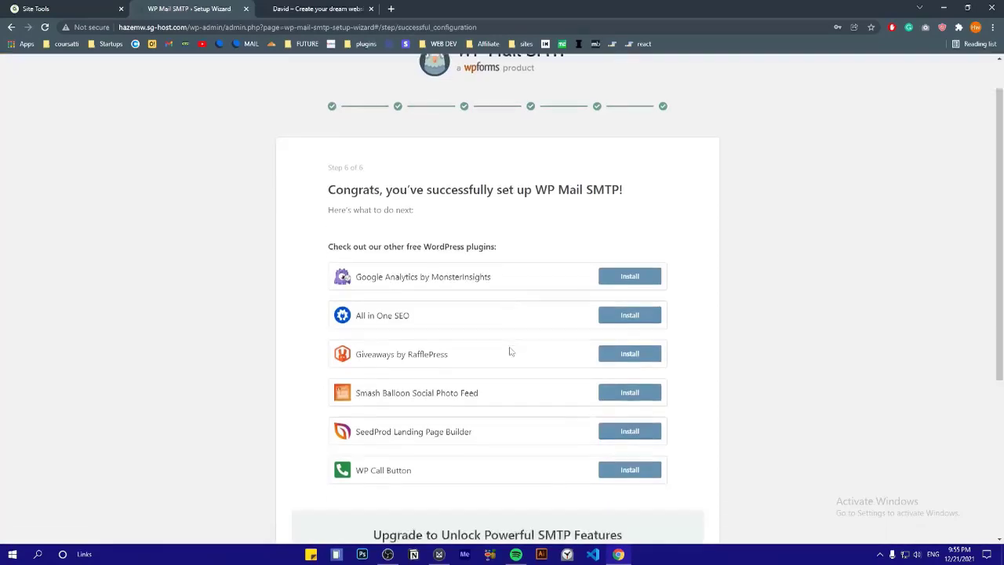
scroll(509, 351, "down", 2)
scroll(439, 237, "down", 1)
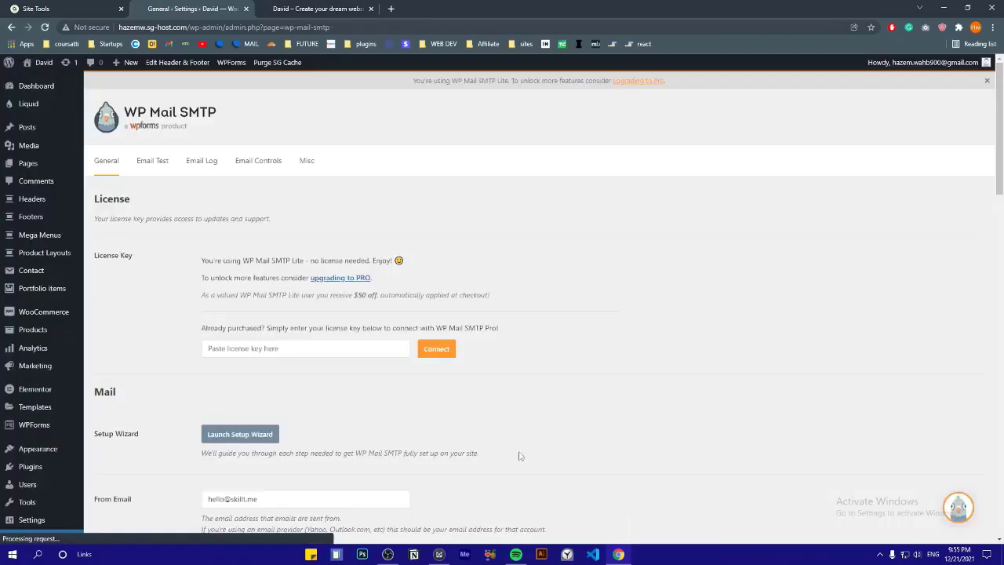
scroll(291, 308, "down", 6)
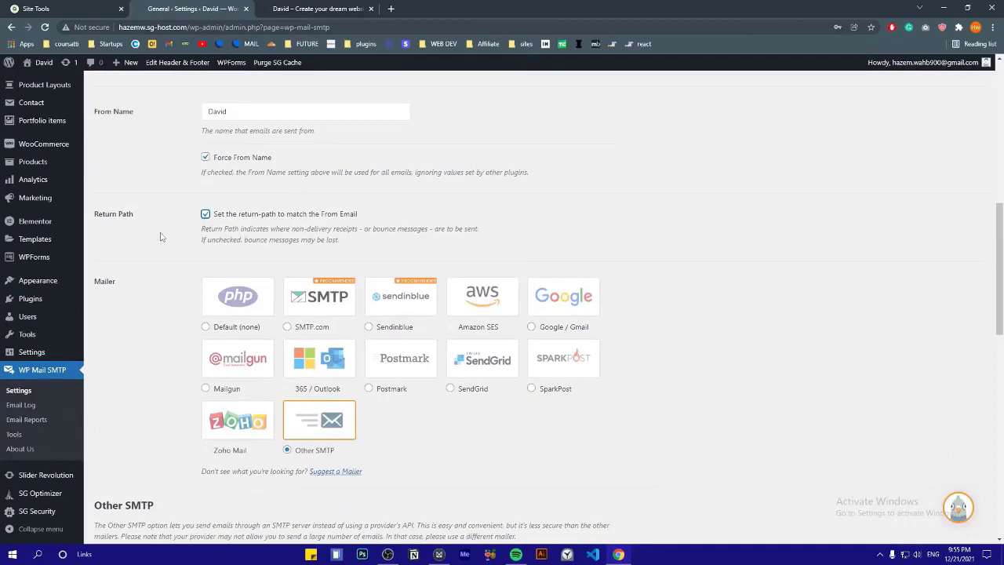
scroll(160, 236, "down", 7)
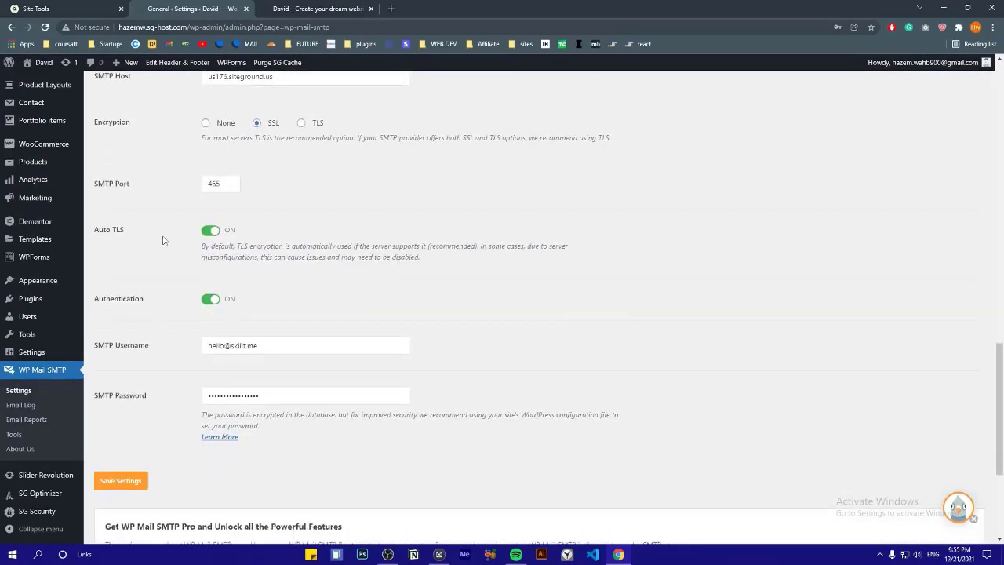
scroll(163, 240, "down", 2)
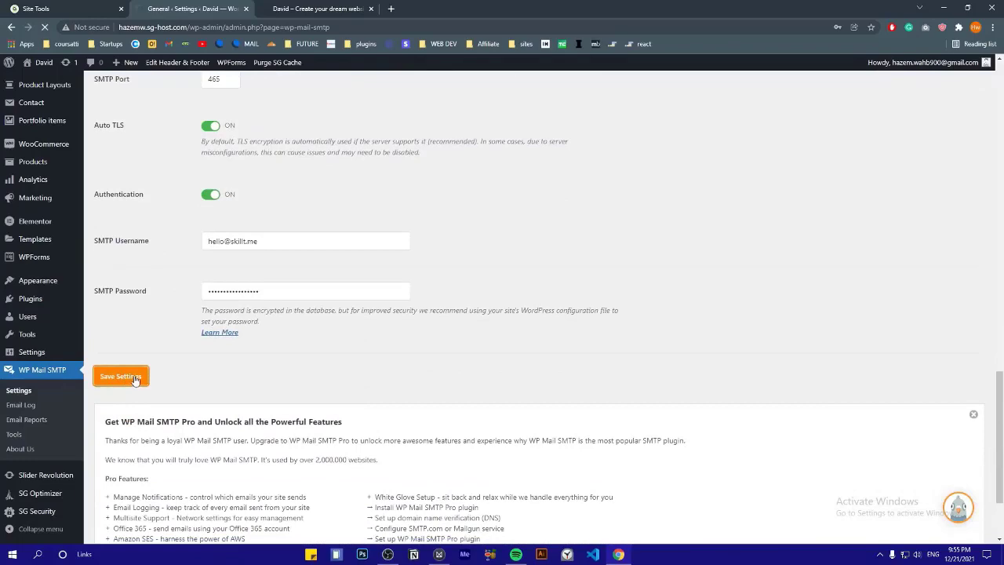
left_click(135, 378)
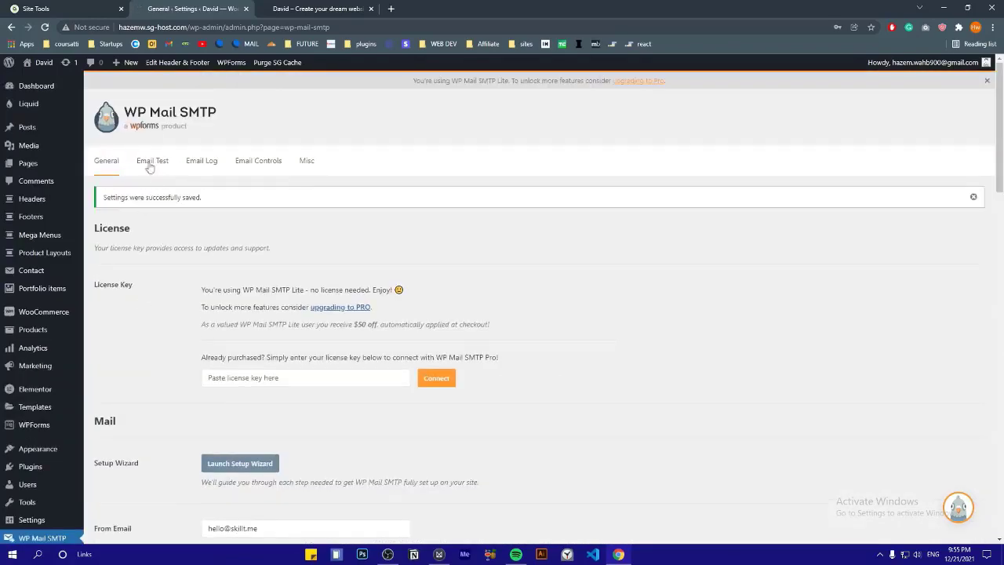
Send a test email from WP Mail SMTP's Email Test tab, then open Gmail in a new tab
left_click(154, 163)
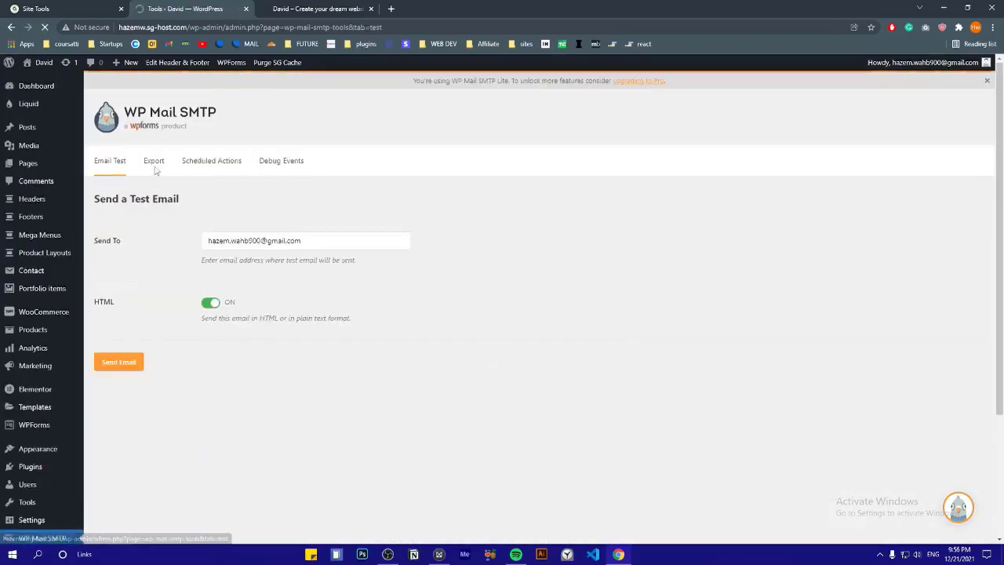
left_click_drag(320, 244, 357, 265)
left_click(362, 267)
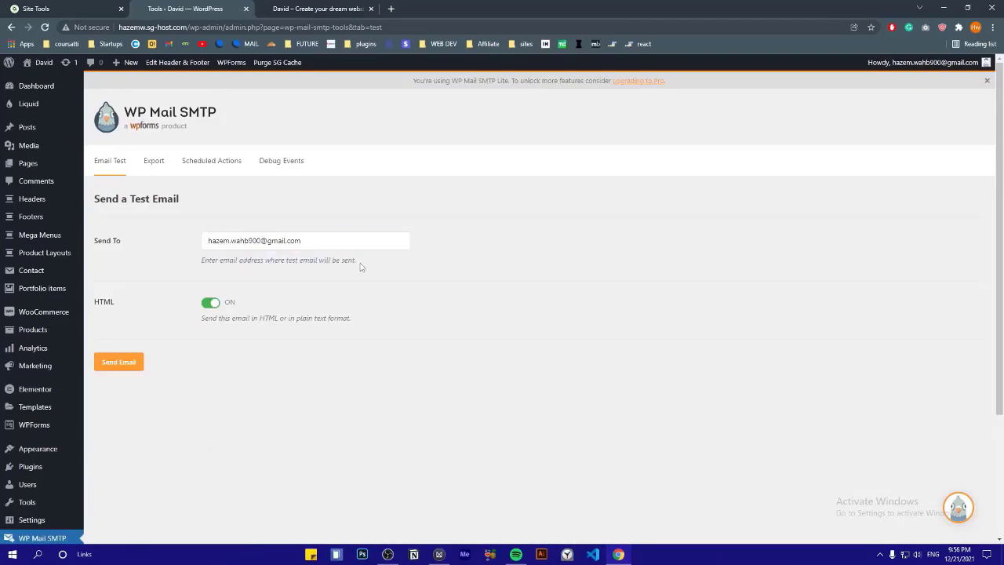
left_click(126, 364)
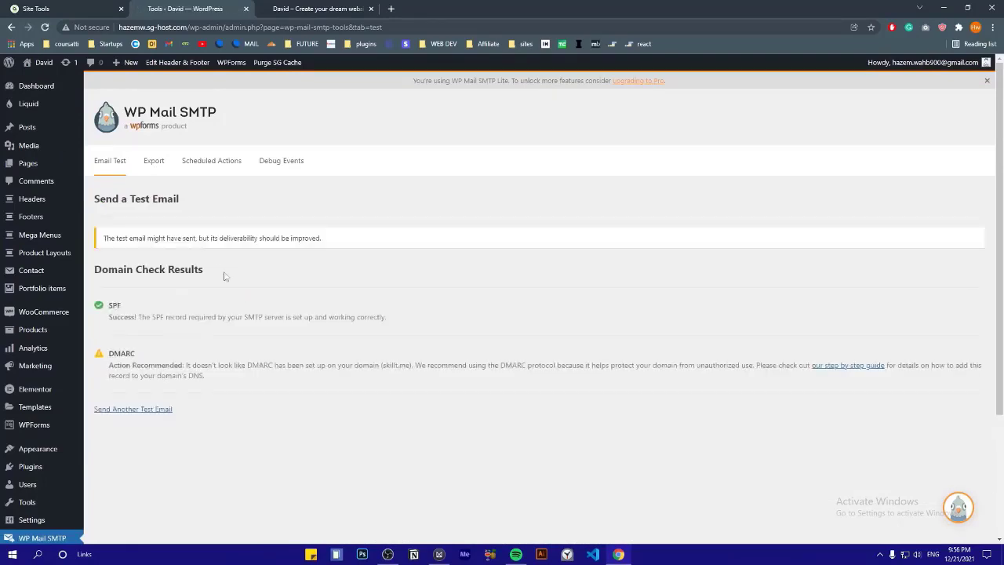
left_click_drag(347, 244, 150, 240)
left_click(131, 265)
left_click(391, 9)
left_click(168, 44)
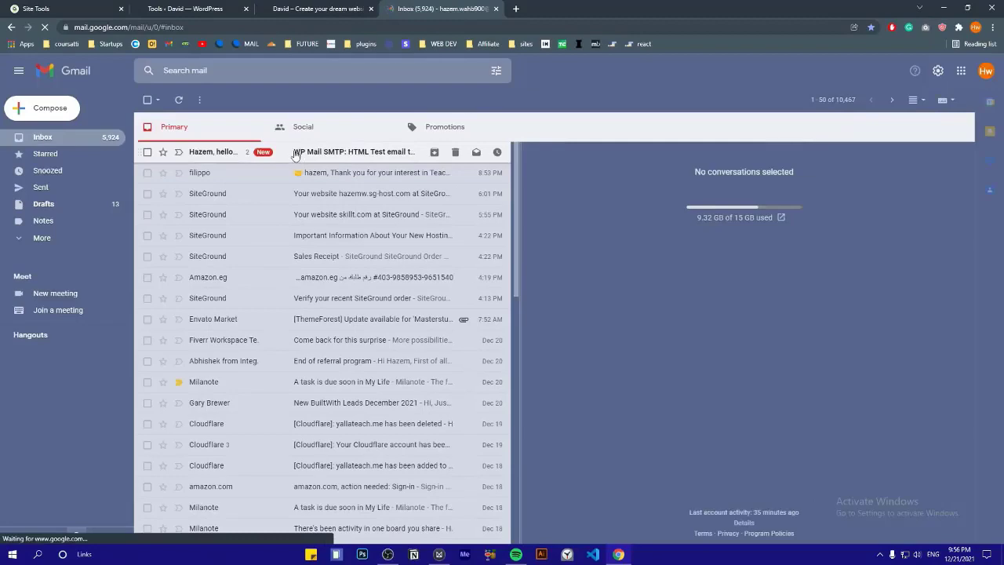
Open the WP Mail SMTP test email in Gmail, read its success note, then return to WordPress
left_click(368, 151)
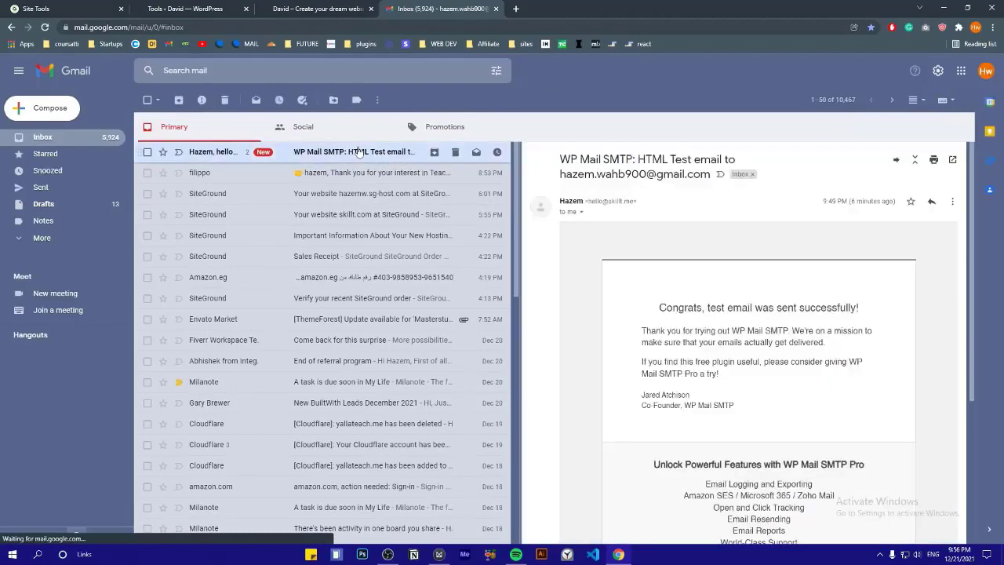
scroll(721, 329, "down", 5)
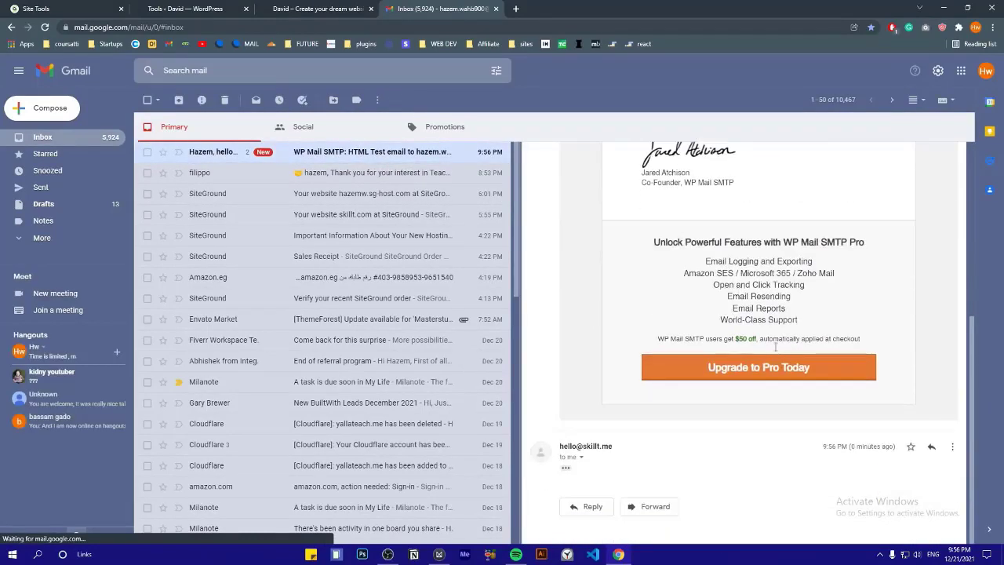
scroll(730, 271, "up", 5)
left_click_drag(671, 312, 859, 313)
left_click(859, 313)
left_click(220, 9)
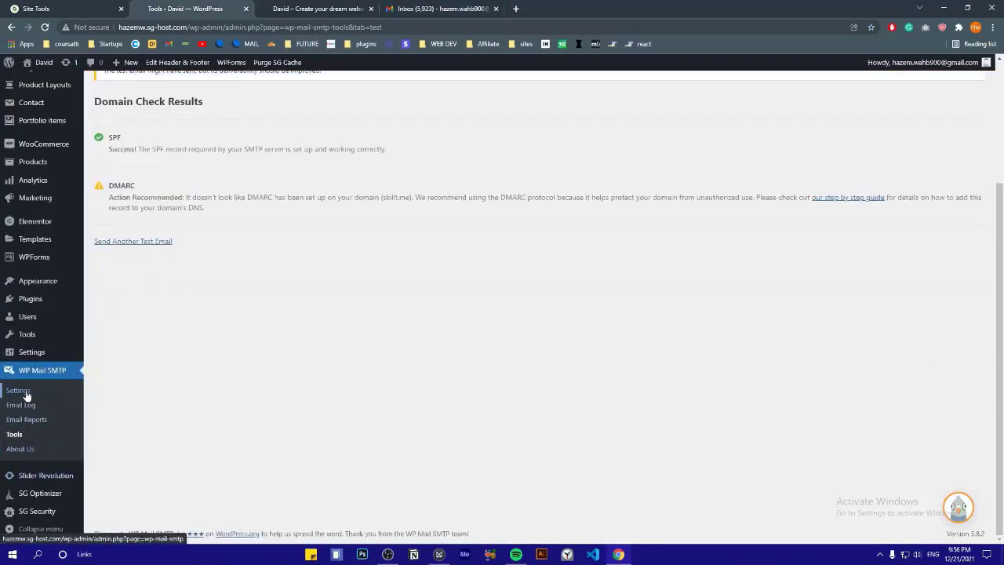
Go to General Settings and select the current Administration Email Address
mouse_move(34, 357)
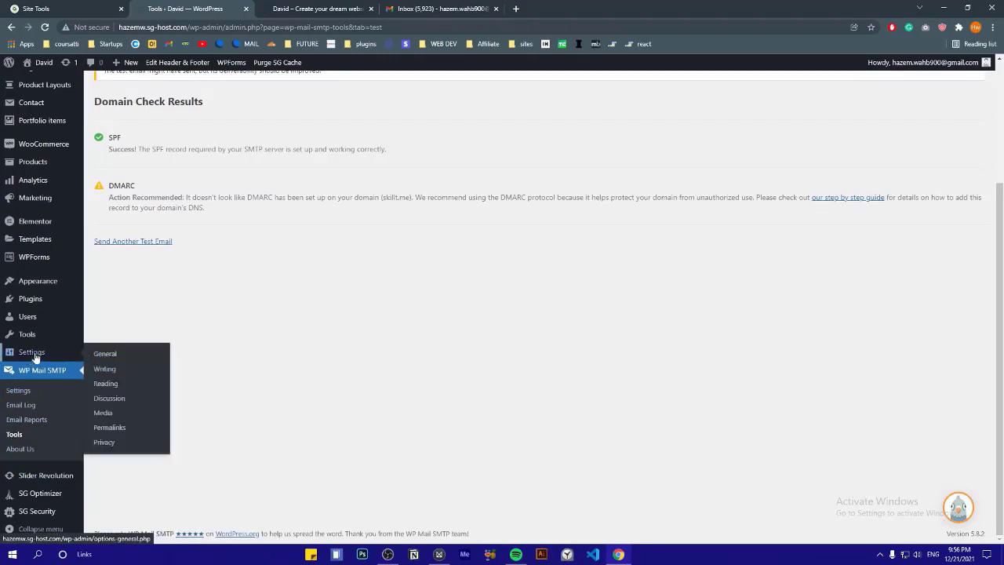
left_click(107, 355)
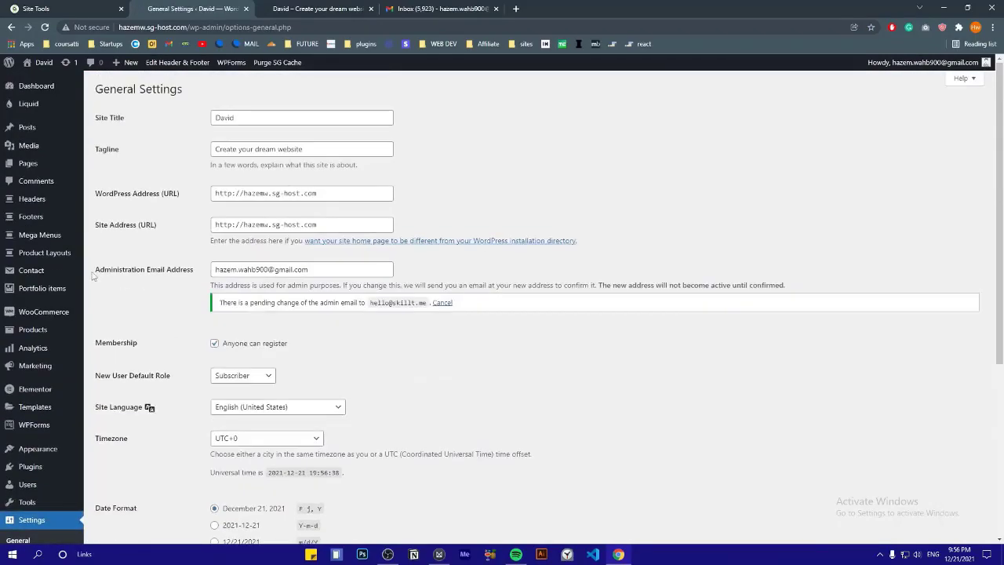
left_click_drag(92, 275, 145, 292)
left_click(121, 296)
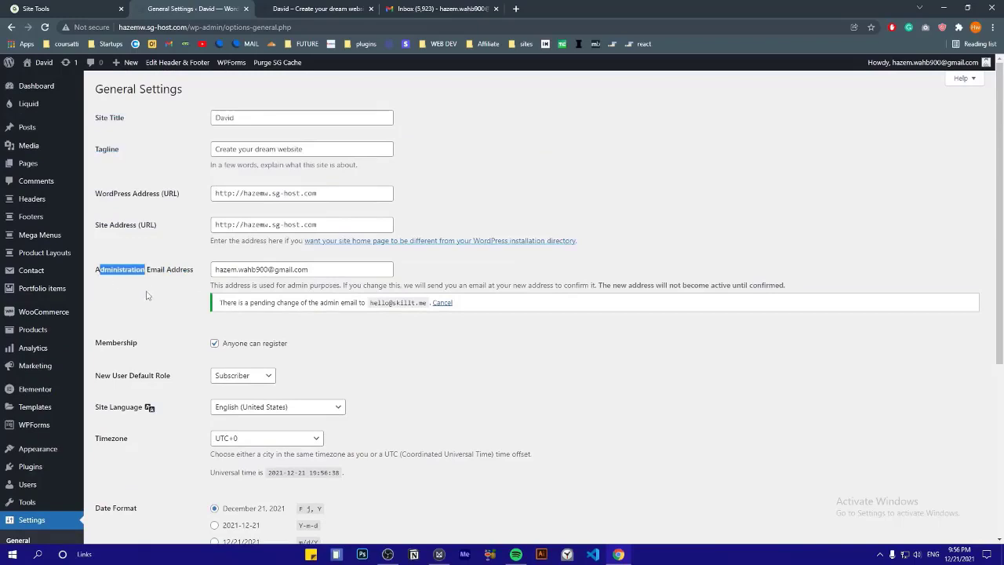
left_click(147, 295)
left_click_drag(329, 270, 180, 281)
triple_click(249, 270)
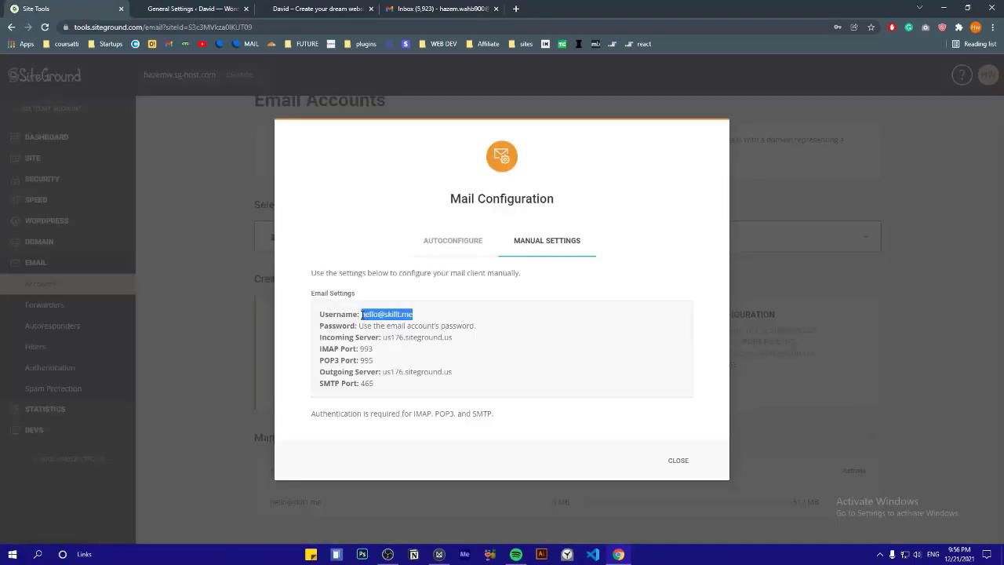
Replace it with the new site mailbox address and save the changes
right_click(382, 315)
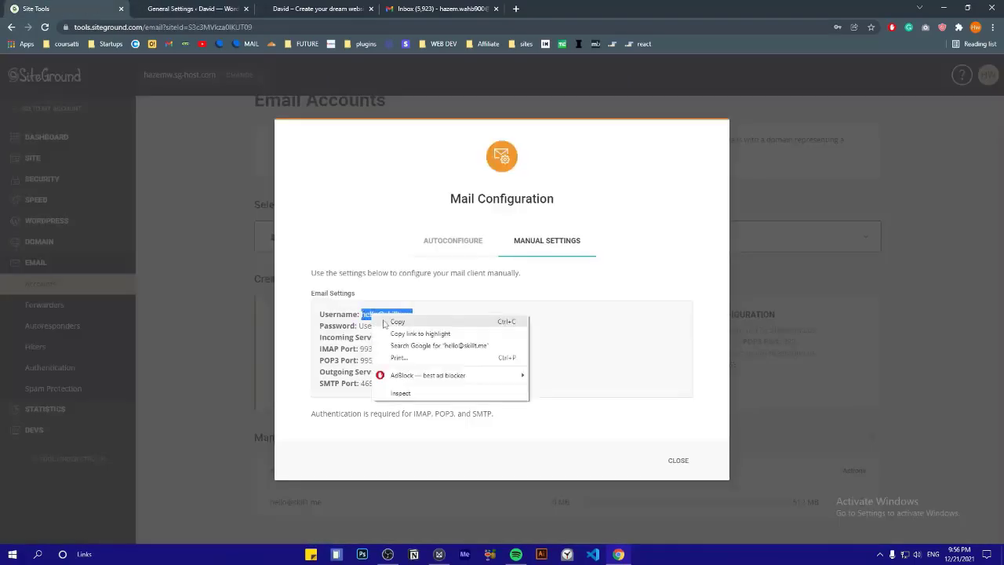
left_click(388, 323)
left_click(167, 8)
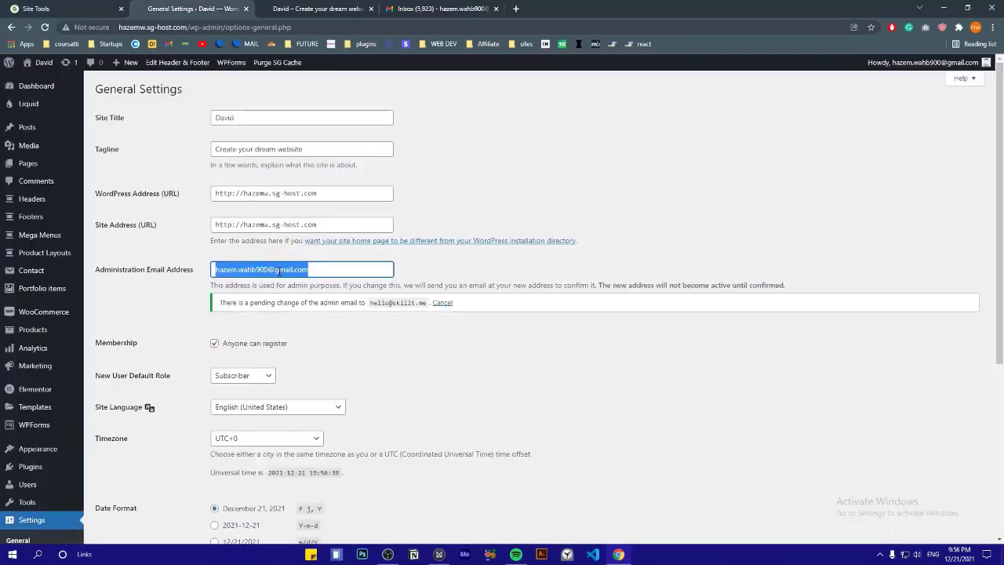
key("ctrl+v")
left_click_drag(304, 270, 196, 283)
left_click(177, 295)
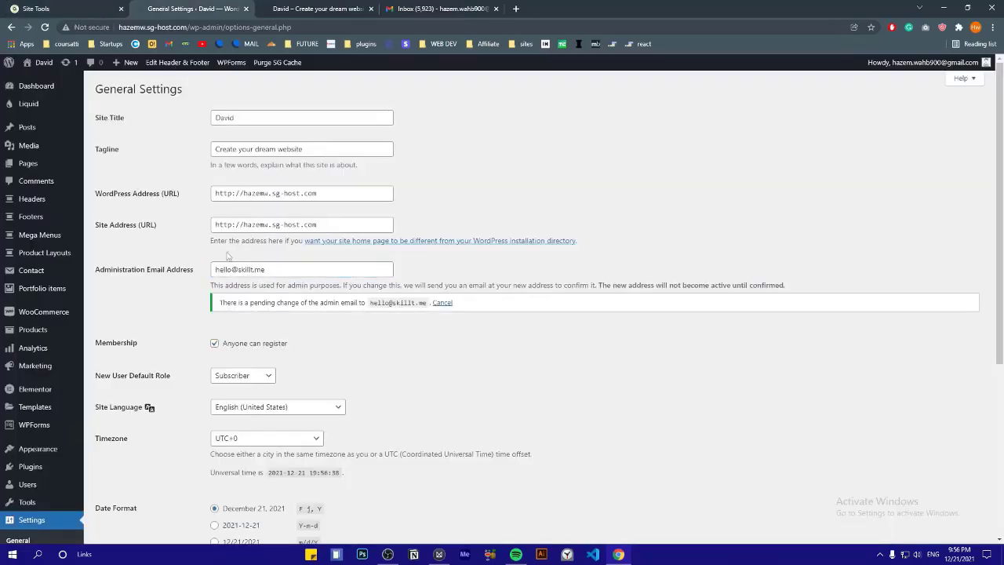
scroll(153, 293, "down", 4)
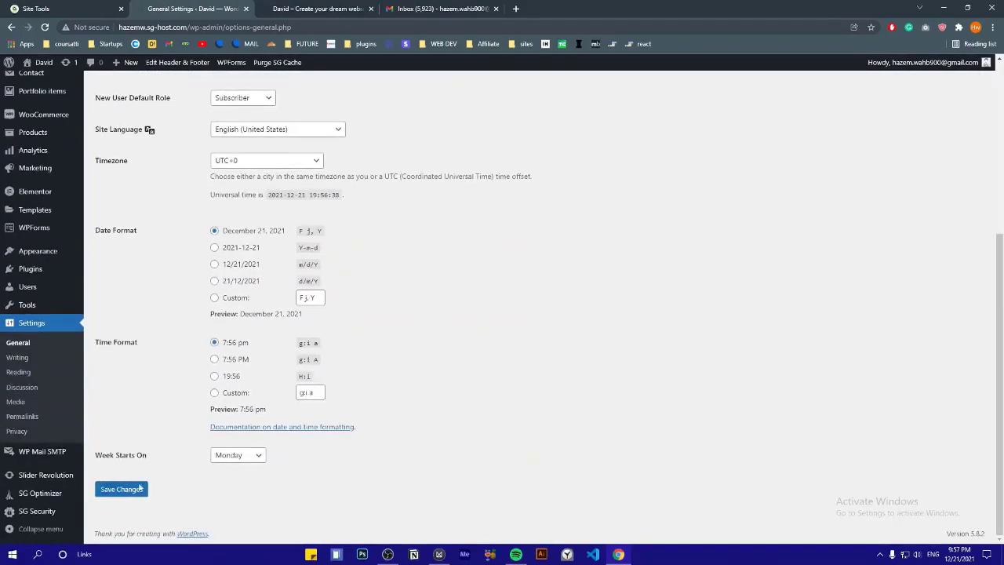
left_click(115, 492)
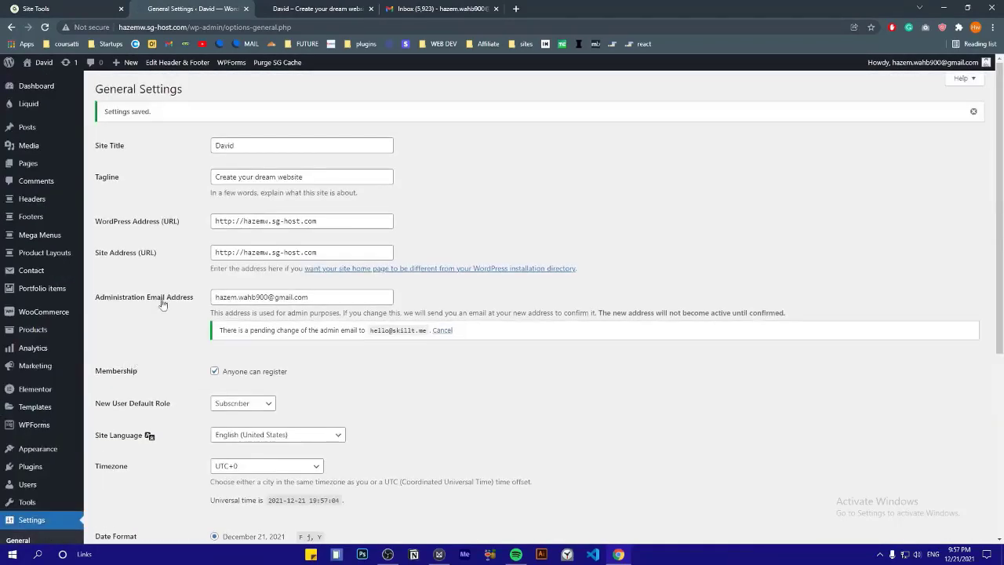
mouse_move(21, 279)
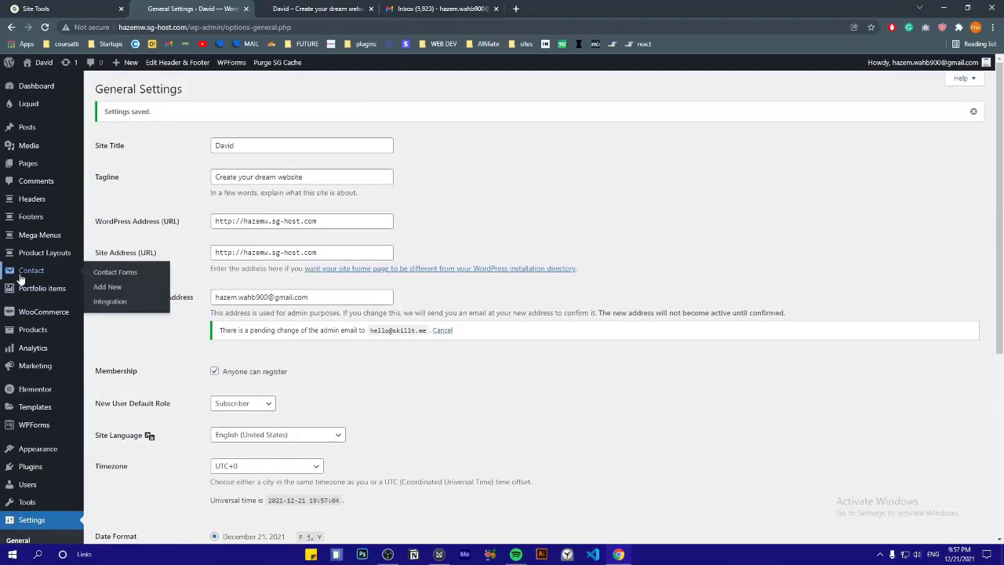
In the second Contact form 1's Mail tab, clear the old From address for the site mailbox
left_click(115, 272)
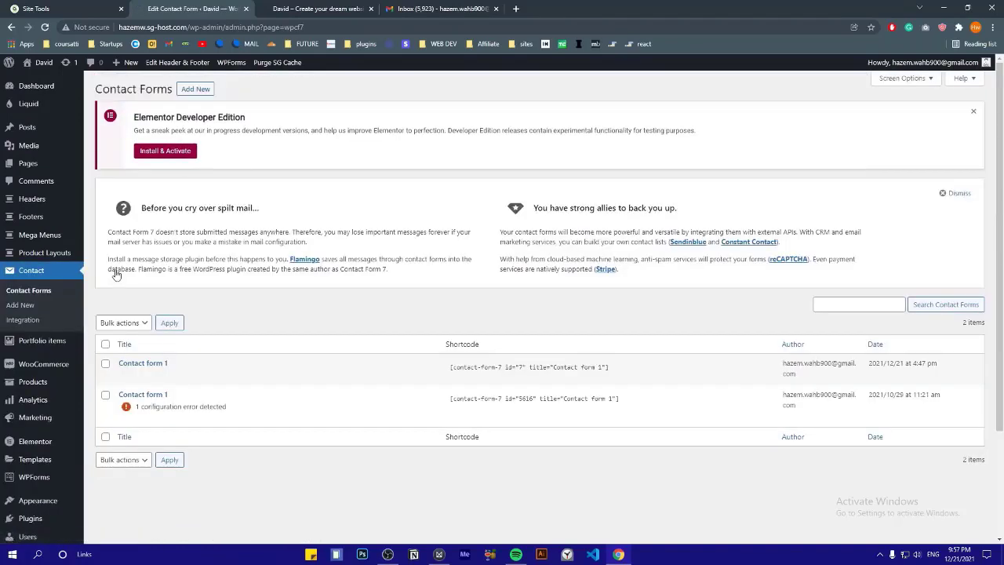
left_click(134, 397)
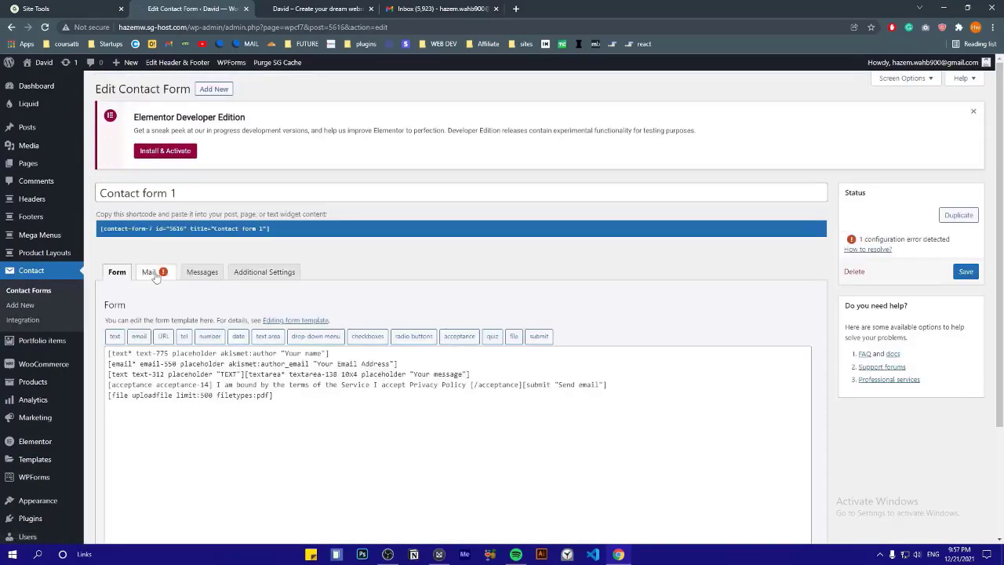
left_click(149, 272)
left_click(230, 411)
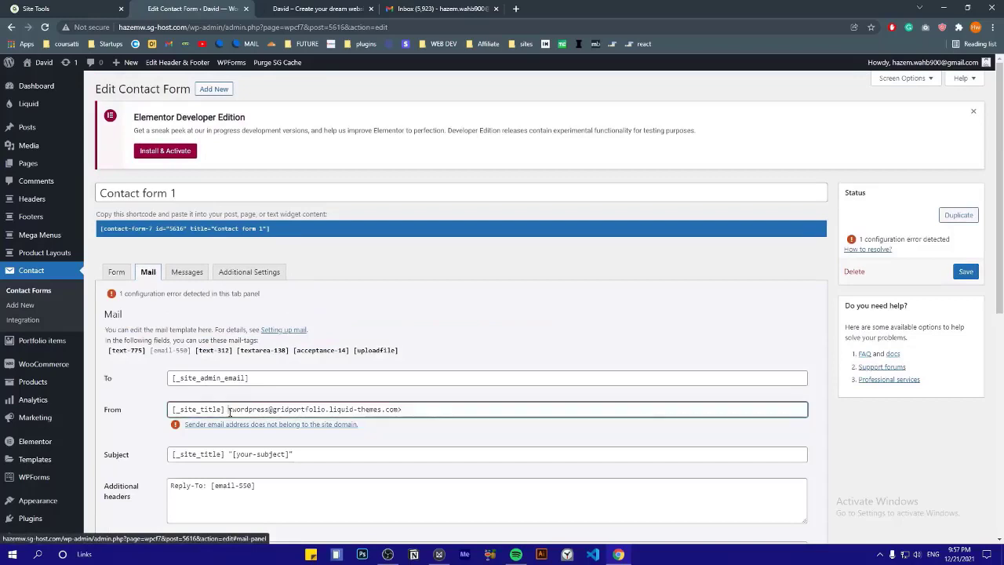
key("ctrl+a")
key("BackSpace")
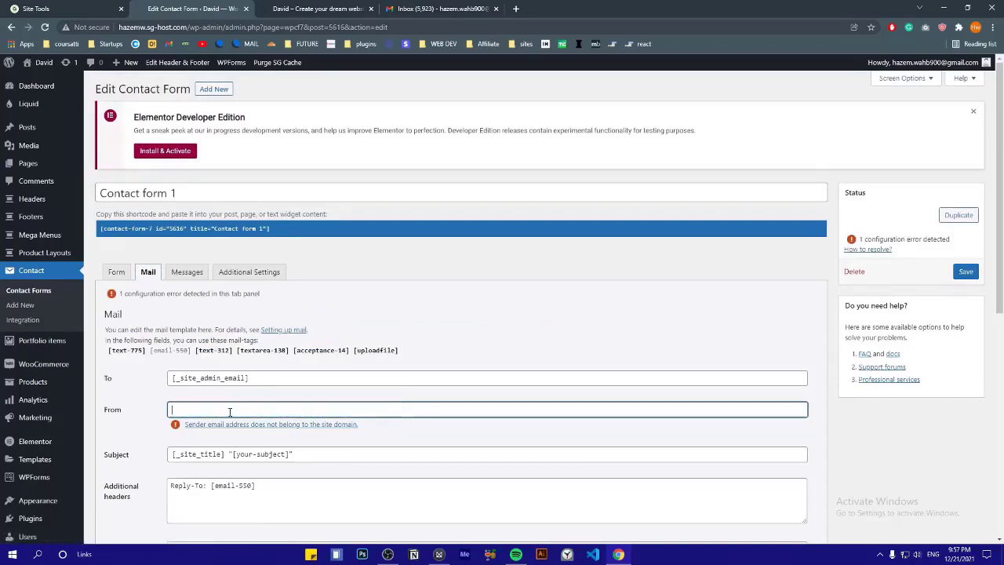
left_click_drag(247, 411, 139, 413)
left_click(162, 412)
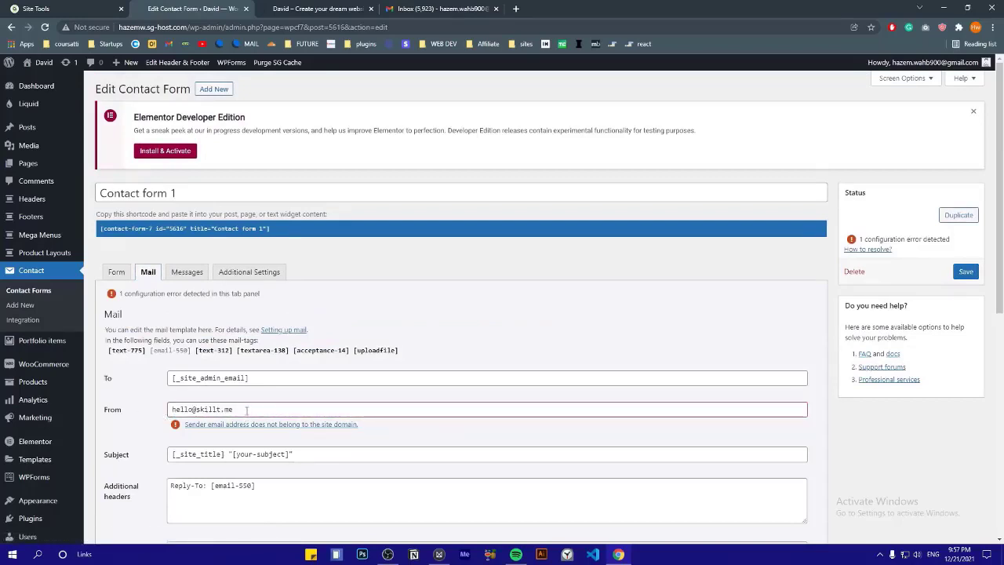
left_click_drag(246, 410, 127, 411)
left_click(147, 418)
scroll(151, 418, "down", 3)
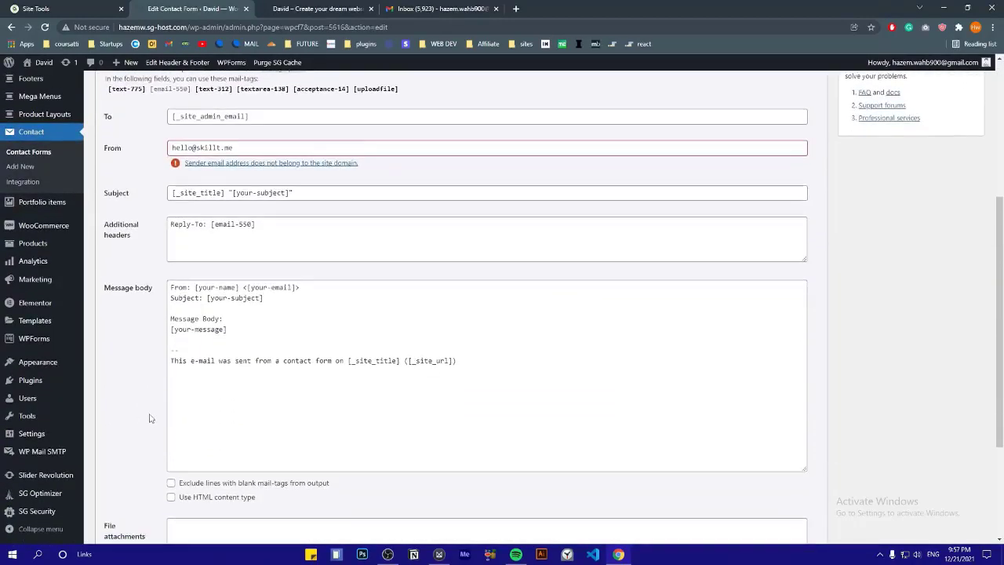
scroll(151, 417, "down", 3)
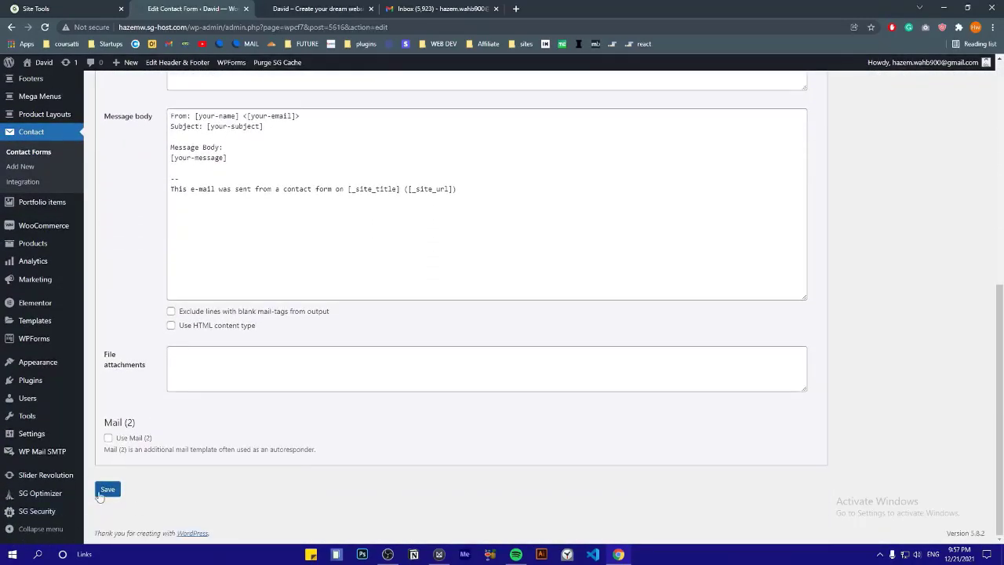
Save the contact form's mail settings and open the live site's About page in a new tab
left_click(108, 490)
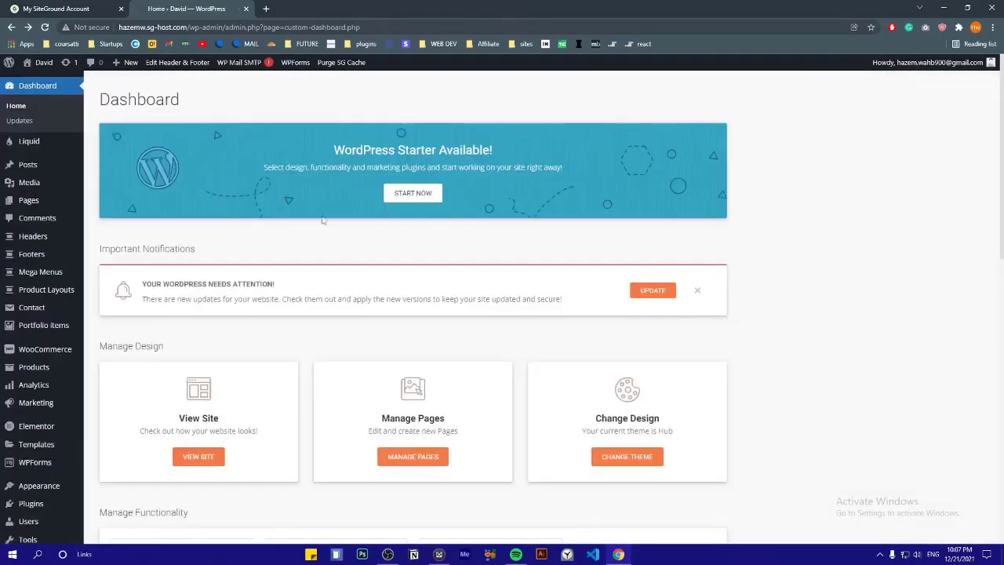
mouse_move(43, 66)
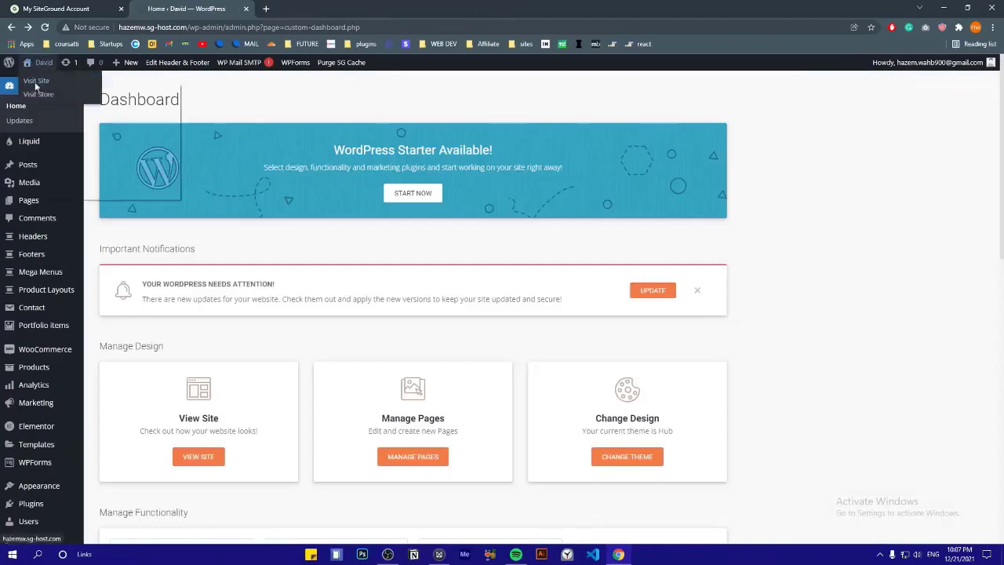
right_click(36, 86)
left_click(110, 90)
left_click(318, 8)
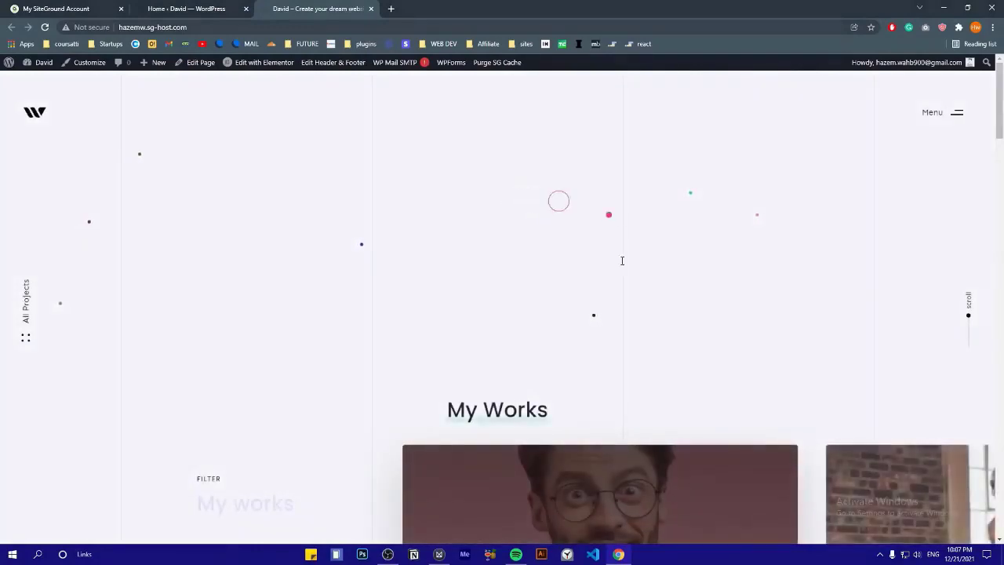
left_click(950, 113)
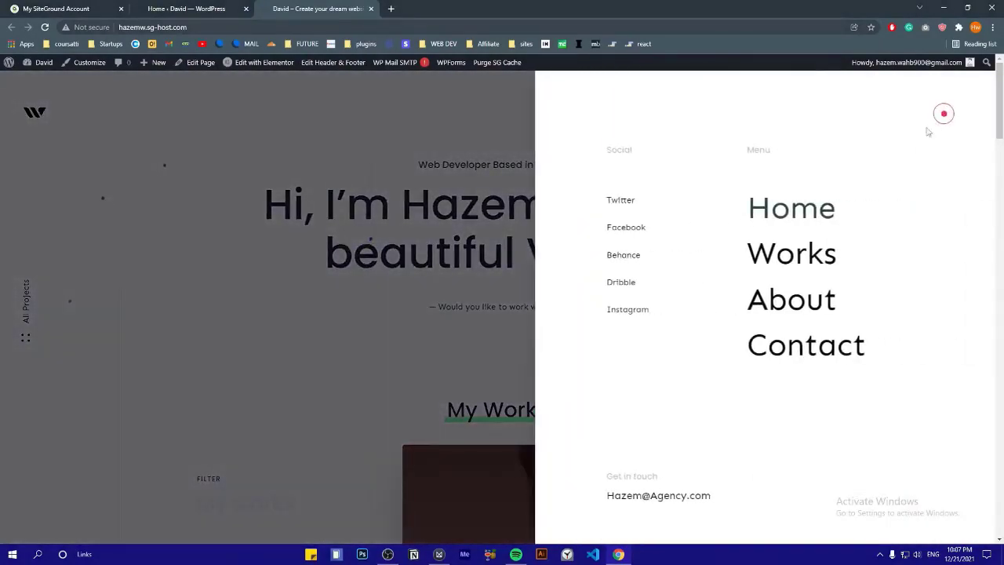
left_click(787, 306)
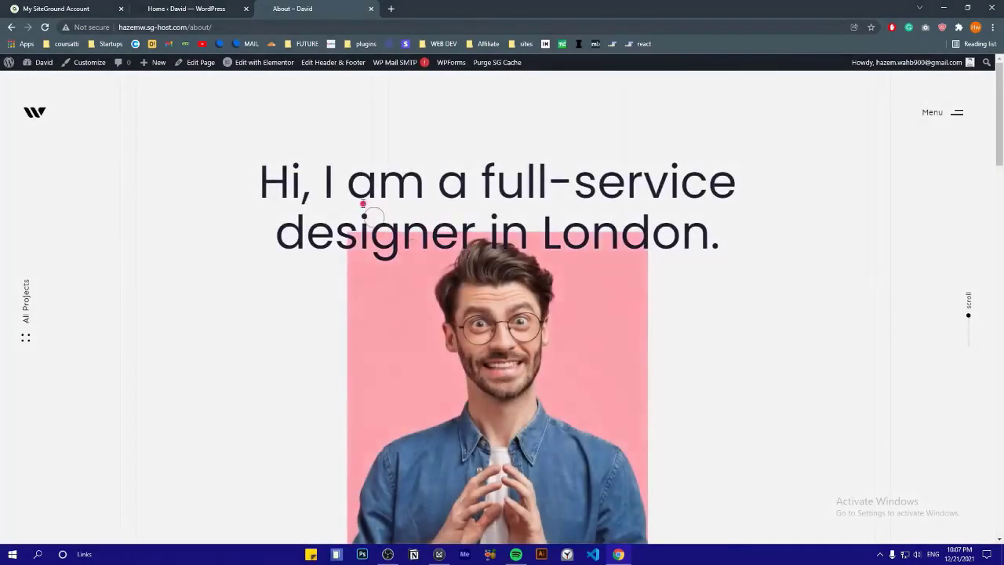
Browse the About page, expanding its three service sections and sliding the tag row to PHOTOSHOOT
left_click_drag(303, 182, 683, 233)
left_click(743, 260)
scroll(748, 261, "down", 3)
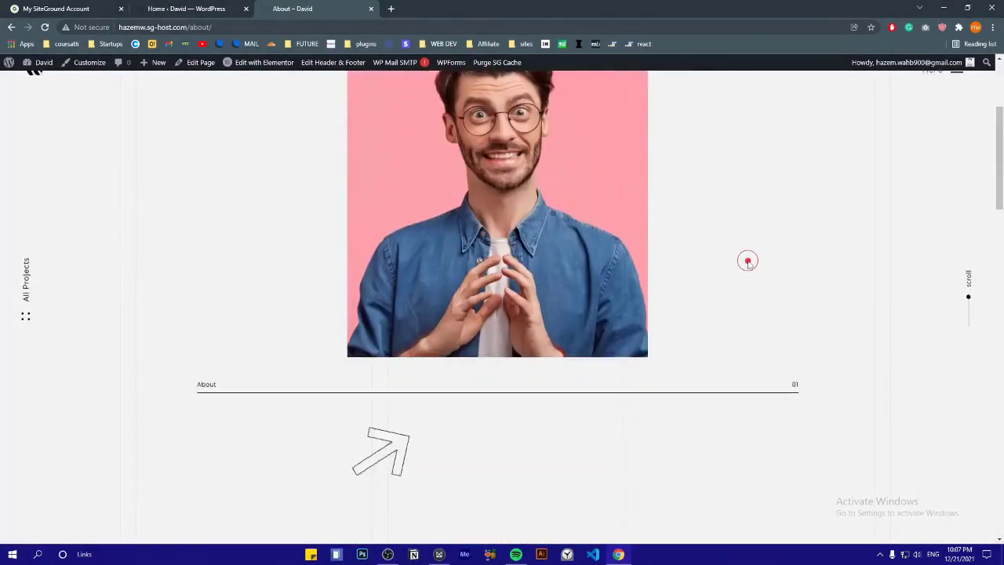
scroll(748, 261, "down", 3)
scroll(361, 261, "up", 3)
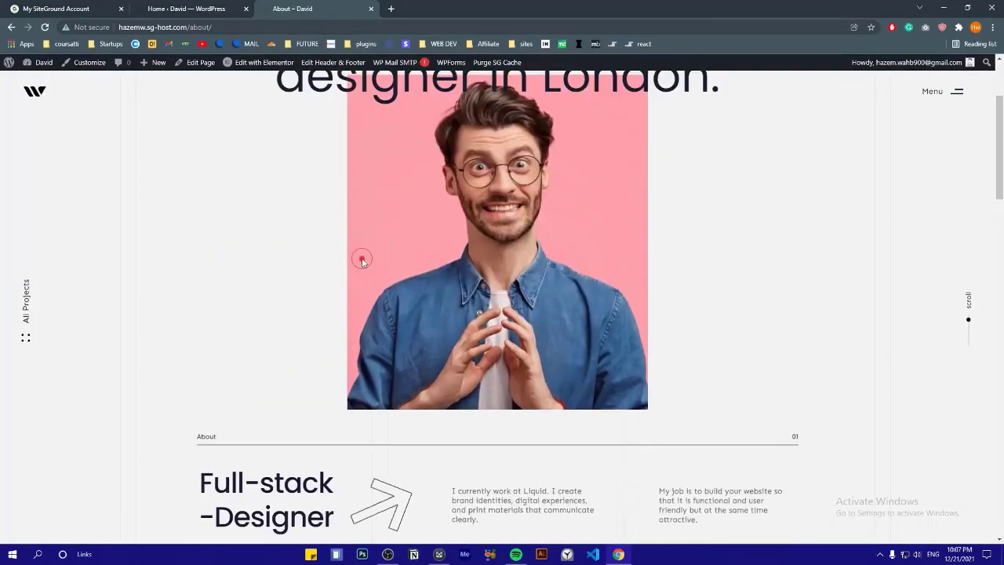
scroll(381, 502, "down", 2)
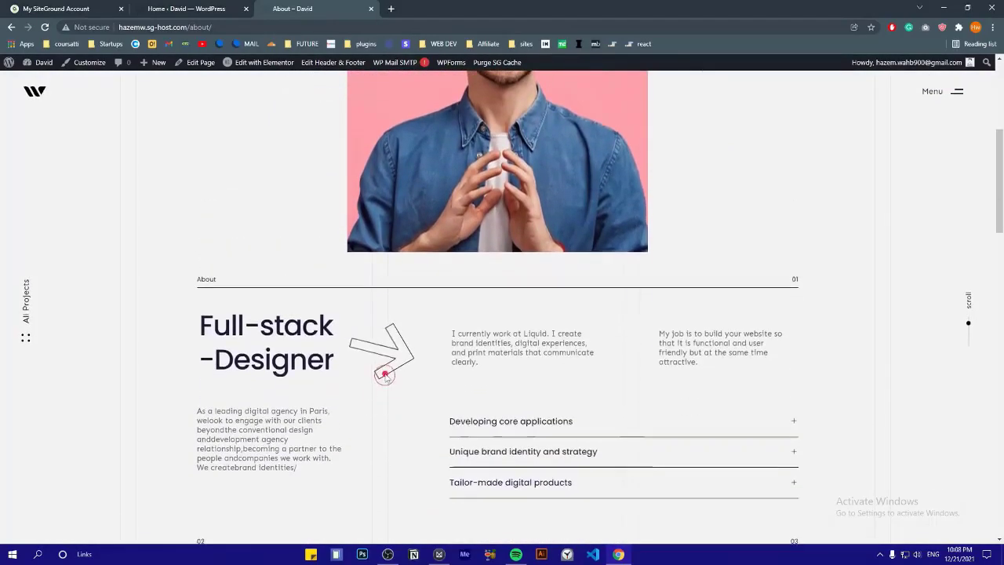
scroll(385, 374, "down", 1)
left_click(549, 318)
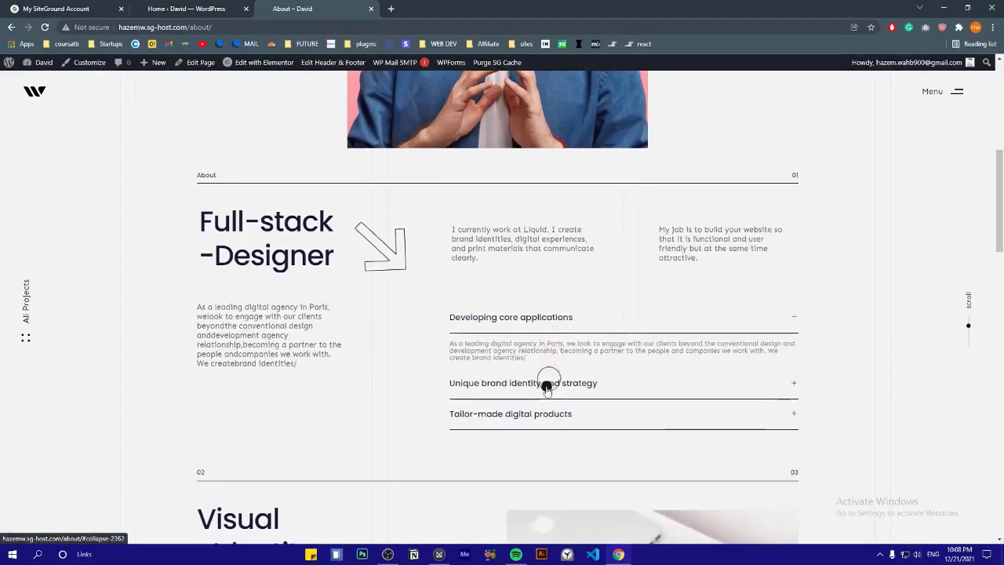
left_click(546, 385)
left_click(538, 414)
scroll(352, 305, "down", 4)
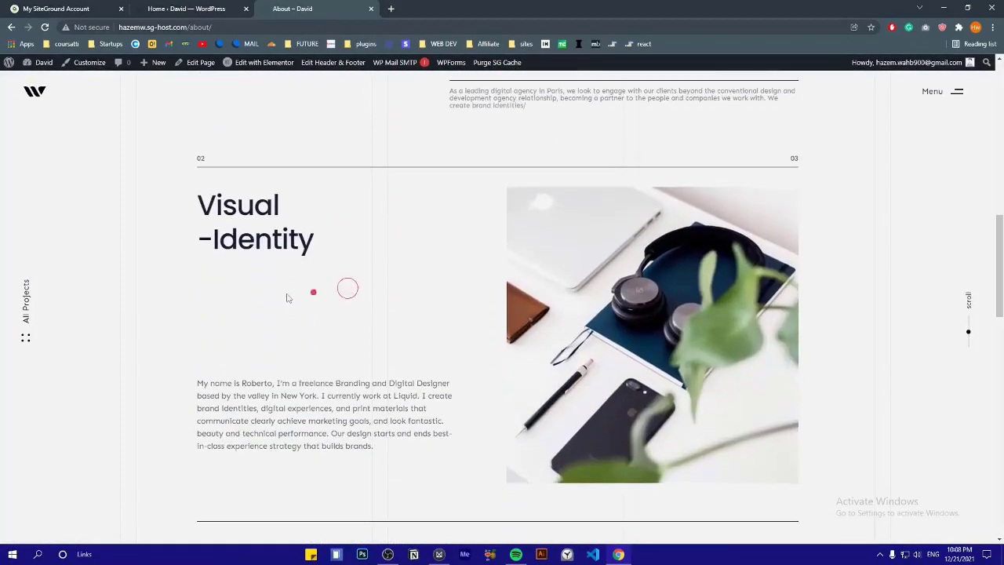
scroll(365, 281, "down", 3)
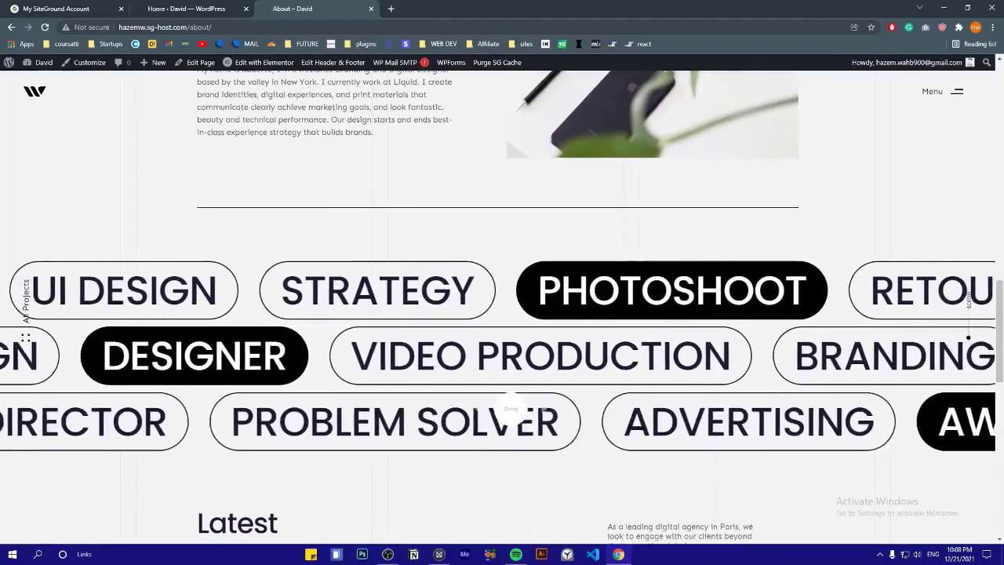
left_click_drag(627, 285, 197, 278)
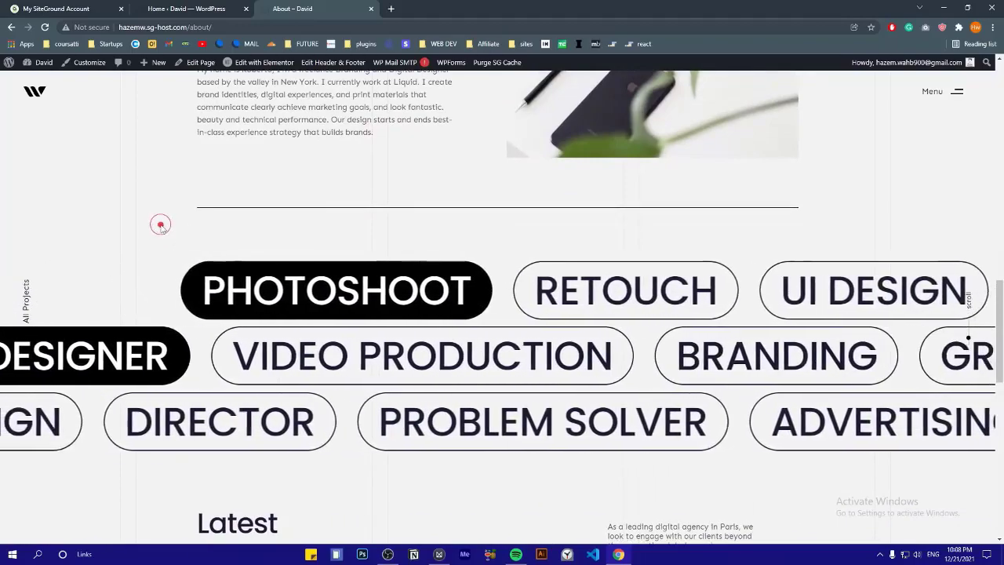
scroll(160, 224, "down", 4)
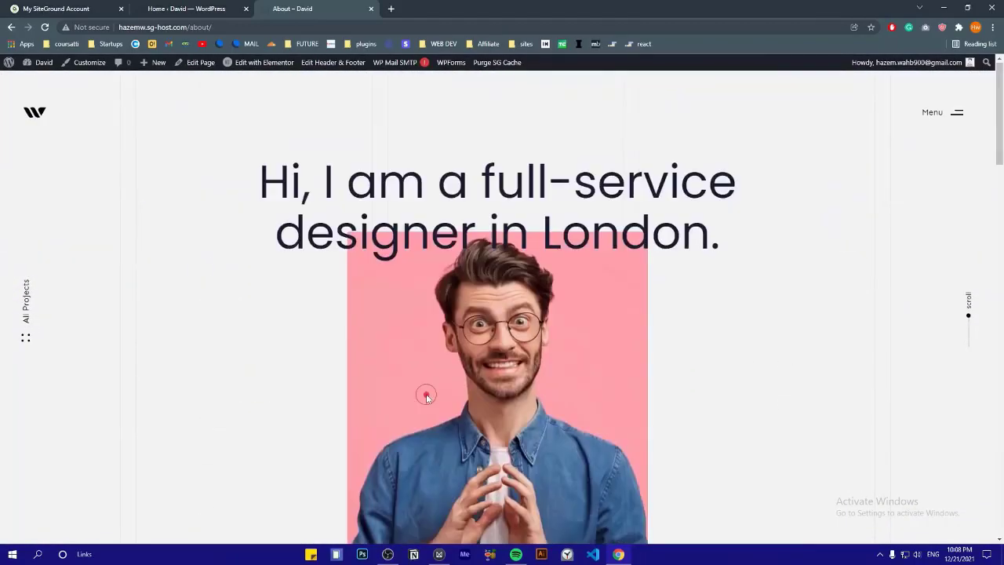
mouse_move(259, 66)
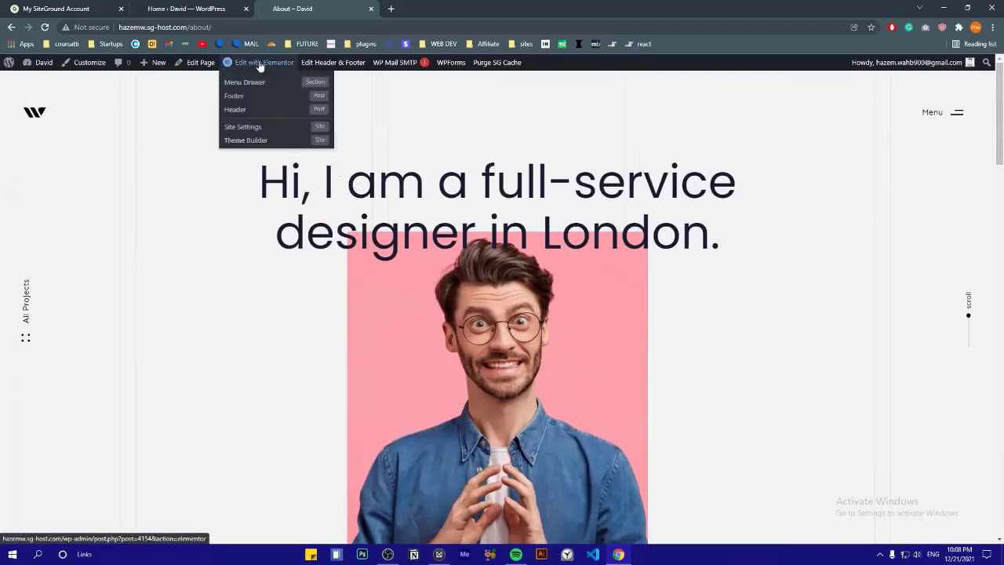
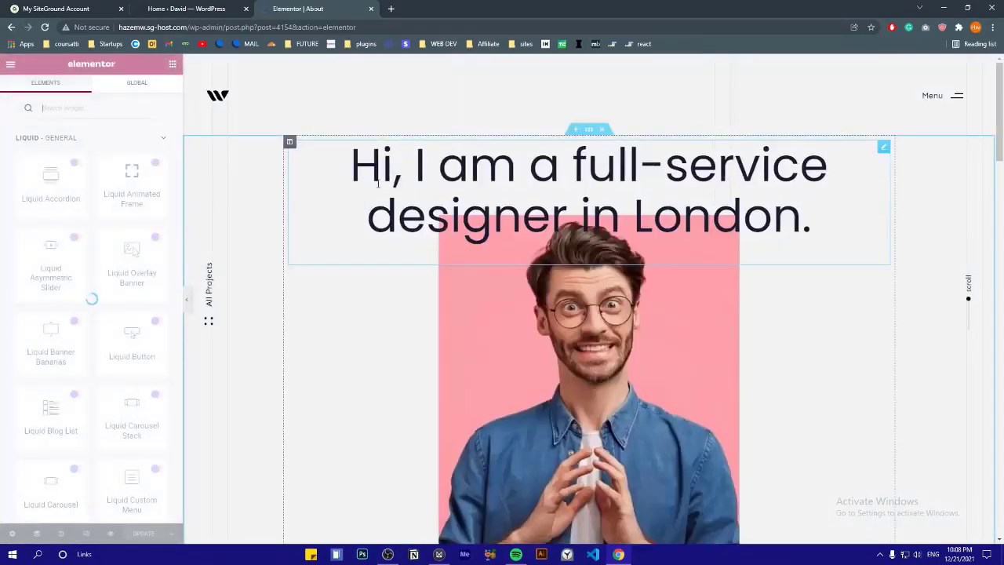
Change the hero heading to 'Hi, I am a wordpress designer in NewYork.' and slightly shrink its font size
left_click(440, 163)
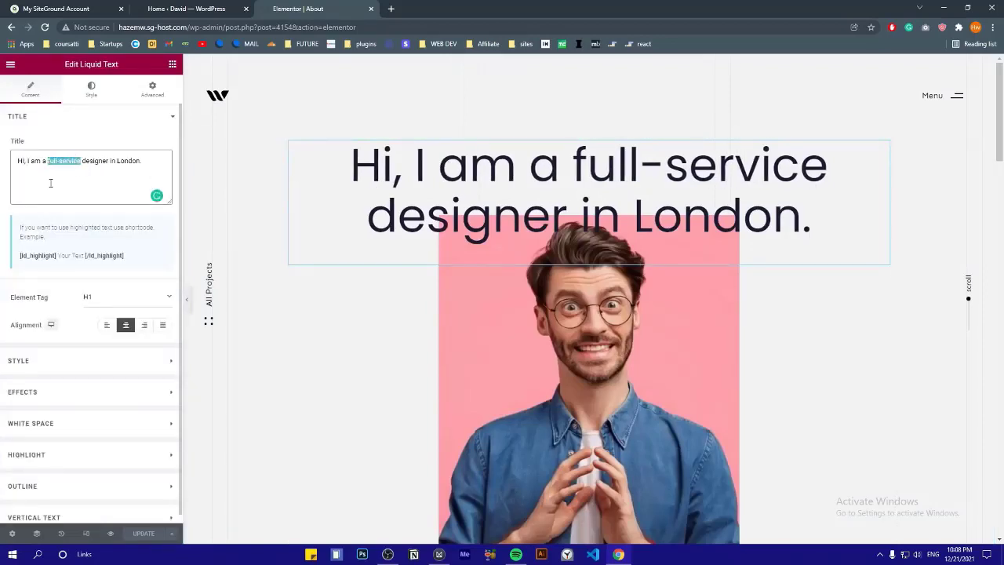
type("wordpress designer in ")
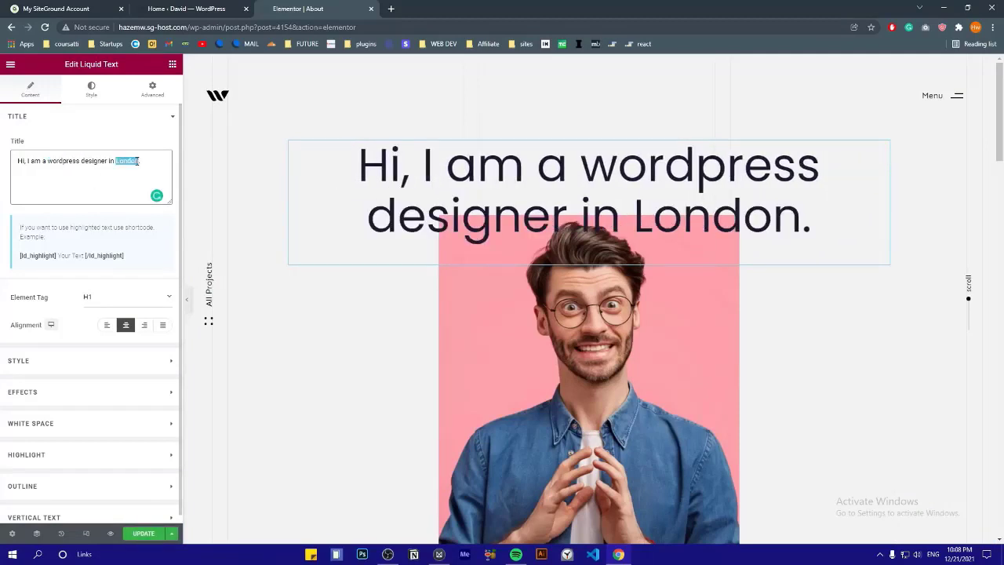
type("NewY")
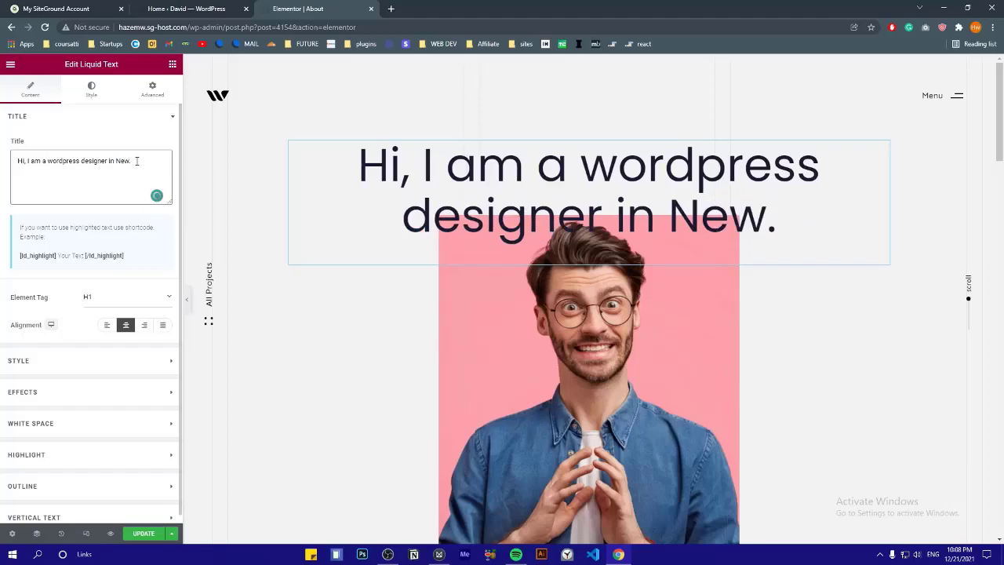
type("ork")
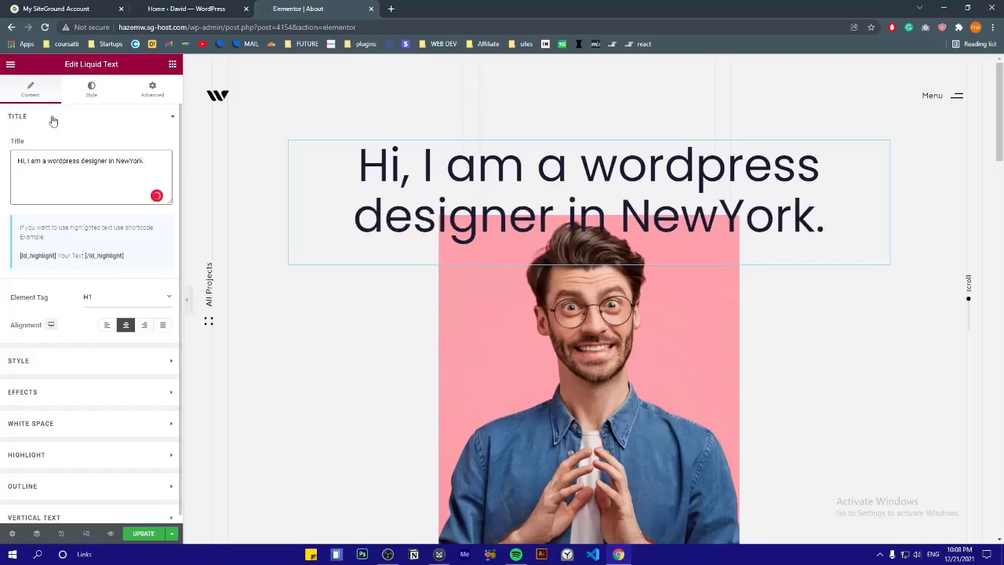
left_click(52, 118)
left_click(55, 148)
left_click(149, 237)
left_click_drag(67, 332, 63, 333)
left_click(140, 191)
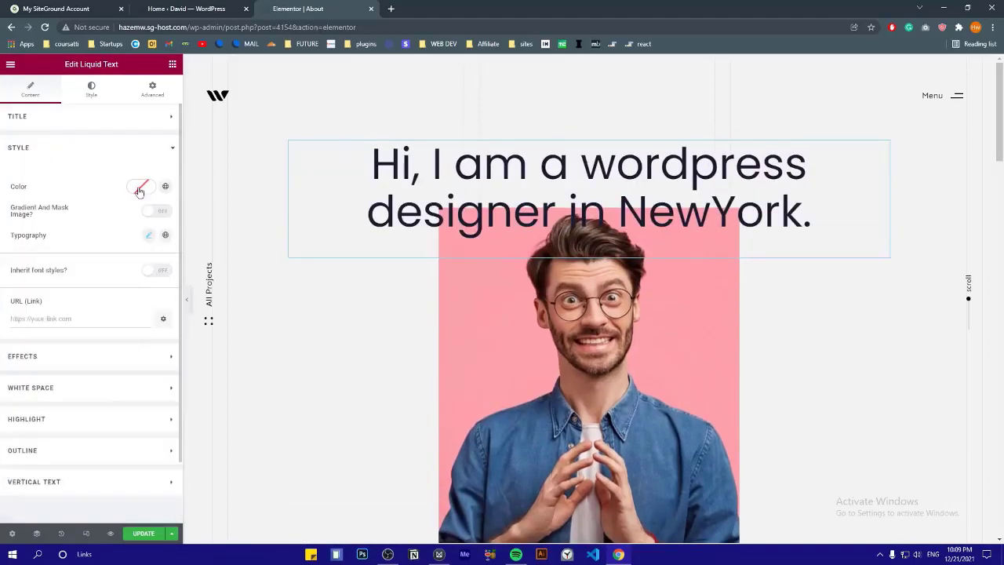
left_click_drag(101, 301, 88, 317)
left_click(93, 192)
left_click(155, 211)
left_click(149, 179)
left_click(59, 148)
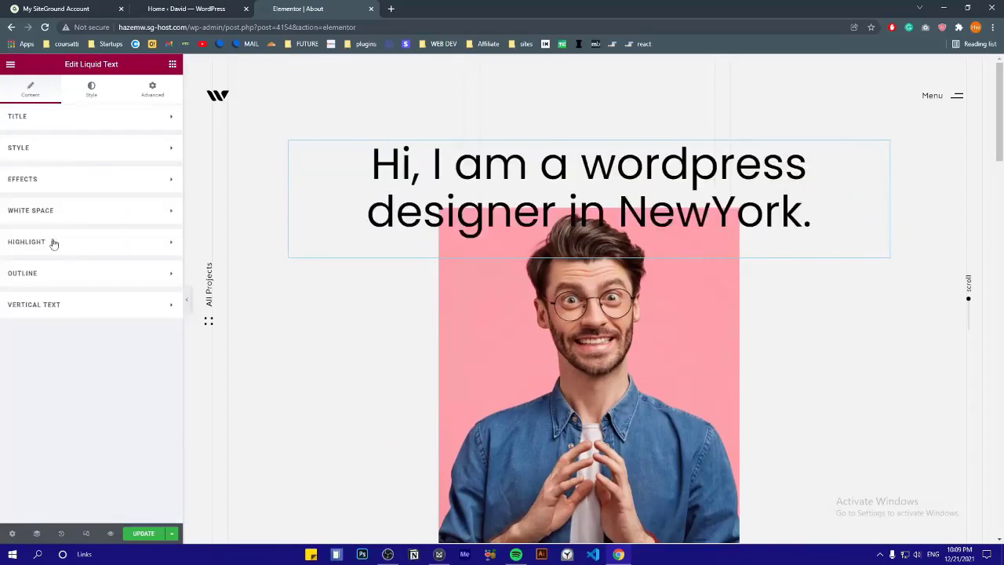
scroll(429, 200, "down", 3)
Try replacing the hero portrait with a different image from the media library
left_click(724, 155)
scroll(724, 156, "up", 3)
left_click(149, 187)
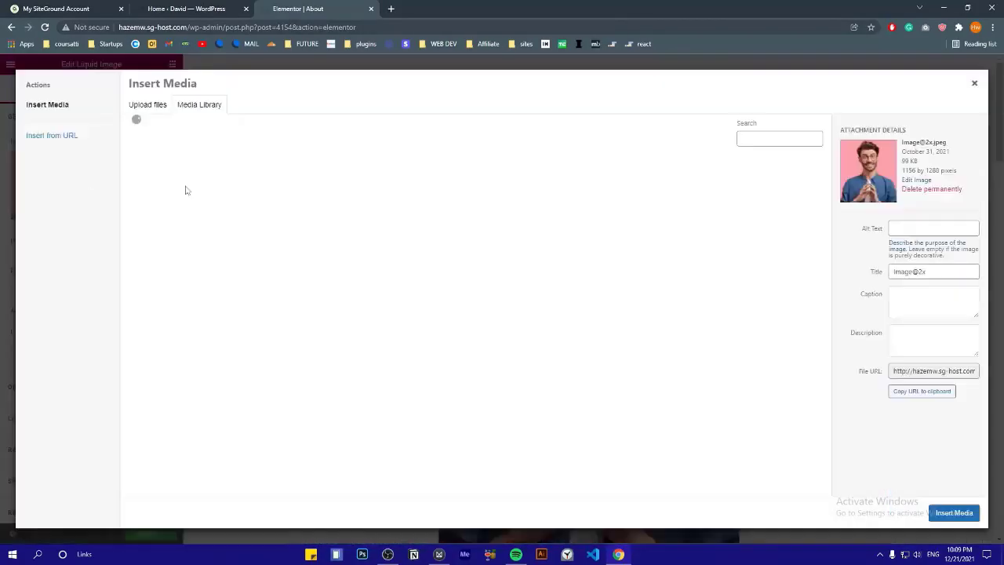
scroll(471, 314, "down", 4)
scroll(470, 314, "up", 2)
left_click(547, 188)
left_click(954, 513)
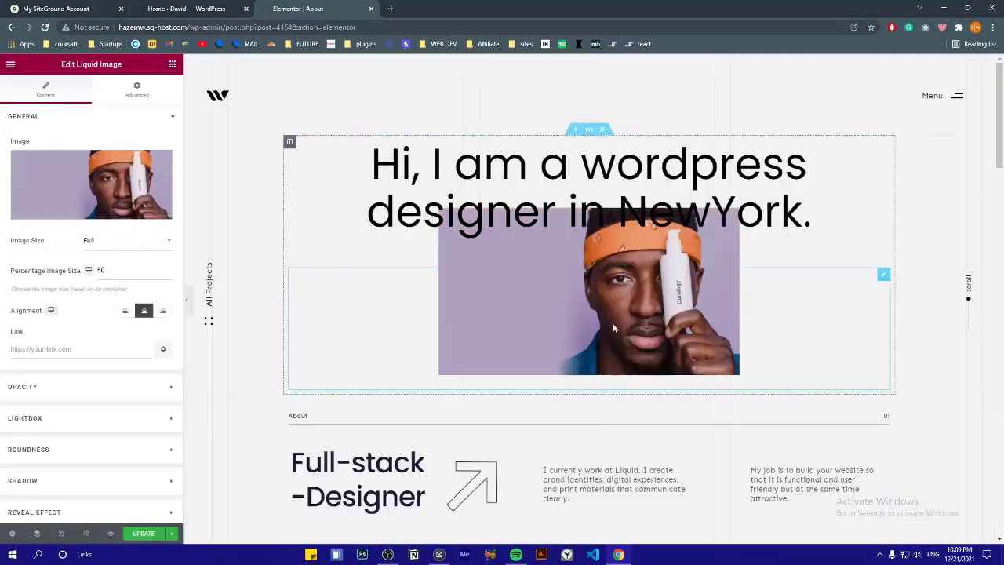
Restore the pink-background portrait and set its Percentage Image Size to 60
left_click(170, 269)
left_click(149, 187)
left_click(471, 313)
left_click(953, 513)
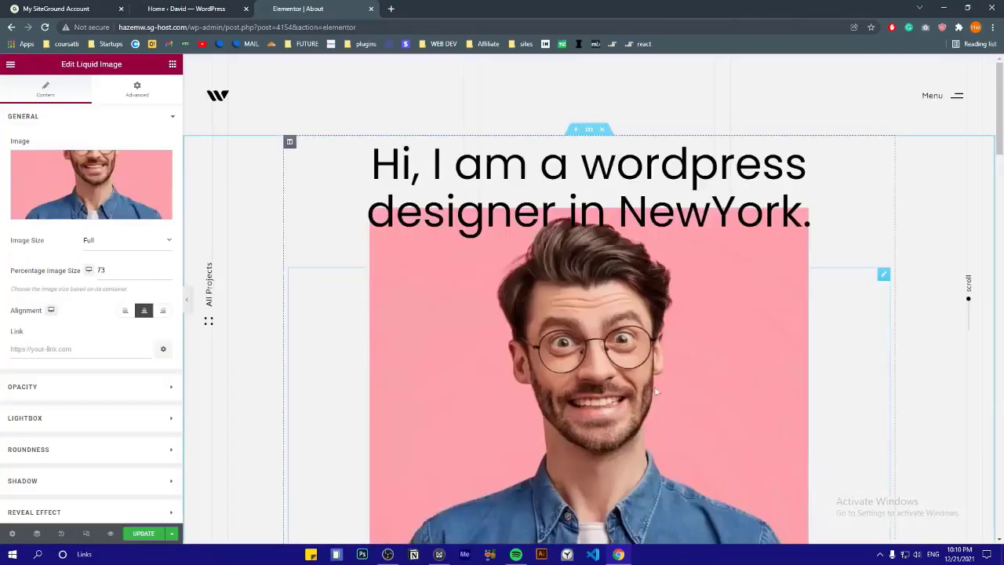
scroll(657, 392, "down", 2)
double_click(101, 270)
type("60")
scroll(497, 298, "down", 3)
left_click(354, 304)
left_click_drag(68, 186, 53, 164)
Change the Full-stack heading to read 'Full-stack -artist'
type("d")
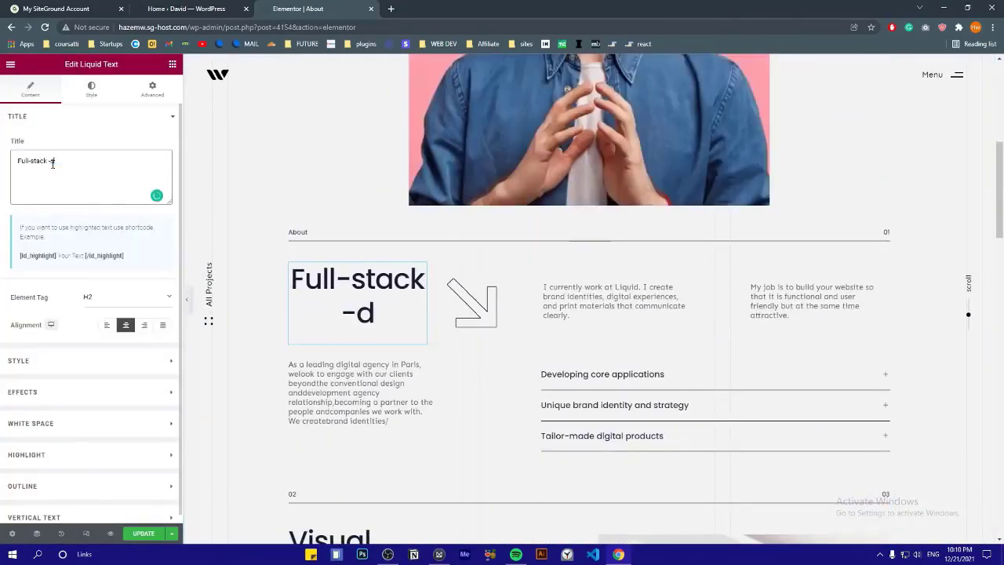
key("BackSpace")
type("photographer")
key("ctrl+BackSpace")
type("artist")
Inspect the arrow image's motion effects and the About page's text, accordion and image widgets
left_click(487, 302)
left_click(137, 88)
left_click(37, 378)
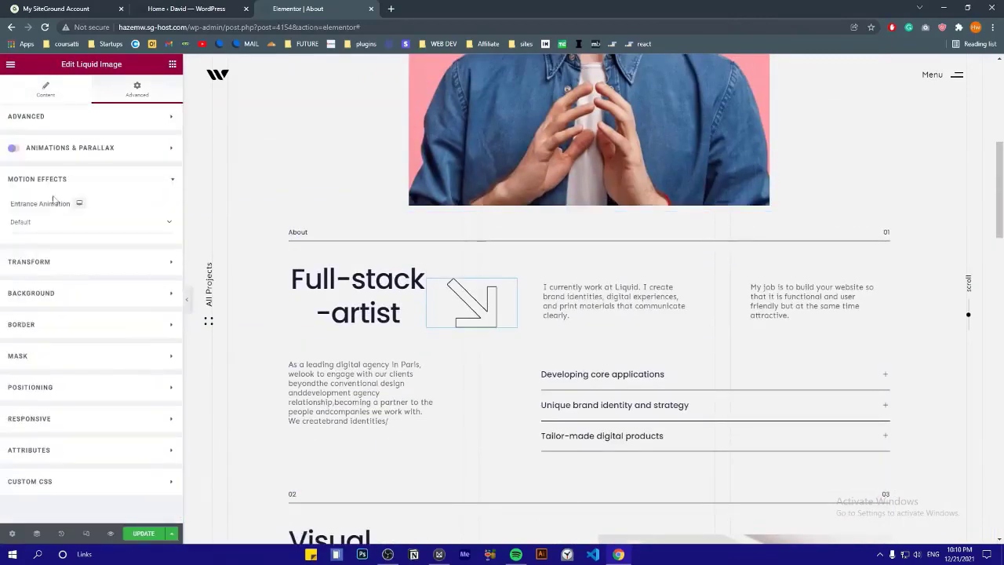
left_click(77, 149)
scroll(491, 329, "down", 3)
scroll(491, 330, "up", 3)
left_click(612, 302)
left_click(775, 296)
left_click(589, 378)
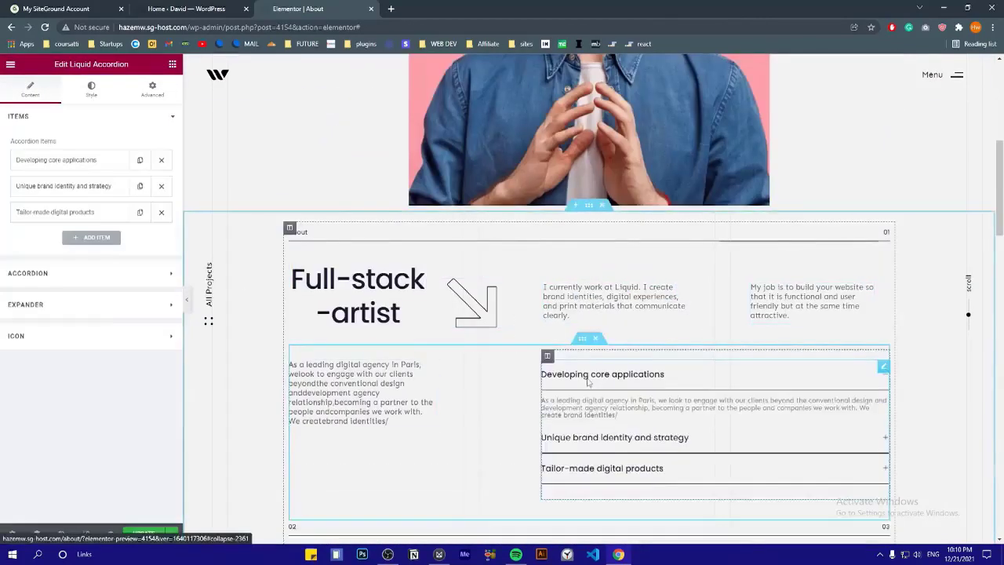
scroll(628, 314, "down", 6)
left_click(713, 253)
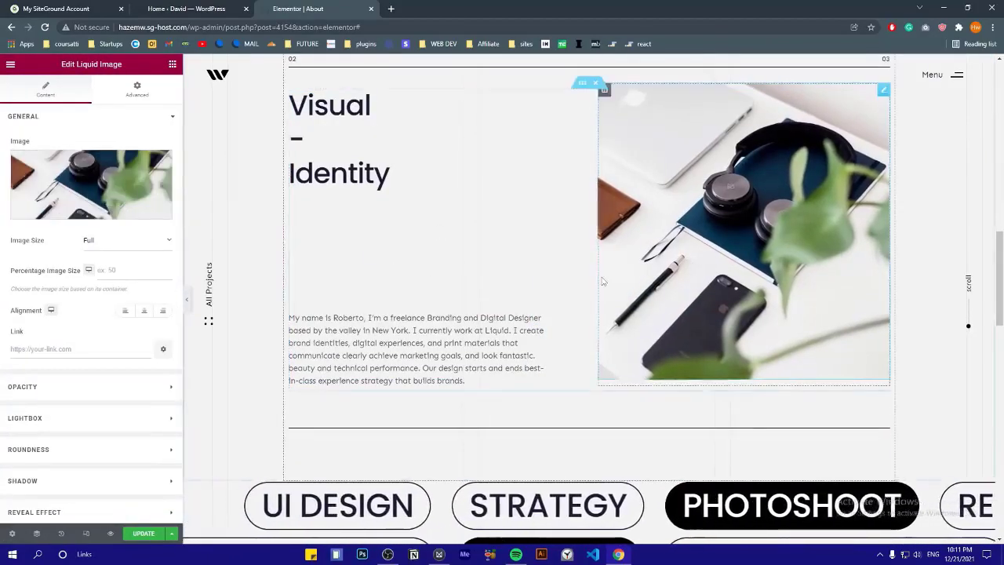
scroll(602, 281, "down", 4)
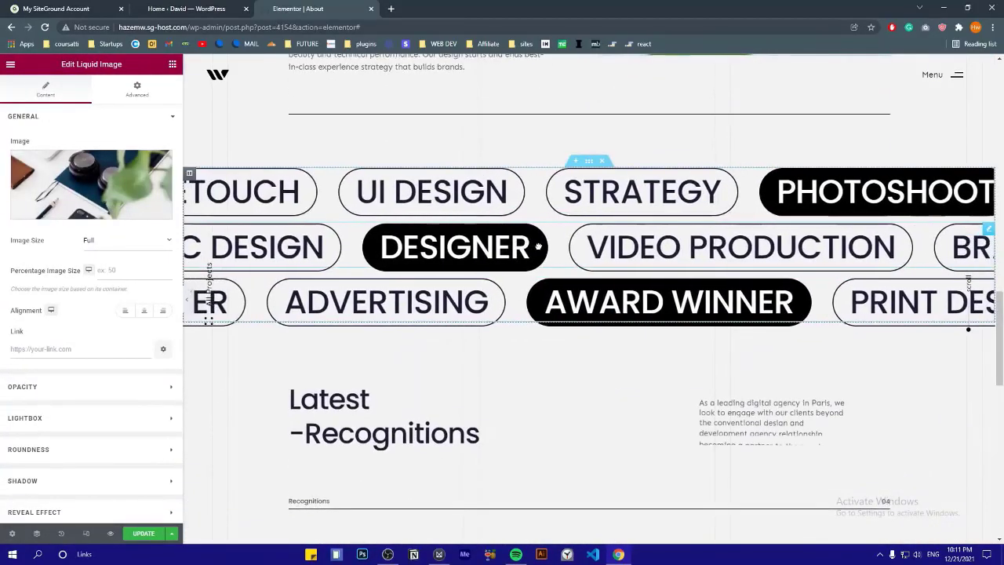
Rename the first two skill marquee slides to Web Design and Photography
left_click(534, 245)
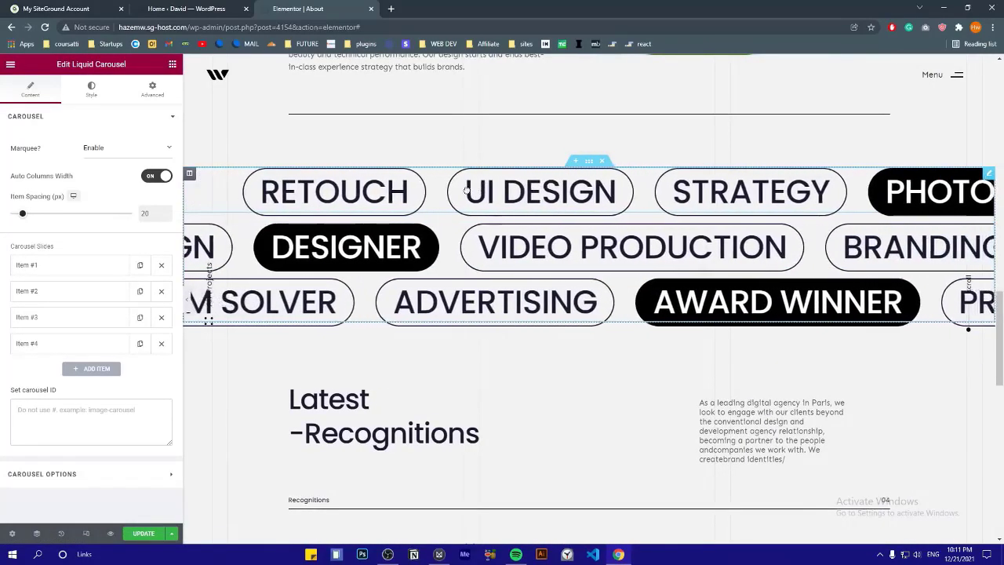
left_click(27, 264)
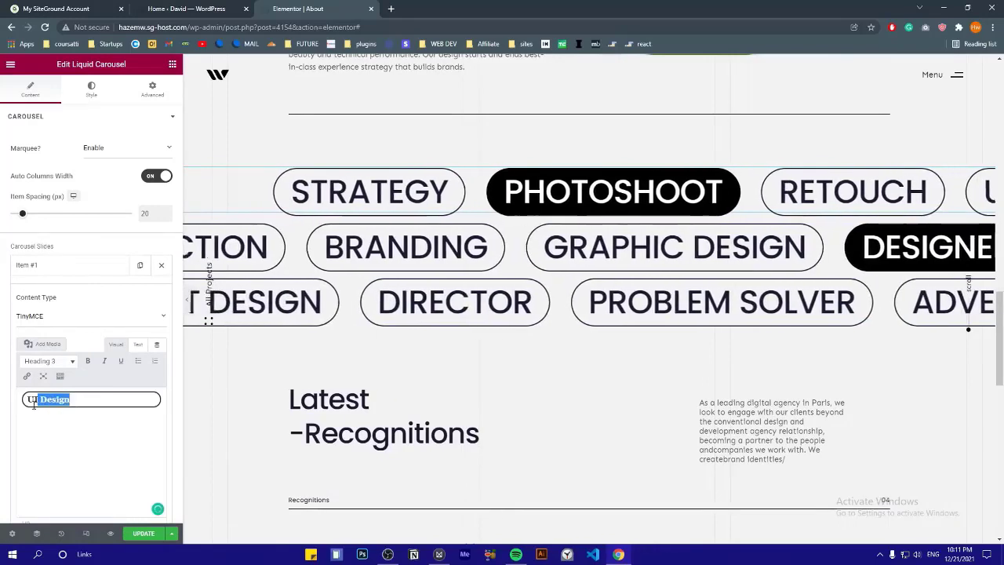
left_click(85, 400)
type("We")
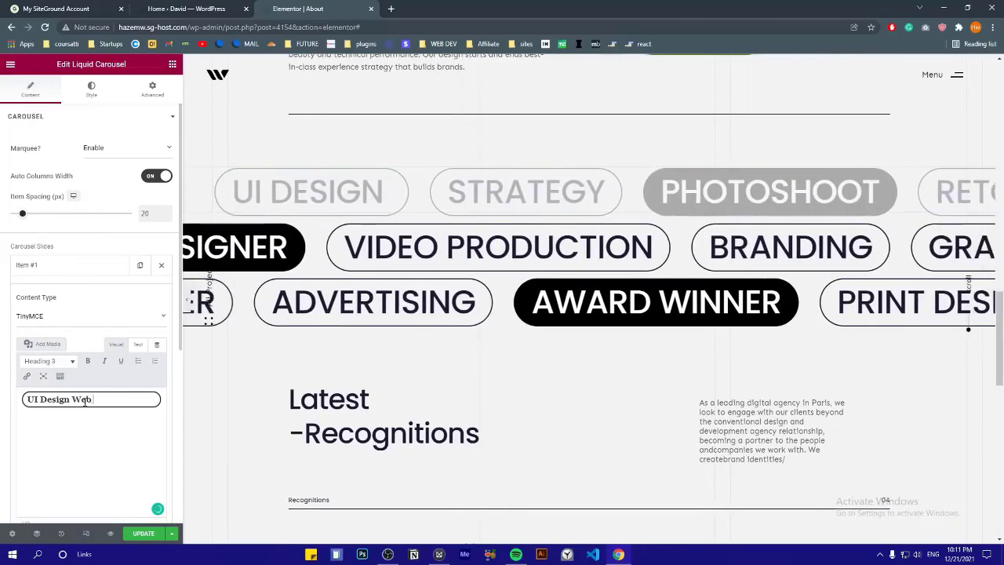
type("b De")
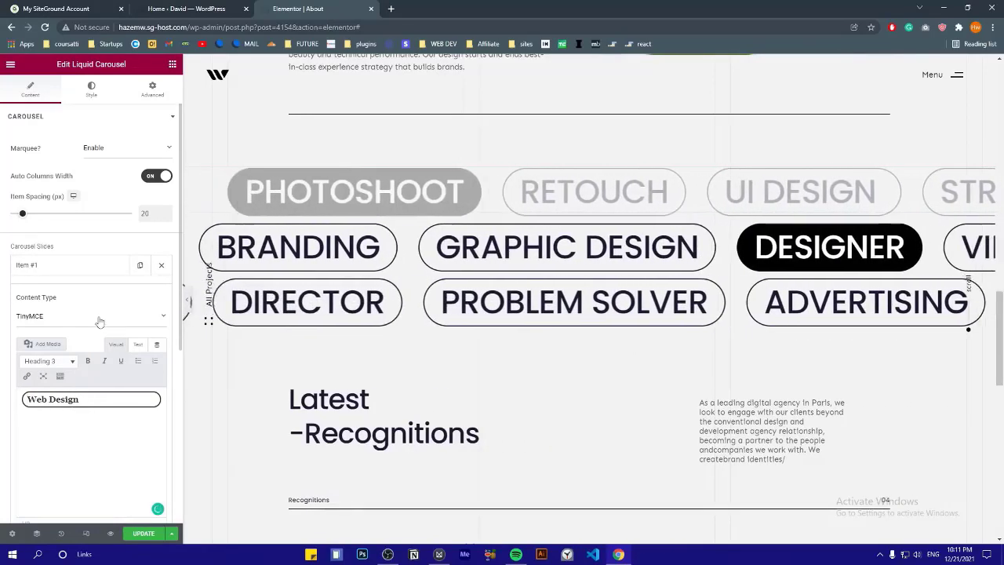
left_click(44, 270)
left_click(47, 291)
left_click(74, 424)
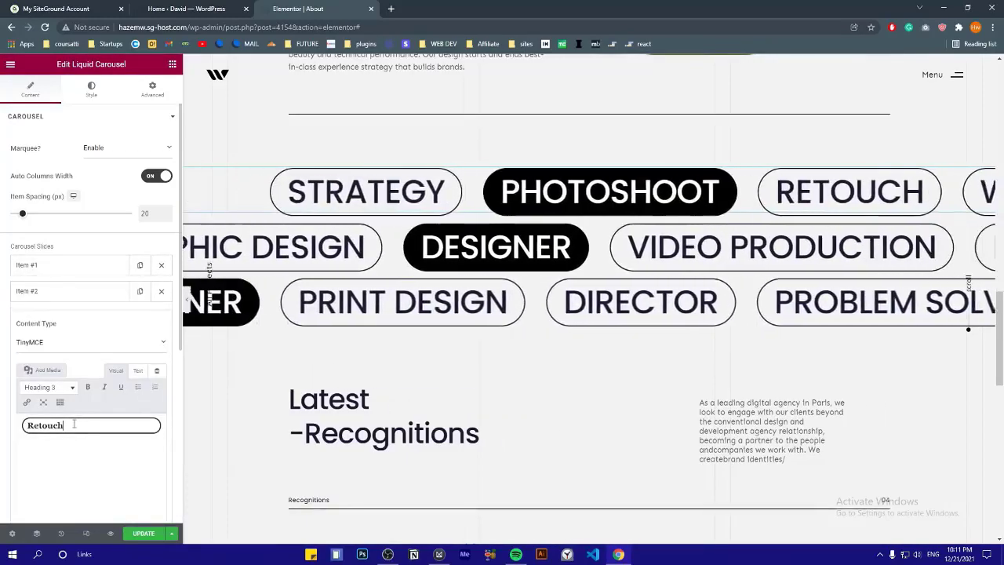
type("photography")
Rename the third and fourth marquee slides to Photoshop and Branding
left_click(41, 293)
left_click(44, 317)
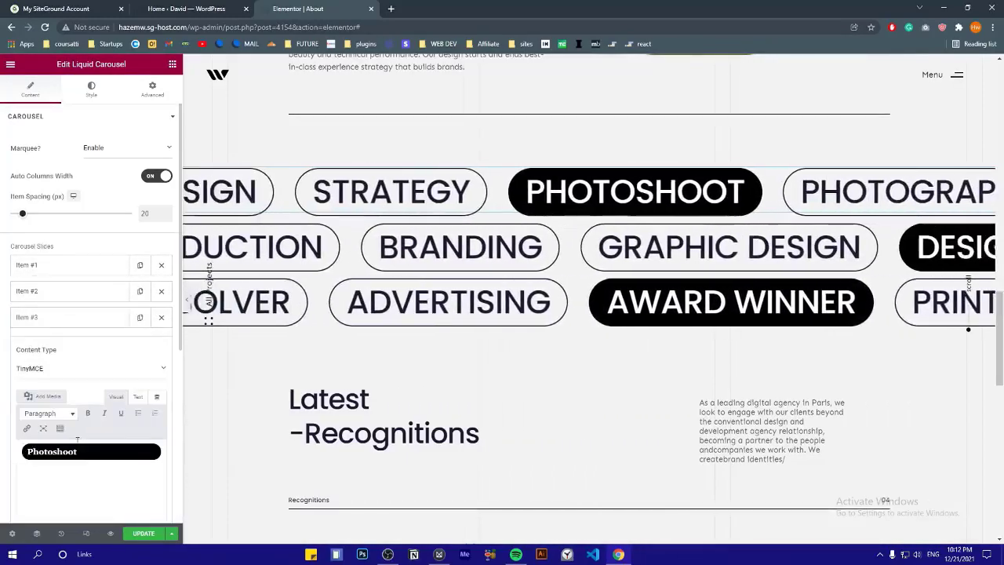
type("op")
left_click(89, 475)
key("BackSpace")
key("BackSpace")
key("BackSpace")
key("BackSpace")
key("BackSpace")
key("BackSpace")
key("BackSpace")
key("BackSpace")
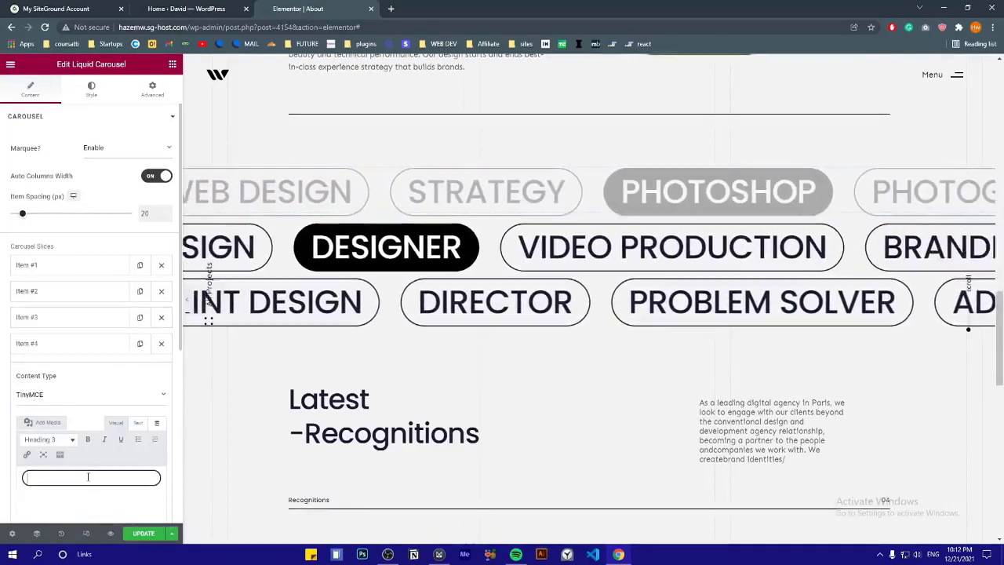
type("Branding")
left_click(47, 345)
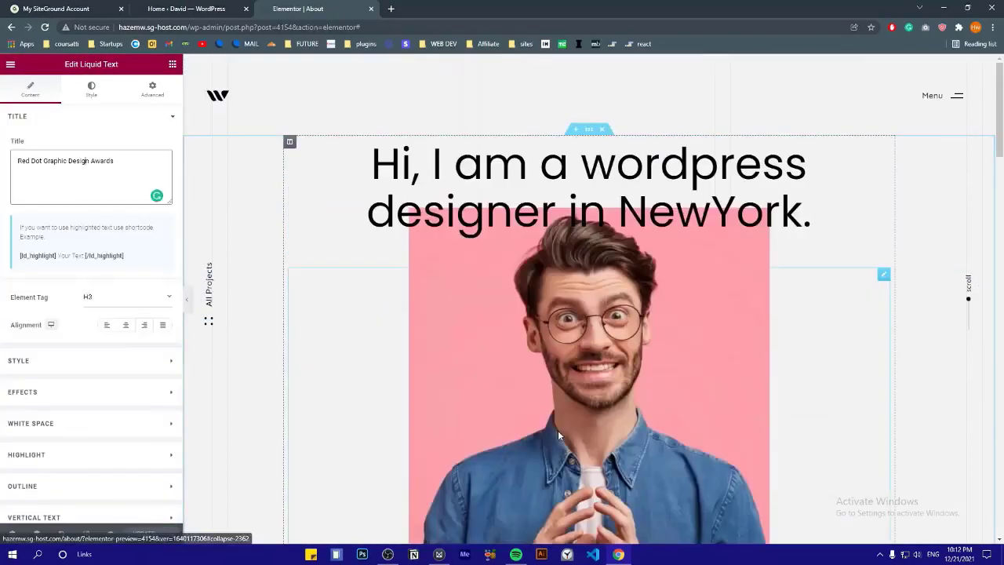
left_click(186, 9)
left_click(323, 7)
left_click(968, 97)
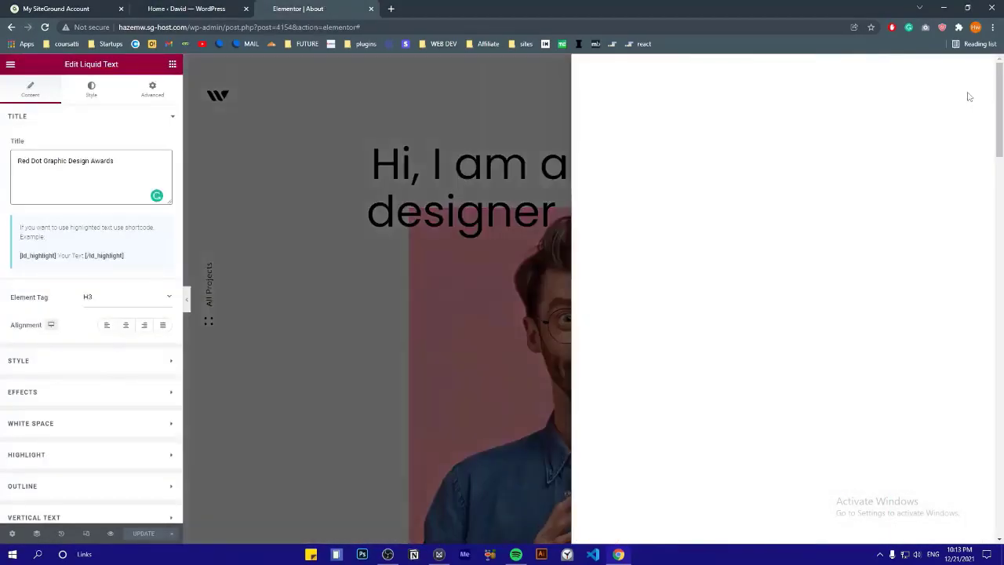
Preview the edited About page in a new tab and scroll through it
left_click(968, 97)
left_click(113, 534)
scroll(477, 298, "down", 3)
scroll(478, 298, "down", 10)
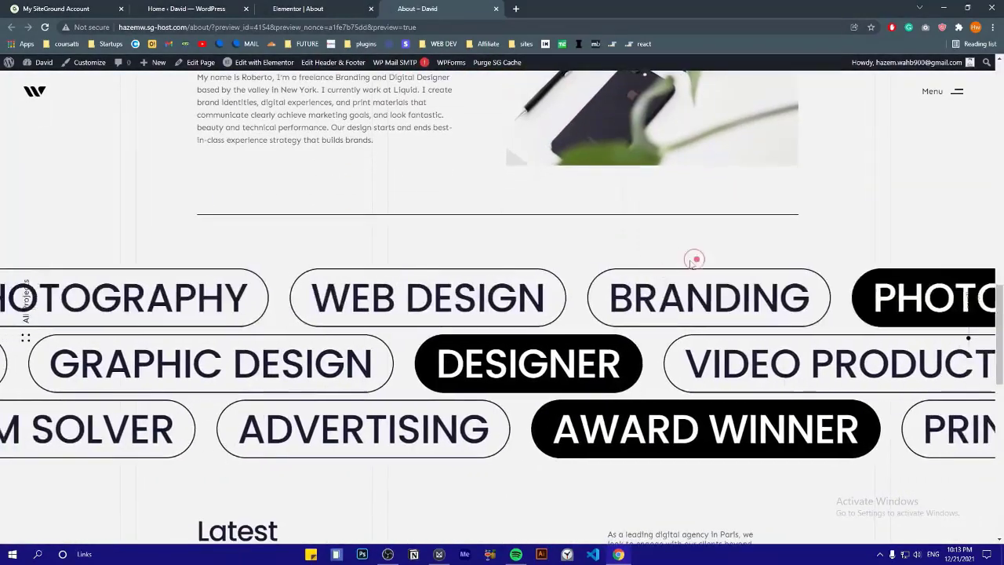
scroll(446, 168, "down", 6)
scroll(393, 322, "up", 15)
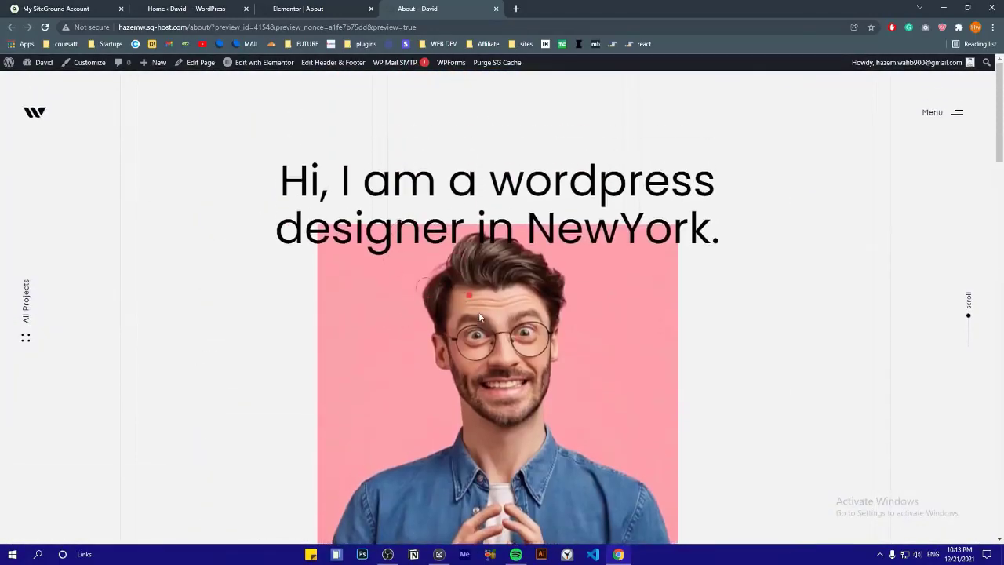
scroll(457, 282, "down", 2)
scroll(457, 281, "up", 2)
Enable the Hover 3D tilt effect on the About page portrait
left_click(322, 9)
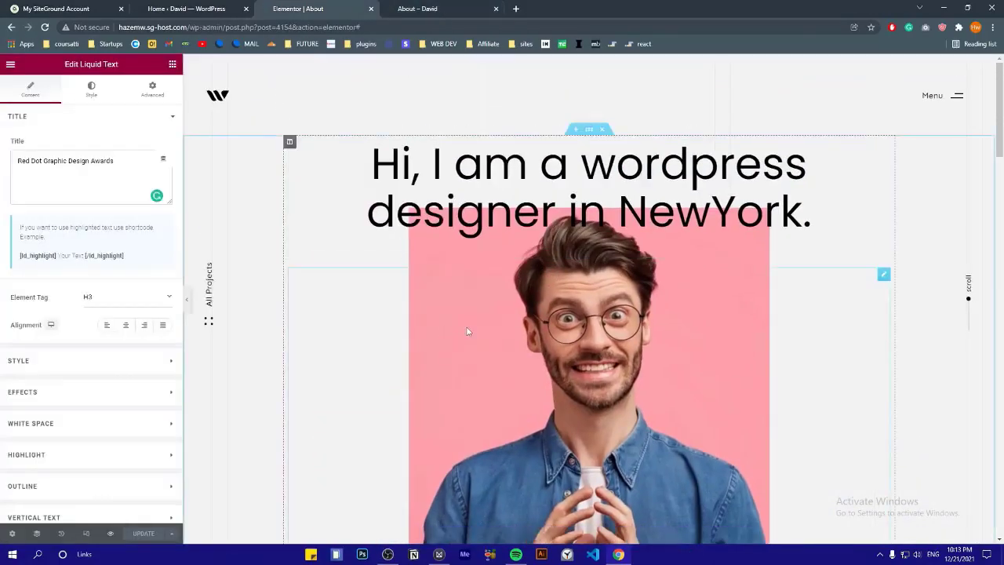
scroll(466, 332, "down", 2)
left_click(489, 264)
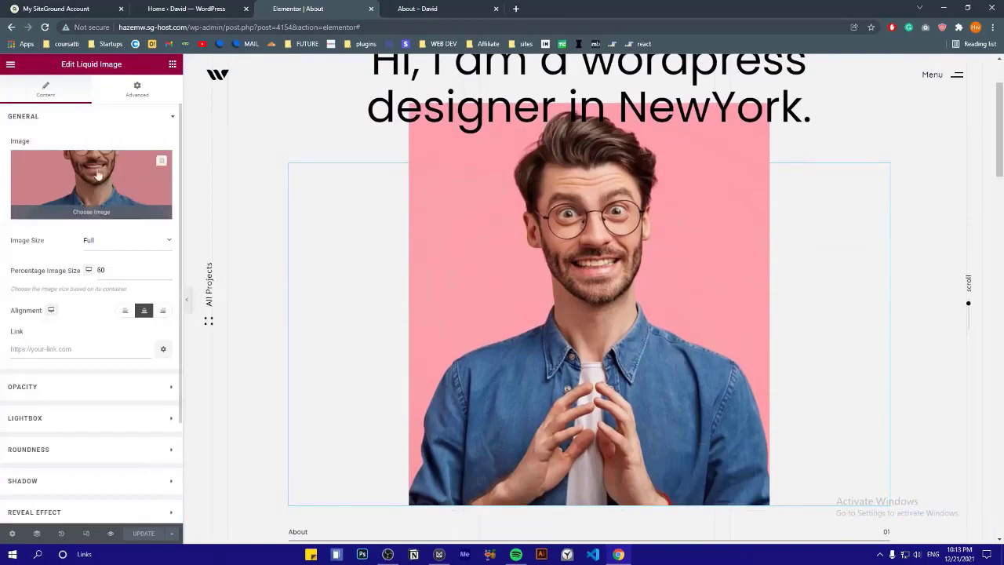
scroll(97, 259, "down", 2)
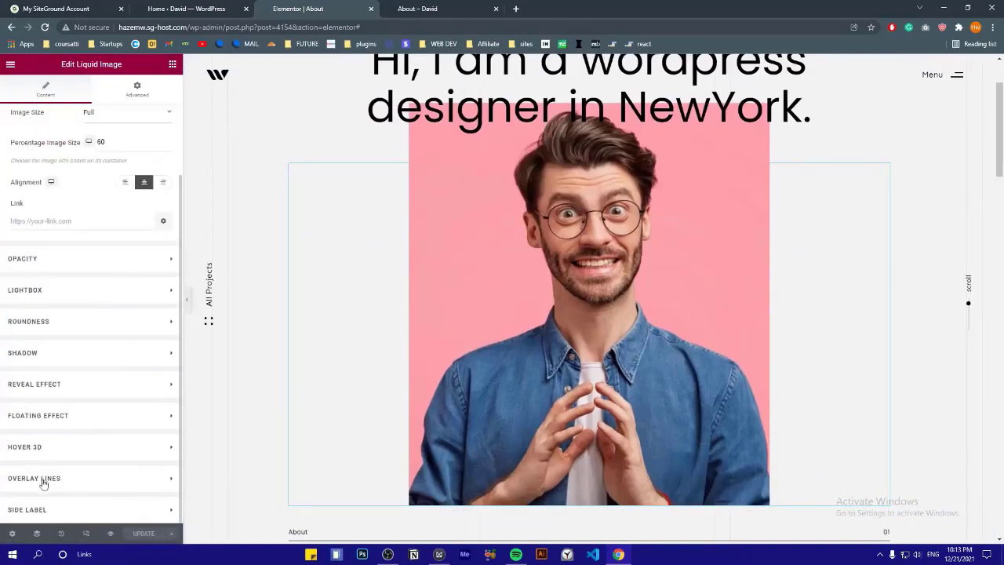
left_click(34, 449)
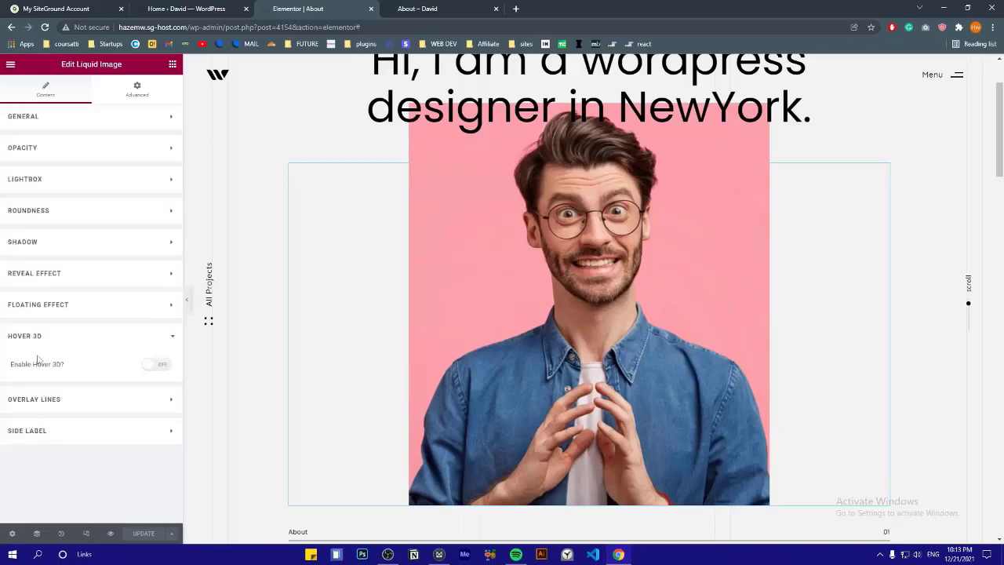
left_click(153, 367)
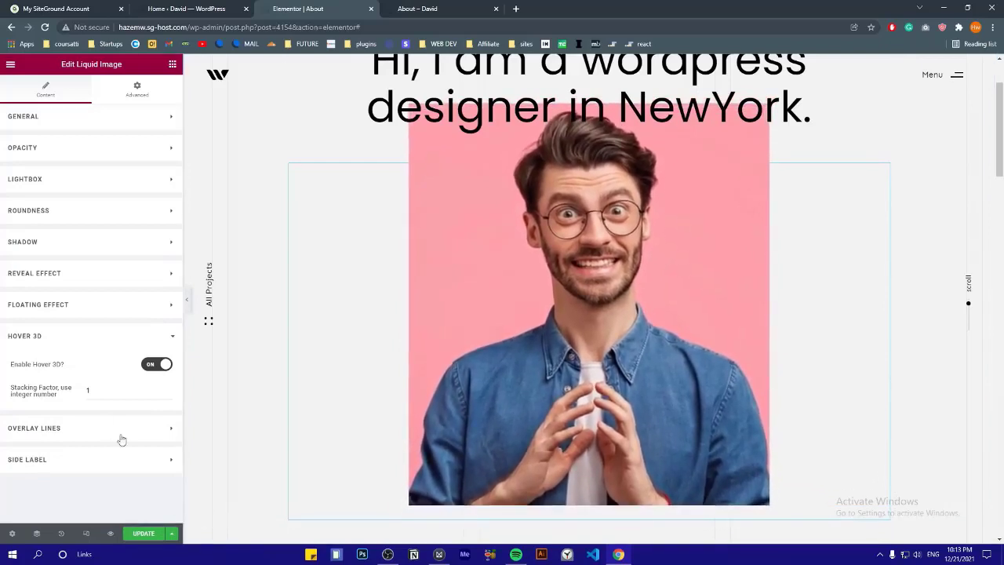
scroll(424, 365, "up", 2)
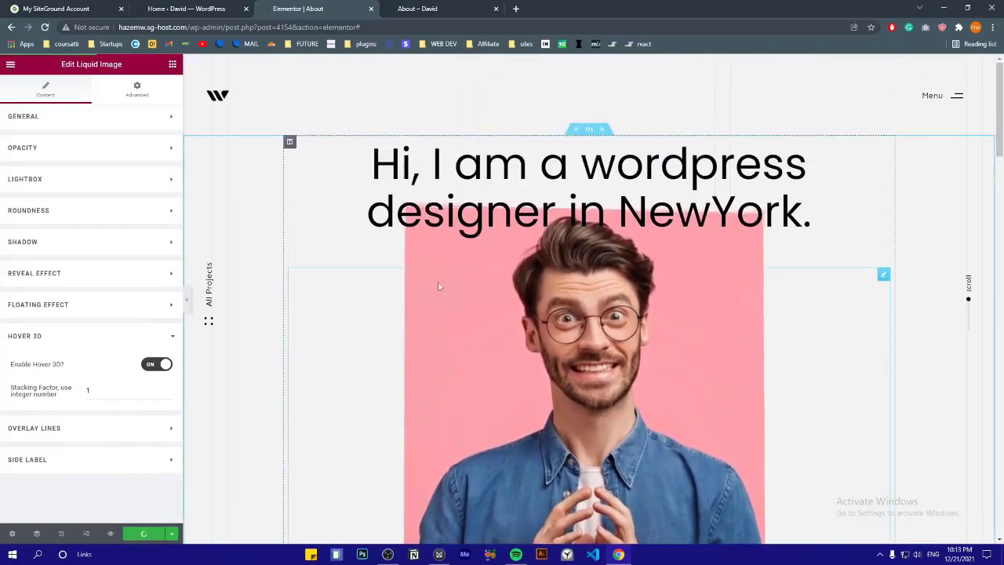
left_click(447, 177)
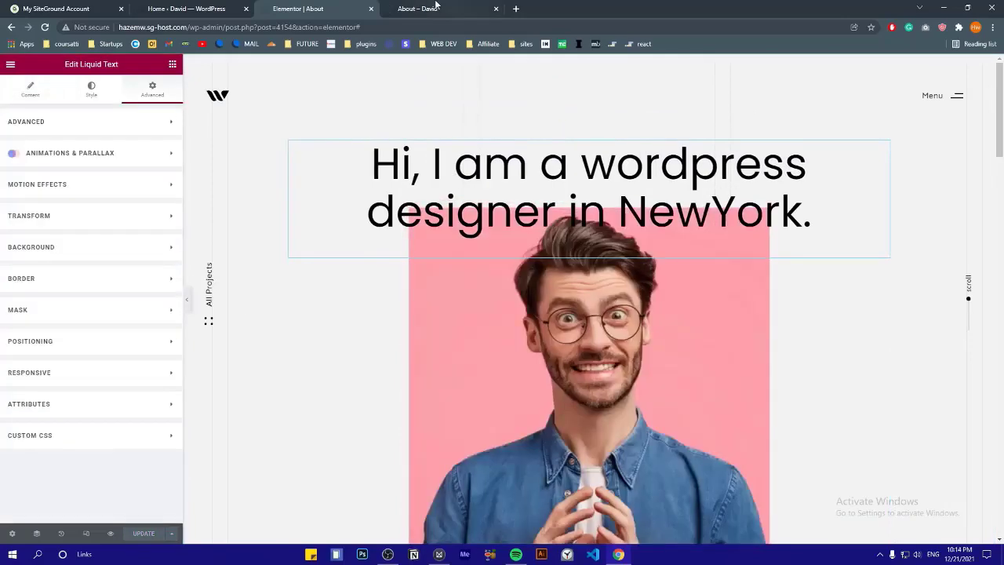
Reload the live About page and navigate to the Contact page from the site menu
left_click(434, 6)
left_click(46, 27)
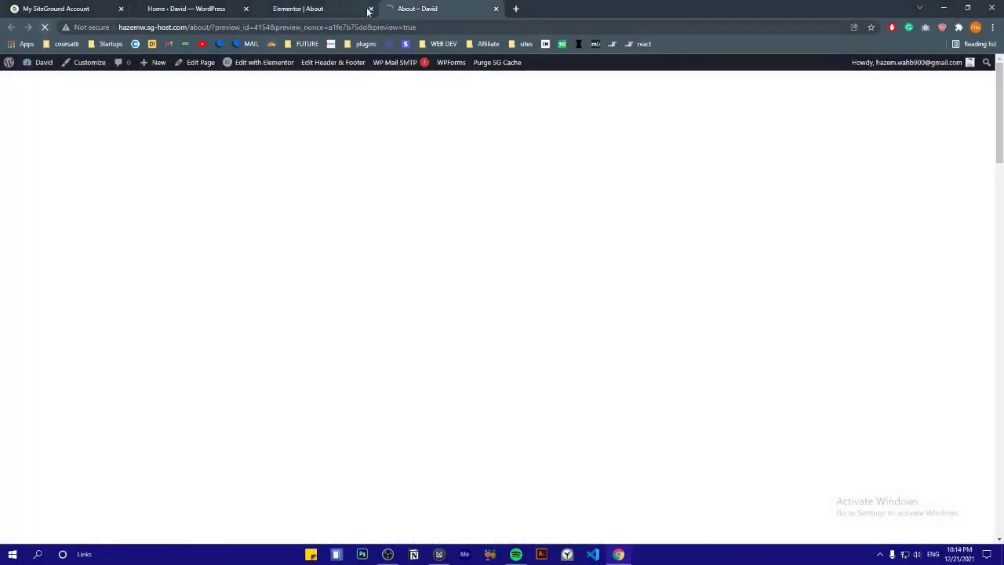
left_click(370, 9)
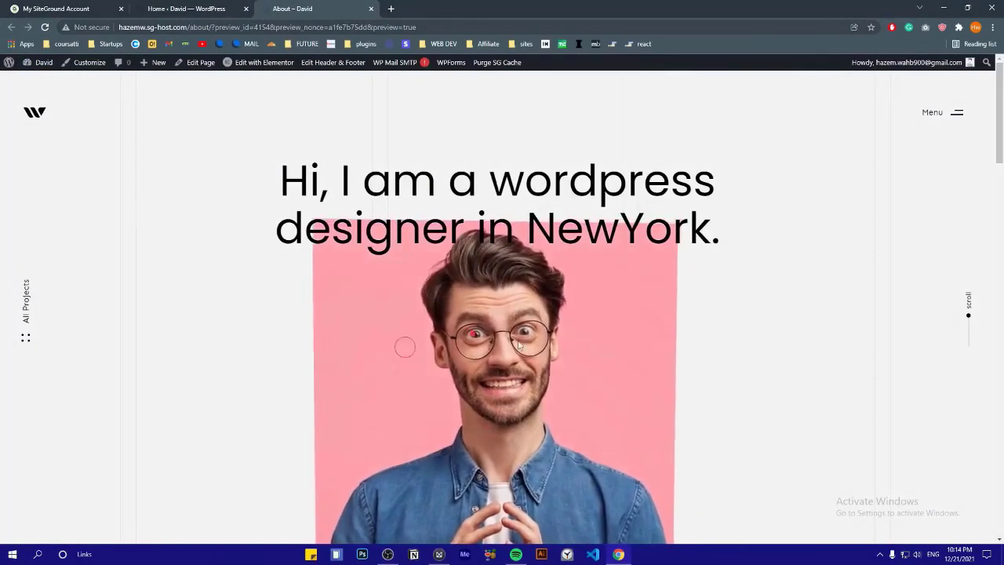
left_click(956, 112)
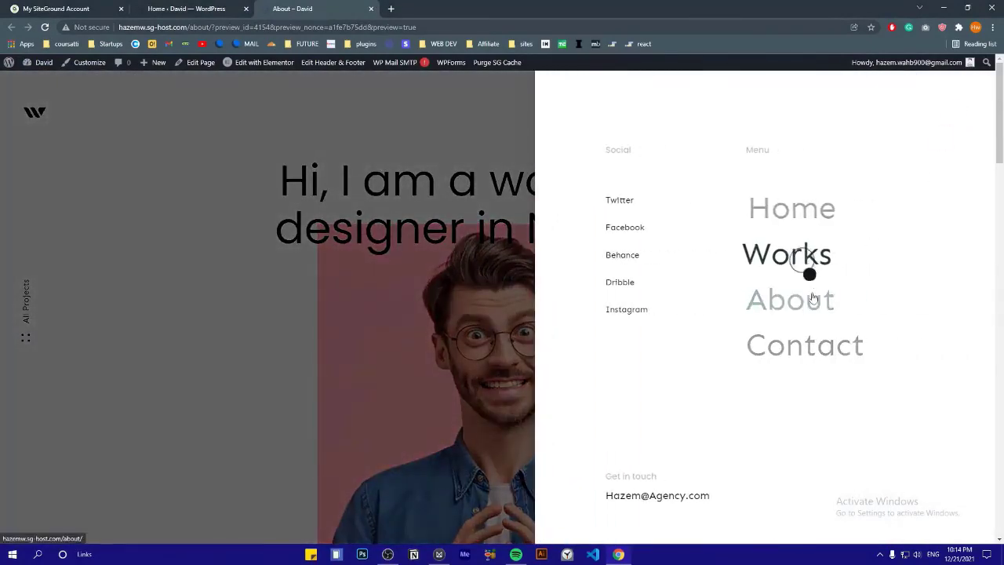
left_click(798, 348)
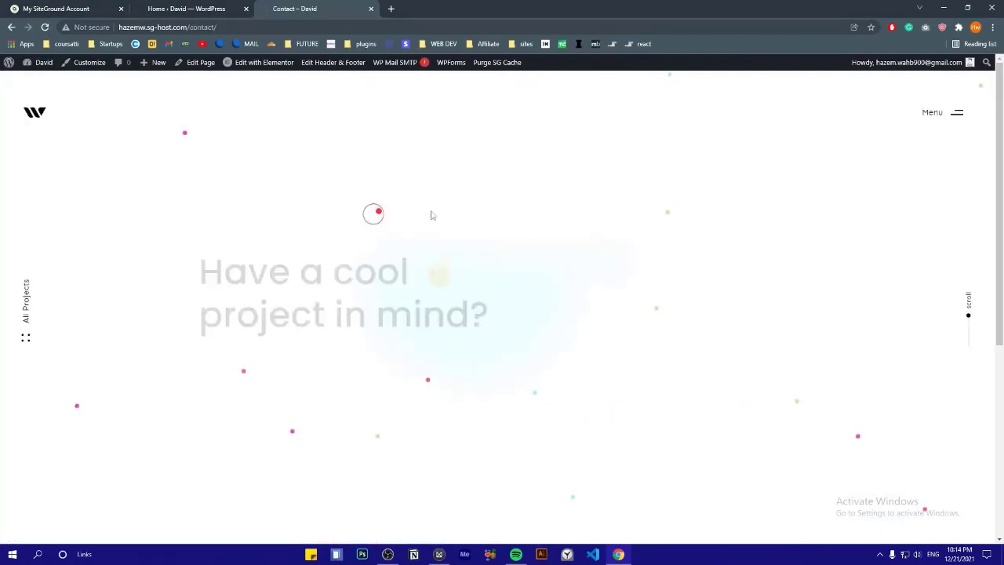
Open the live Contact page in the Elementor editor
scroll(335, 248, "down", 3)
scroll(335, 248, "up", 3)
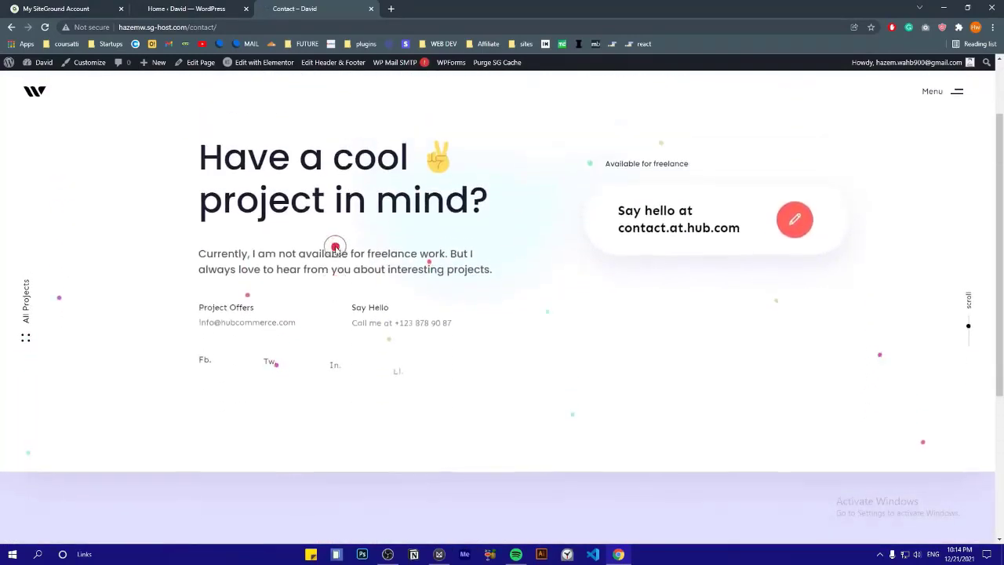
left_click_drag(200, 249, 504, 286)
left_click(491, 289)
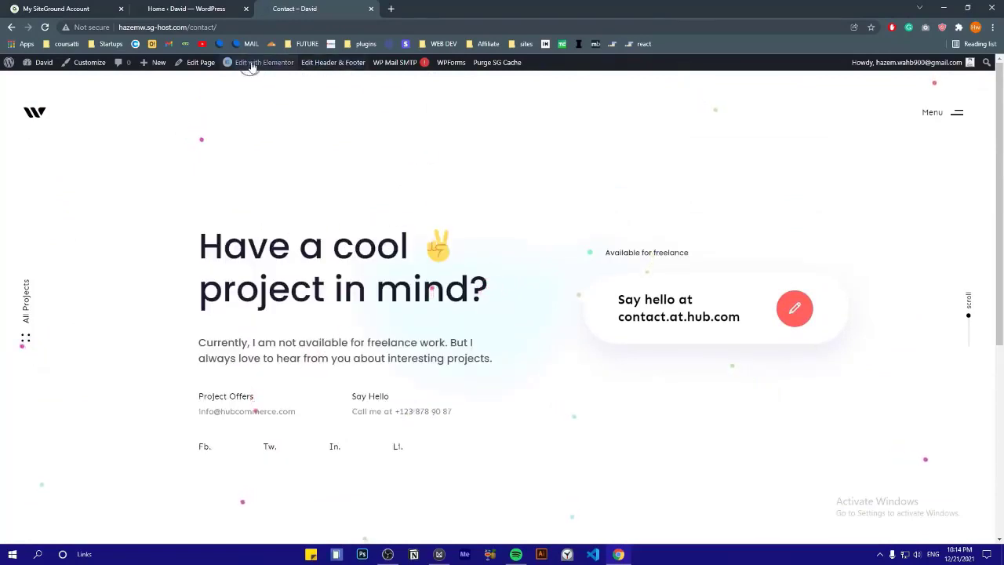
mouse_move(248, 67)
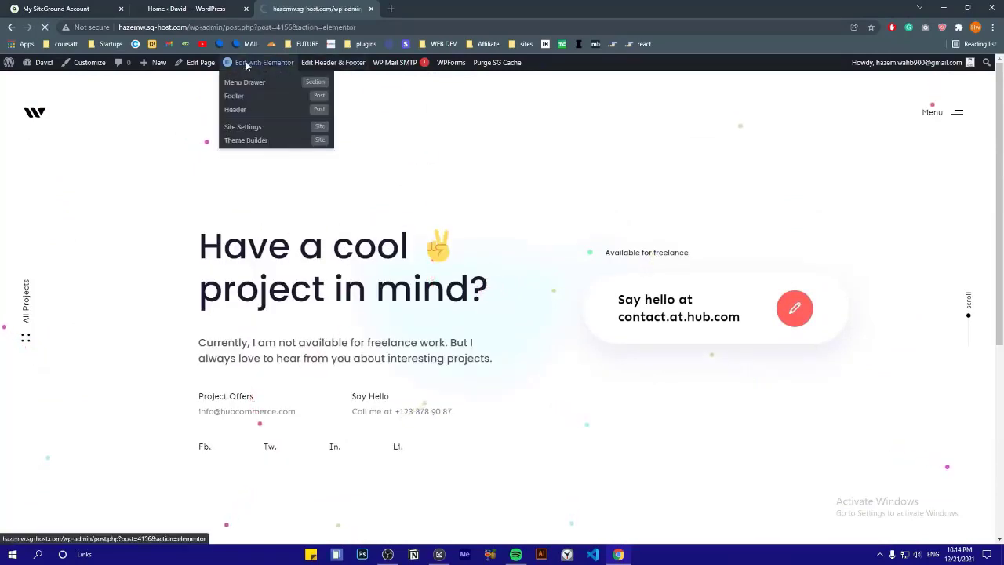
left_click(248, 64)
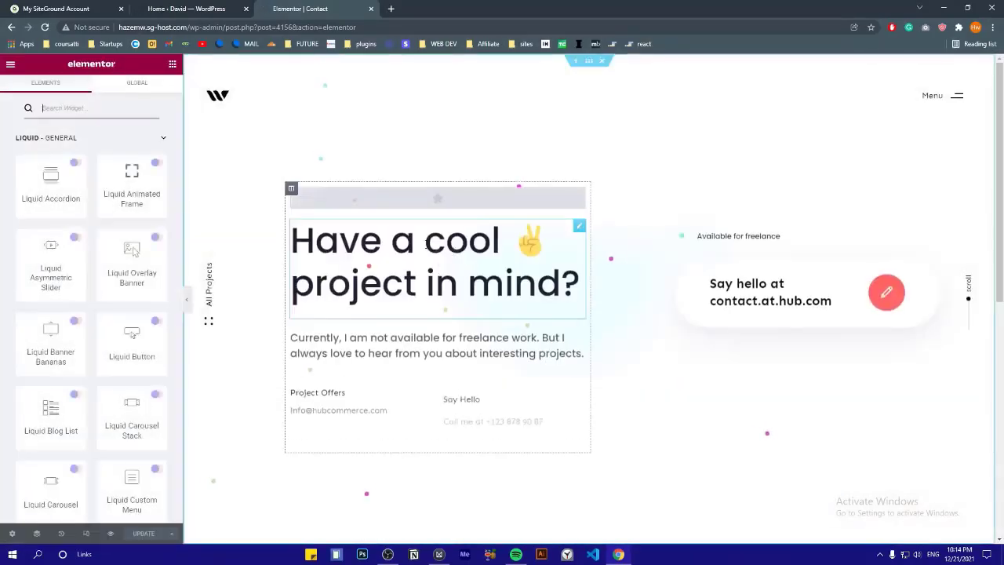
Replace the Project Offers e-mail and the Say hello button title with the site's new contact address
left_click(330, 352)
left_click(323, 406)
key("ctrl+a")
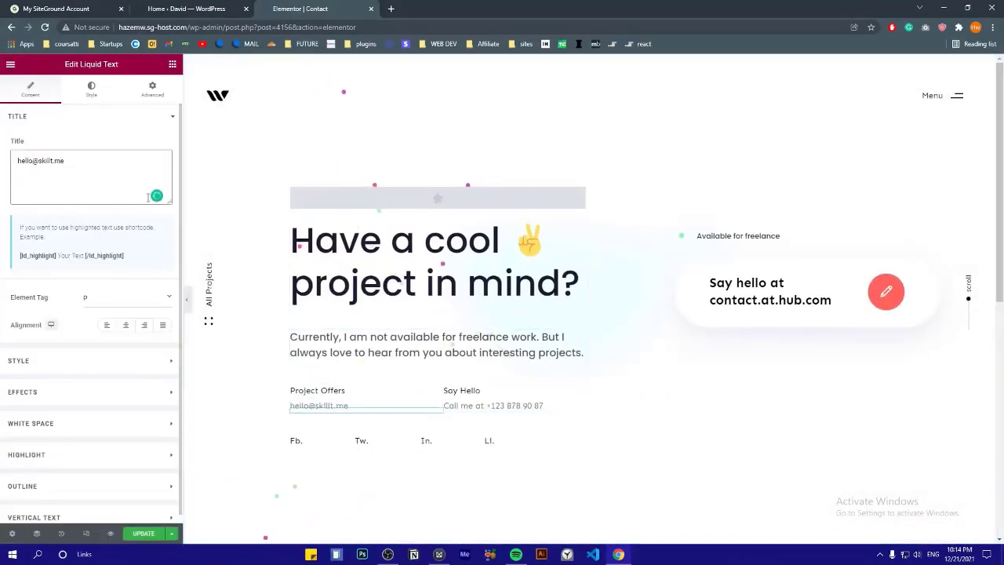
left_click(39, 170)
left_click(498, 406)
left_click_drag(52, 162, 101, 176)
left_click(773, 291)
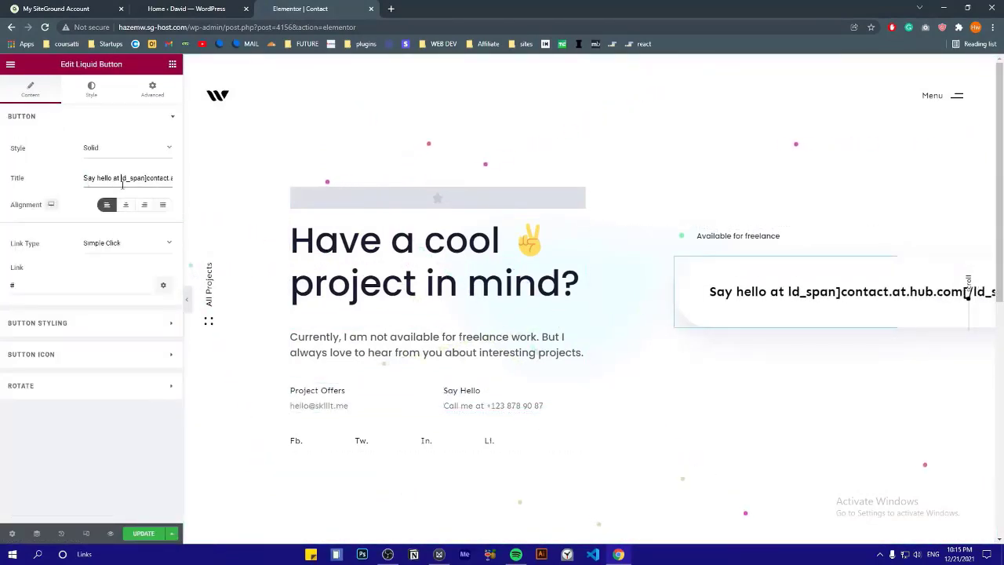
scroll(588, 313, "down", 3)
scroll(588, 314, "up", 3)
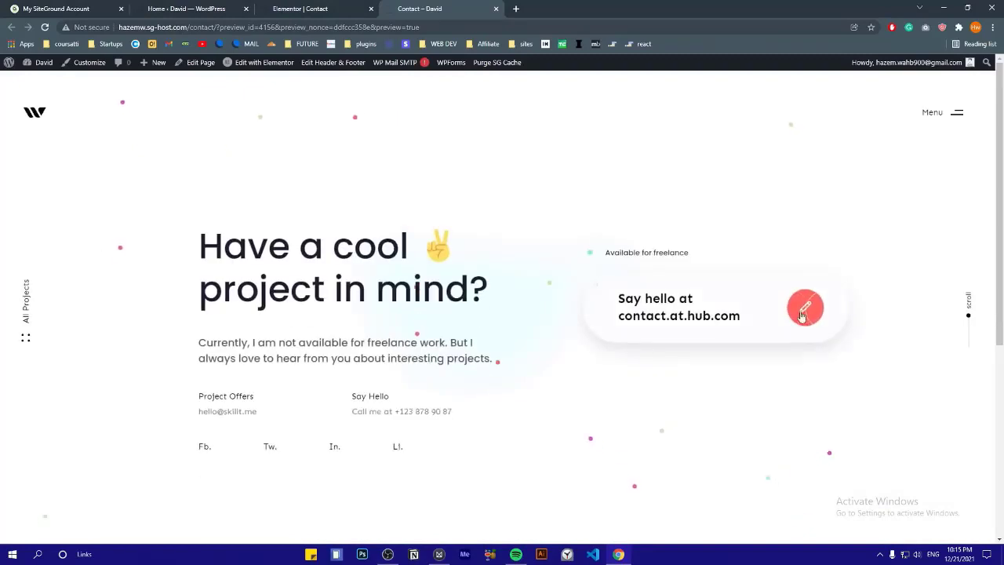
scroll(630, 253, "down", 5)
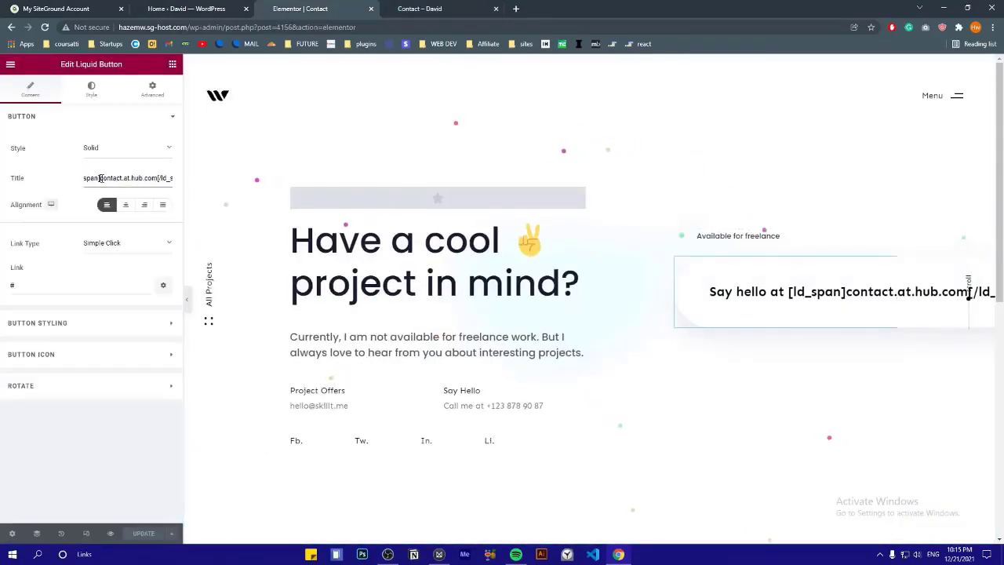
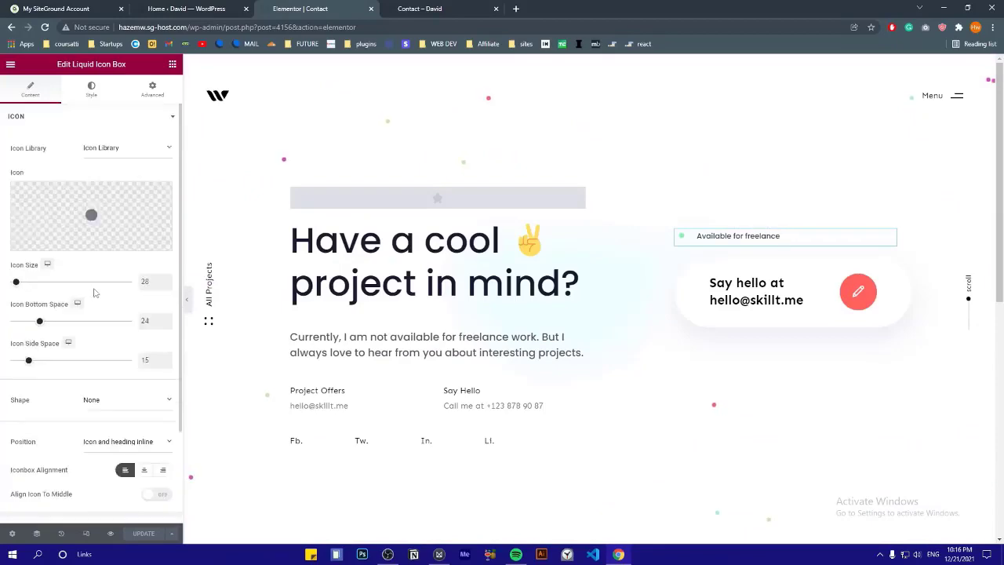
Review the Available for freelance heading and the Fb. and Li. social link items
left_click(78, 148)
triple_click(92, 194)
left_click(98, 198)
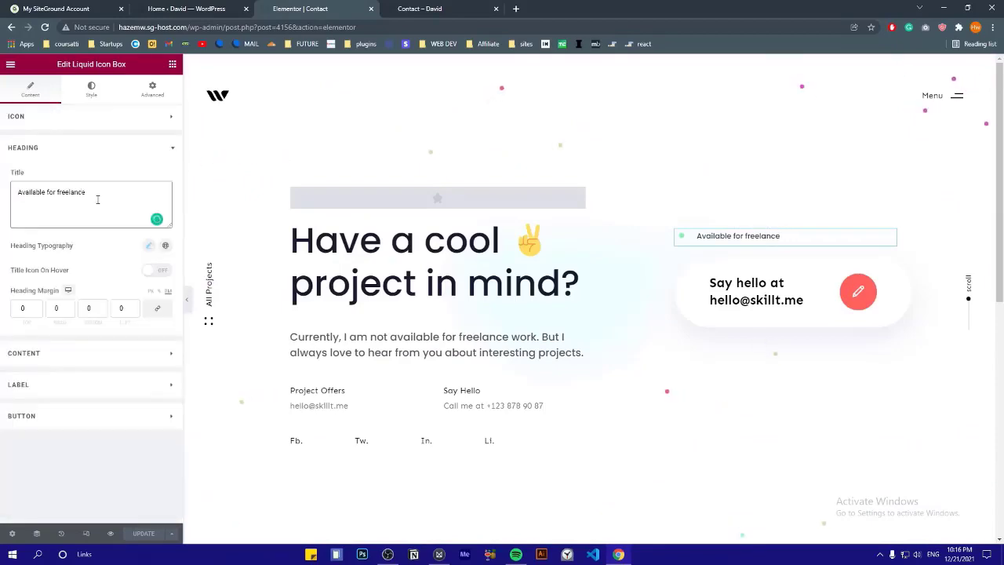
left_click(78, 147)
scroll(596, 345, "down", 2)
left_click(392, 283)
left_click(40, 270)
left_click(33, 274)
left_click(48, 350)
left_click(48, 350)
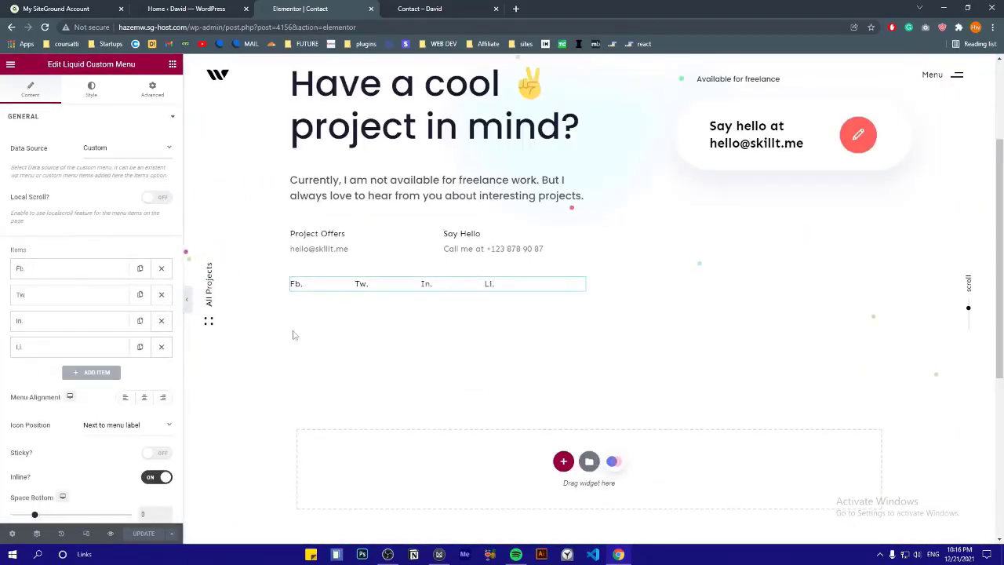
scroll(291, 332, "up", 2)
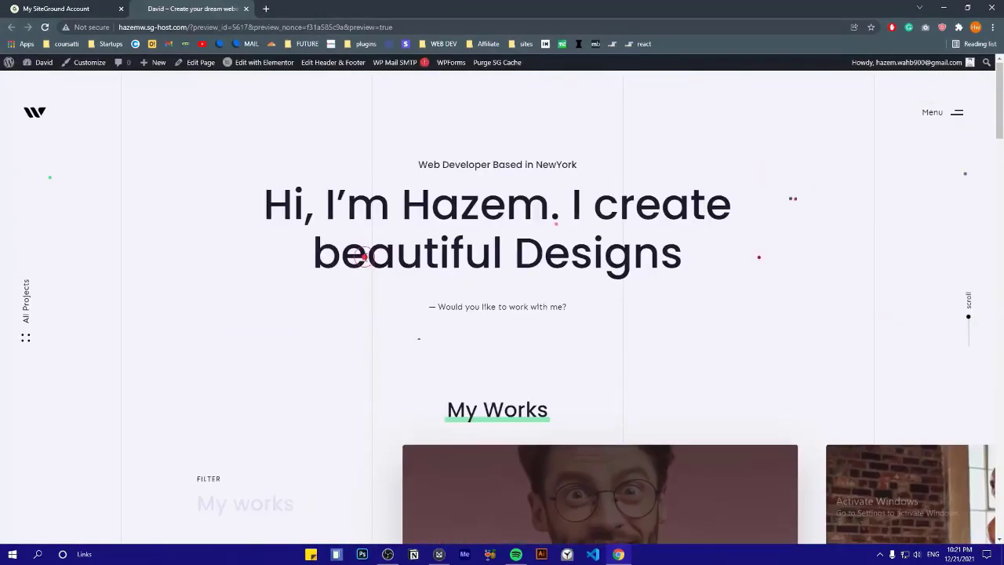
Preview the All Projects full-screen overlay on the live home page and close it
scroll(366, 255, "down", 2)
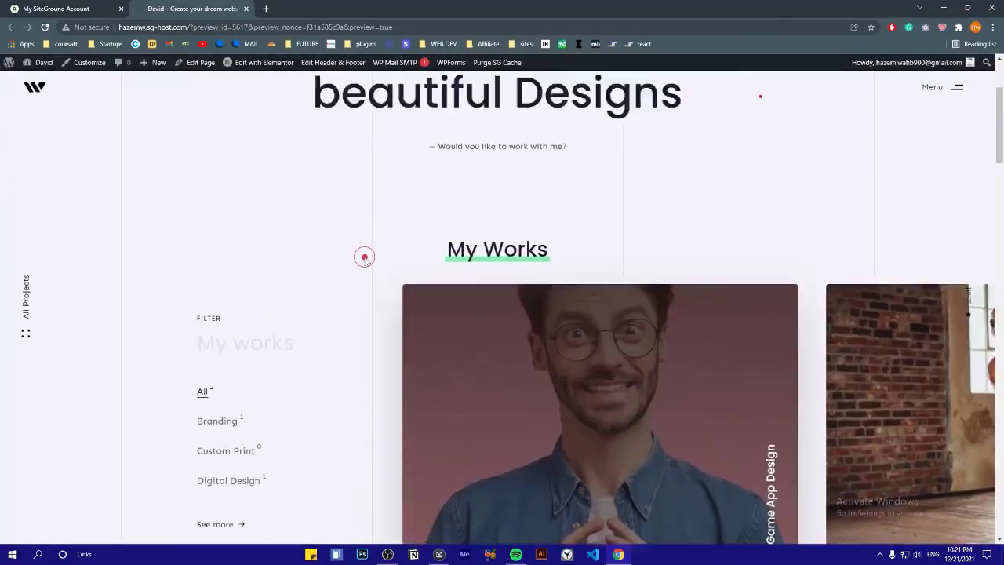
scroll(360, 255, "up", 2)
scroll(366, 256, "down", 3)
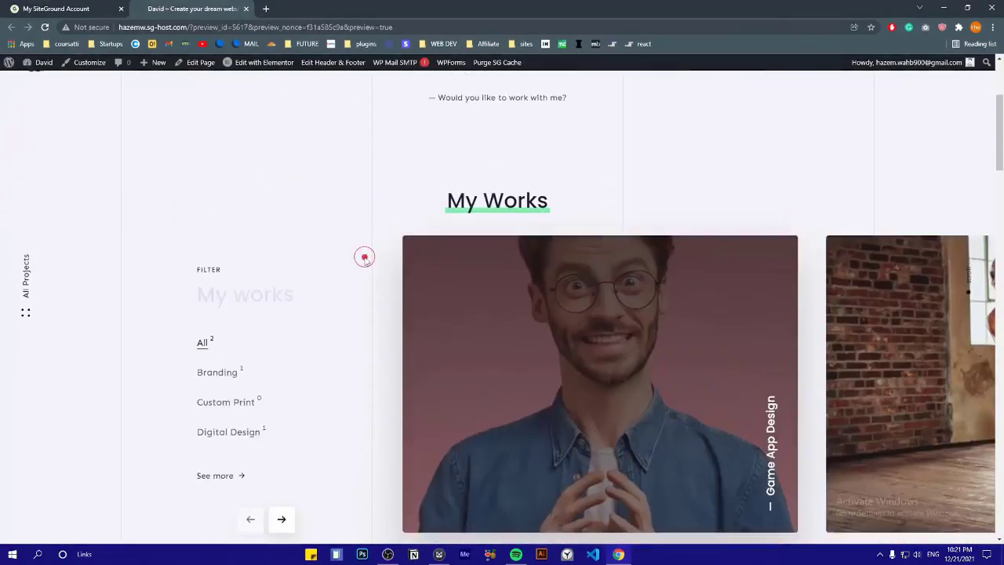
scroll(360, 255, "up", 3)
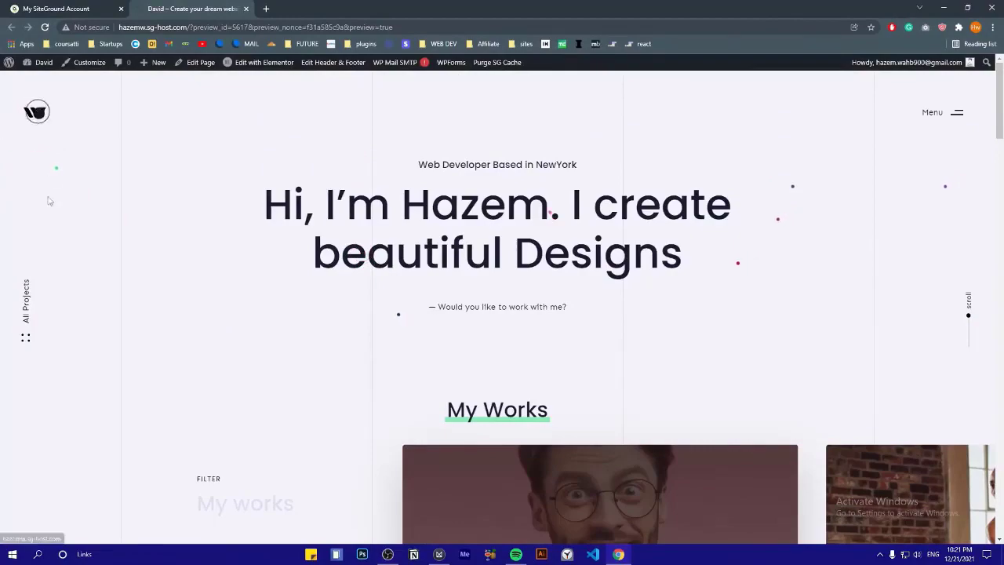
left_click(25, 333)
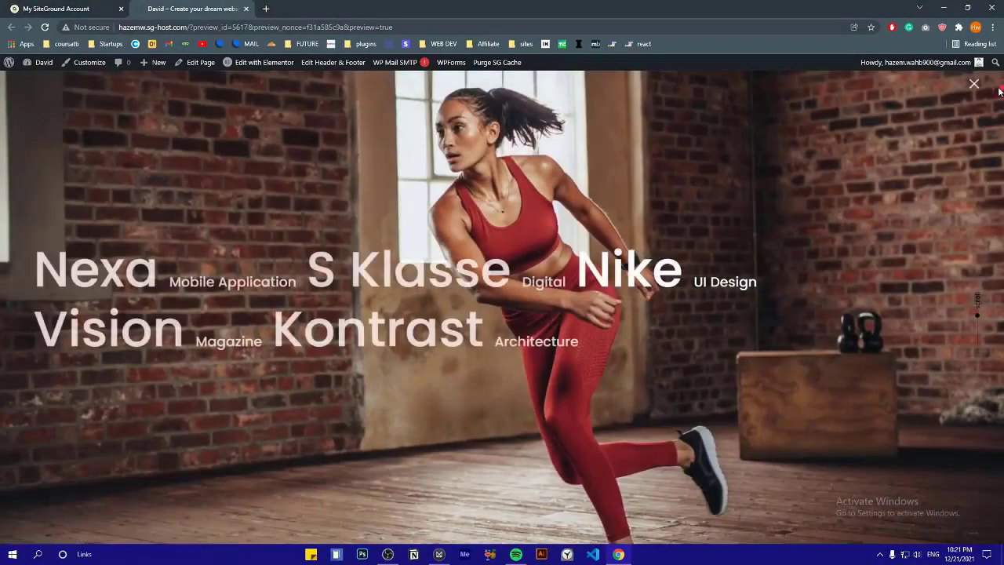
left_click(978, 84)
Open the Header template and swap its site logo for the Arrow image
mouse_move(332, 63)
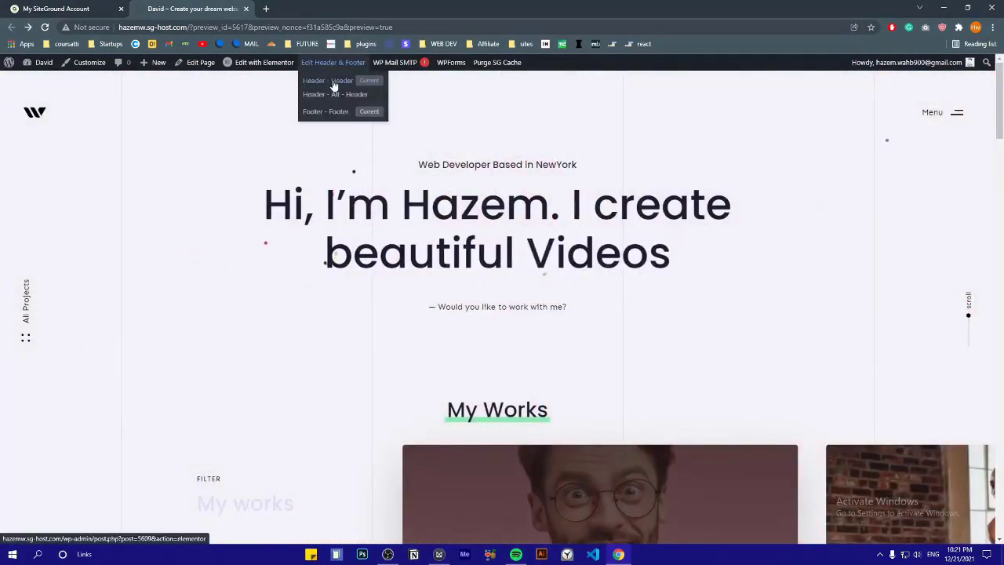
left_click(332, 82)
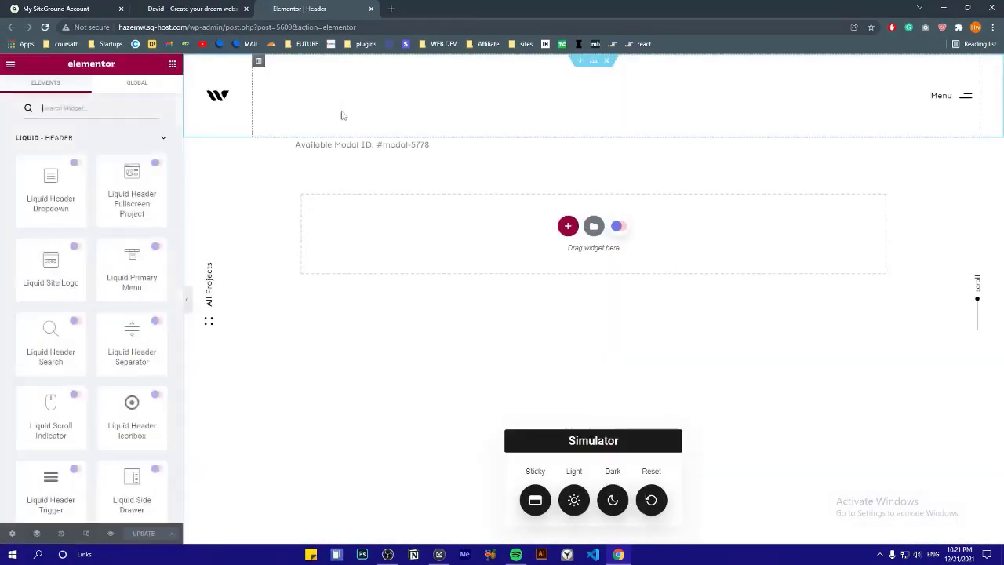
left_click(217, 99)
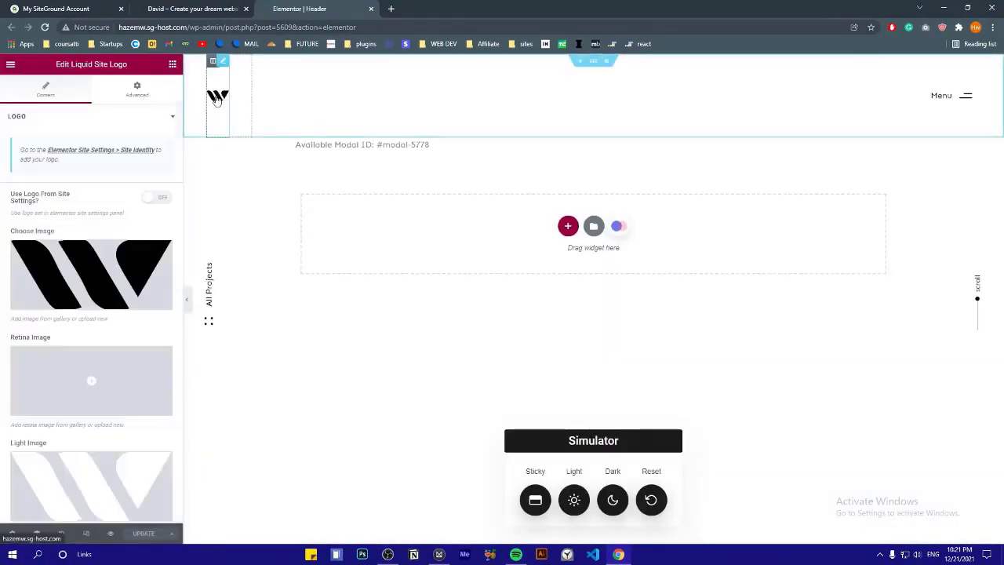
left_click(76, 287)
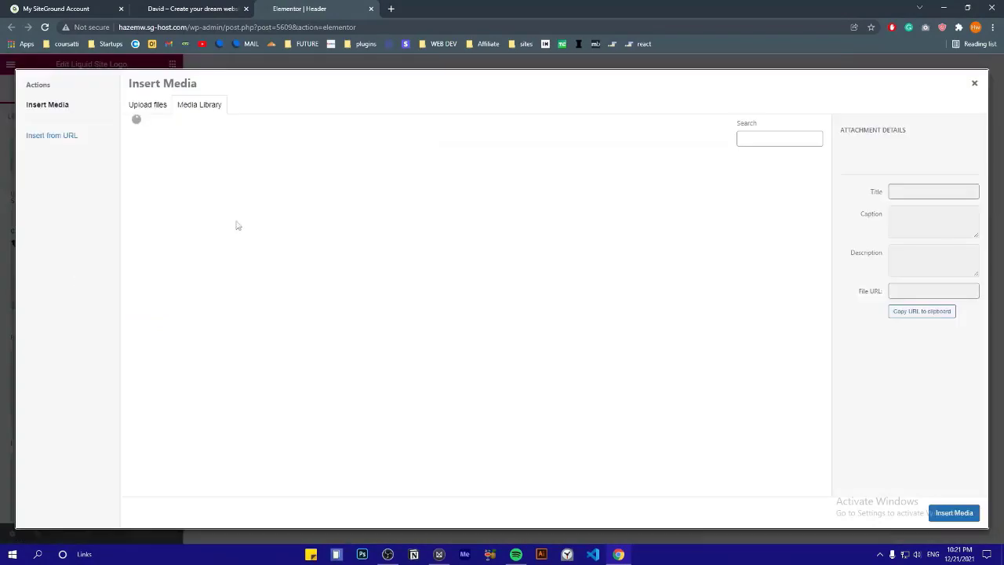
scroll(471, 325, "down", 3)
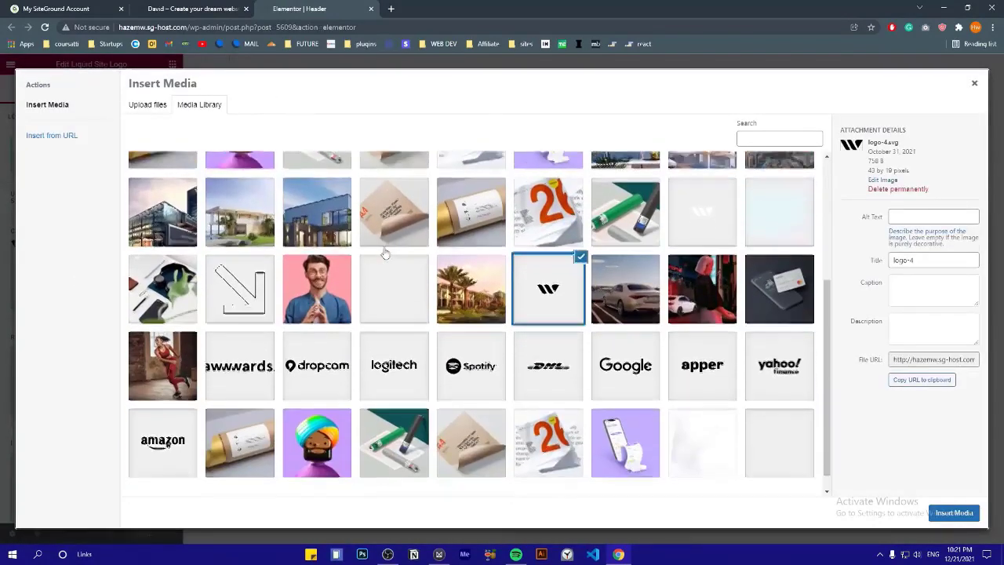
left_click(250, 271)
left_click(952, 511)
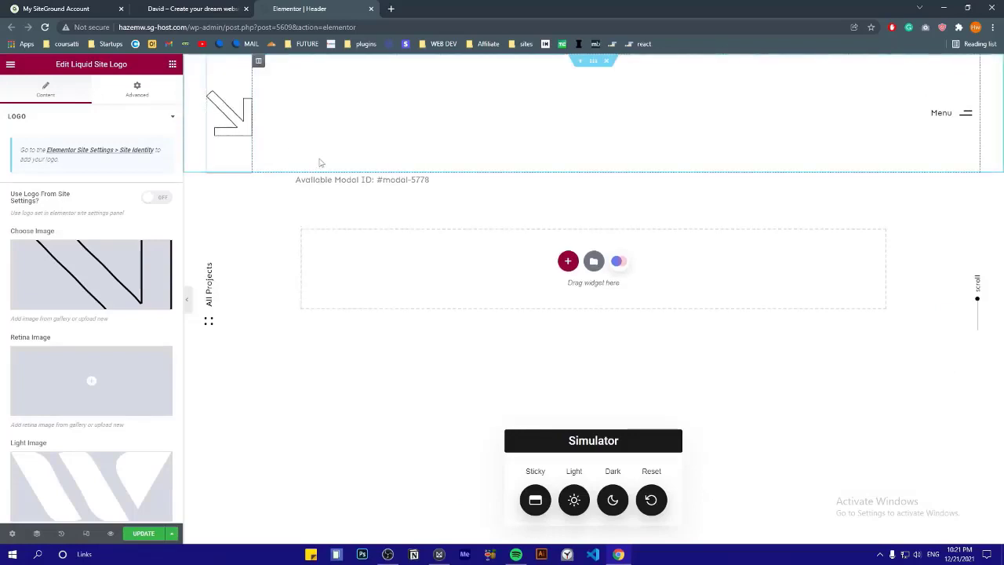
left_click(224, 293)
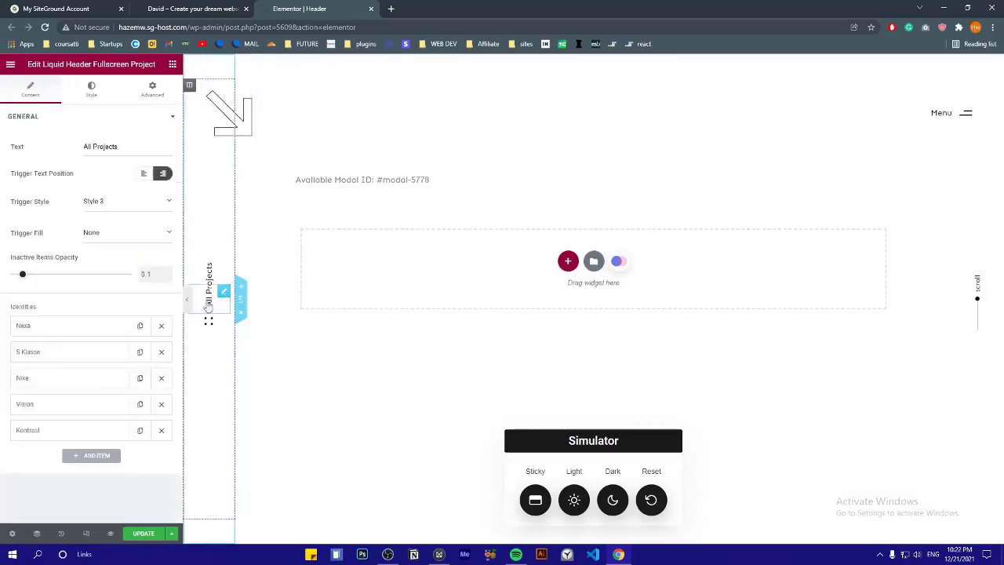
Set the All Projects trigger style to Style 2 after trying Styles 1 and 4
left_click(112, 203)
left_click(109, 214)
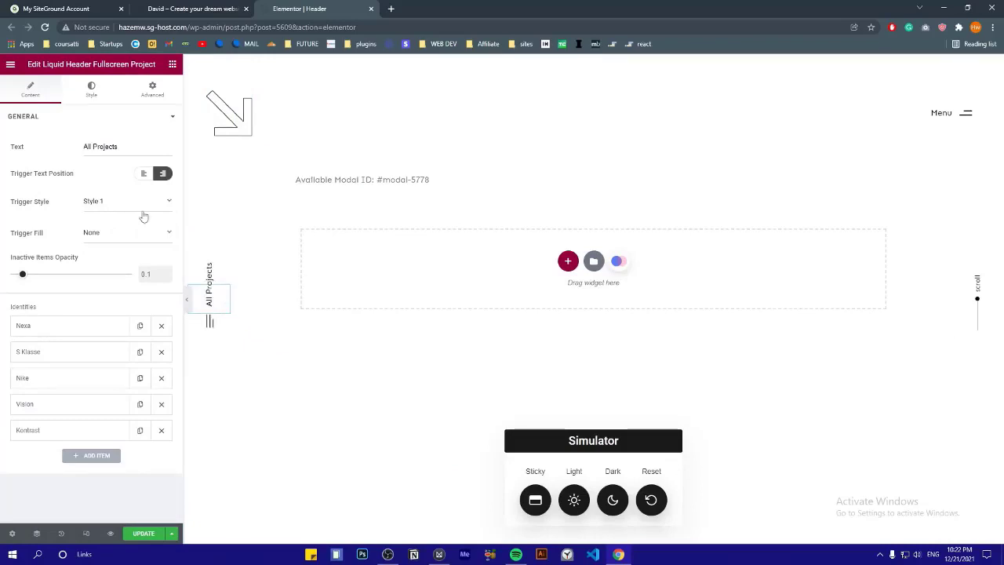
left_click(144, 213)
left_click(124, 242)
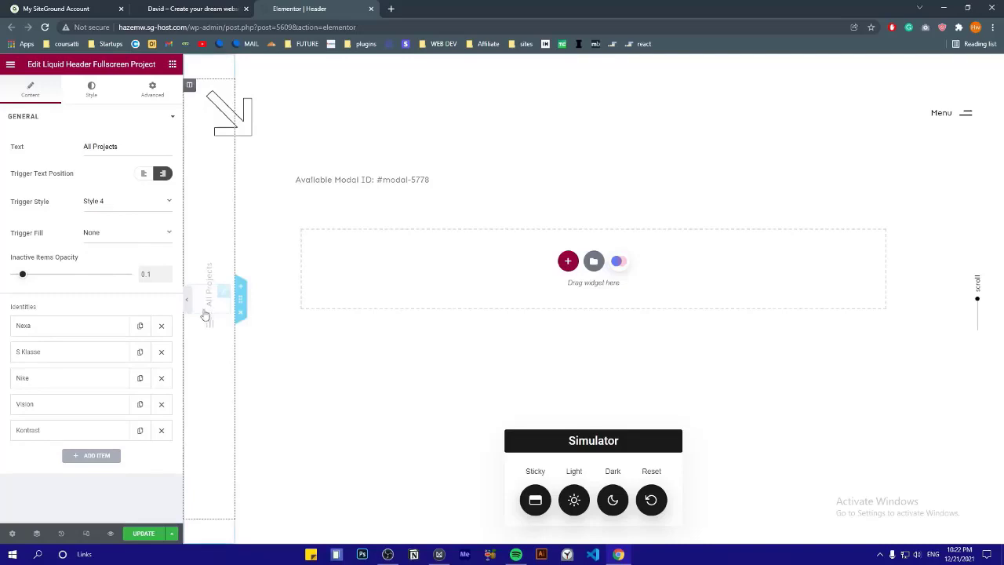
left_click(124, 215)
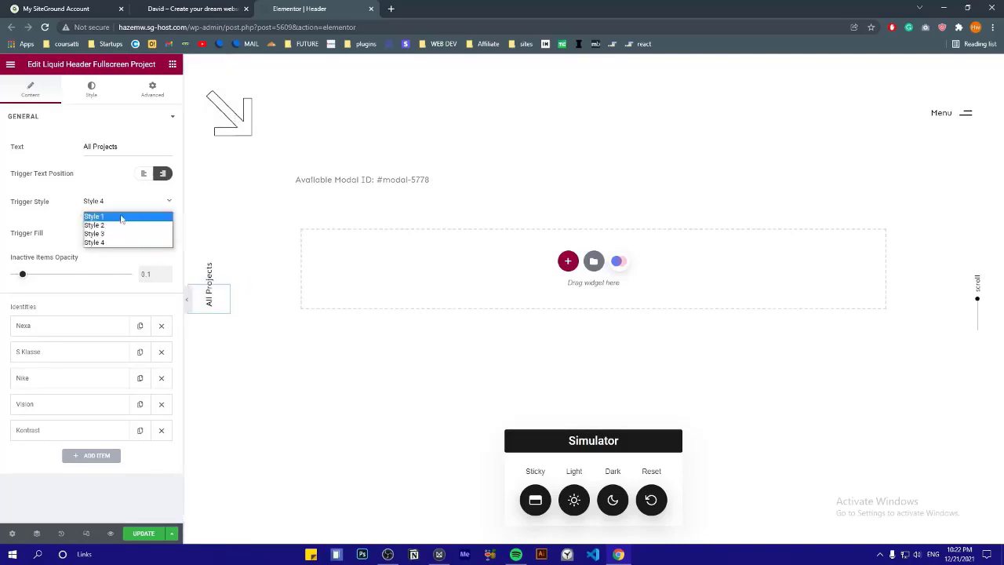
left_click(119, 226)
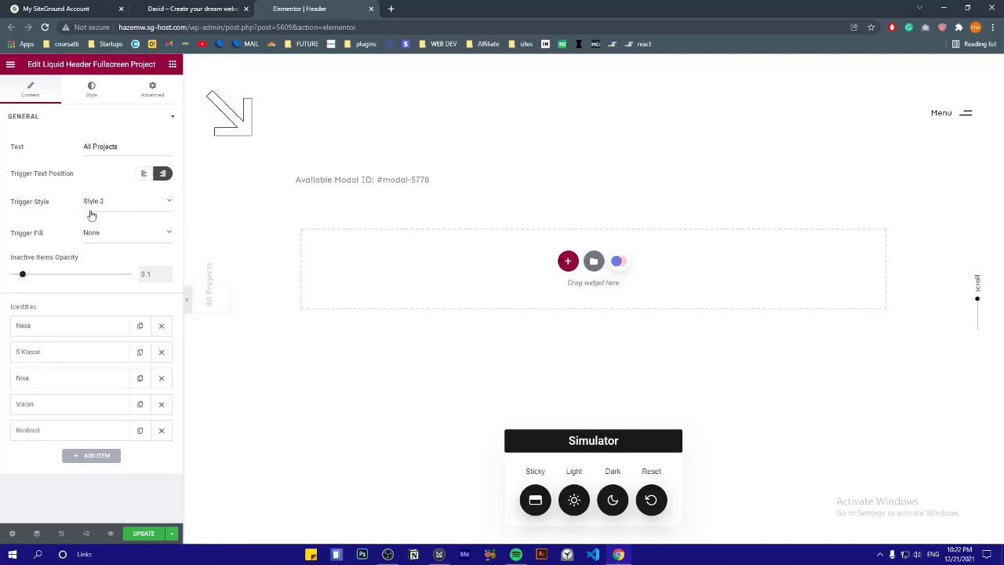
Keep the Nexa project item's media type as Image after briefly trying local video
left_click(55, 324)
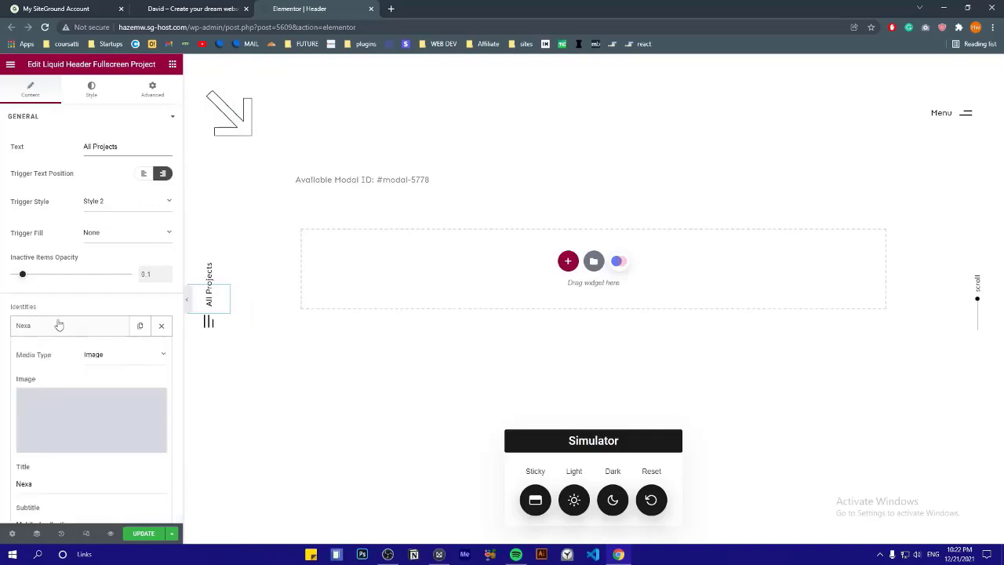
scroll(60, 325, "down", 2)
left_click(108, 252)
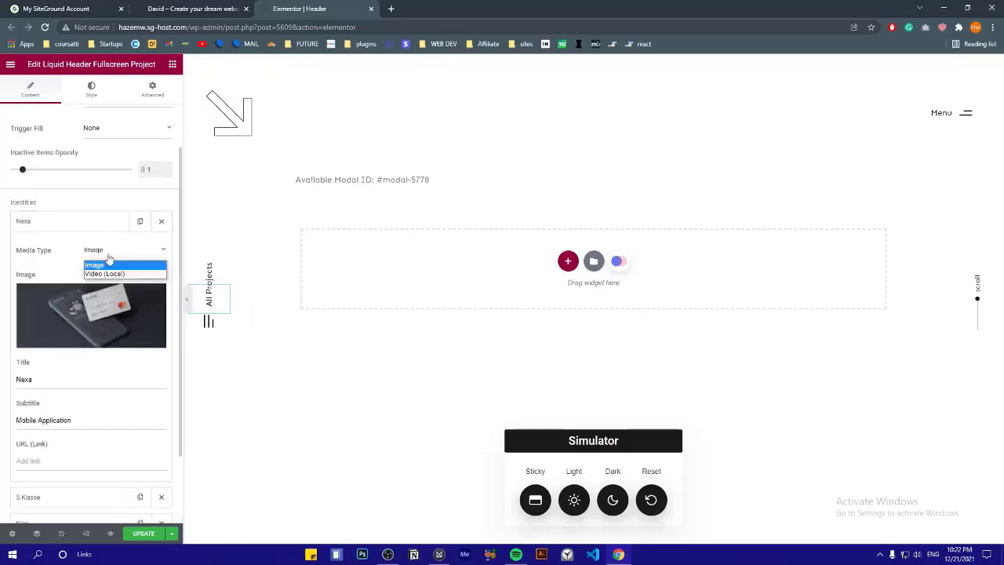
left_click(109, 260)
left_click(109, 251)
left_click(100, 273)
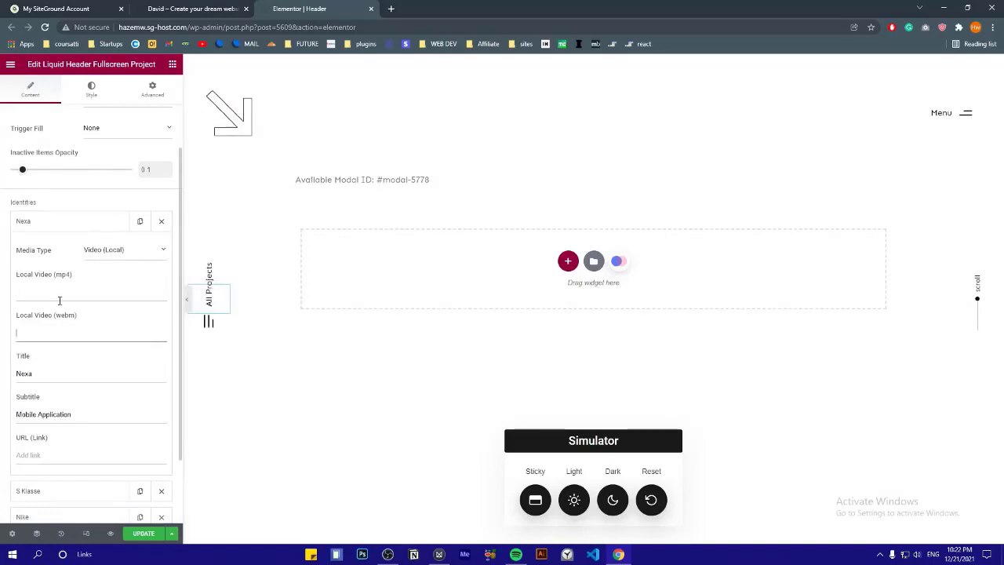
left_click(100, 256)
left_click(101, 263)
Give the Nexa item the face skincare image and retitle it 'Skincare Project – Mobile App'
left_click(59, 311)
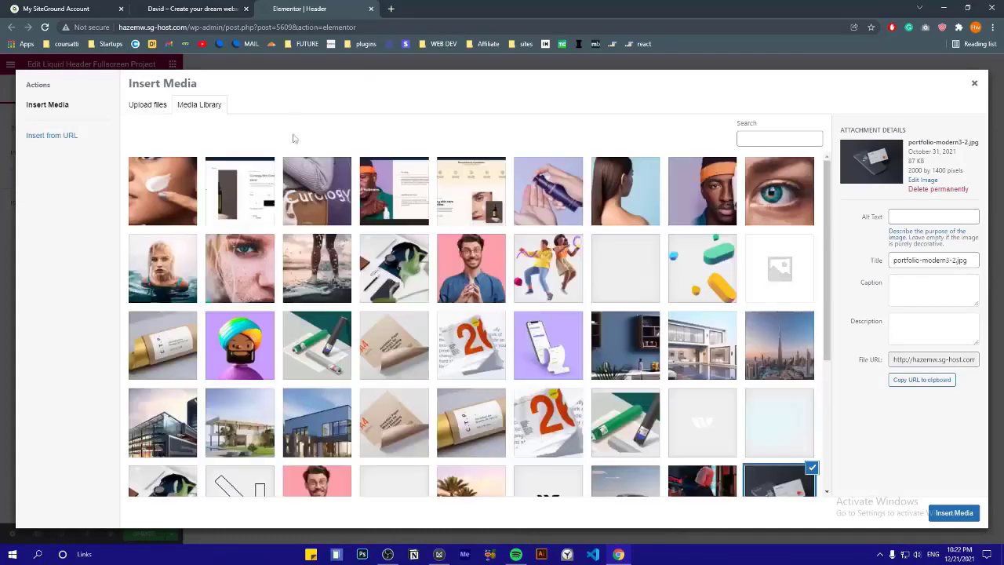
left_click(181, 212)
left_click(951, 512)
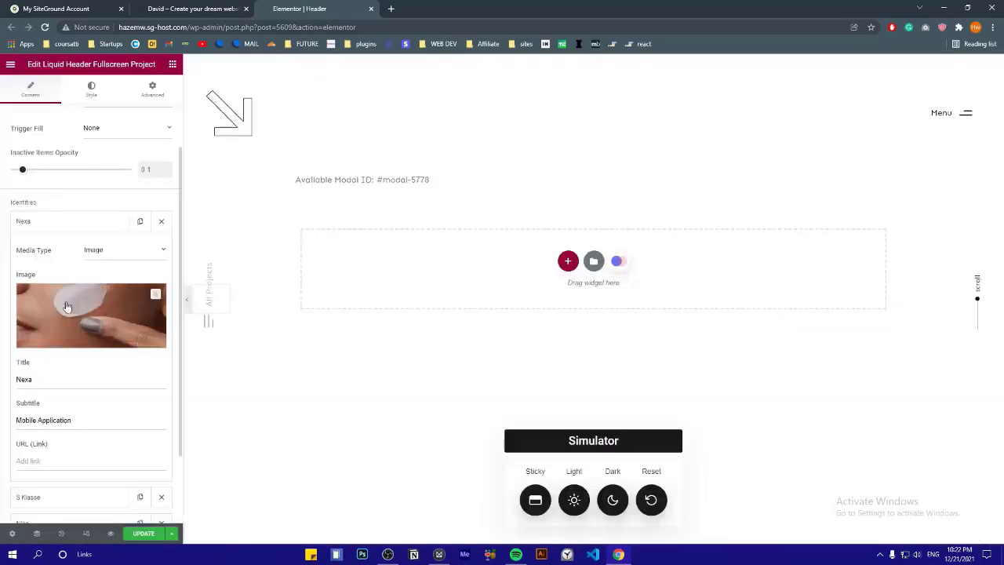
double_click(73, 224)
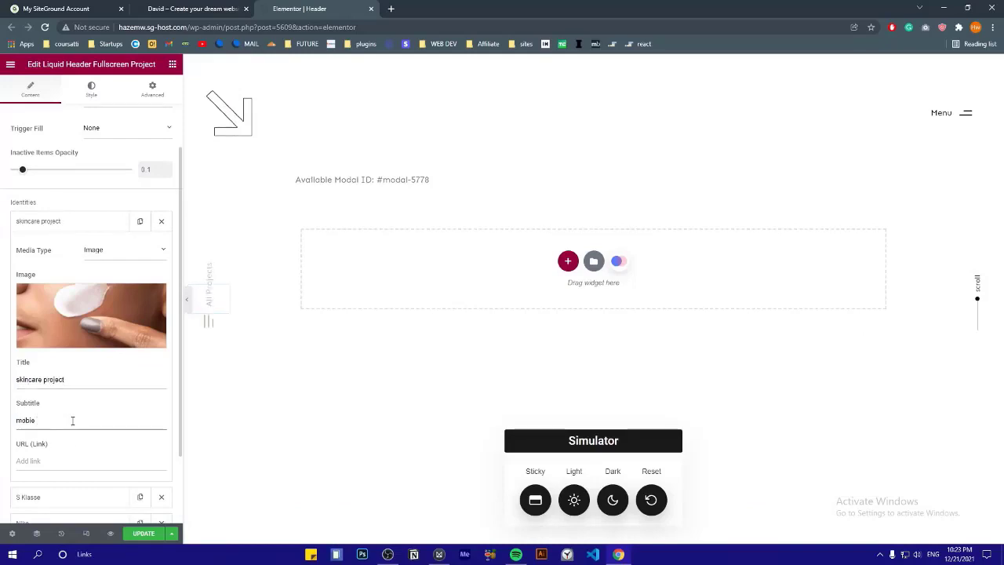
left_click(61, 222)
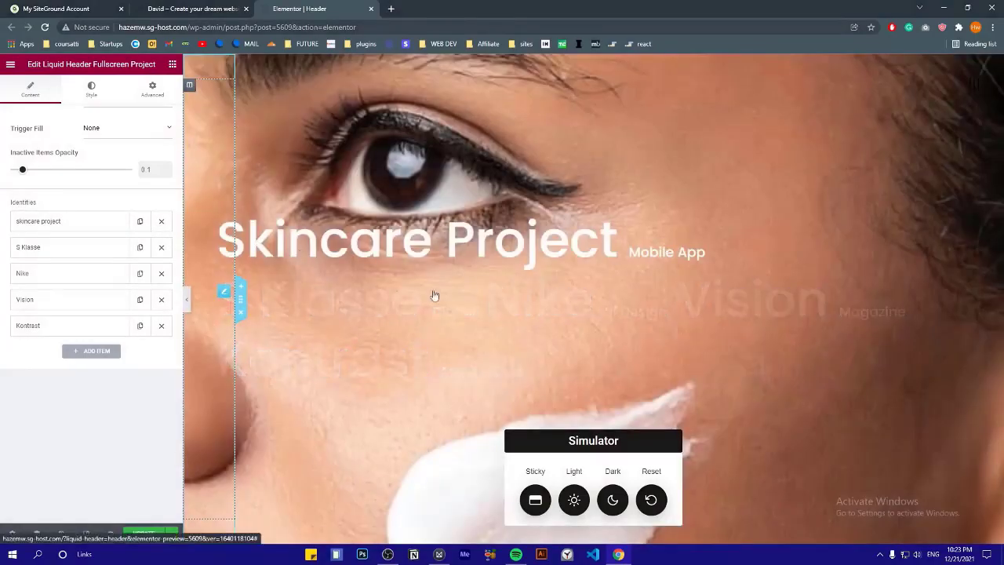
Switch the S Klasse project item's media type to Video (Local)
left_click(70, 249)
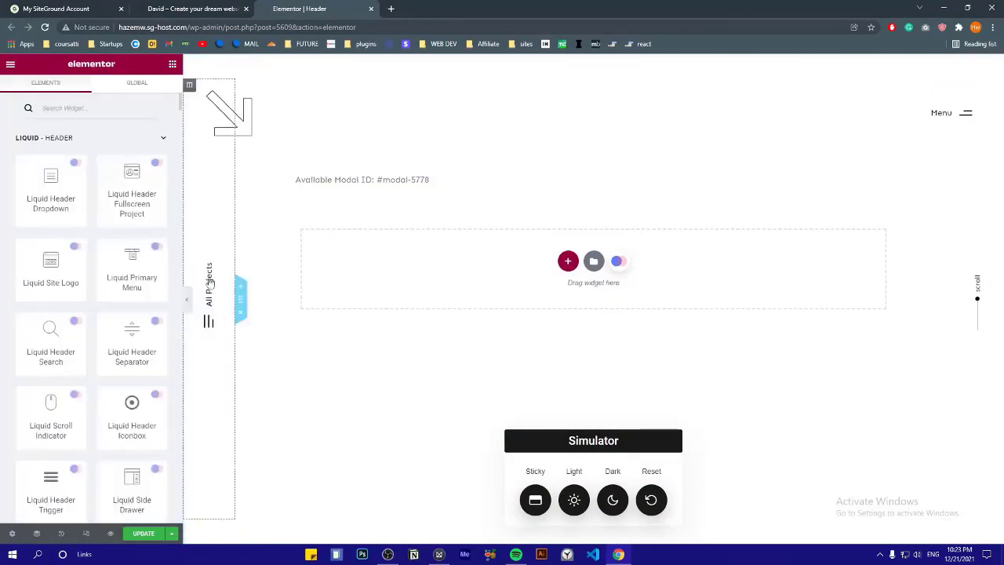
left_click(218, 323)
left_click(60, 354)
scroll(103, 324, "down", 2)
left_click(110, 276)
left_click(102, 305)
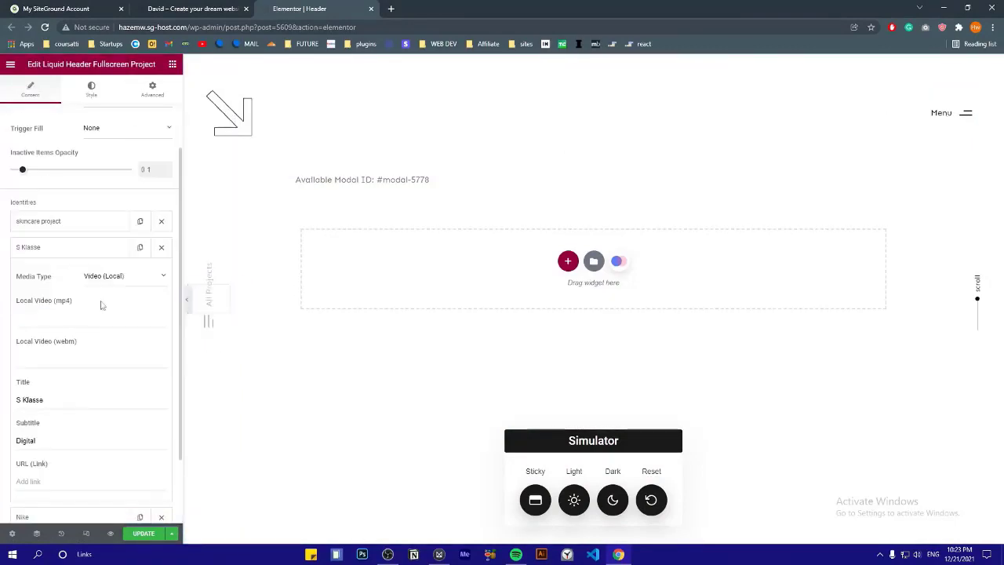